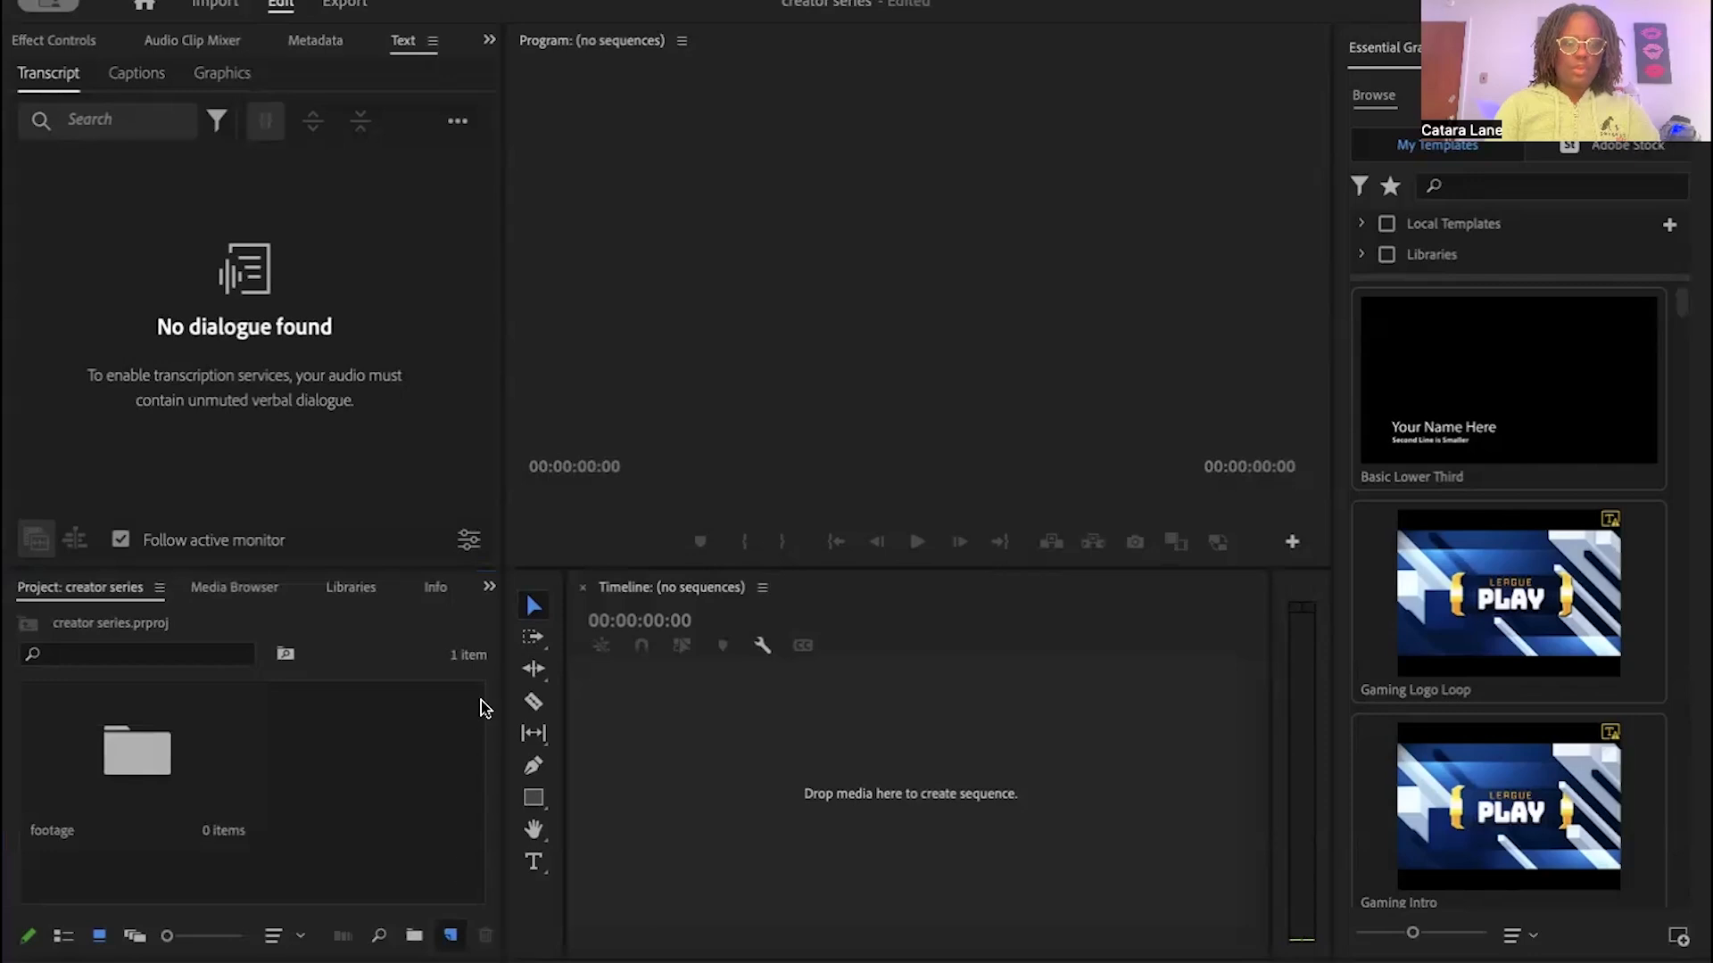
Step: Cancel the new sequence and create a bin named 'b roll'
{"action": "left_click", "coordinate": [482, 696]}
{"action": "left_click", "coordinate": [1050, 943]}
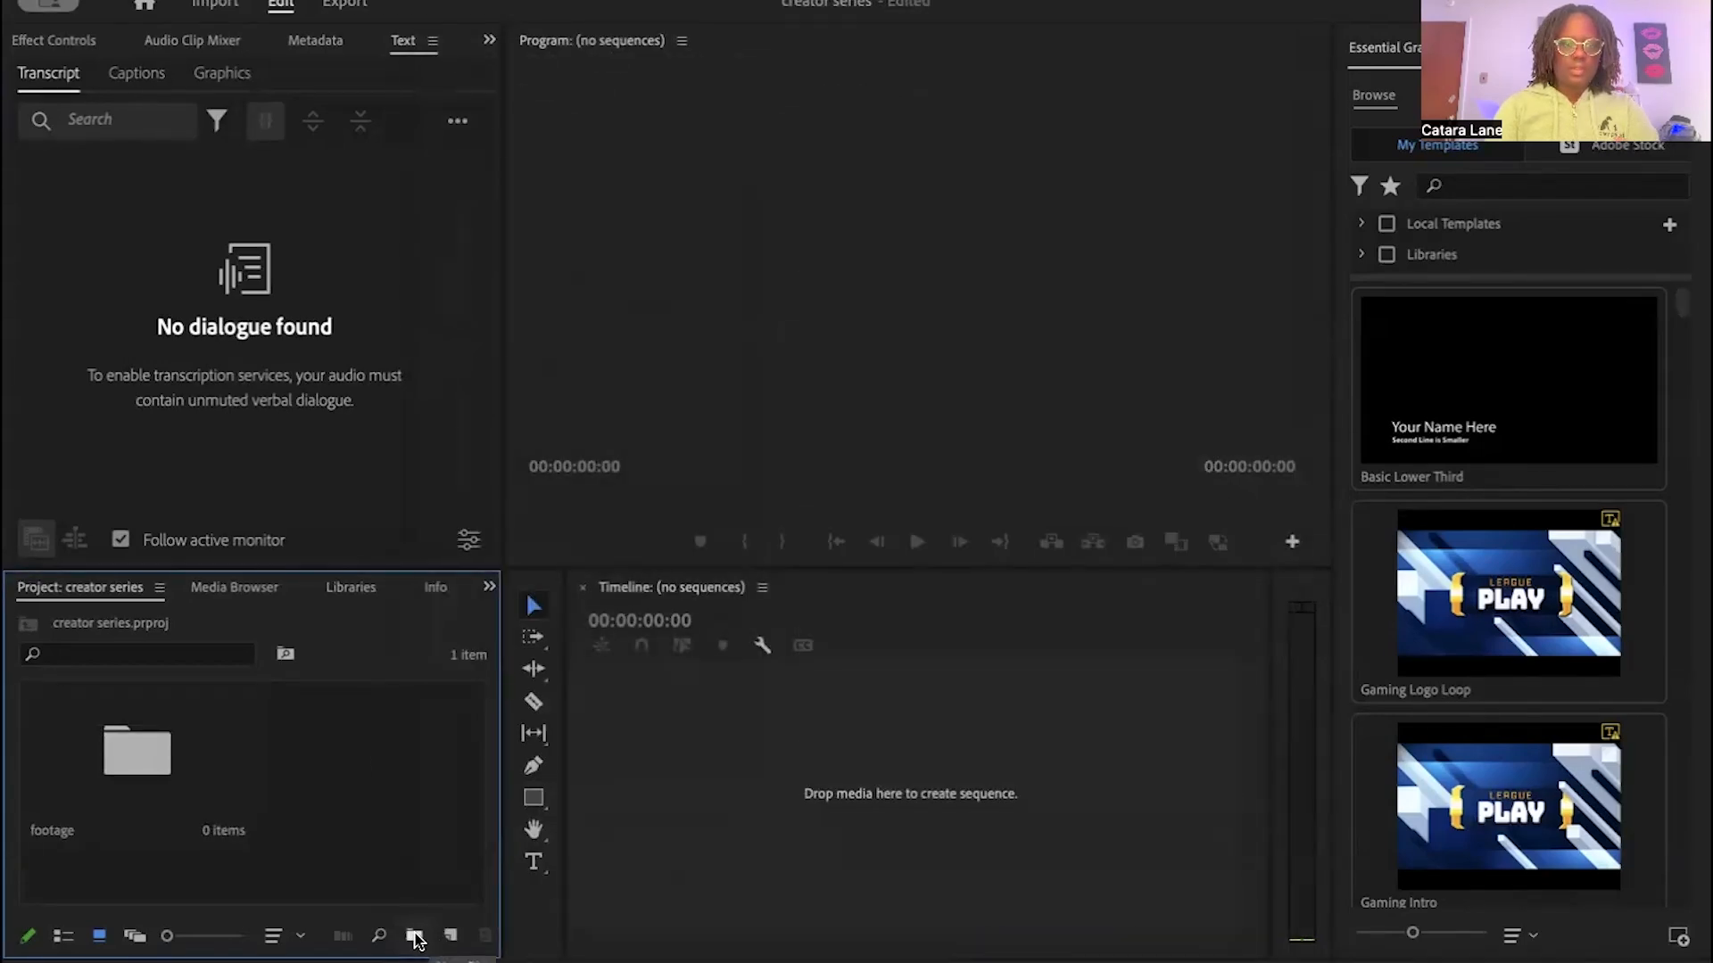
{"action": "left_click", "coordinate": [415, 936]}
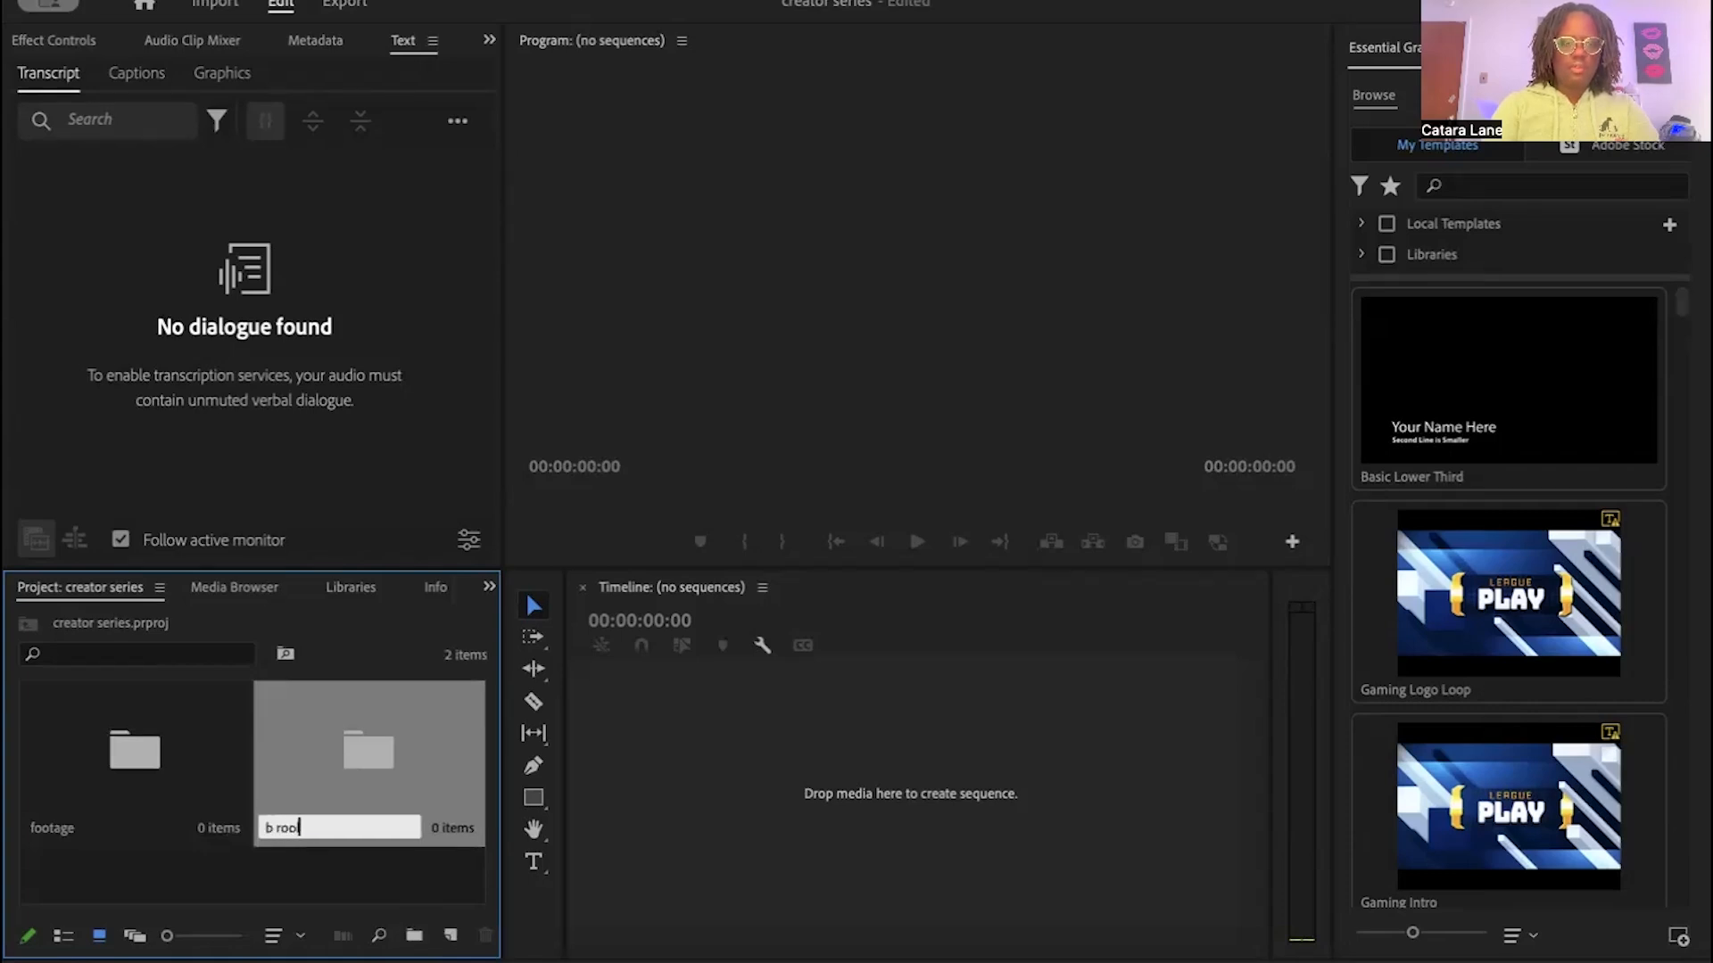
{"action": "left_click", "coordinate": [312, 872]}
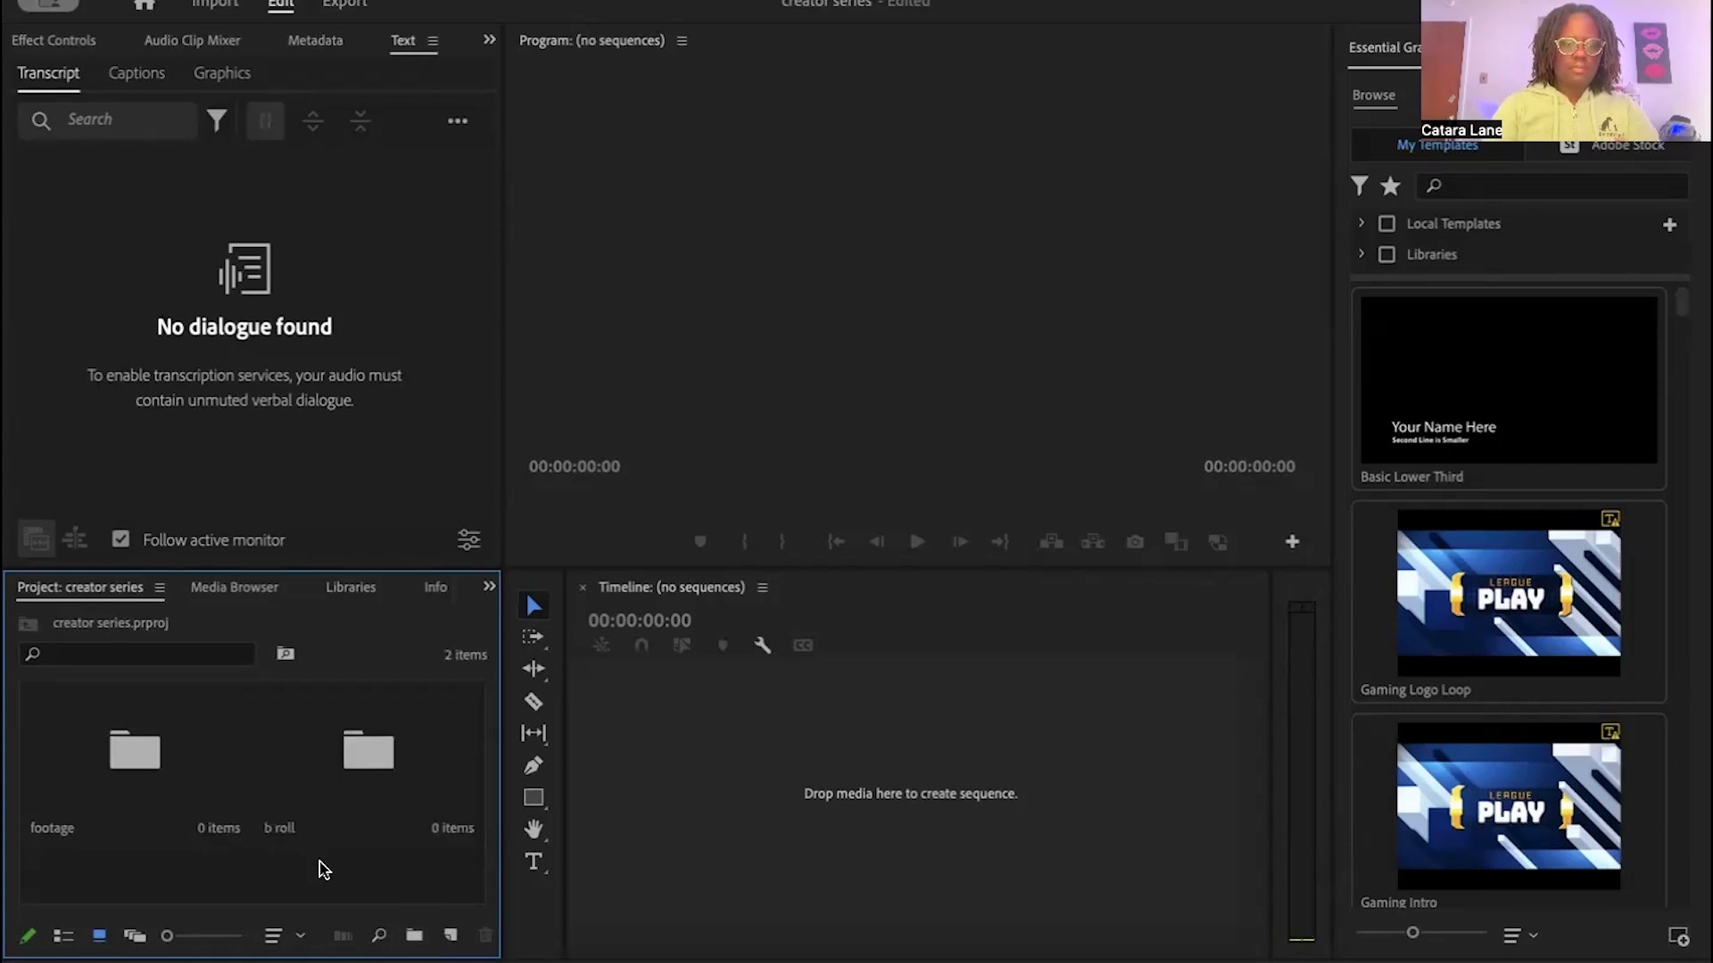
Step: Create a 'music' bin, then open the empty footage bin
{"action": "left_click", "coordinate": [415, 936]}
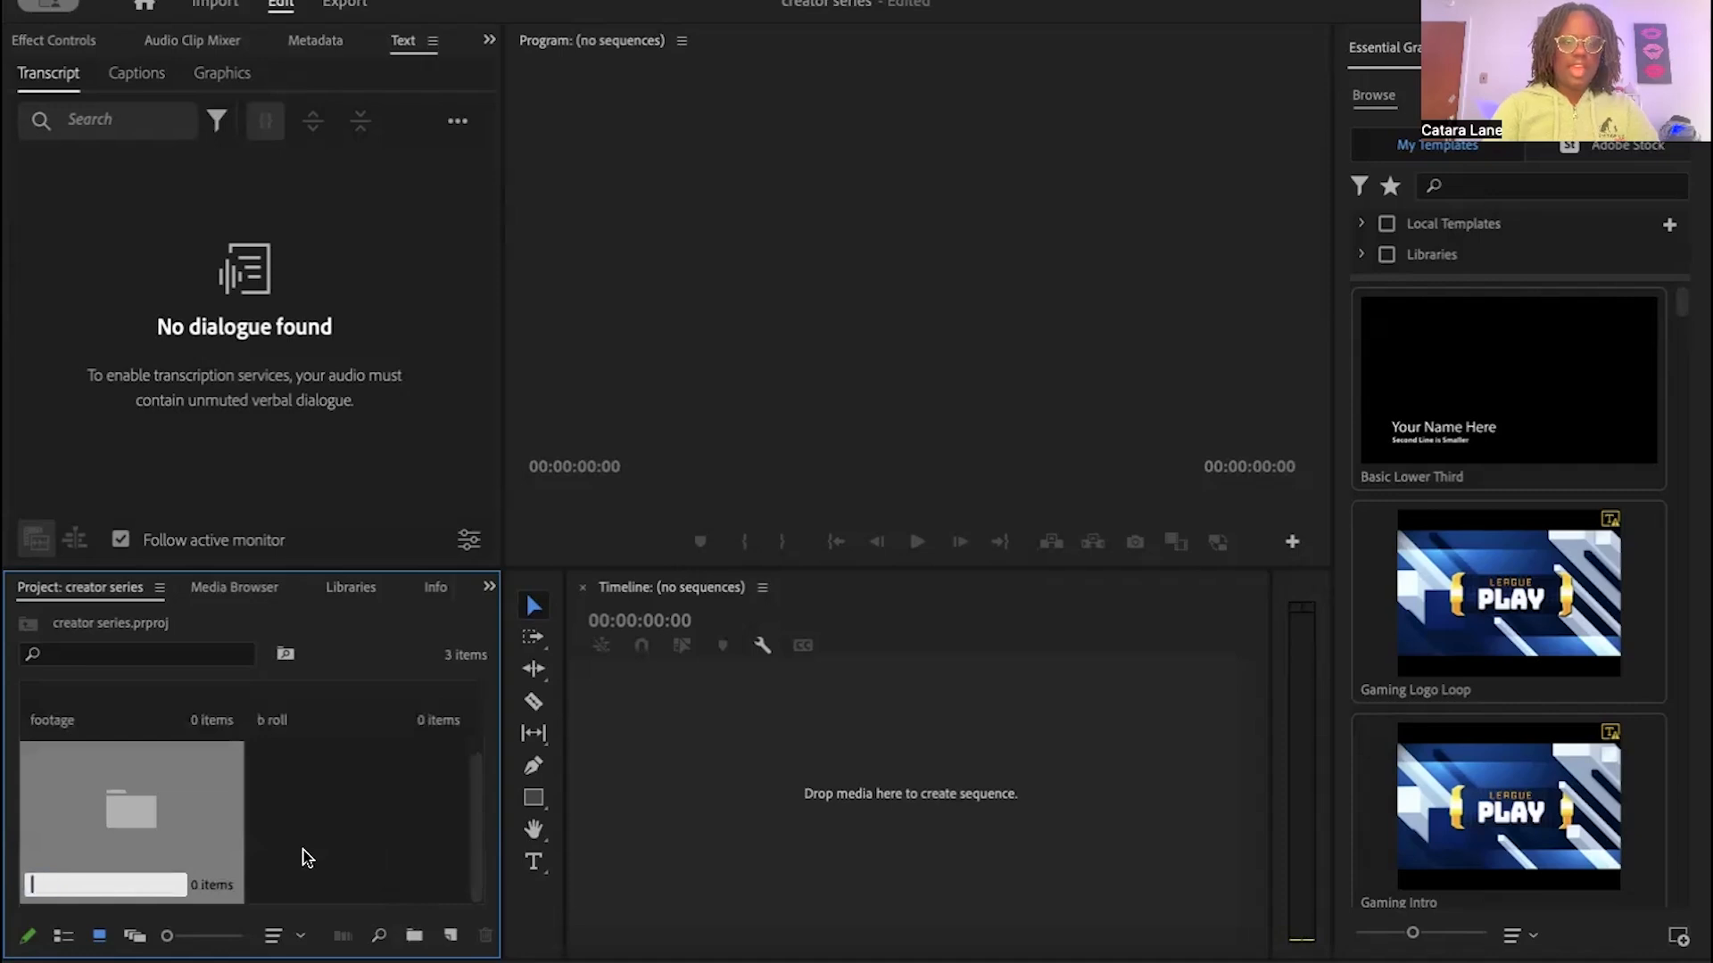
{"action": "type", "text": "music"}
{"action": "key", "text": "Return"}
{"action": "left_click", "coordinate": [126, 772]}
{"action": "double_click", "coordinate": [127, 772]}
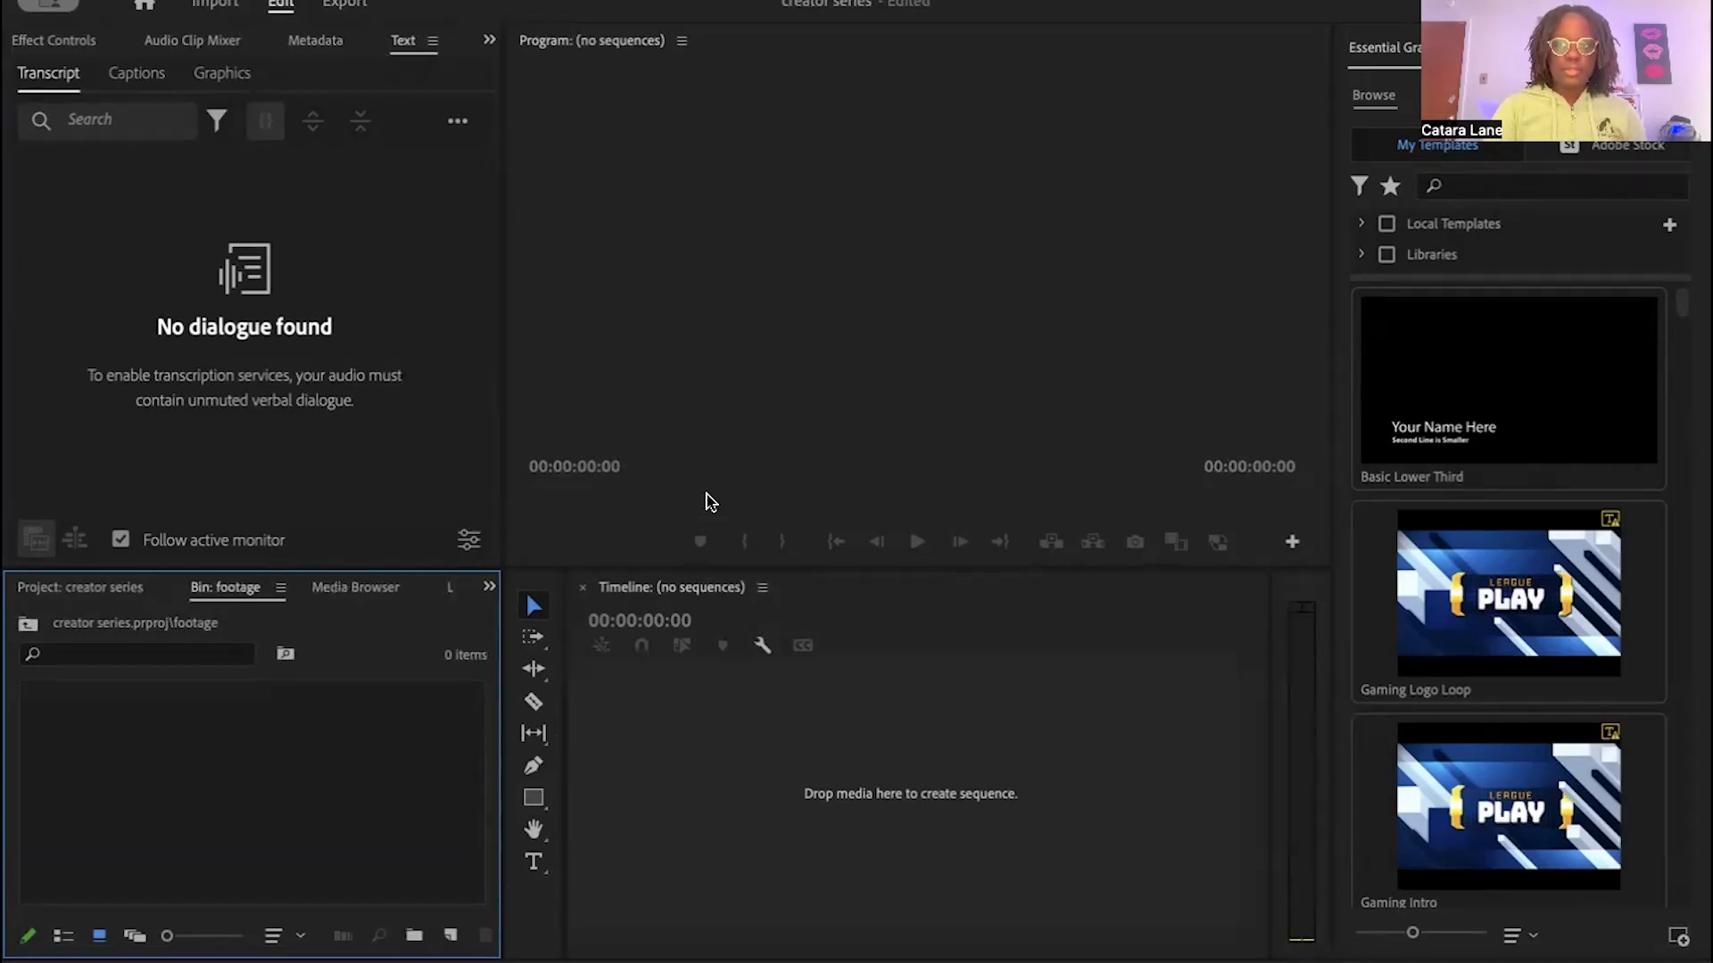
Step: Import MVI_1290.MP4, MVI_1291.MP4 and MVI_1292.MP4 from editing drive > Raw footage > creator series
{"action": "double_click", "coordinate": [134, 763]}
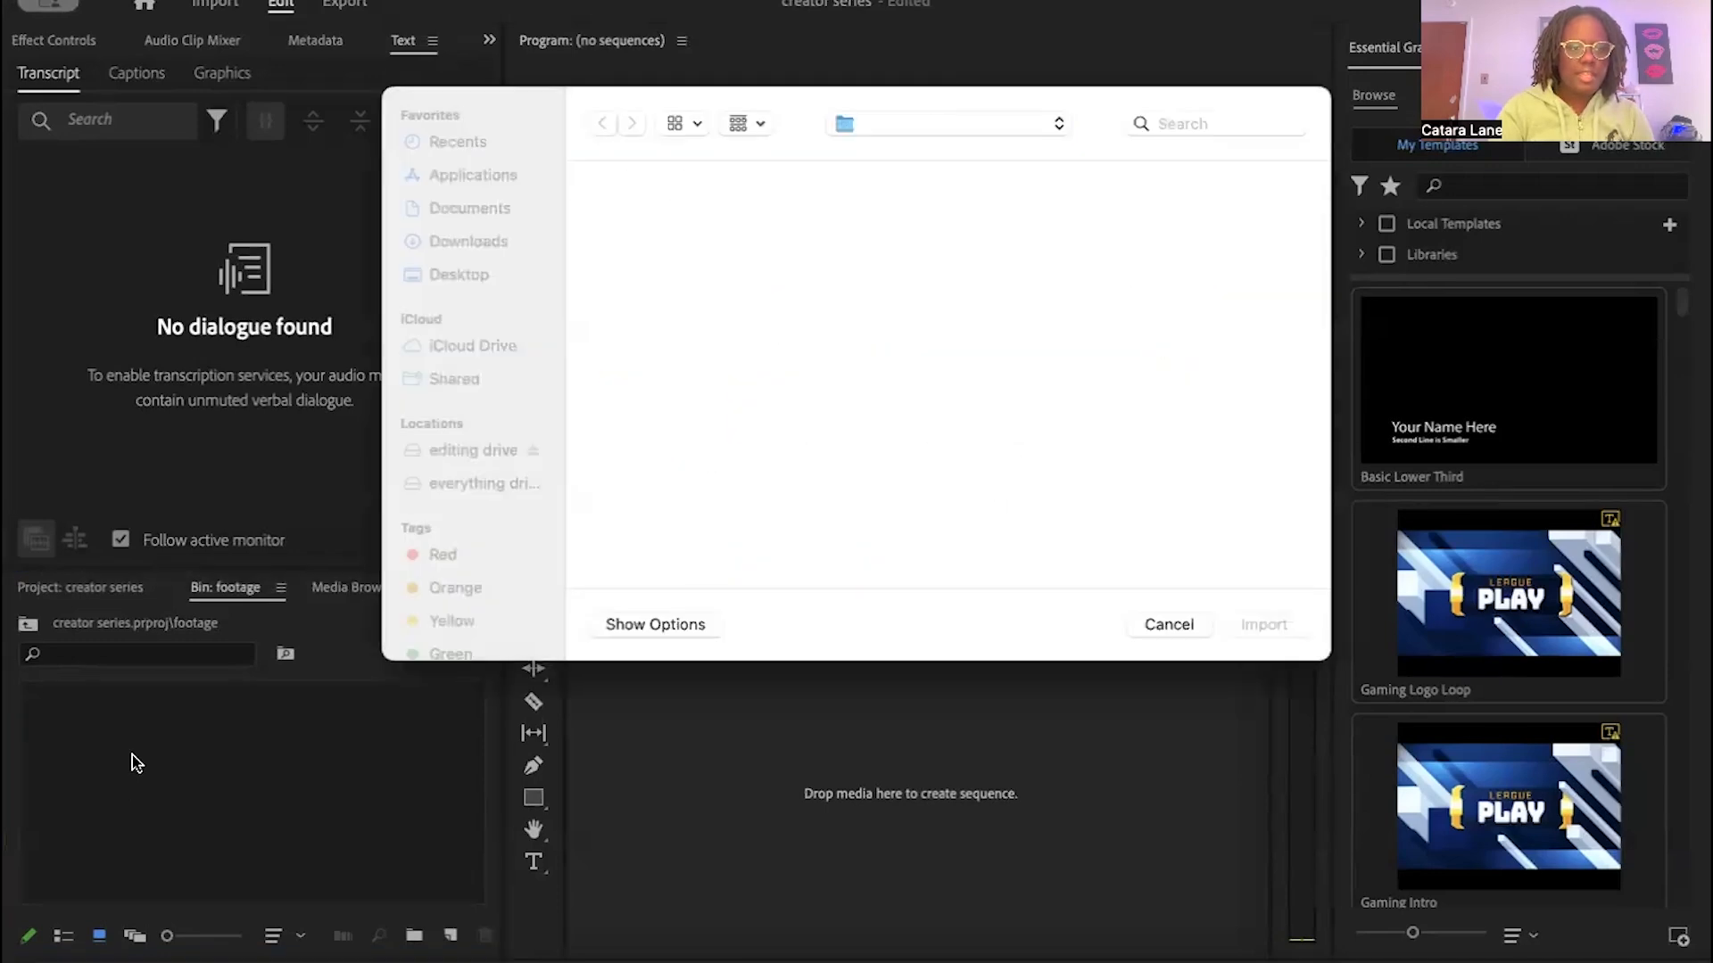
{"action": "left_click", "coordinate": [455, 451]}
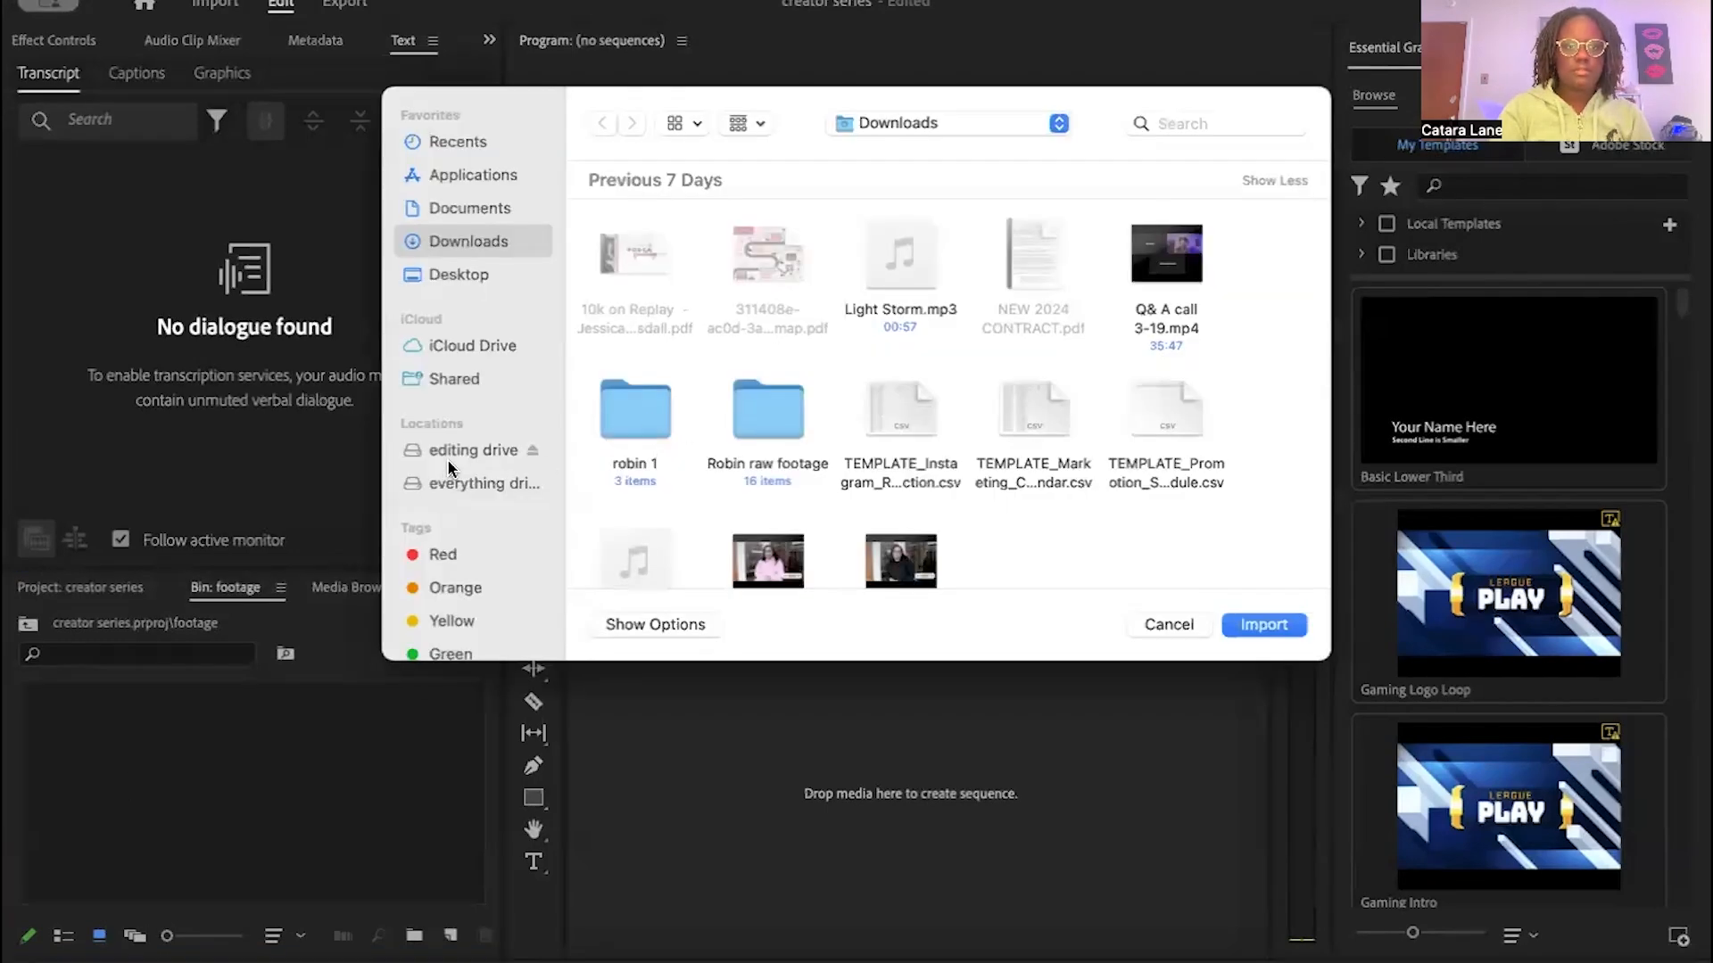
{"action": "double_click", "coordinate": [742, 279]}
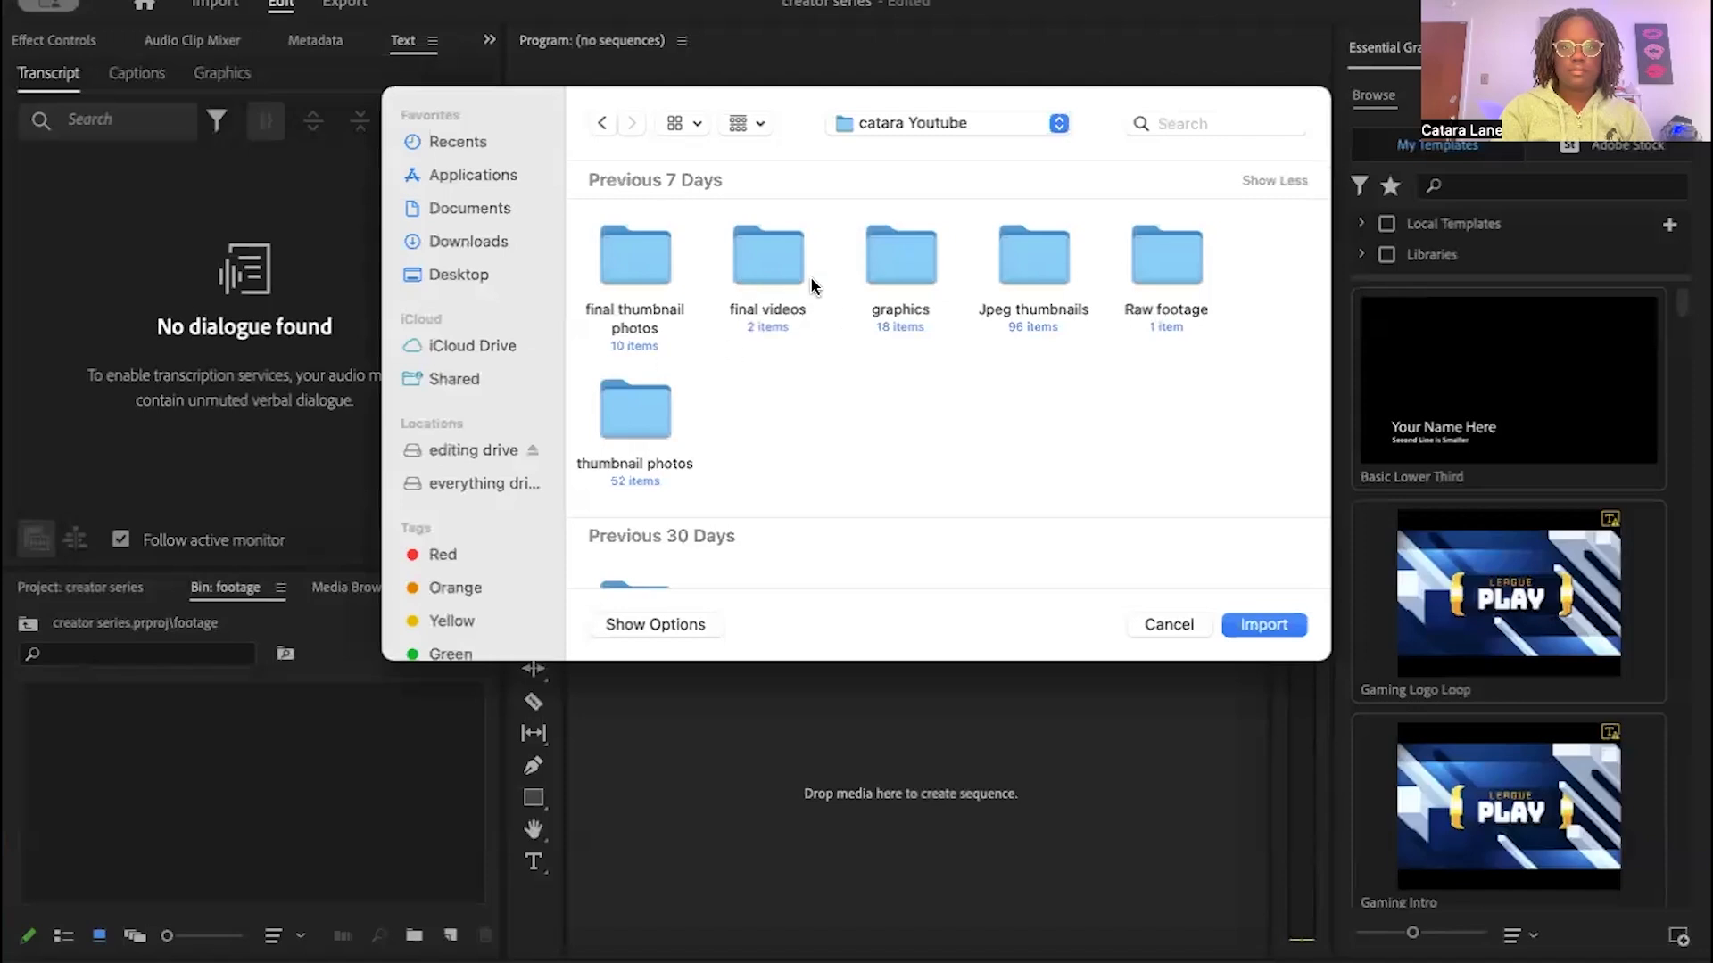
{"action": "double_click", "coordinate": [1188, 257]}
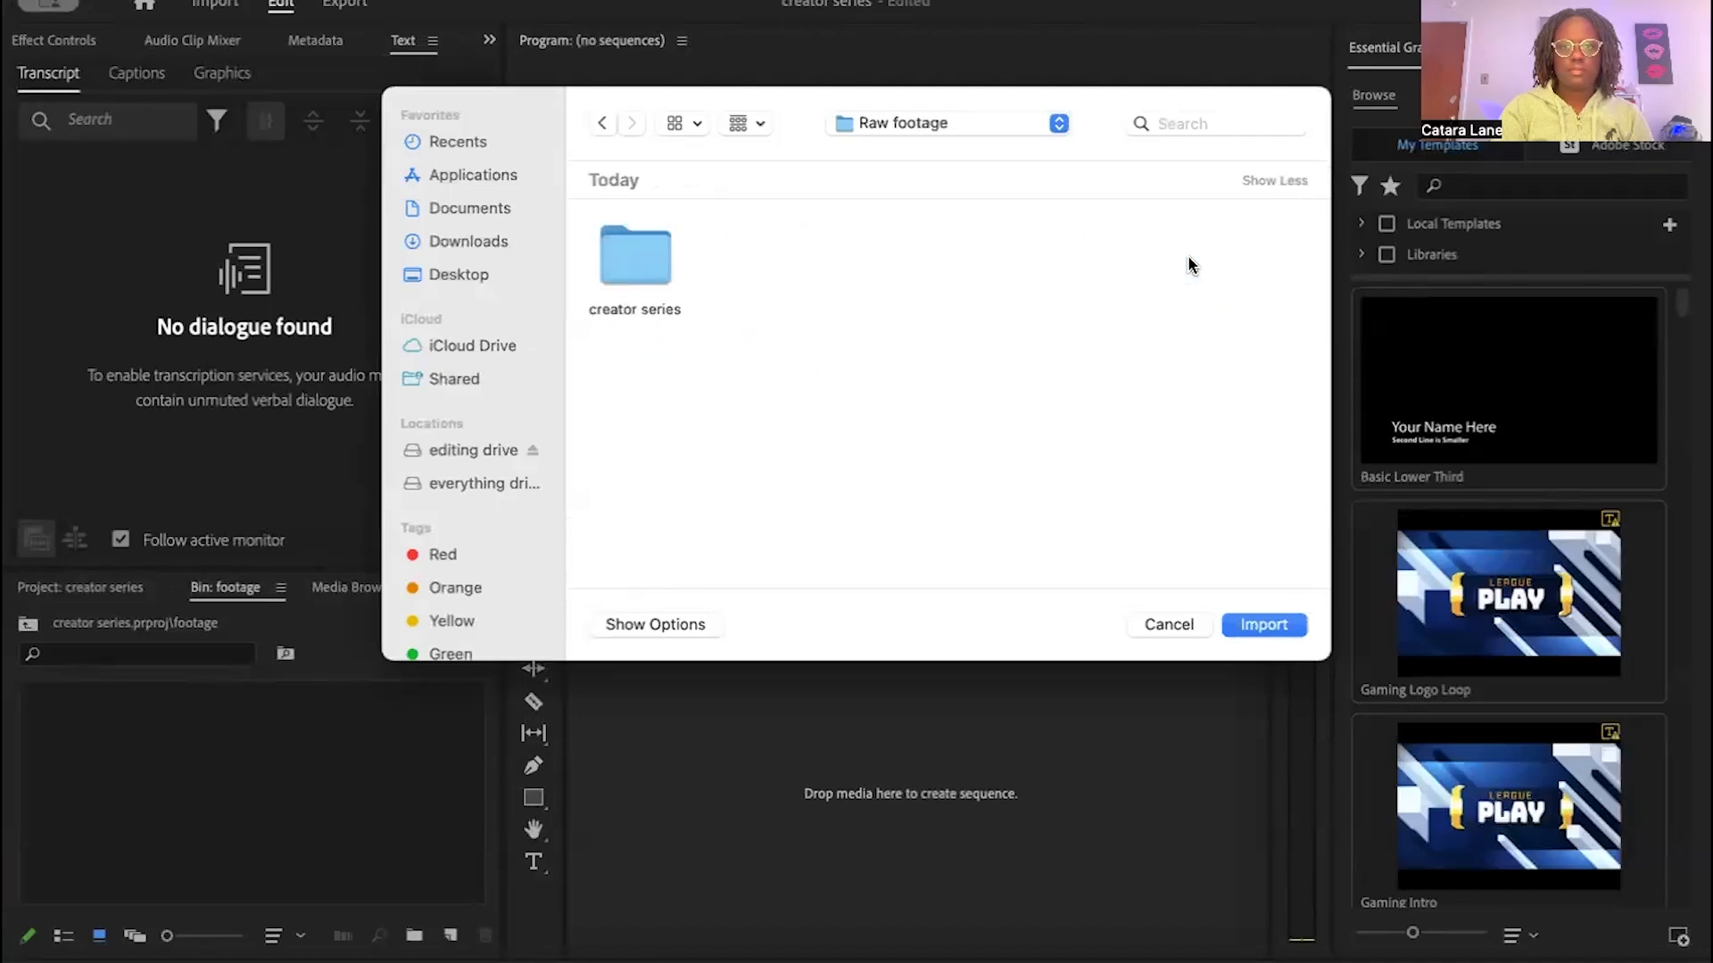
{"action": "left_click", "coordinate": [618, 264]}
{"action": "double_click", "coordinate": [617, 264]}
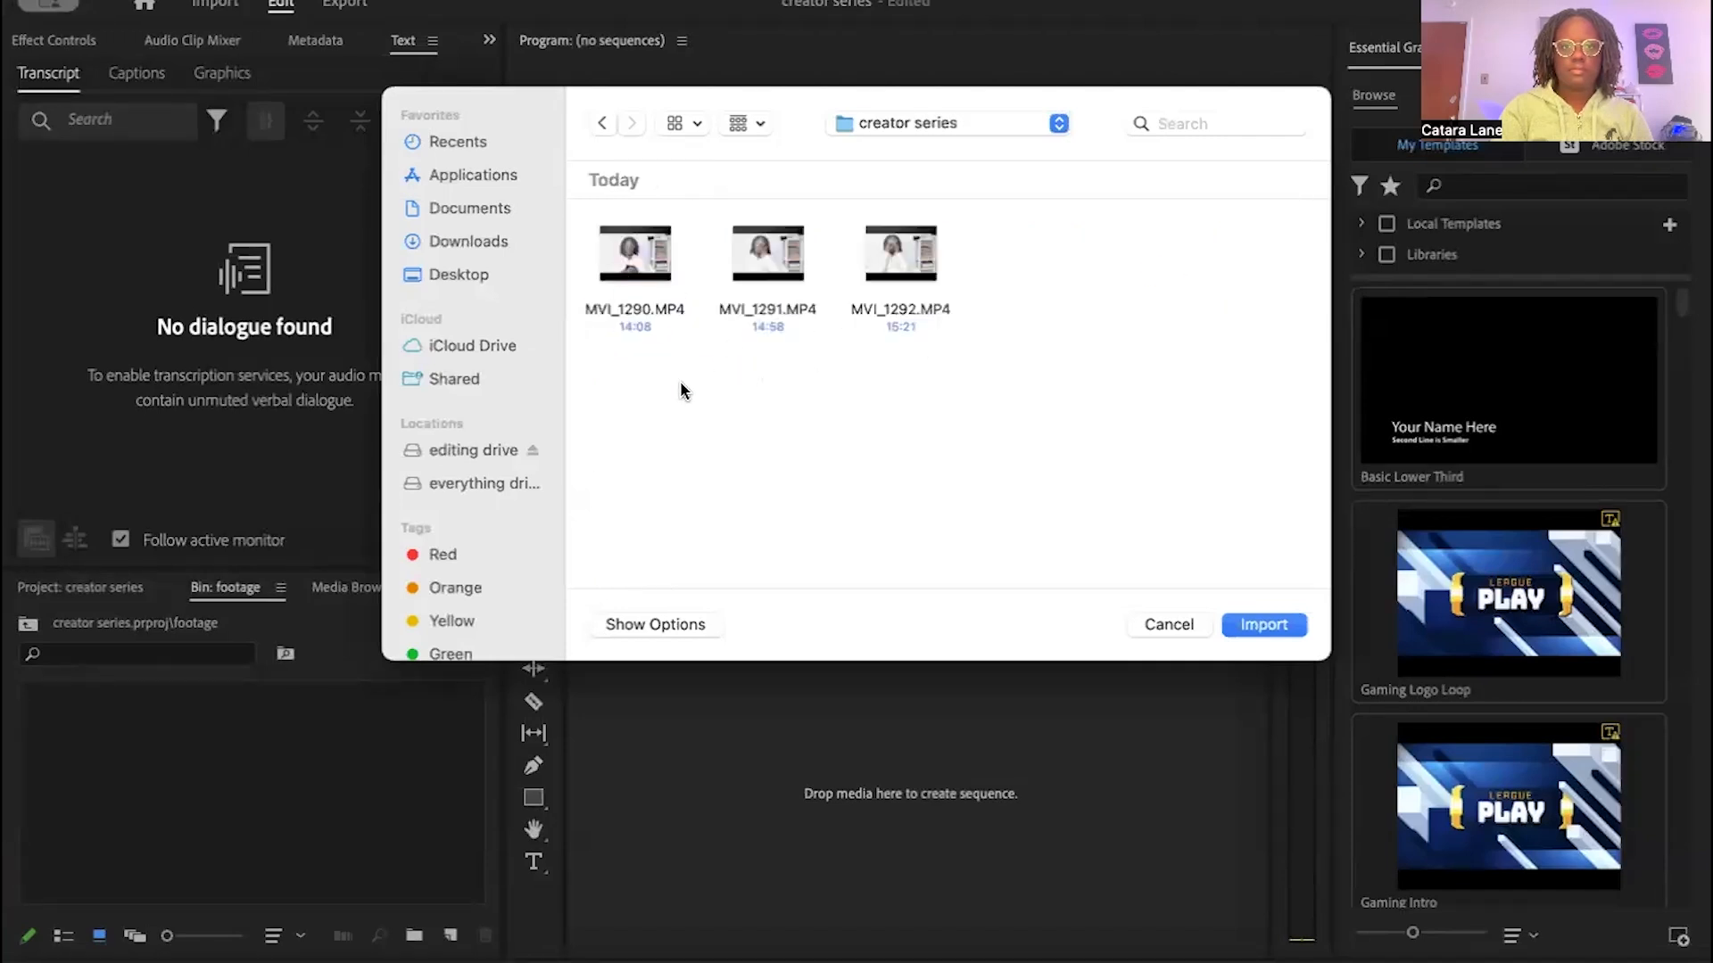
{"action": "left_click_drag", "start_coordinate": [651, 376], "coordinate": [974, 285]}
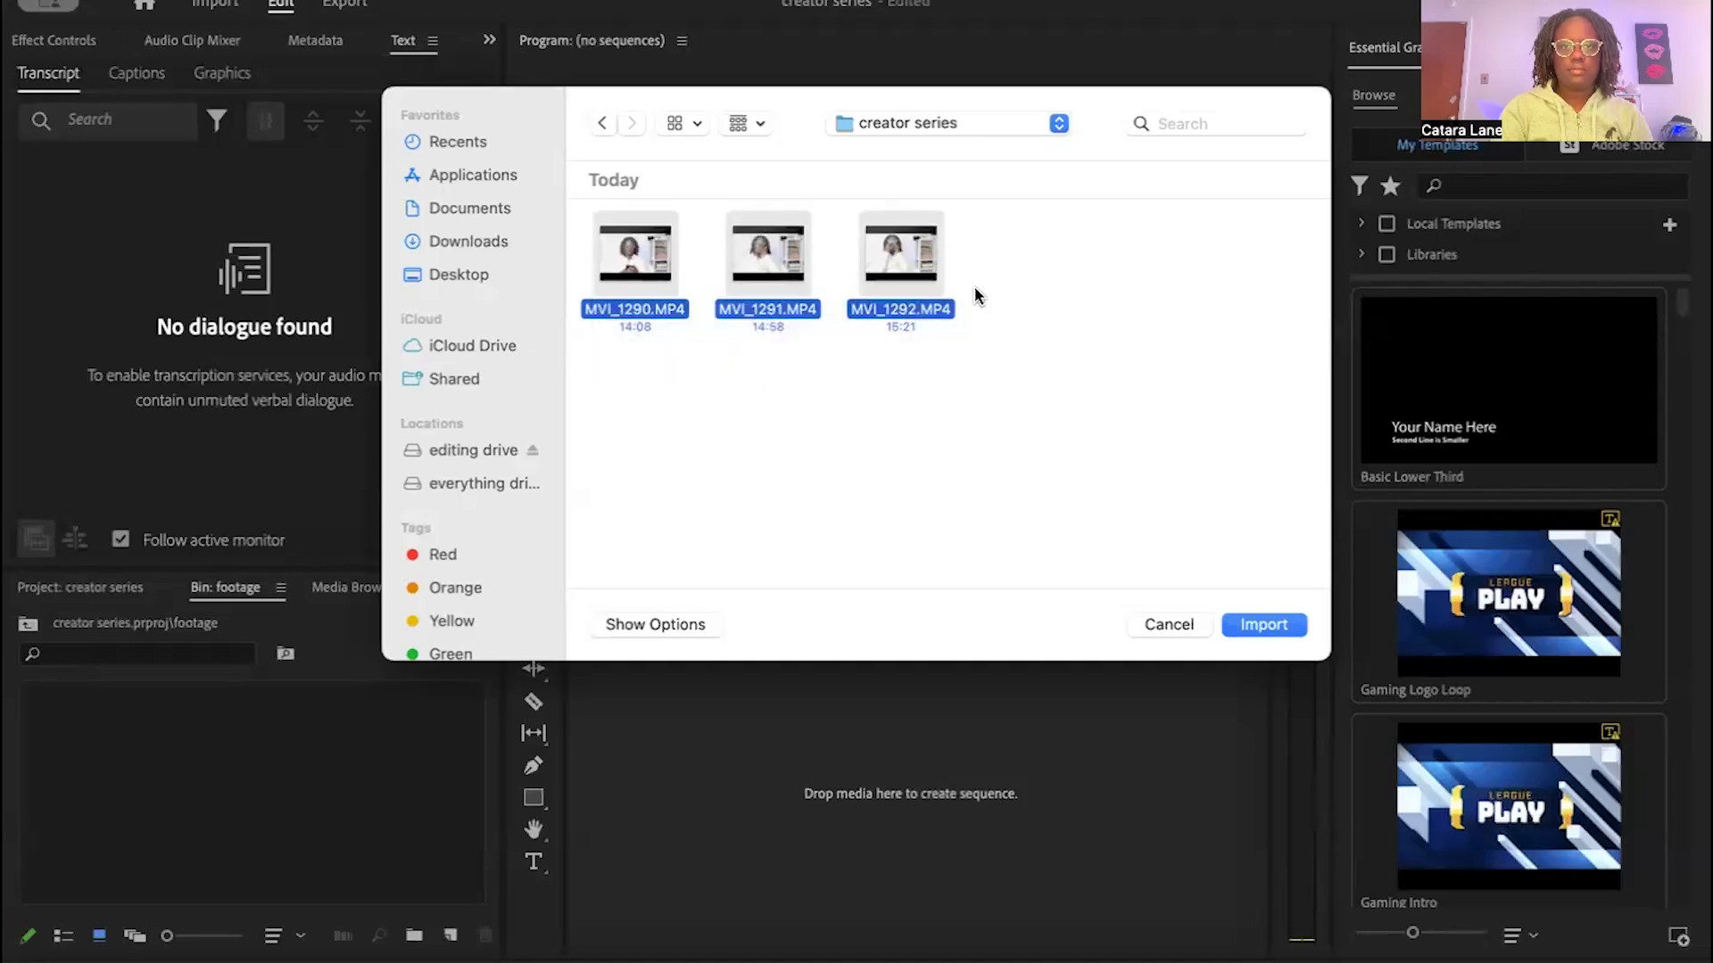
{"action": "left_click", "coordinate": [1252, 628]}
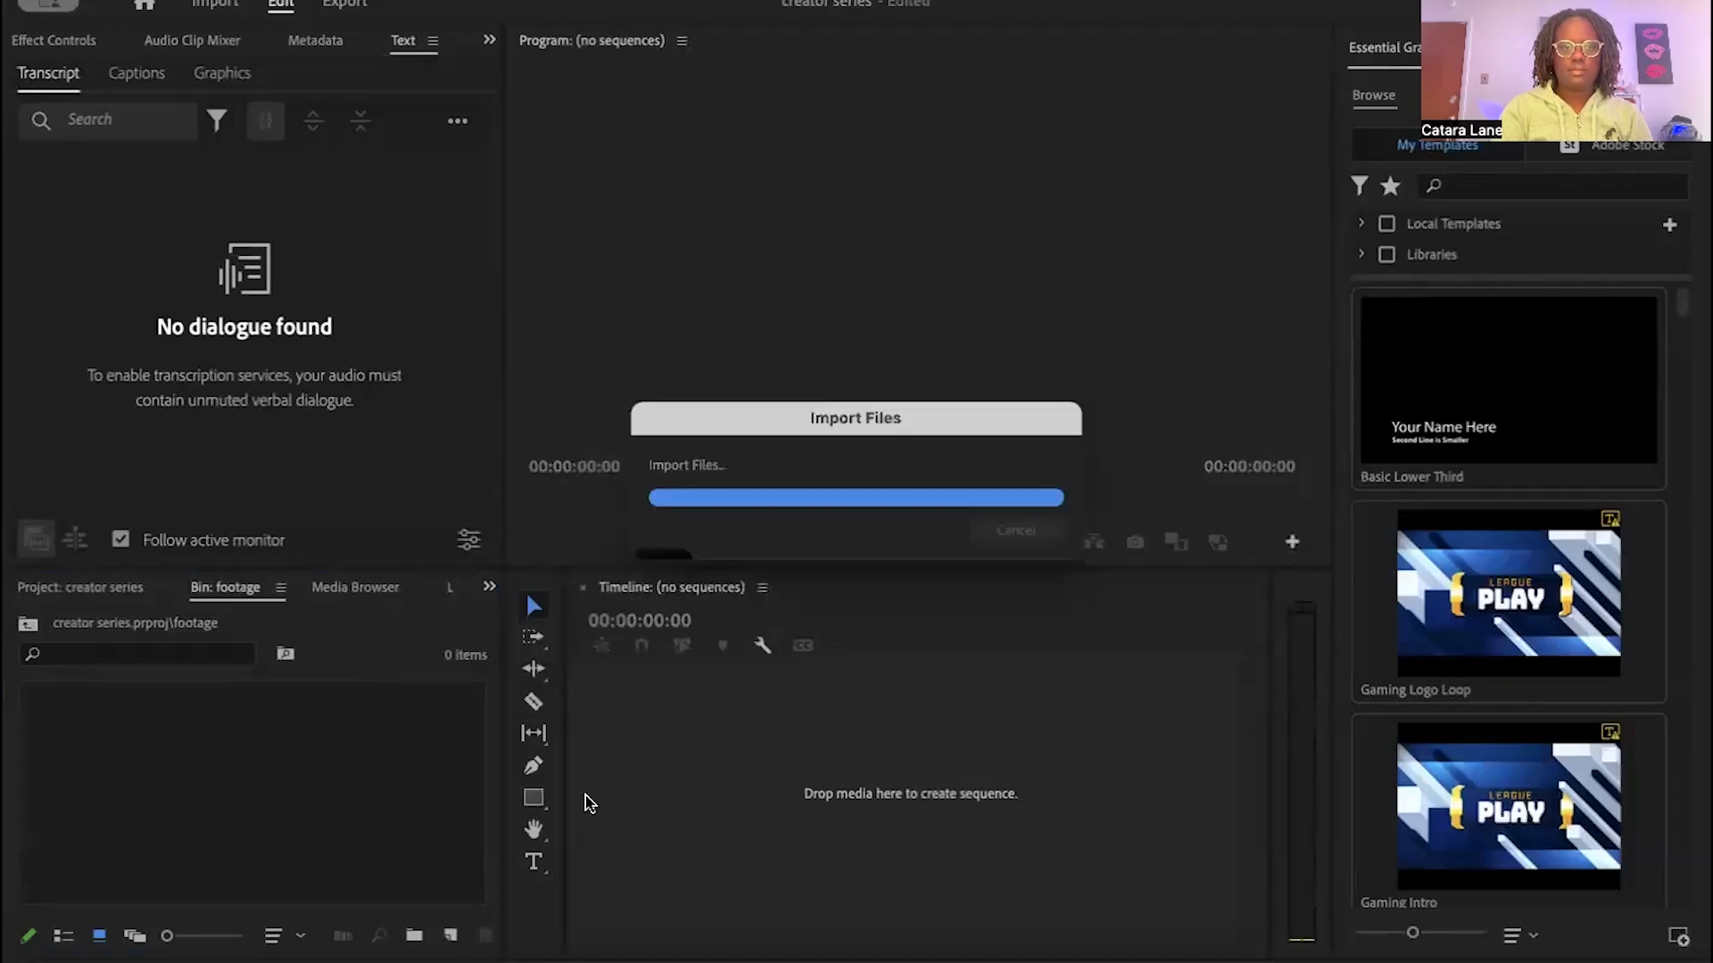
Step: Drag MVI_1291.MP4 onto the empty Timeline to create a sequence from it
{"action": "scroll", "coordinate": [272, 858], "scroll_direction": "up", "scroll_amount": 2}
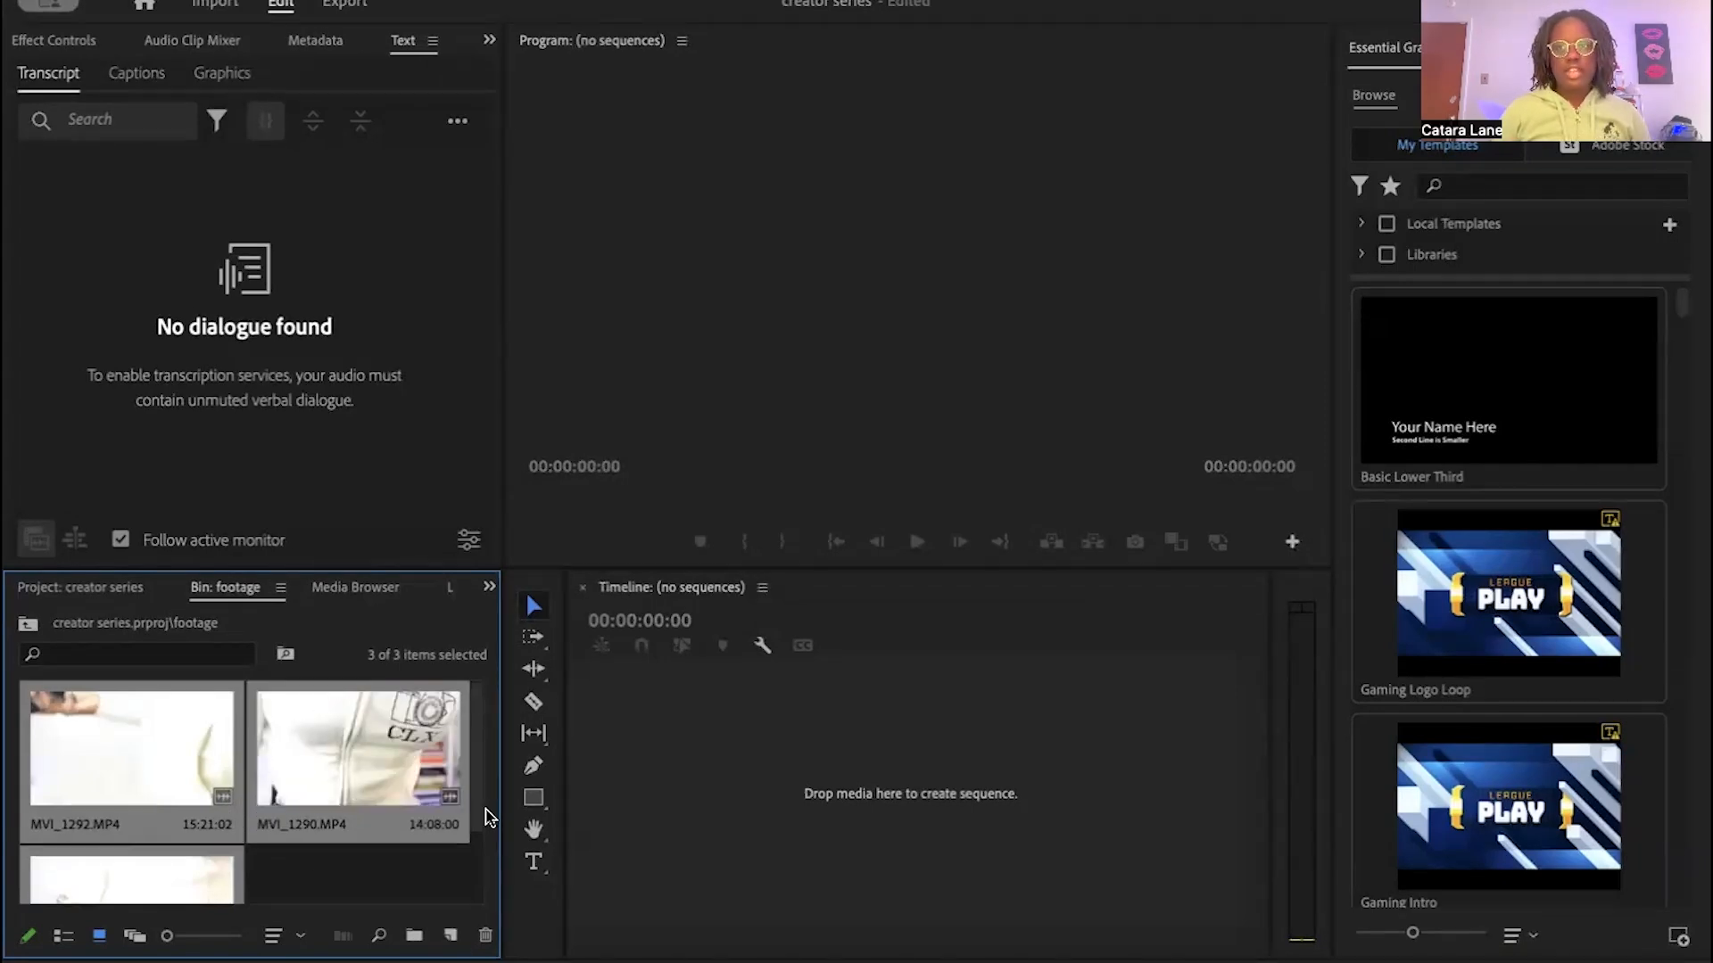
{"action": "left_click", "coordinate": [294, 871]}
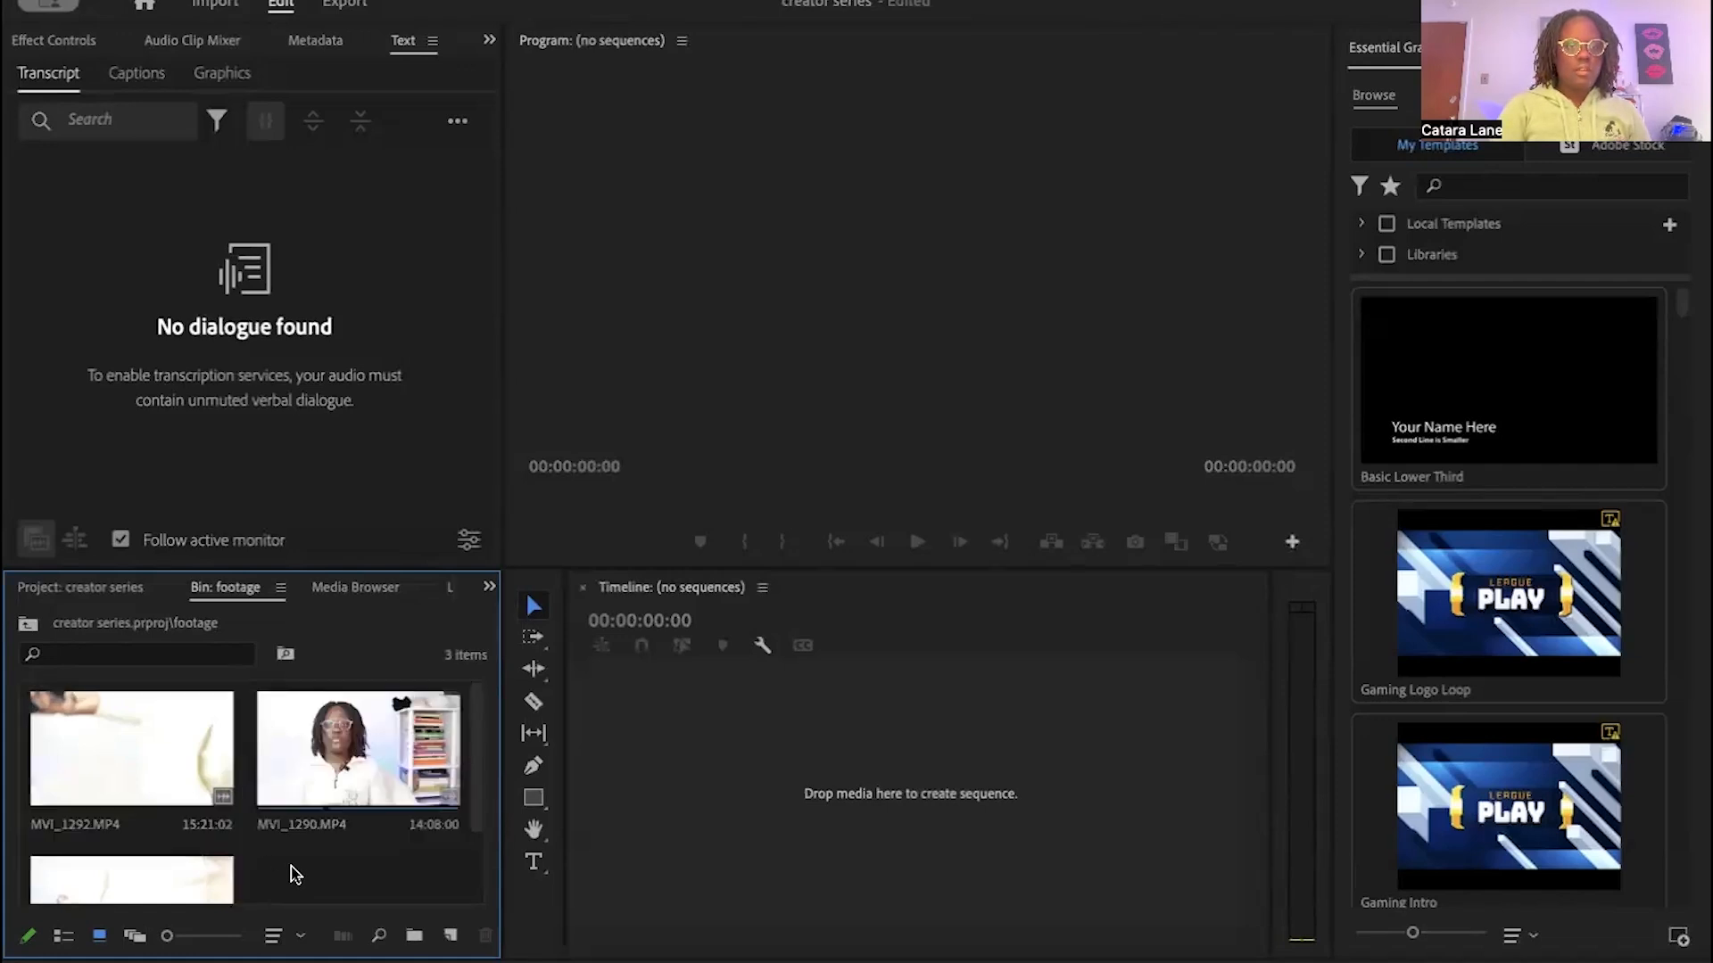
{"action": "scroll", "coordinate": [294, 874], "scroll_direction": "down", "scroll_amount": 2}
{"action": "left_click_drag", "start_coordinate": [147, 840], "coordinate": [671, 769]}
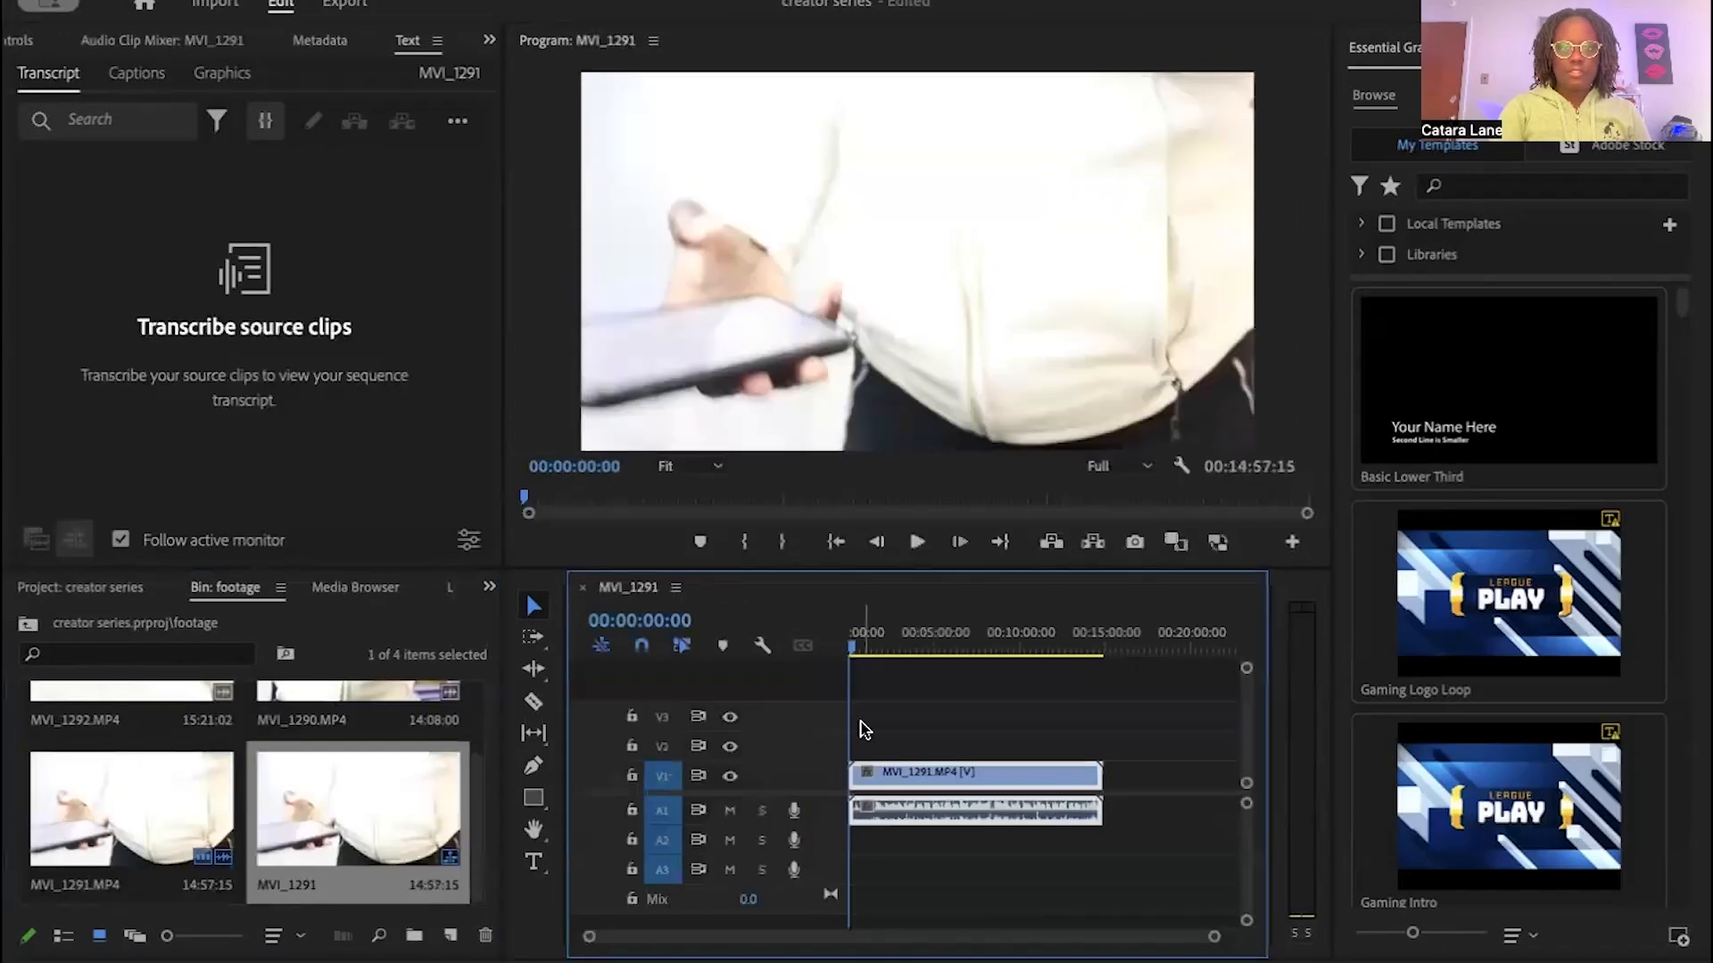
Step: Scrub the MVI_1291 sequence playhead along the time ruler to preview the footage
{"action": "left_click", "coordinate": [862, 654]}
{"action": "left_click_drag", "start_coordinate": [862, 654], "coordinate": [821, 661]}
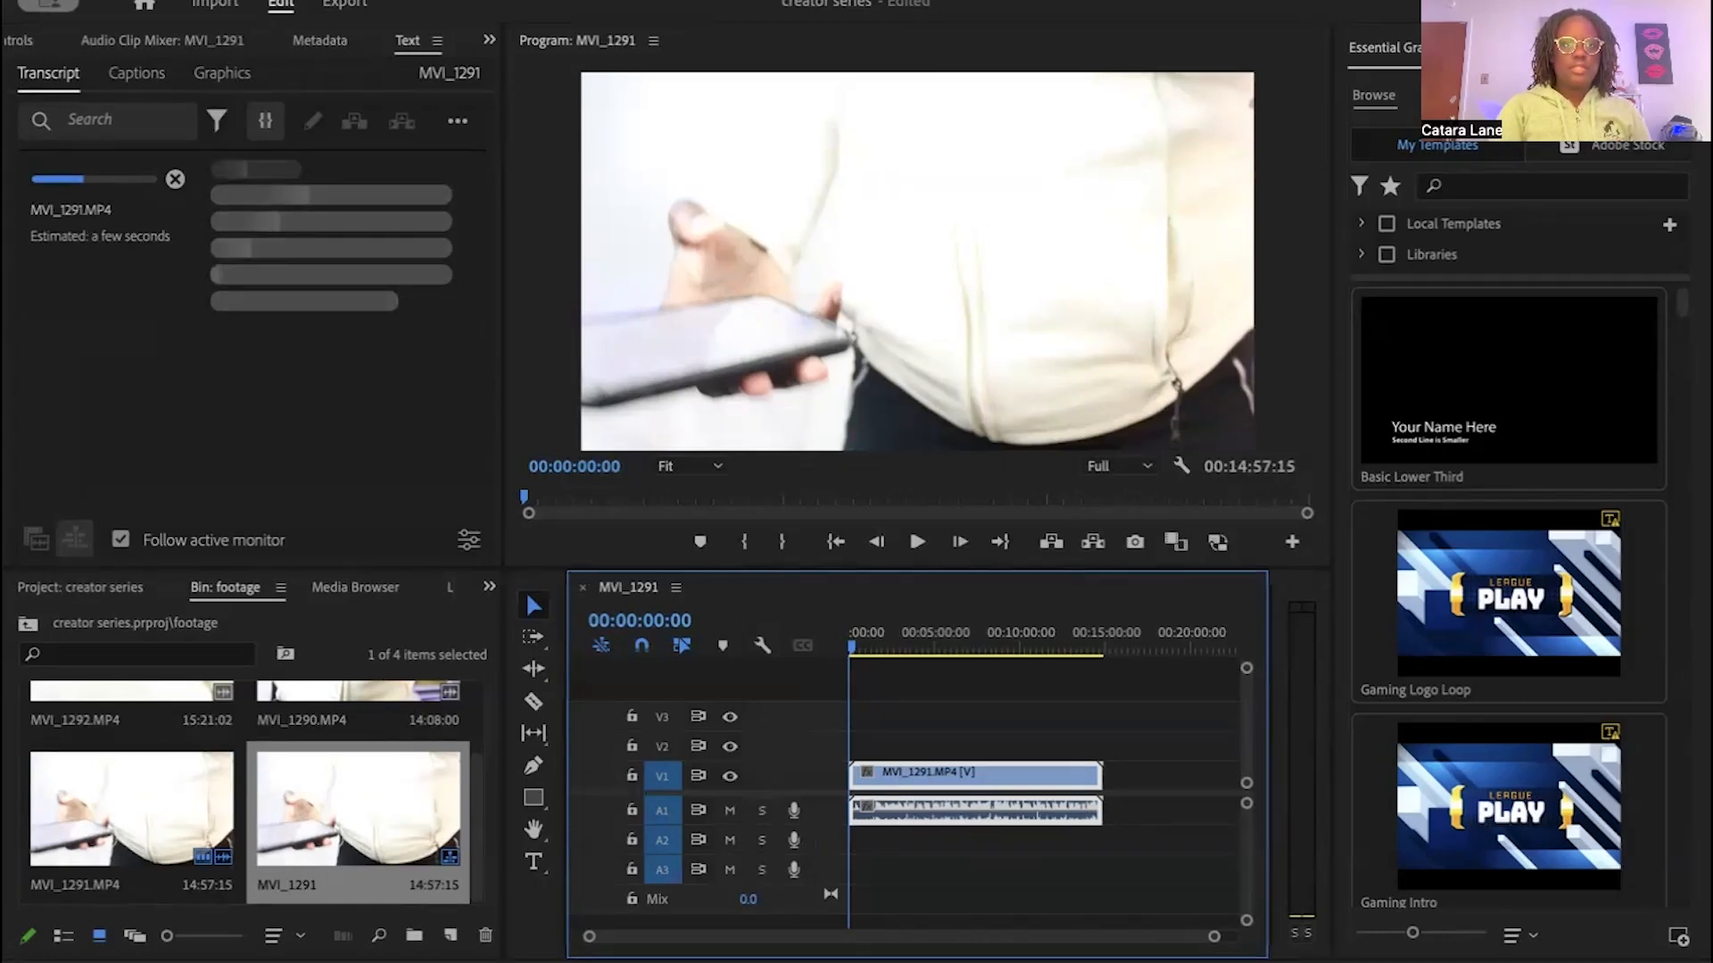
Step: Set the sequence frame size to 1080 × 1920 and confirm deleting previews
{"action": "left_click", "coordinate": [482, 1]}
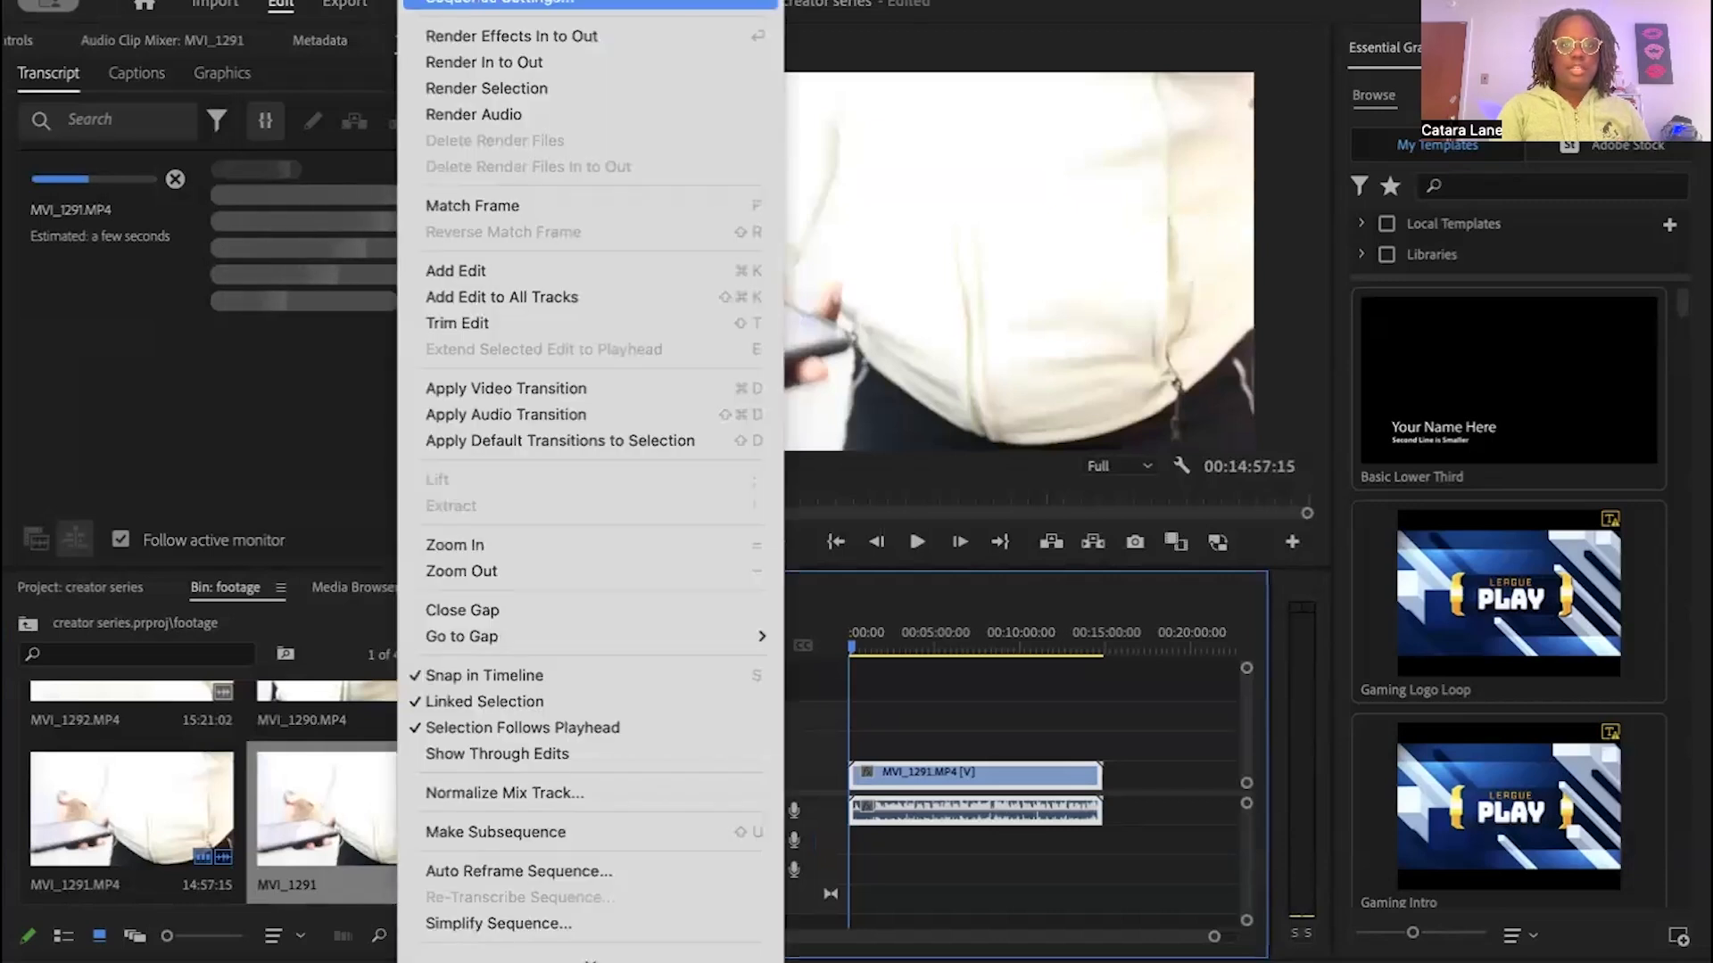
{"action": "left_click", "coordinate": [482, 5]}
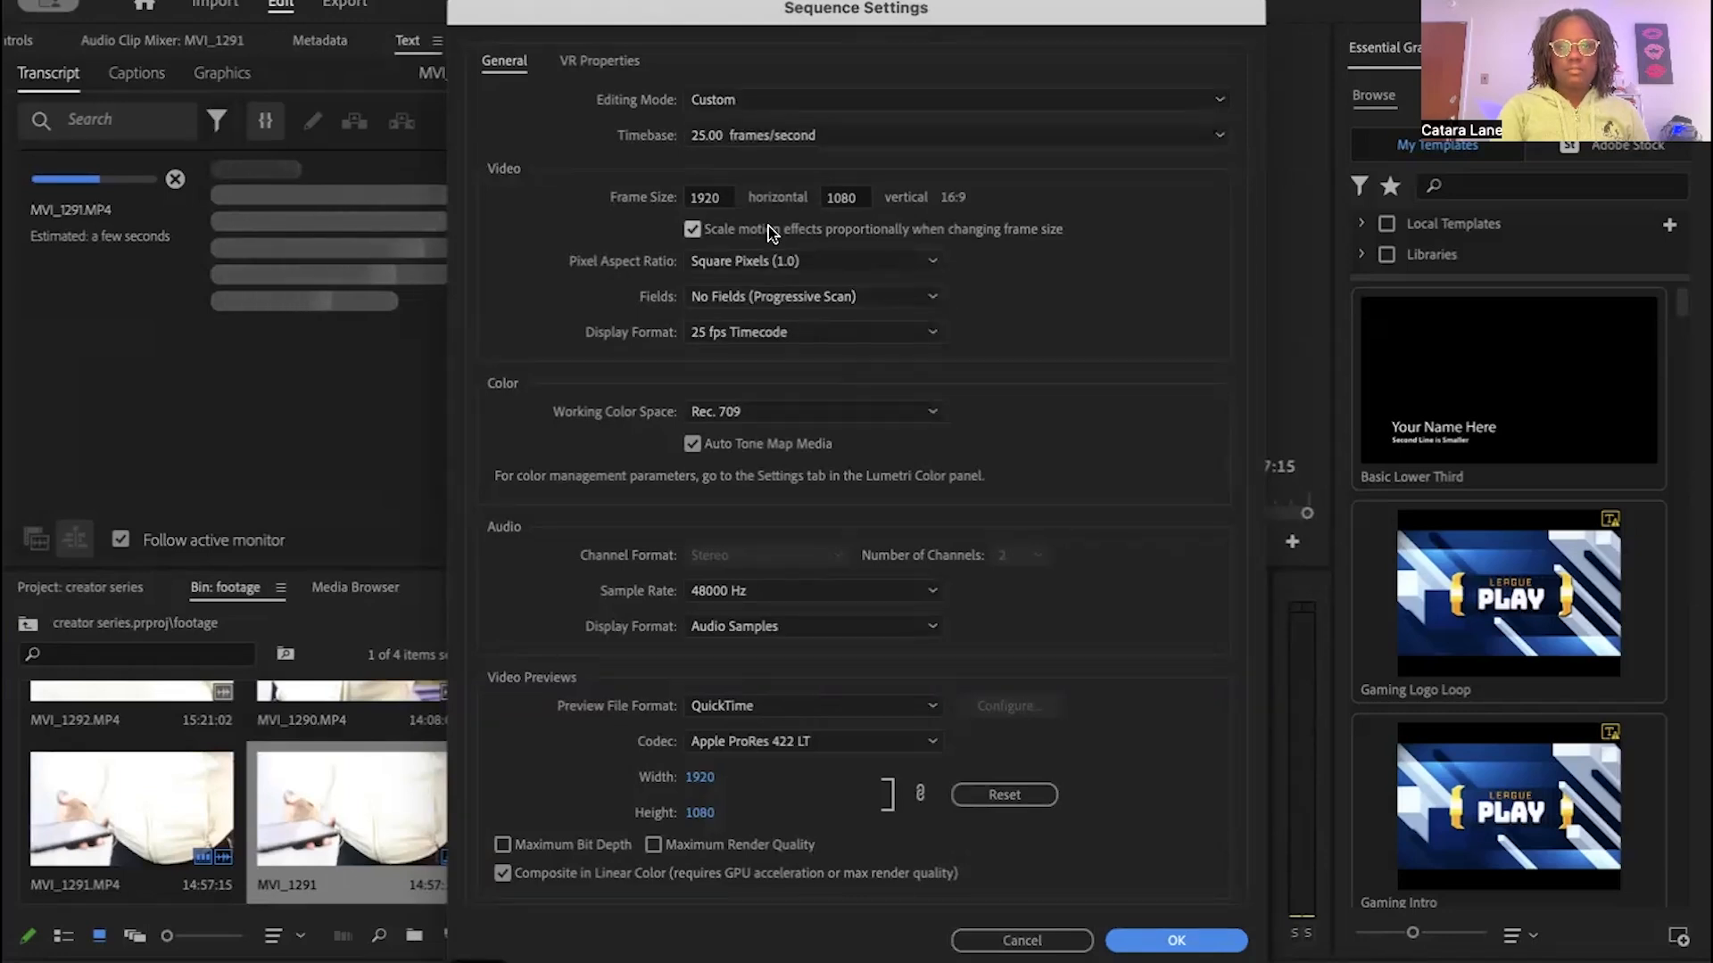
{"action": "left_click", "coordinate": [724, 200]}
{"action": "type", "text": "10"}
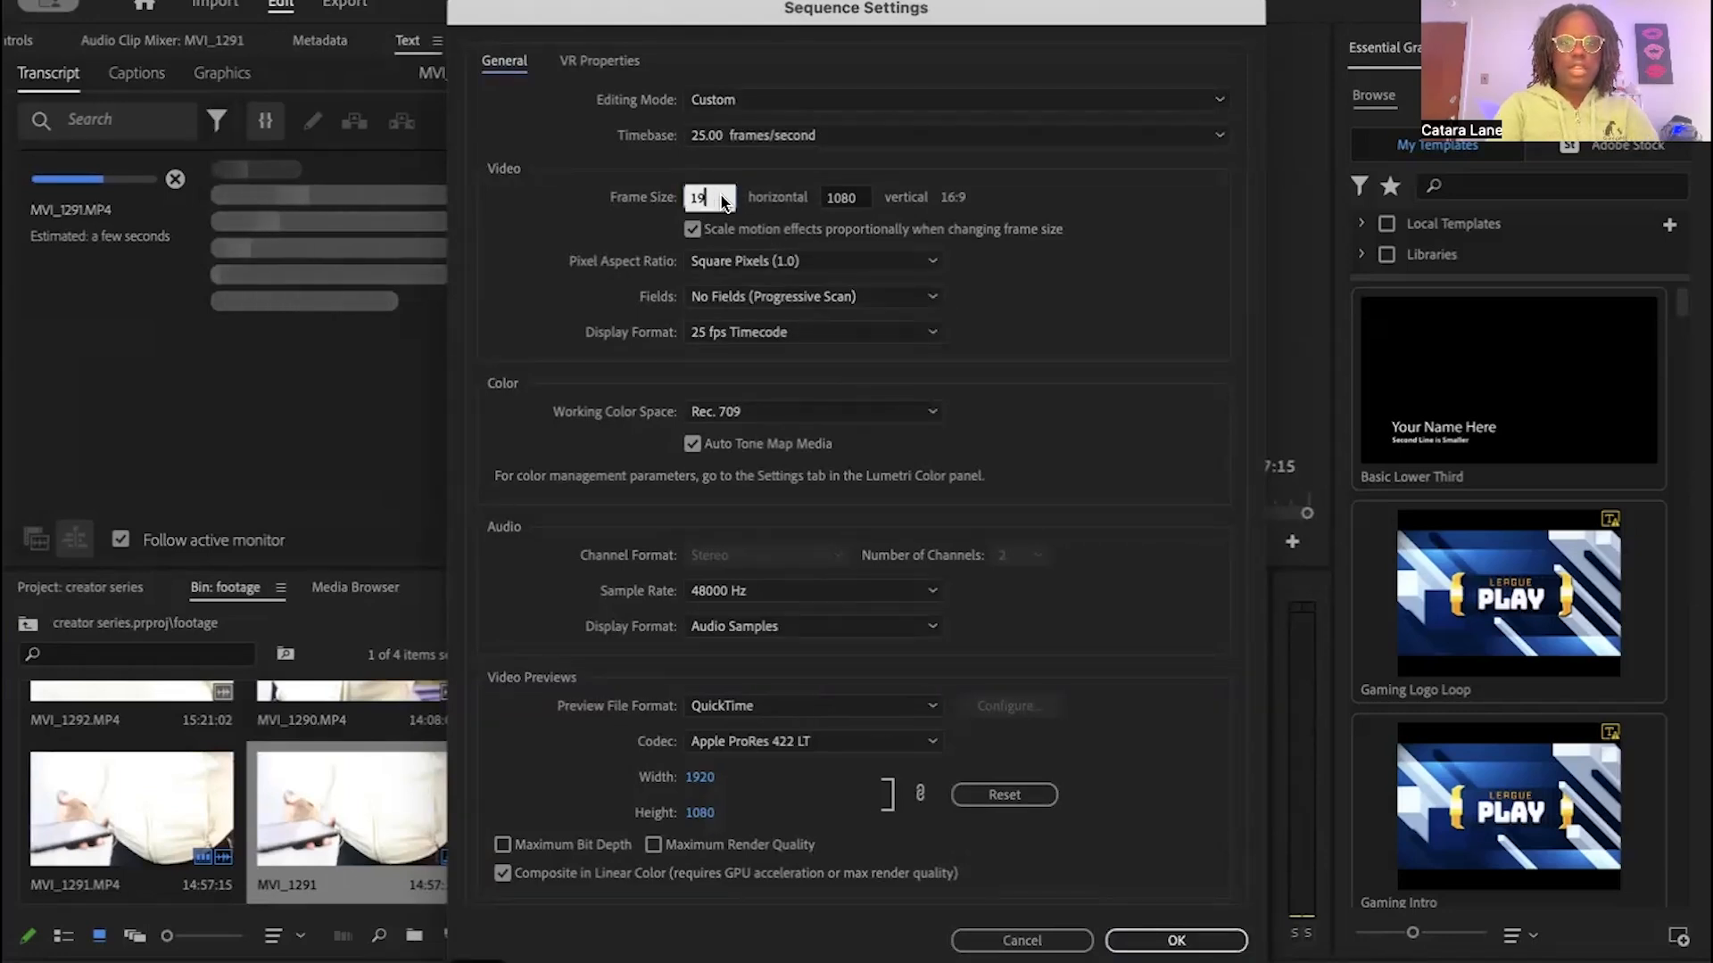
{"action": "type", "text": "80"}
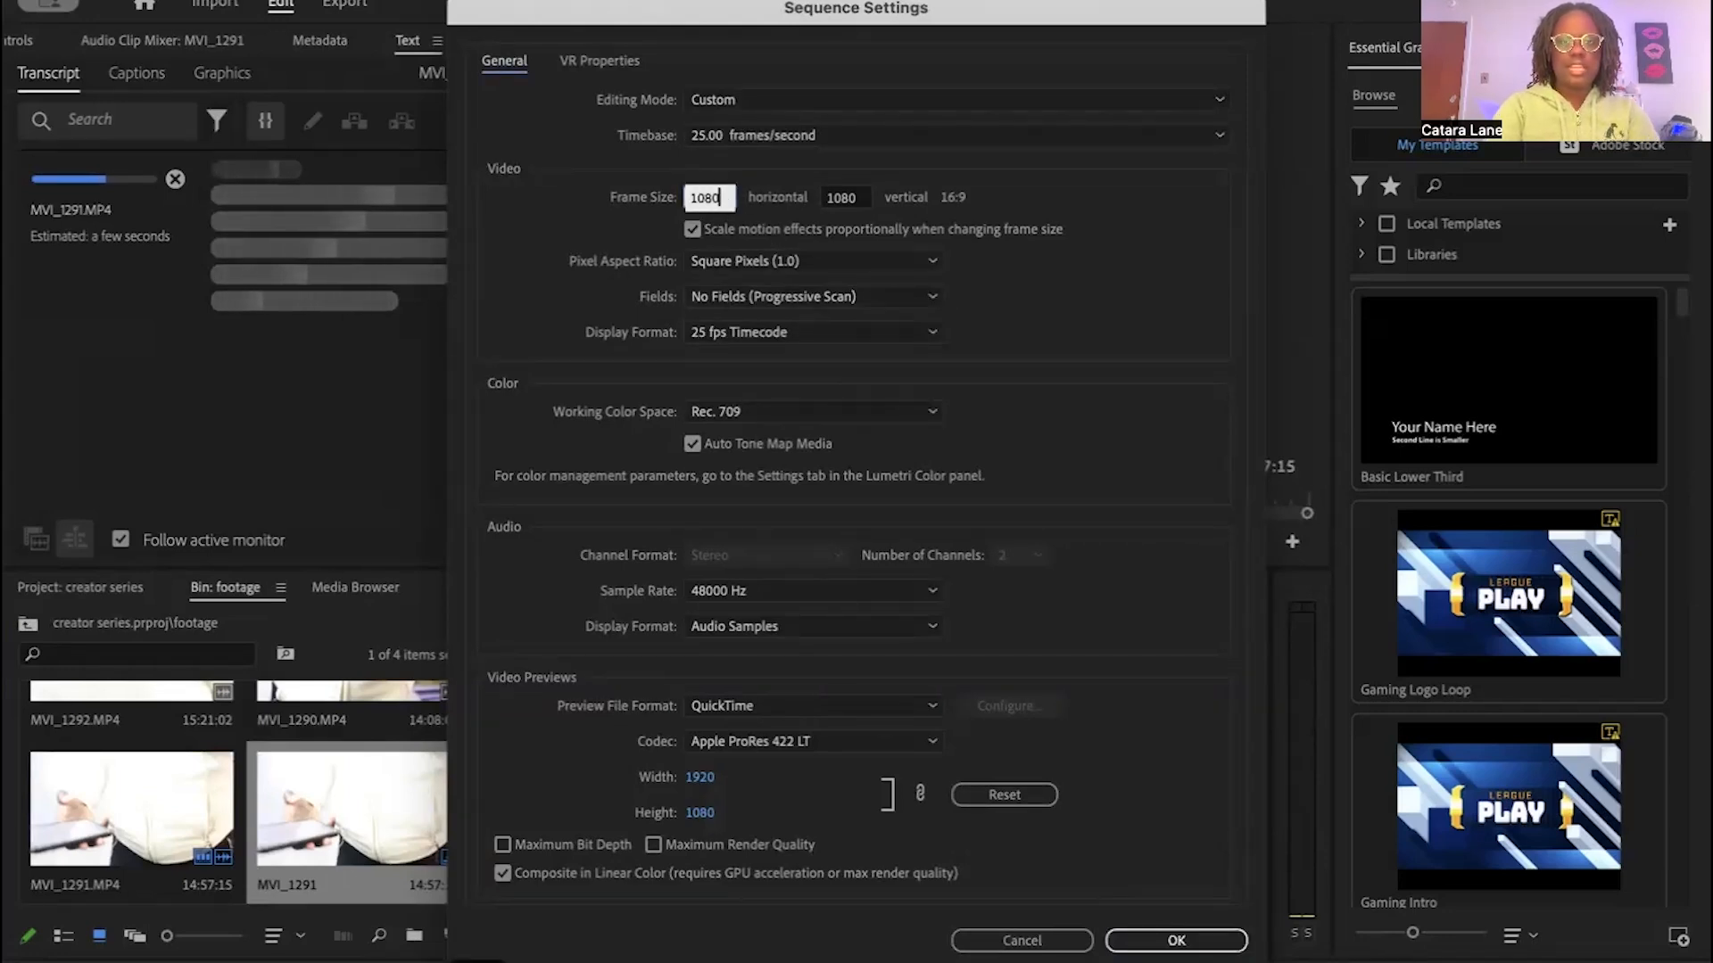
{"action": "left_click", "coordinate": [856, 198]}
{"action": "type", "text": "1902"}
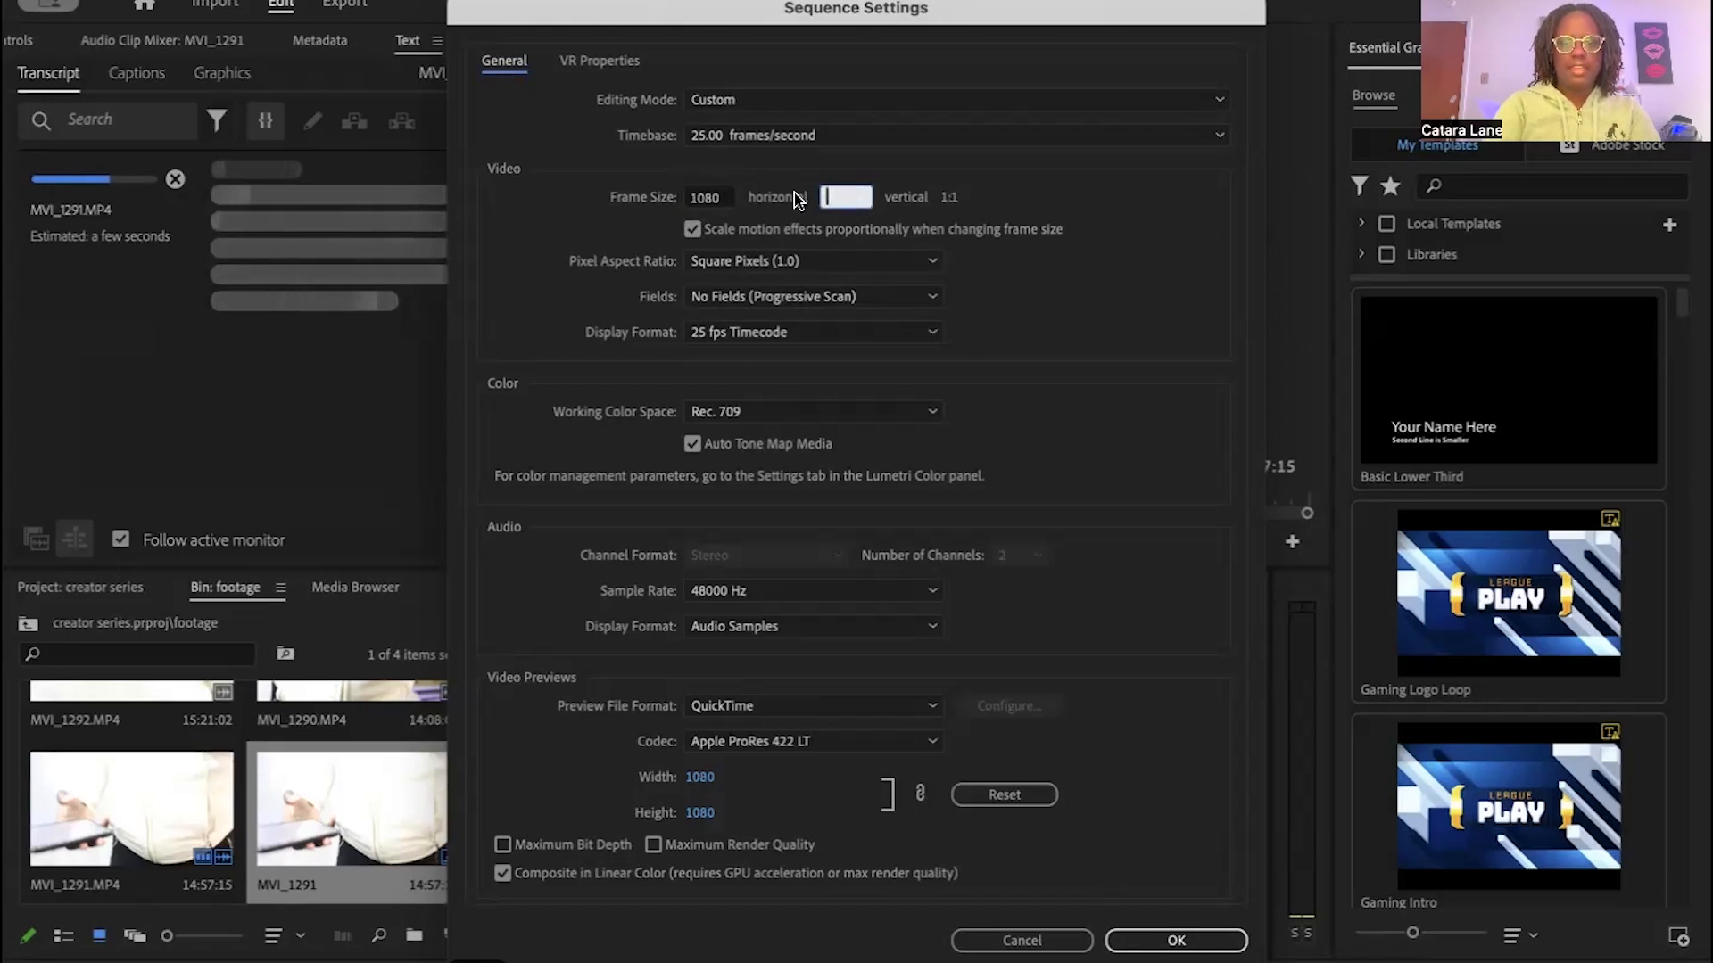
{"action": "key", "text": "BackSpace"}
{"action": "key", "text": "BackSpace"}
{"action": "type", "text": "20"}
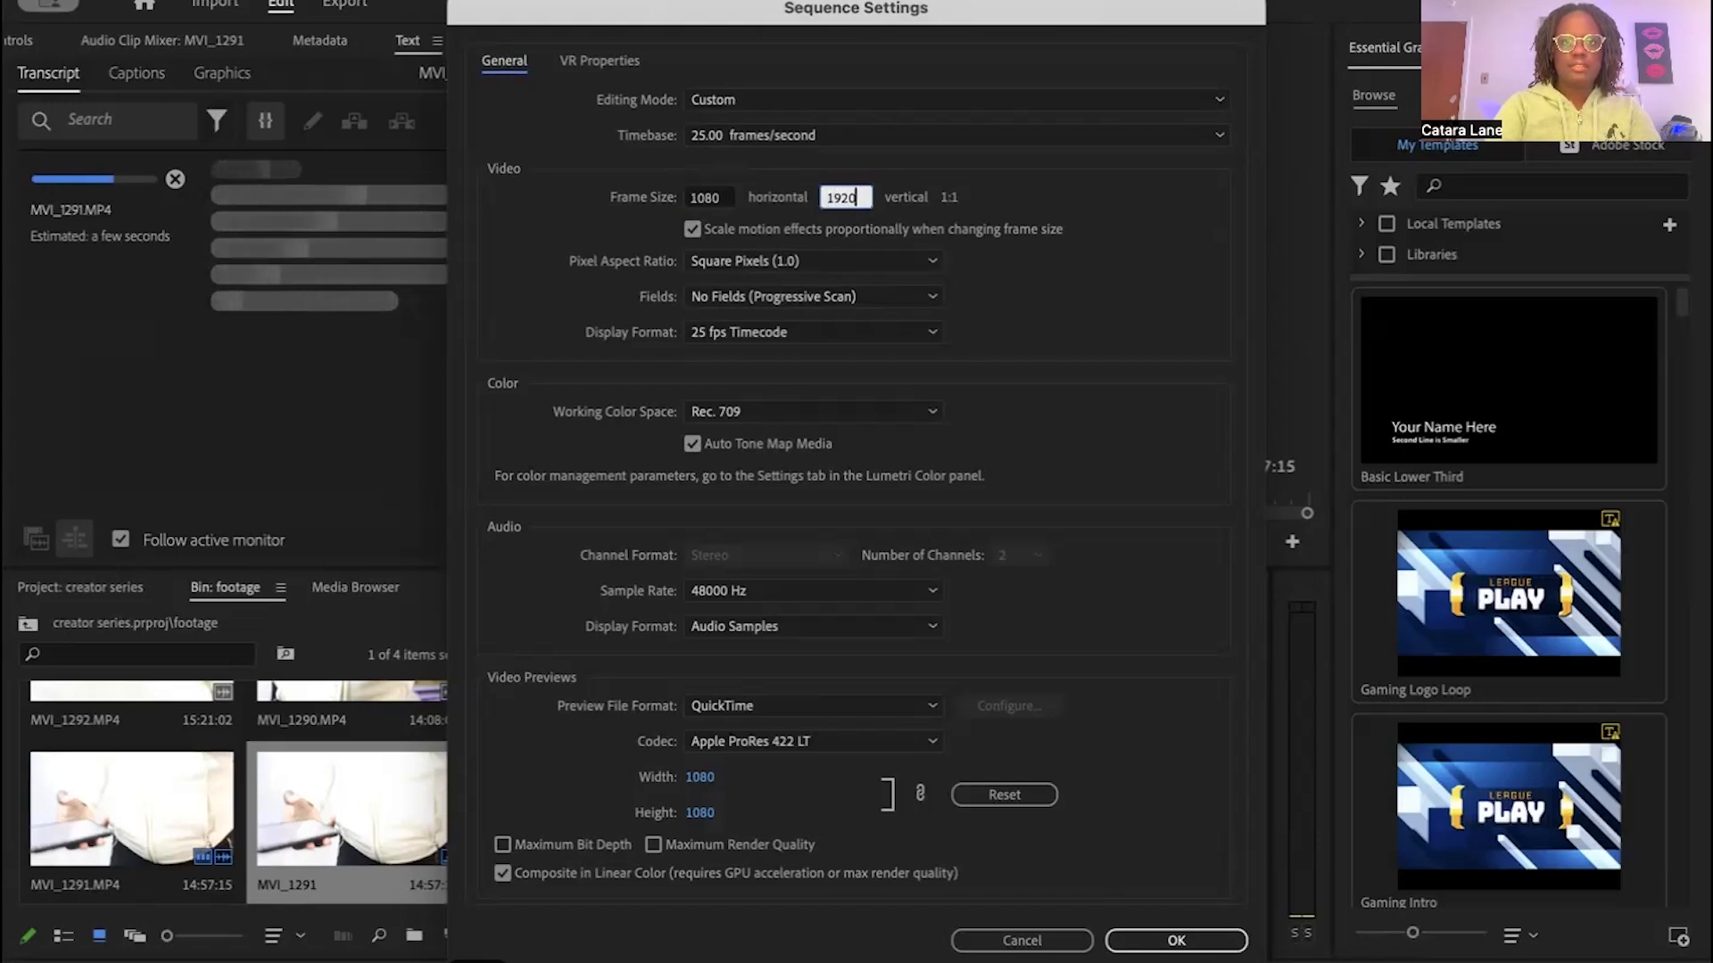
{"action": "left_click", "coordinate": [1169, 940]}
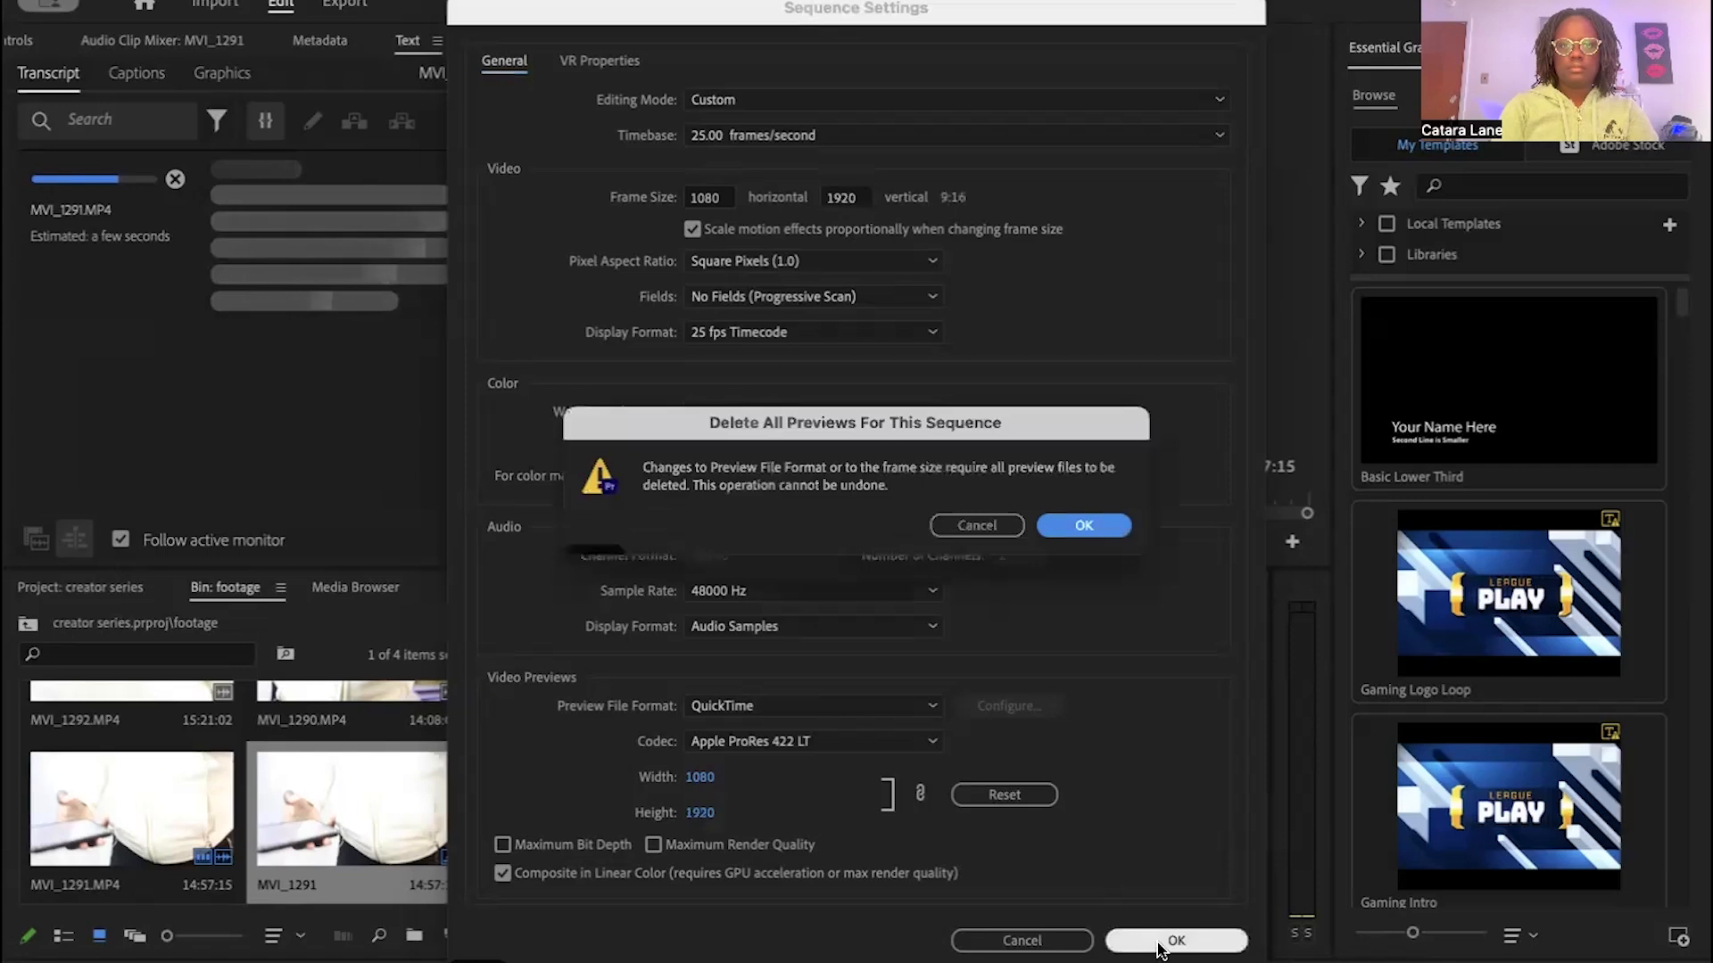
{"action": "left_click", "coordinate": [1060, 528]}
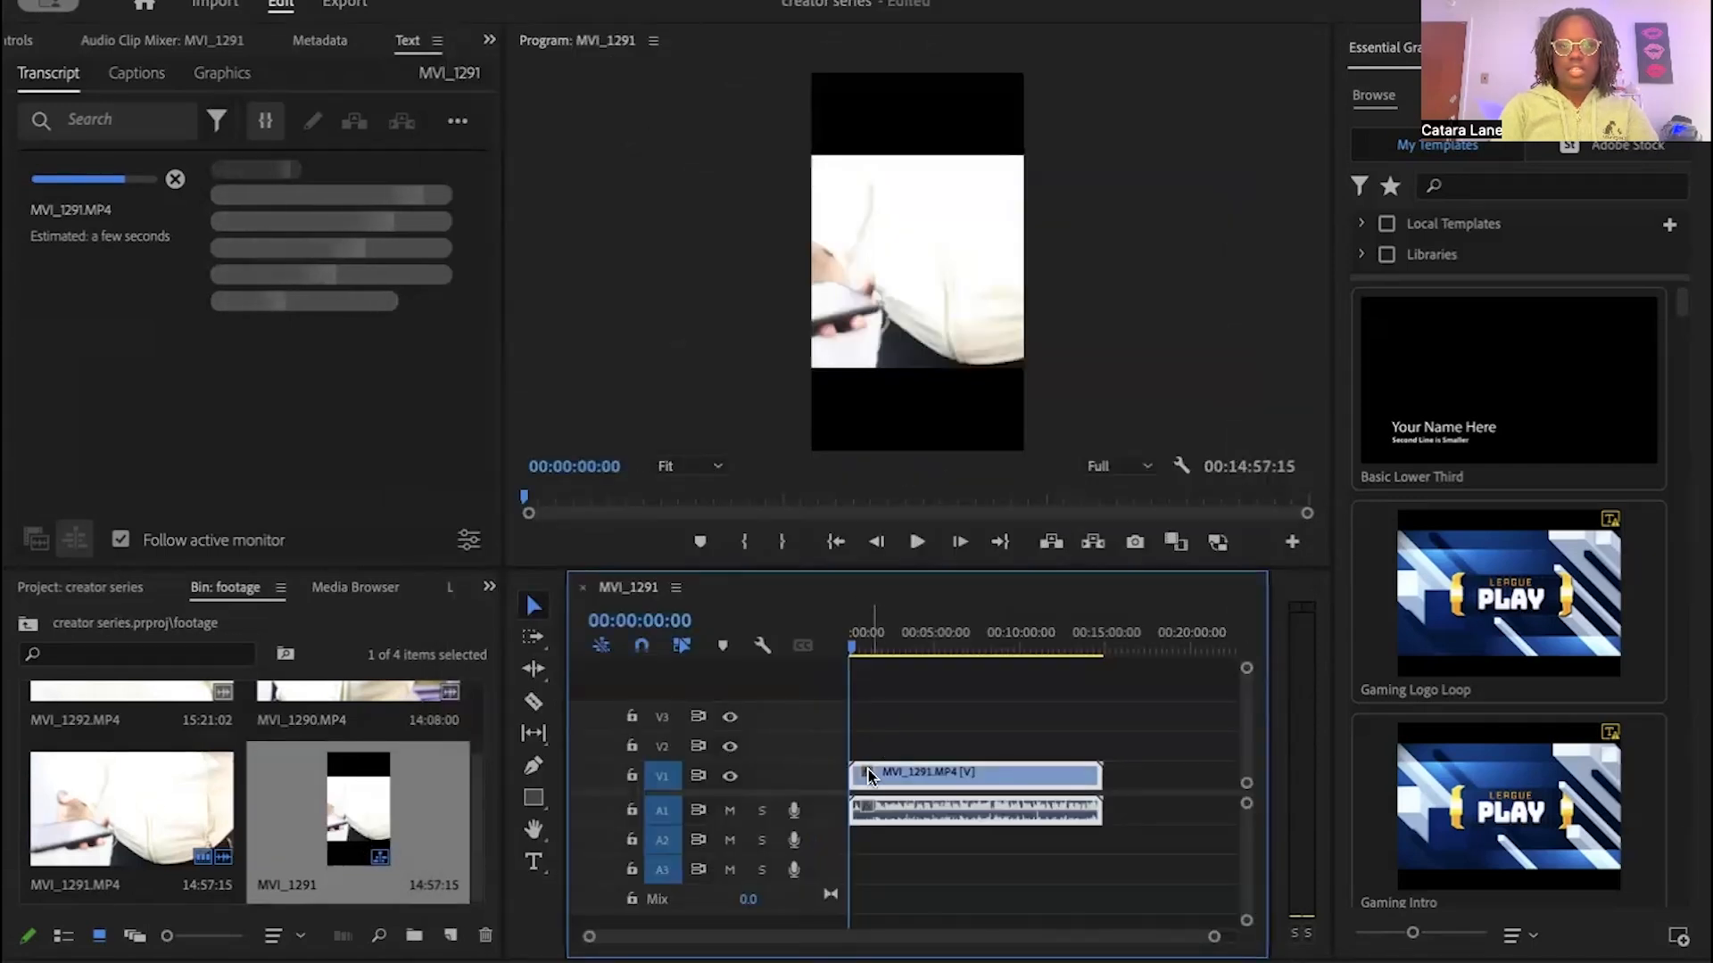
Step: Scale the MVI_1291 clip up to 185 in Effect Controls
{"action": "left_click", "coordinate": [846, 569]}
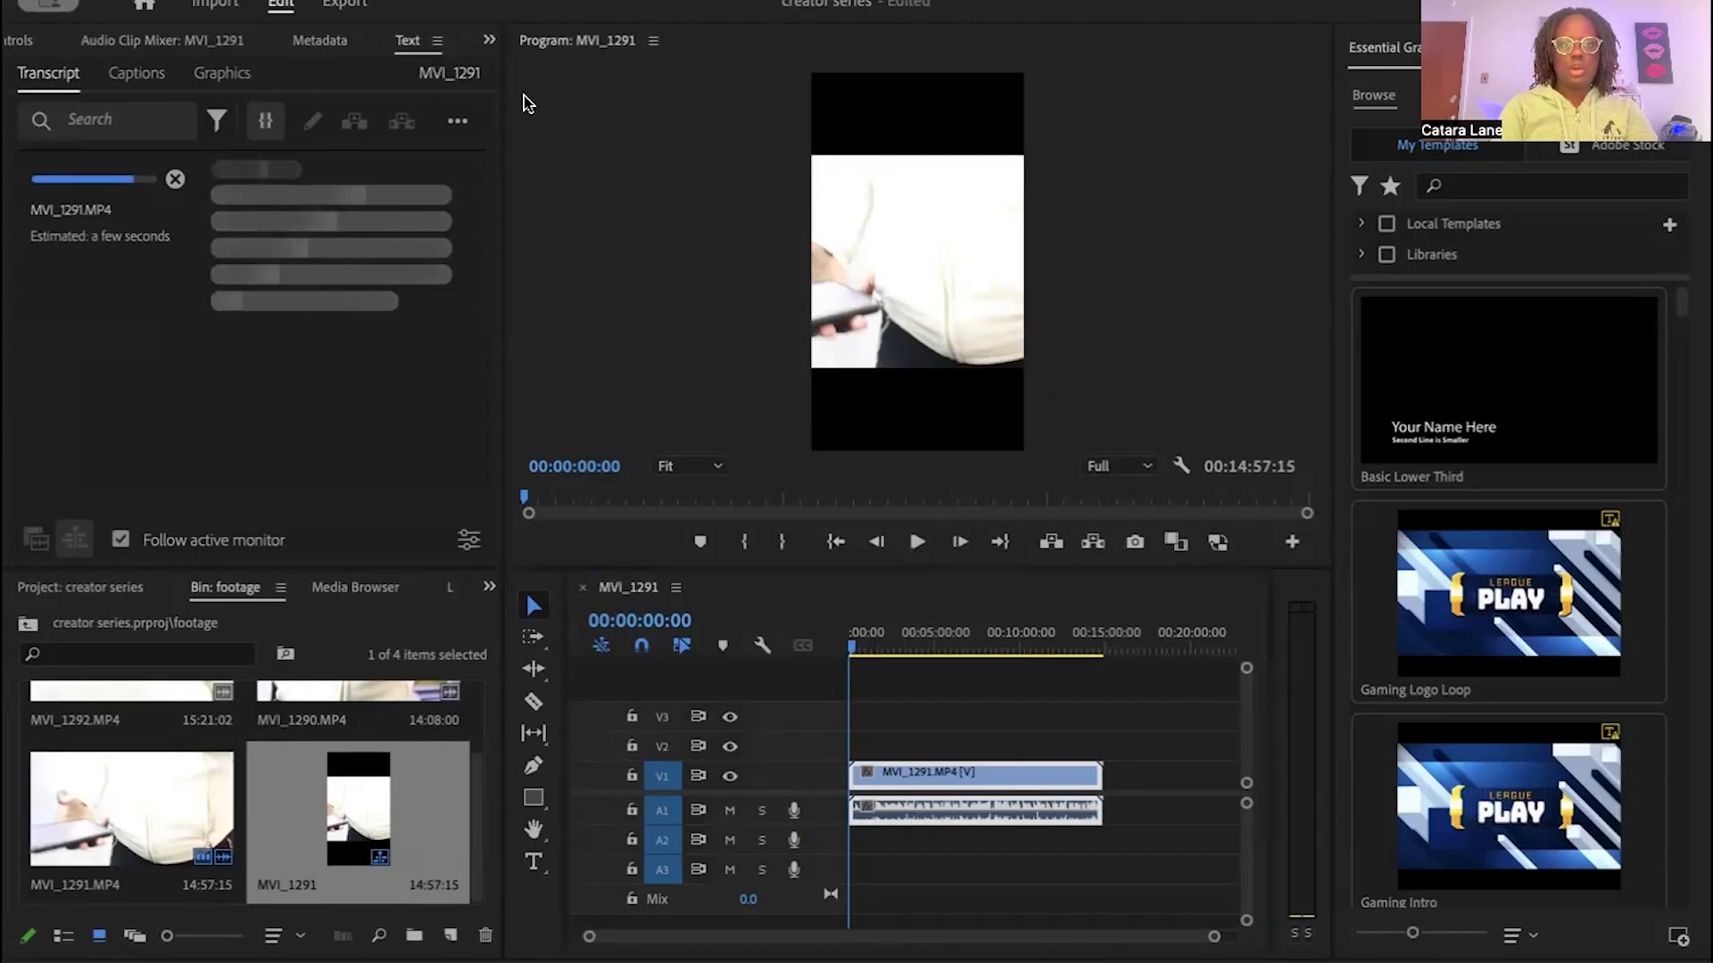
{"action": "key", "text": "shift+5"}
{"action": "left_click_drag", "start_coordinate": [205, 189], "coordinate": [219, 188]}
{"action": "left_click_drag", "start_coordinate": [855, 654], "coordinate": [883, 656]}
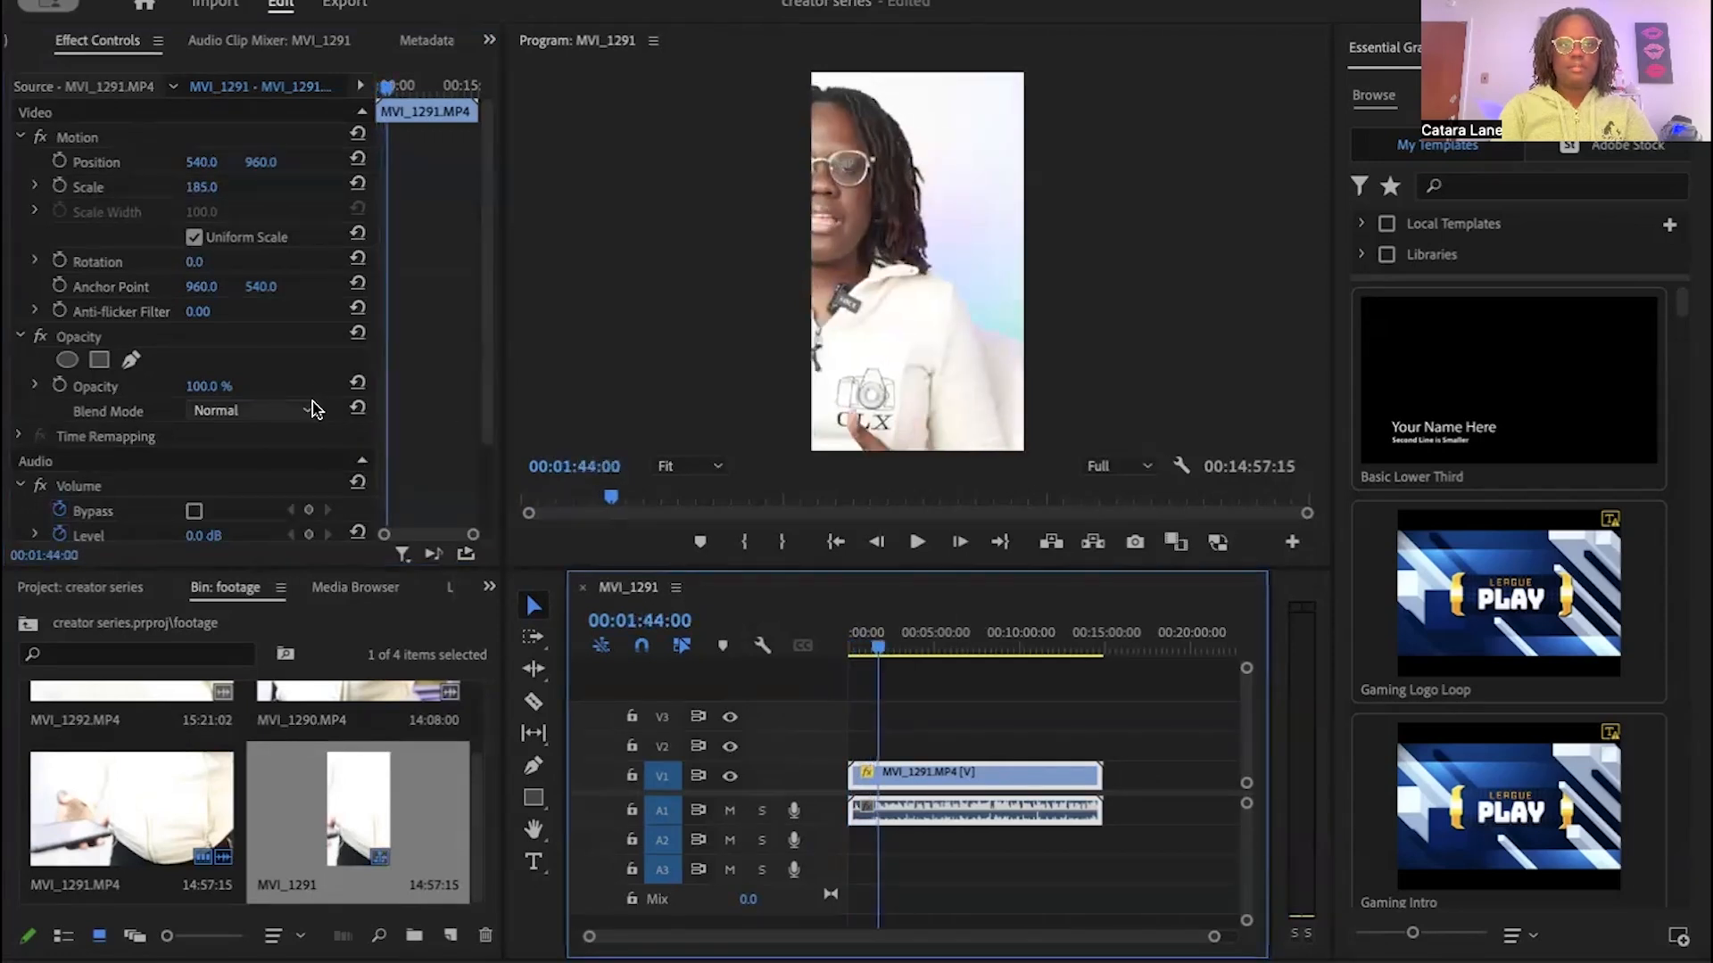
Step: Shift the clip's Position X to 981 to centre the speaker, checking several frames
{"action": "left_click", "coordinate": [204, 175]}
{"action": "left_click_drag", "start_coordinate": [204, 163], "coordinate": [523, 166]}
{"action": "left_click_drag", "start_coordinate": [879, 658], "coordinate": [899, 658]}
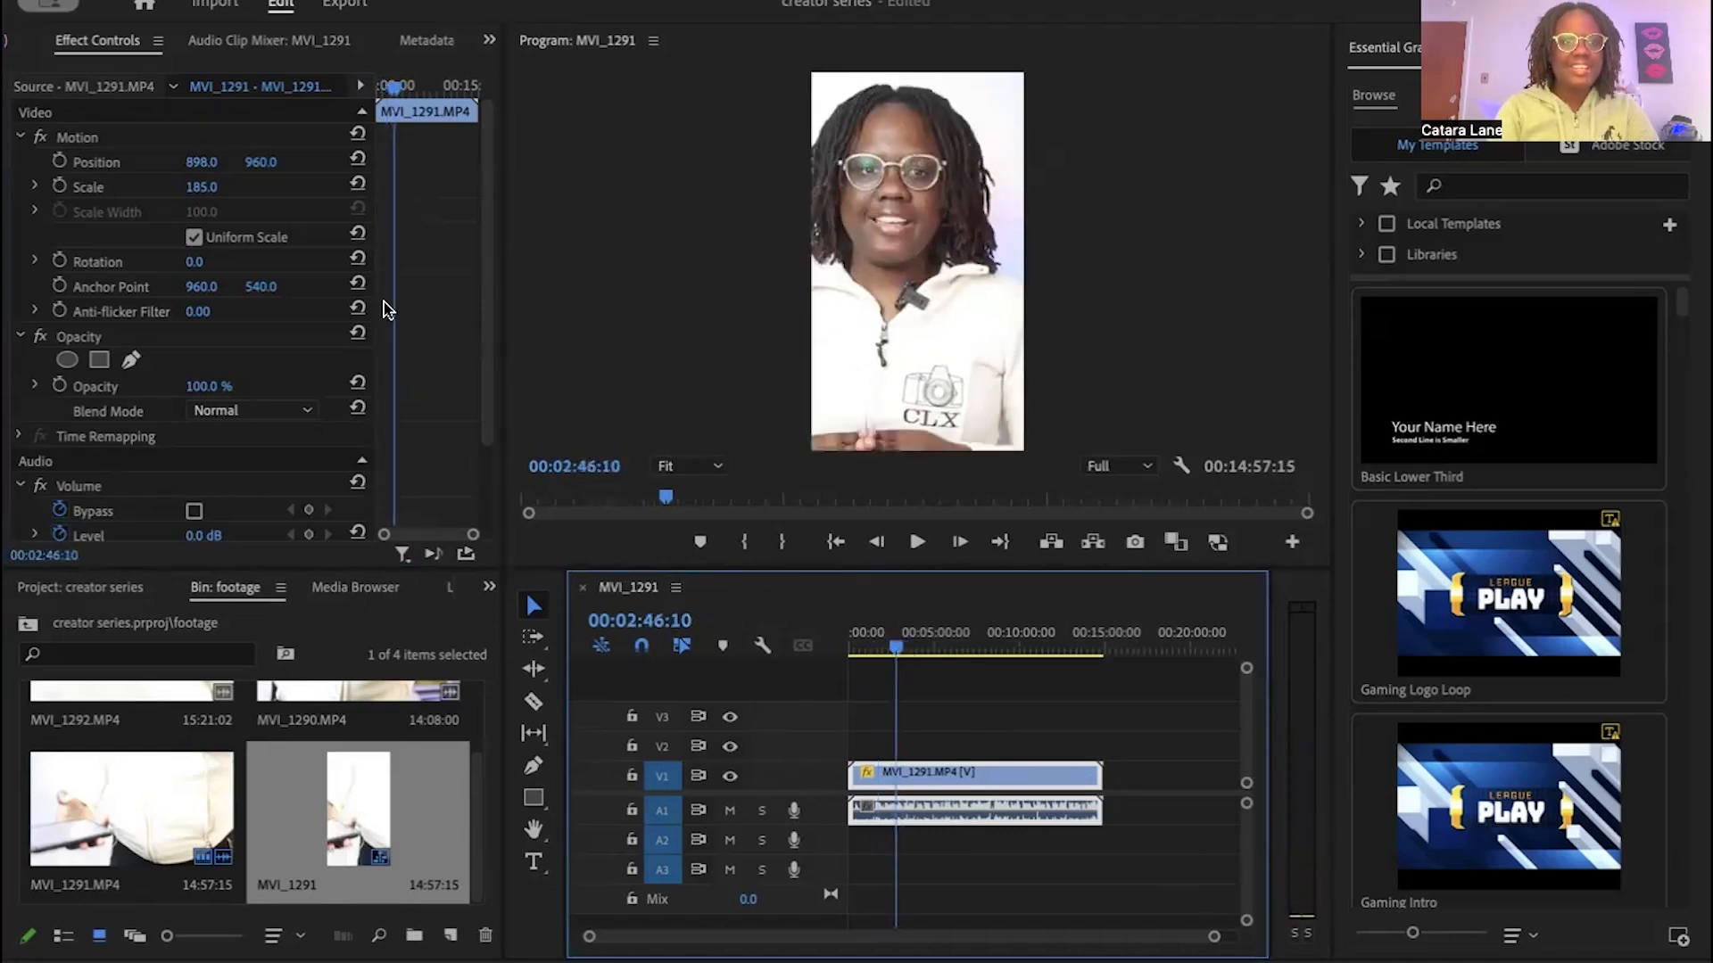
{"action": "left_click", "coordinate": [192, 174]}
{"action": "left_click_drag", "start_coordinate": [190, 163], "coordinate": [262, 163]}
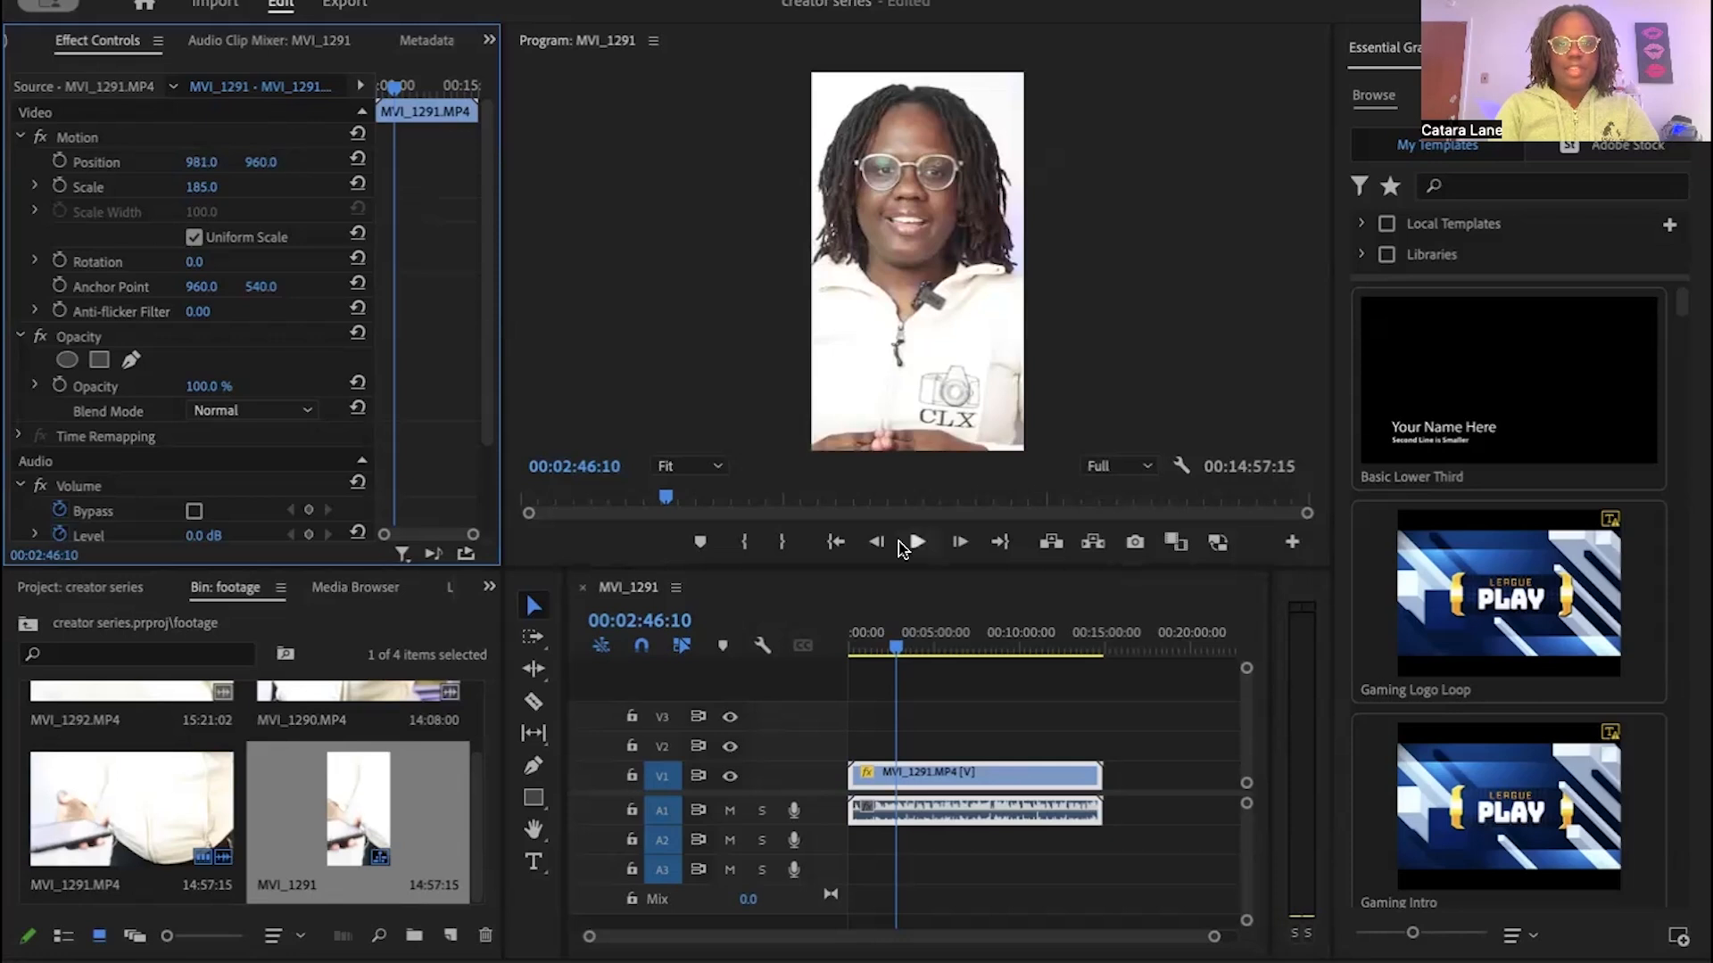
{"action": "left_click_drag", "start_coordinate": [904, 649], "coordinate": [778, 707]}
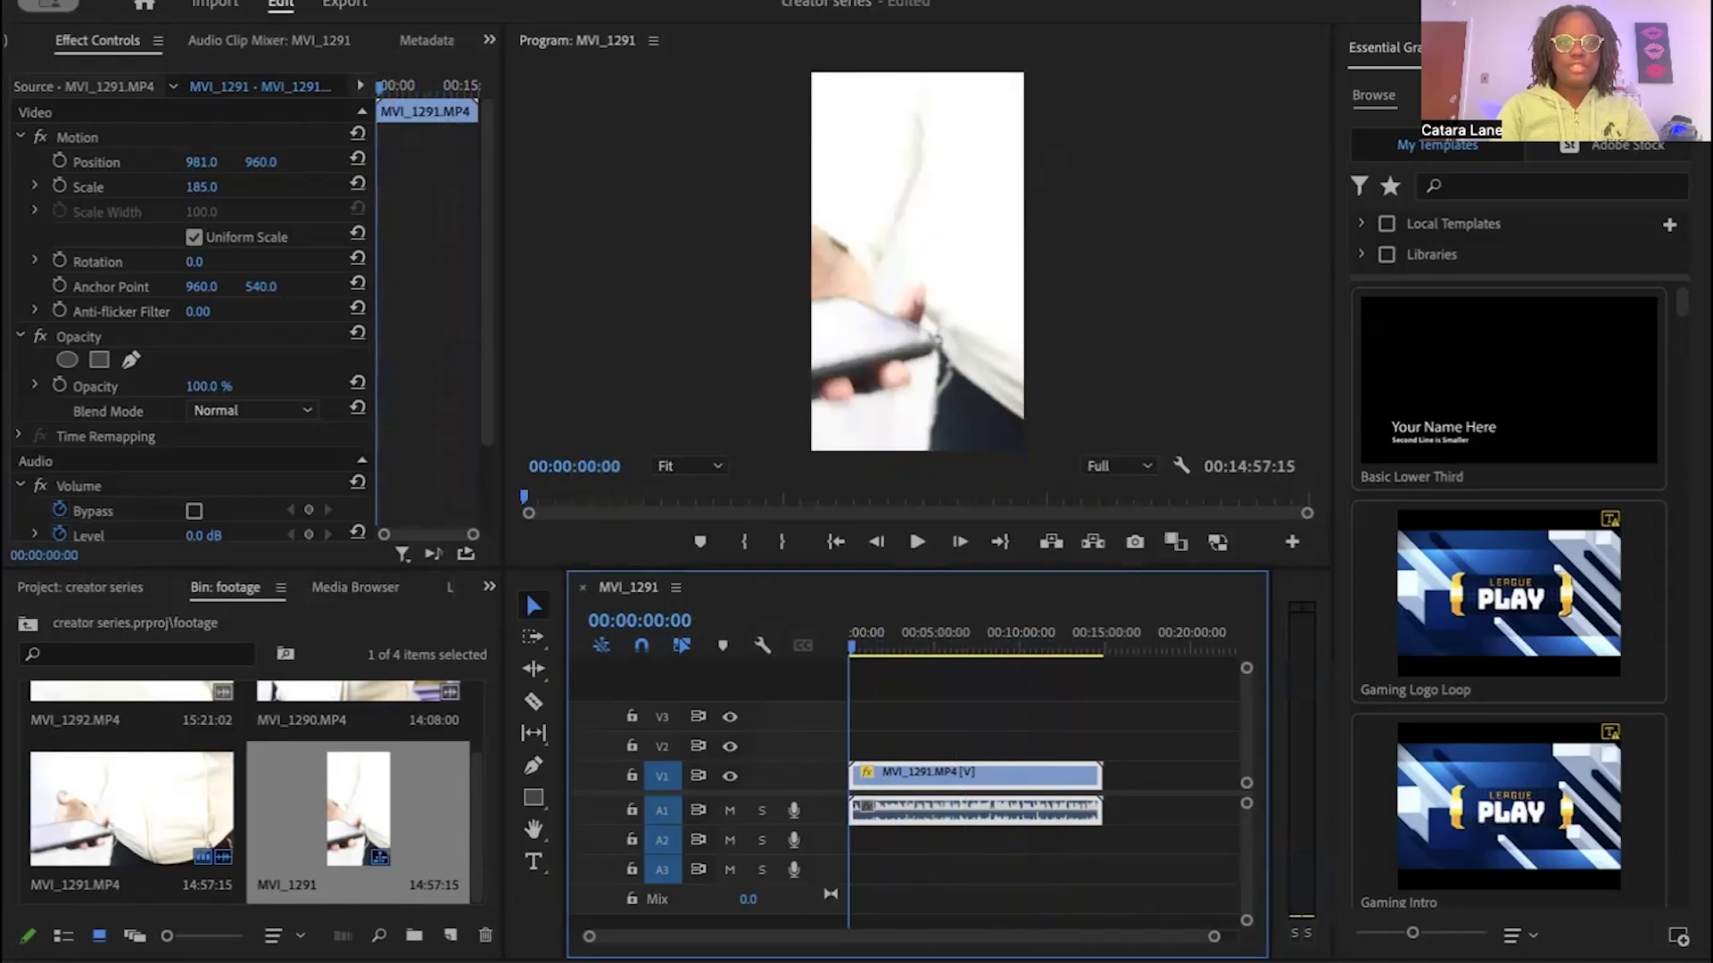
{"action": "left_click", "coordinate": [469, 3]}
Step: Change the sequence frame size to a square 1080 × 1080 and discard previews
{"action": "left_click", "coordinate": [482, 5]}
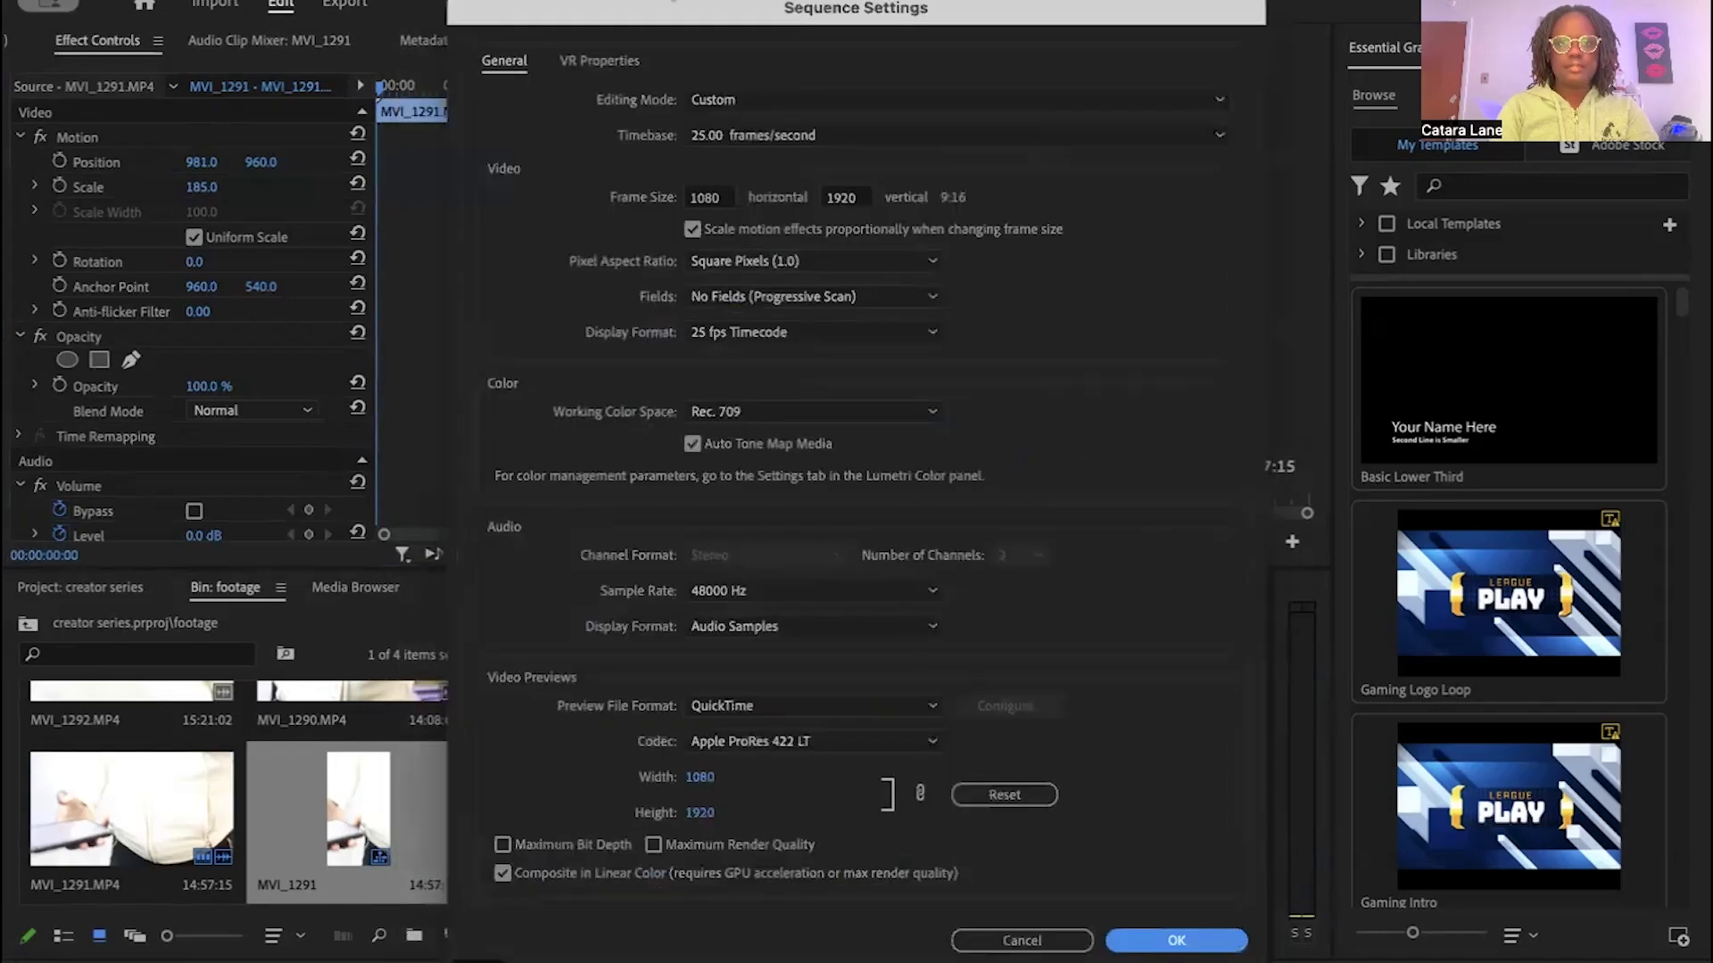
{"action": "left_click", "coordinate": [843, 198]}
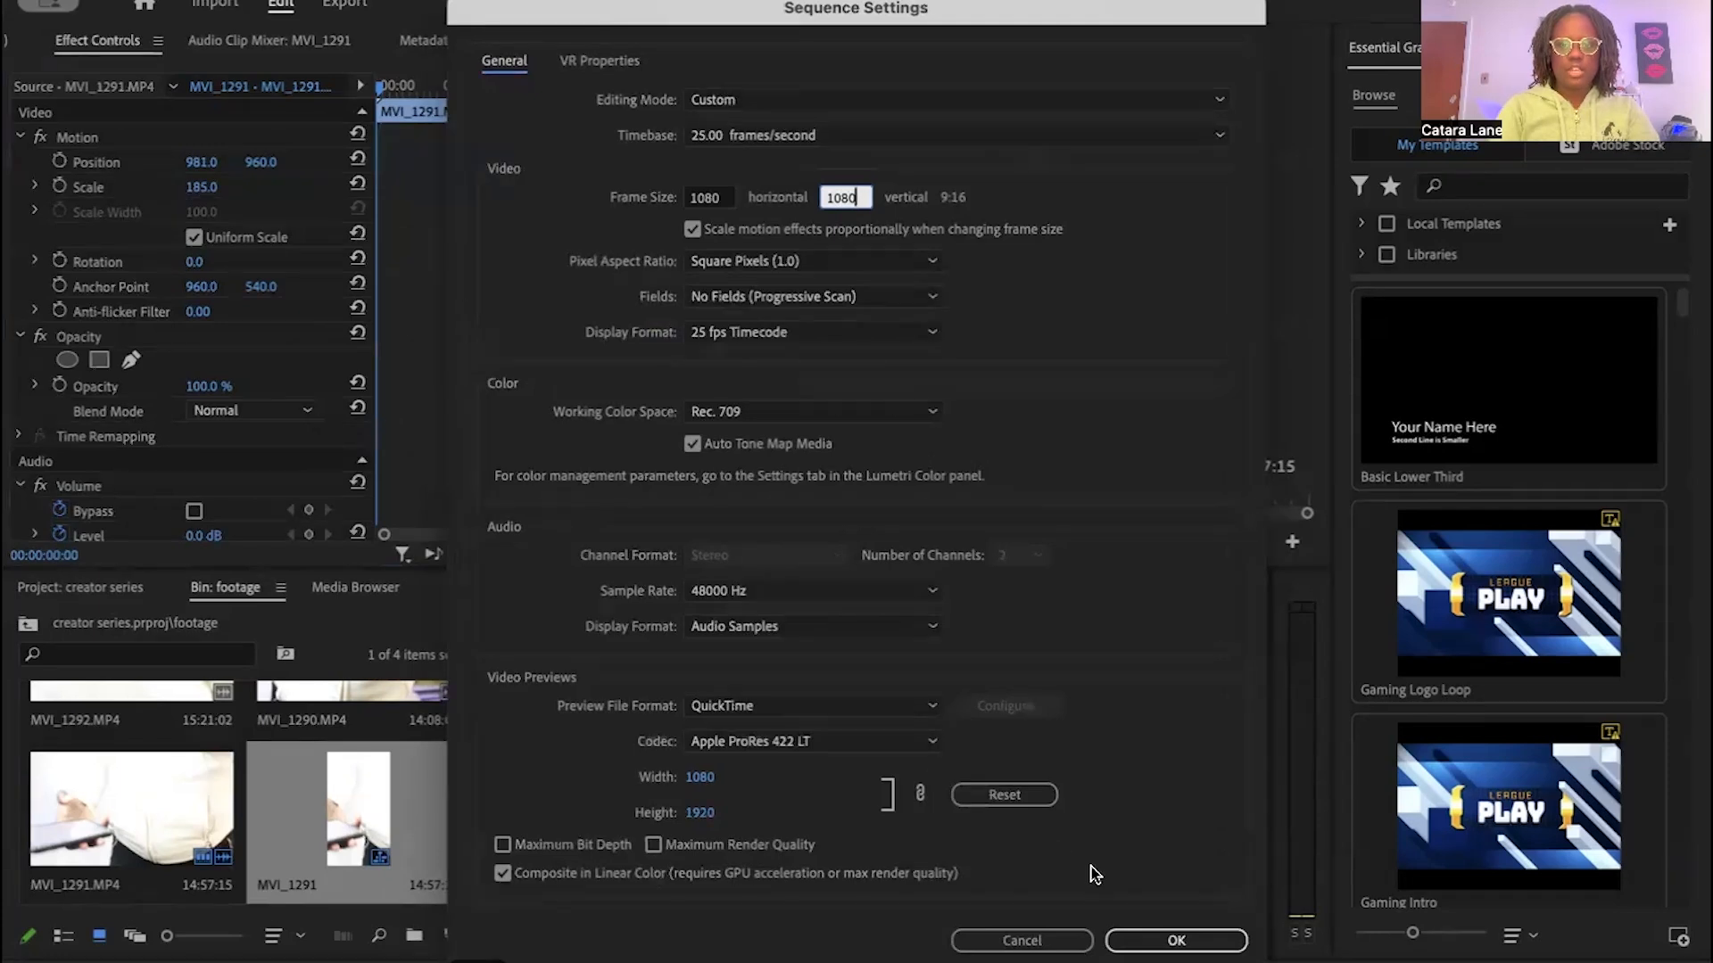
{"action": "left_click", "coordinate": [1145, 943]}
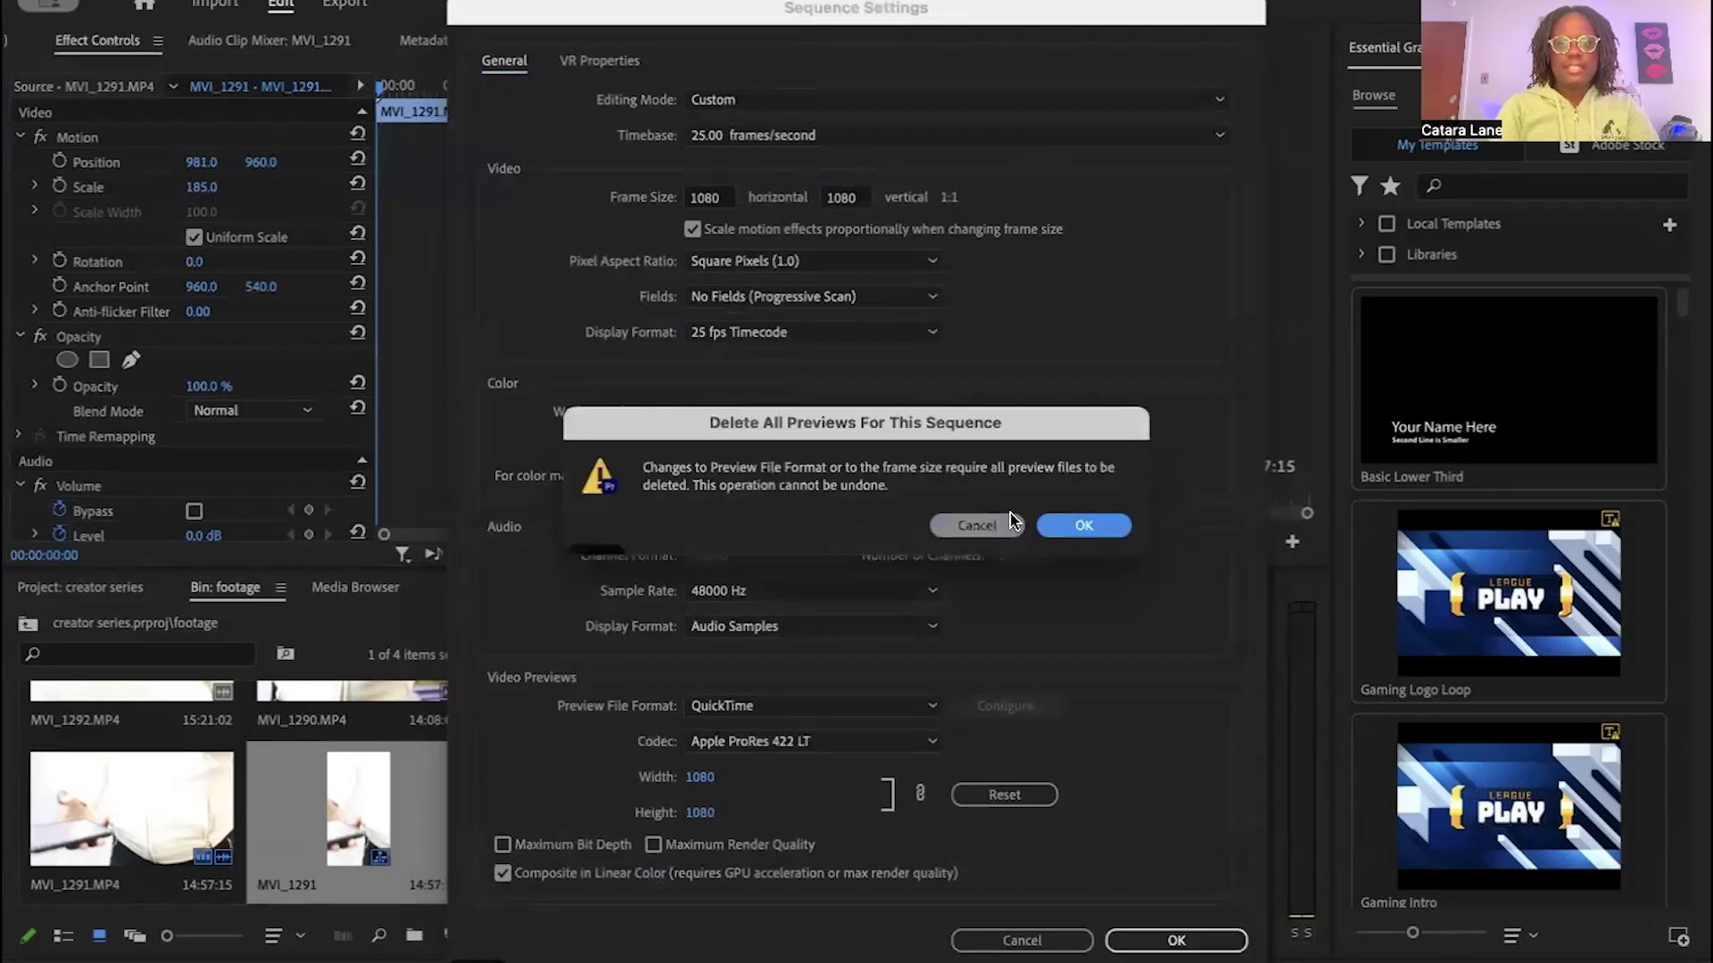
{"action": "left_click", "coordinate": [1050, 534]}
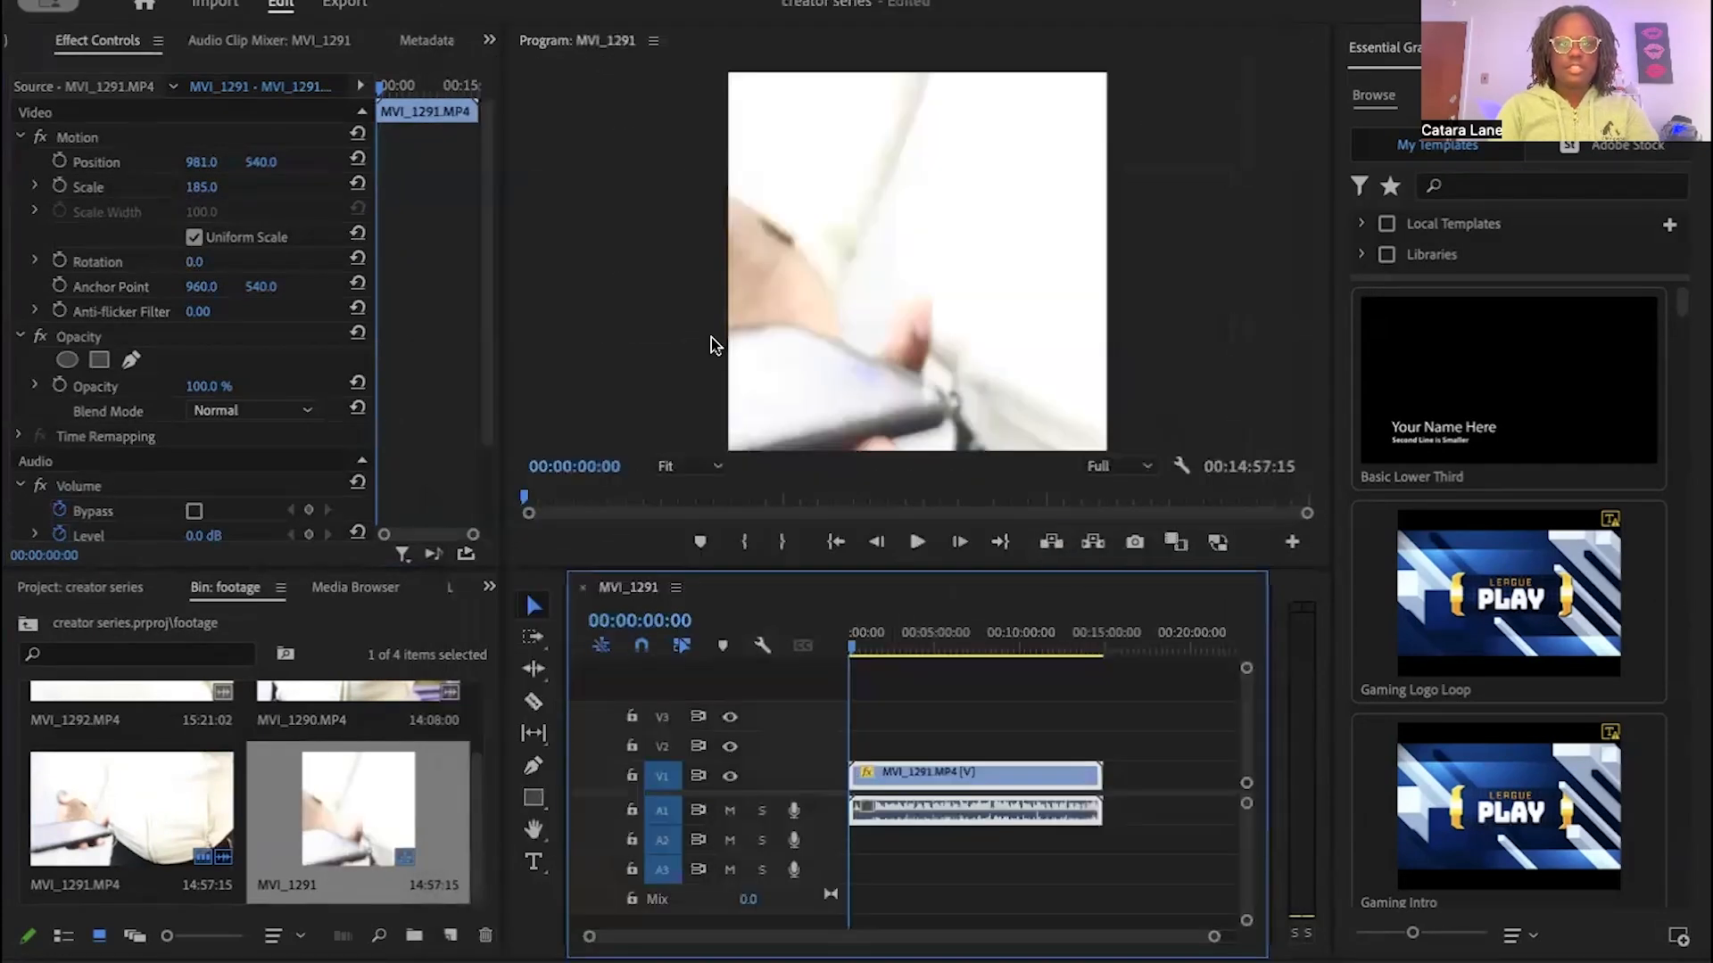
Step: Rescale the clip to 107 and reposition it to 829, 540 to recentre the speaker
{"action": "left_click", "coordinate": [203, 198]}
{"action": "left_click_drag", "start_coordinate": [204, 186], "coordinate": [98, 161]}
{"action": "left_click_drag", "start_coordinate": [912, 651], "coordinate": [924, 656]}
{"action": "left_click_drag", "start_coordinate": [204, 163], "coordinate": [264, 163]}
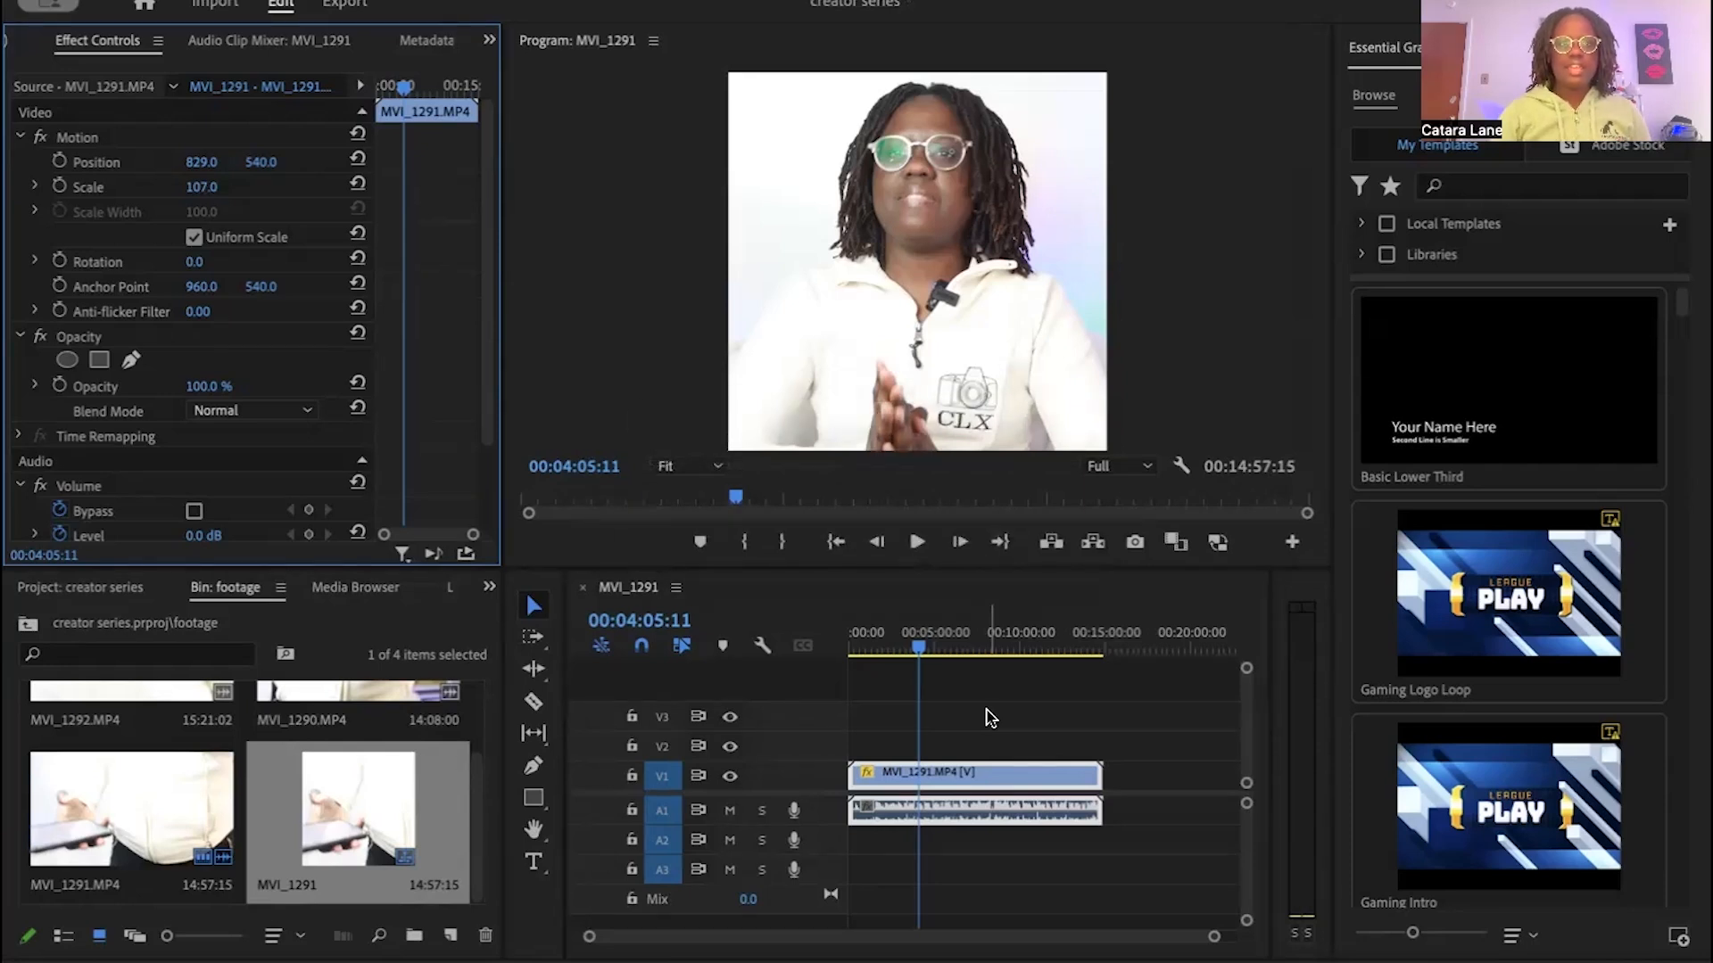
Step: Save the creator series project via File > Save
{"action": "left_click", "coordinate": [286, 0]}
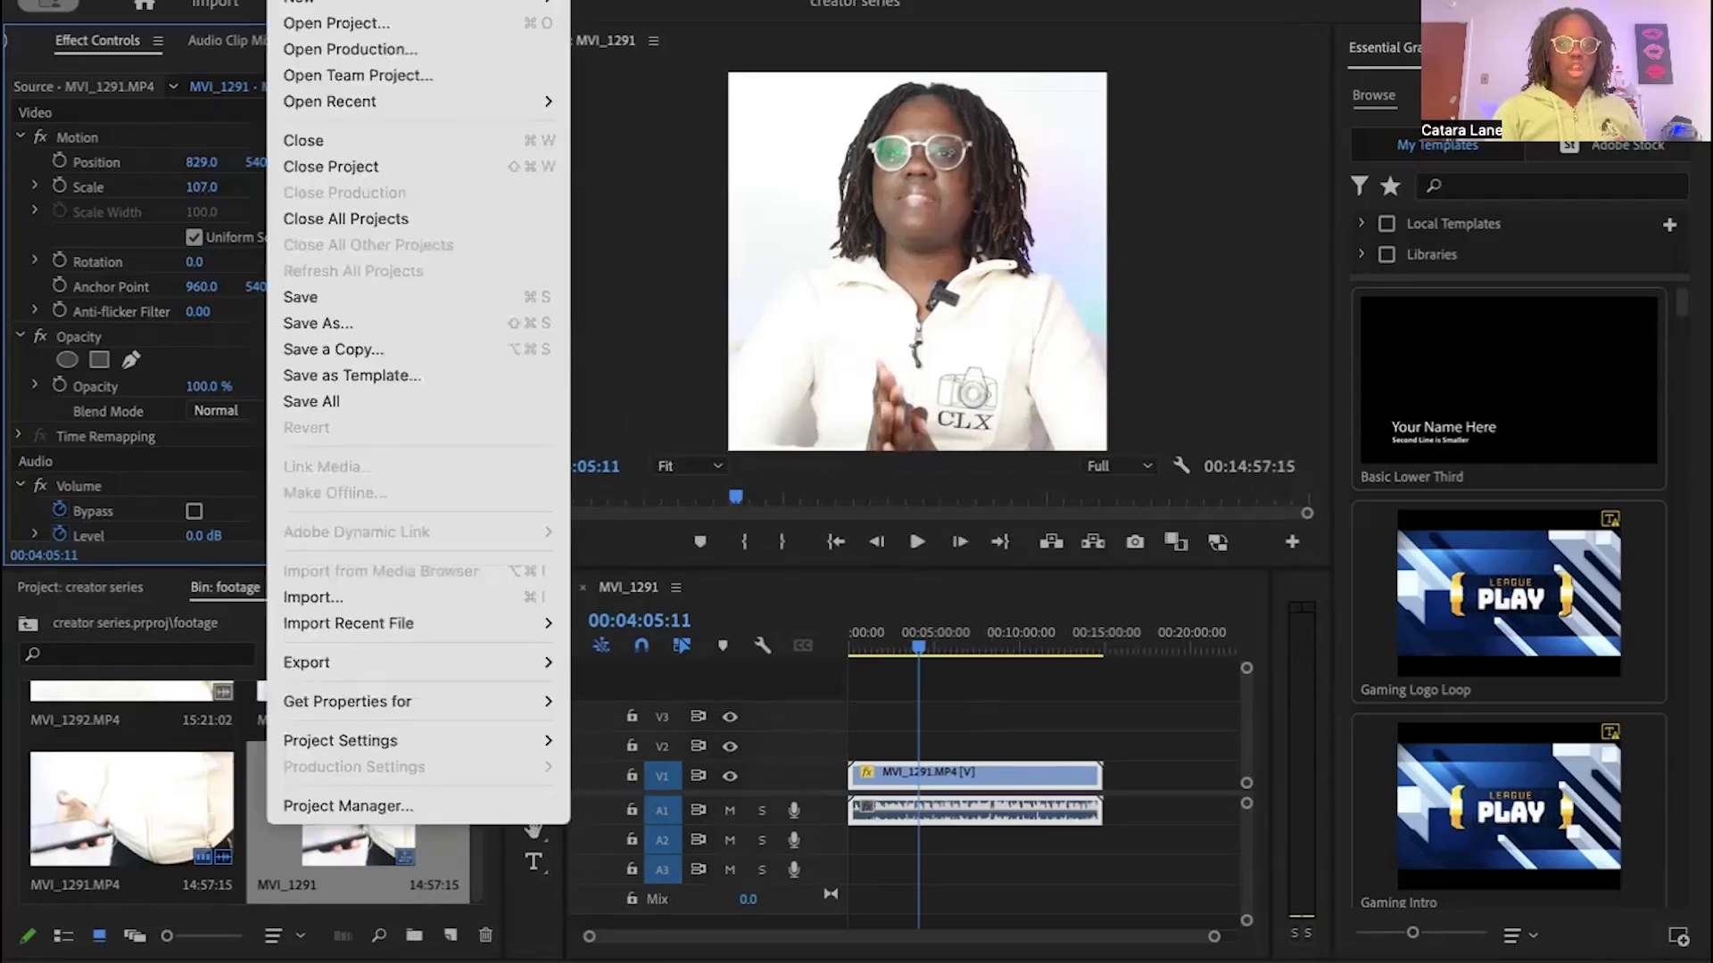
{"action": "left_click", "coordinate": [361, 302]}
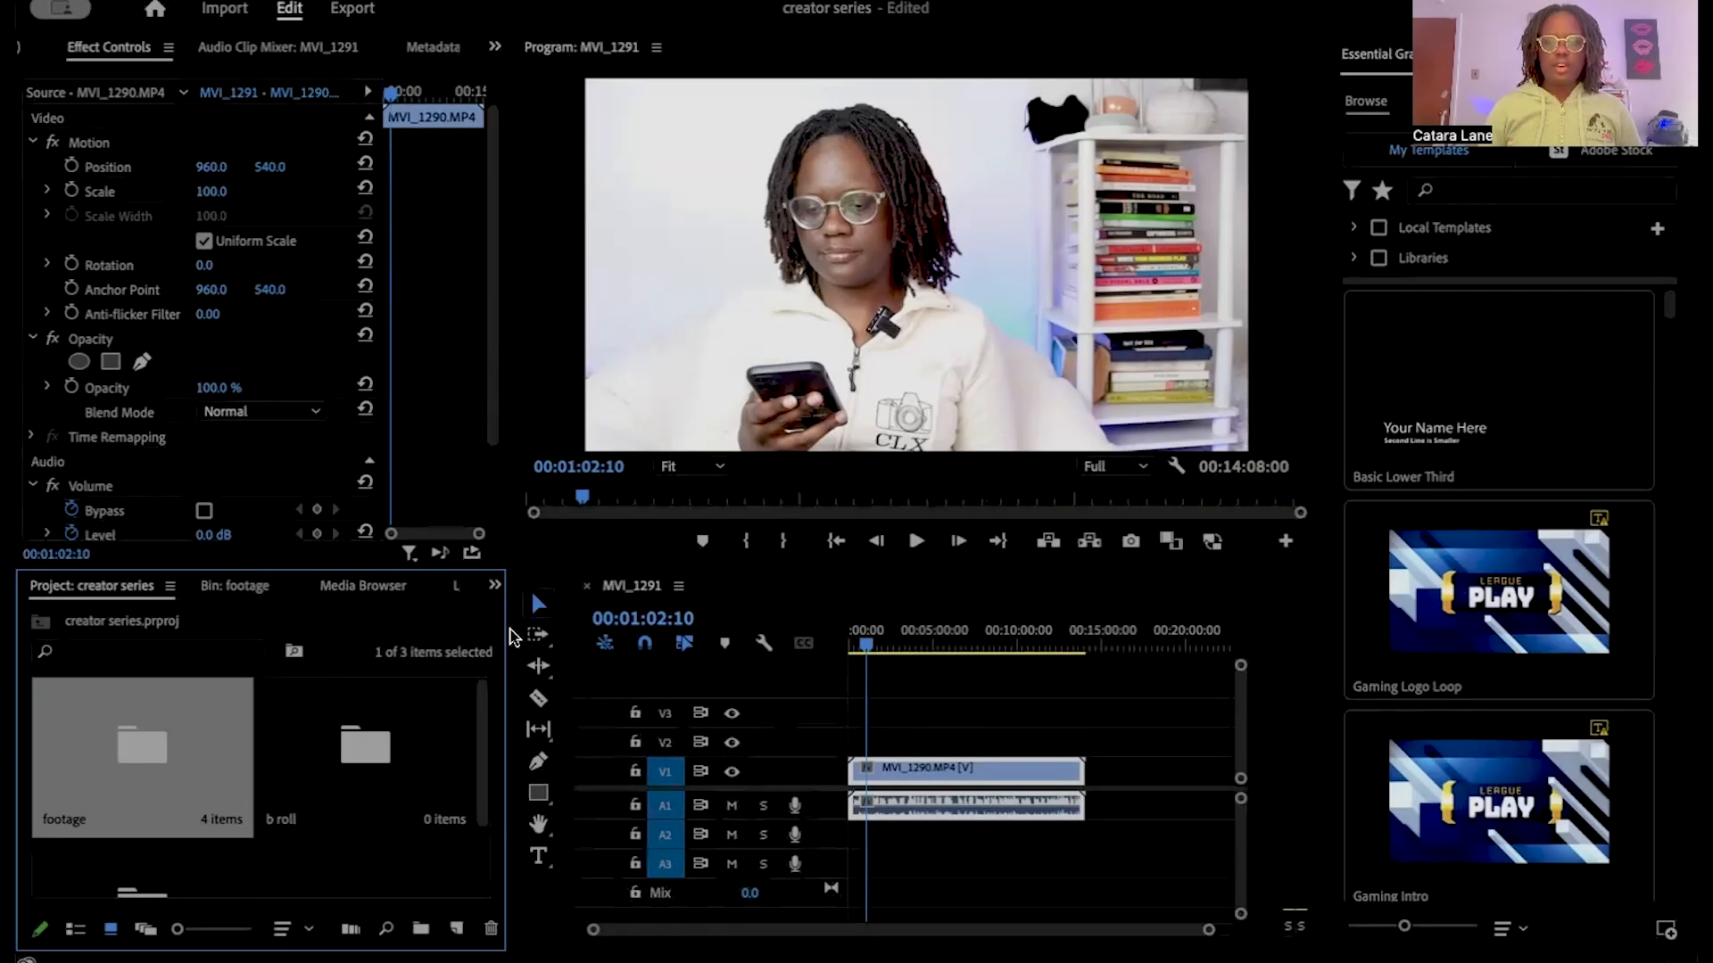
Step: Select the MVI_1290.MP4 clip in the timeline and show the panel group's hidden-panel list
{"action": "left_click", "coordinate": [747, 323]}
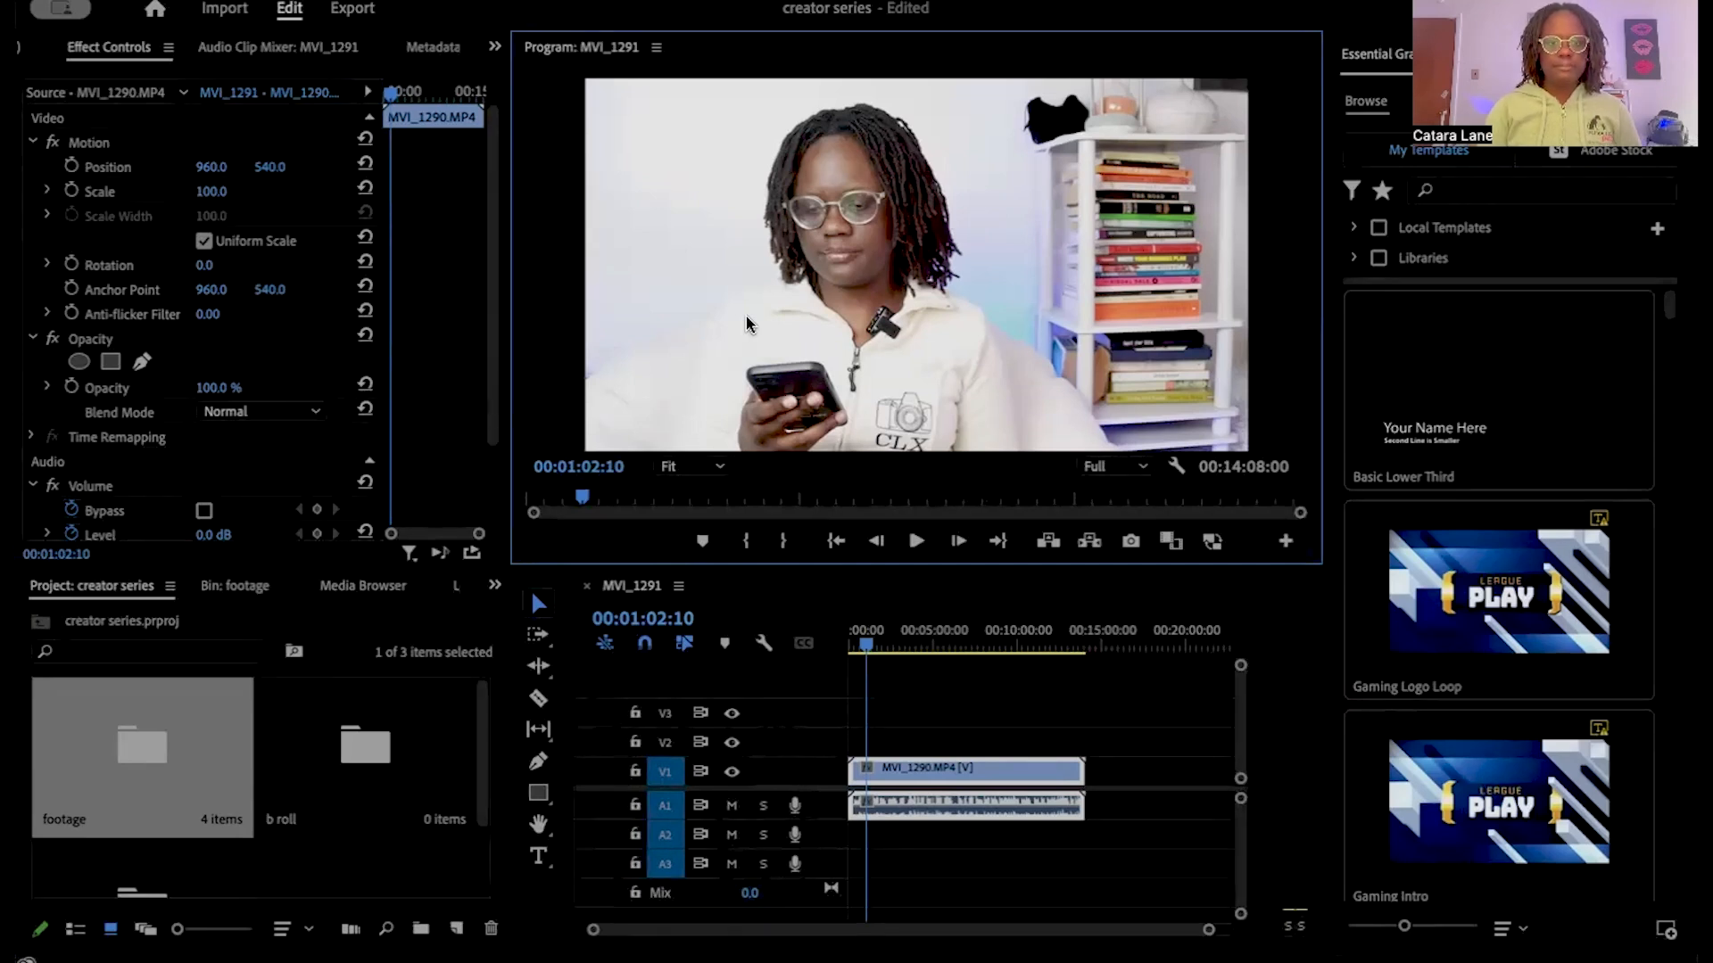
{"action": "left_click", "coordinate": [981, 690]}
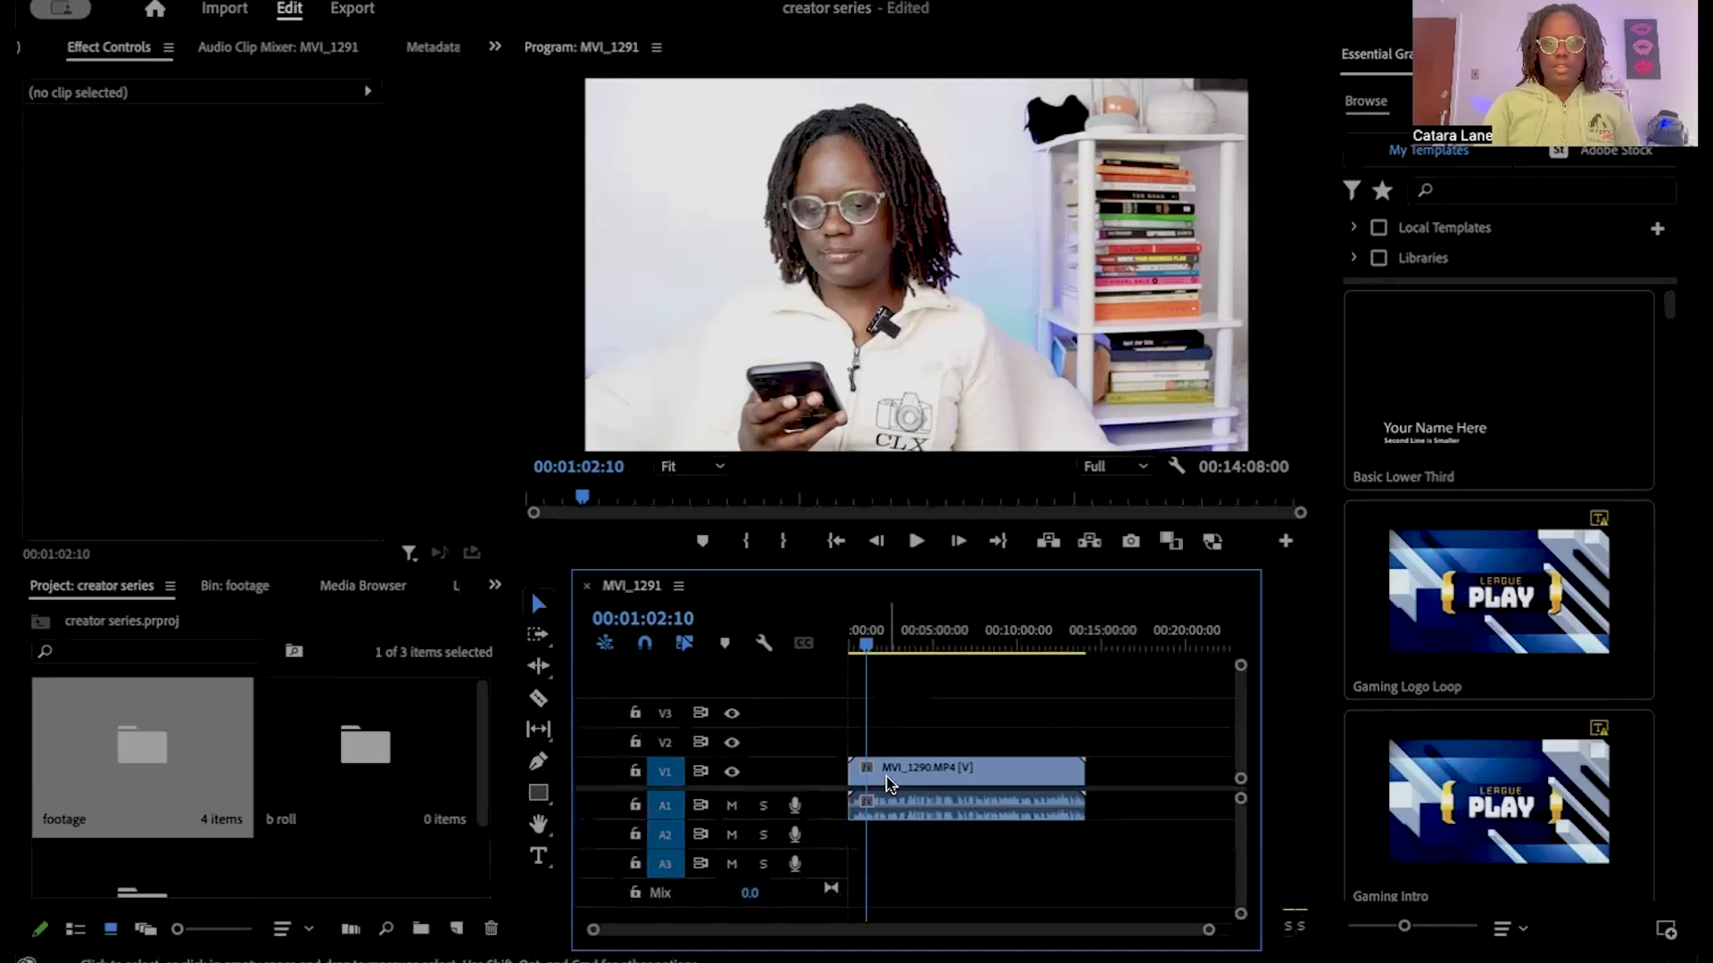
{"action": "left_click", "coordinate": [891, 778]}
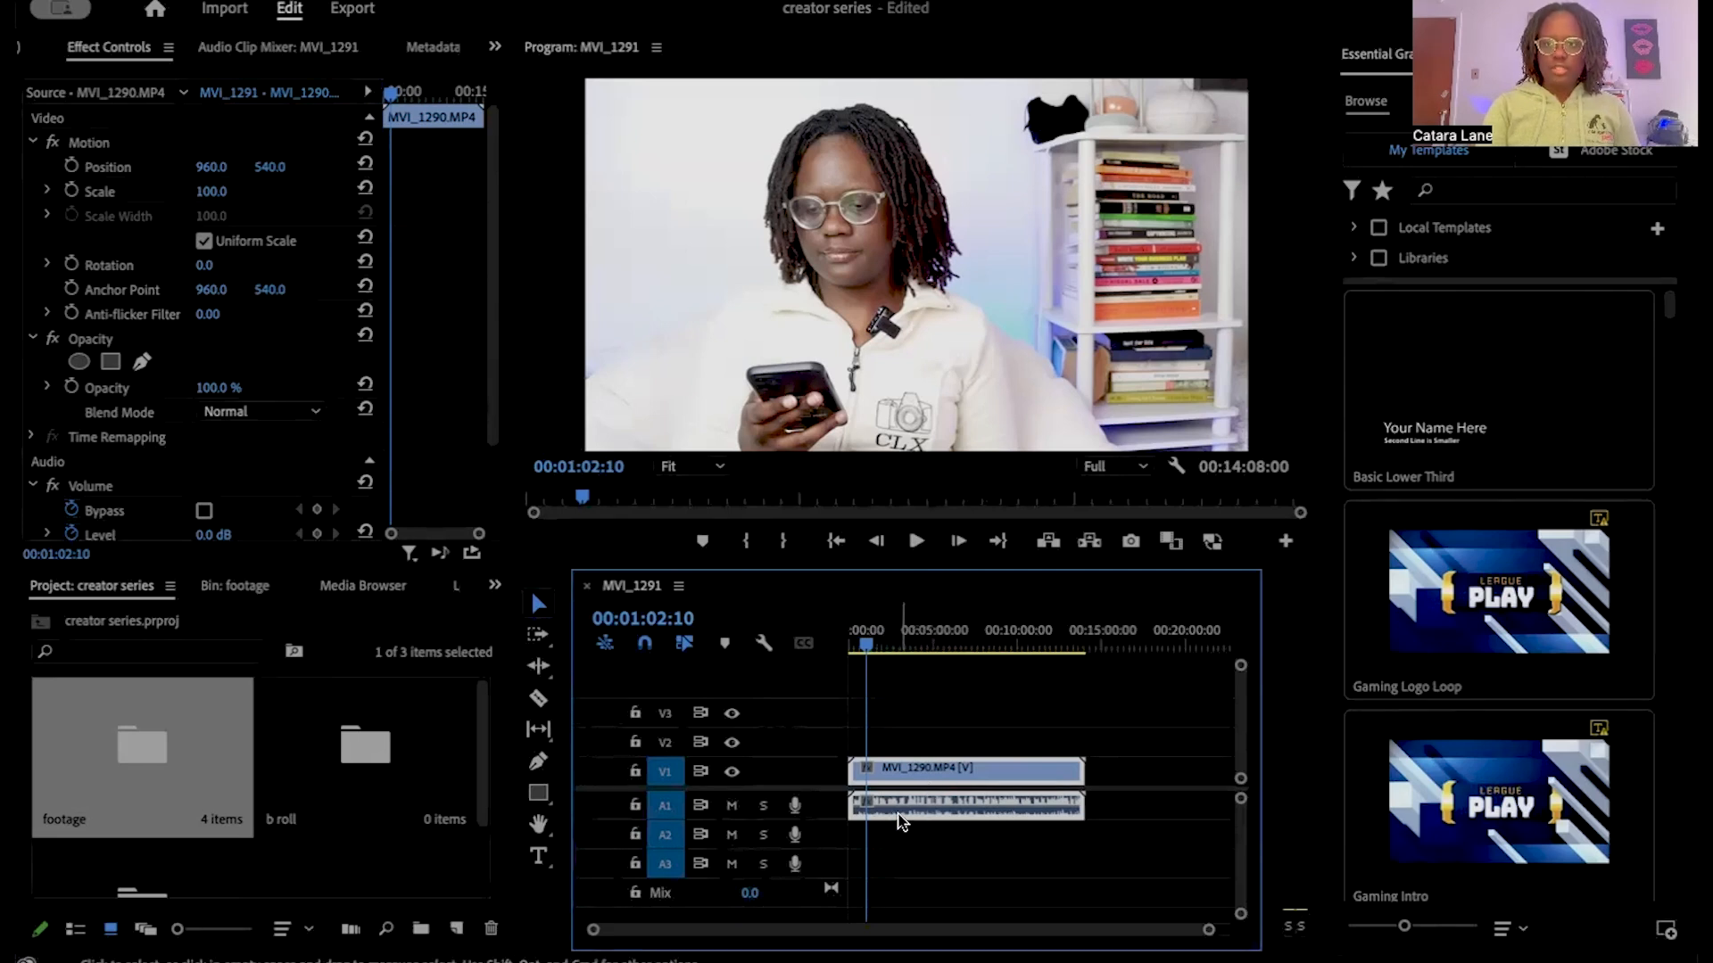
{"action": "left_click", "coordinate": [412, 277]}
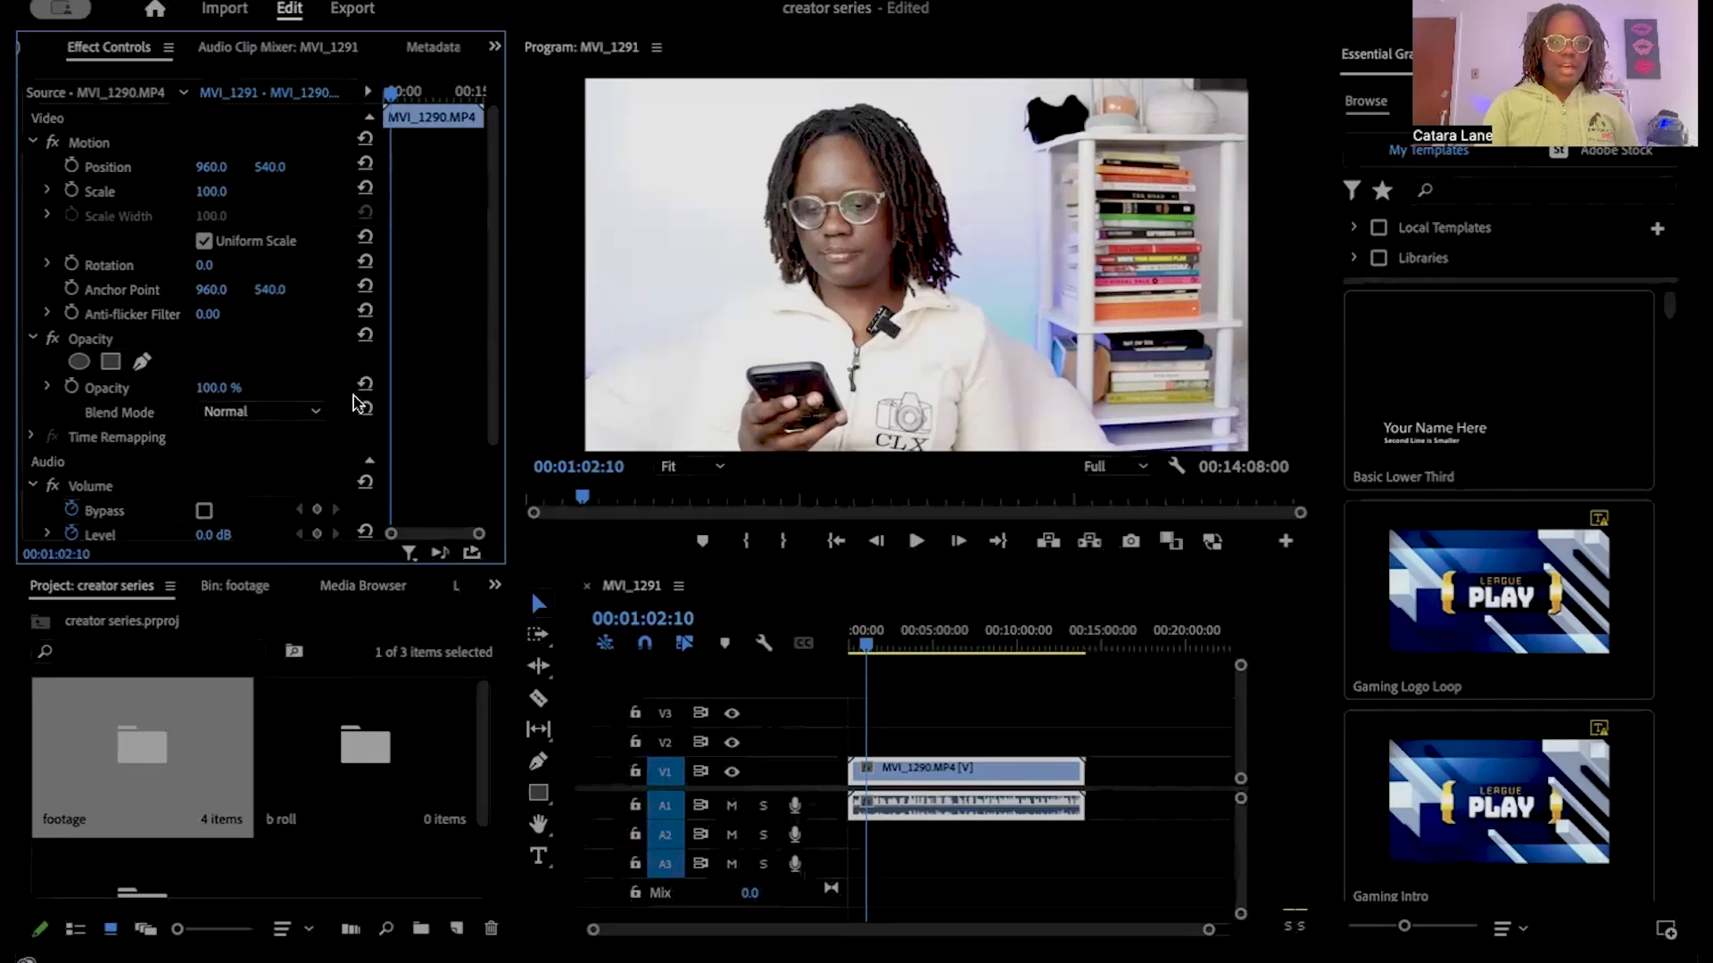
{"action": "left_click", "coordinate": [493, 51]}
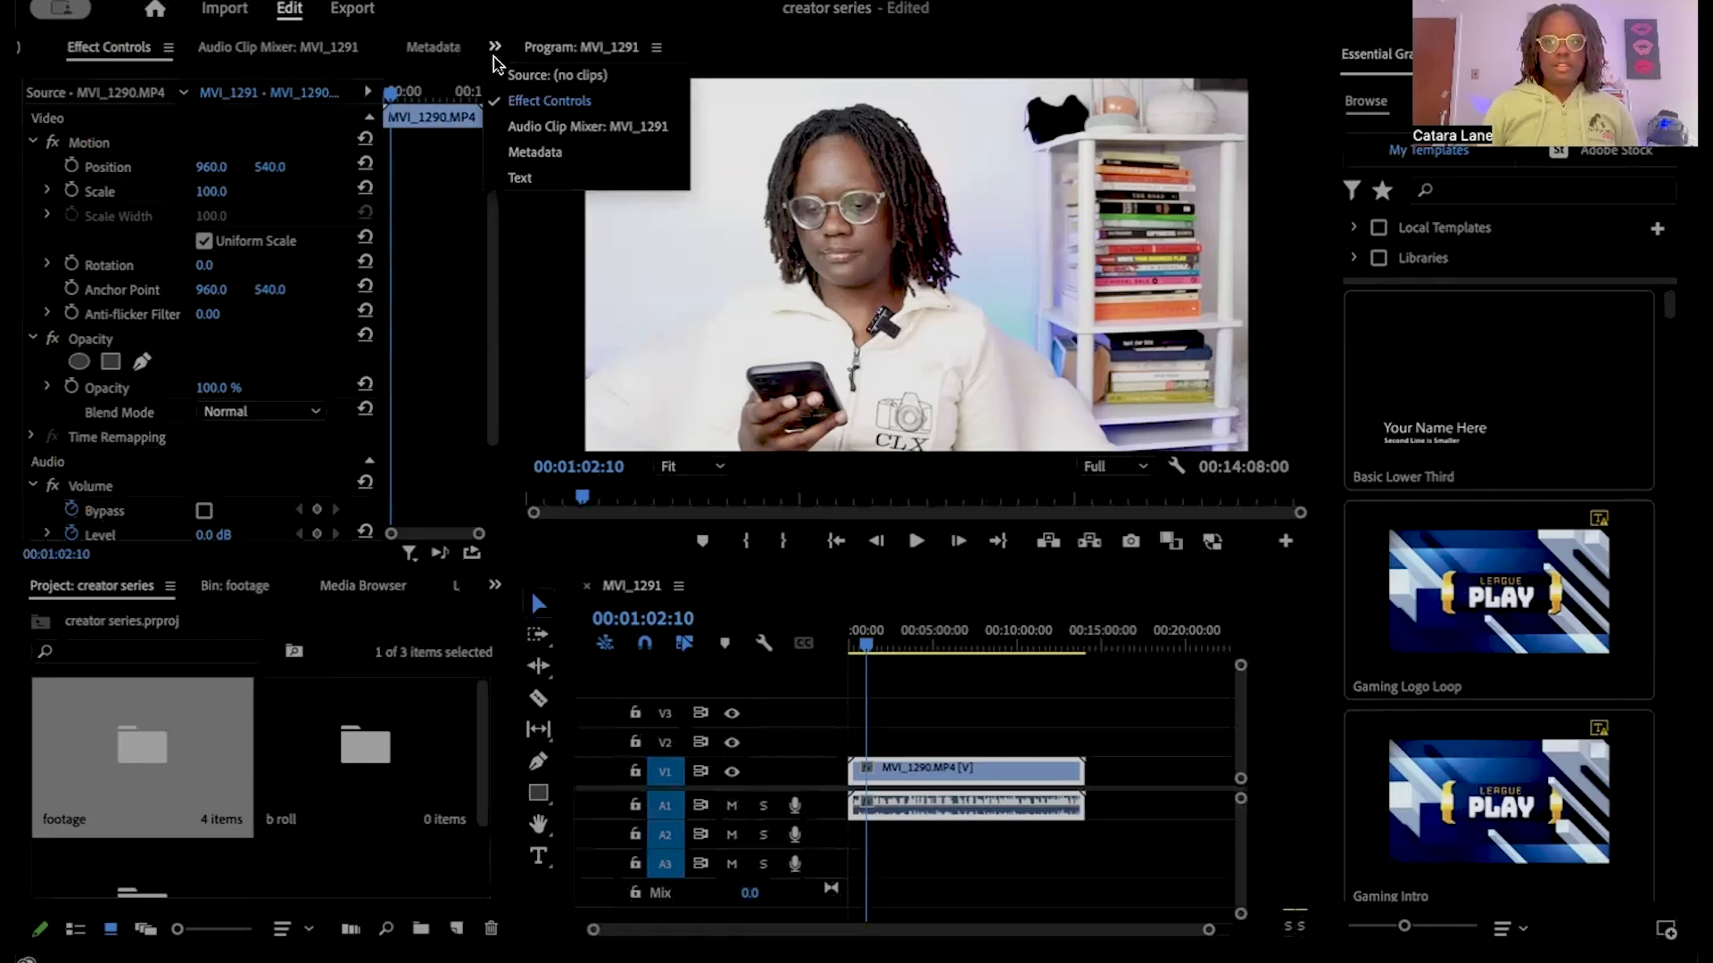
Step: Show Effect Controls and set MVI_1290's Opacity blend mode to Saturation
{"action": "left_click", "coordinate": [527, 110]}
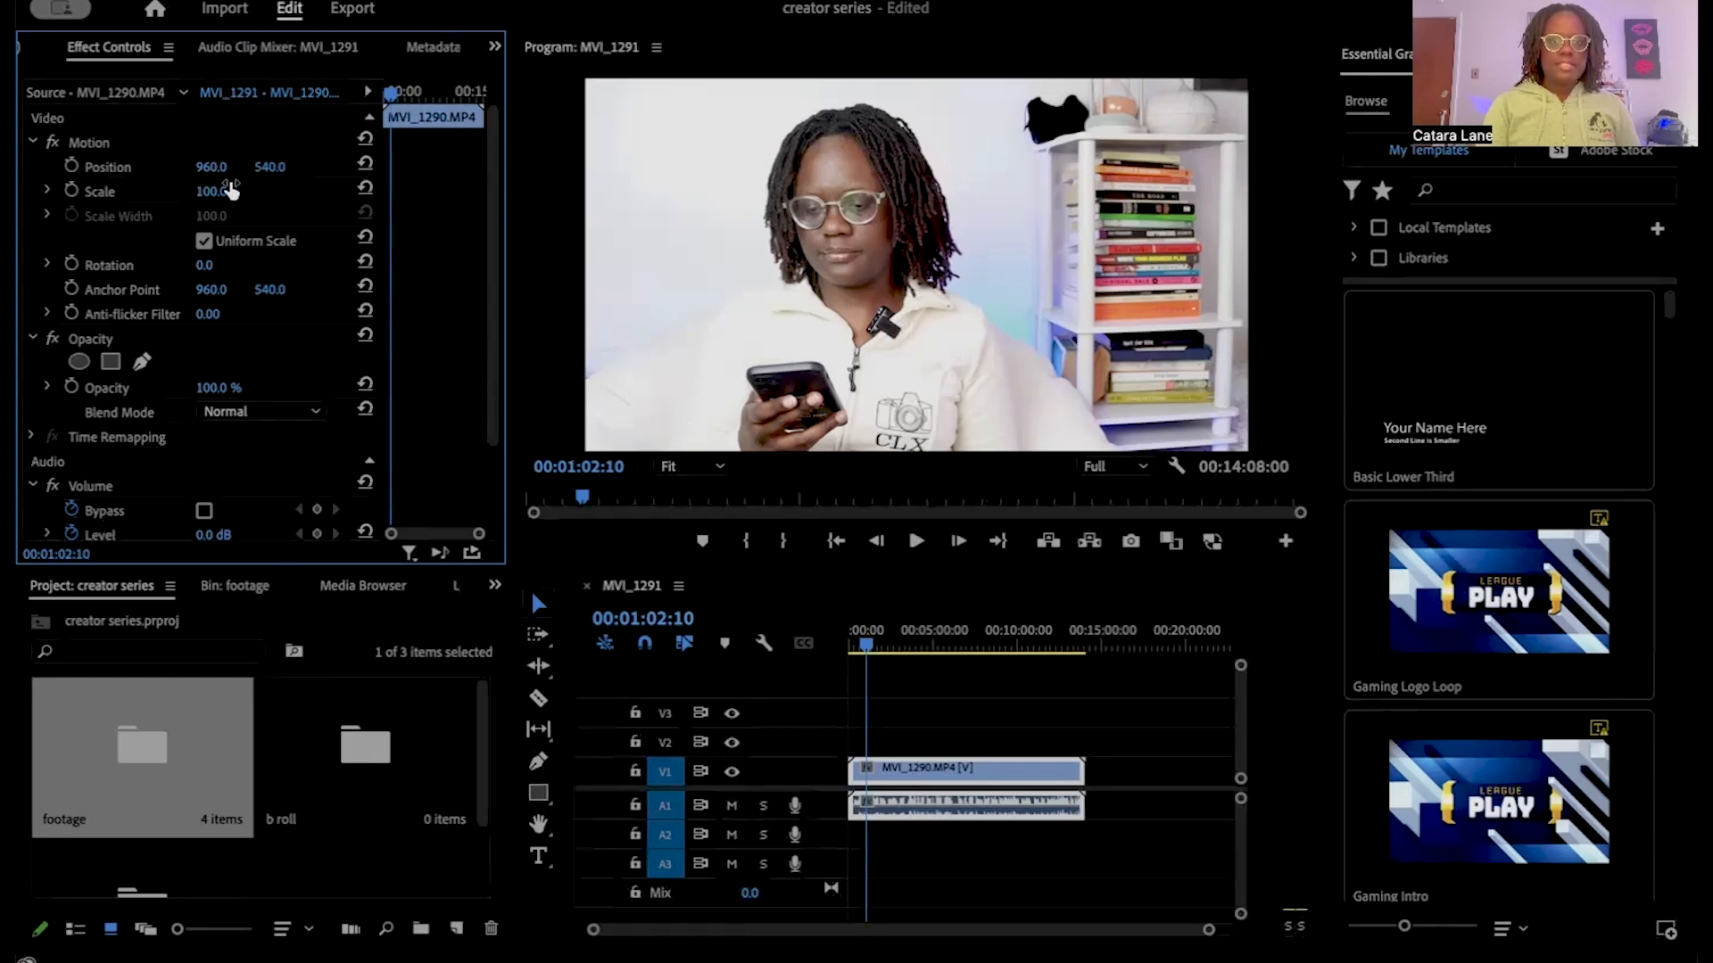
{"action": "scroll", "coordinate": [258, 412], "scroll_direction": "down", "scroll_amount": 20}
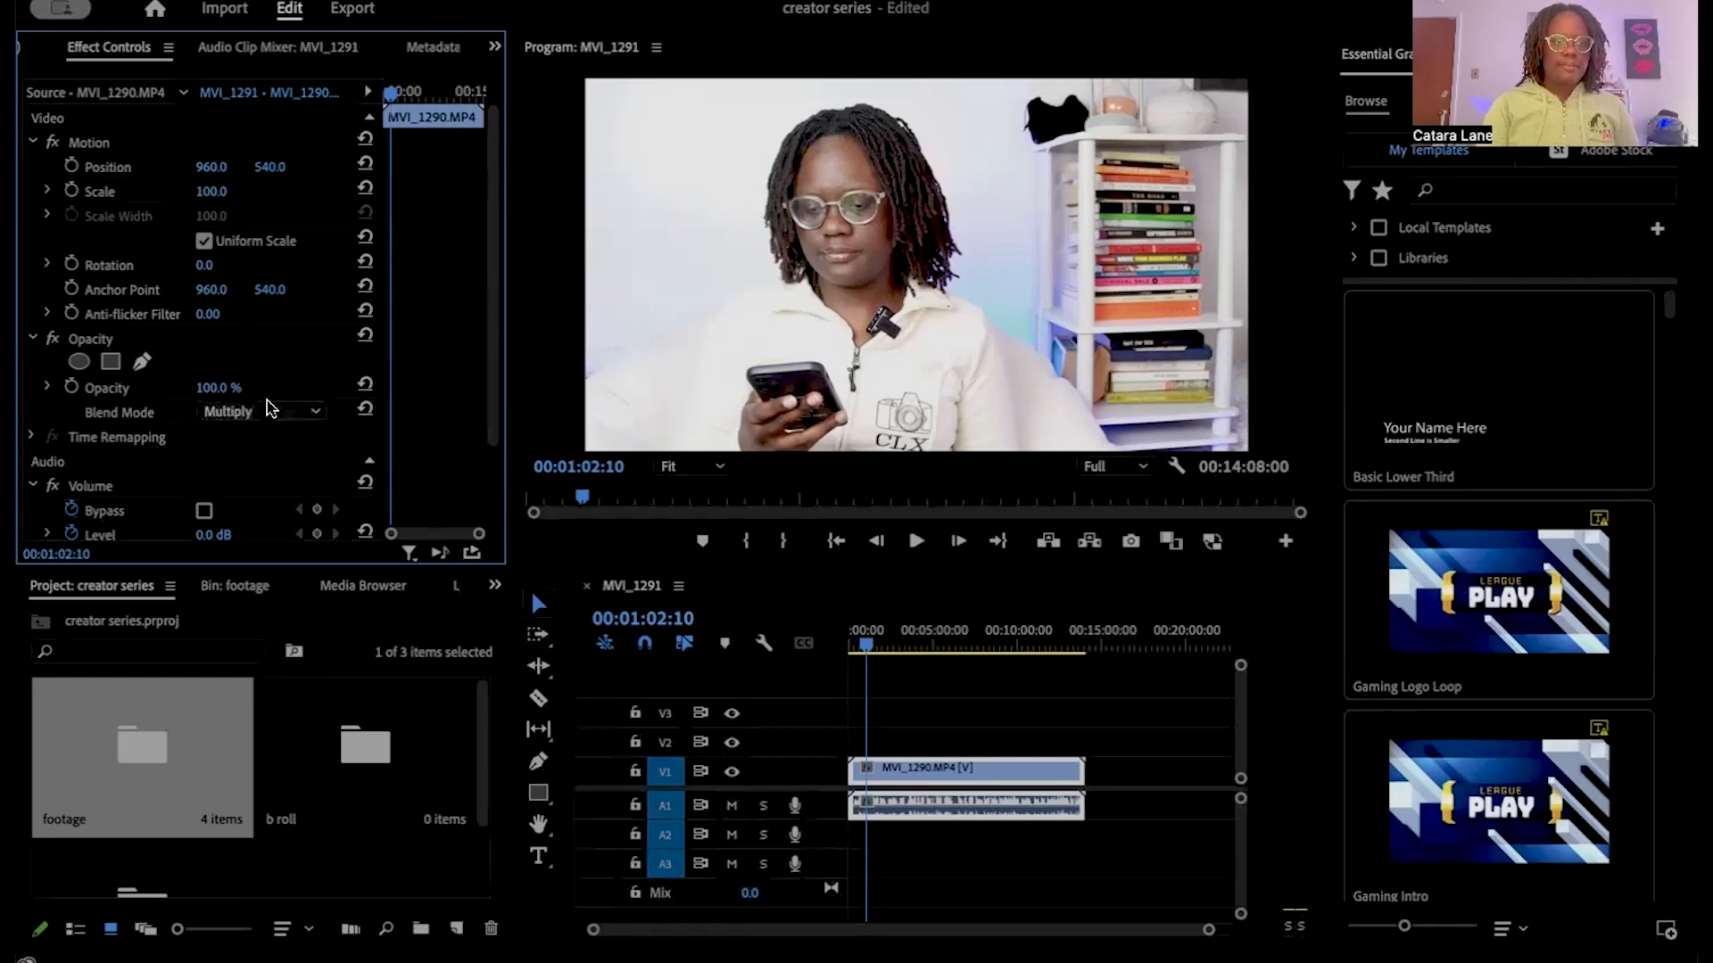
{"action": "left_click", "coordinate": [494, 47]}
Step: Check the clip's transcript, return to Effect Controls, and bring up Lumetri Color
{"action": "left_click", "coordinate": [520, 179]}
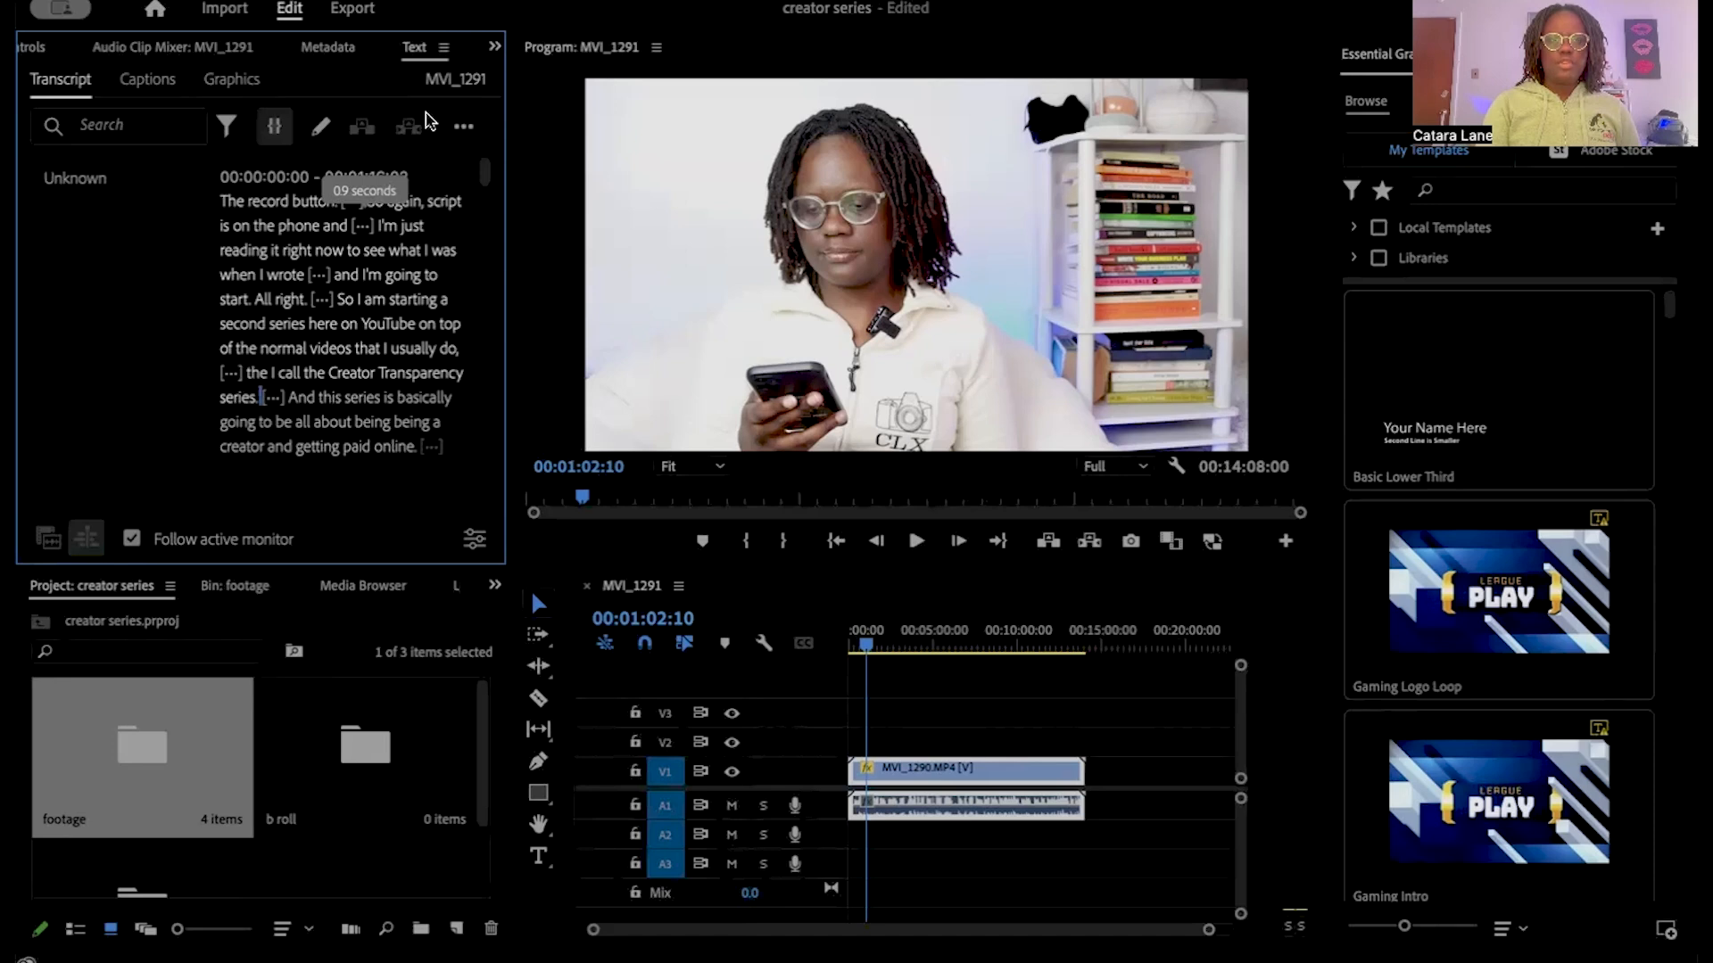
{"action": "left_click", "coordinate": [493, 49]}
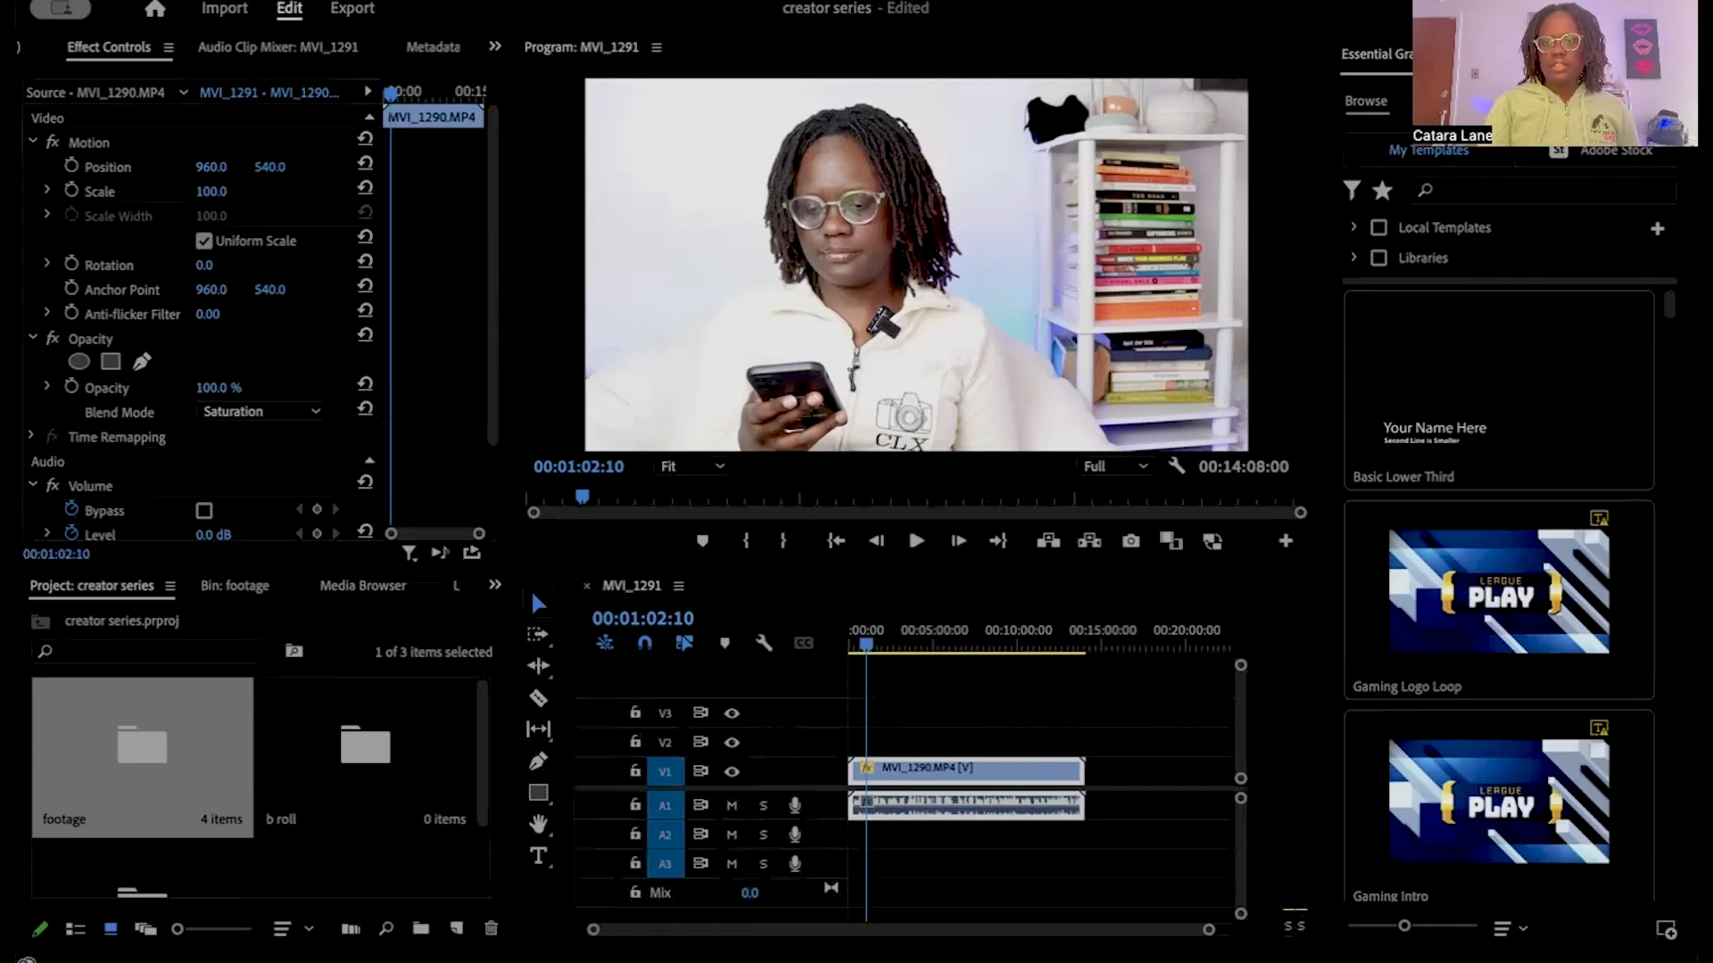
{"action": "left_click", "coordinate": [1481, 53]}
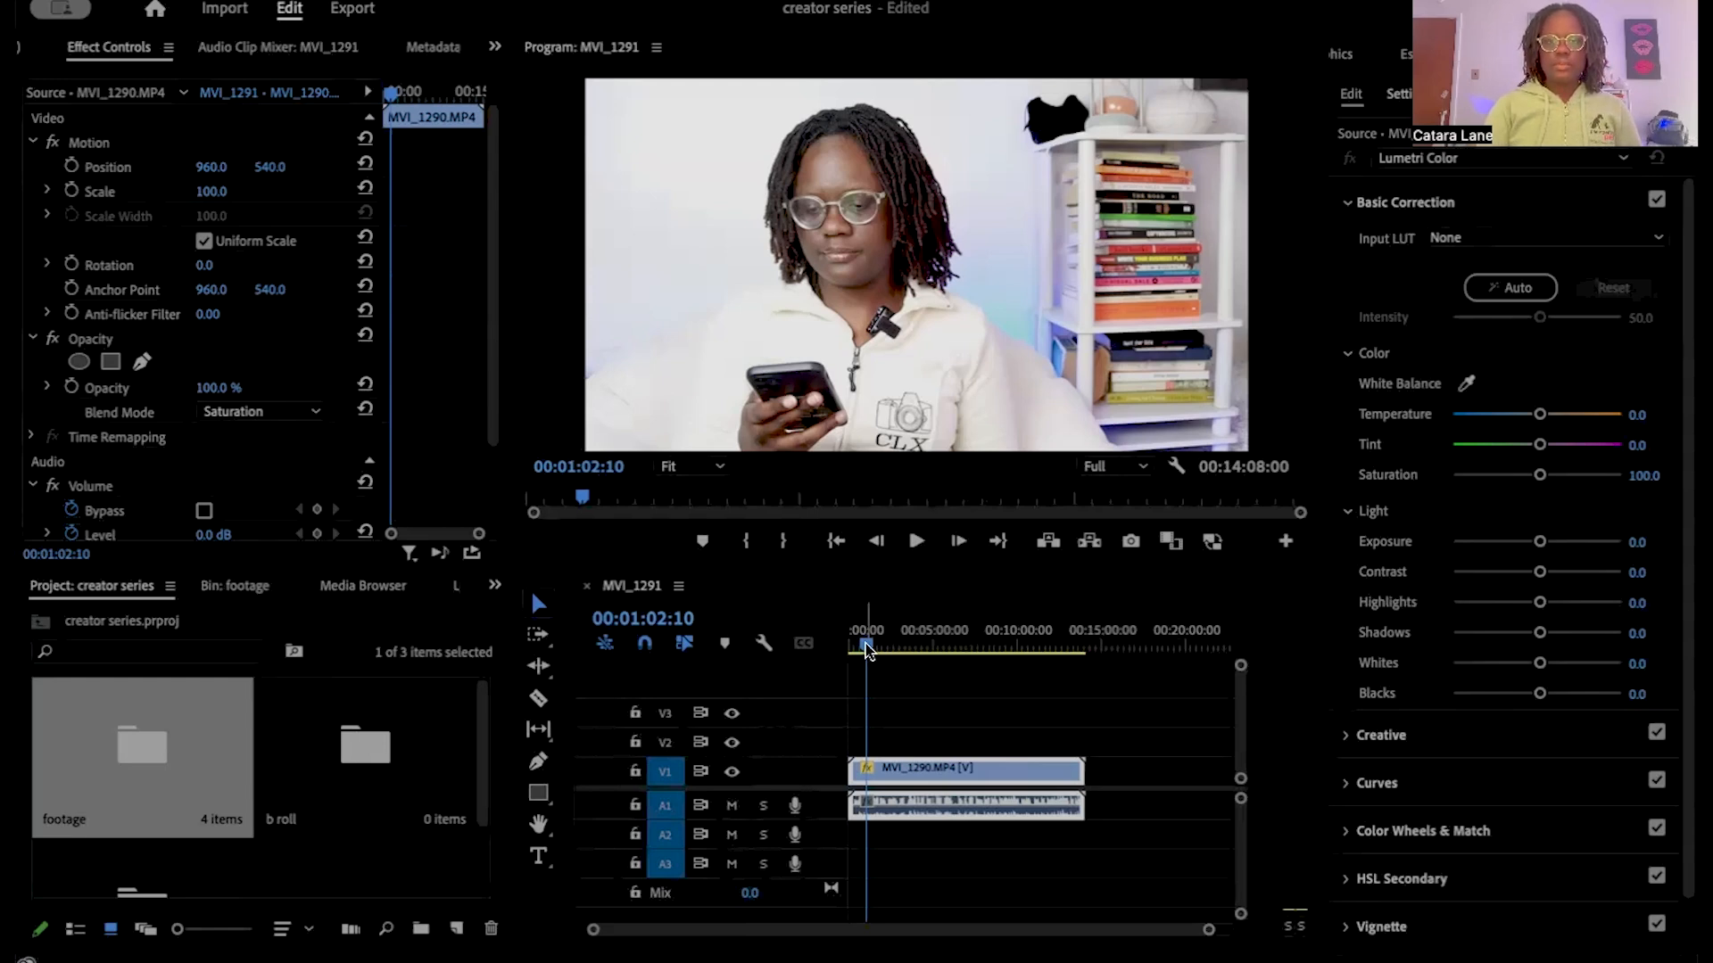
Step: Play the sequence from the start and stop at 00:00:12:05, where the usable take begins
{"action": "left_click_drag", "start_coordinate": [866, 649], "coordinate": [833, 650]}
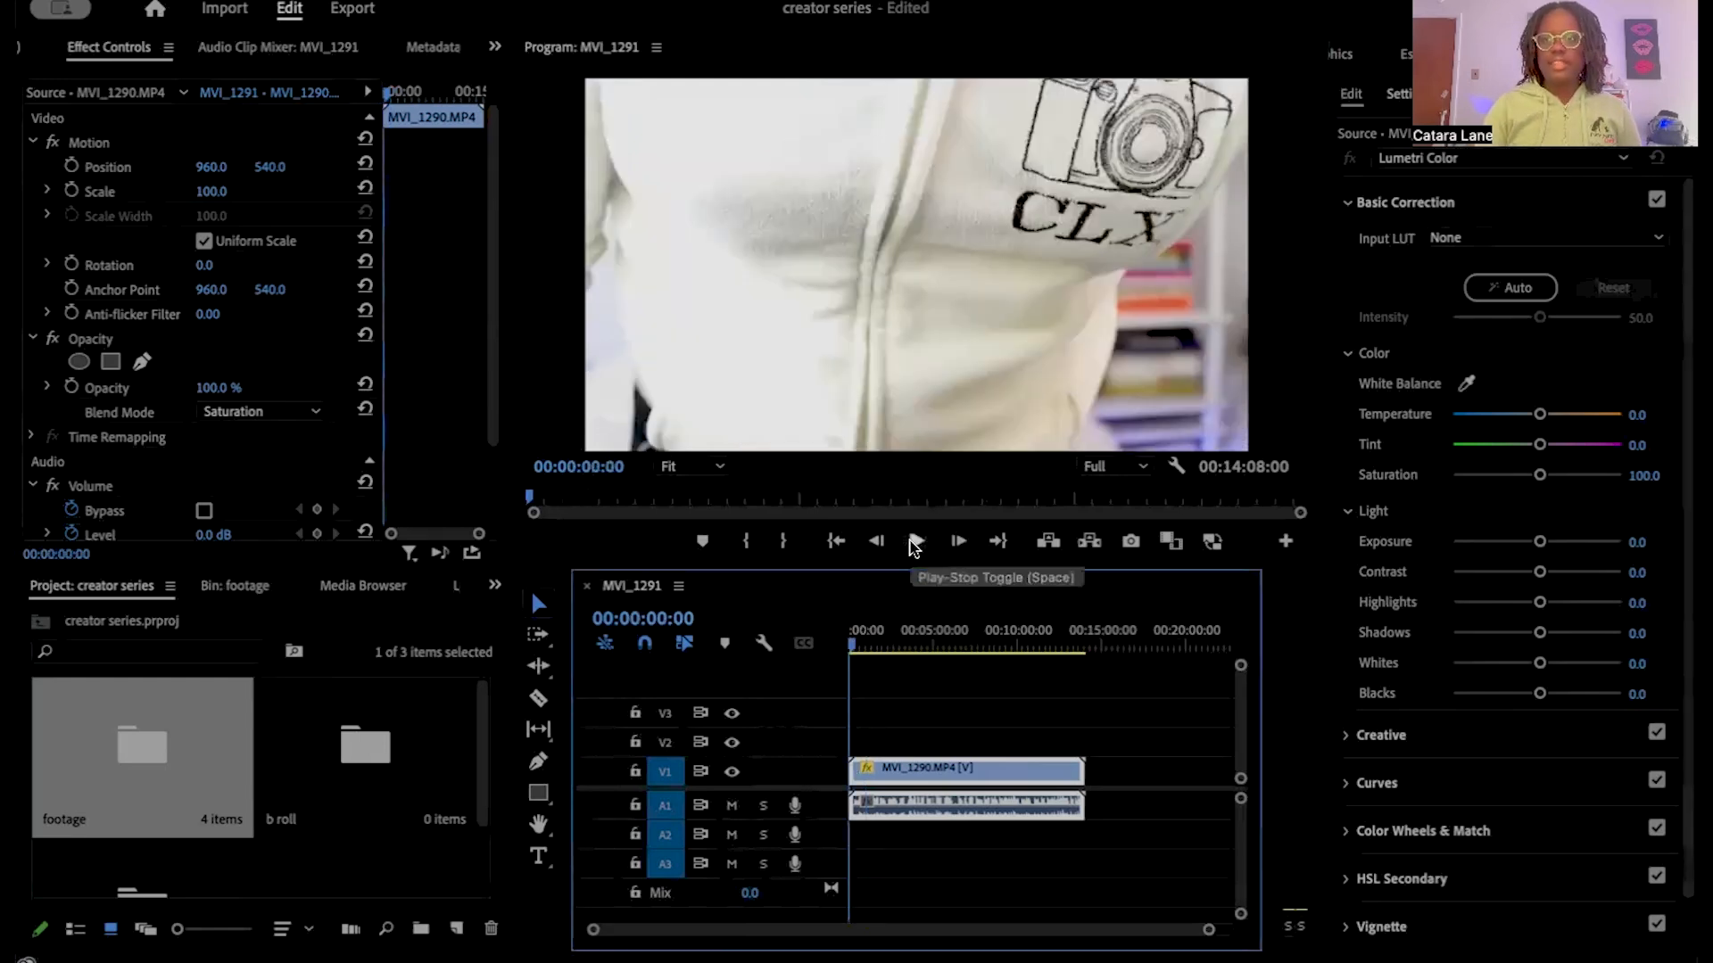
{"action": "left_click", "coordinate": [914, 544]}
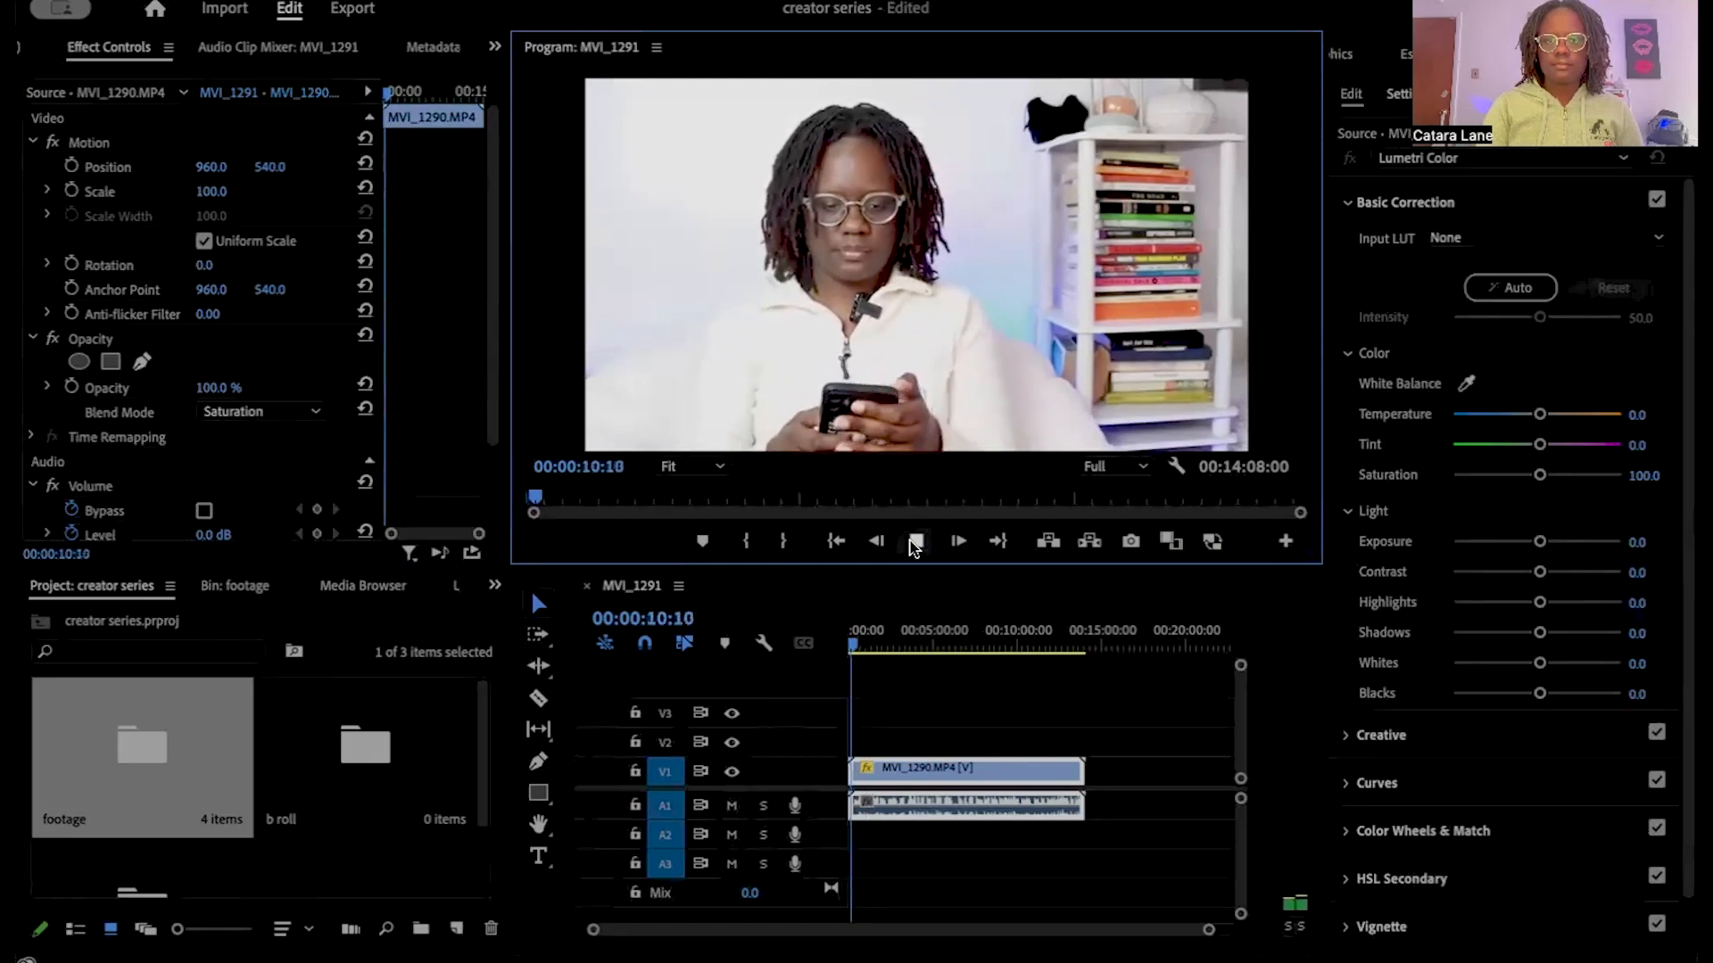
{"action": "left_click", "coordinate": [916, 541]}
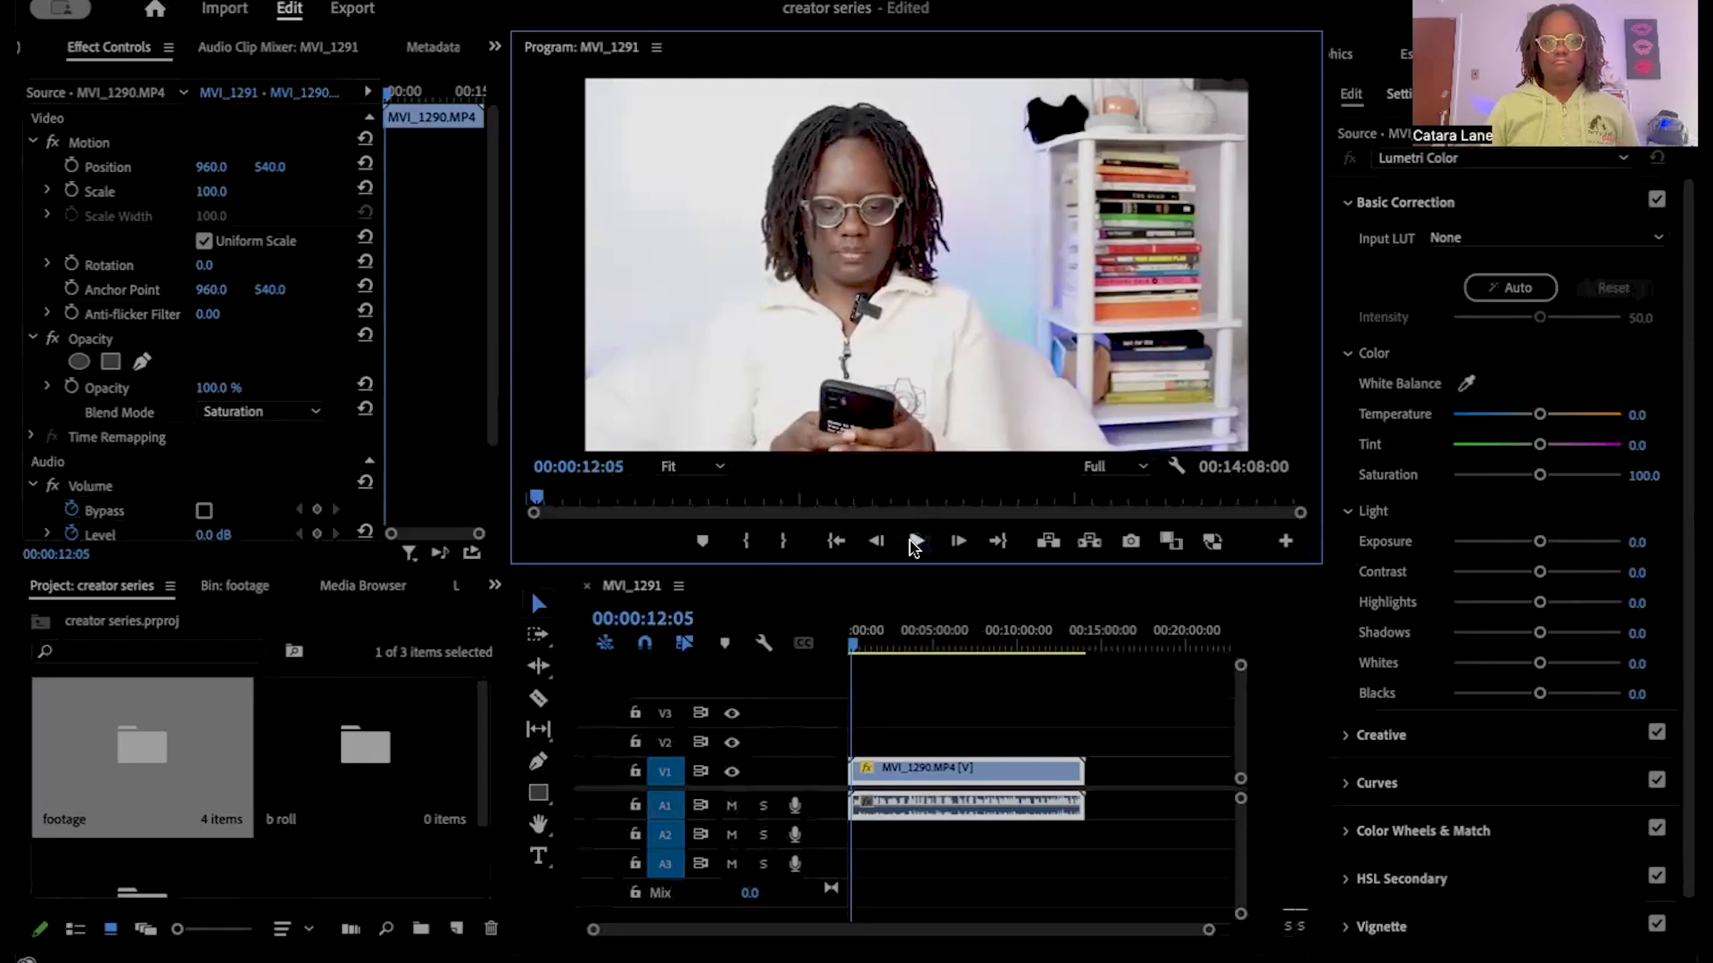
{"action": "left_click", "coordinate": [537, 699]}
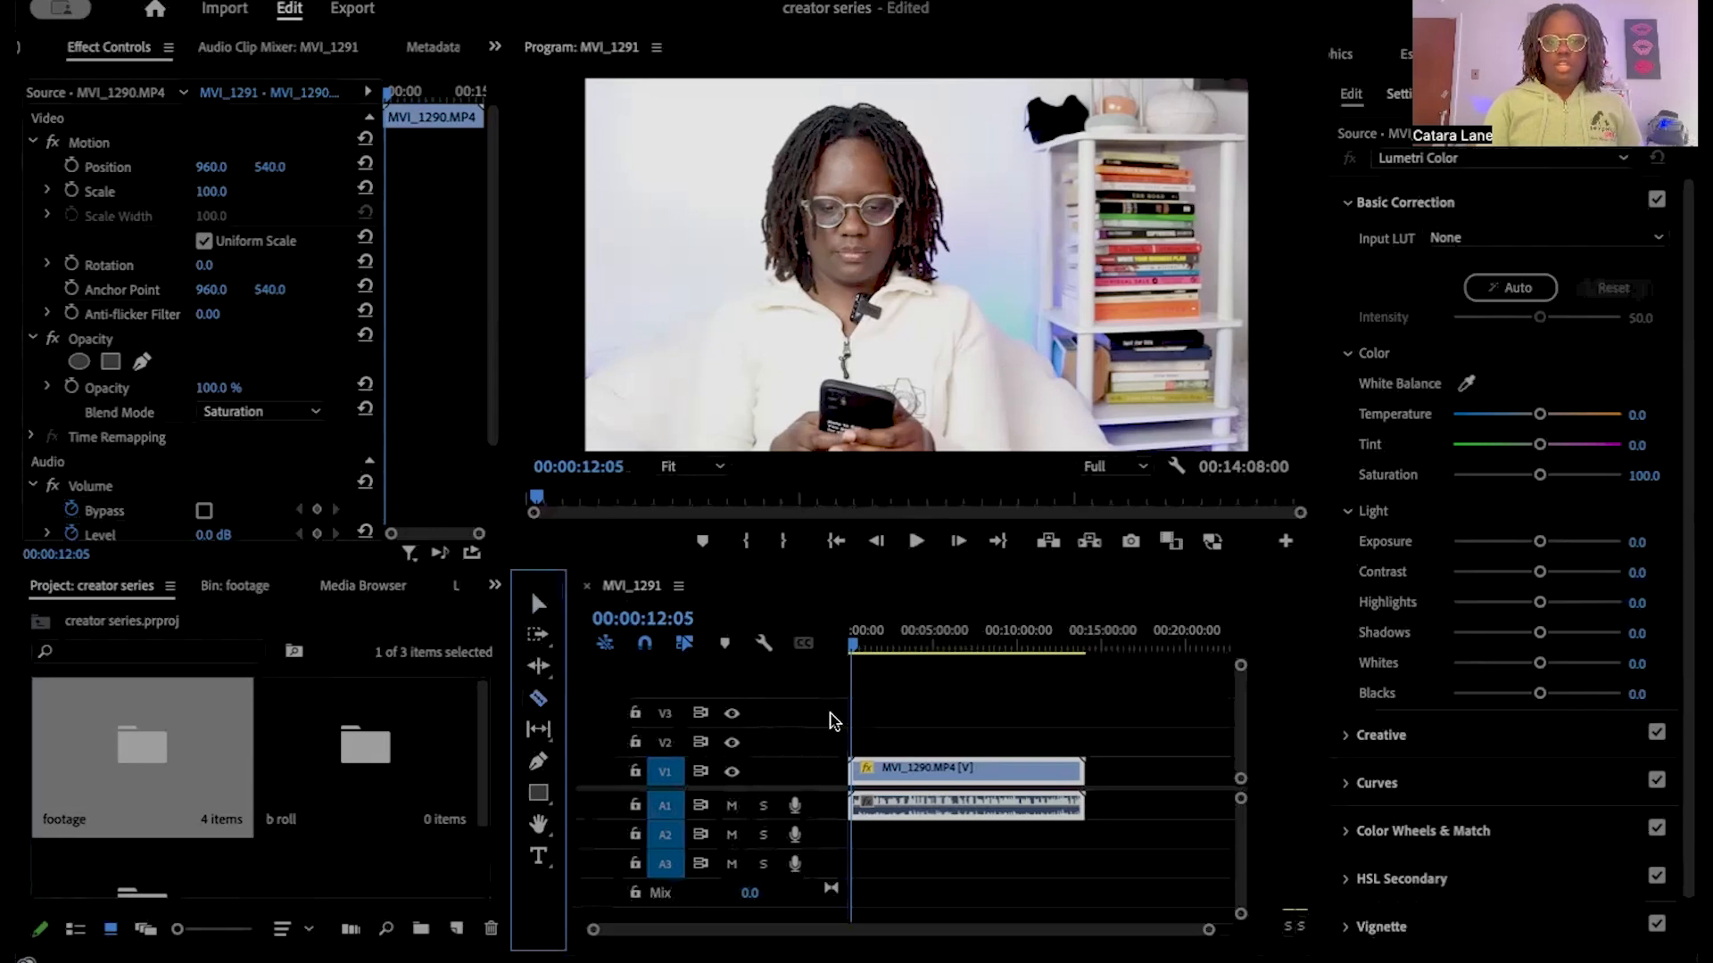
Step: Razor-split MVI_1290 at the playhead, delete the opening 12-second piece and close the gap
{"action": "left_click_drag", "start_coordinate": [1210, 941], "coordinate": [1060, 919]}
{"action": "left_click", "coordinate": [878, 769]}
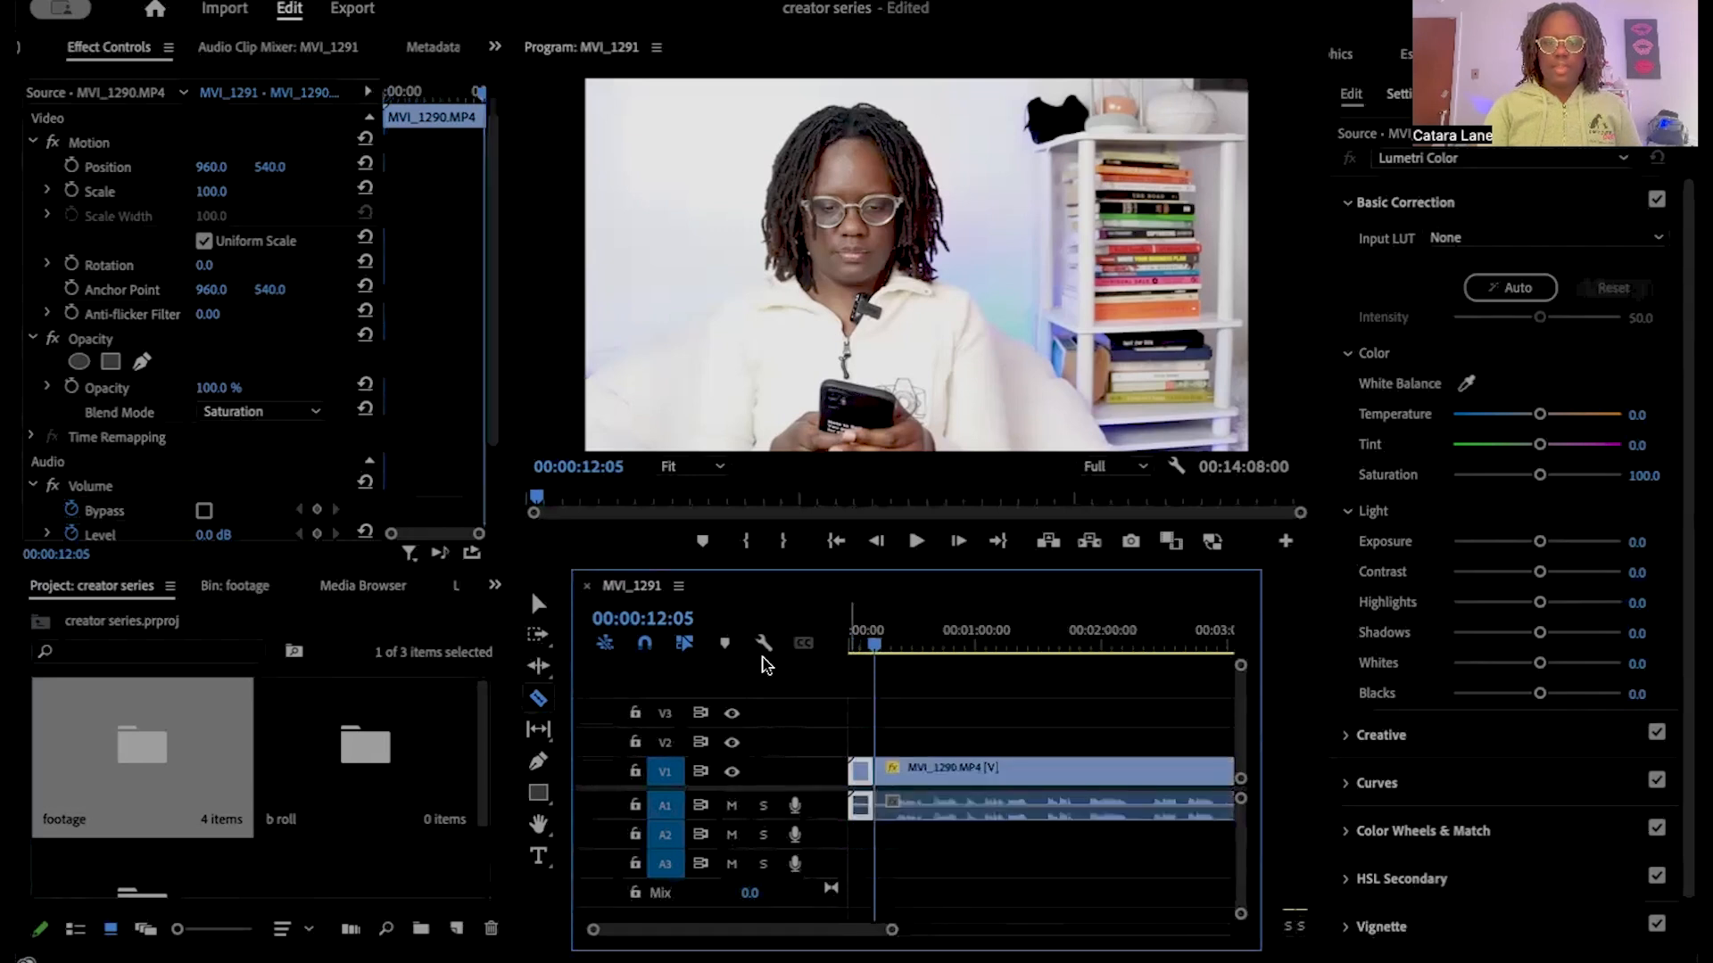
{"action": "left_click", "coordinate": [539, 604]}
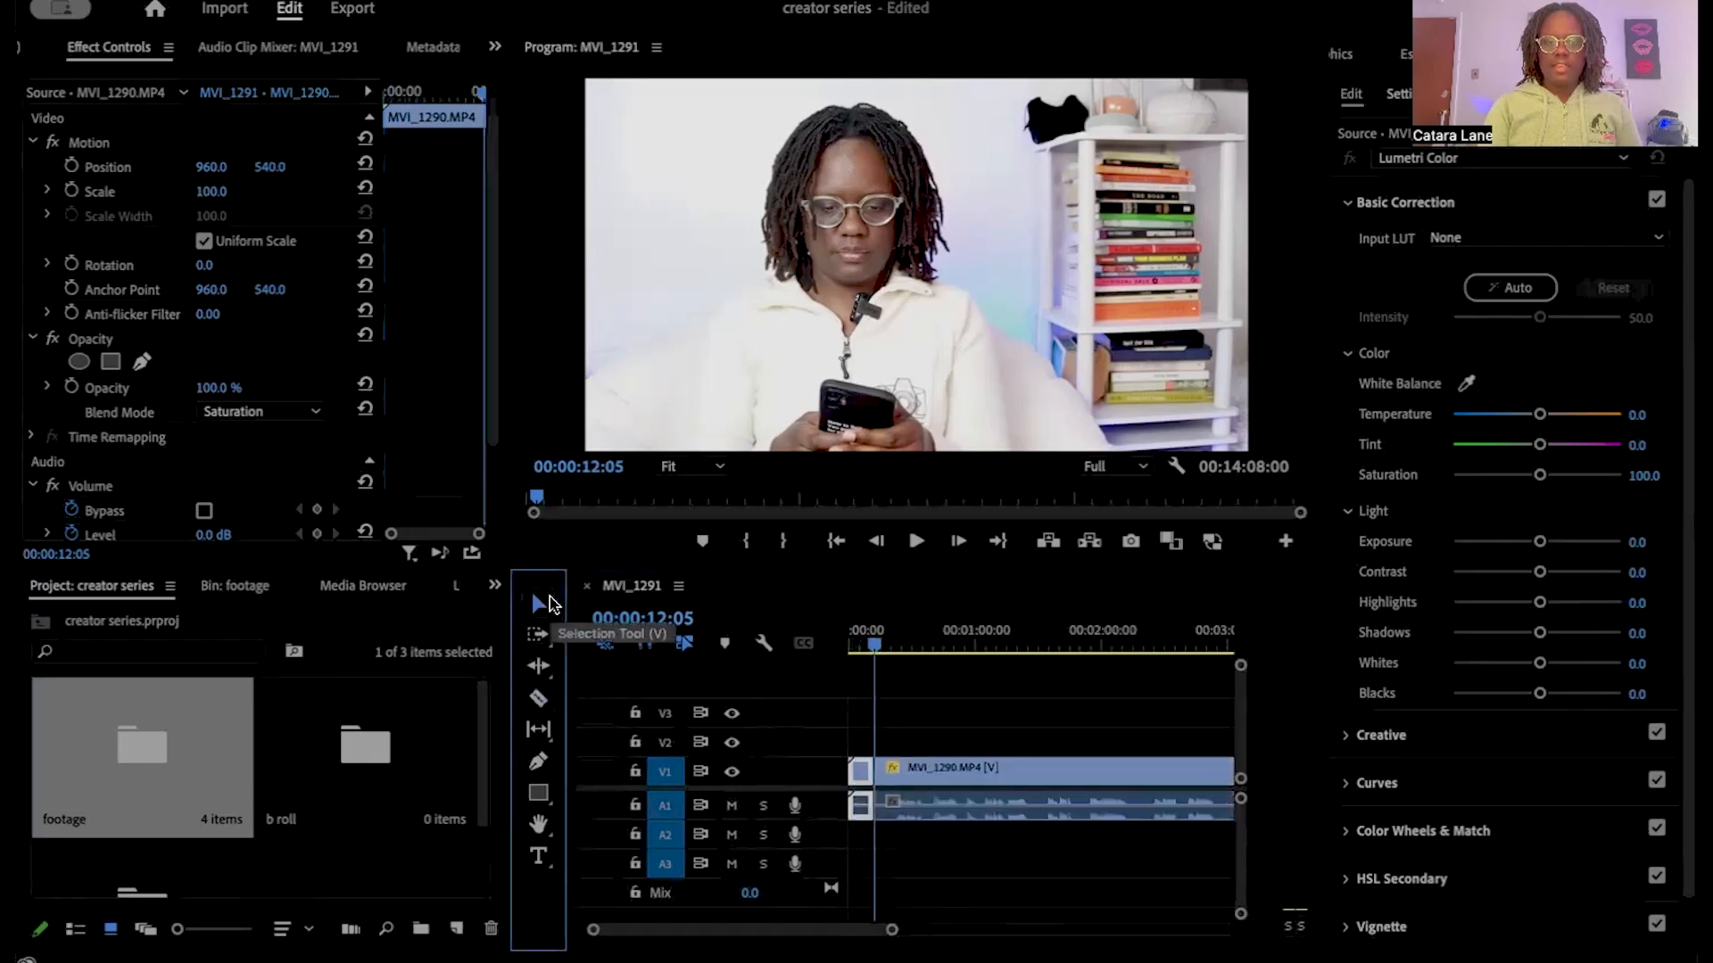
{"action": "left_click", "coordinate": [860, 775]}
{"action": "key", "text": "Delete"}
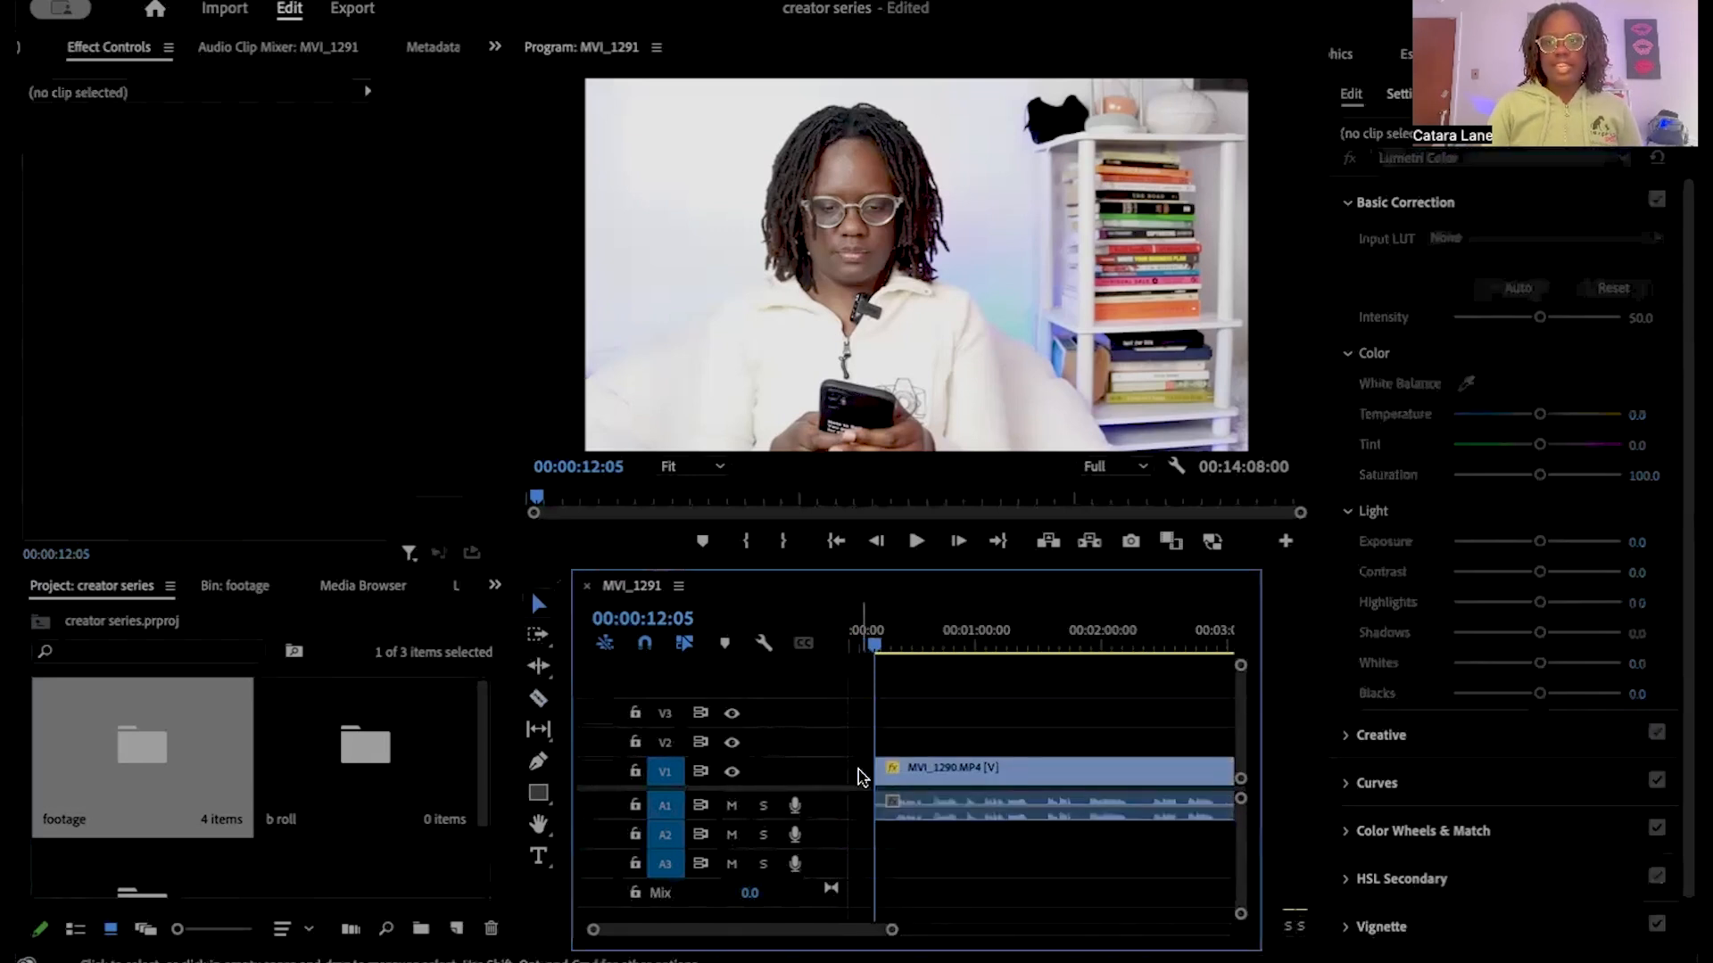
{"action": "left_click", "coordinate": [859, 772]}
{"action": "key", "text": "Delete"}
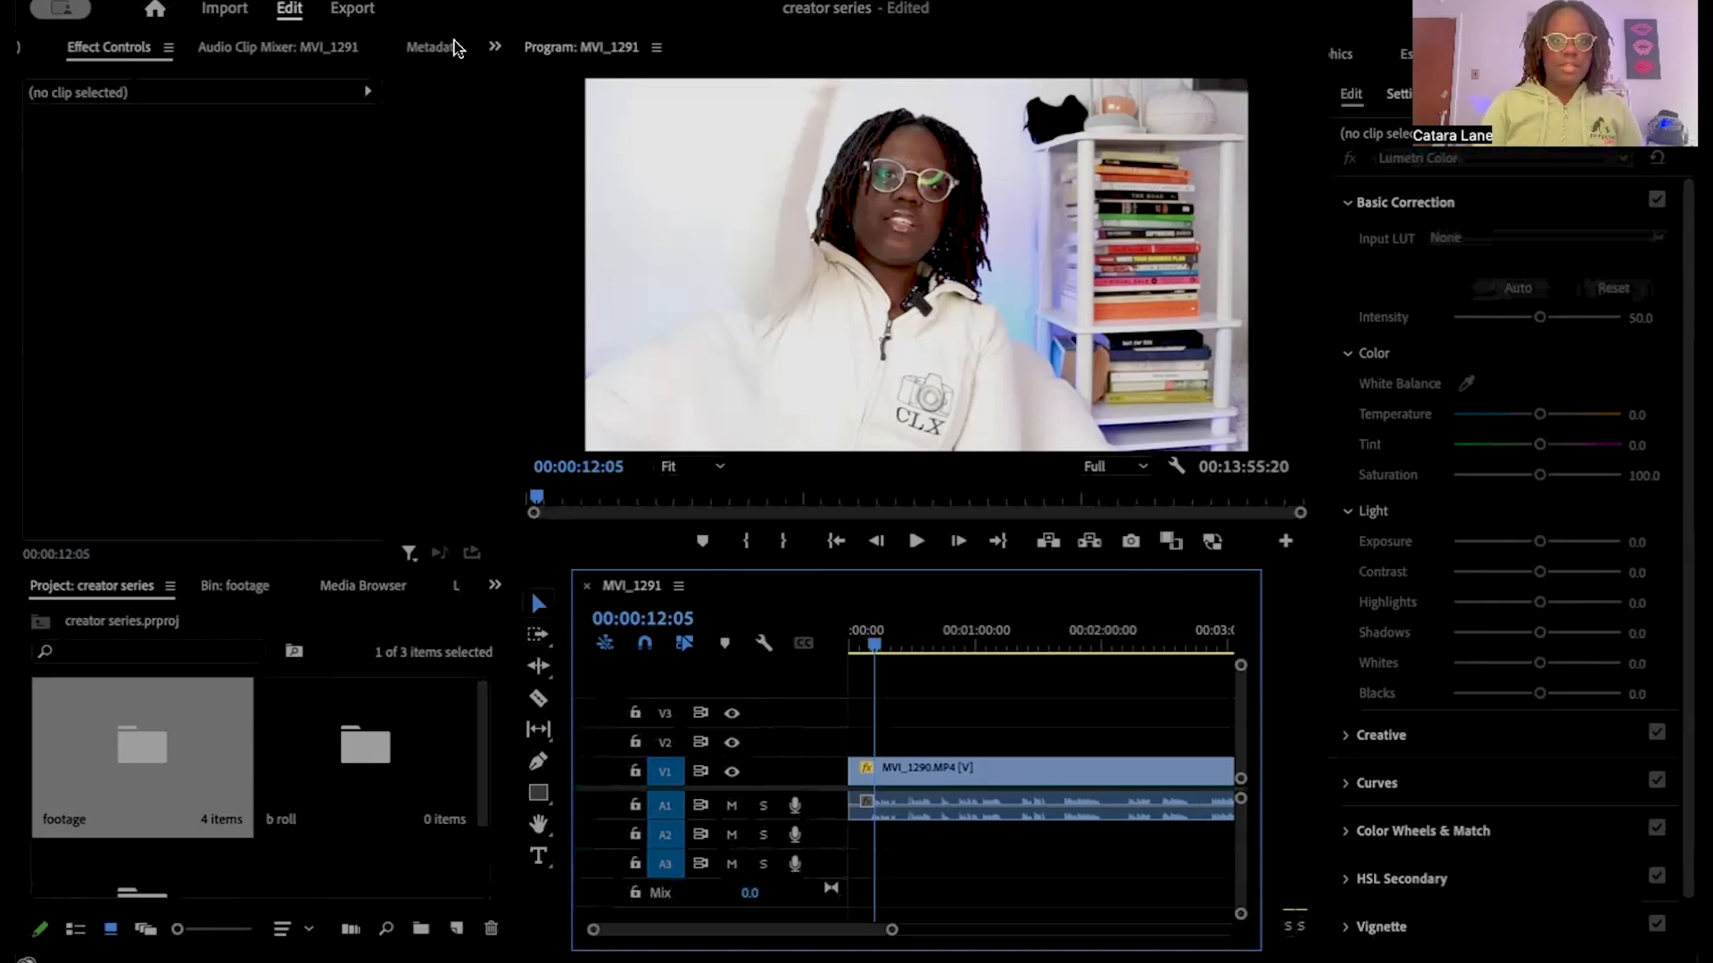
Step: Show the MVI_1291 transcript via Window > Text and select its first pause
{"action": "left_click", "coordinate": [490, 52]}
{"action": "left_click", "coordinate": [517, 191]}
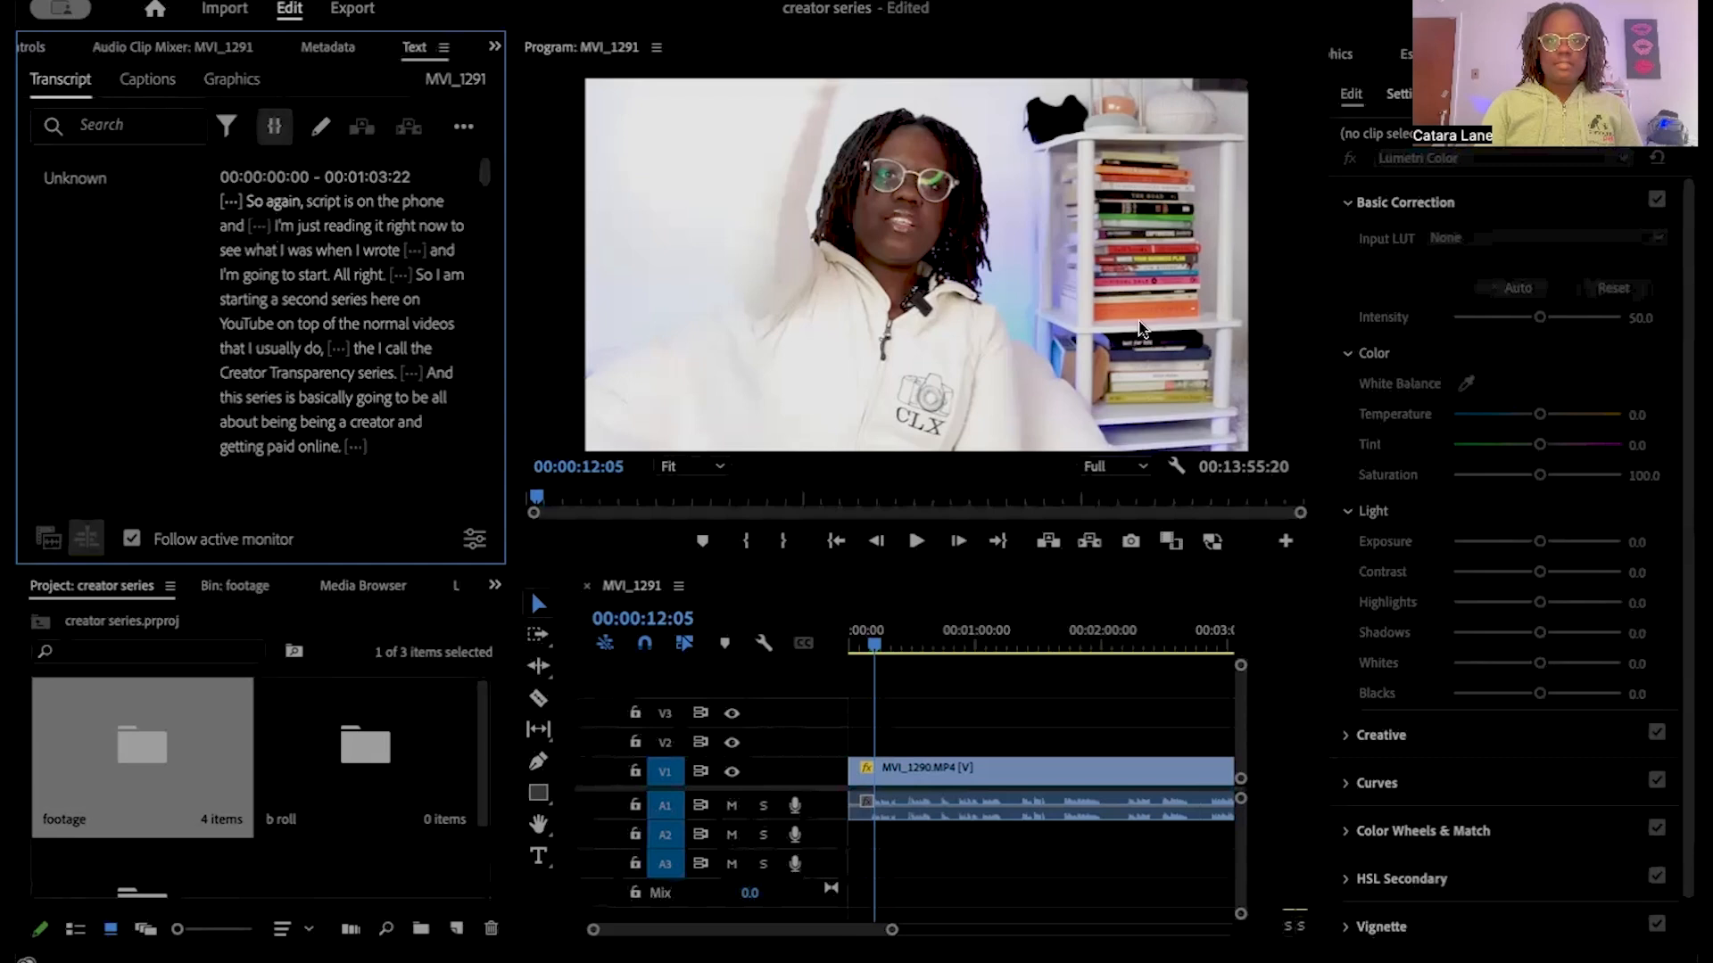
{"action": "left_click", "coordinate": [1128, 194]}
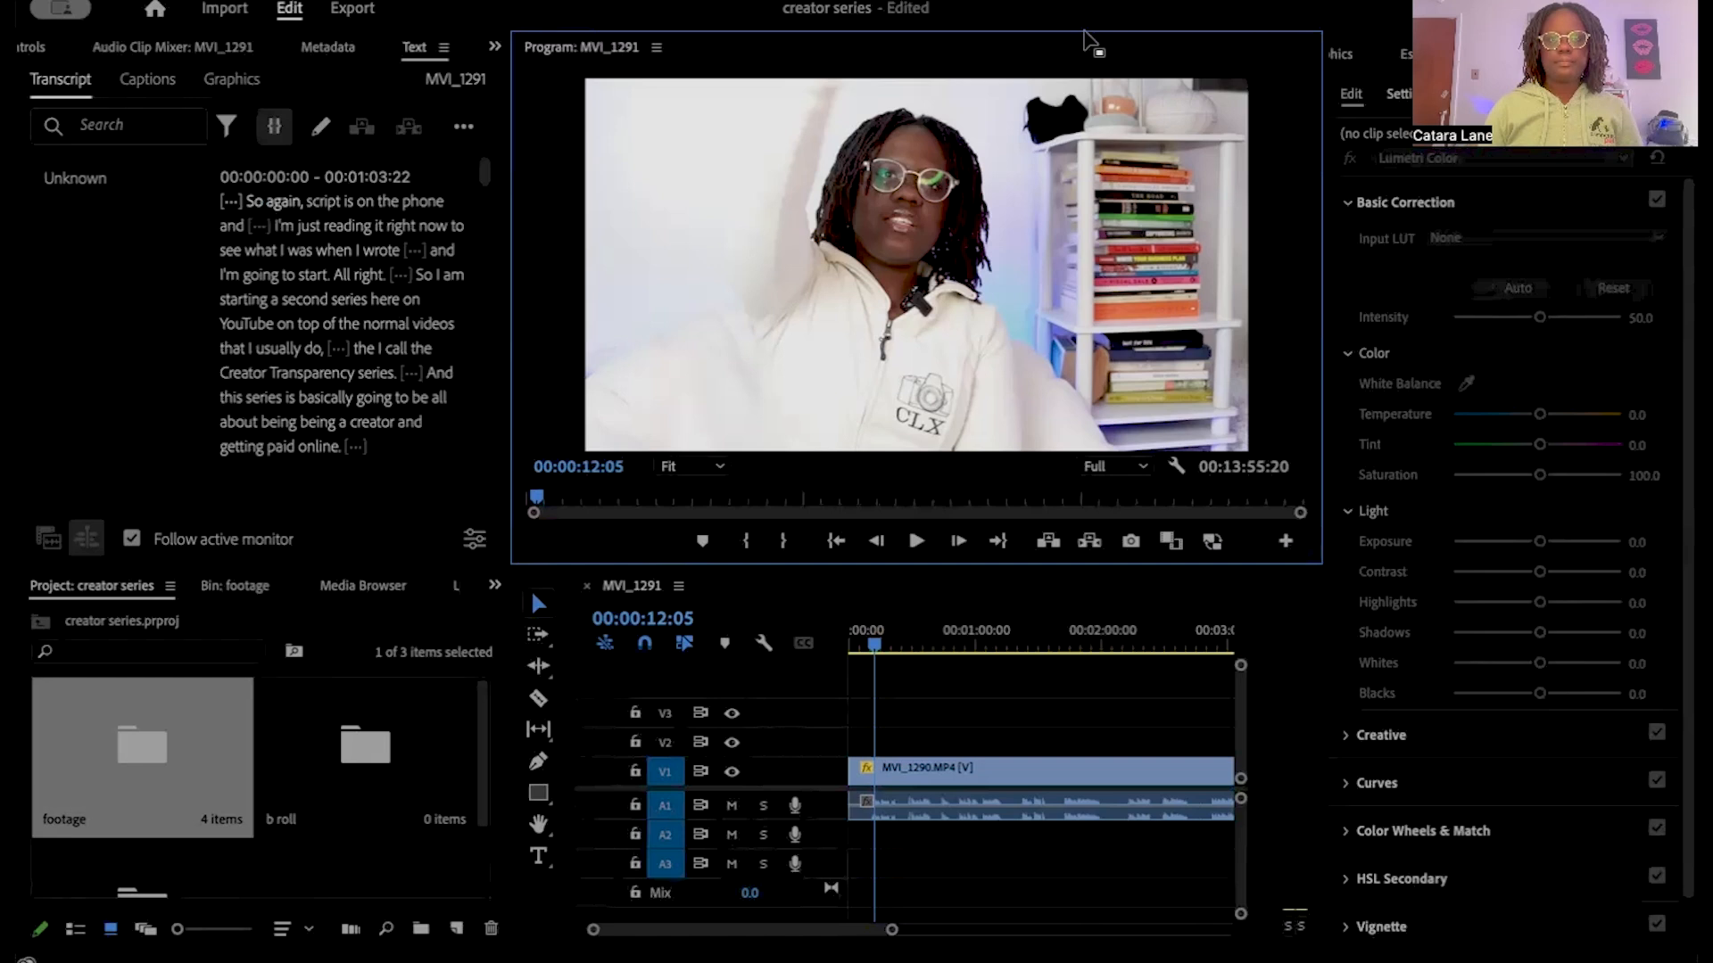
{"action": "left_click", "coordinate": [305, 225]}
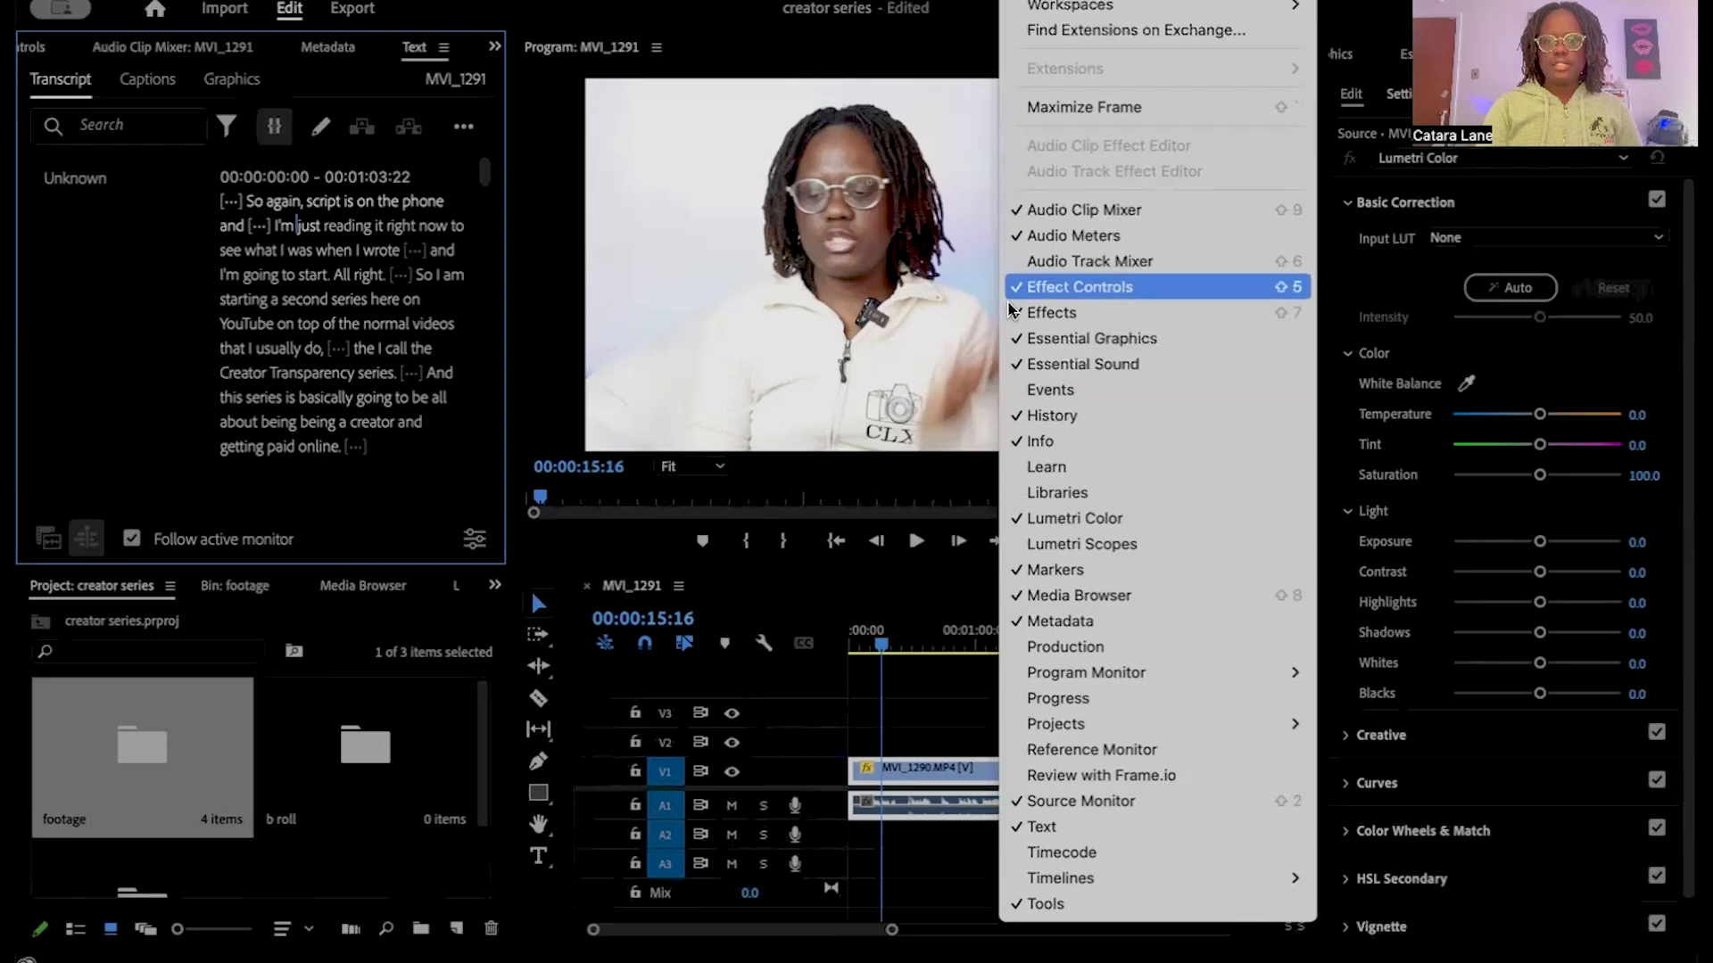
{"action": "left_click", "coordinate": [998, 353]}
{"action": "left_click", "coordinate": [1071, 5]}
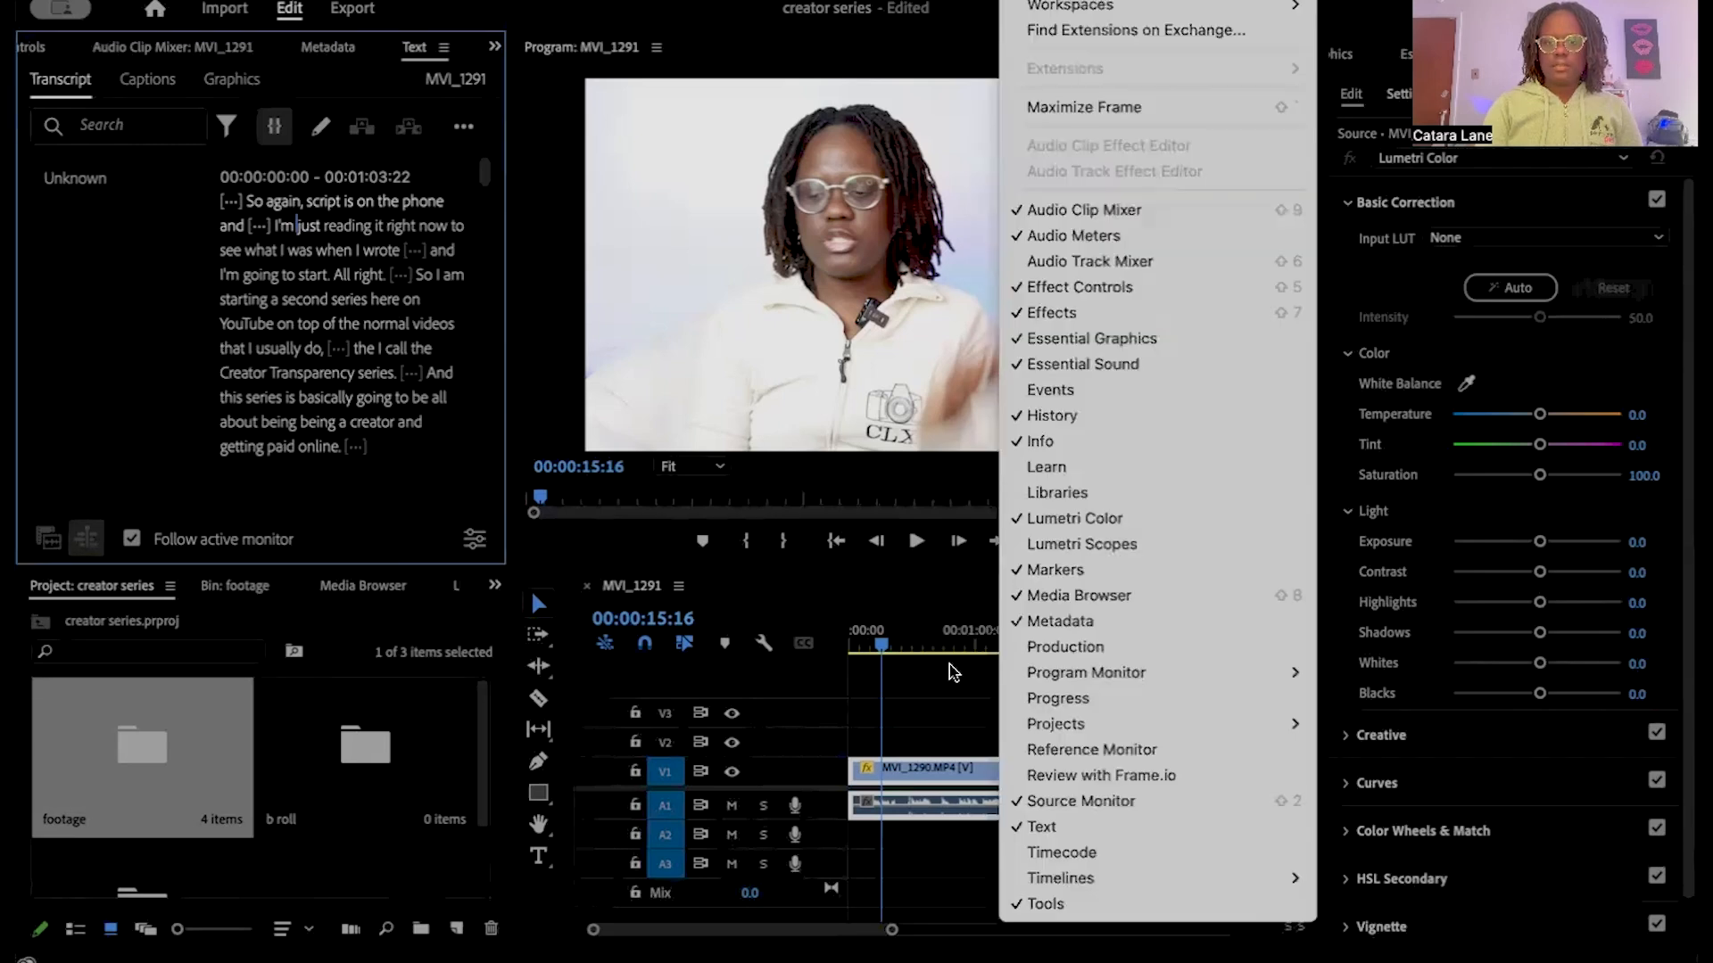
{"action": "left_click", "coordinate": [1014, 828]}
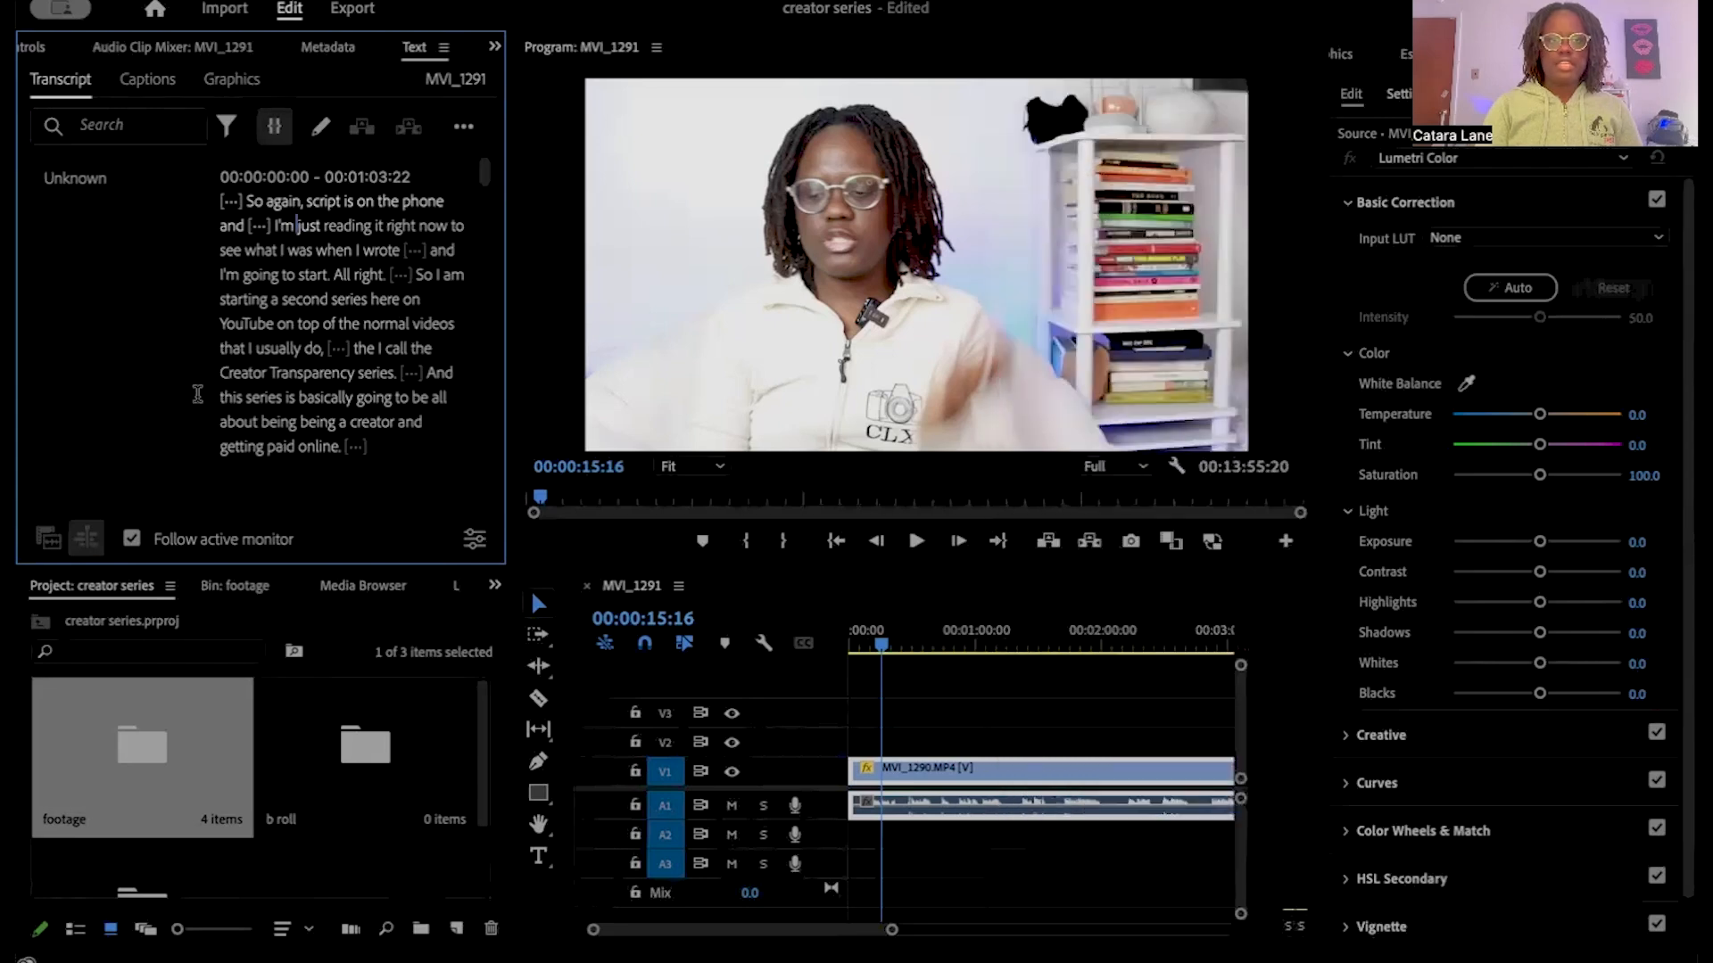
{"action": "left_click", "coordinate": [231, 201]}
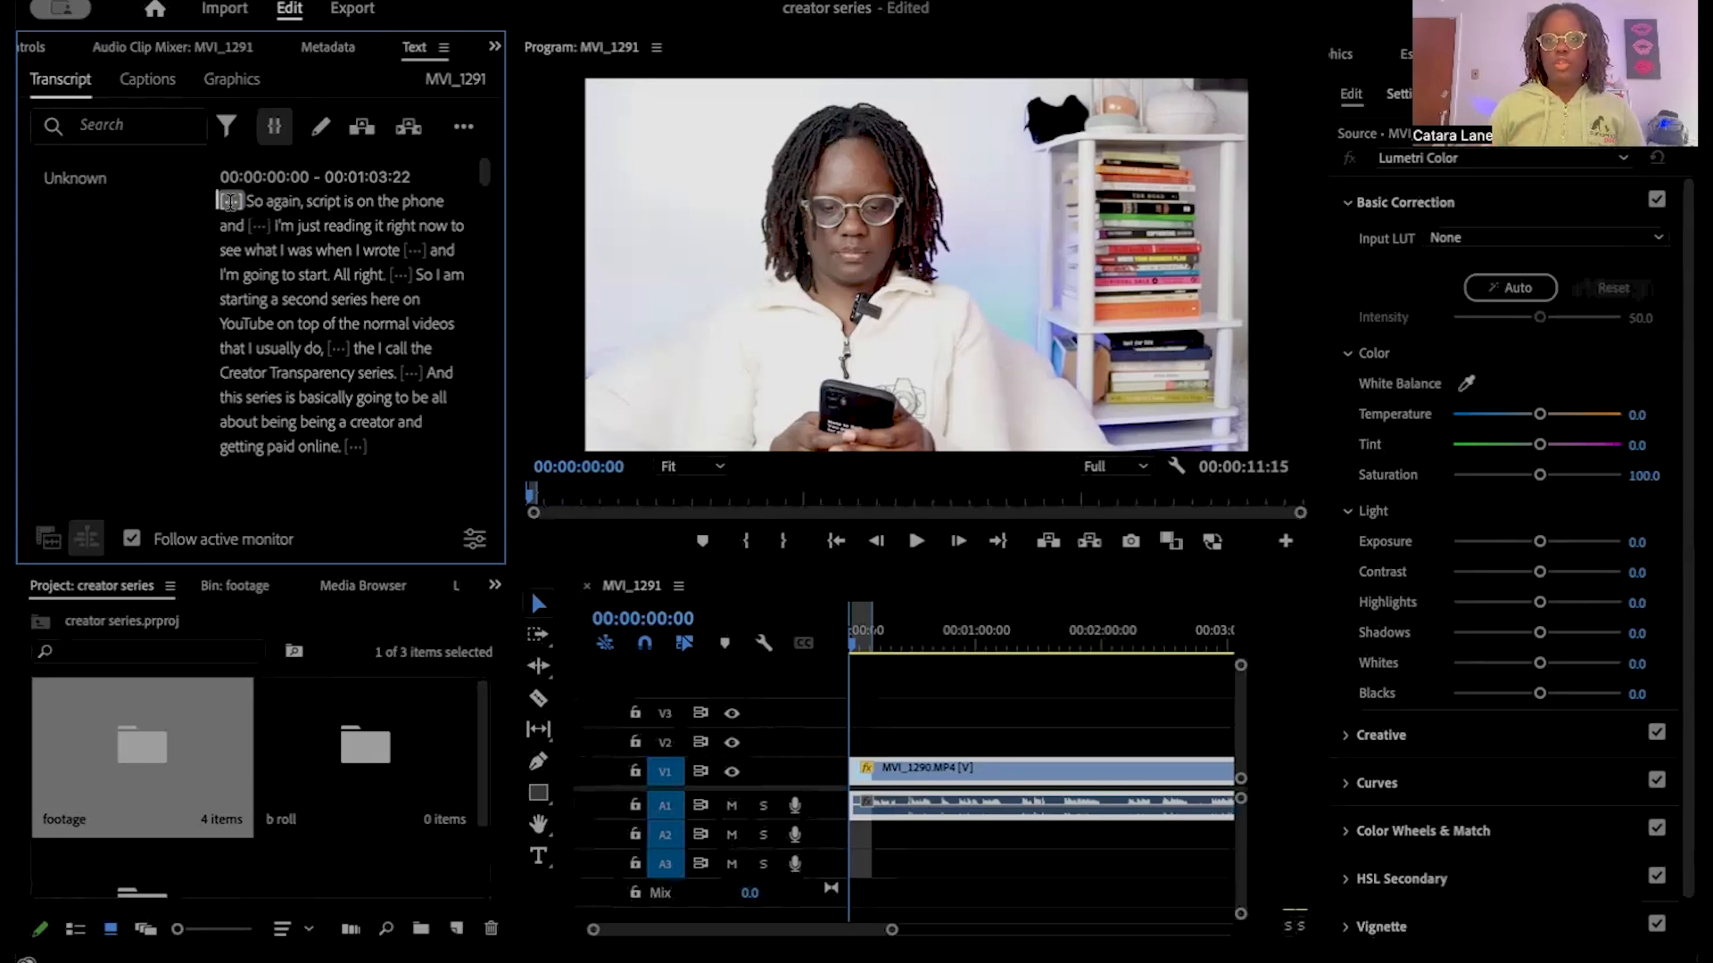
Step: Delete the opening pause and the first script-reading passage from the transcript
{"action": "key", "text": "Delete"}
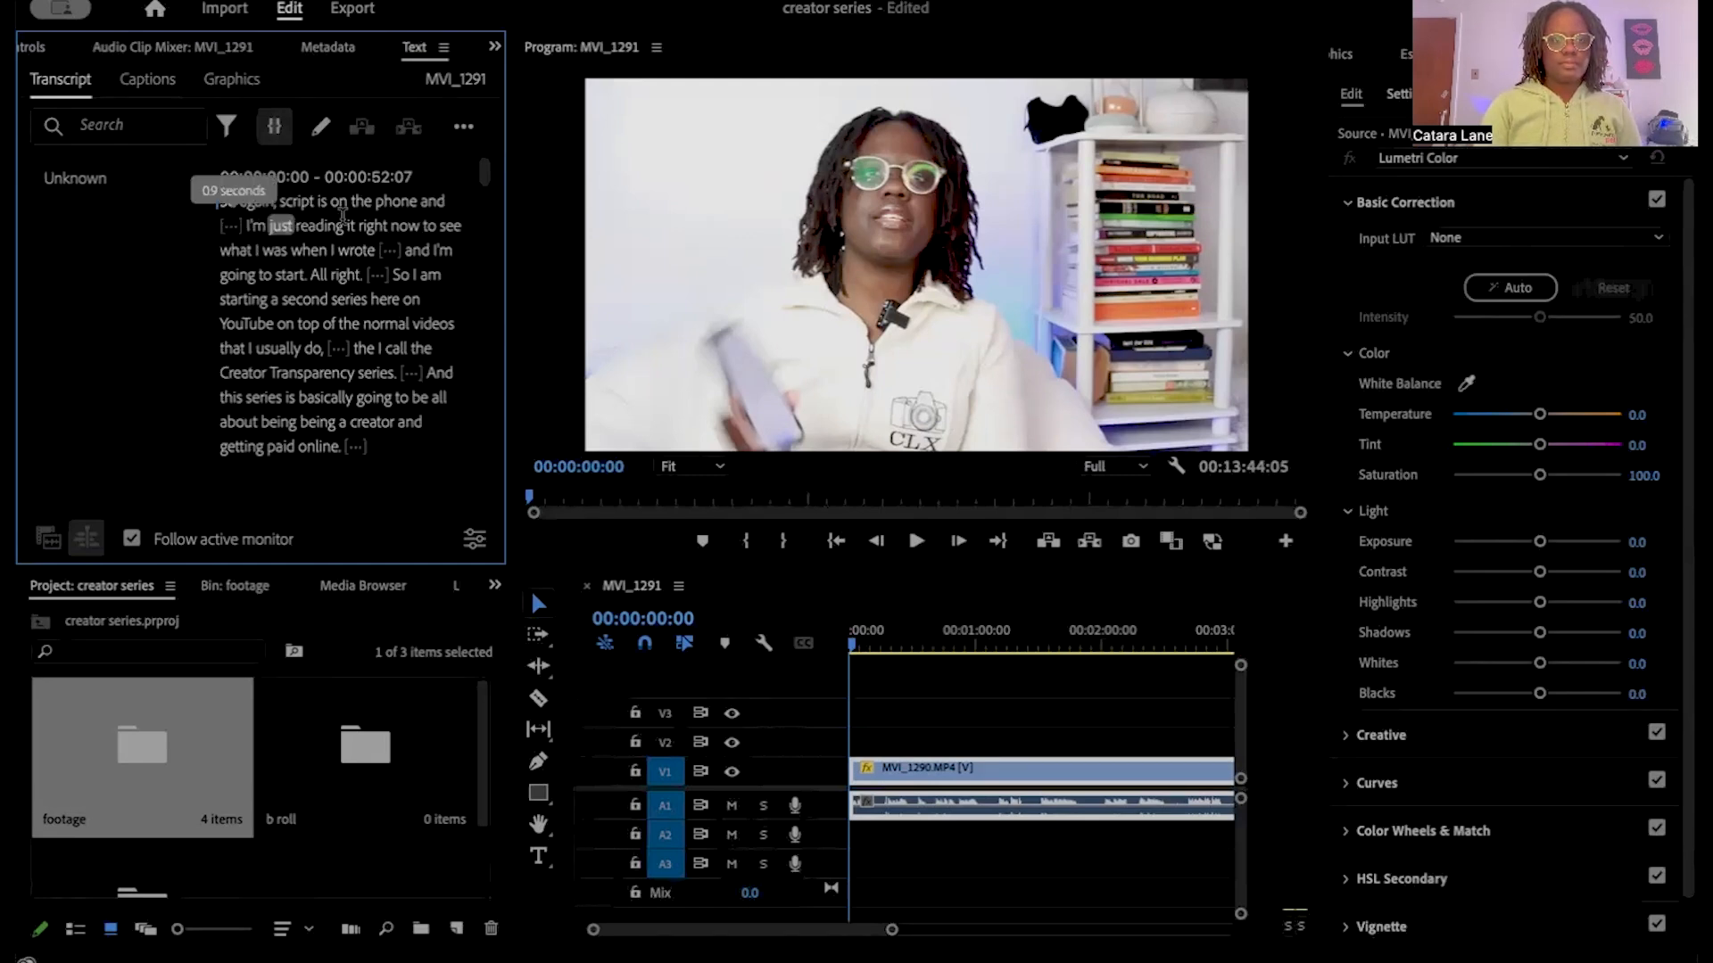
{"action": "mouse_move", "coordinate": [379, 275]}
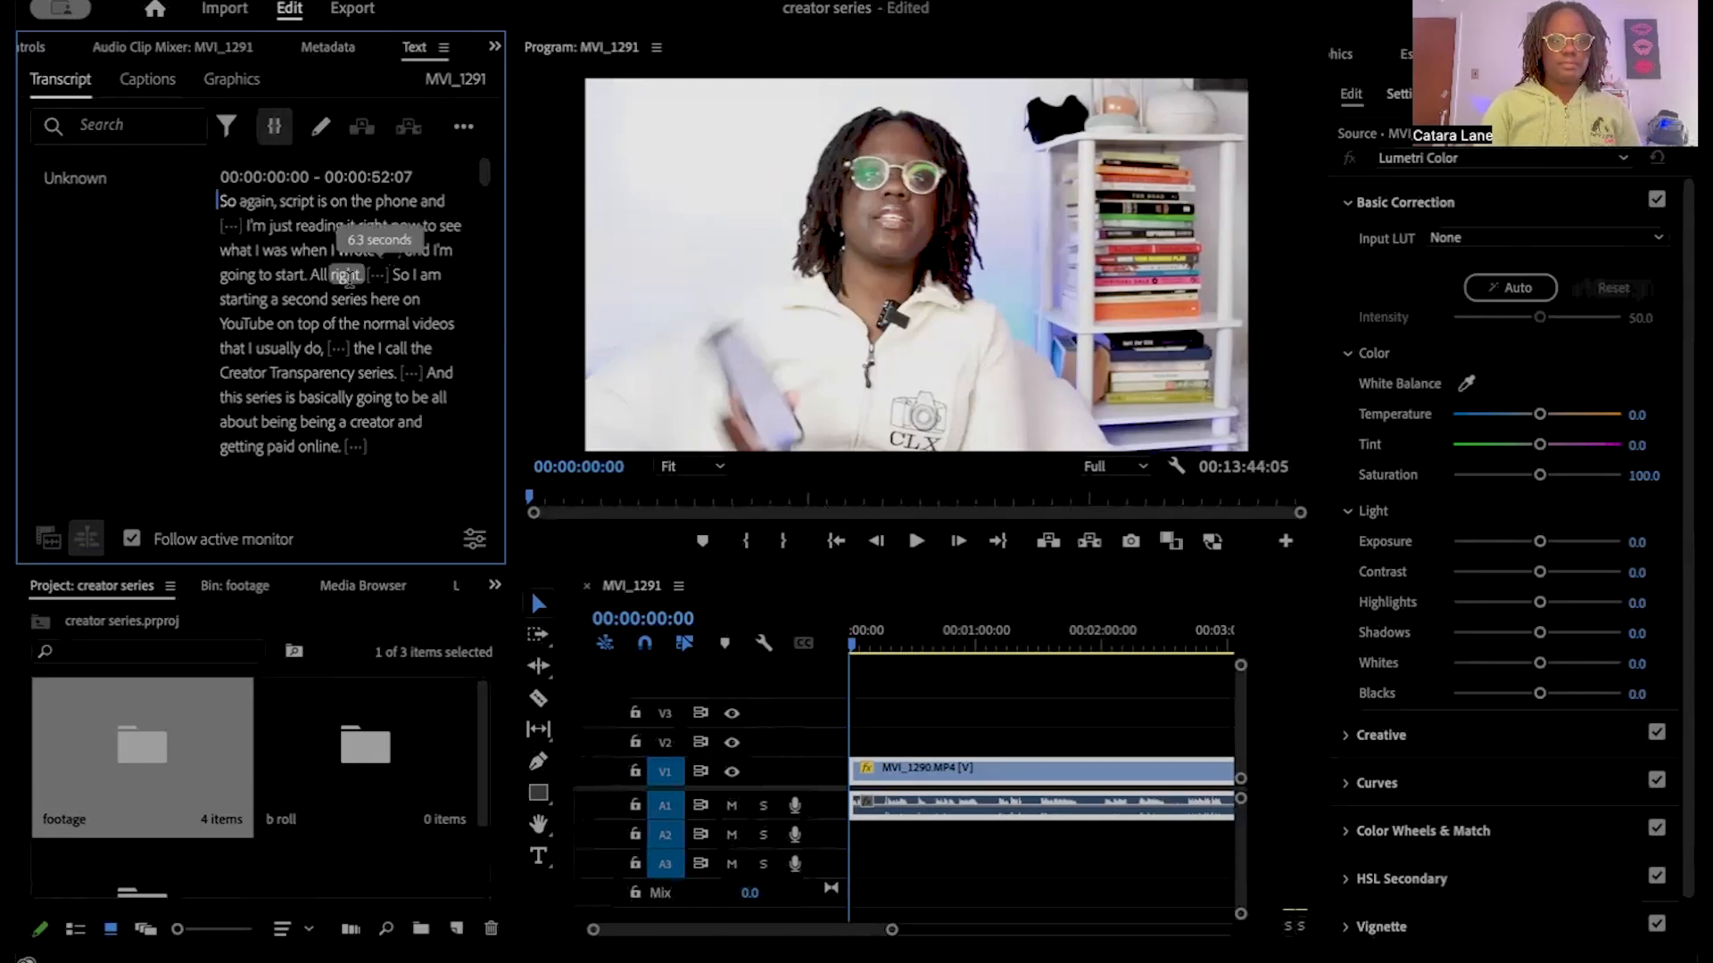
{"action": "double_click", "coordinate": [223, 202]}
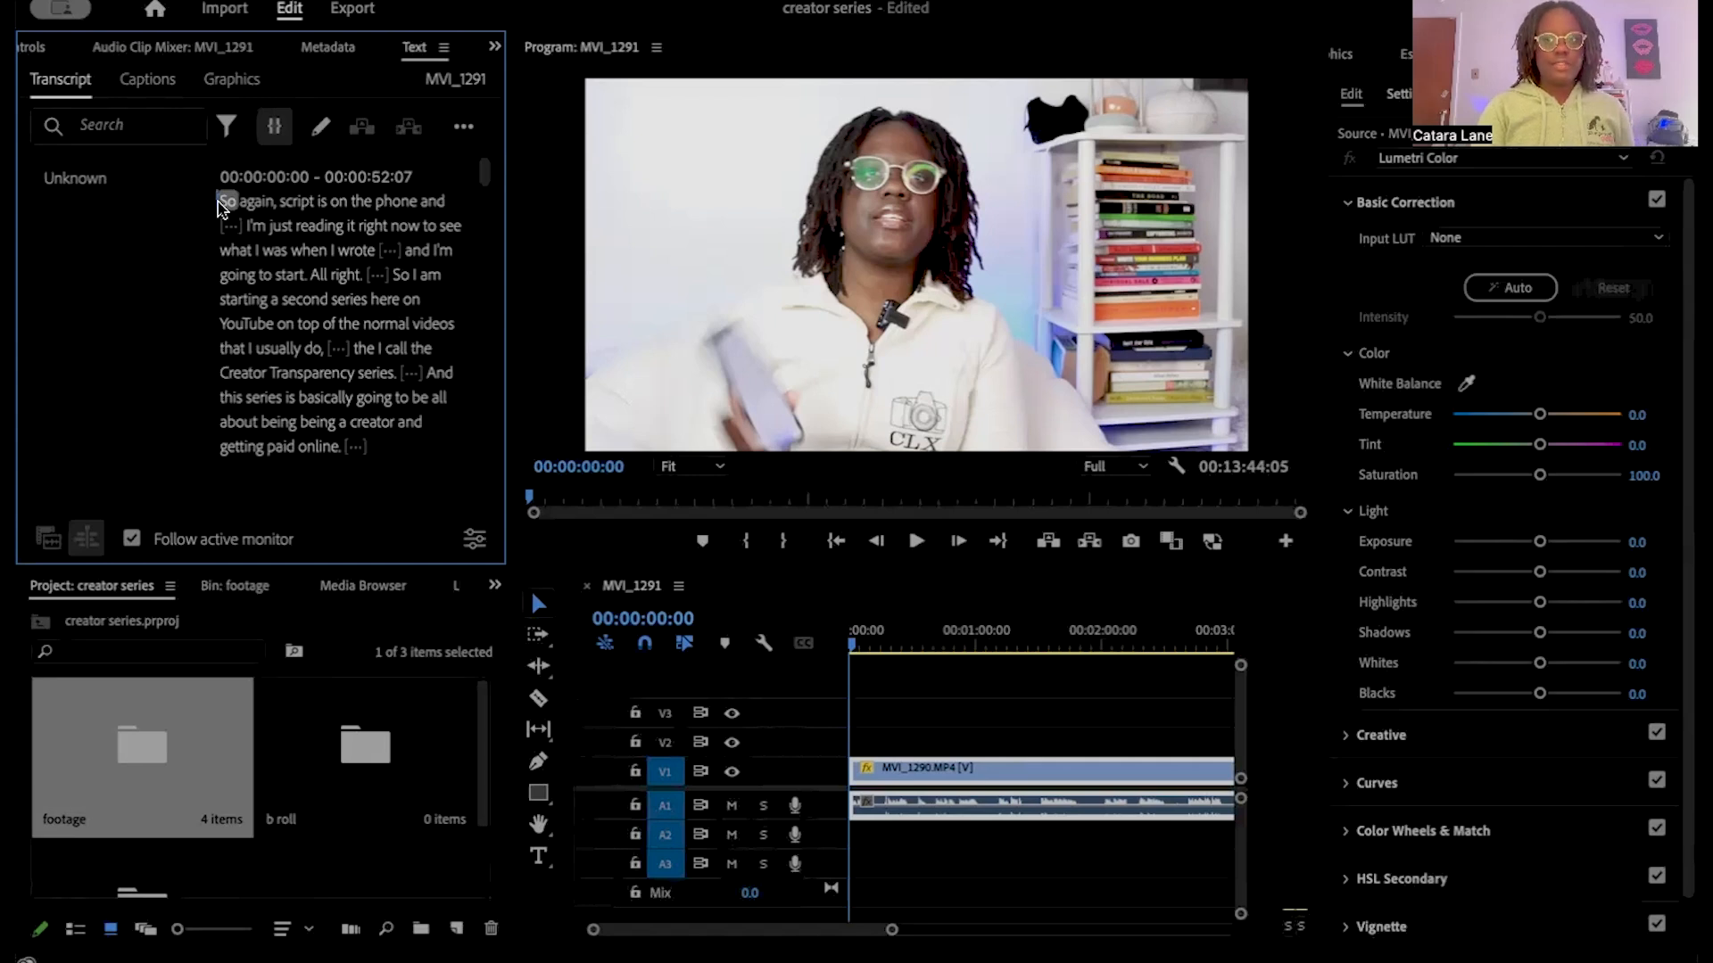
{"action": "left_click_drag", "start_coordinate": [221, 201], "coordinate": [394, 244]}
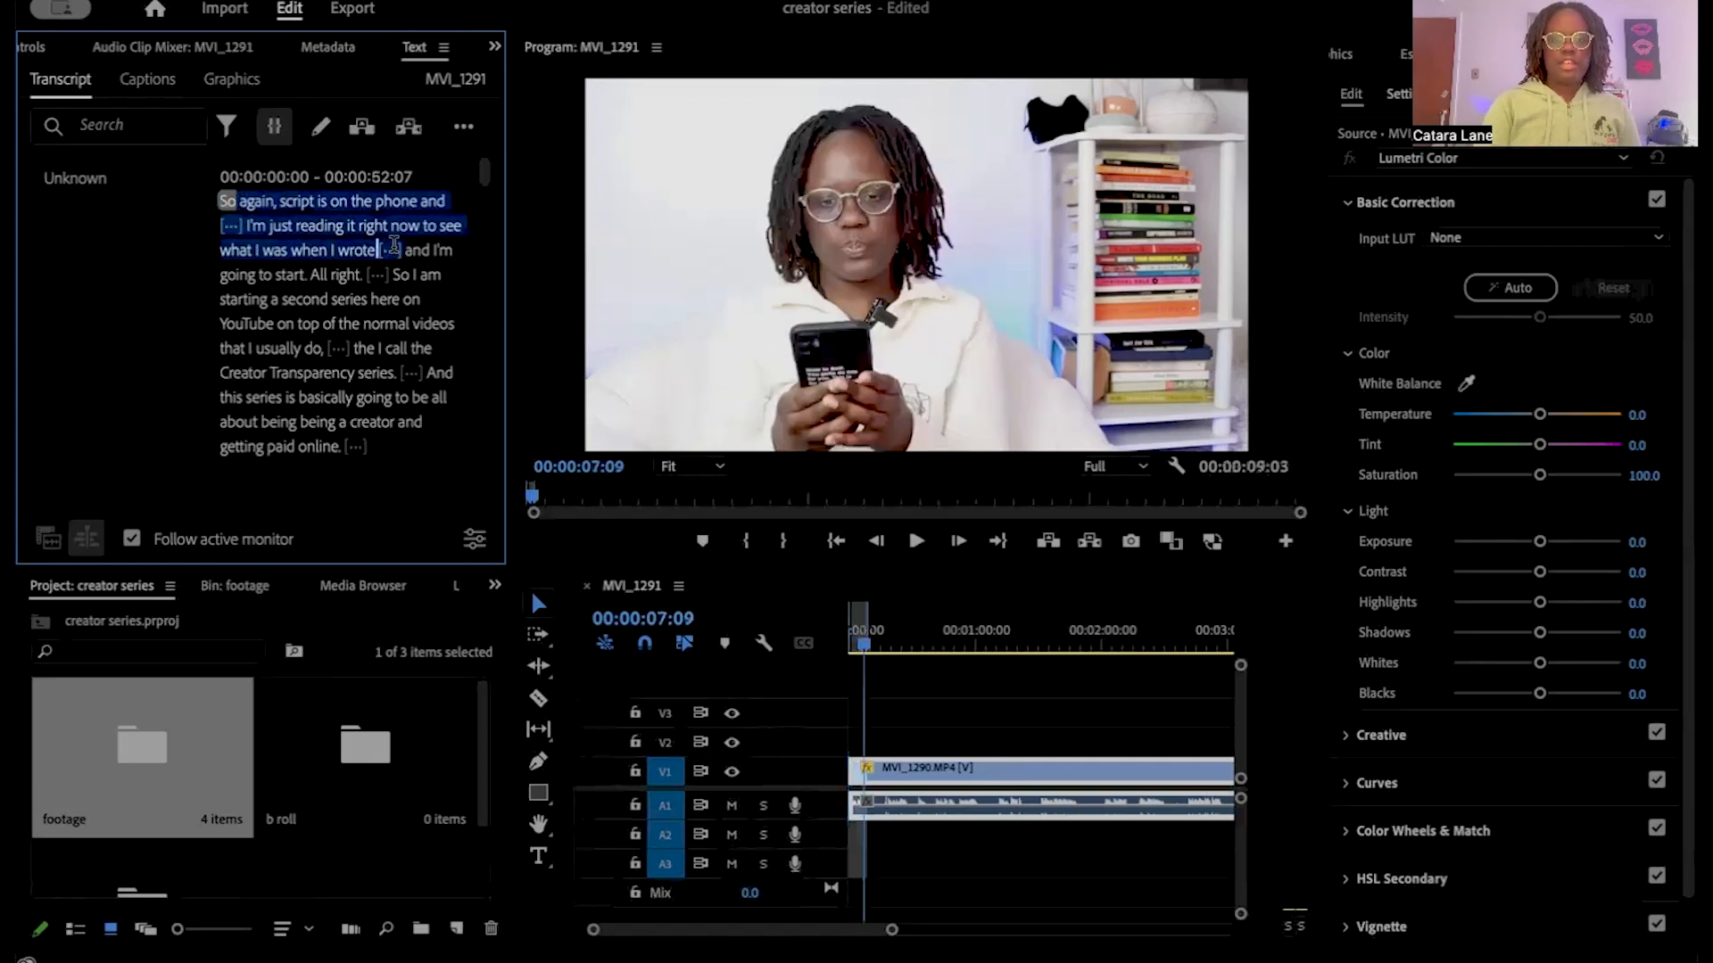
{"action": "key", "text": "Delete"}
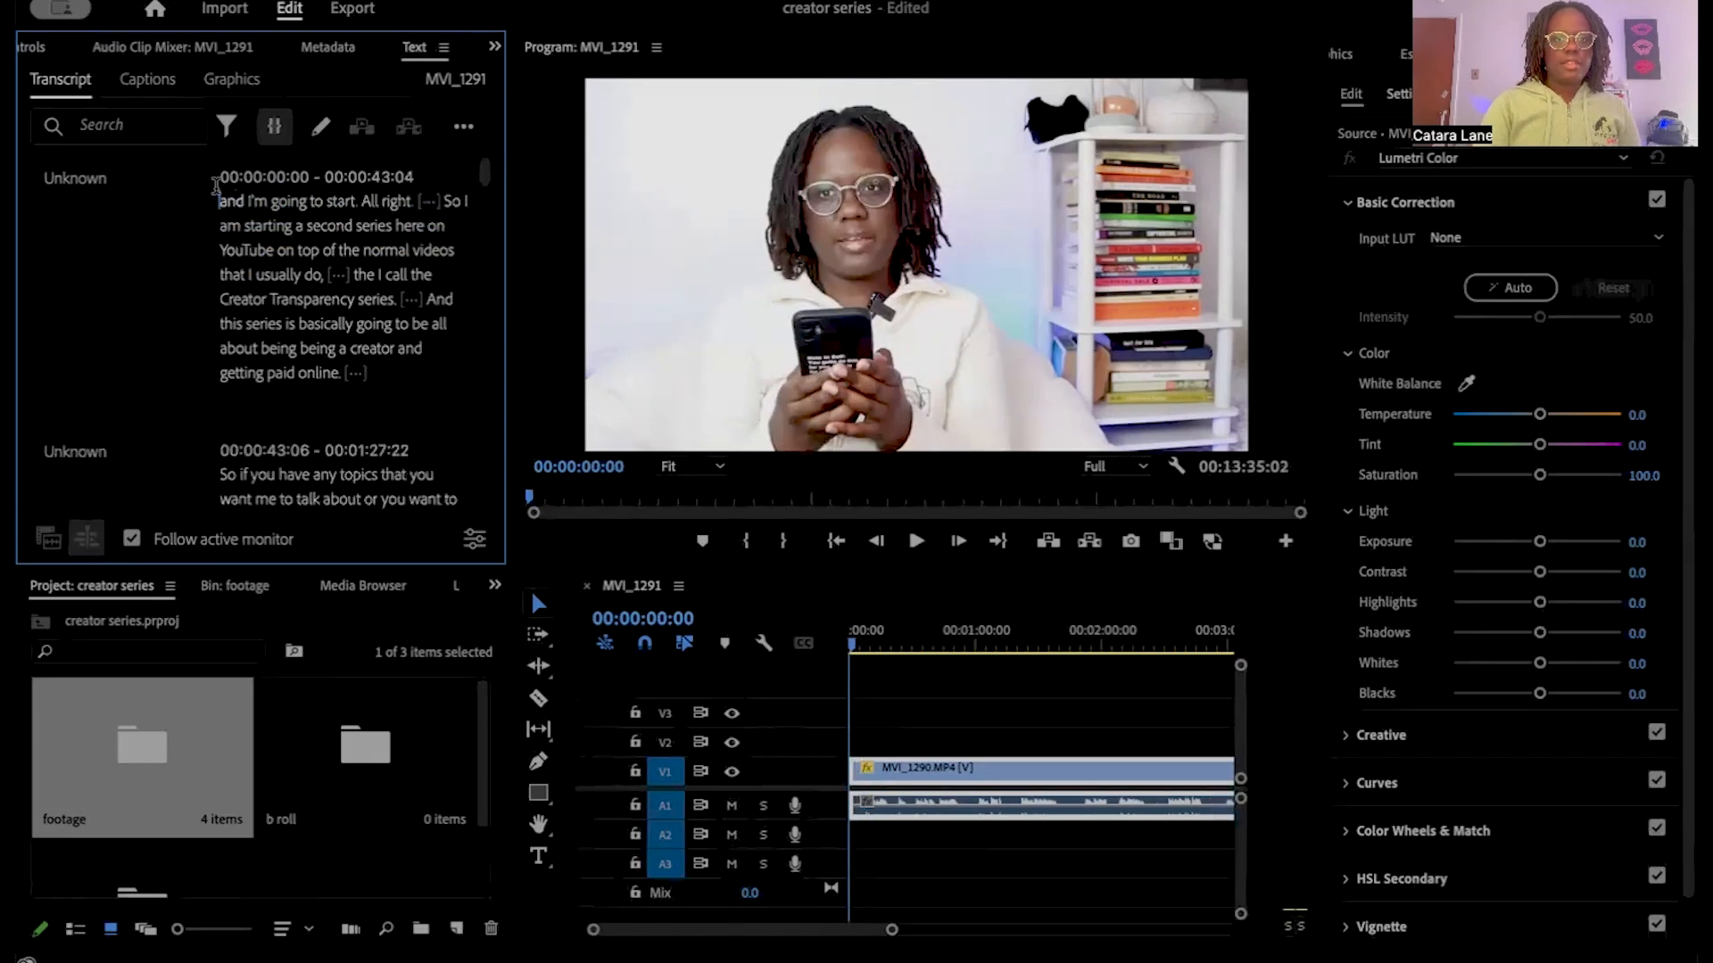
Step: Delete the leftover 'and I'm going to start' passage and play back the trimmed clip
{"action": "left_click", "coordinate": [426, 200], "text": "shift"}
{"action": "key", "text": "Delete"}
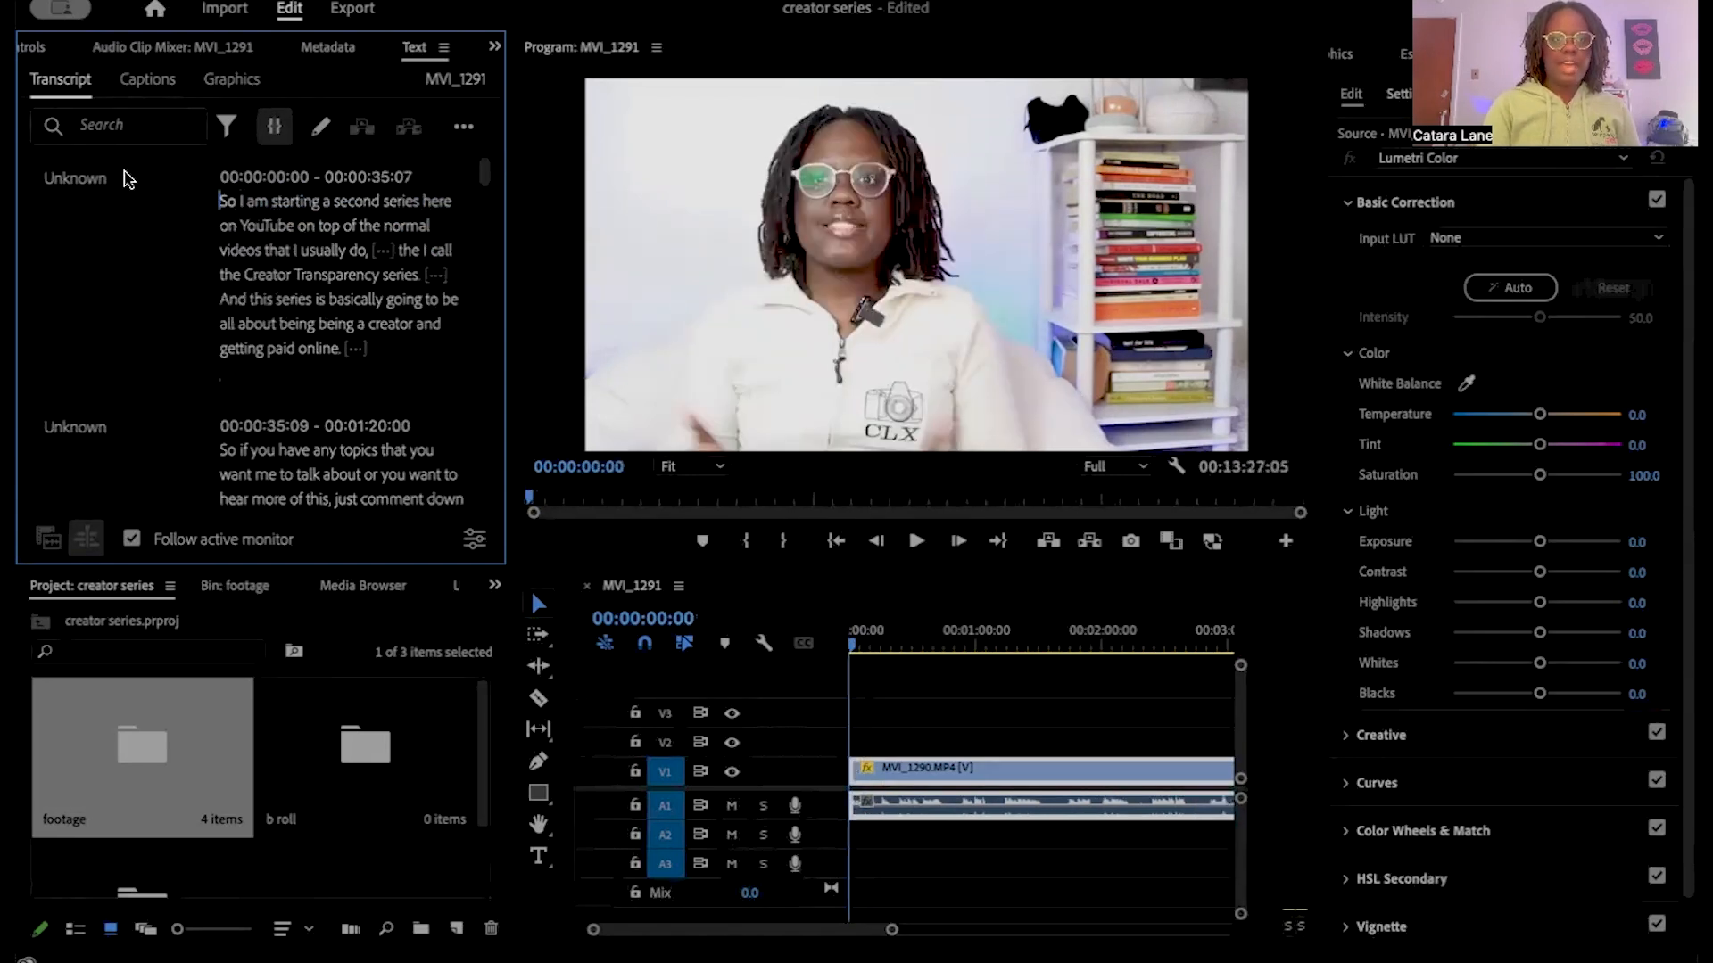
{"action": "left_click_drag", "start_coordinate": [221, 201], "coordinate": [358, 203]}
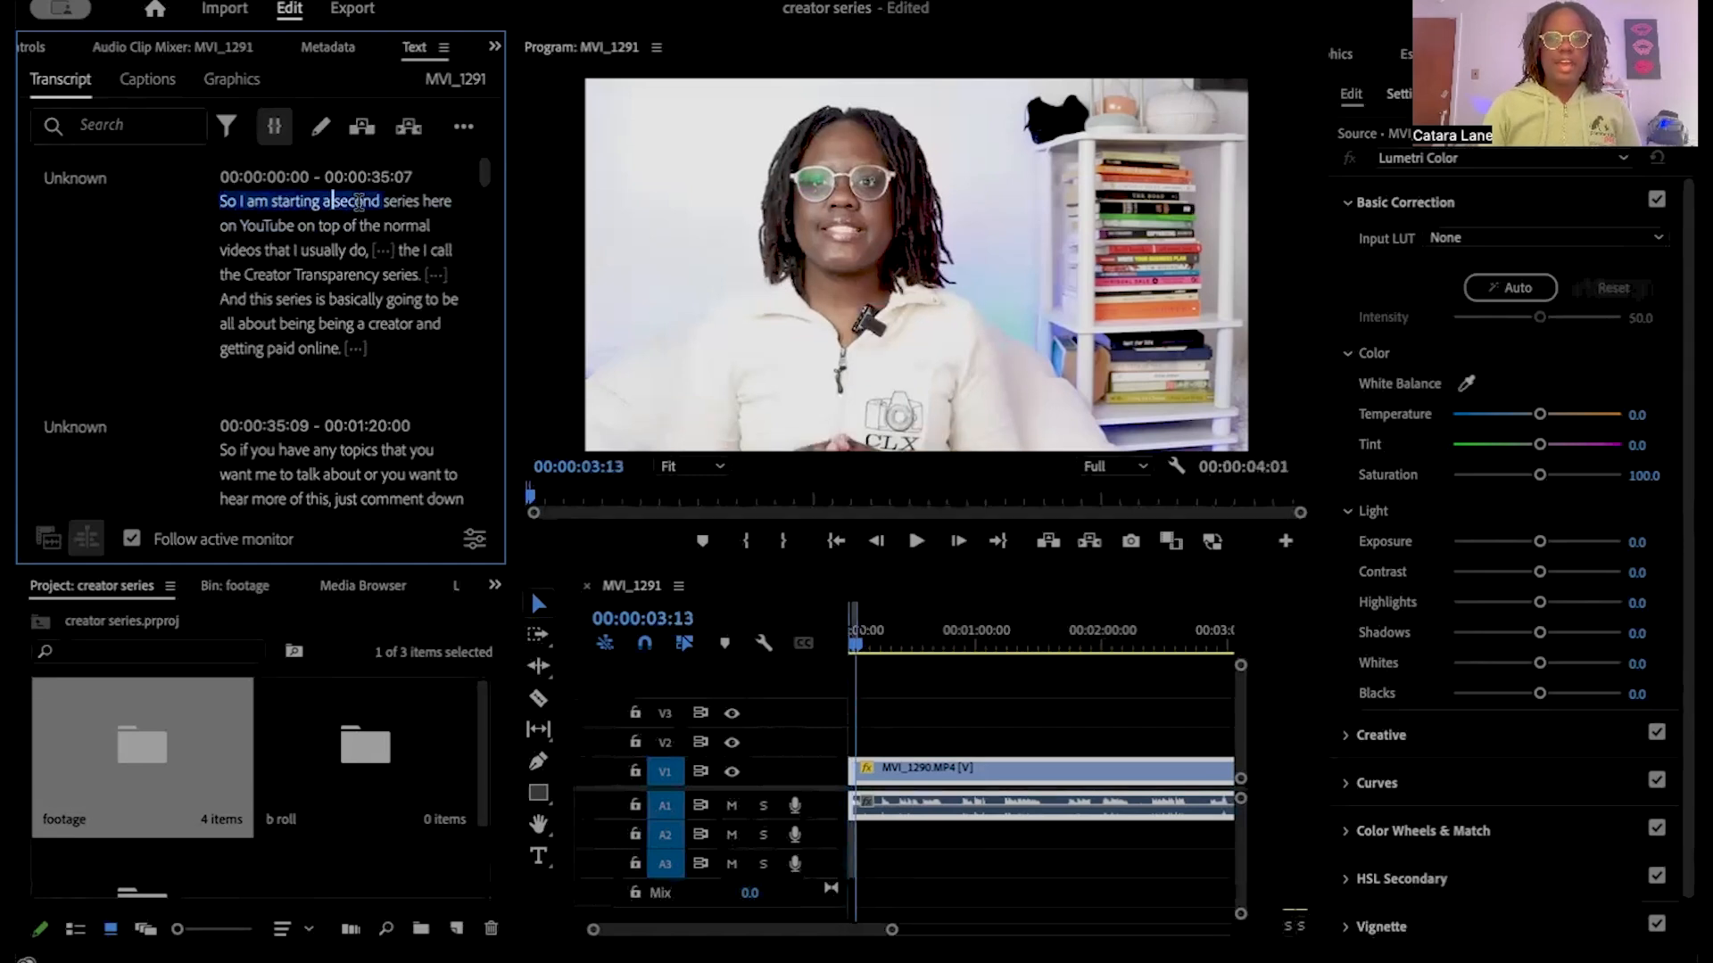
{"action": "left_click", "coordinate": [221, 200]}
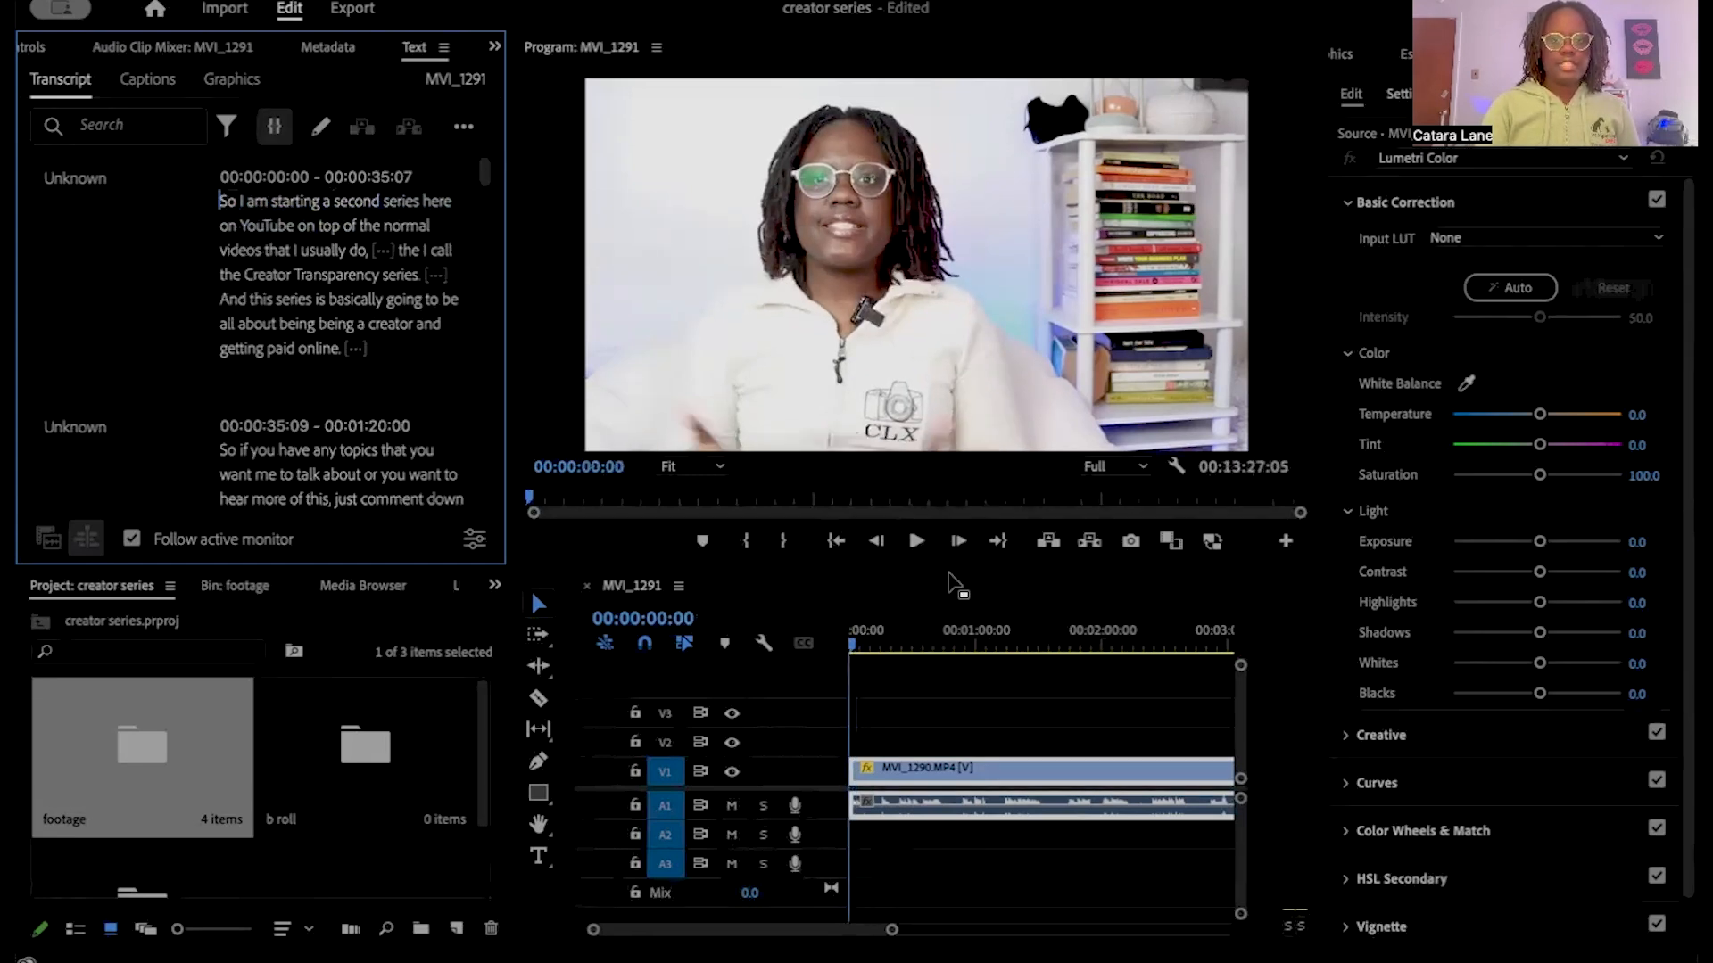
{"action": "left_click", "coordinate": [916, 541]}
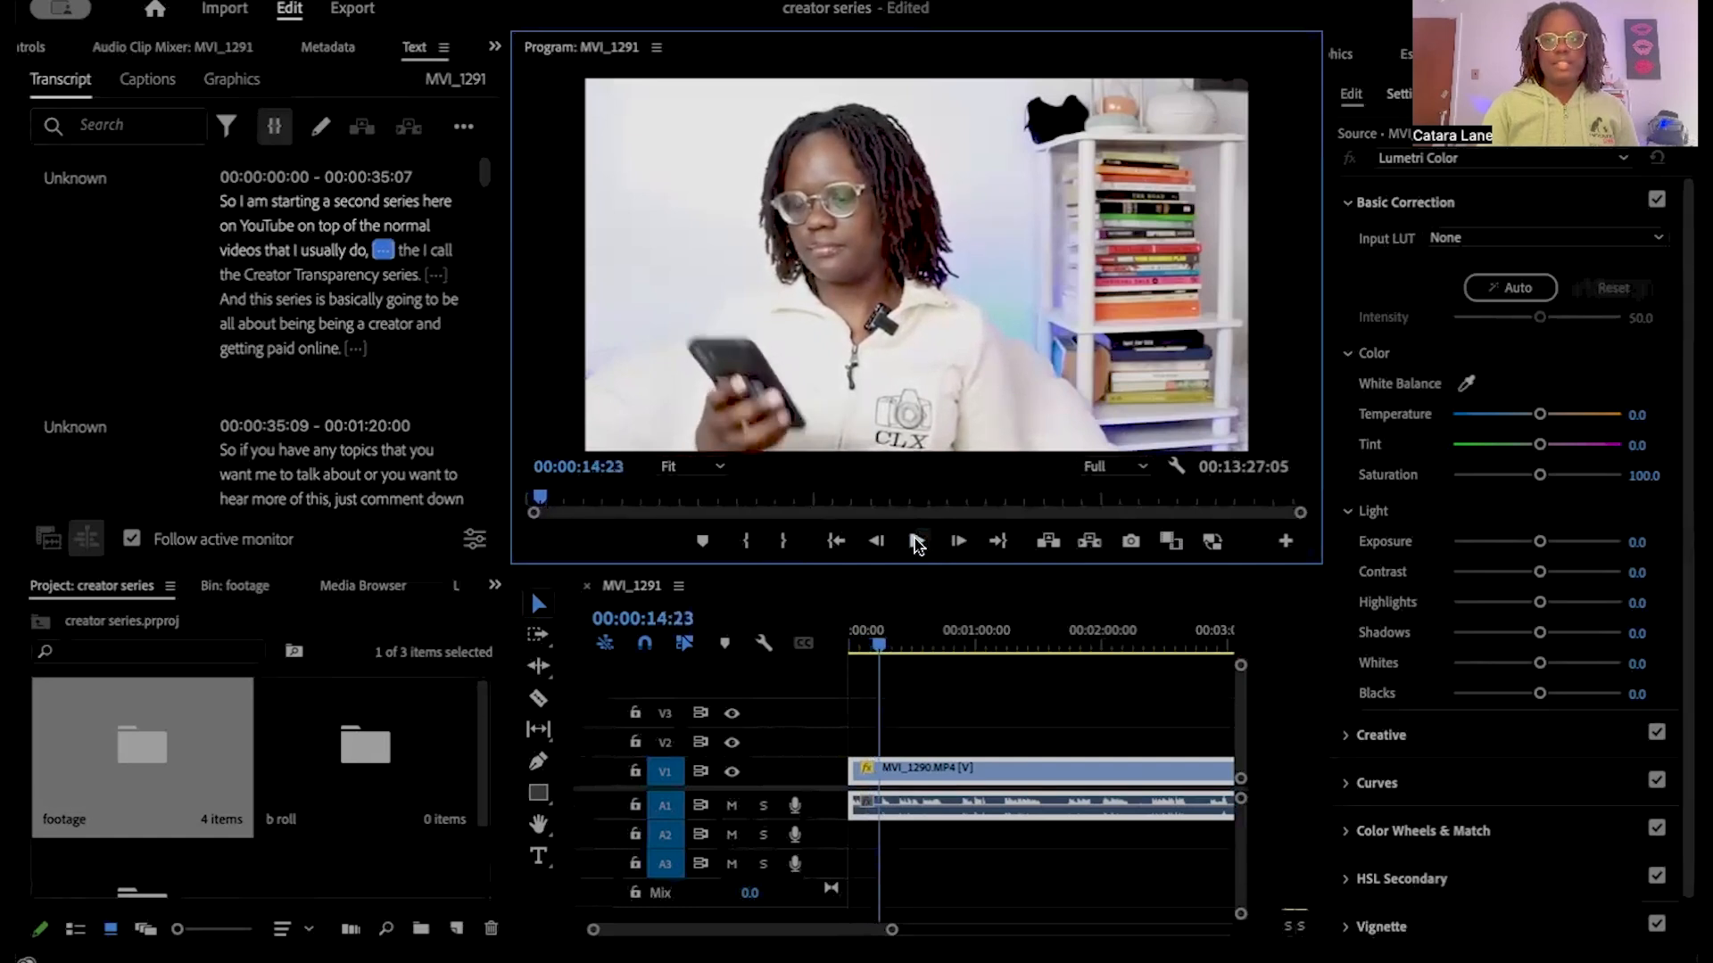
Step: Delete the pause after 'usually do' from the transcript and play across the cut
{"action": "left_click", "coordinate": [916, 546]}
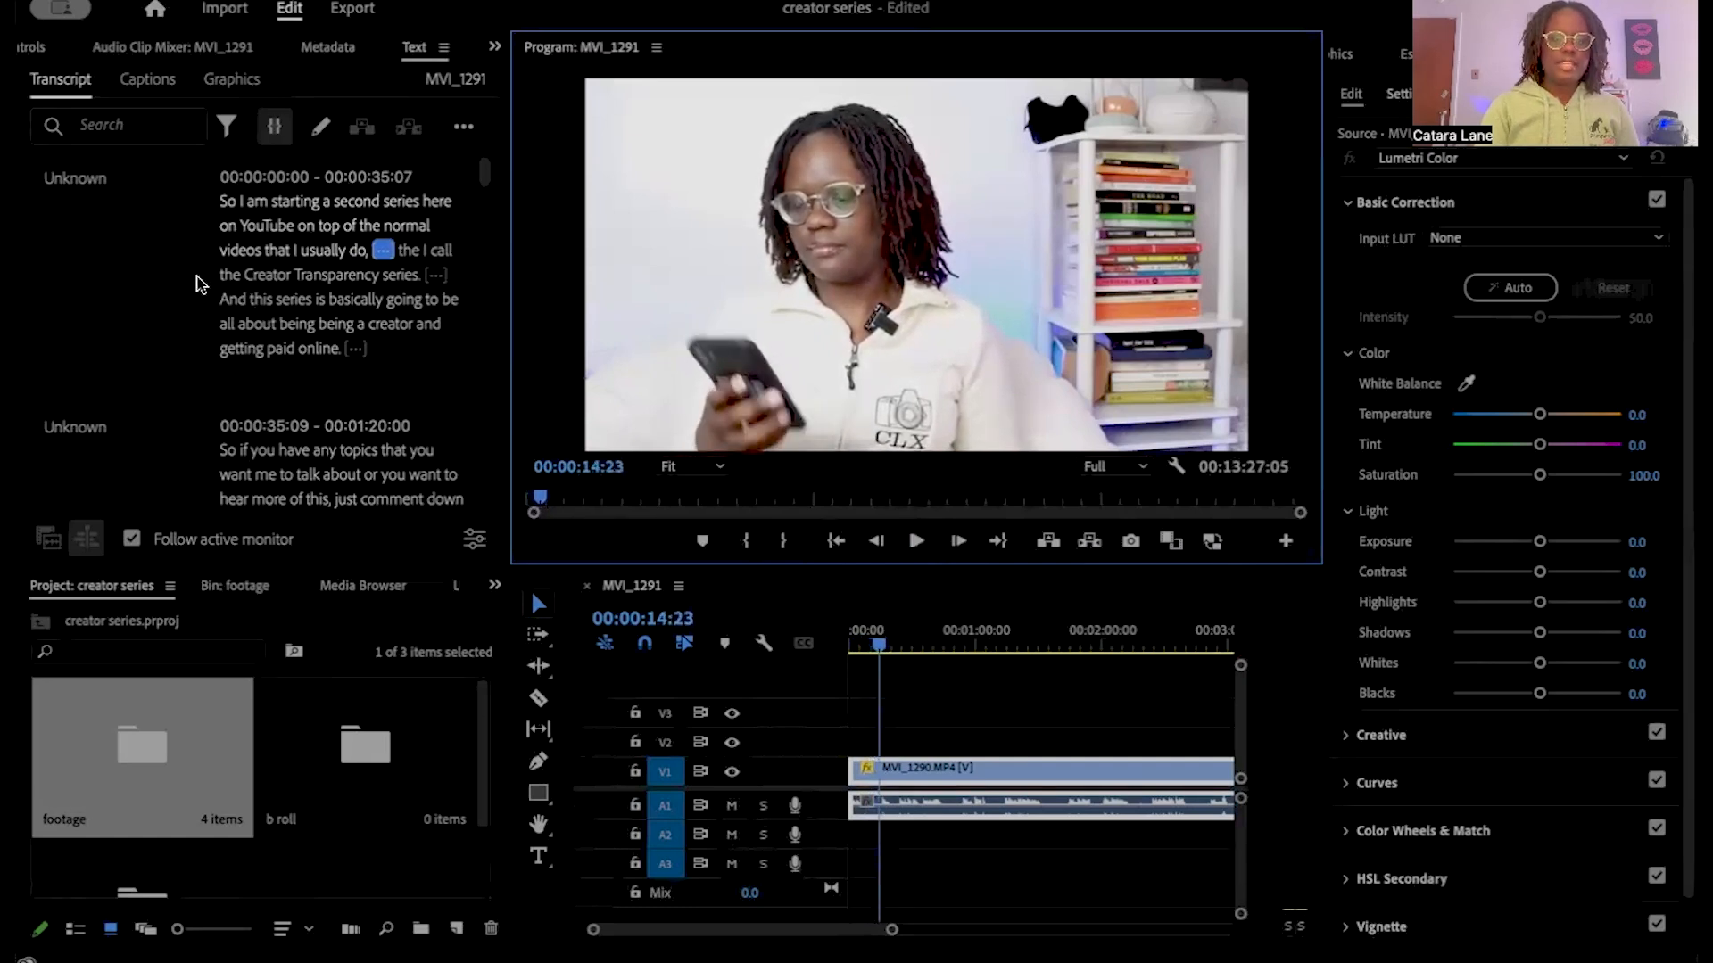
{"action": "left_click", "coordinate": [381, 250]}
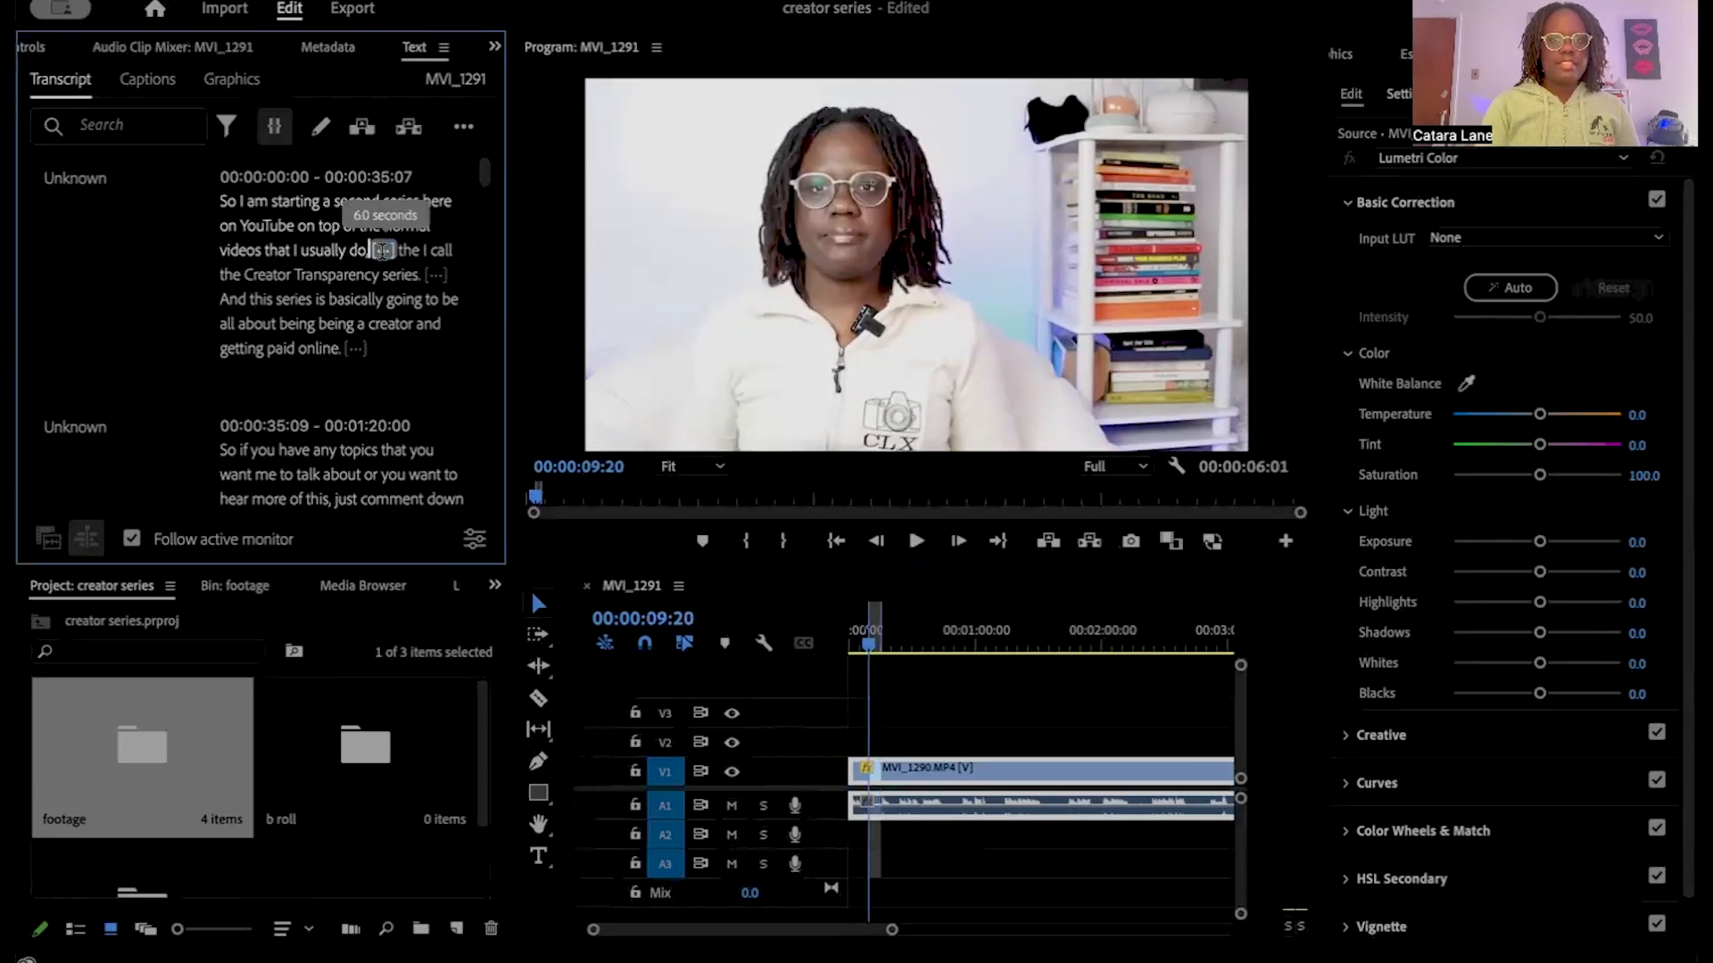
{"action": "key", "text": "Delete"}
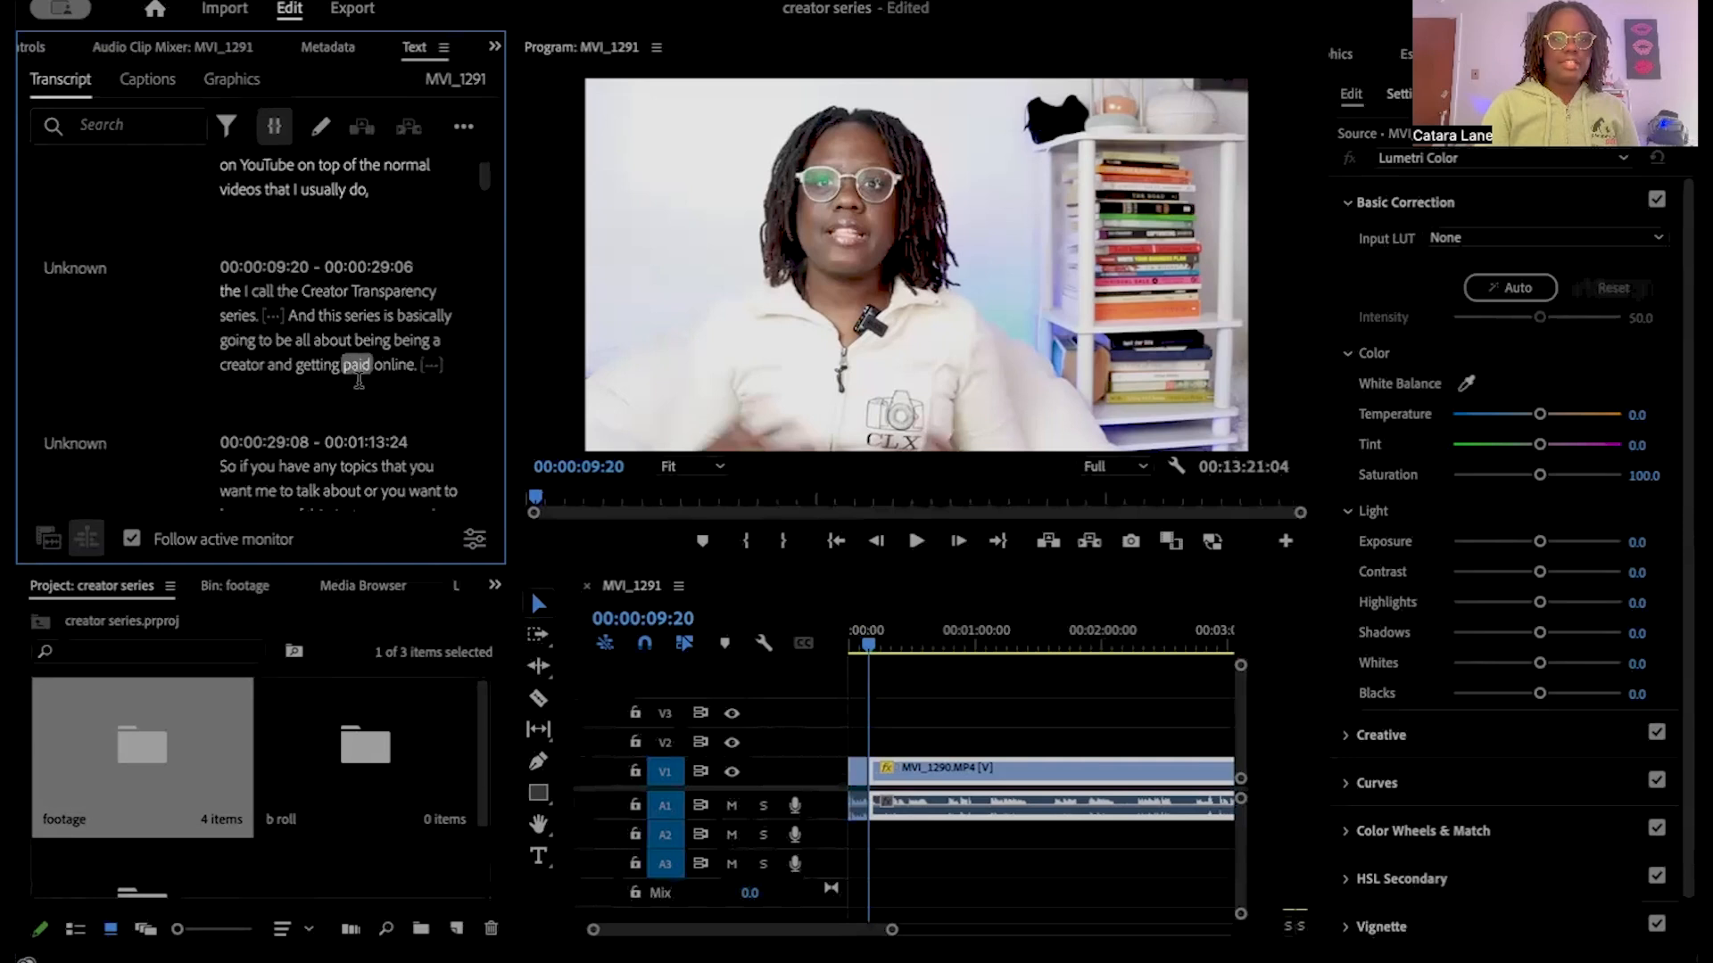
{"action": "left_click", "coordinate": [913, 541]}
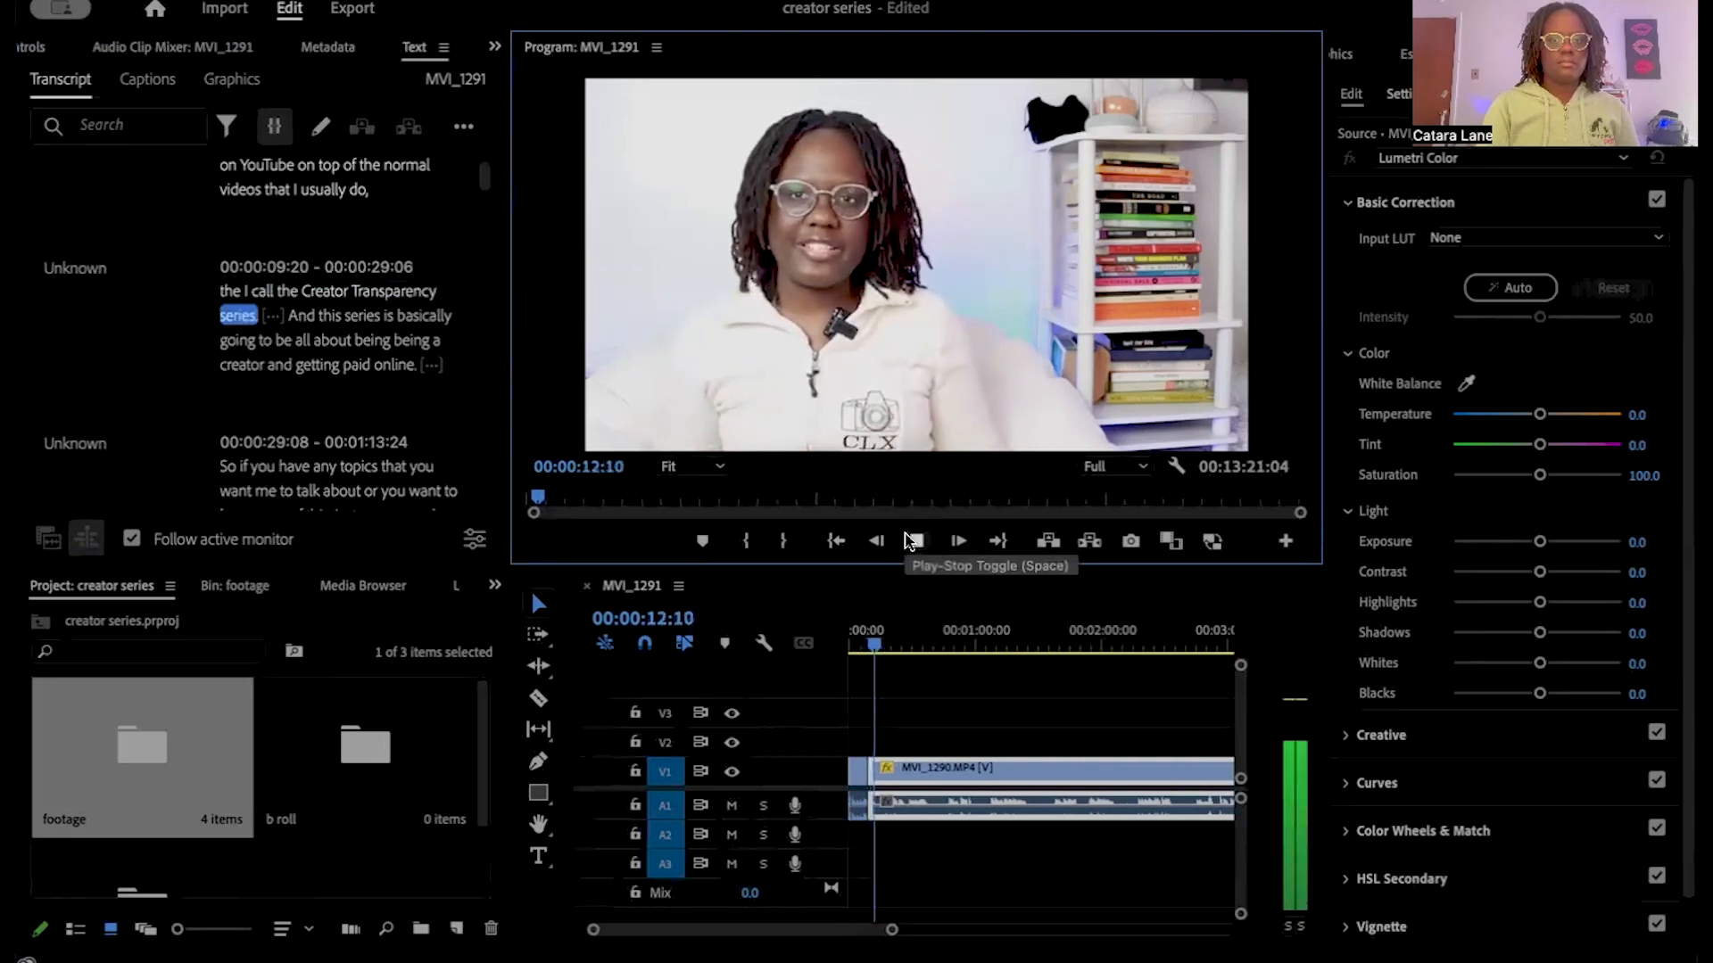
{"action": "left_click", "coordinate": [906, 541]}
Step: Split the transcript at 'And this series' and delete the duplicated word 'being'
{"action": "left_click", "coordinate": [269, 315]}
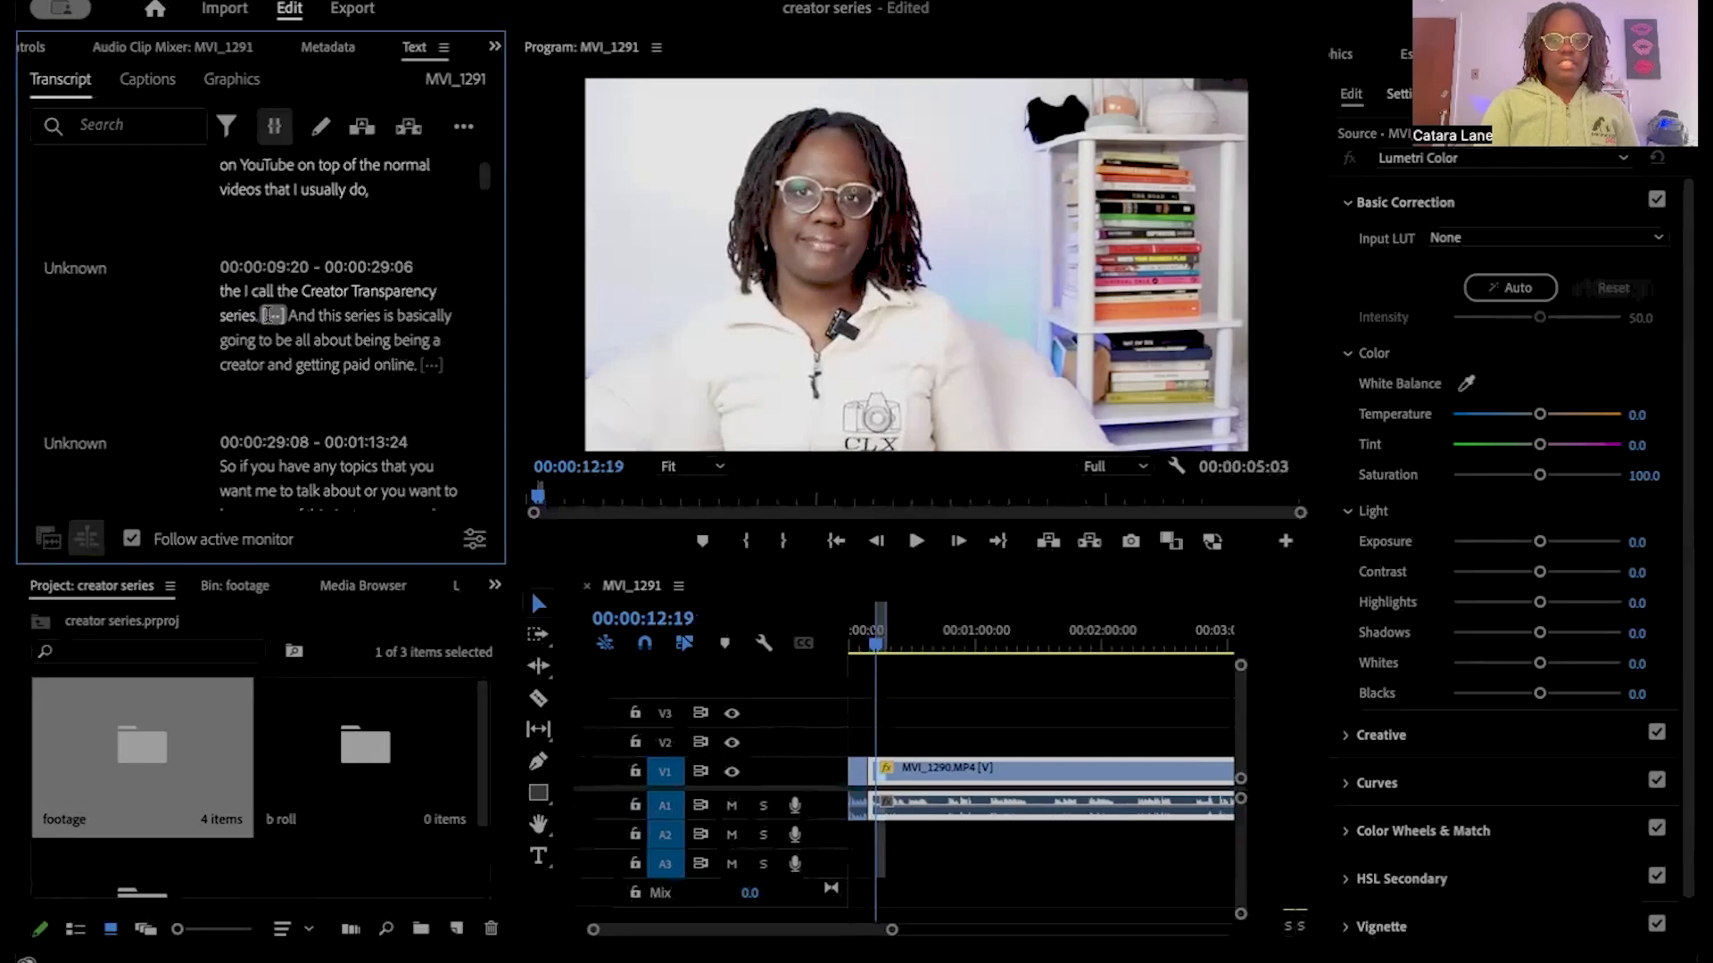
{"action": "left_click", "coordinate": [408, 125]}
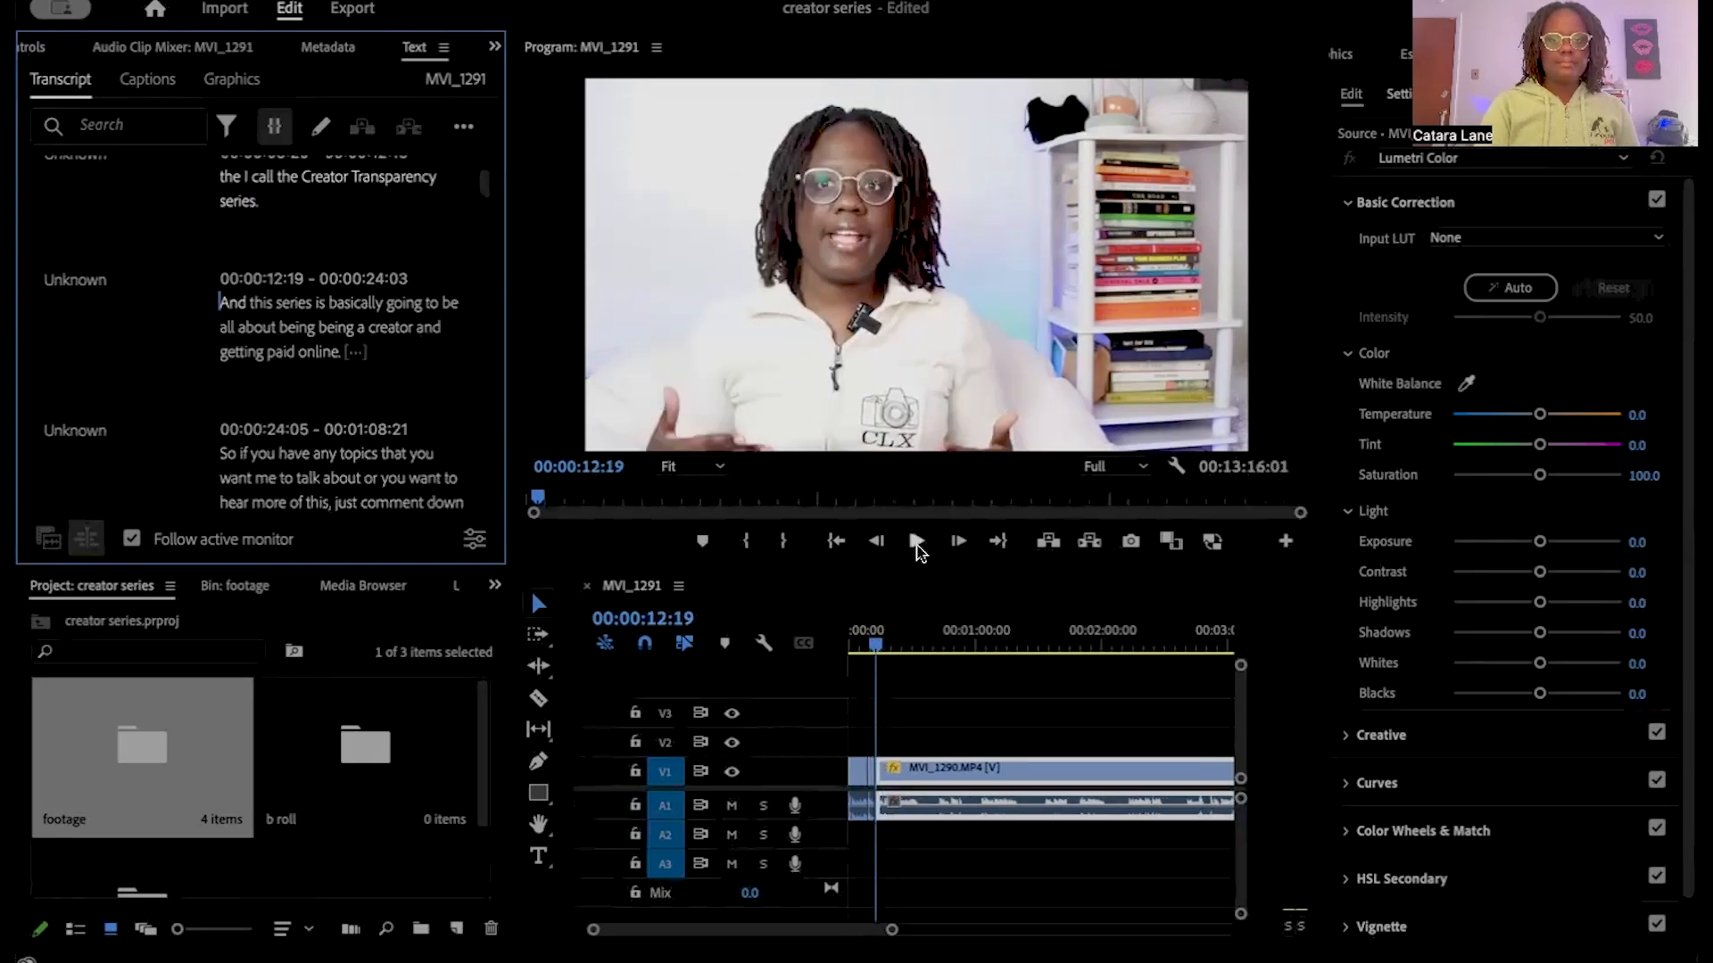
{"action": "left_click", "coordinate": [917, 546]}
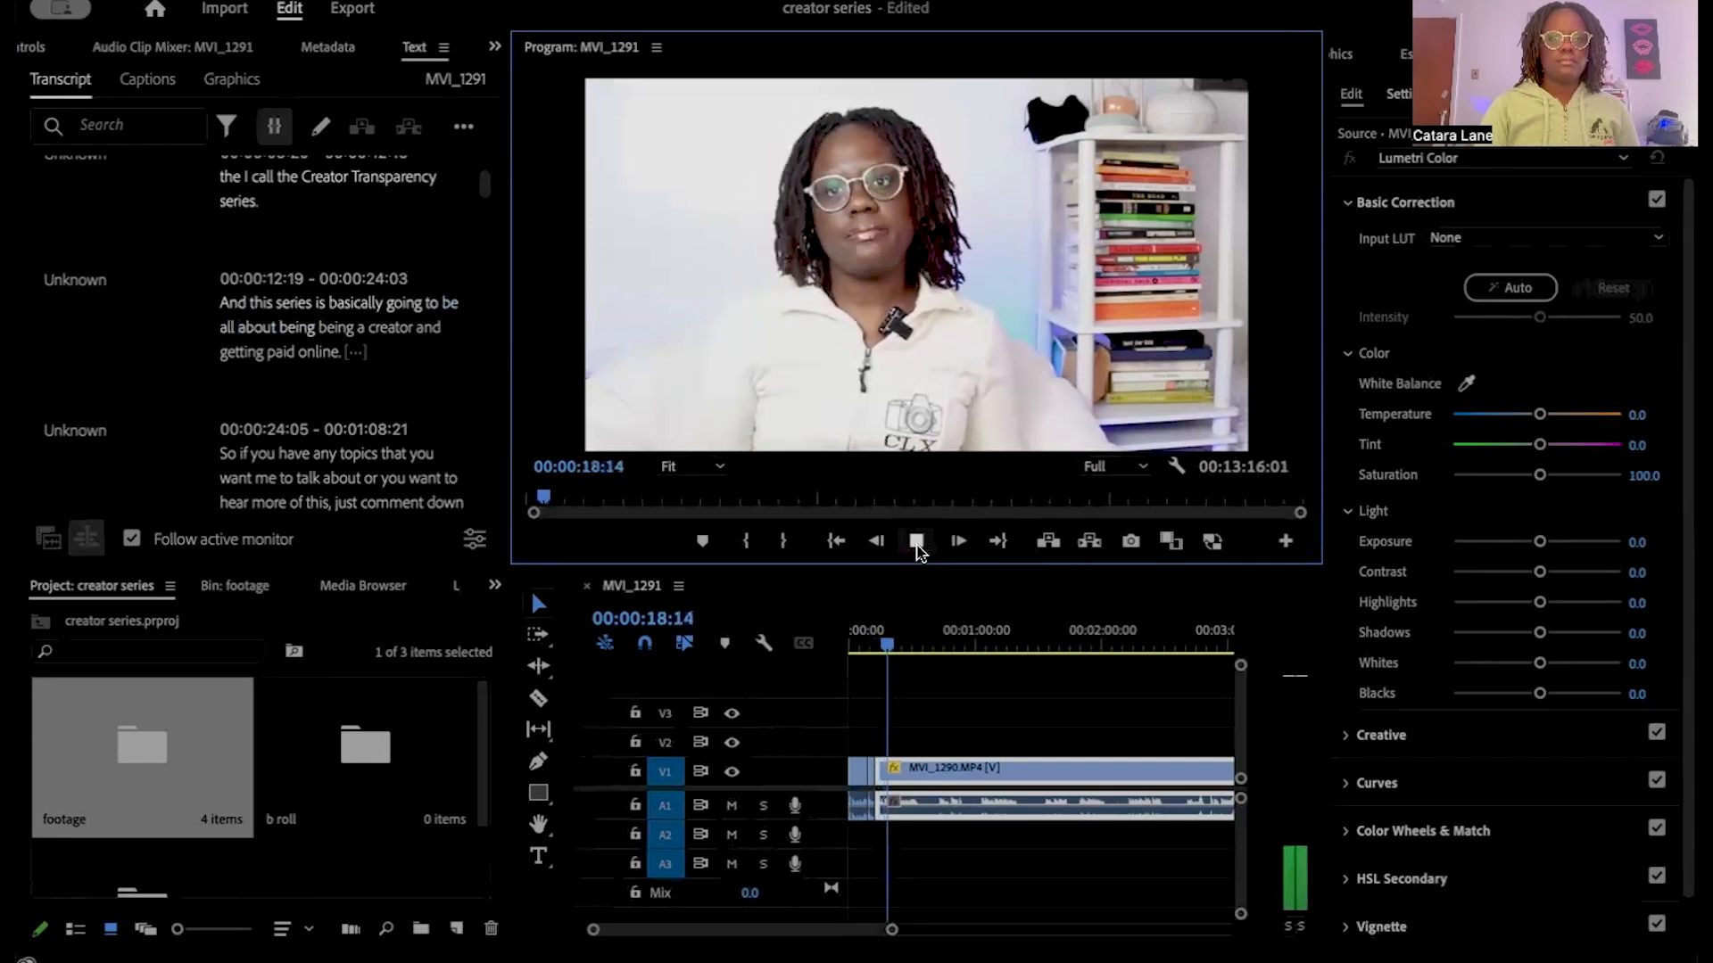
{"action": "left_click", "coordinate": [917, 542]}
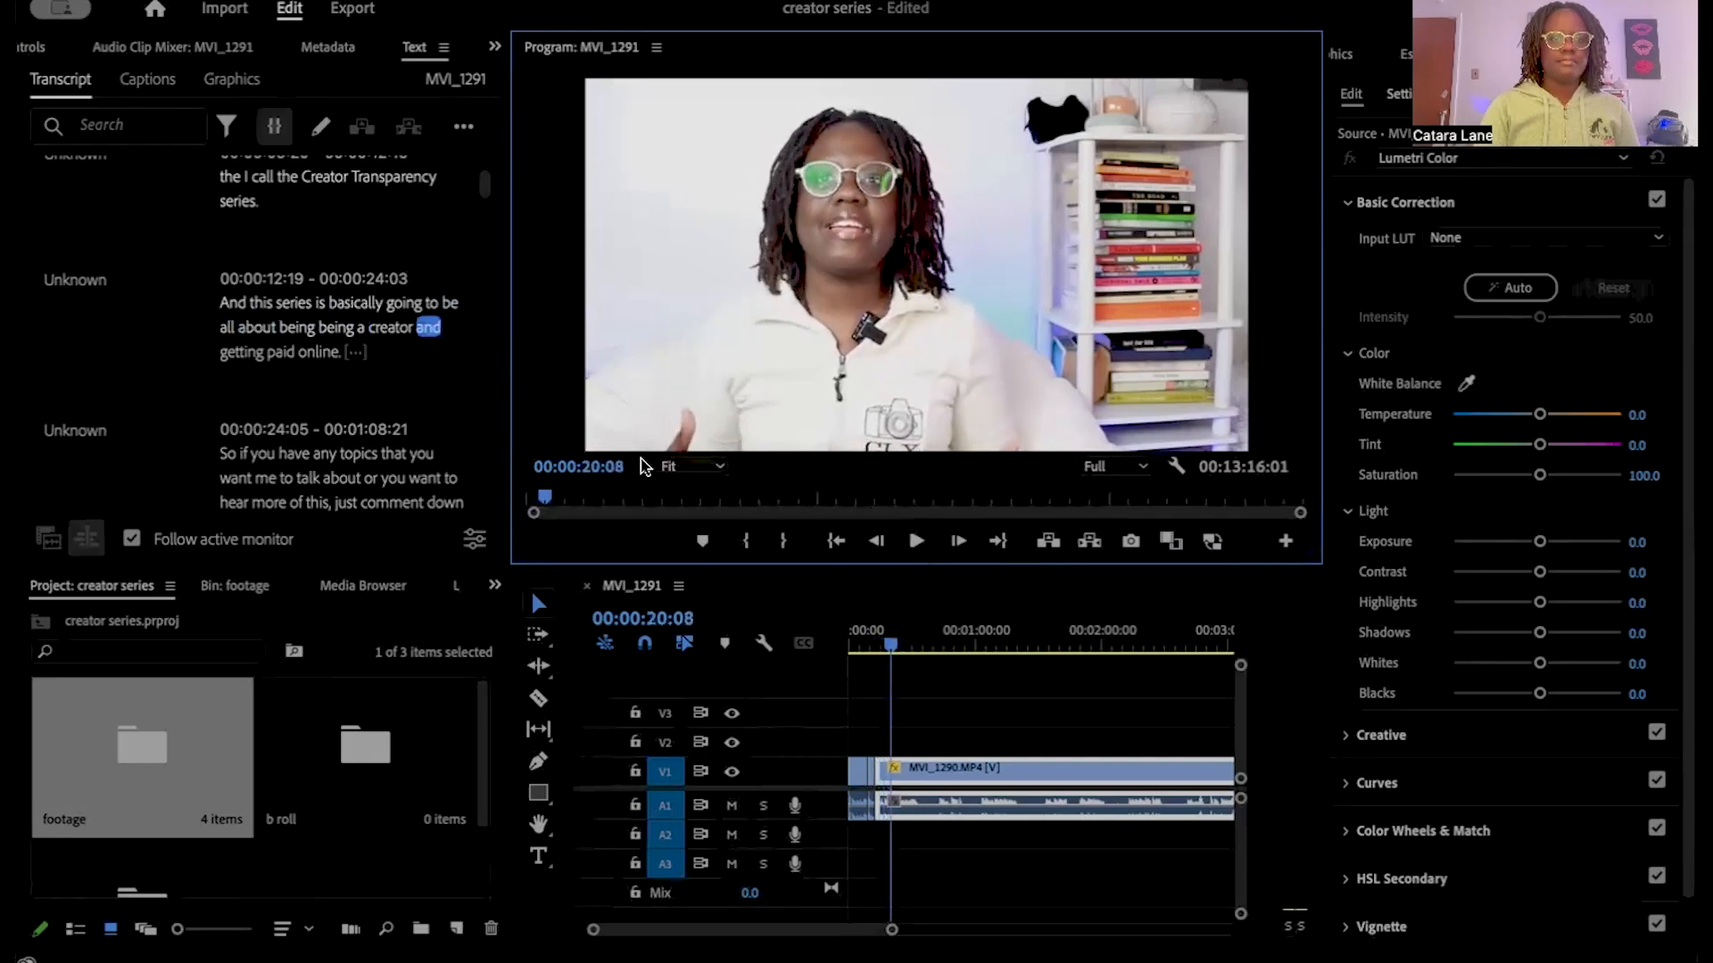
{"action": "left_click", "coordinate": [313, 325]}
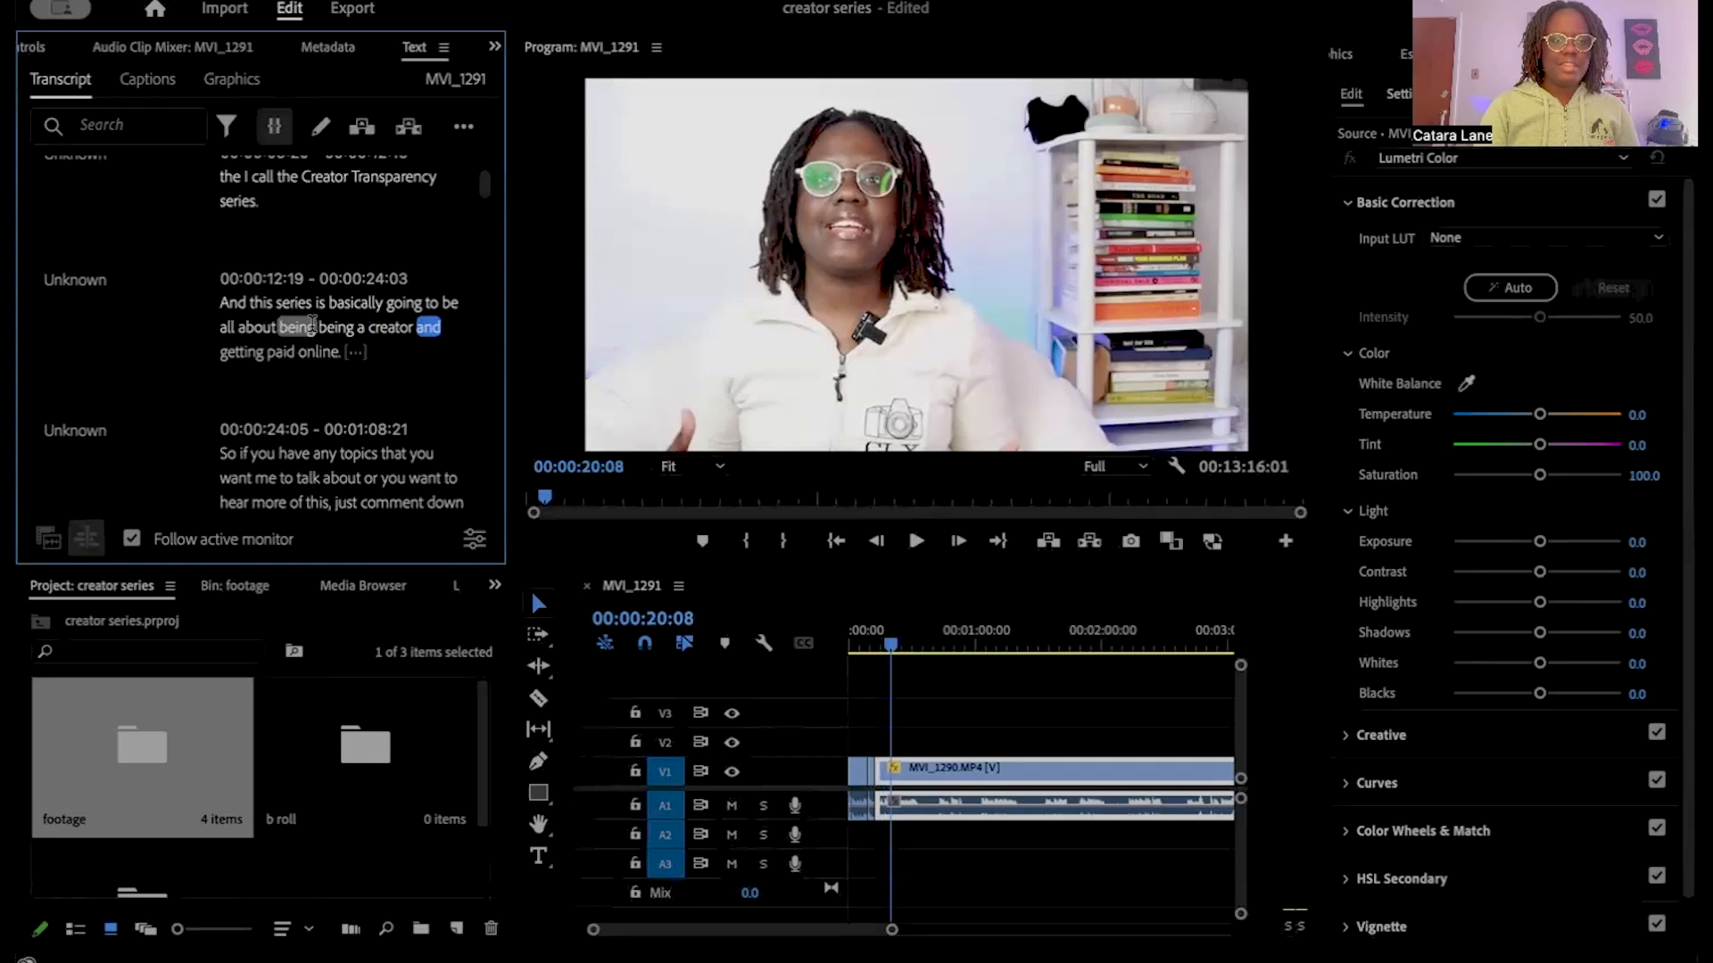
{"action": "key", "text": "Delete"}
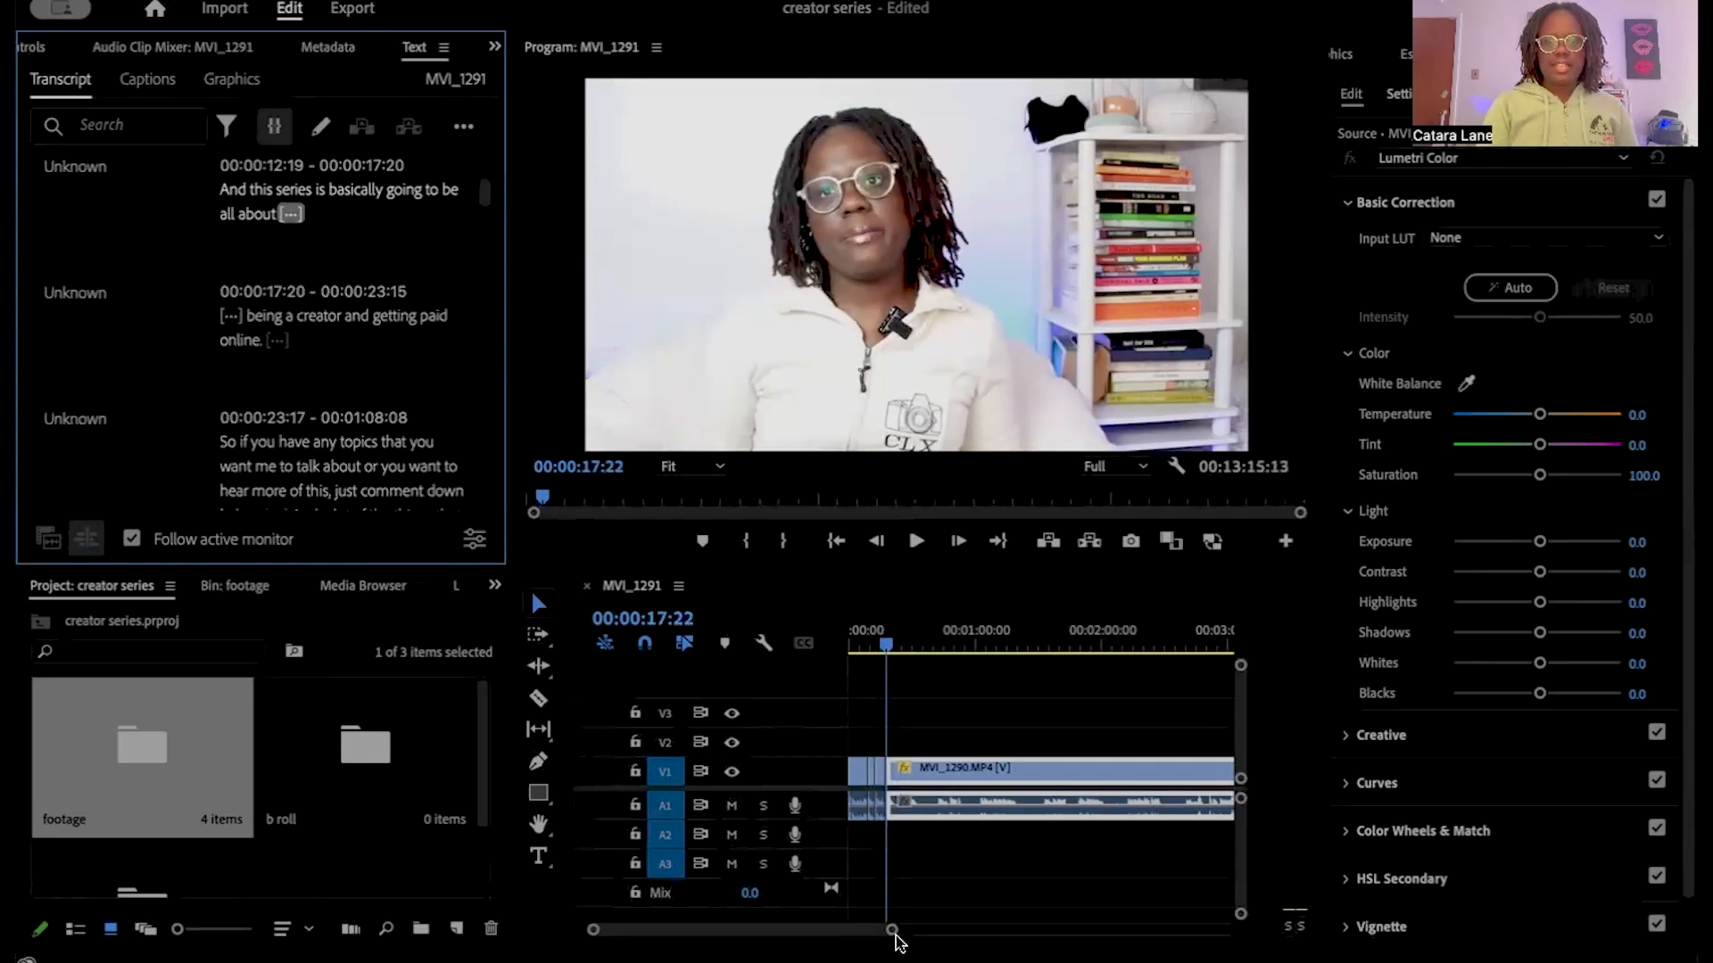
Step: Zoom into the timeline and return the playhead to 00:00:00:00
{"action": "left_click_drag", "start_coordinate": [893, 934], "coordinate": [866, 935]}
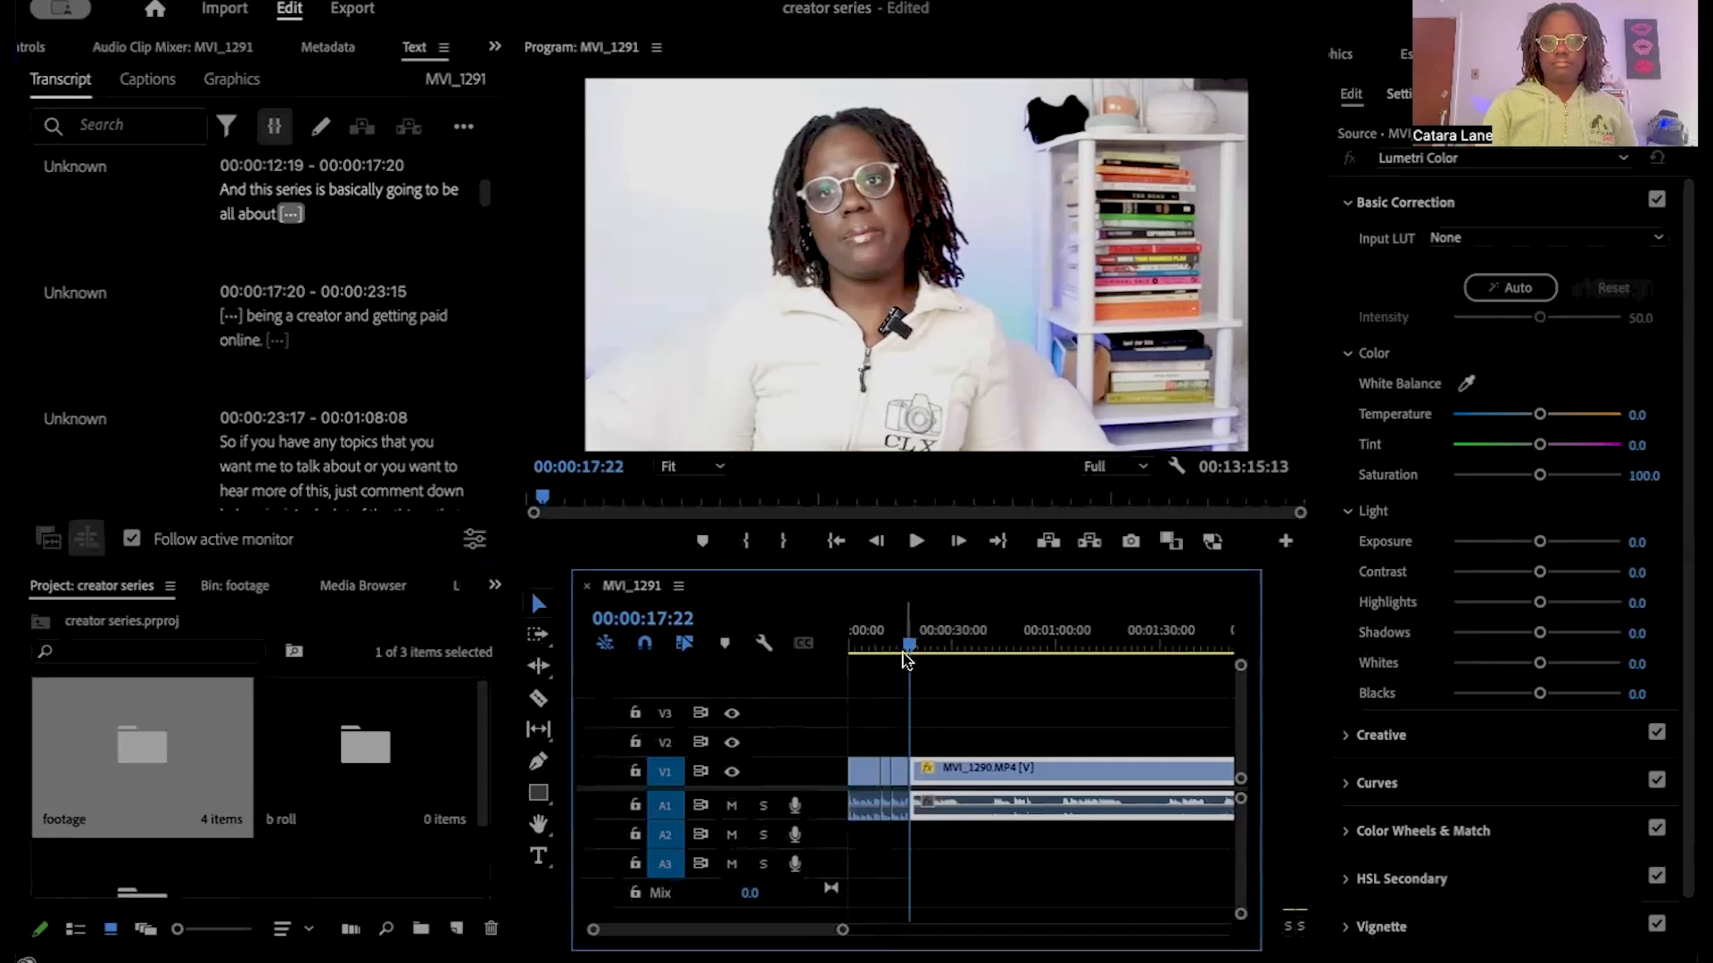
{"action": "key", "text": "Home"}
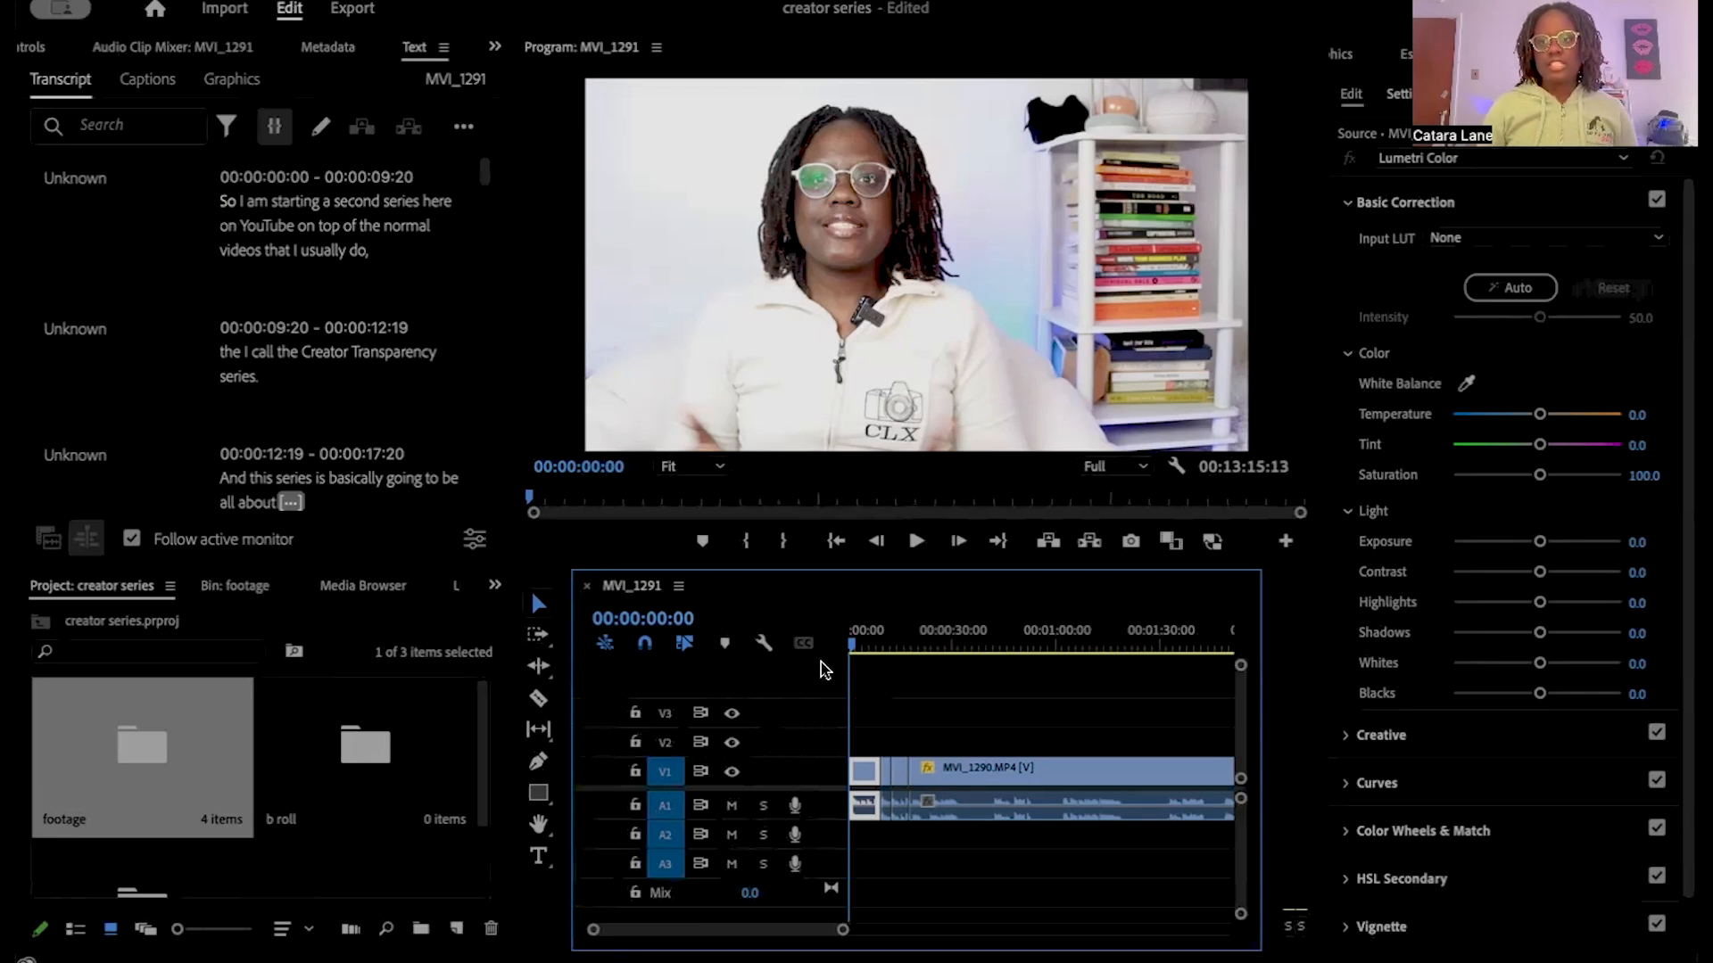
Step: Try Exposure, Contrast, Highlights and Whites in Lumetri Basic Correction, resetting them to 0.0
{"action": "left_click", "coordinate": [1511, 128]}
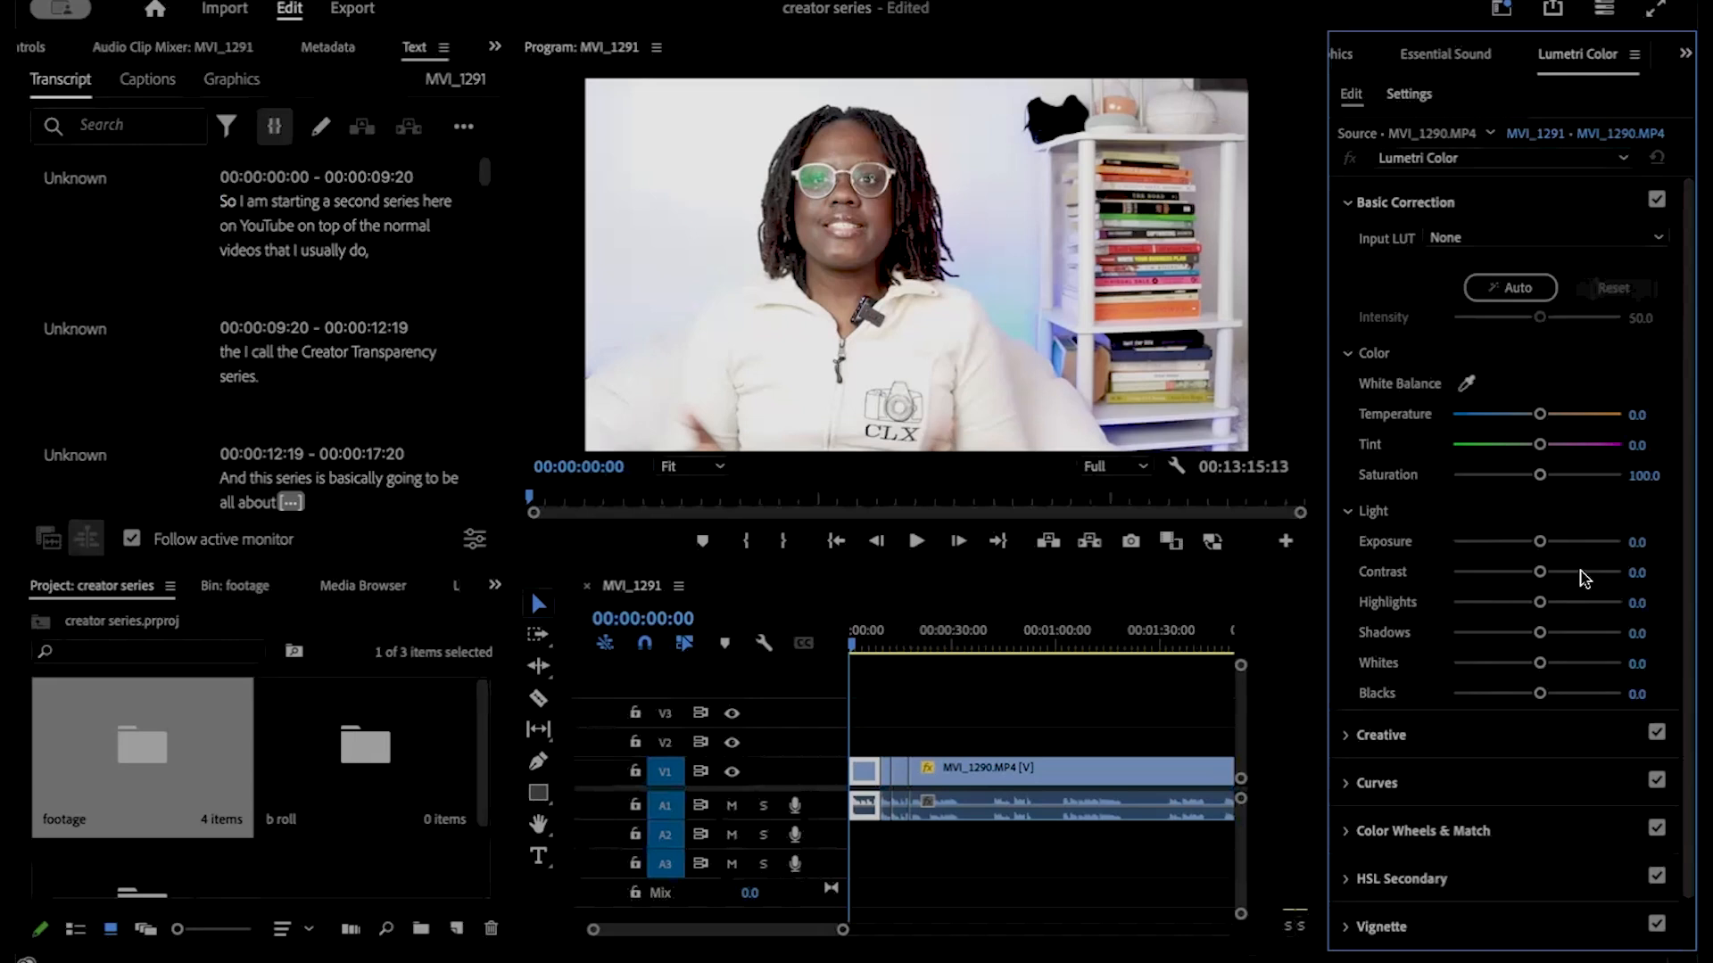
{"action": "scroll", "coordinate": [1510, 496], "scroll_direction": "down", "scroll_amount": 1}
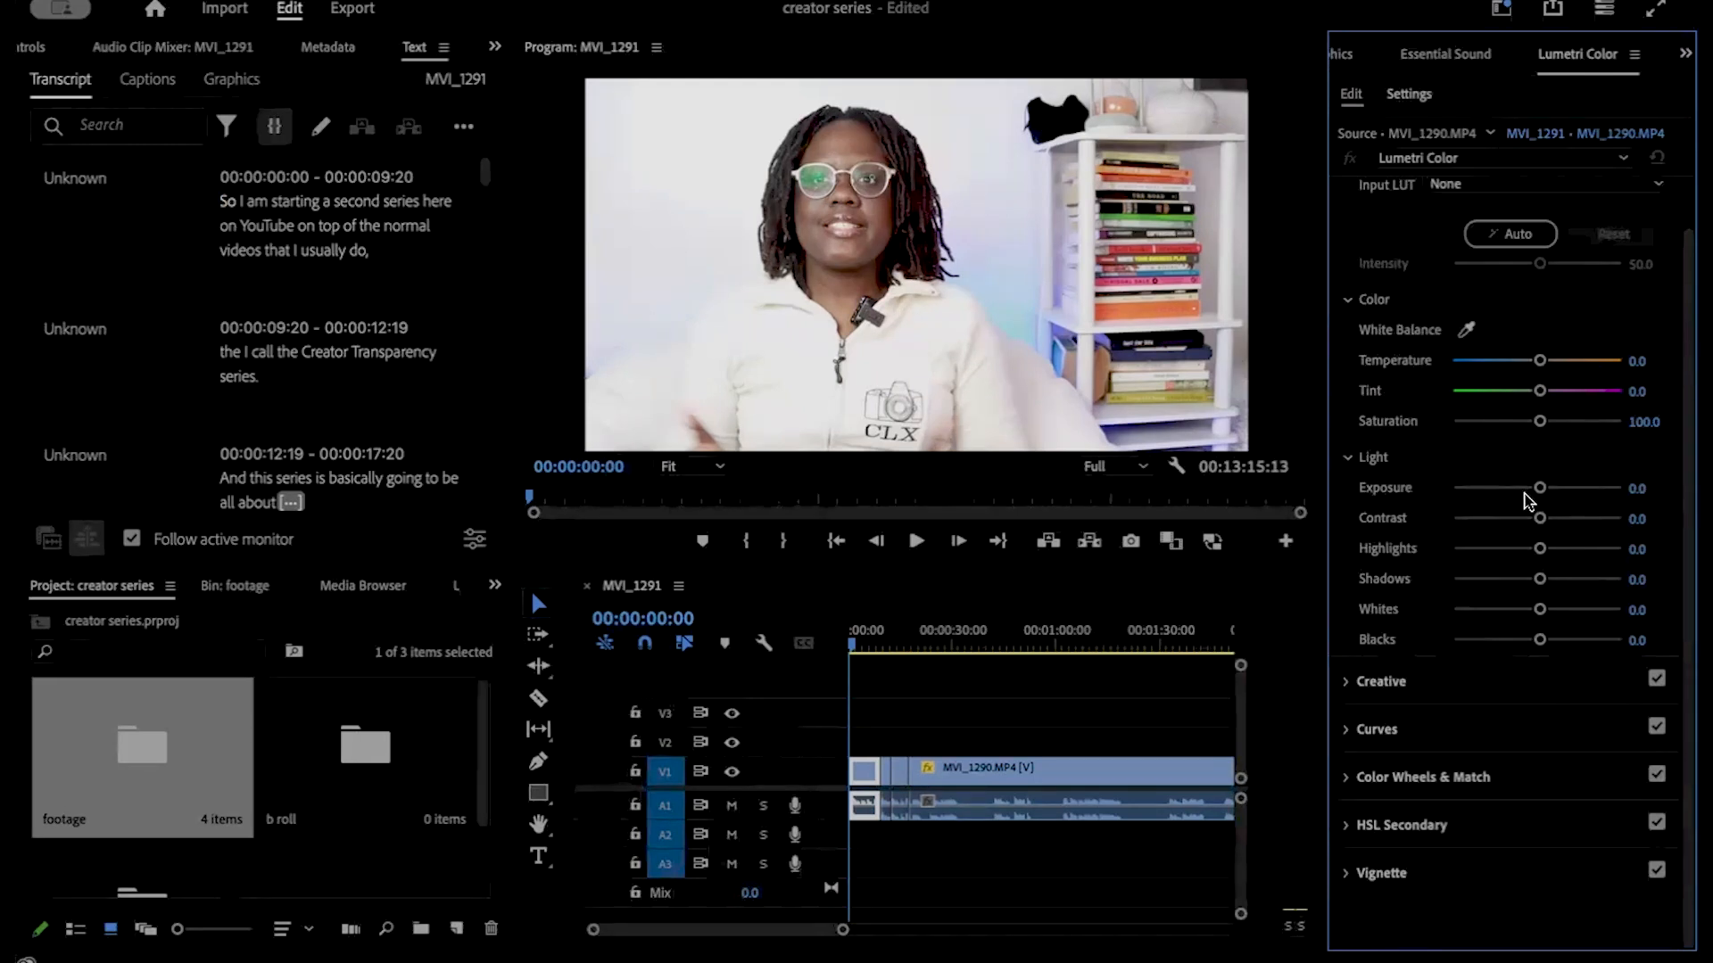
{"action": "left_click_drag", "start_coordinate": [1540, 489], "coordinate": [1543, 495]}
{"action": "double_click", "coordinate": [1543, 493]}
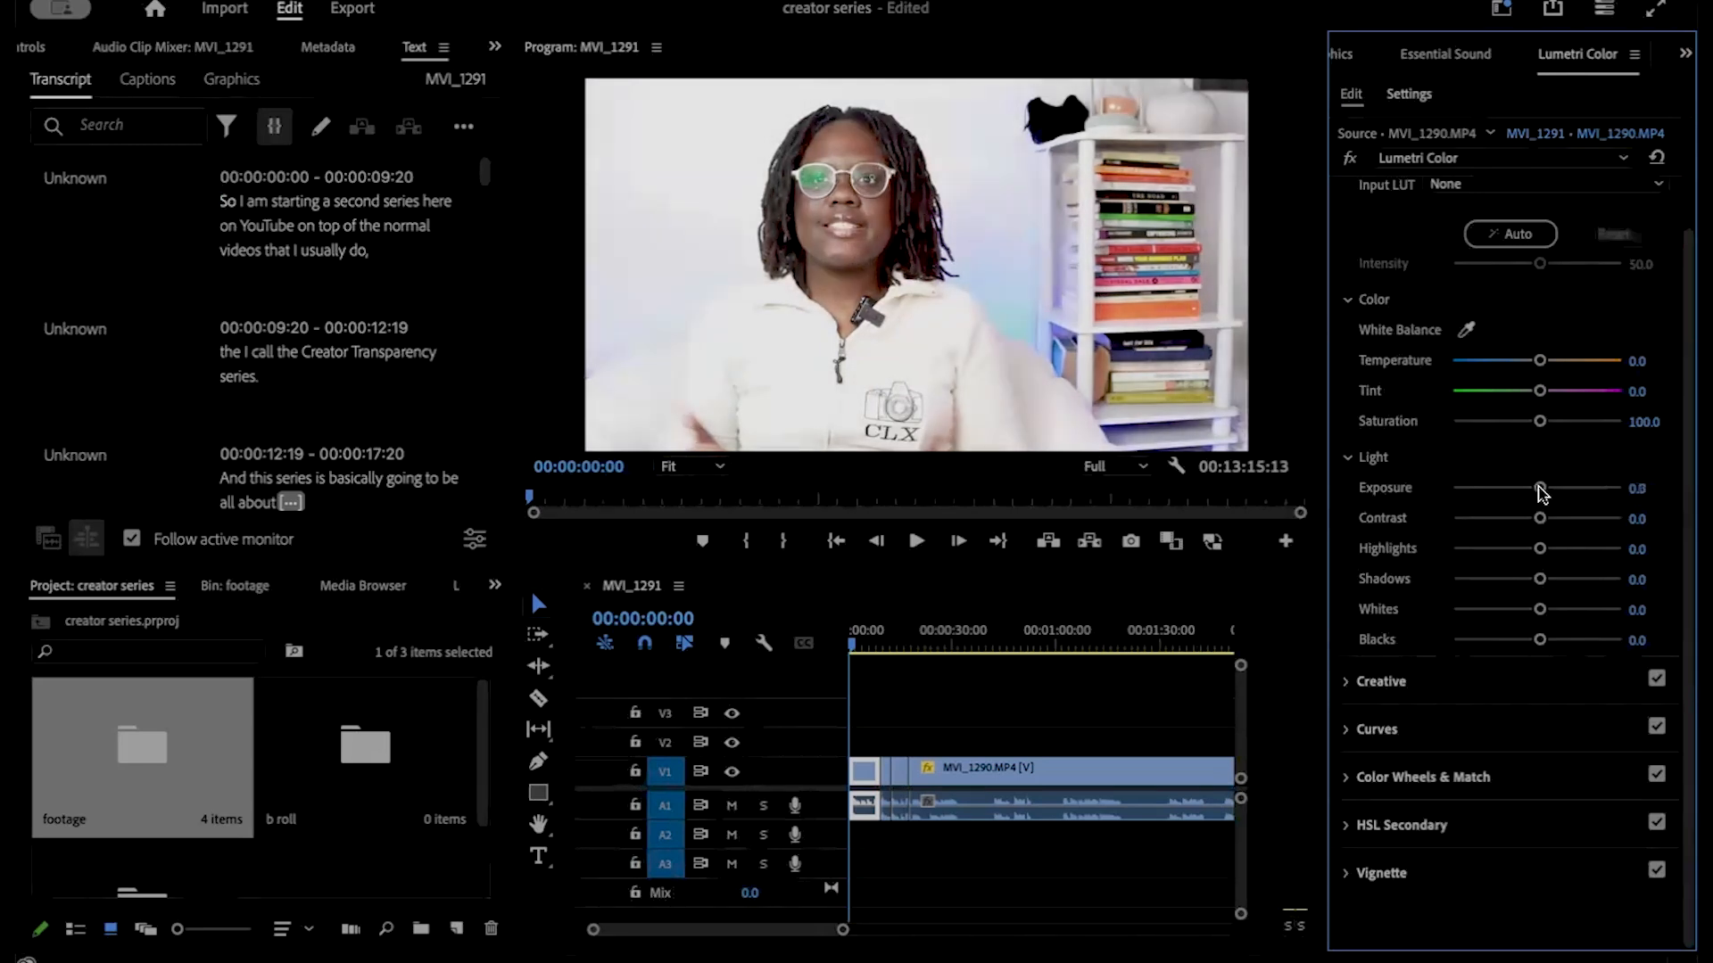
{"action": "mouse_move", "coordinate": [1540, 520]}
{"action": "left_mouse_down"}
{"action": "mouse_move", "coordinate": [1505, 530]}
{"action": "mouse_move", "coordinate": [1544, 529]}
{"action": "left_mouse_up"}
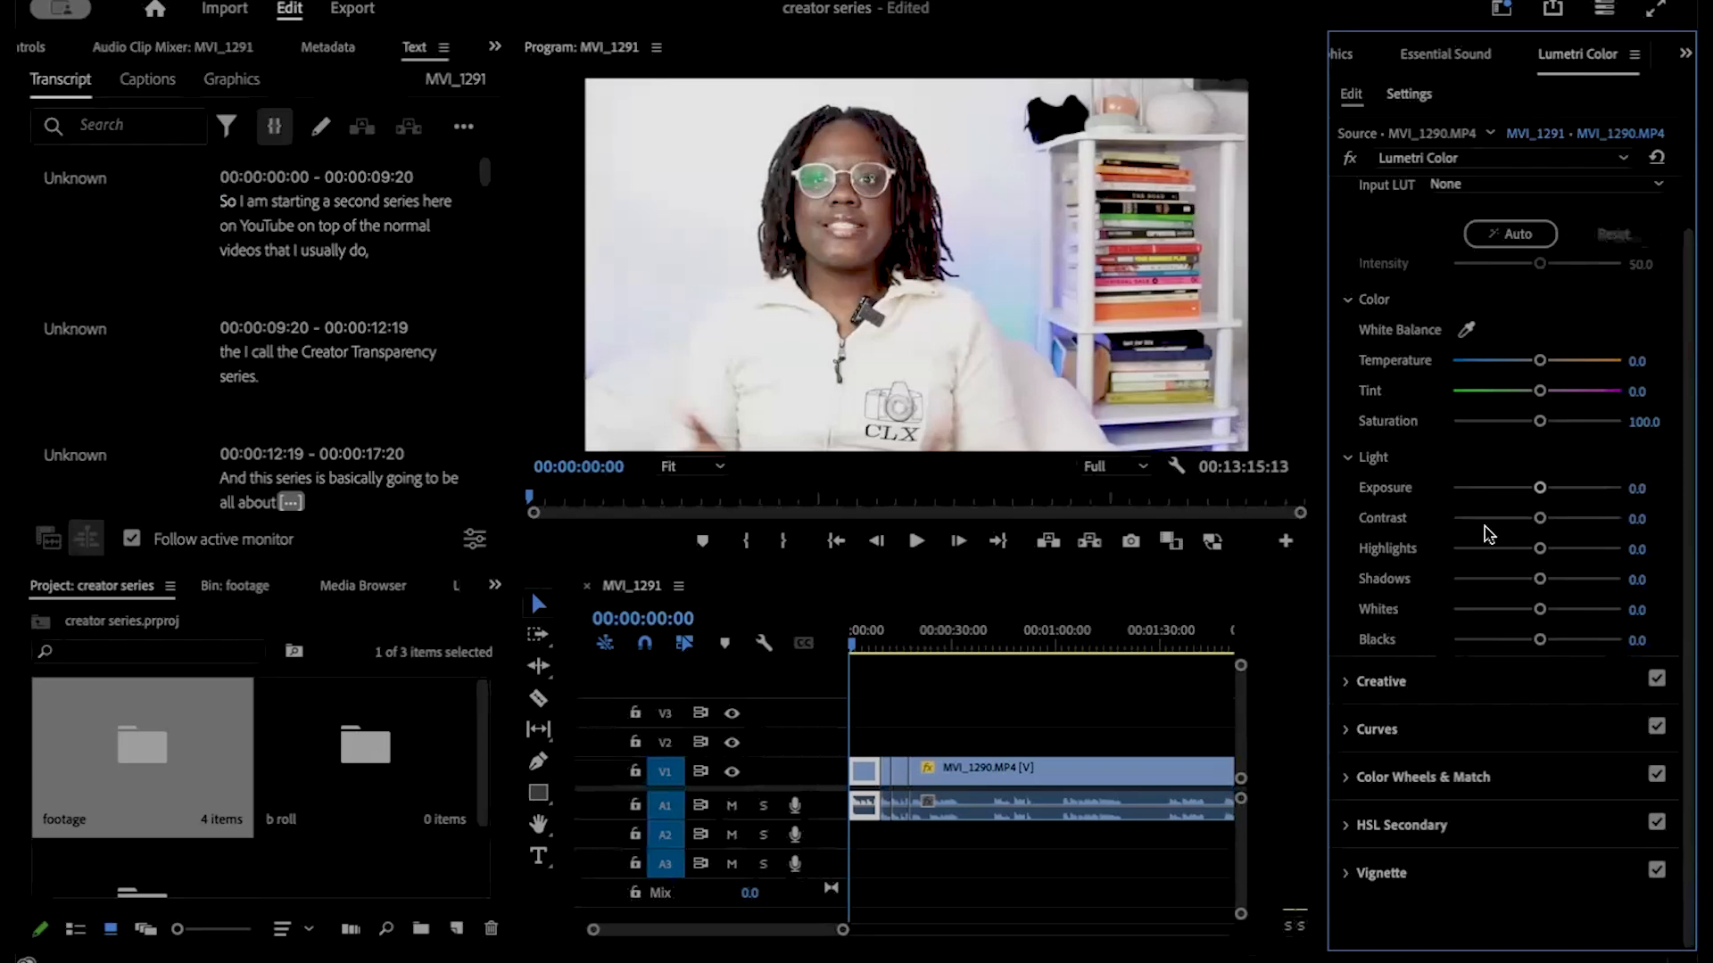
{"action": "mouse_move", "coordinate": [1540, 548]}
{"action": "left_mouse_down"}
{"action": "mouse_move", "coordinate": [1517, 553]}
{"action": "mouse_move", "coordinate": [1556, 555]}
{"action": "left_mouse_up"}
{"action": "double_click", "coordinate": [1536, 550]}
{"action": "mouse_move", "coordinate": [1540, 609]}
{"action": "left_mouse_down"}
{"action": "mouse_move", "coordinate": [1509, 615]}
{"action": "mouse_move", "coordinate": [1557, 614]}
{"action": "mouse_move", "coordinate": [1541, 616]}
{"action": "left_mouse_up"}
{"action": "double_click", "coordinate": [1540, 615]}
Step: Lower Blacks to -24.1 and scrub through the clip to preview the grade
{"action": "left_click_drag", "start_coordinate": [1540, 640], "coordinate": [1498, 647]}
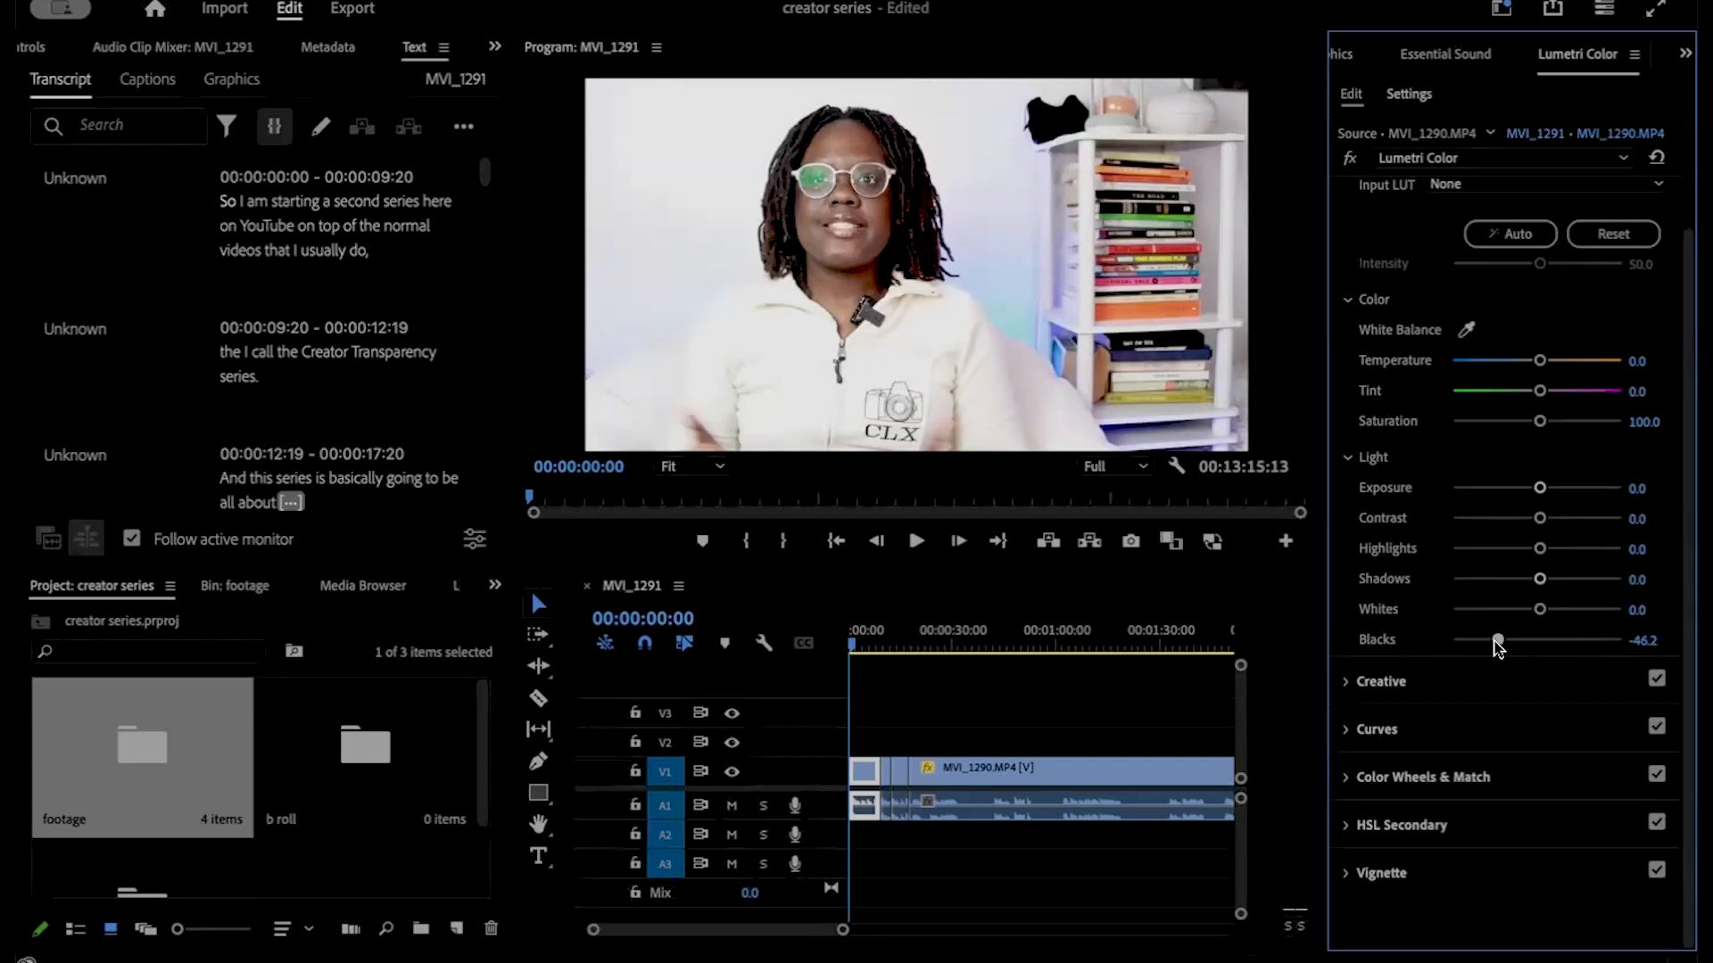
{"action": "mouse_move", "coordinate": [1498, 648]}
{"action": "left_mouse_down"}
{"action": "mouse_move", "coordinate": [1578, 649]}
{"action": "mouse_move", "coordinate": [1517, 653]}
{"action": "left_mouse_up"}
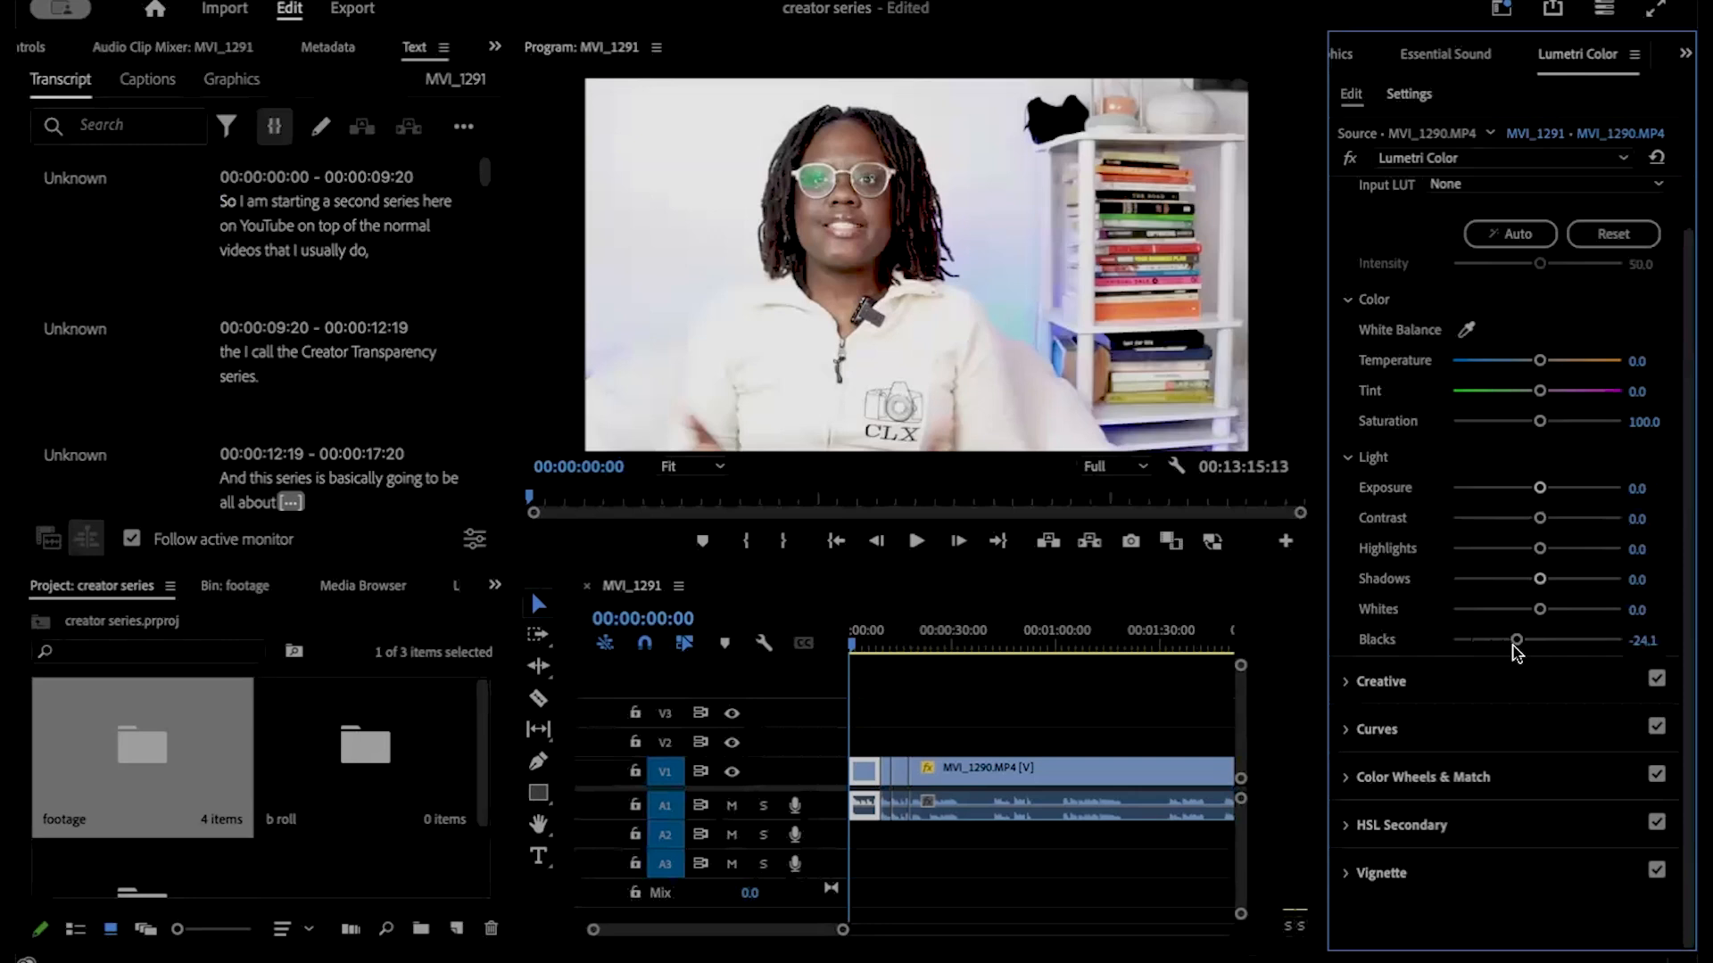
{"action": "left_click_drag", "start_coordinate": [848, 645], "coordinate": [901, 657]}
{"action": "left_click_drag", "start_coordinate": [905, 660], "coordinate": [871, 675]}
{"action": "scroll", "coordinate": [1578, 634], "scroll_direction": "up", "scroll_amount": 1}
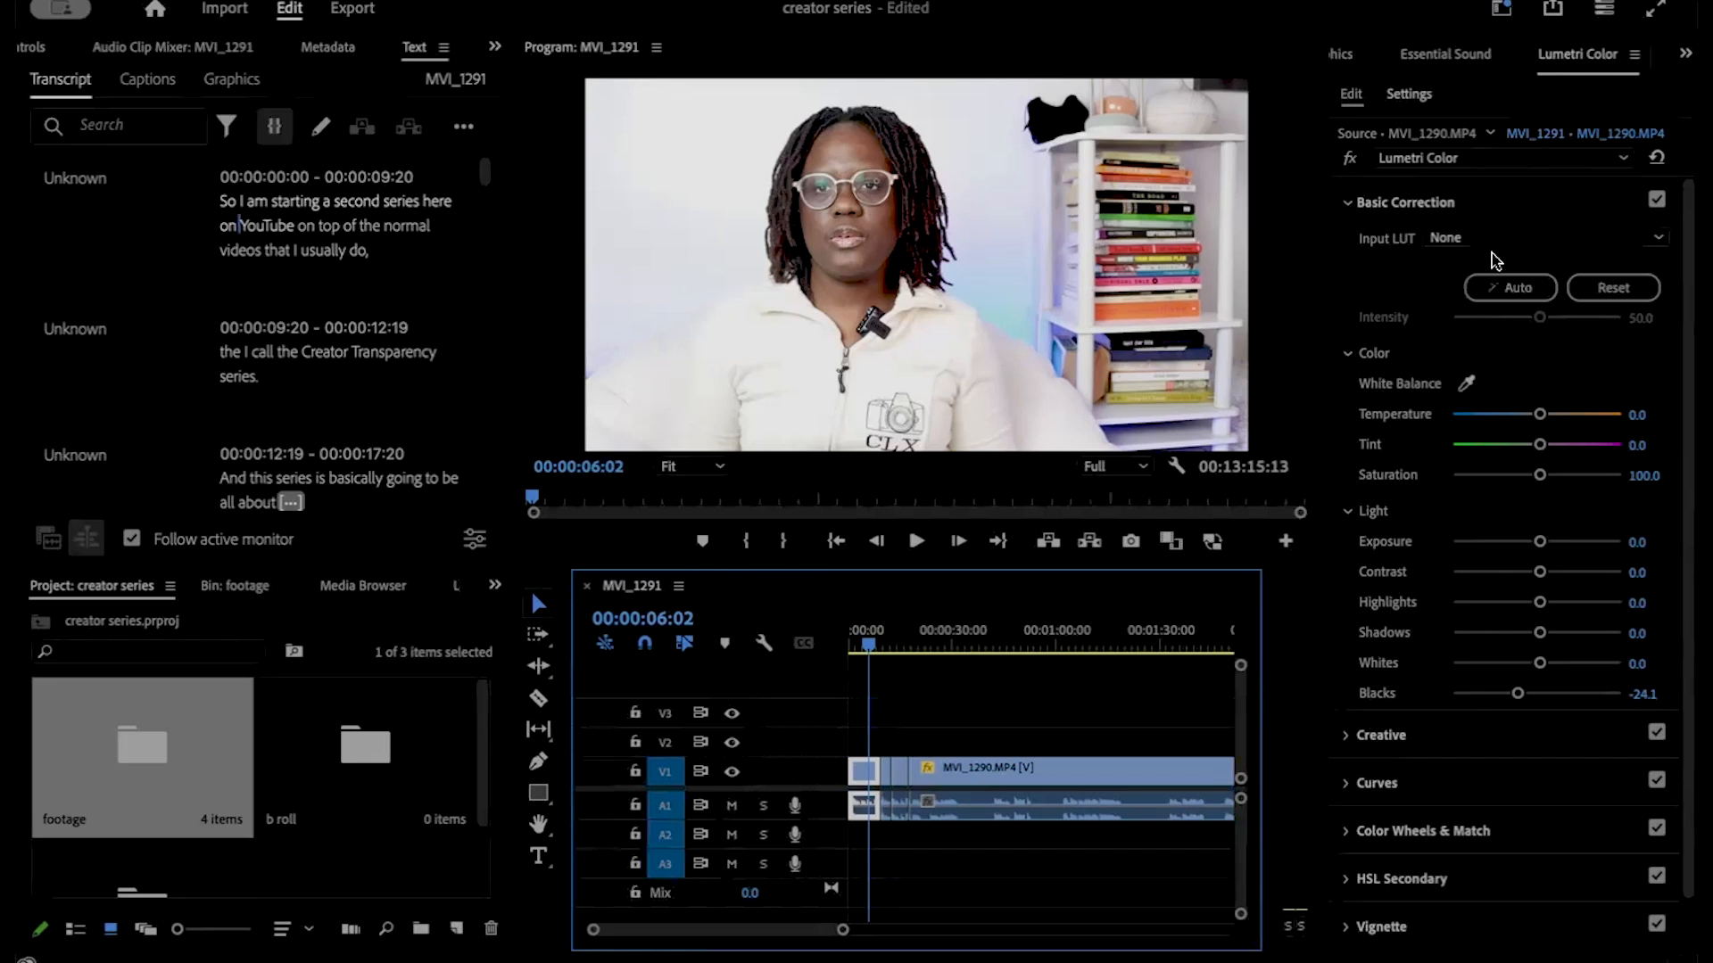
Step: Apply Lumetri Auto correction to both clips and scrub through to review the result
{"action": "left_click", "coordinate": [1507, 289]}
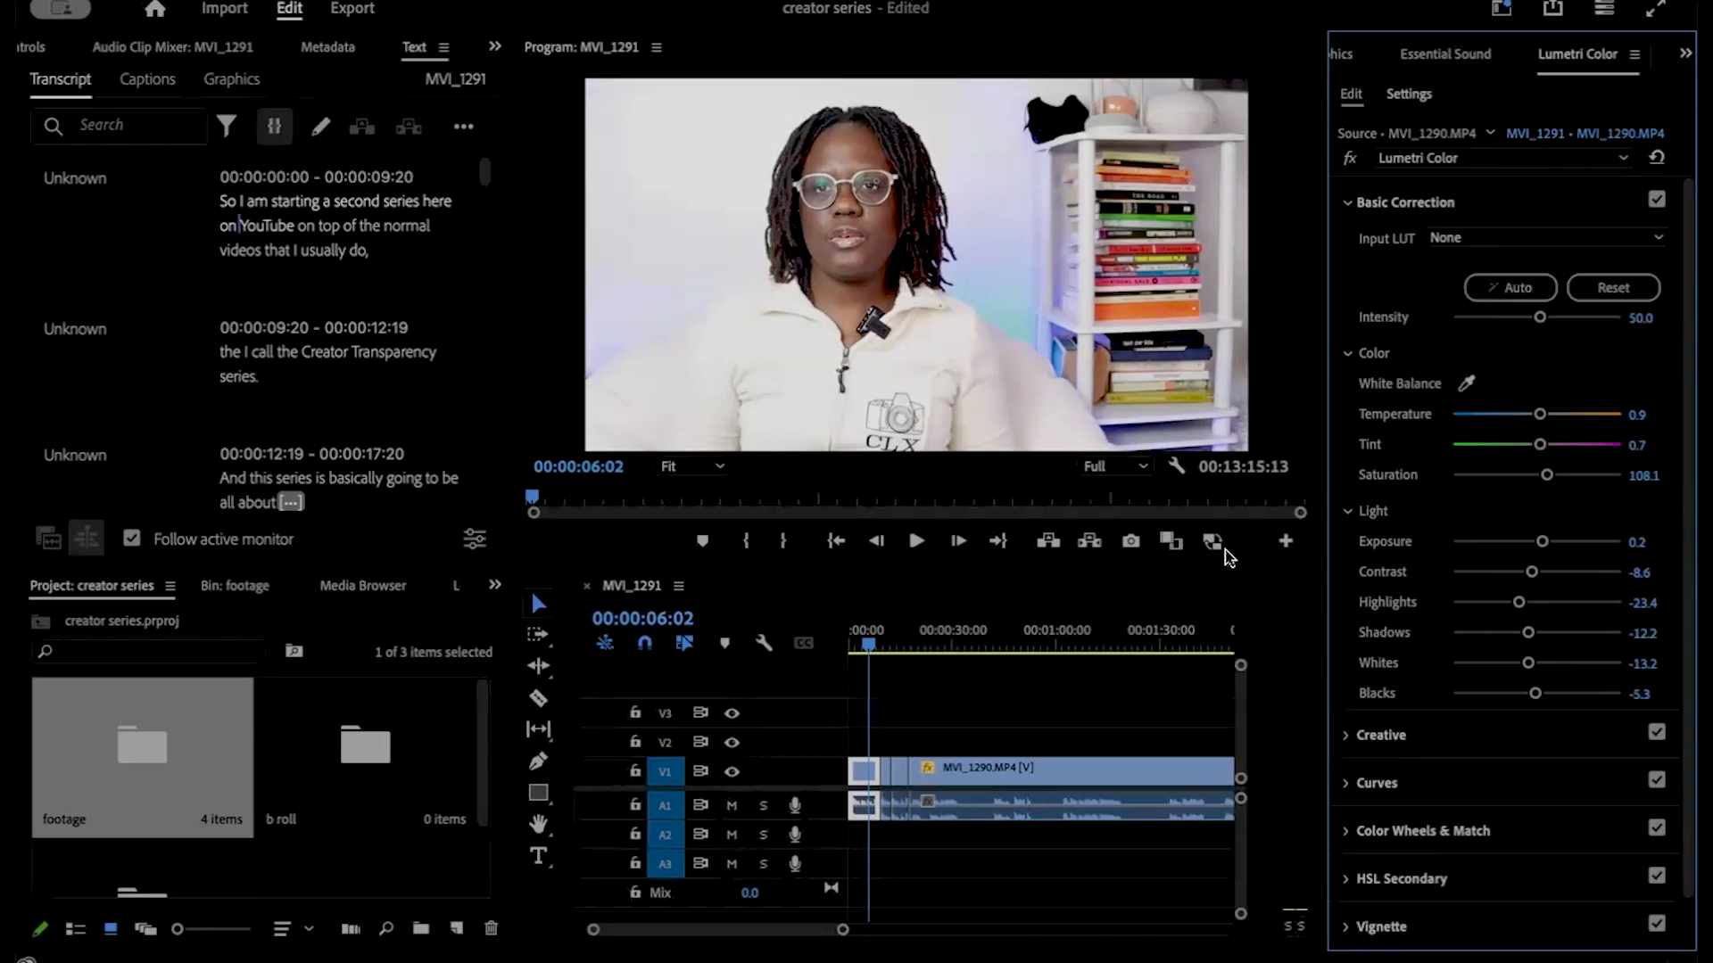
{"action": "left_click", "coordinate": [866, 652]}
{"action": "left_click_drag", "start_coordinate": [870, 651], "coordinate": [886, 650]}
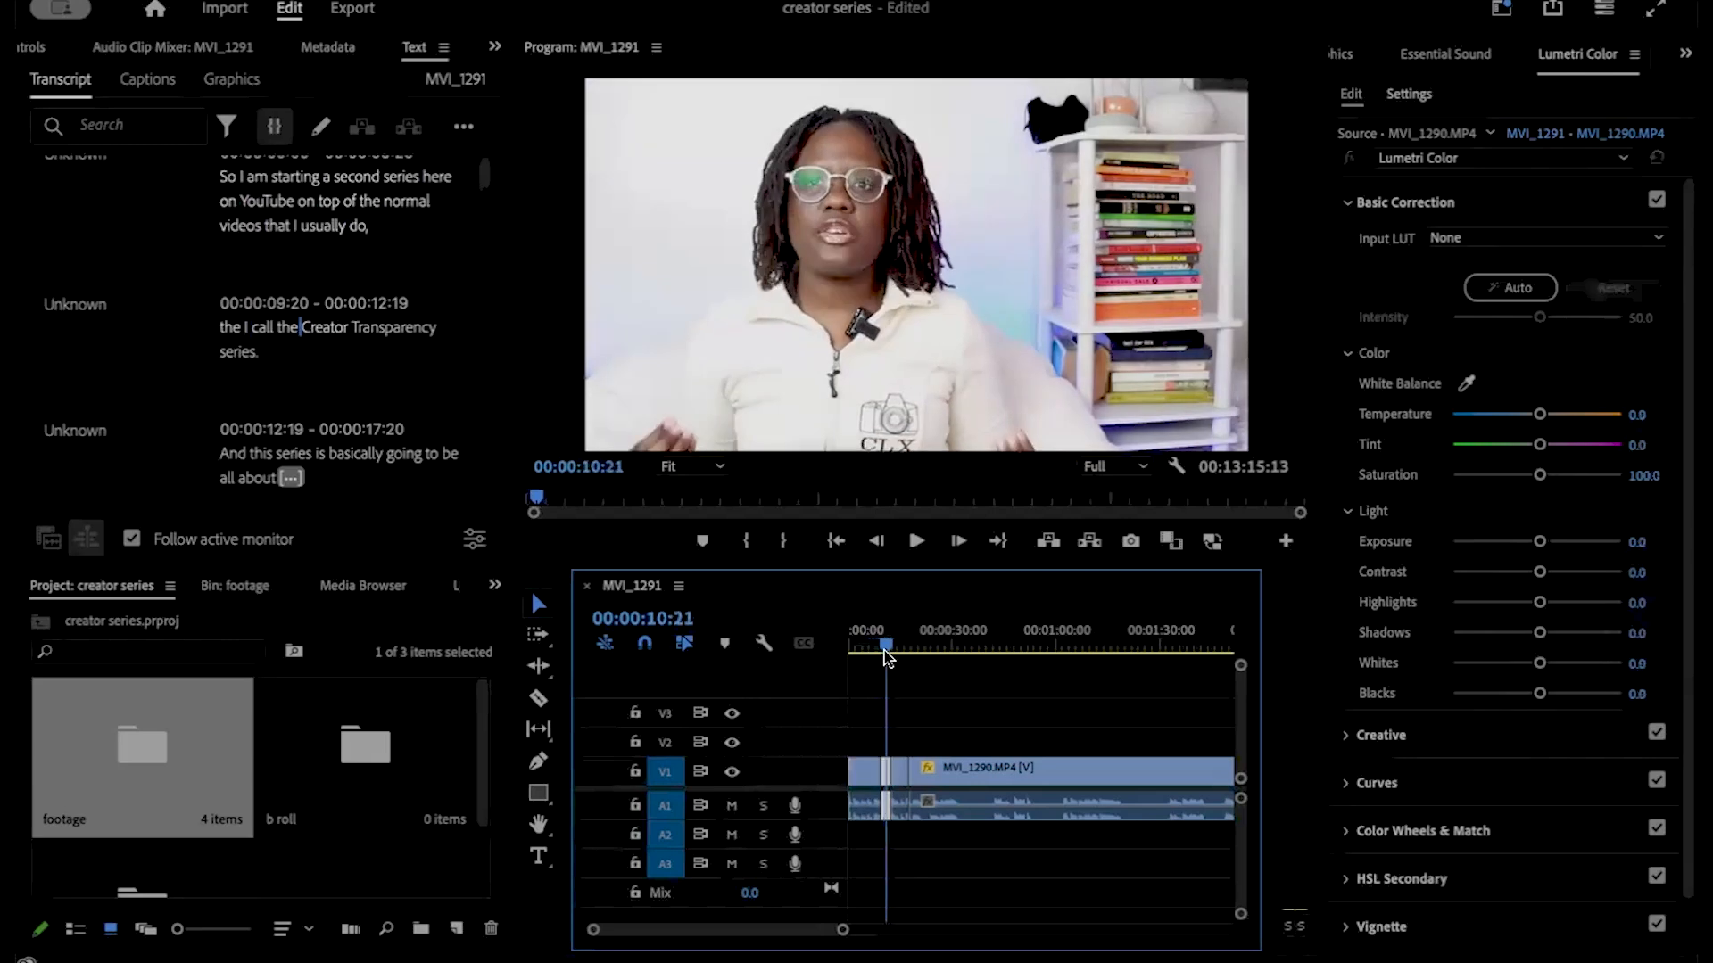
{"action": "left_click", "coordinate": [1514, 288]}
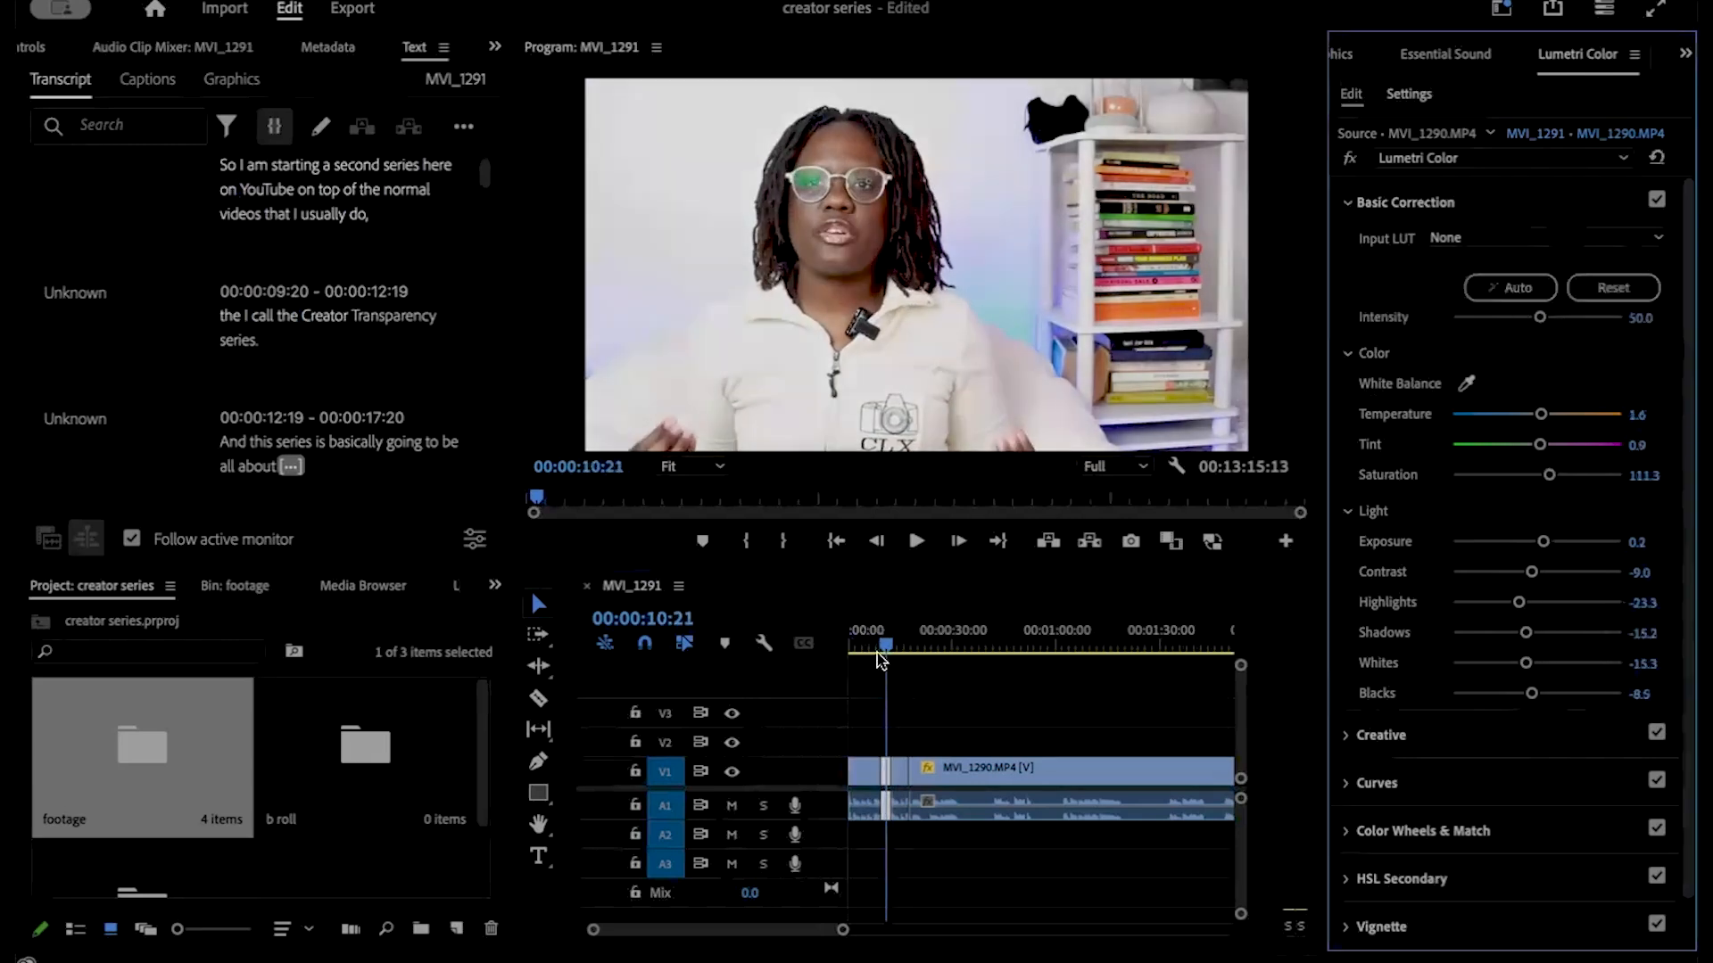
{"action": "left_click_drag", "start_coordinate": [886, 641], "coordinate": [889, 644]}
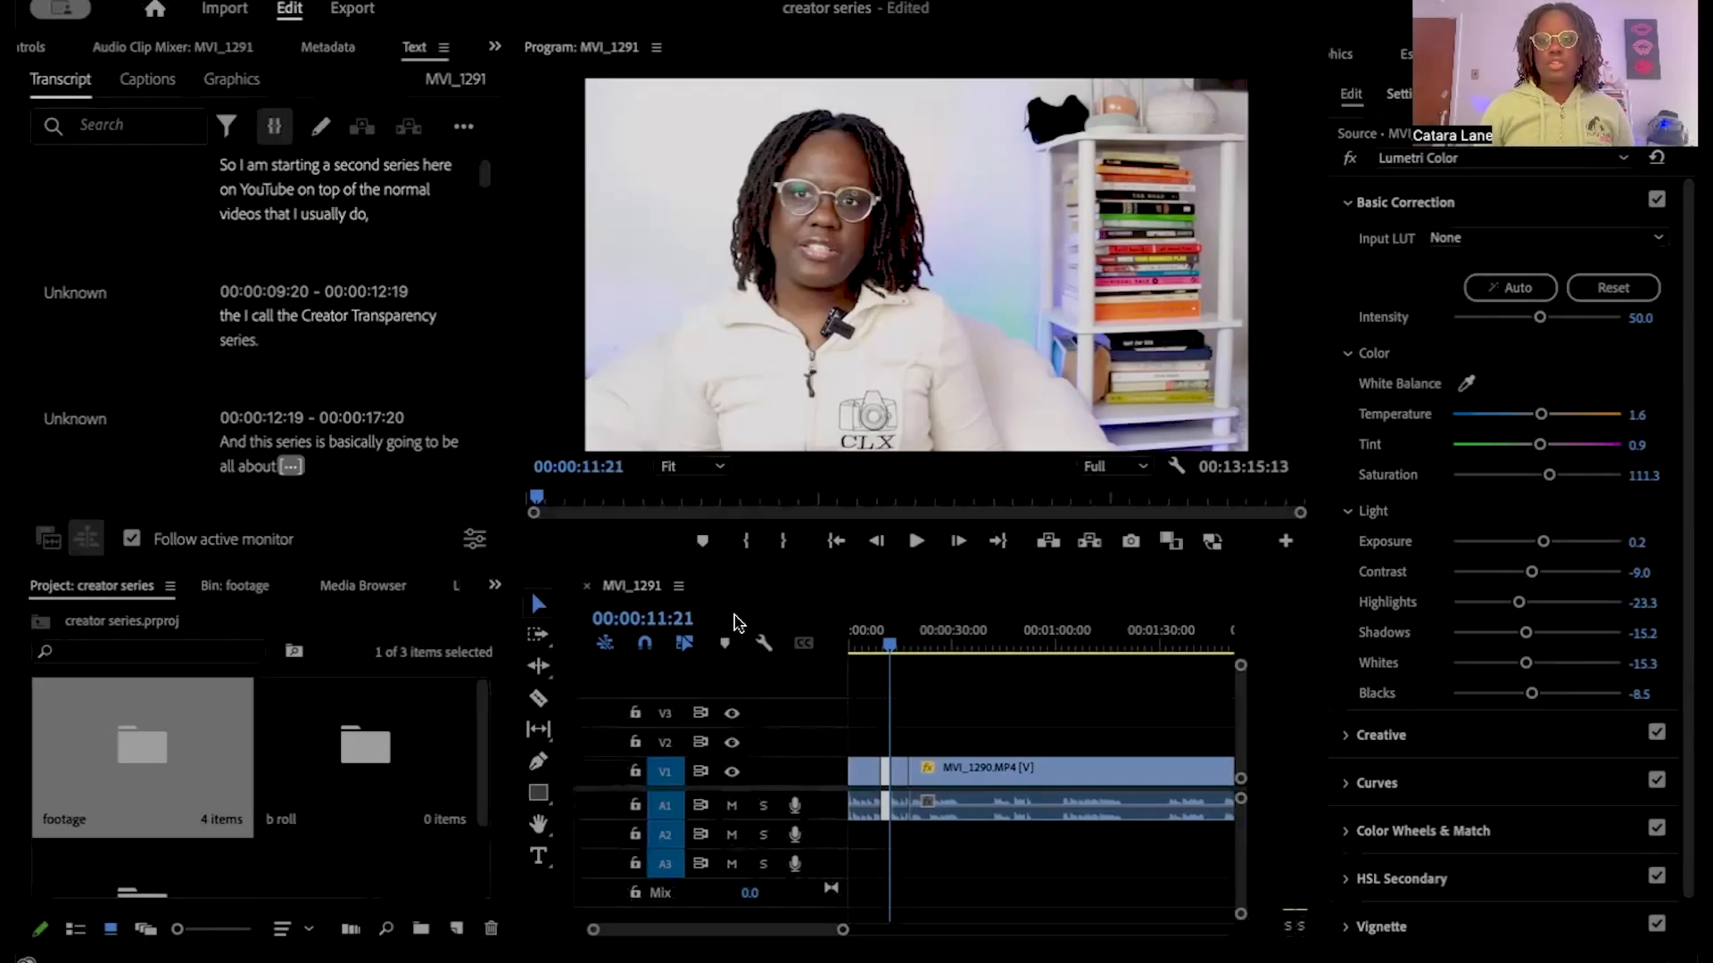
Step: Collapse the Lumetri Basic Correction section
{"action": "left_click", "coordinate": [373, 632]}
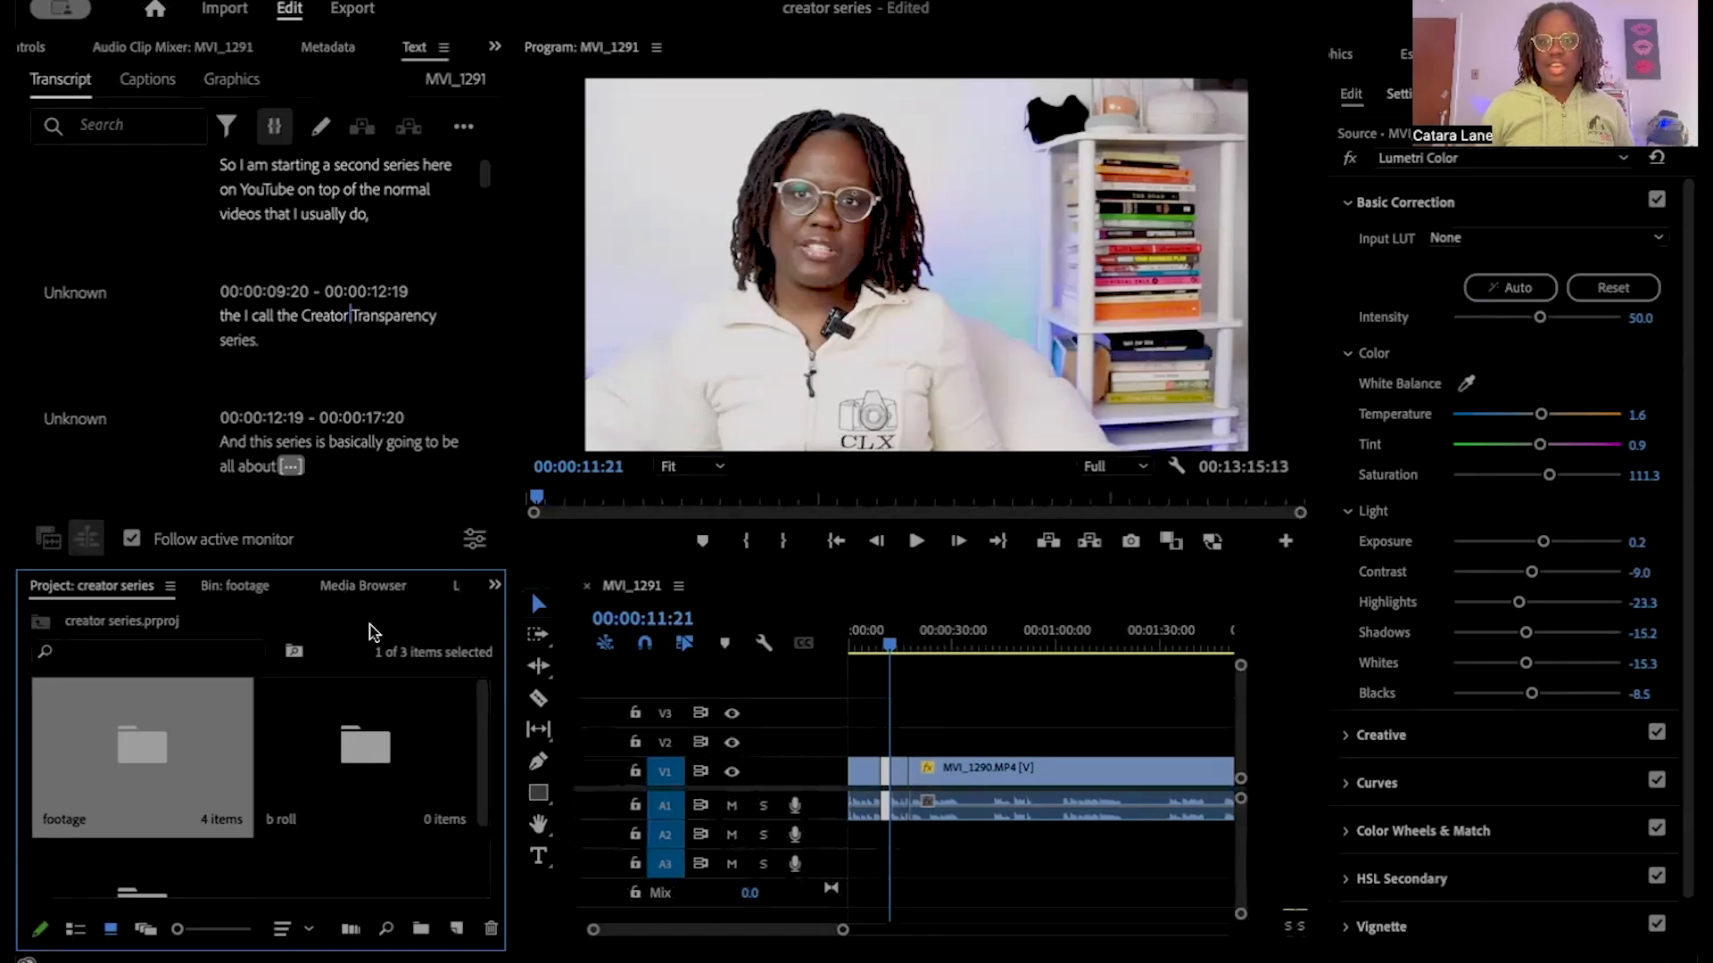
{"action": "left_click", "coordinate": [1677, 212]}
{"action": "left_click", "coordinate": [420, 637]}
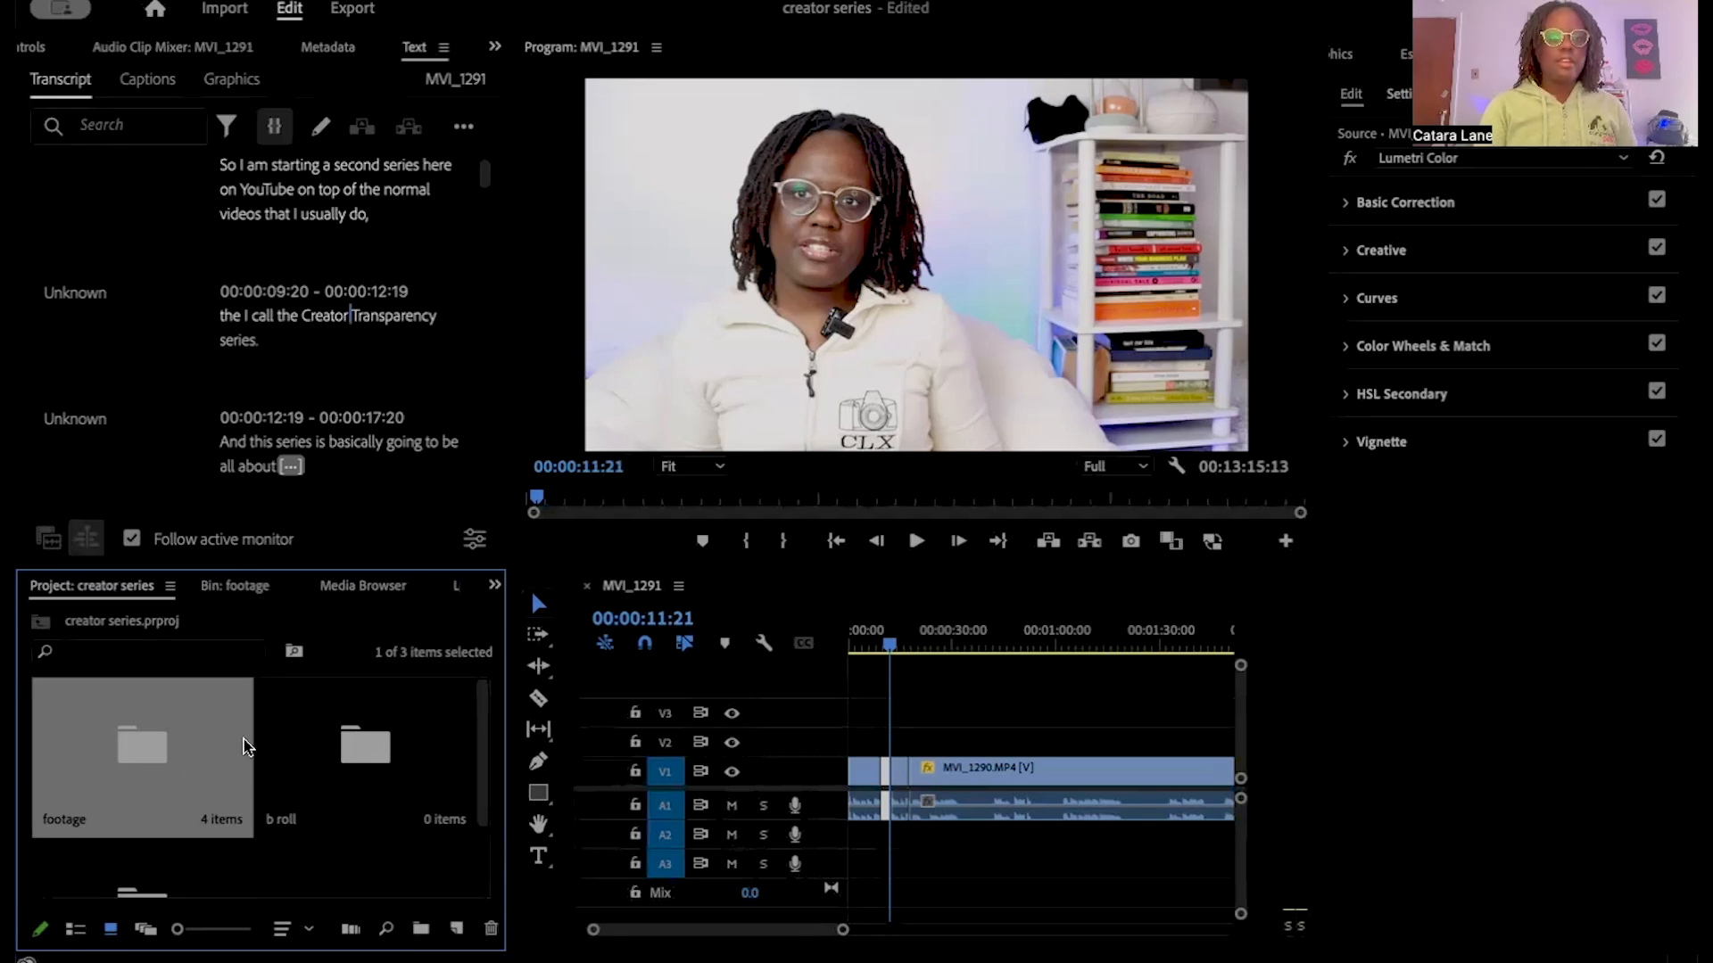
Step: Switch the Project panel area to Effects and expand the Video Transitions folder
{"action": "left_click", "coordinate": [494, 587]}
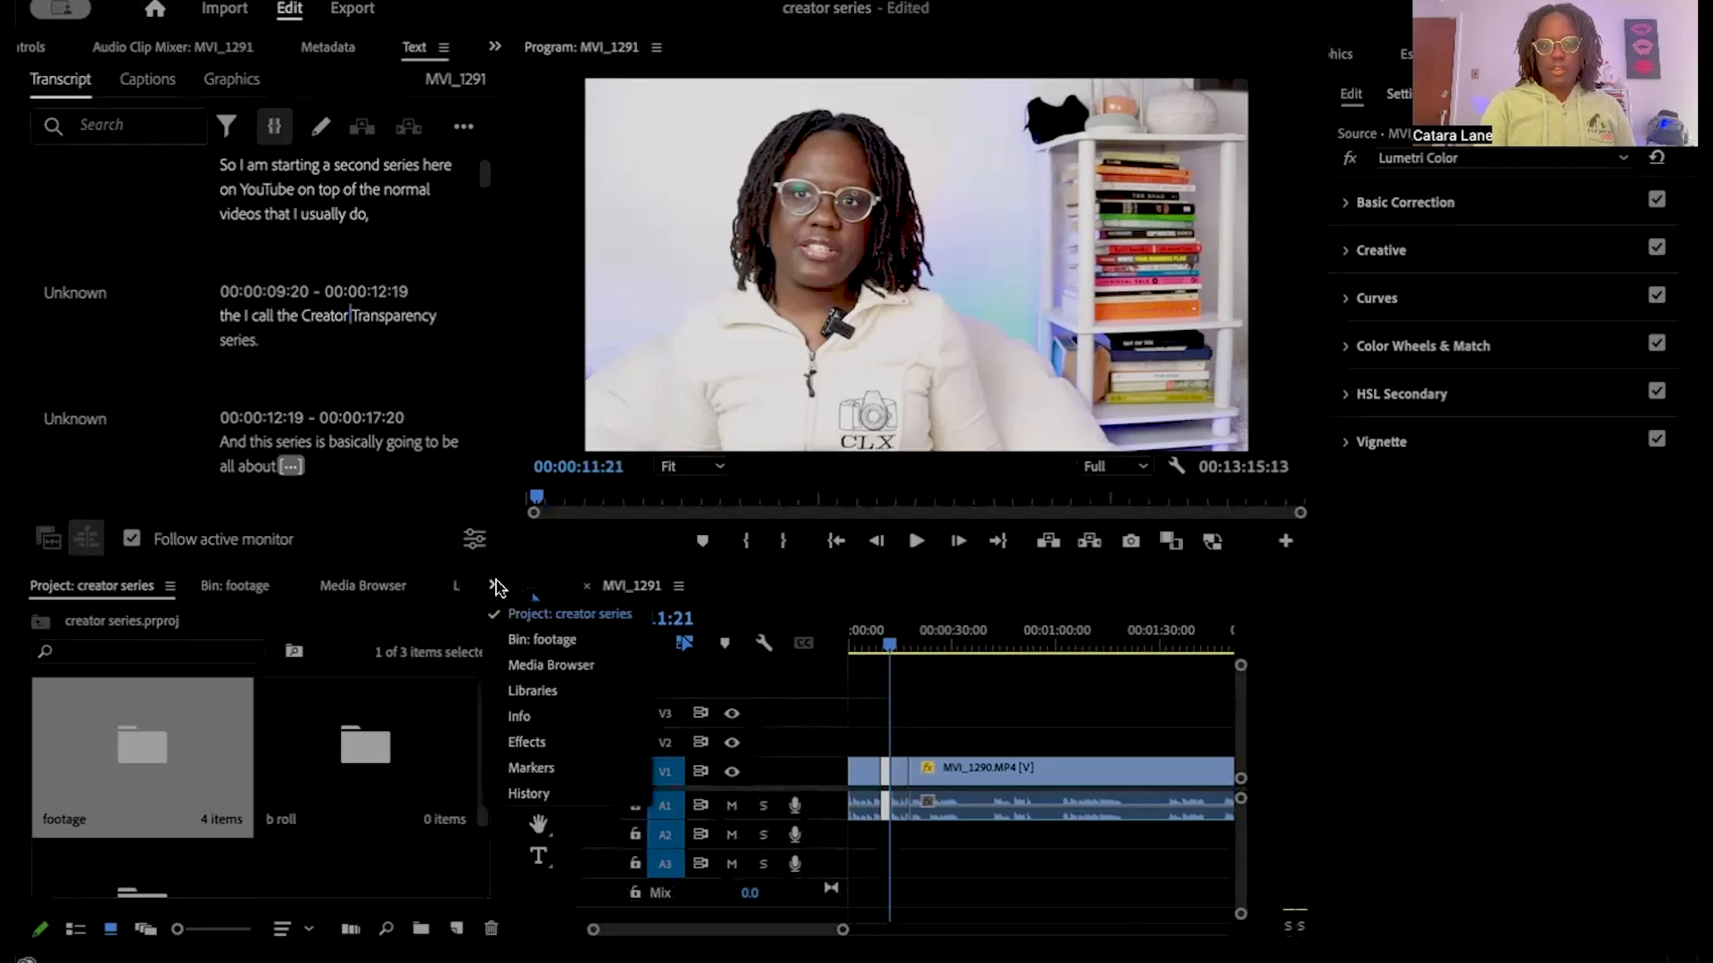
{"action": "left_click", "coordinate": [551, 744]}
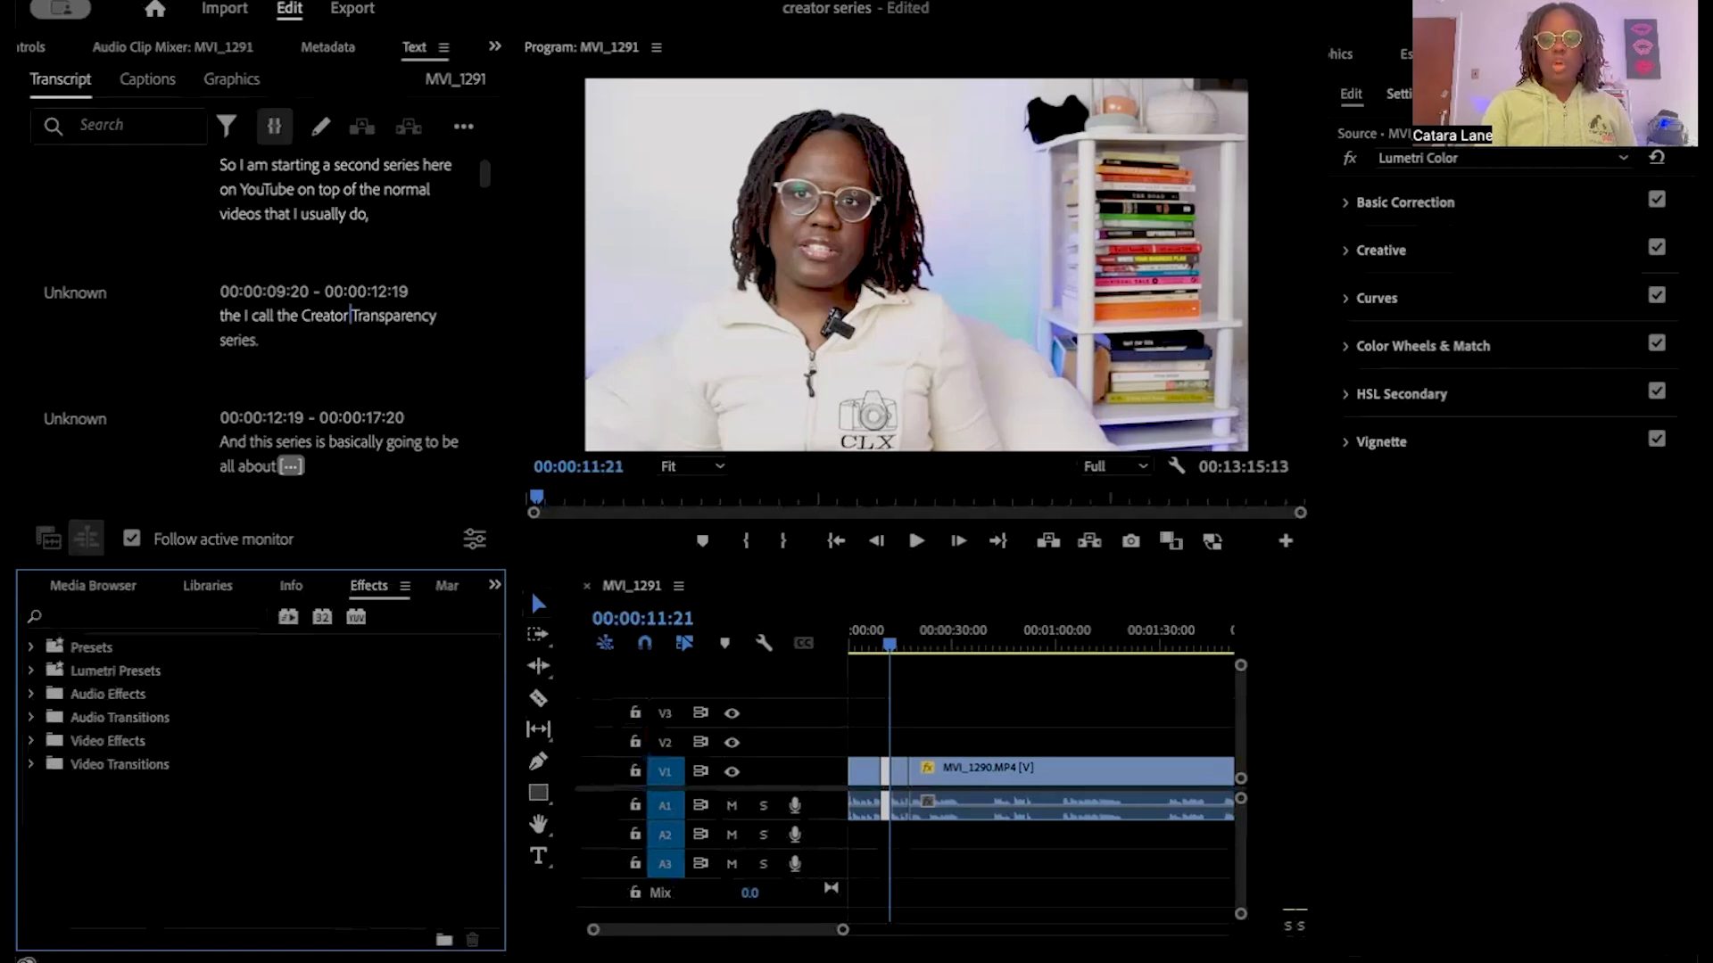
{"action": "left_click", "coordinate": [1033, 1]}
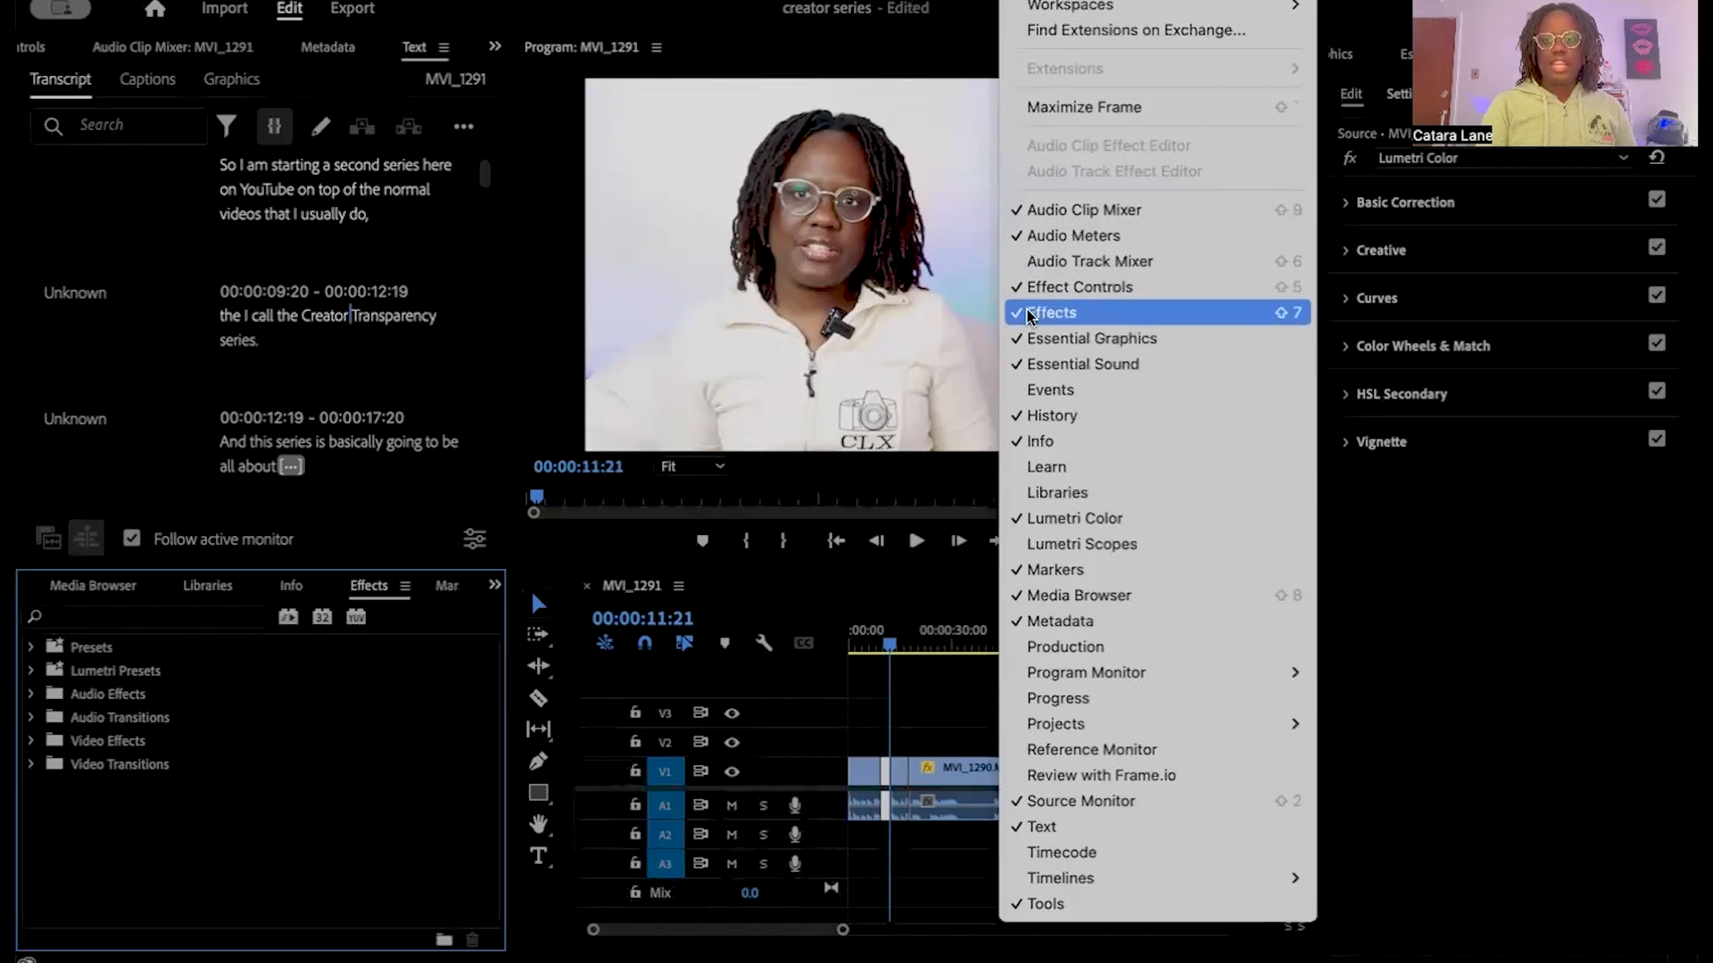
{"action": "left_click", "coordinate": [1426, 597]}
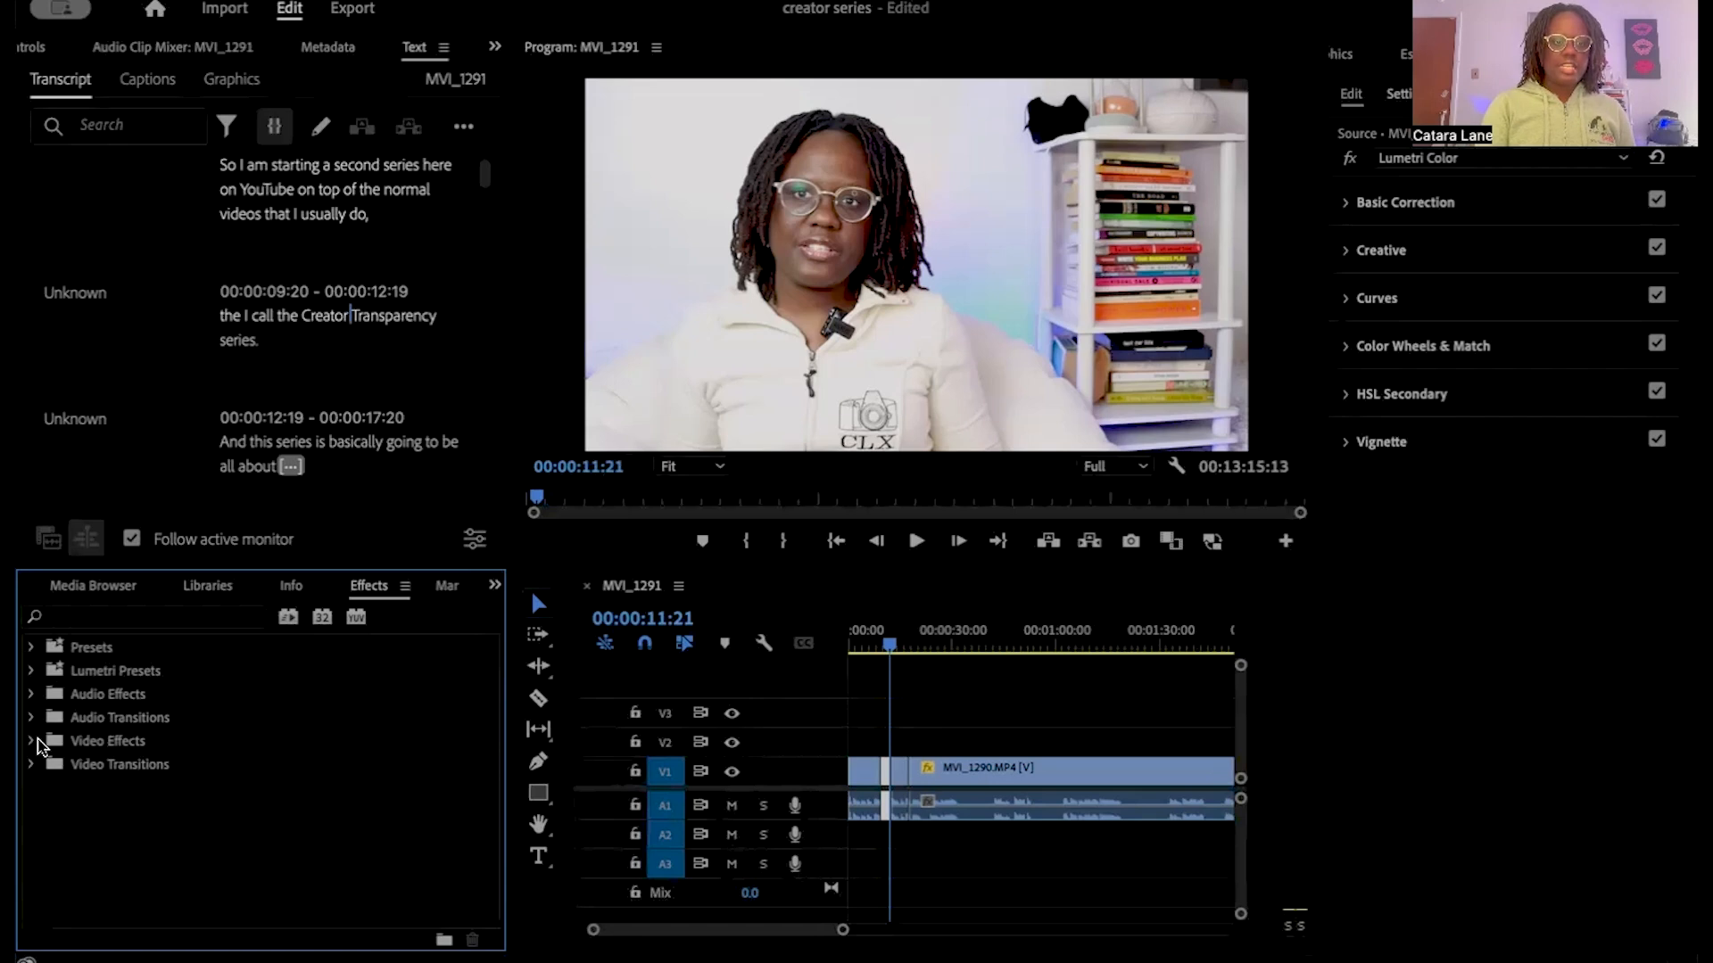
{"action": "left_click", "coordinate": [32, 764]}
{"action": "left_click", "coordinate": [104, 617]}
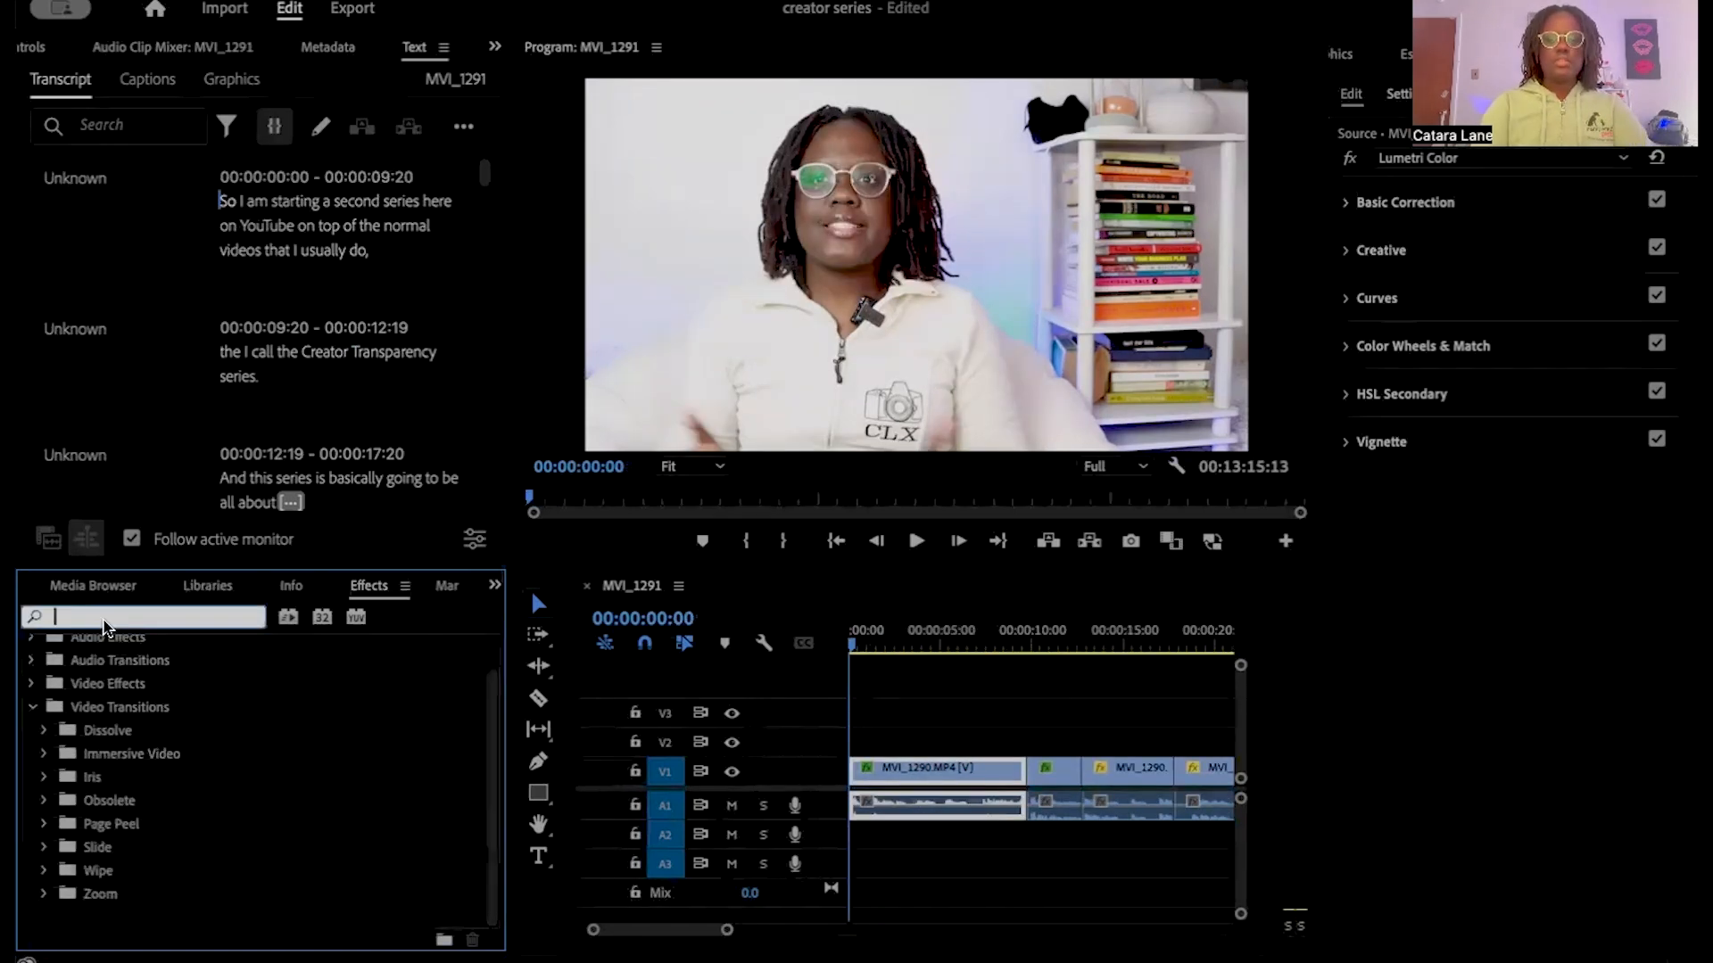
{"action": "type", "text": "dio"}
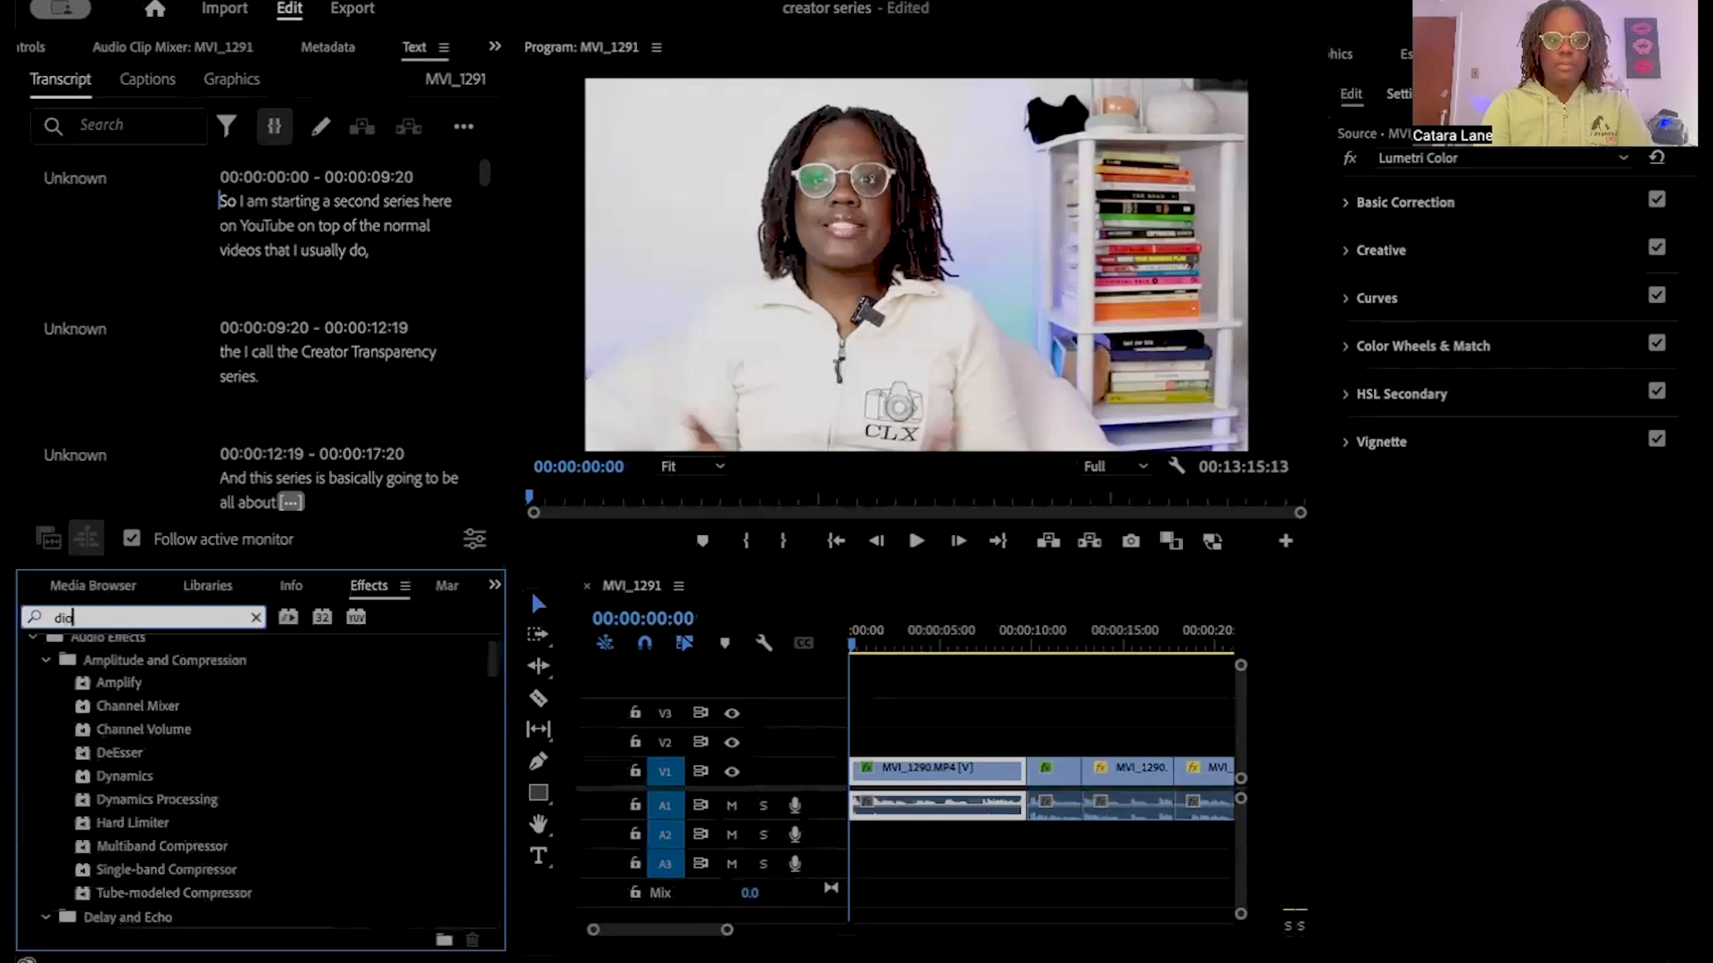
{"action": "key", "text": "BackSpace"}
{"action": "type", "text": "p"}
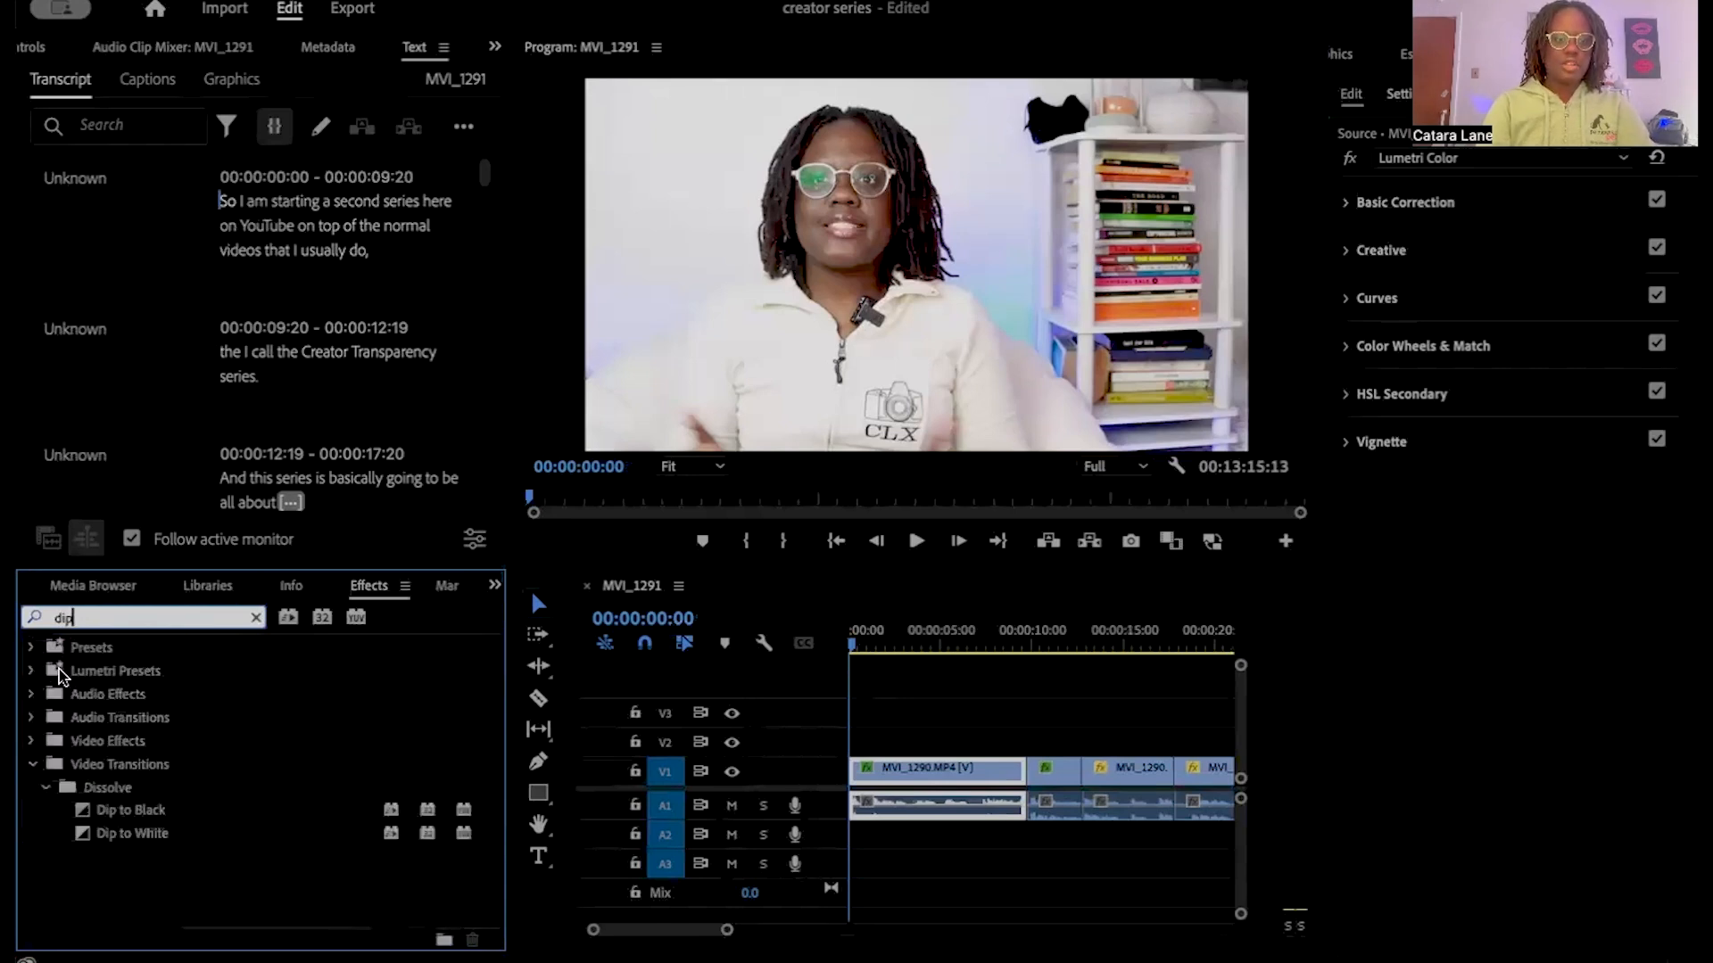
{"action": "left_click", "coordinate": [128, 813]}
{"action": "left_click_drag", "start_coordinate": [127, 816], "coordinate": [859, 773]}
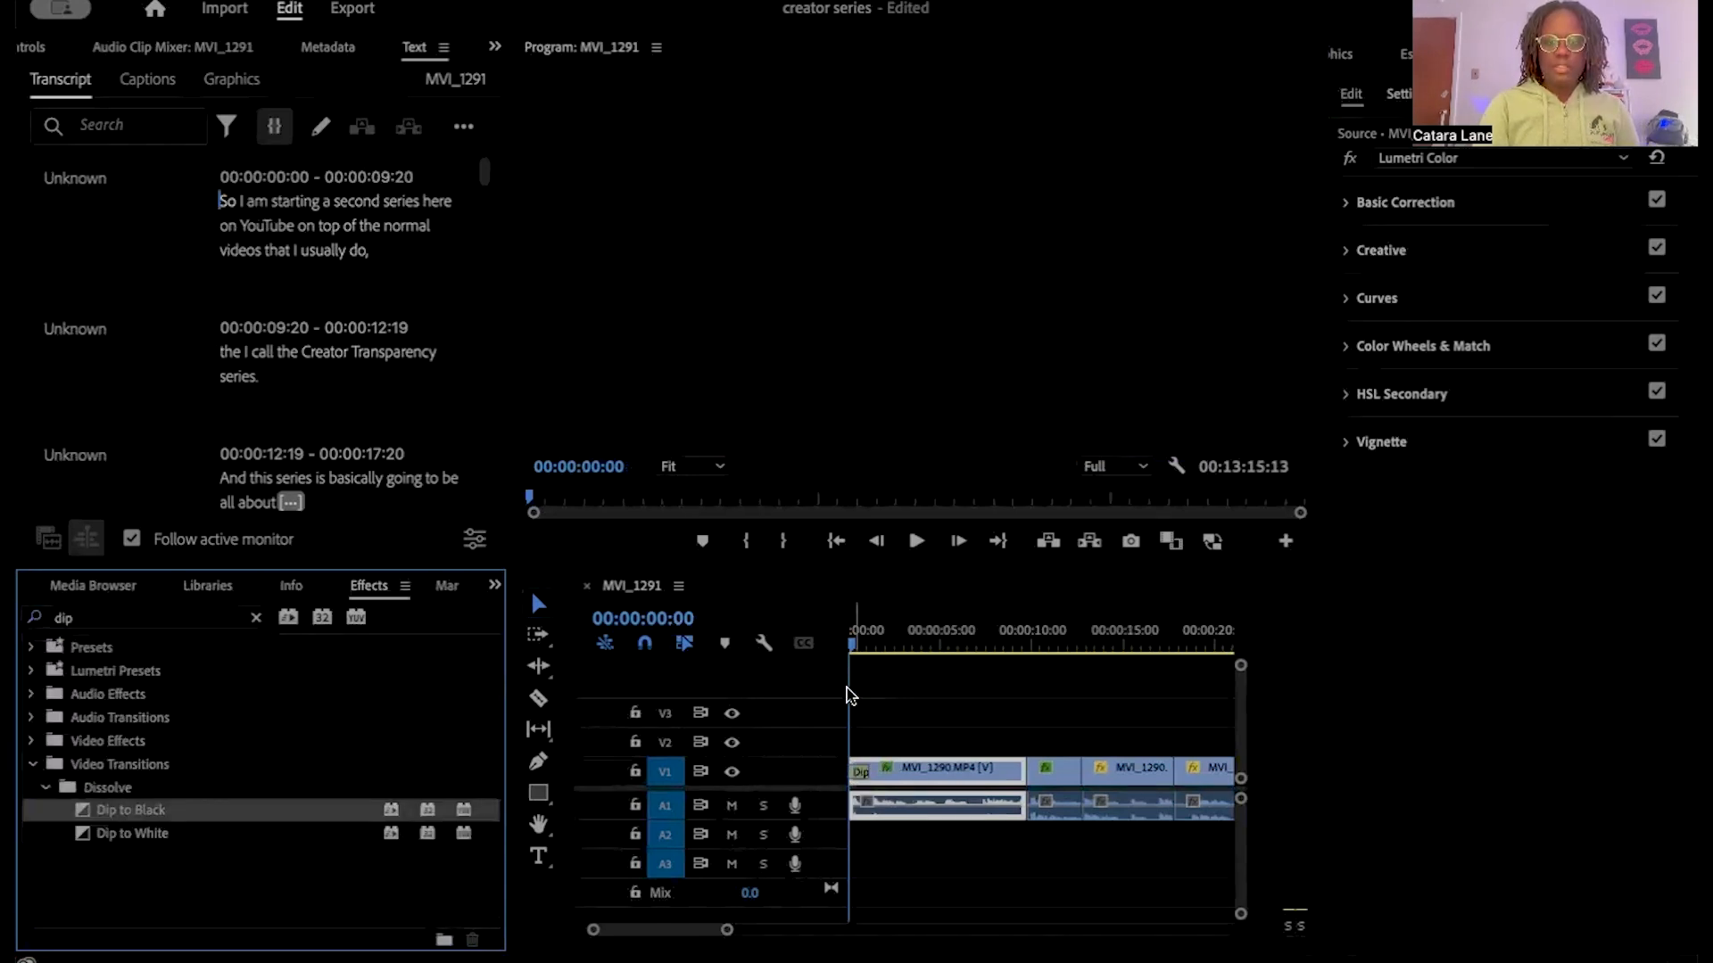
{"action": "left_click", "coordinate": [916, 541]}
{"action": "left_click", "coordinate": [916, 541]}
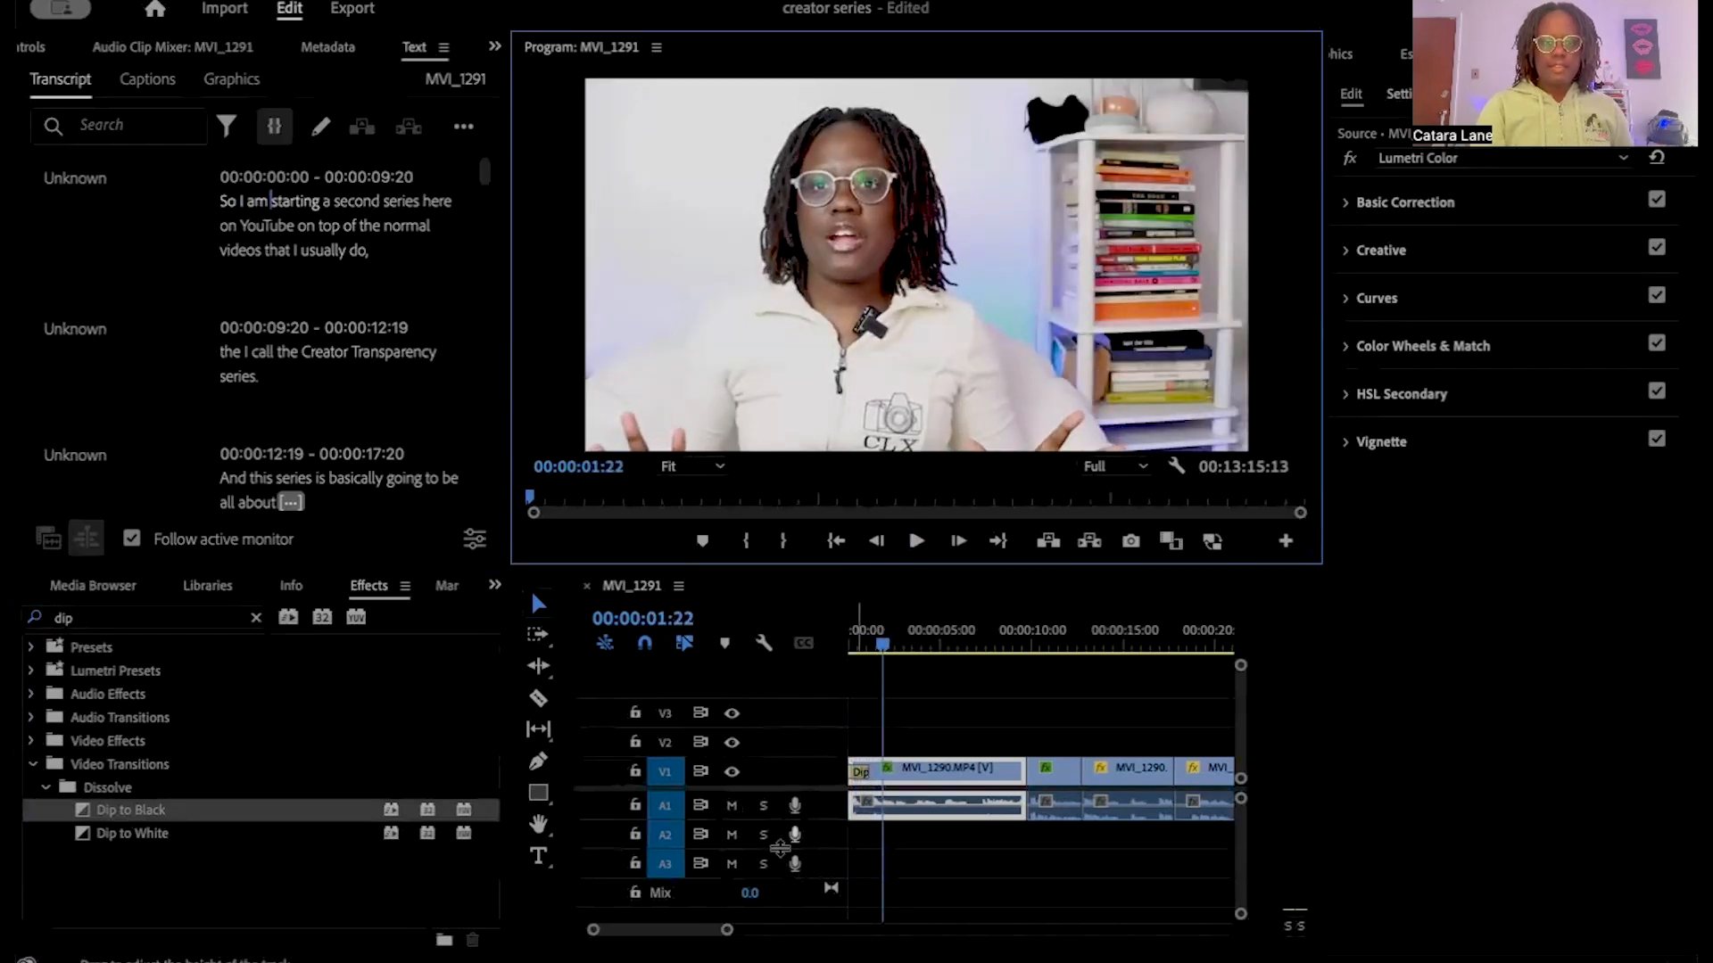
{"action": "left_click", "coordinate": [858, 772]}
{"action": "key", "text": "Delete"}
{"action": "left_click", "coordinate": [257, 618]}
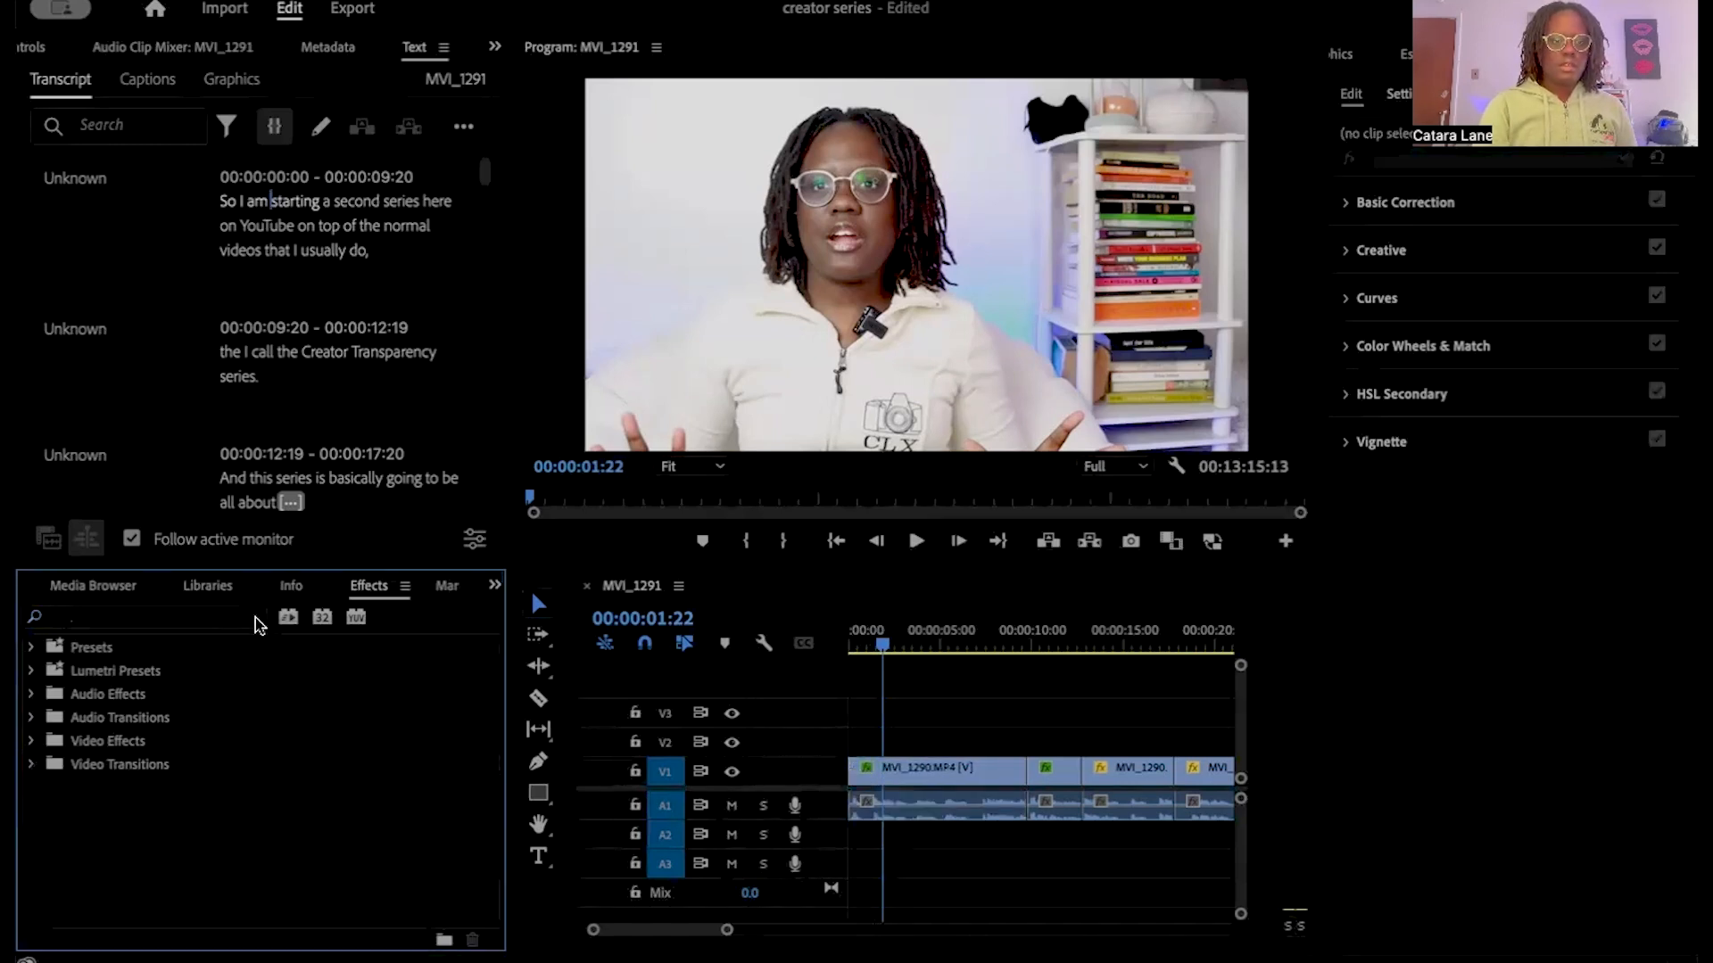
{"action": "left_click", "coordinate": [33, 718]}
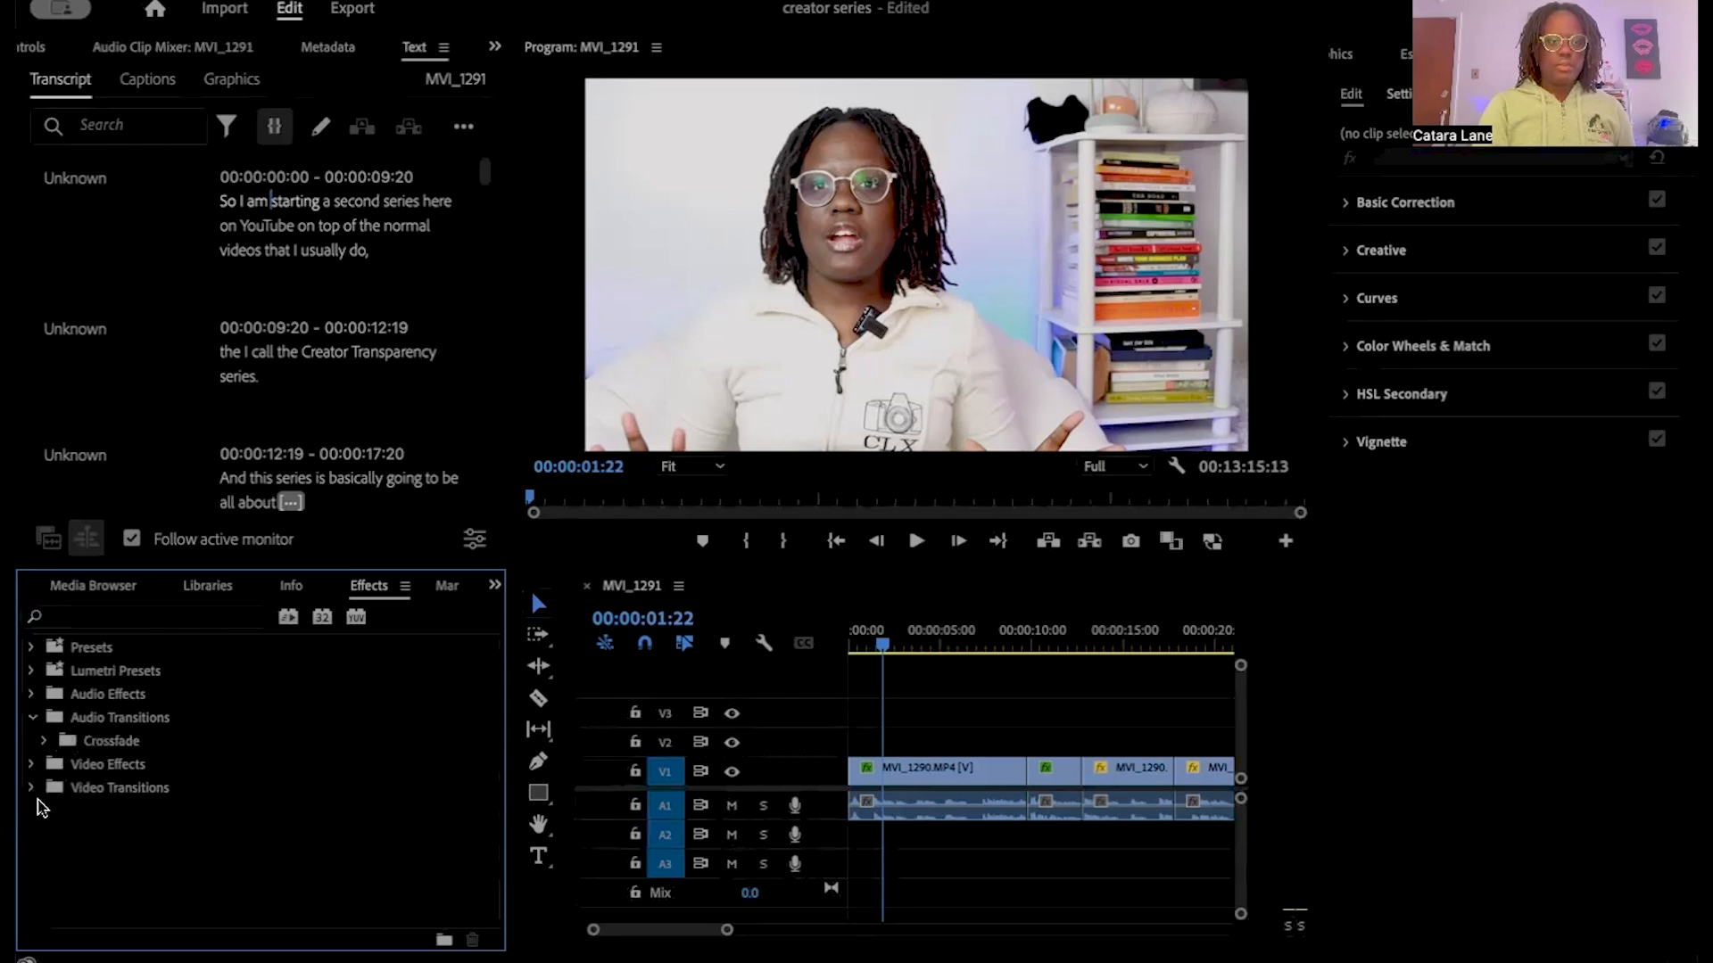
{"action": "left_click", "coordinate": [32, 789]}
{"action": "scroll", "coordinate": [168, 849], "scroll_direction": "down", "scroll_amount": 1}
{"action": "scroll", "coordinate": [168, 849], "scroll_direction": "down", "scroll_amount": 1}
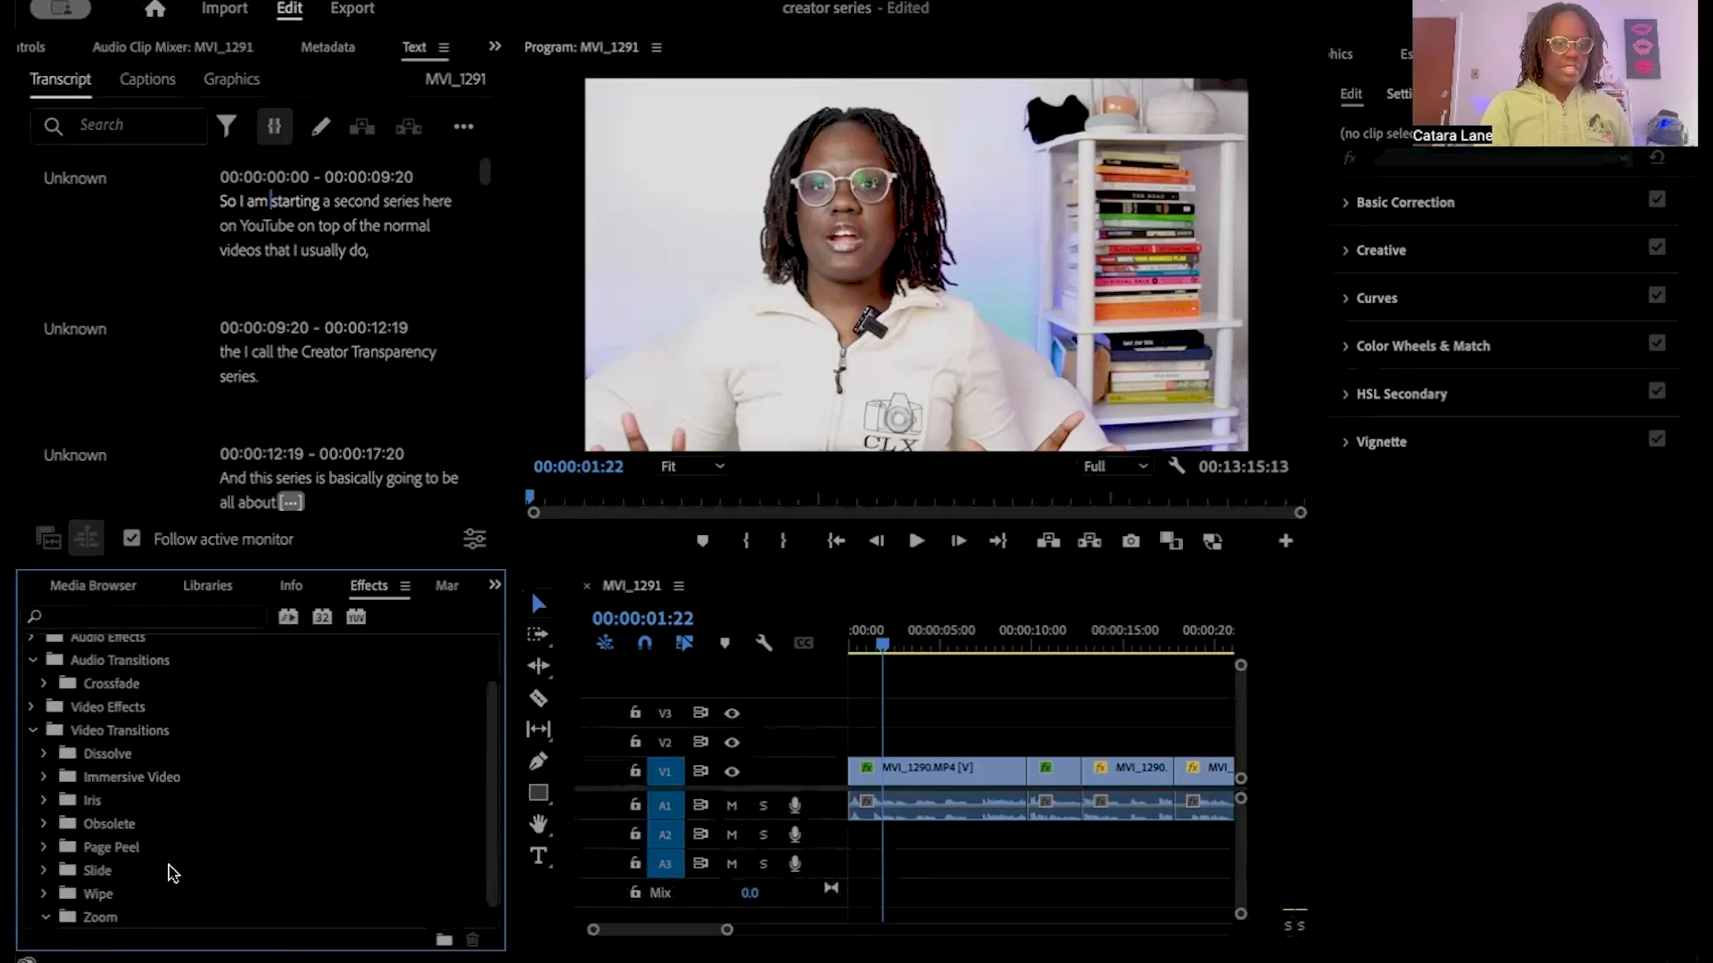
{"action": "double_click", "coordinate": [94, 917]}
{"action": "mouse_move", "coordinate": [120, 916]}
{"action": "left_mouse_down"}
{"action": "mouse_move", "coordinate": [682, 833]}
{"action": "mouse_move", "coordinate": [859, 773]}
{"action": "left_mouse_up"}
{"action": "left_click_drag", "start_coordinate": [885, 641], "coordinate": [813, 670]}
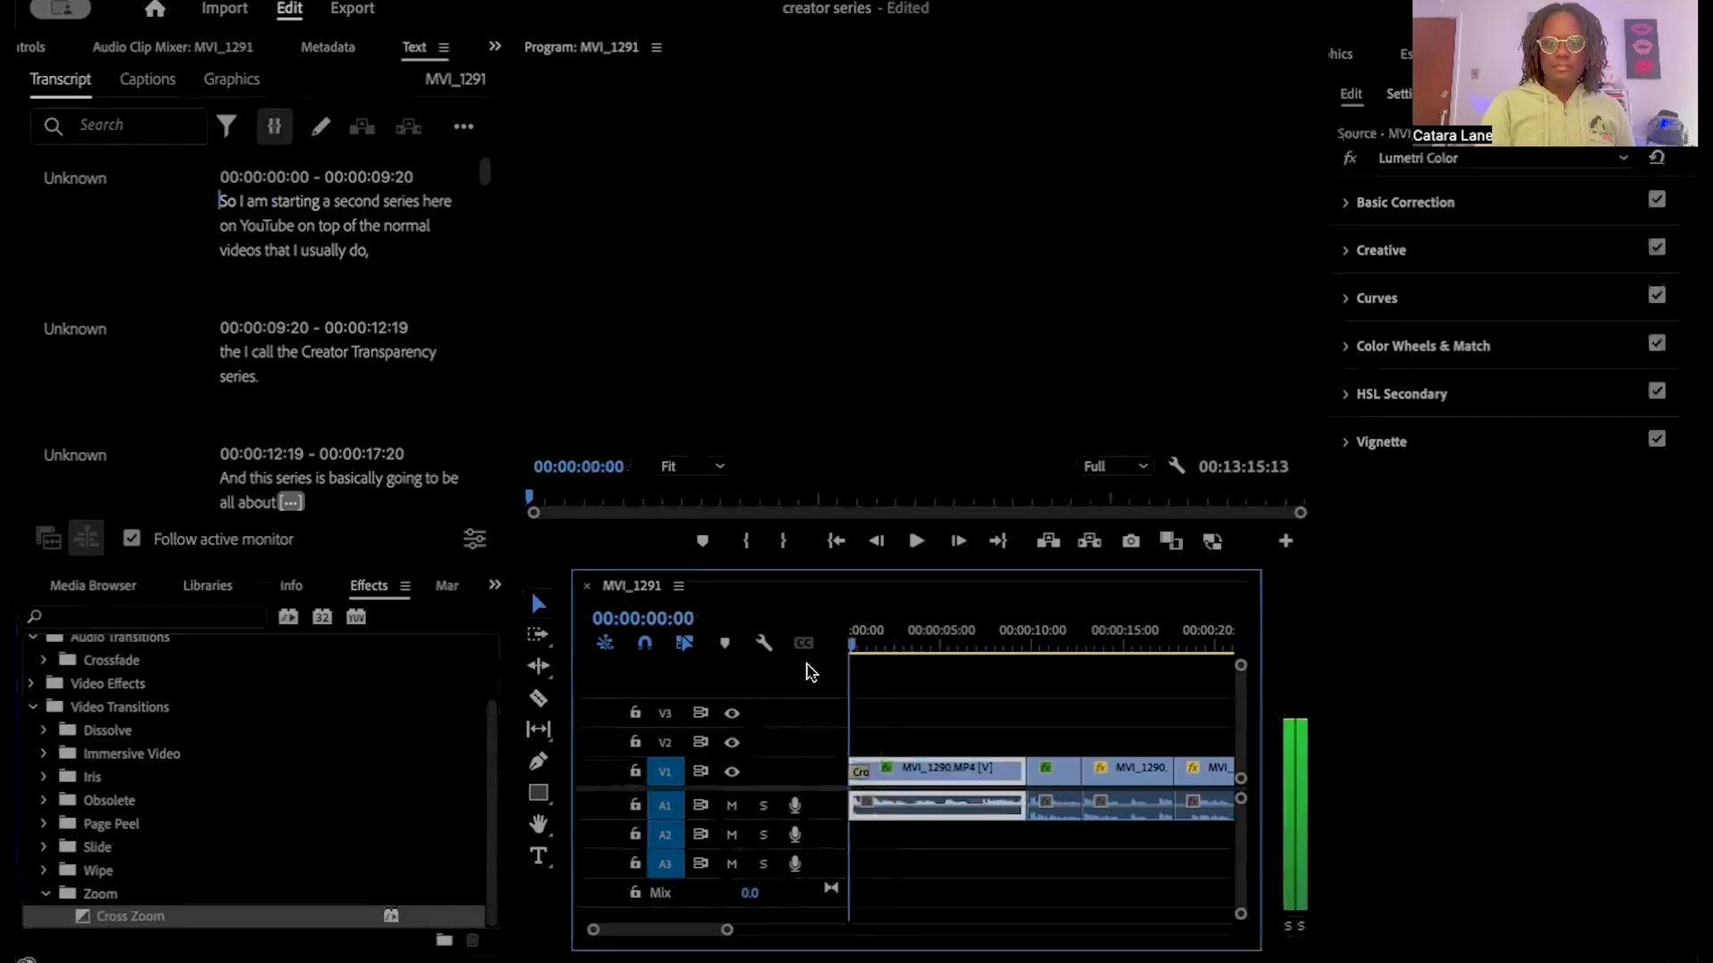
{"action": "left_click", "coordinate": [915, 538]}
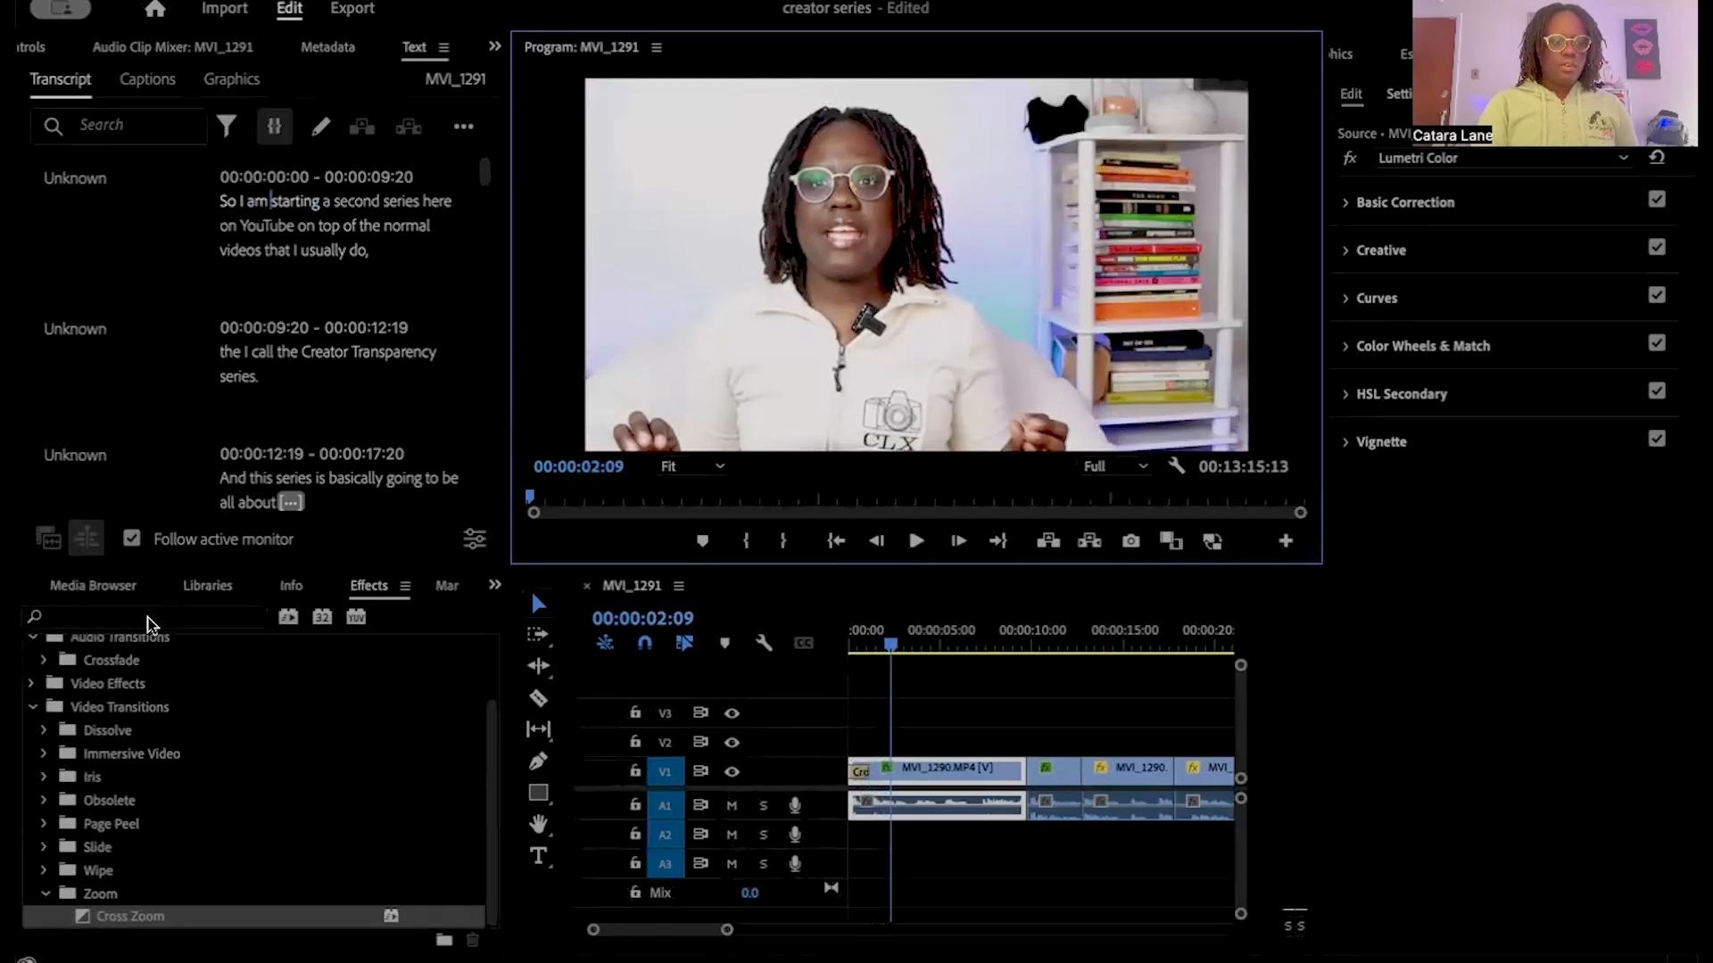
{"action": "left_click", "coordinate": [44, 873]}
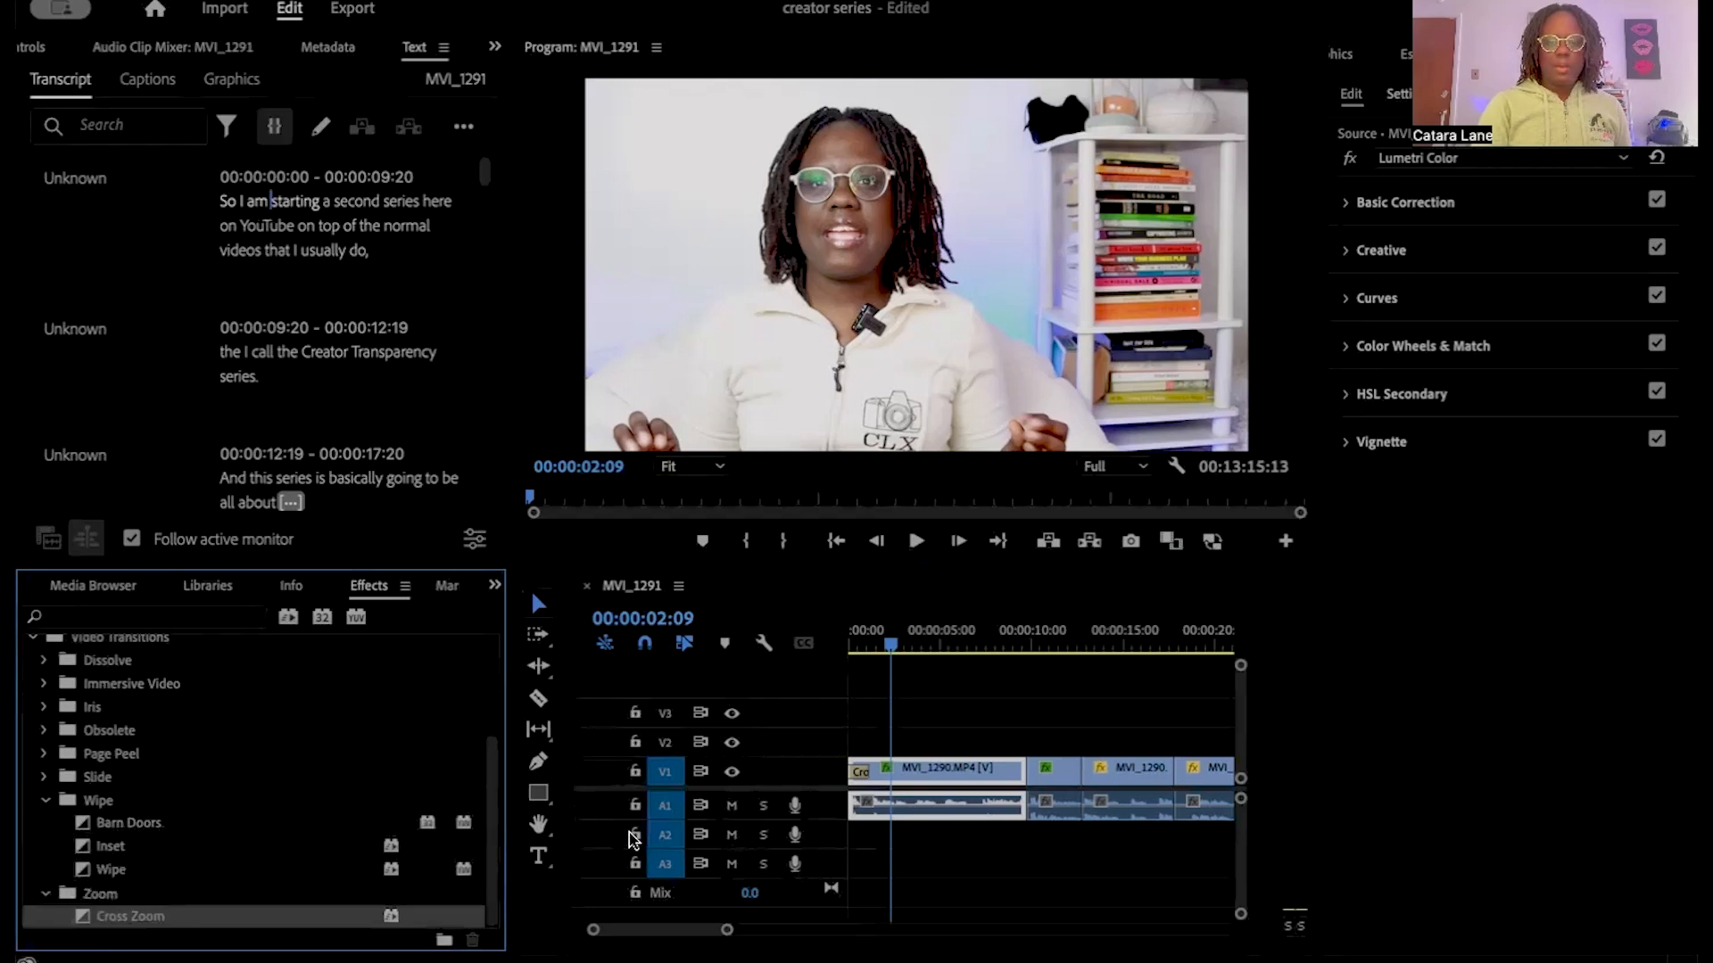
{"action": "left_click", "coordinate": [862, 774]}
{"action": "key", "text": "Delete"}
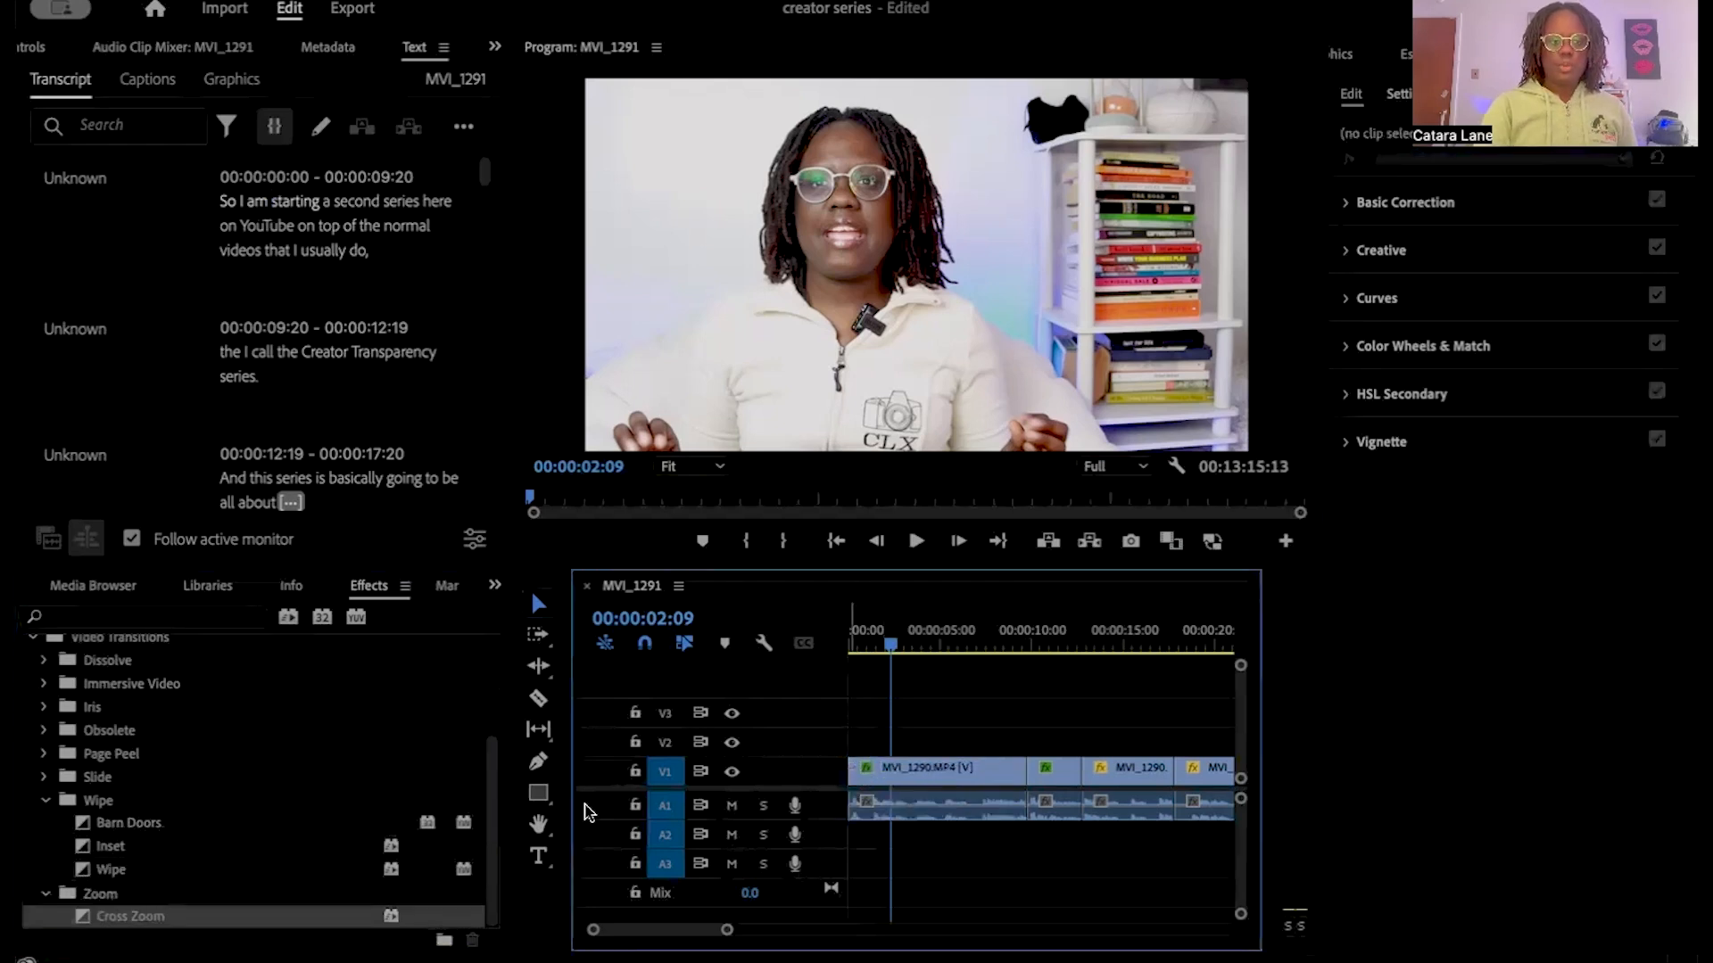
{"action": "left_click_drag", "start_coordinate": [130, 872], "coordinate": [860, 774]}
{"action": "left_click_drag", "start_coordinate": [887, 658], "coordinate": [854, 647]}
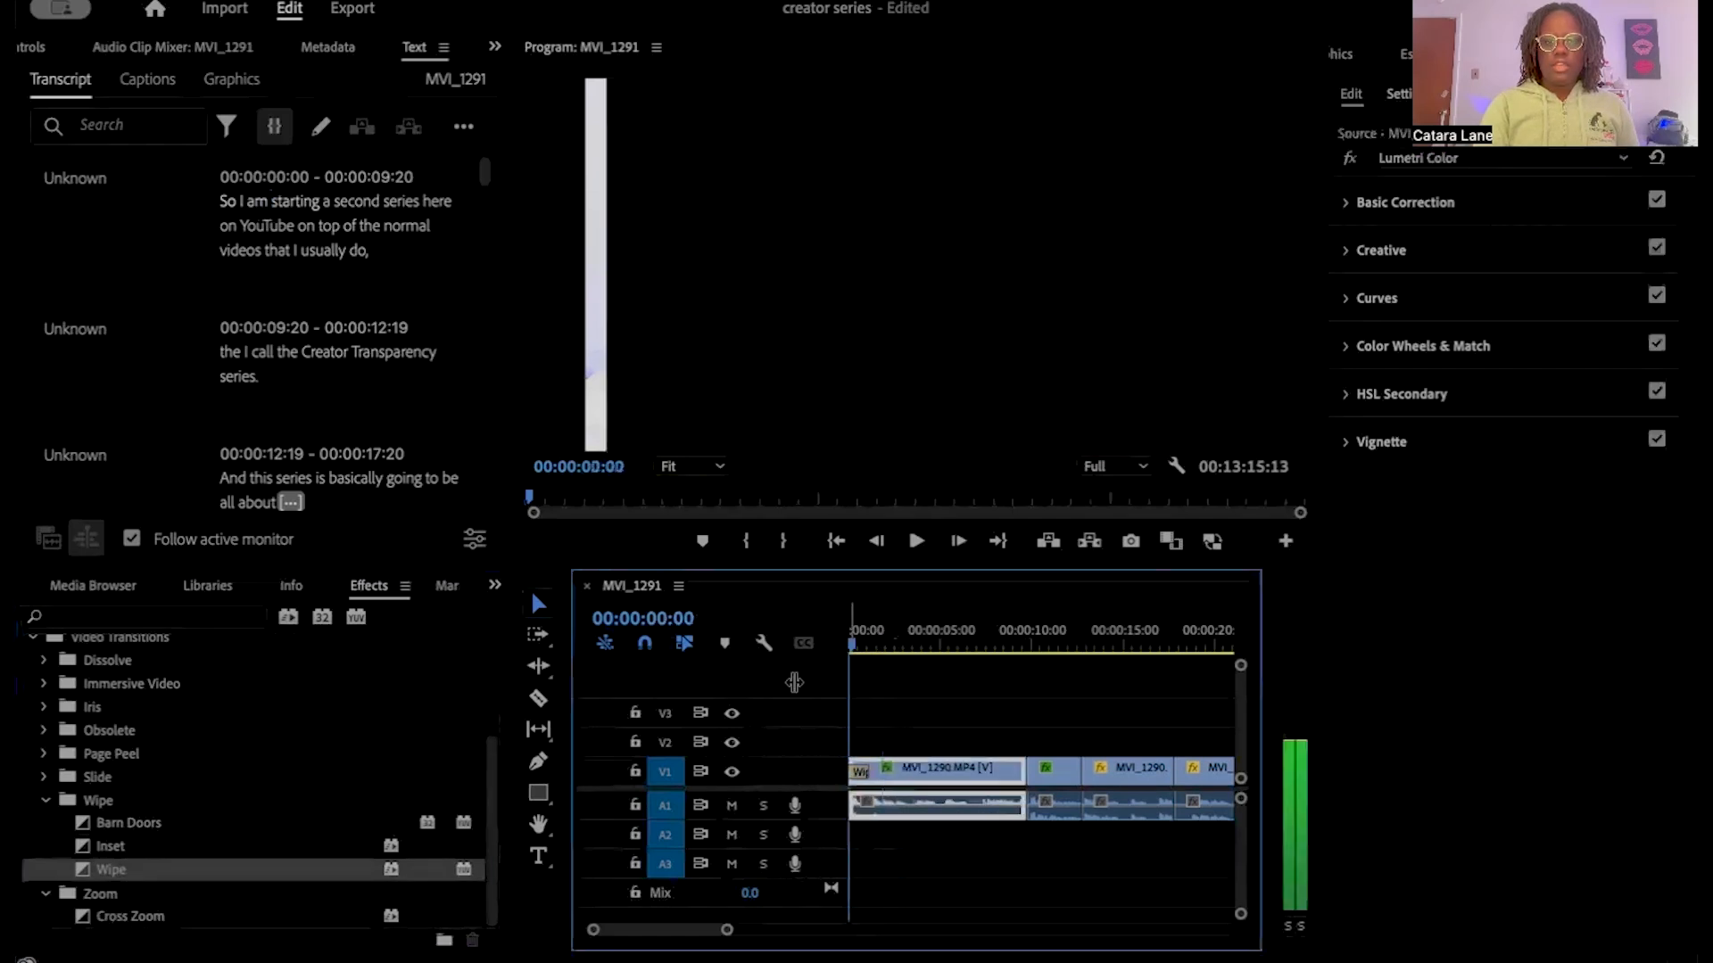
{"action": "left_click", "coordinate": [916, 541]}
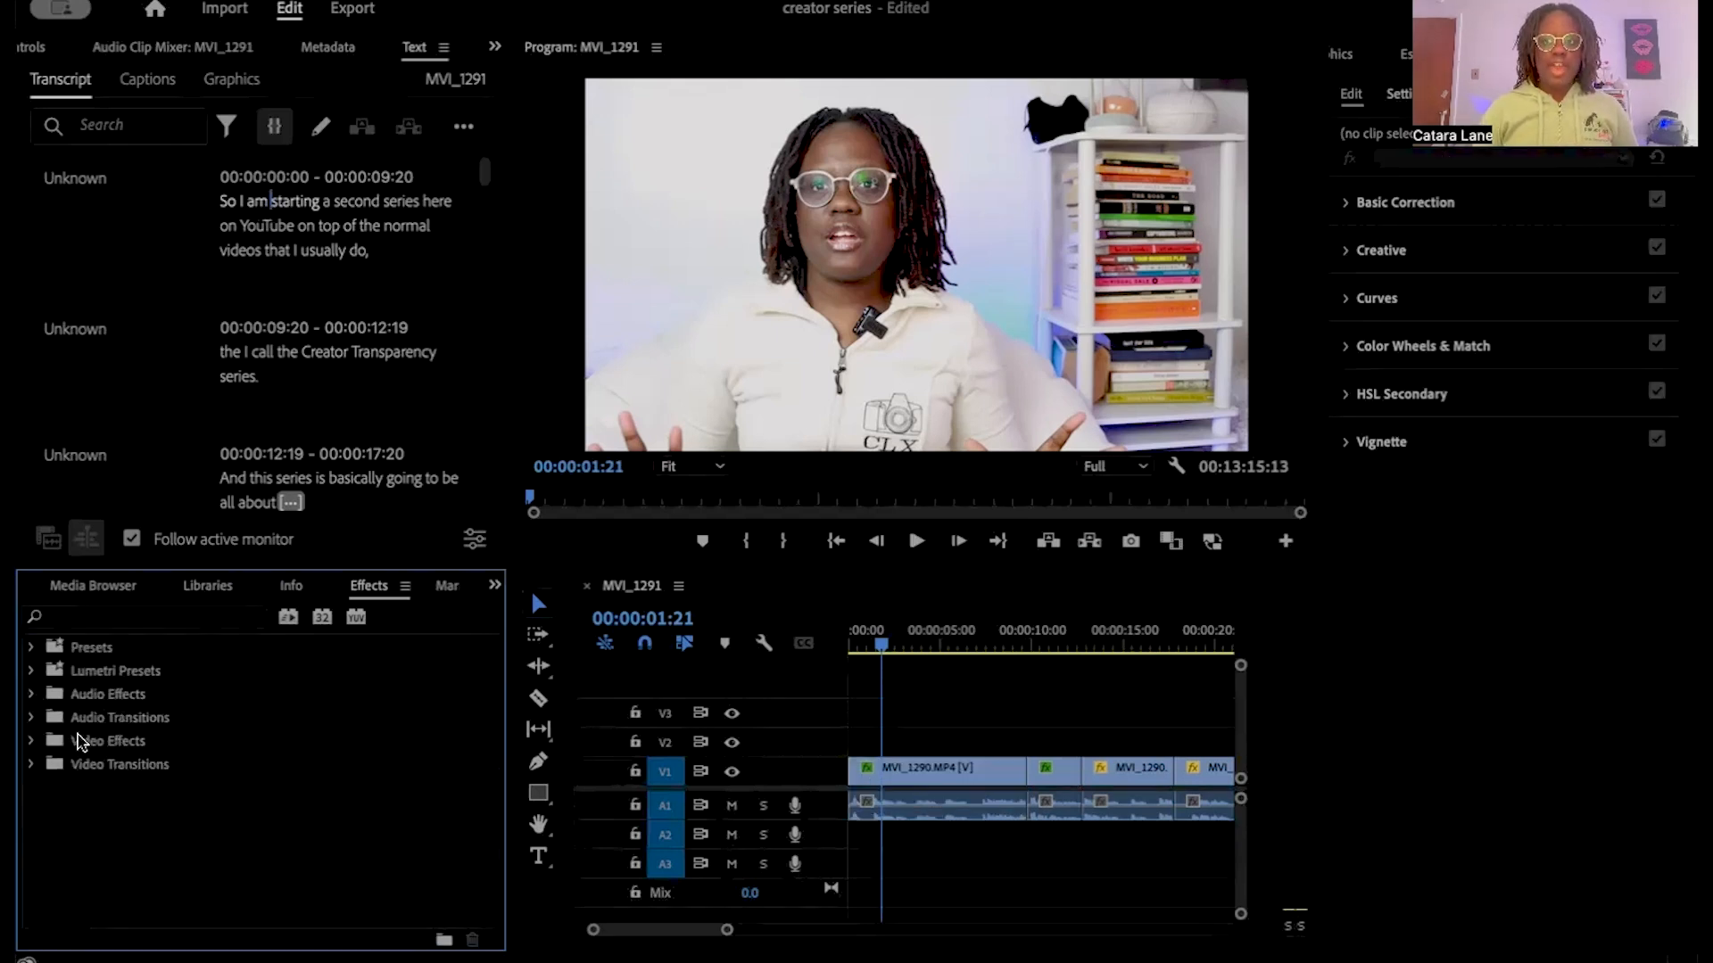
Step: Expand Audio Transitions and its Crossfade folder in the Effects panel
{"action": "left_click", "coordinate": [31, 718]}
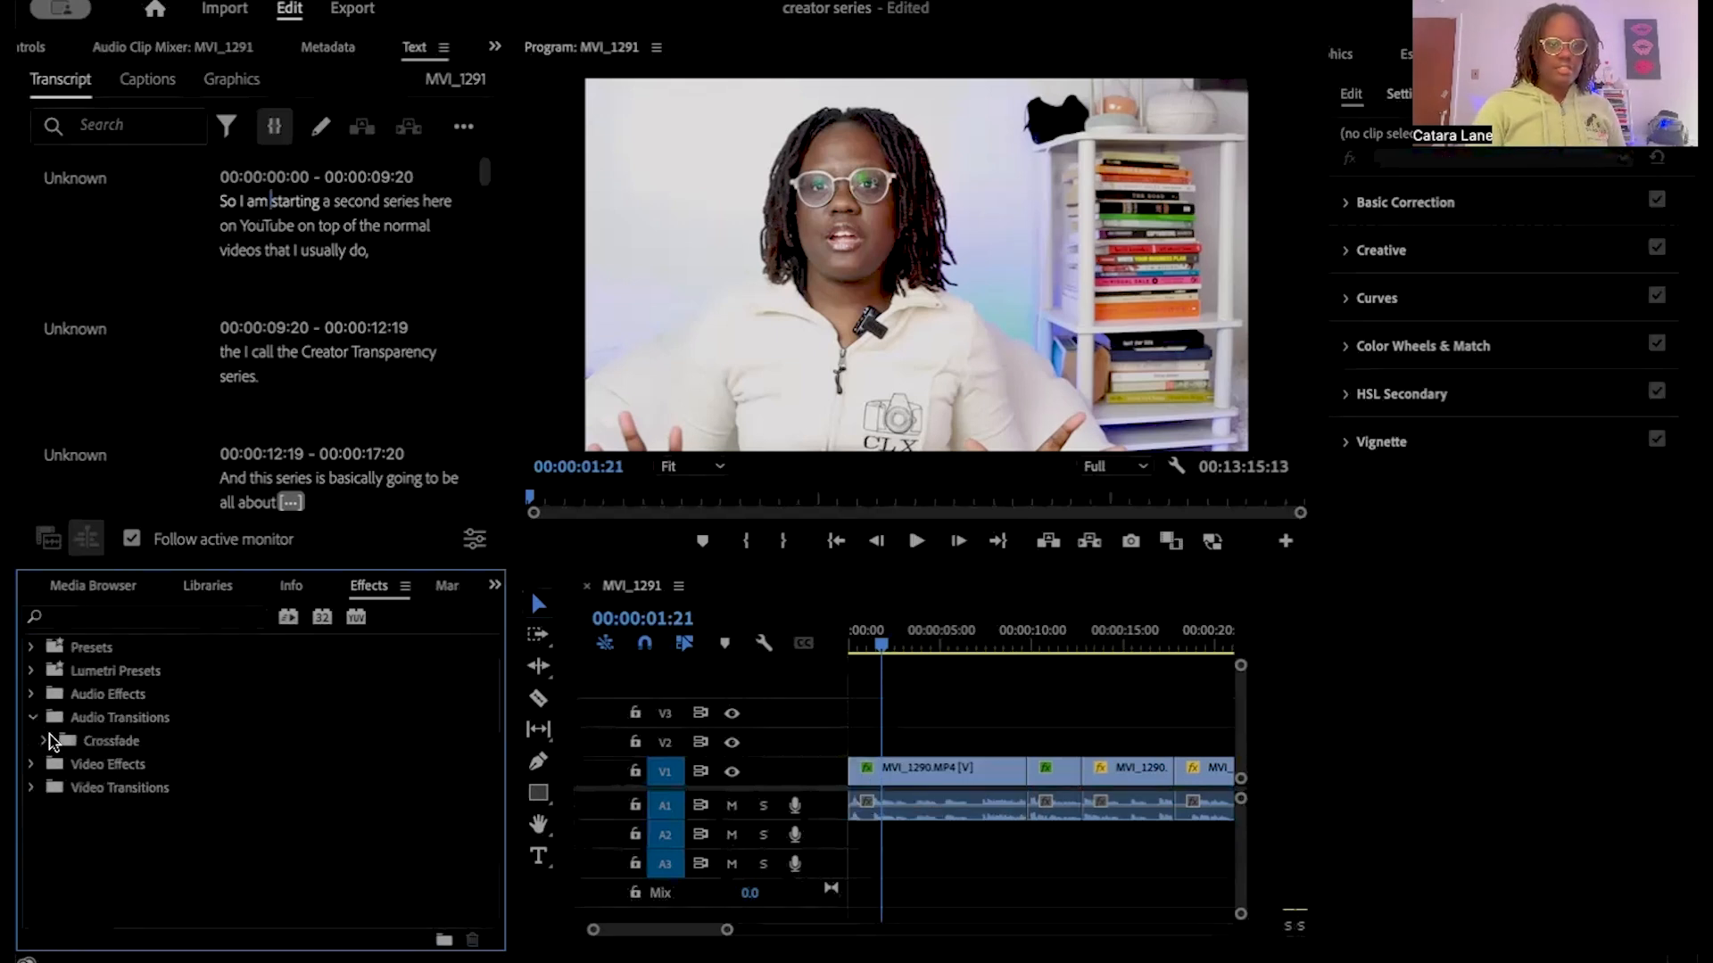
{"action": "left_click", "coordinate": [46, 740]}
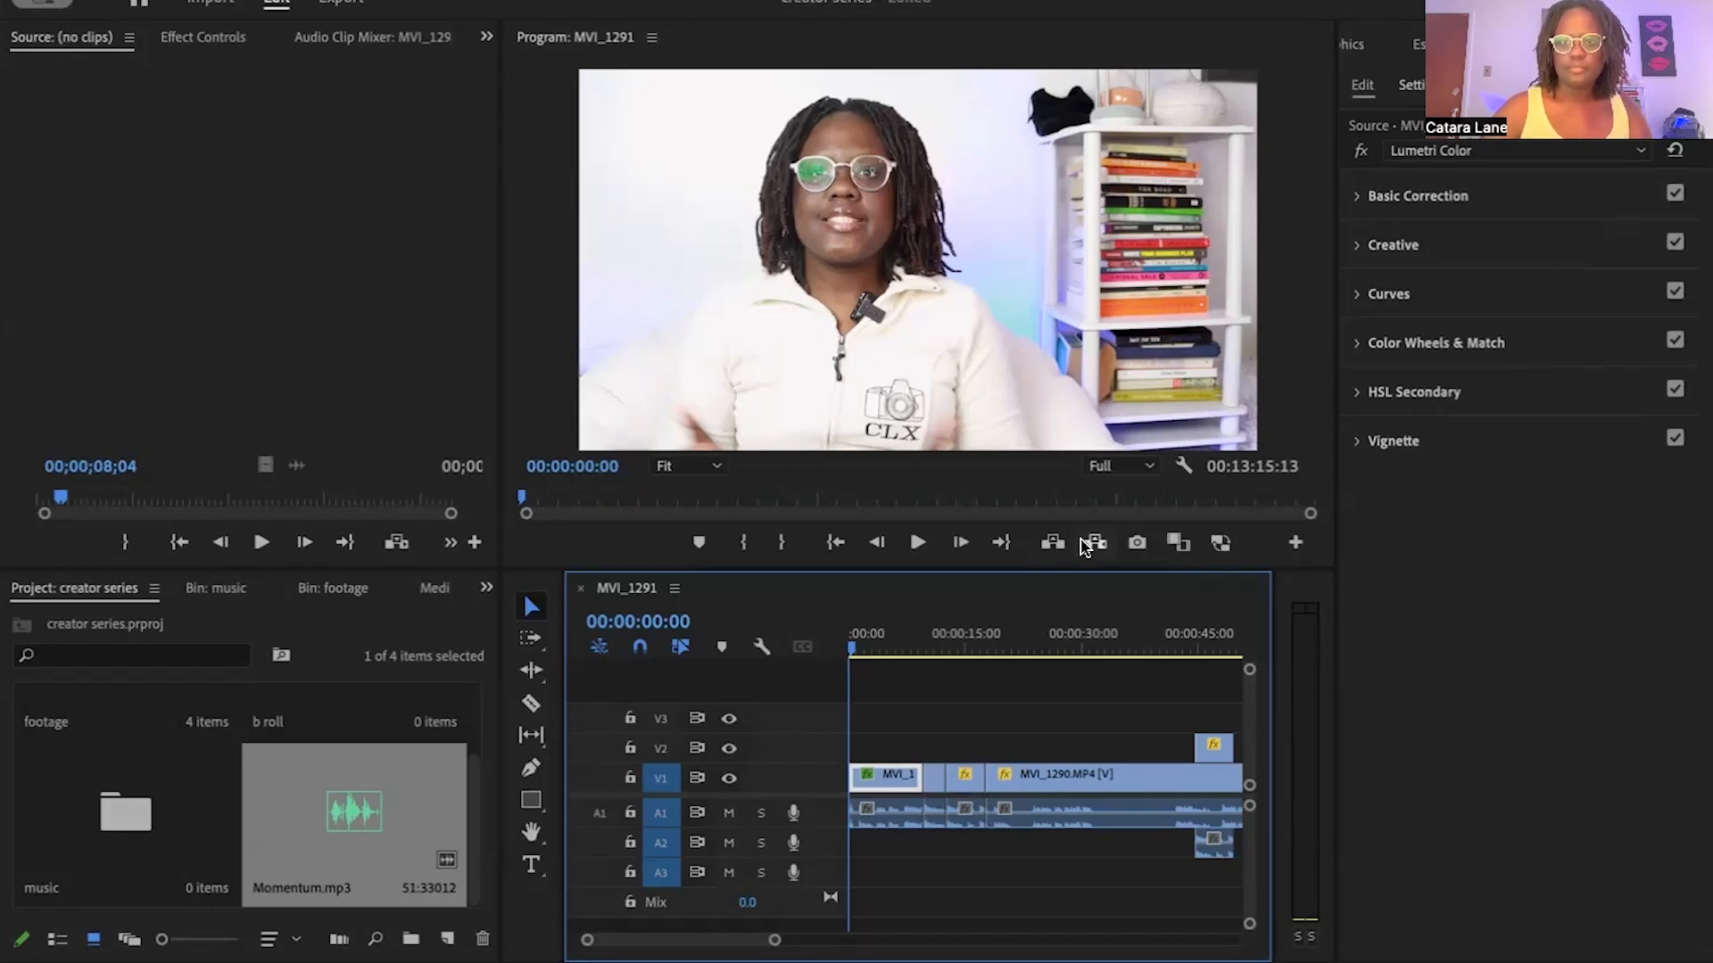
Step: Select the first A1 clip, show Essential Sound and make the A1 track taller
{"action": "left_click", "coordinate": [883, 813]}
{"action": "left_click", "coordinate": [1419, 44]}
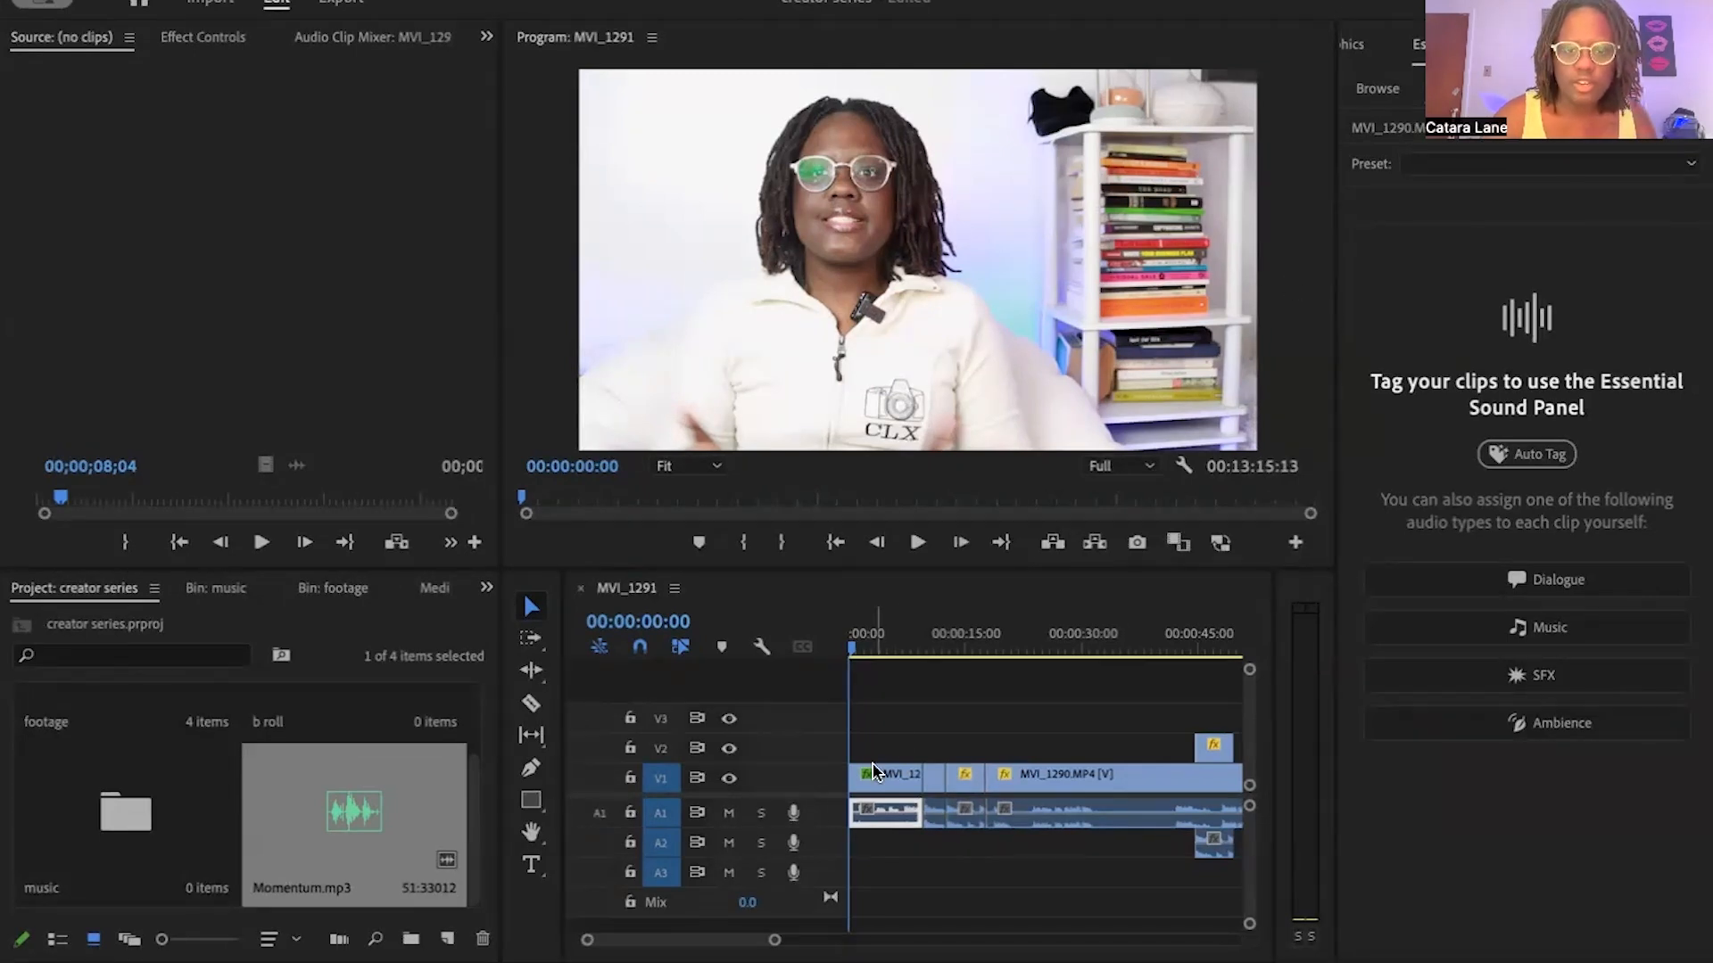
{"action": "left_click_drag", "start_coordinate": [831, 823], "coordinate": [831, 869]}
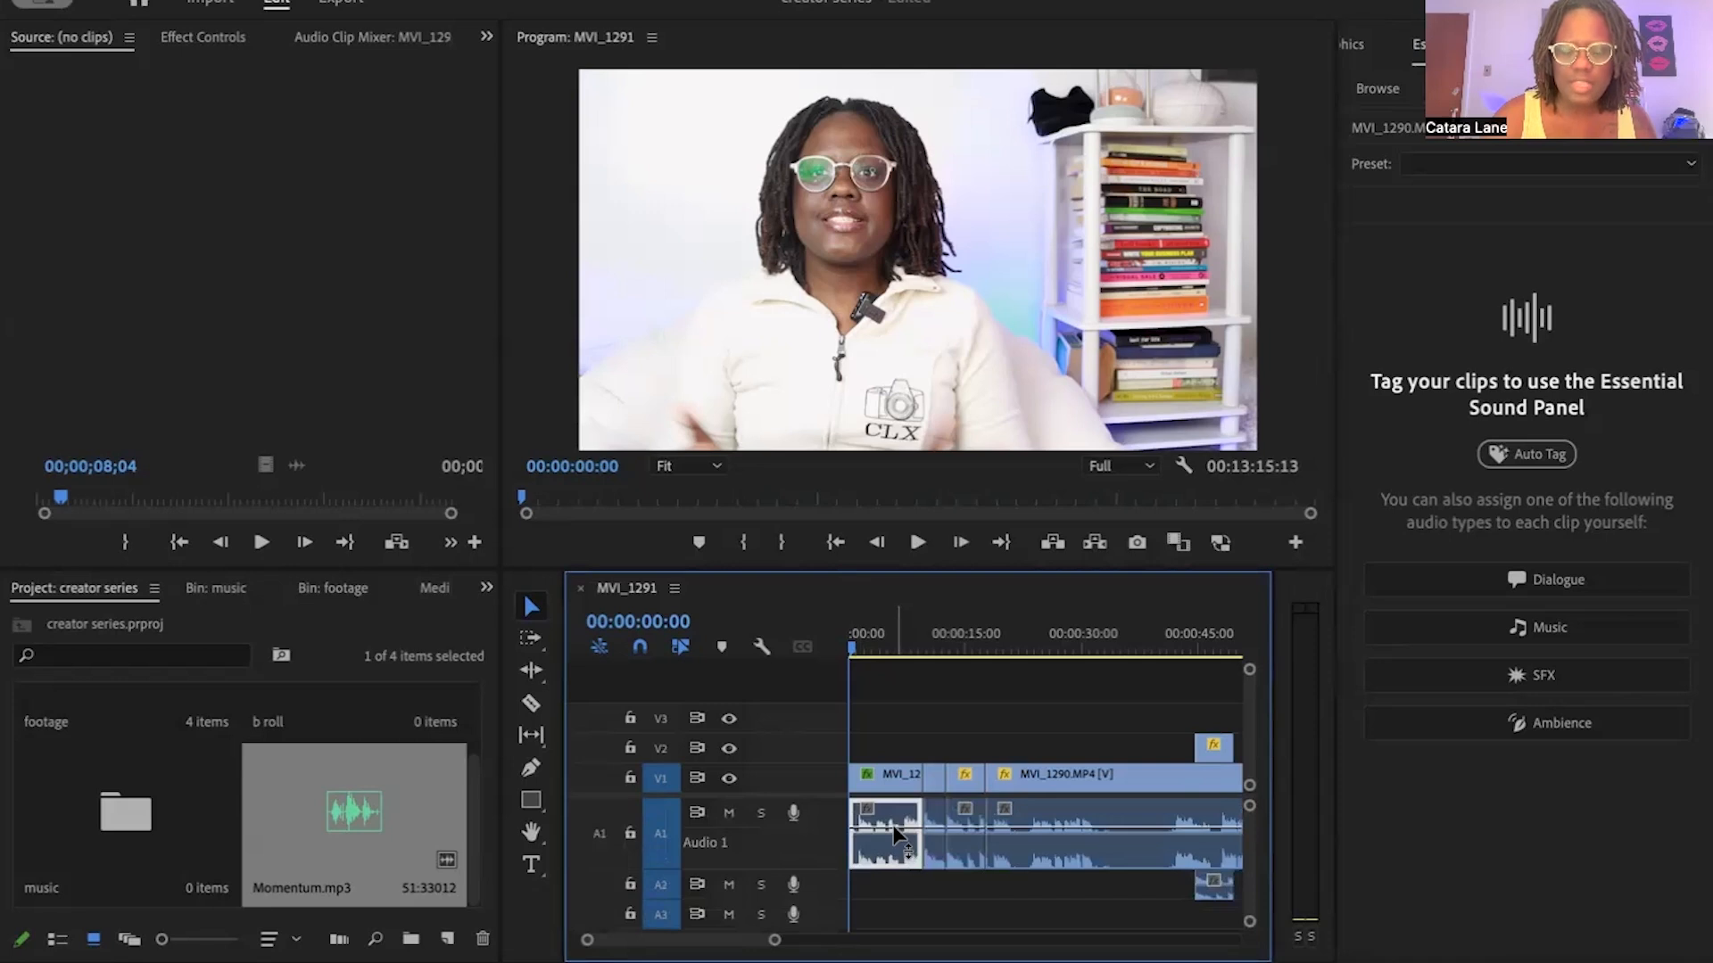
Step: Set the first audio clip's volume rubber band to -2.44 dB, checking it by playback
{"action": "left_click_drag", "start_coordinate": [892, 826], "coordinate": [892, 831]}
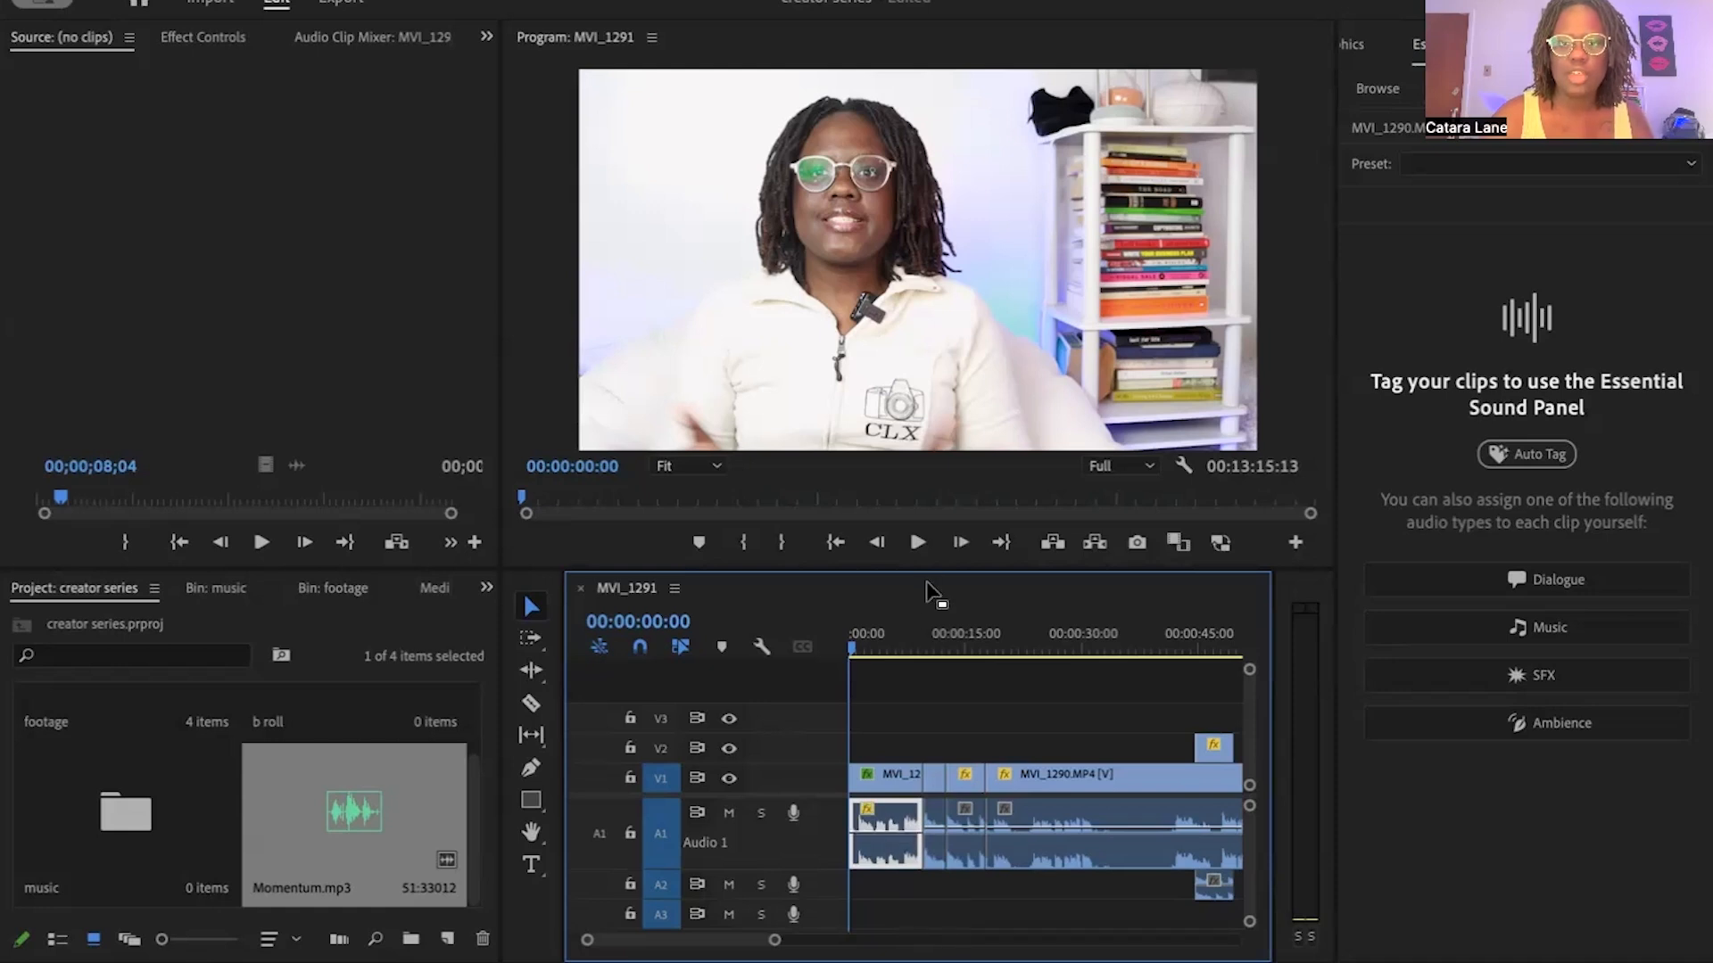
{"action": "left_click", "coordinate": [918, 541]}
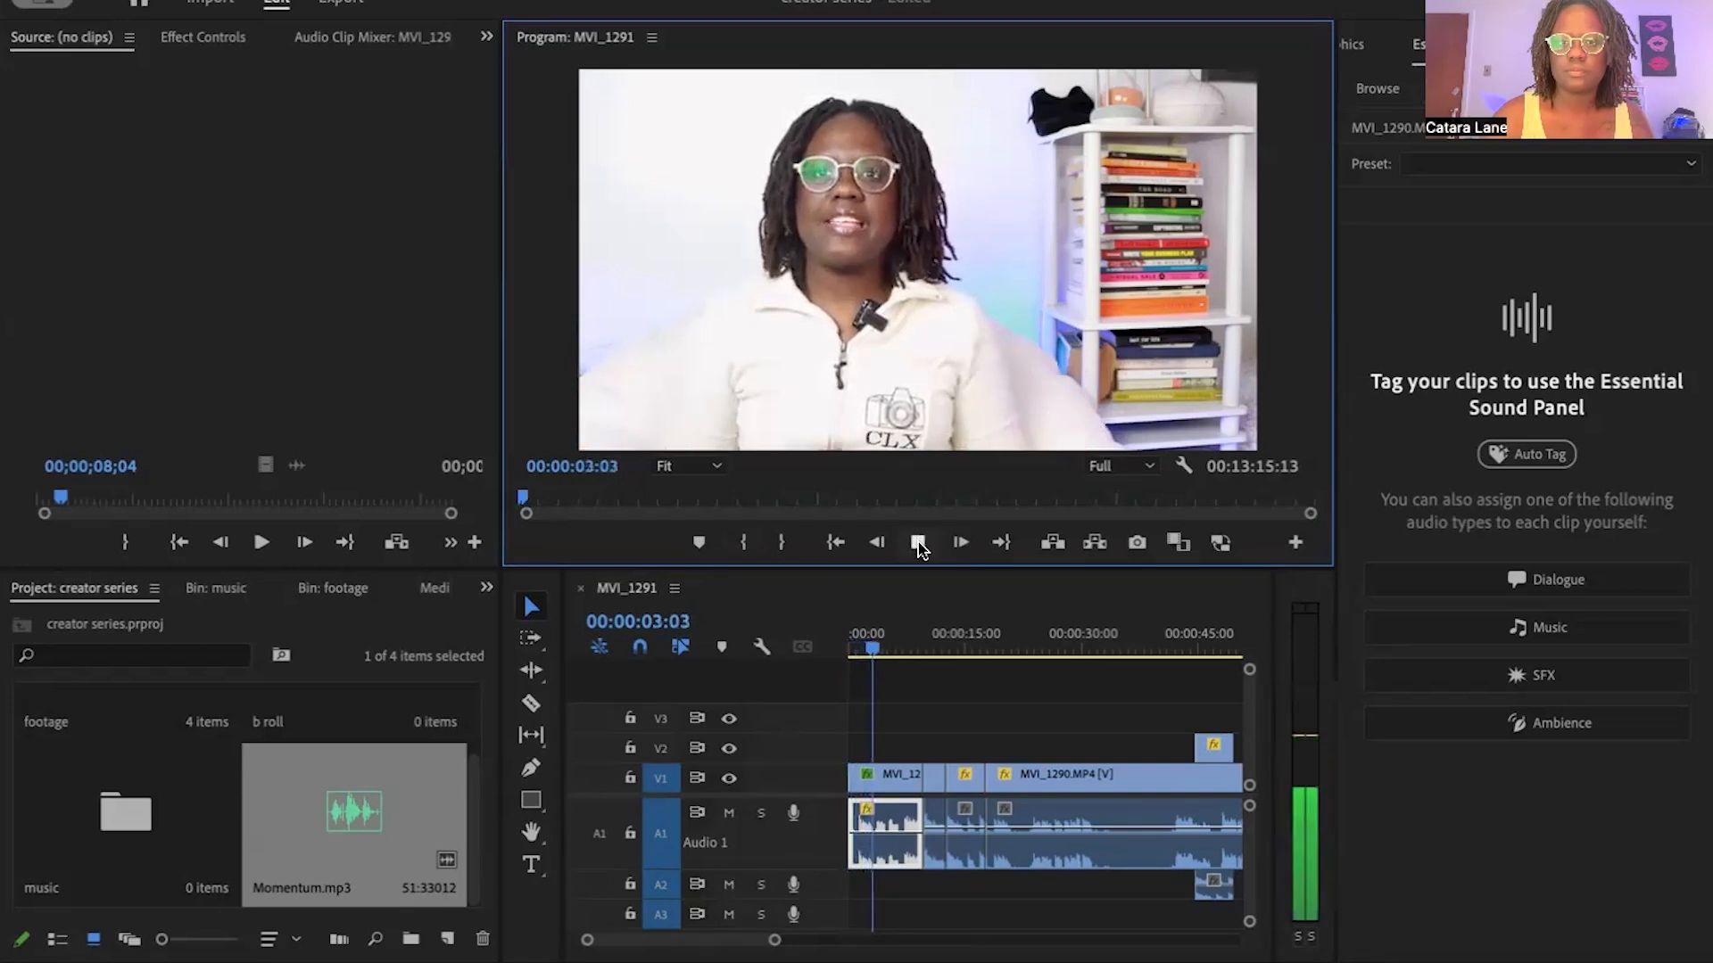
{"action": "left_click", "coordinate": [918, 545]}
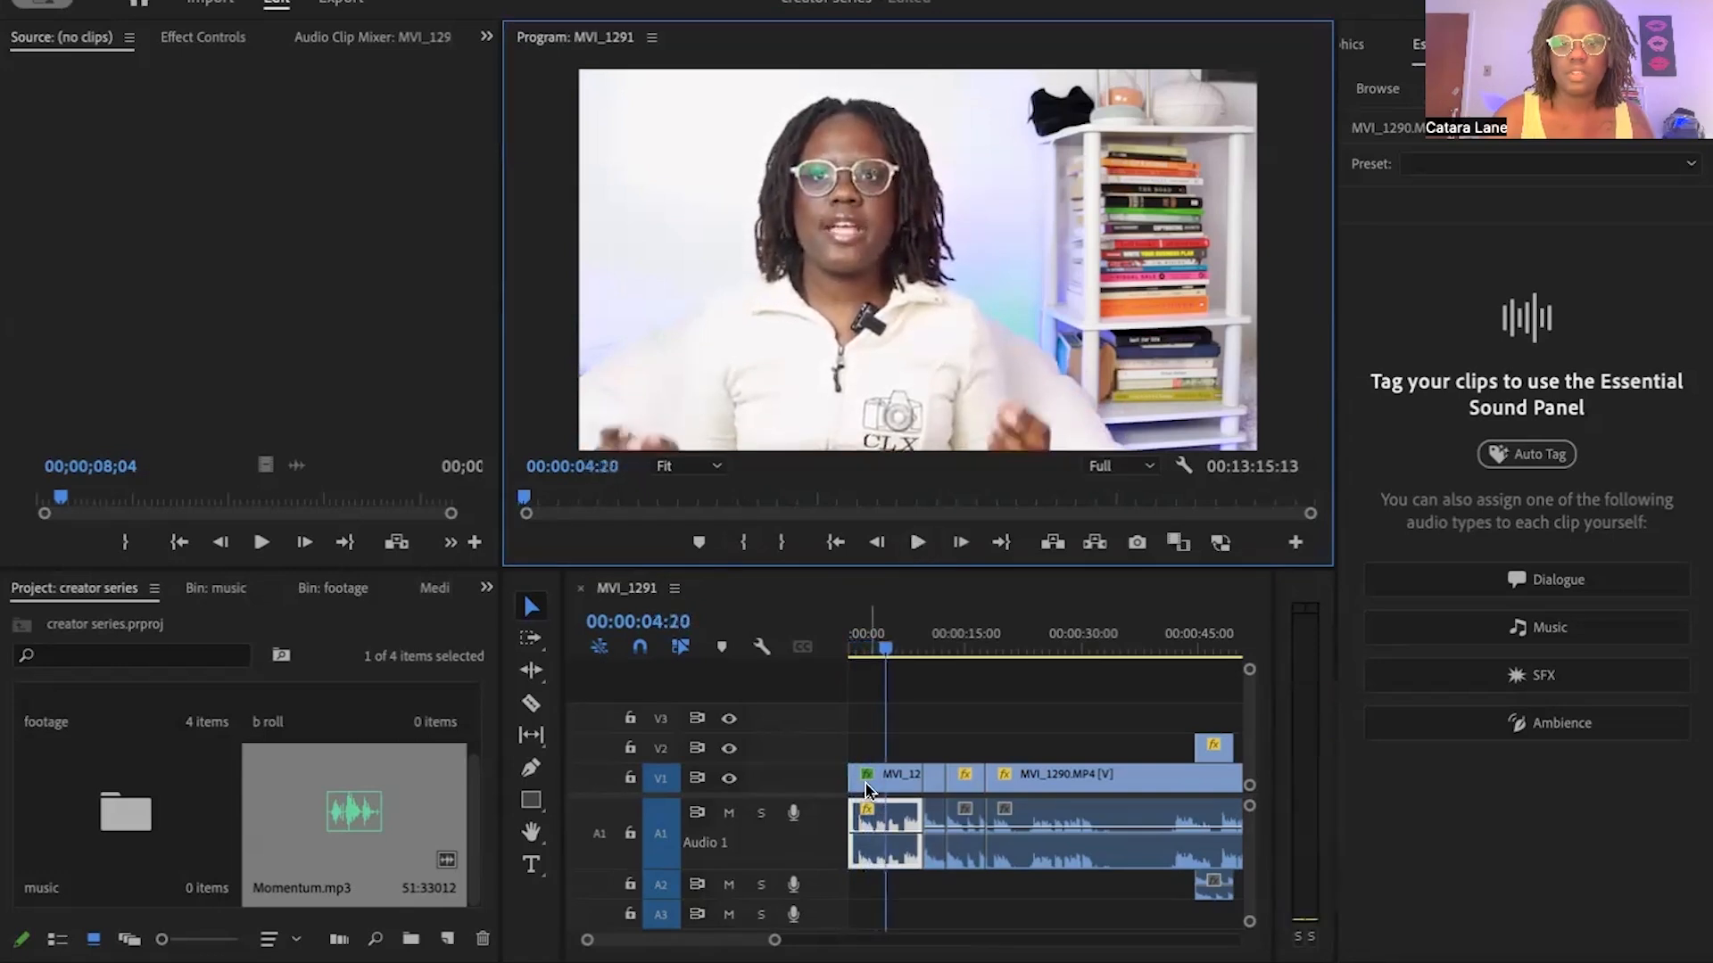
{"action": "left_click_drag", "start_coordinate": [871, 826], "coordinate": [884, 843]}
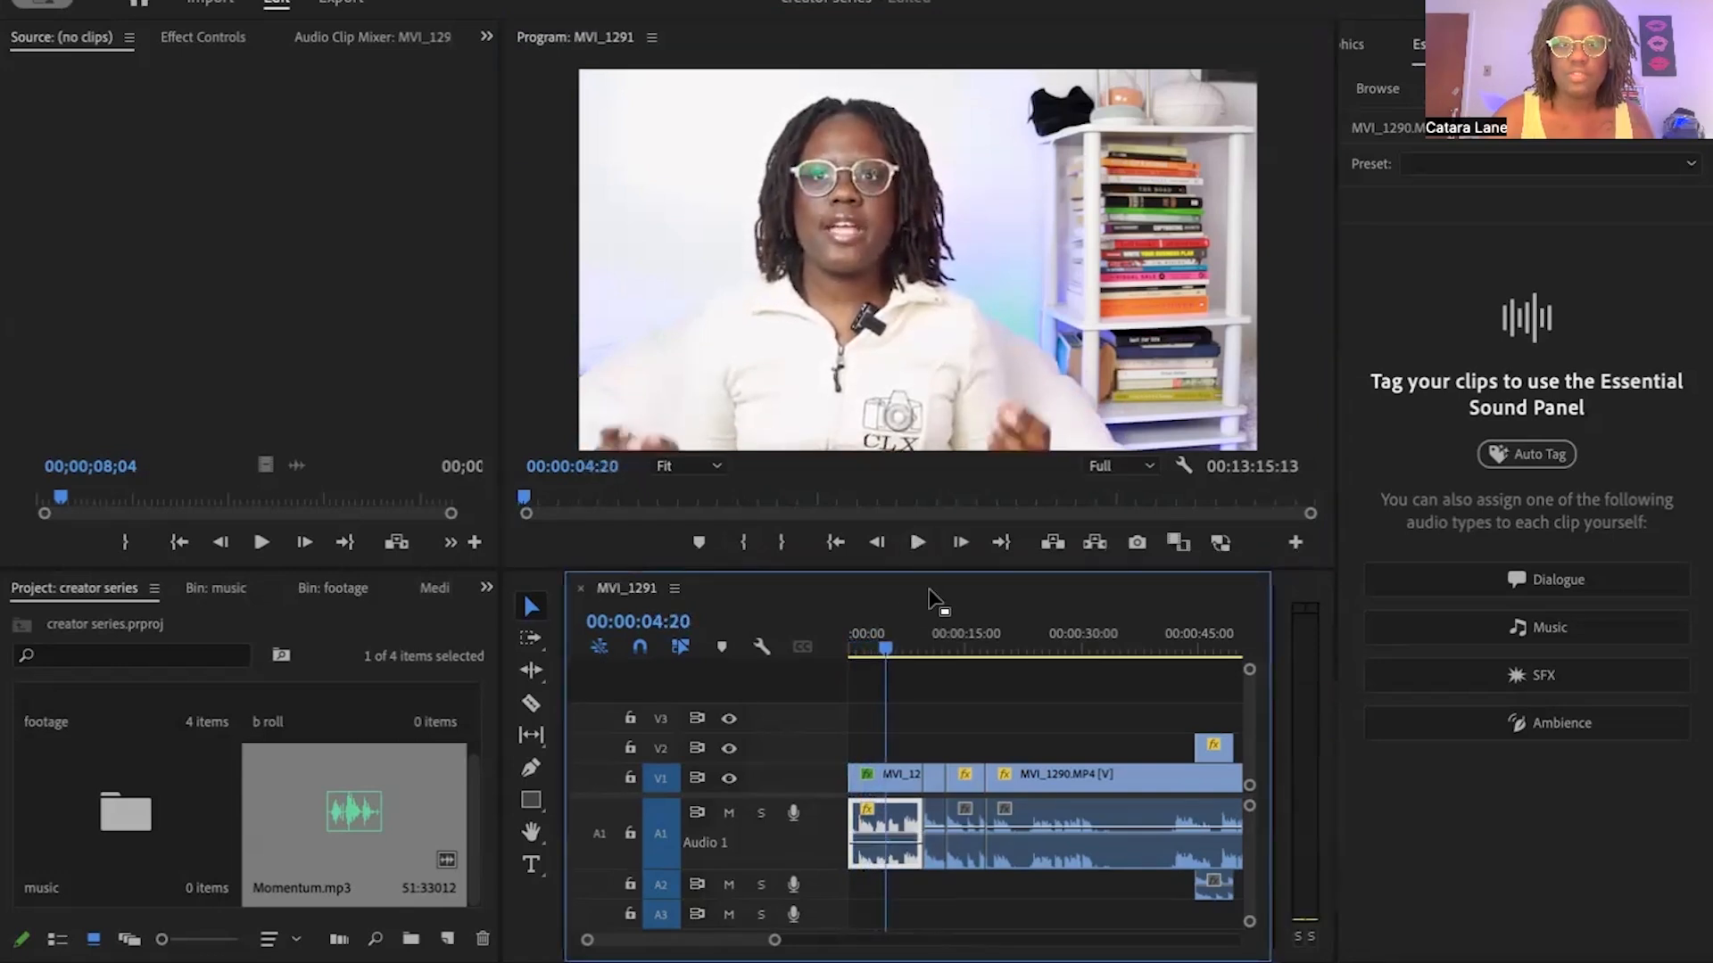
{"action": "mouse_move", "coordinate": [881, 844]}
{"action": "left_mouse_down"}
{"action": "mouse_move", "coordinate": [883, 810]}
{"action": "mouse_move", "coordinate": [881, 835]}
{"action": "left_mouse_up"}
Step: Tag the talking-head clip as Dialogue in Essential Sound and view its presets
{"action": "left_click", "coordinate": [1430, 591]}
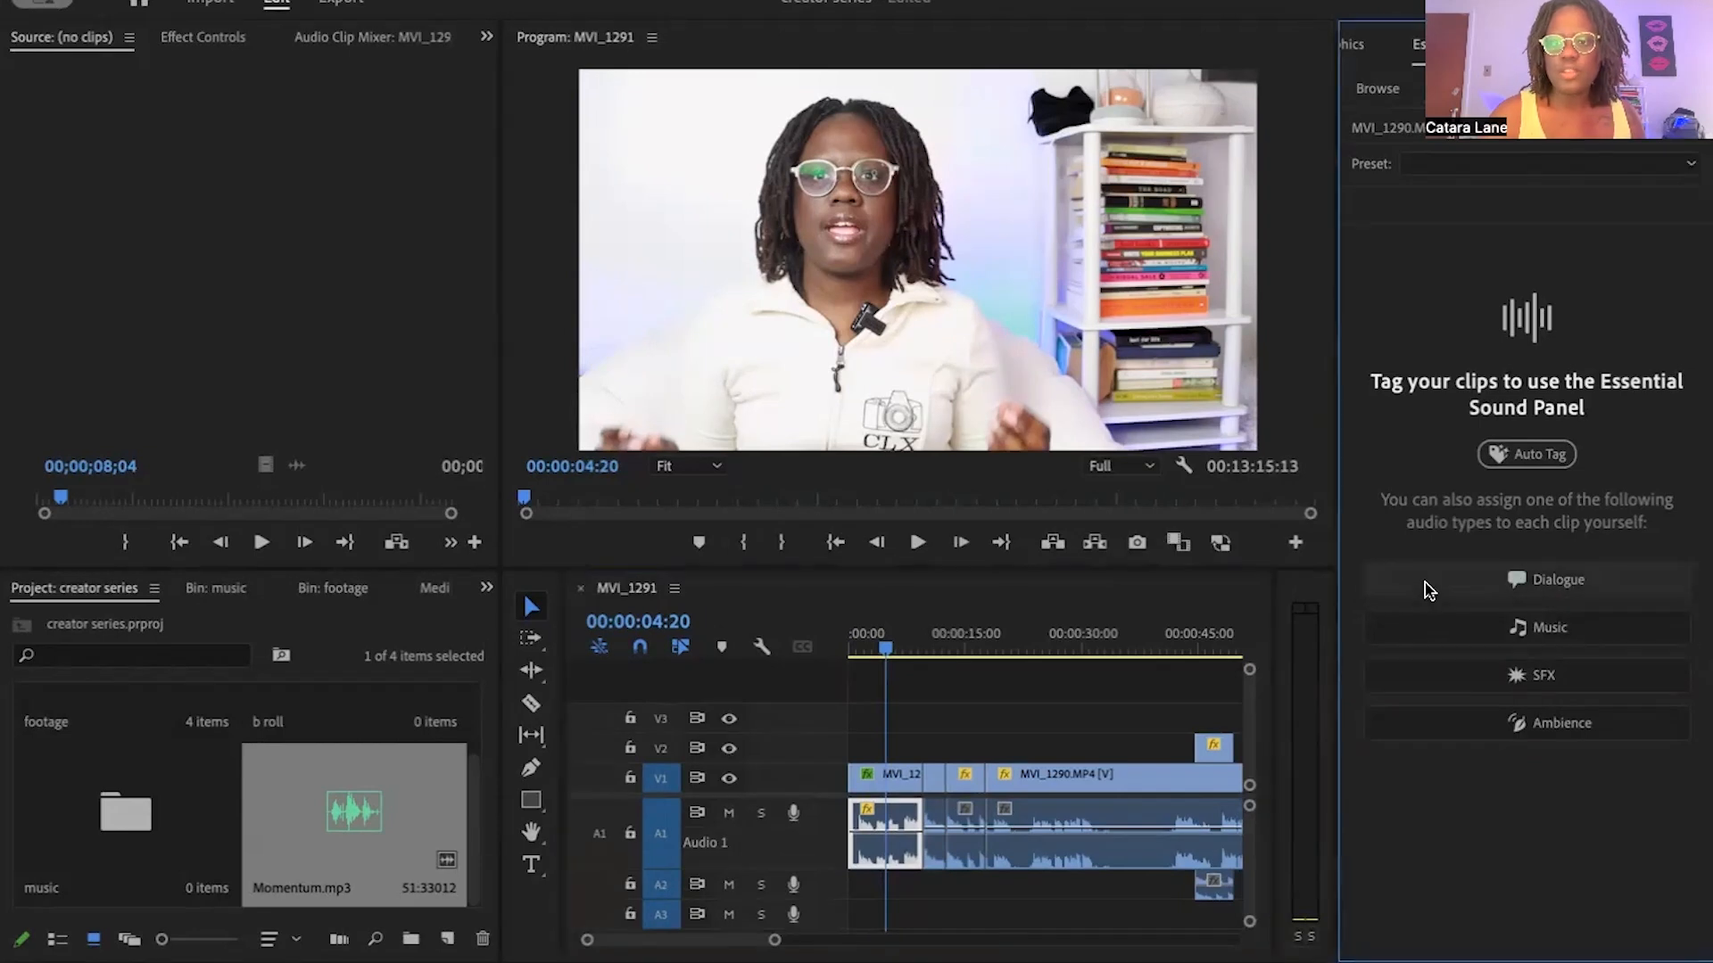
{"action": "left_click", "coordinate": [1430, 590]}
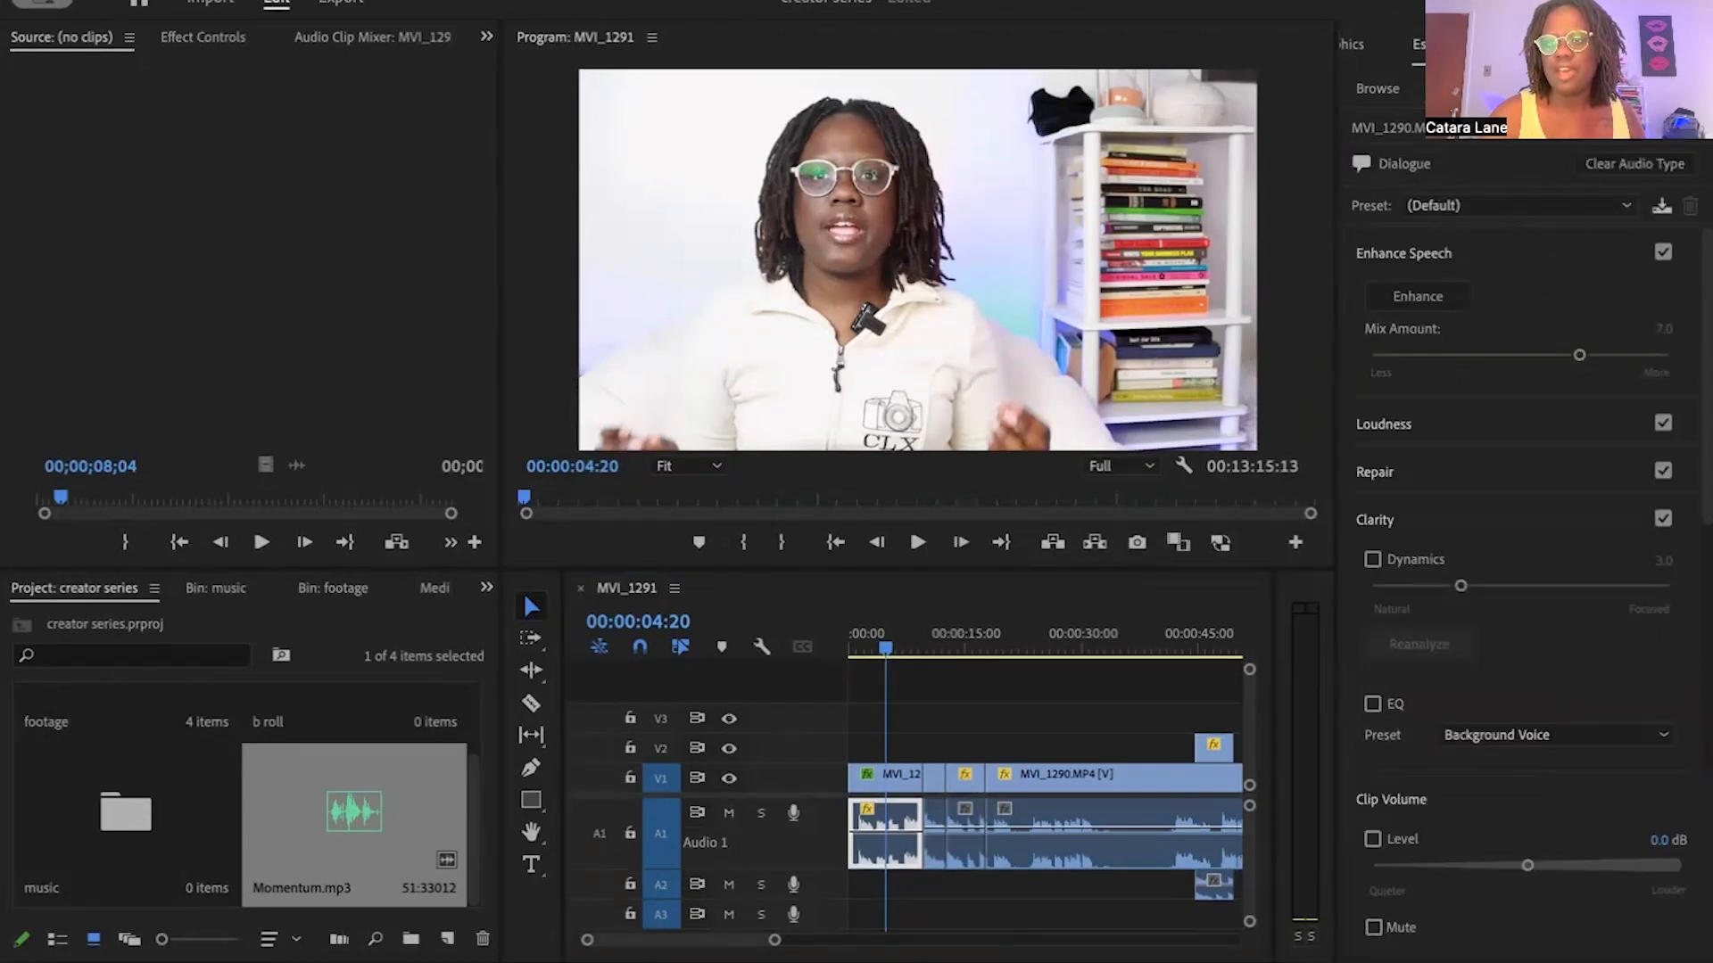
{"action": "left_click", "coordinate": [1526, 212]}
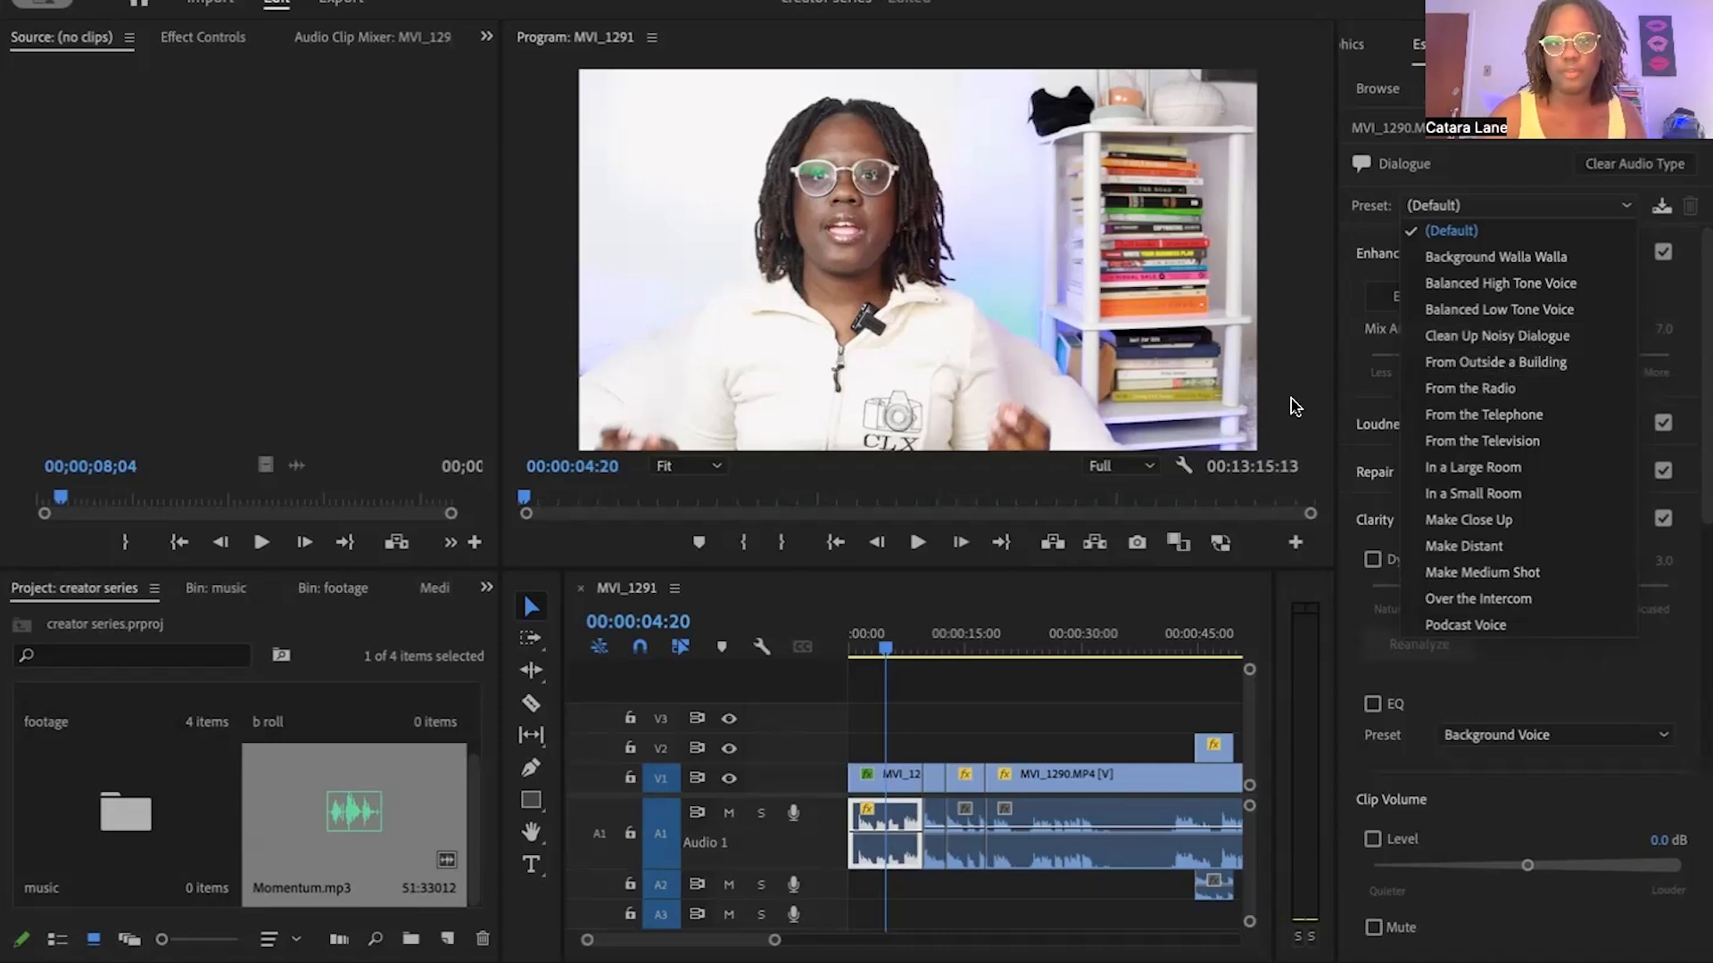
Step: Lower the dialogue clip volume, then place Momentum.mp3 on the Audio 3 track
{"action": "left_click", "coordinate": [1530, 867]}
{"action": "mouse_move", "coordinate": [1530, 870]}
{"action": "left_mouse_down"}
{"action": "mouse_move", "coordinate": [1434, 867]}
{"action": "mouse_move", "coordinate": [1631, 875]}
{"action": "mouse_move", "coordinate": [1506, 874]}
{"action": "mouse_move", "coordinate": [1627, 874]}
{"action": "mouse_move", "coordinate": [1516, 873]}
{"action": "mouse_move", "coordinate": [1547, 867]}
{"action": "left_mouse_up"}
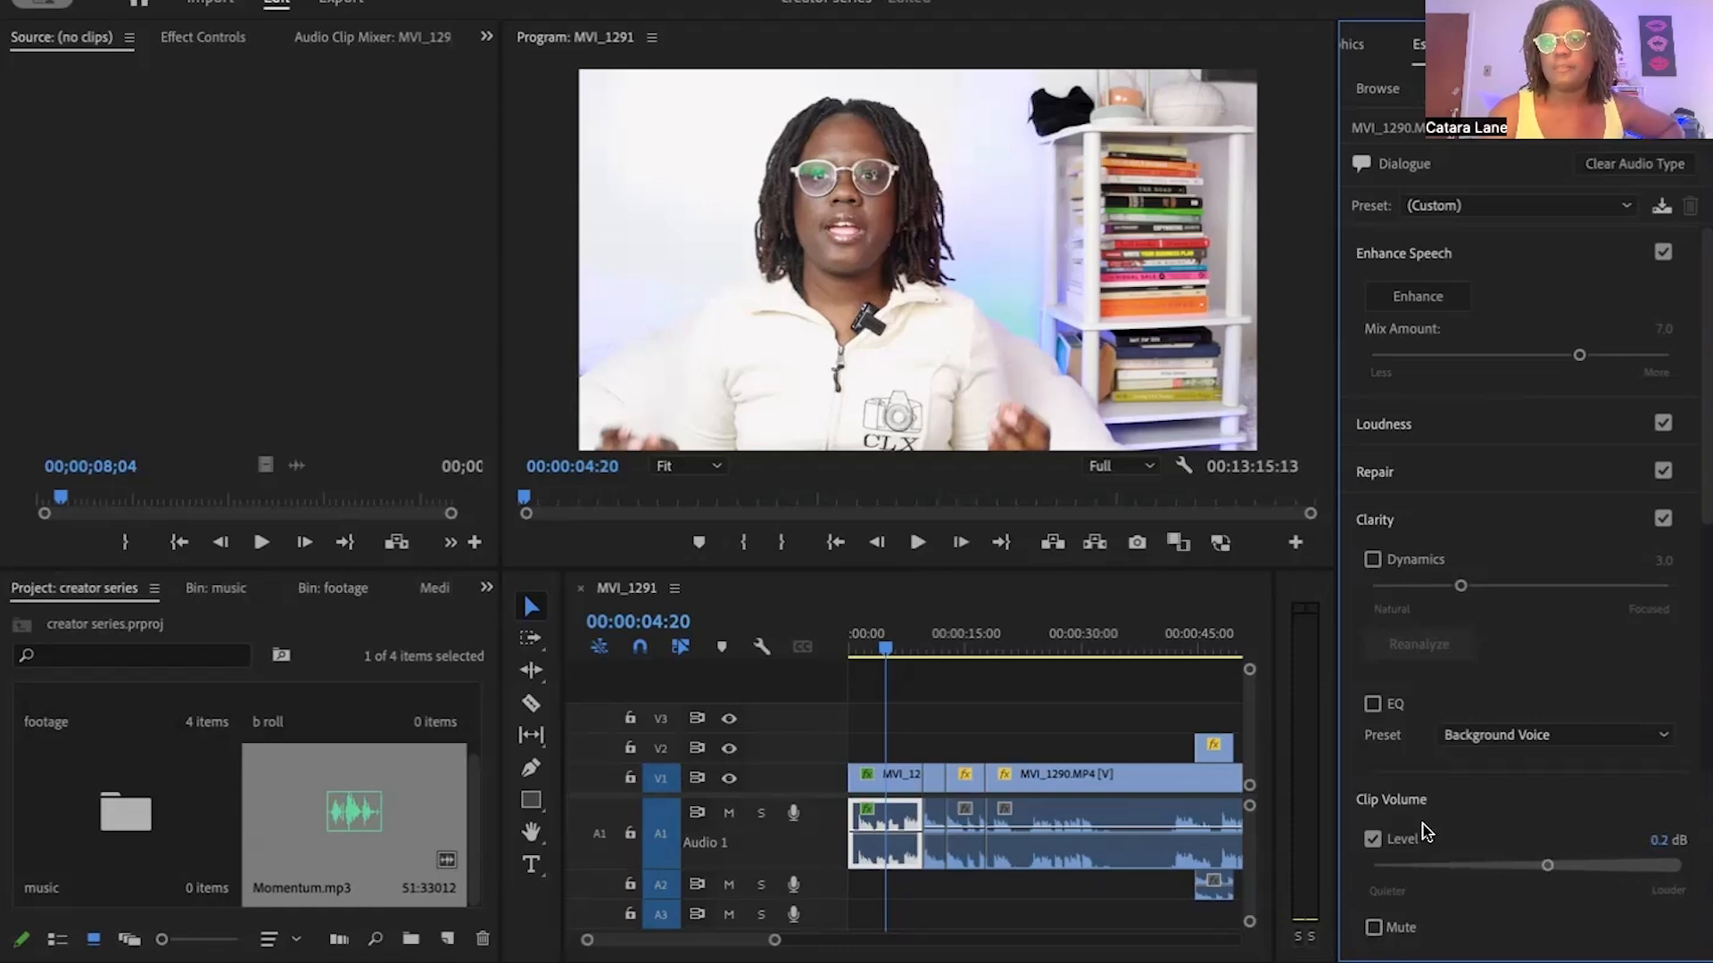
{"action": "left_click", "coordinate": [1070, 700]}
{"action": "left_click_drag", "start_coordinate": [357, 807], "coordinate": [857, 906]}
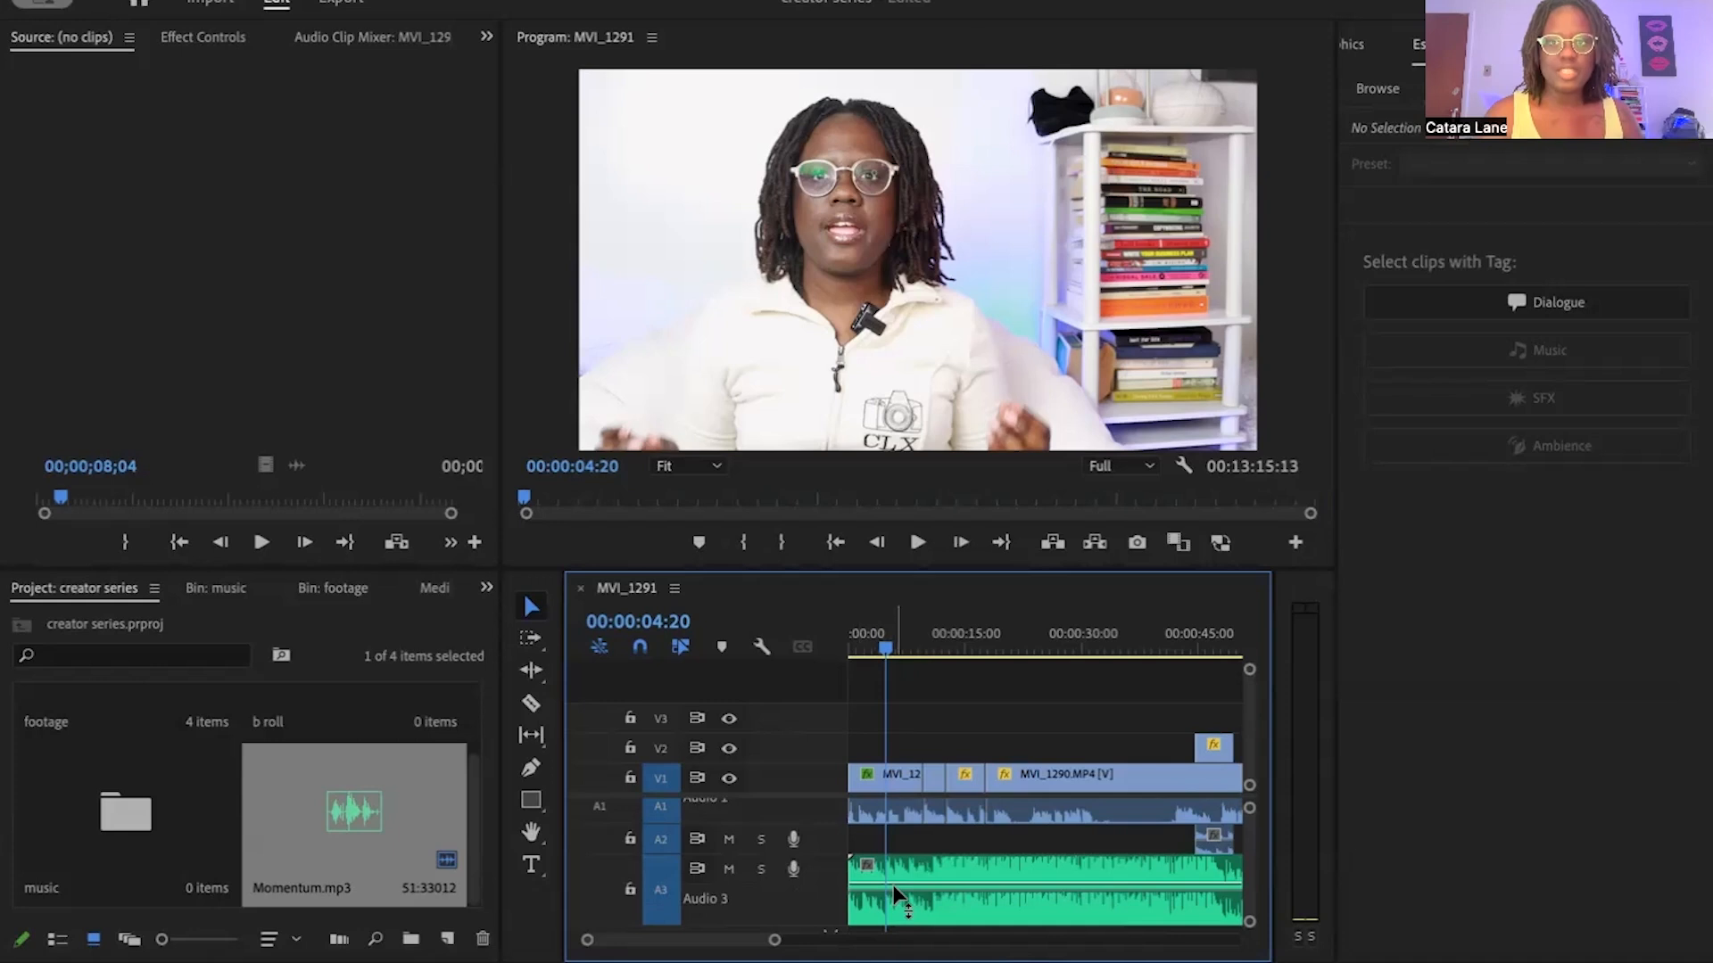
Step: Expand Audio 1 and play from the start to hear the music under the voice
{"action": "double_click", "coordinate": [813, 821]}
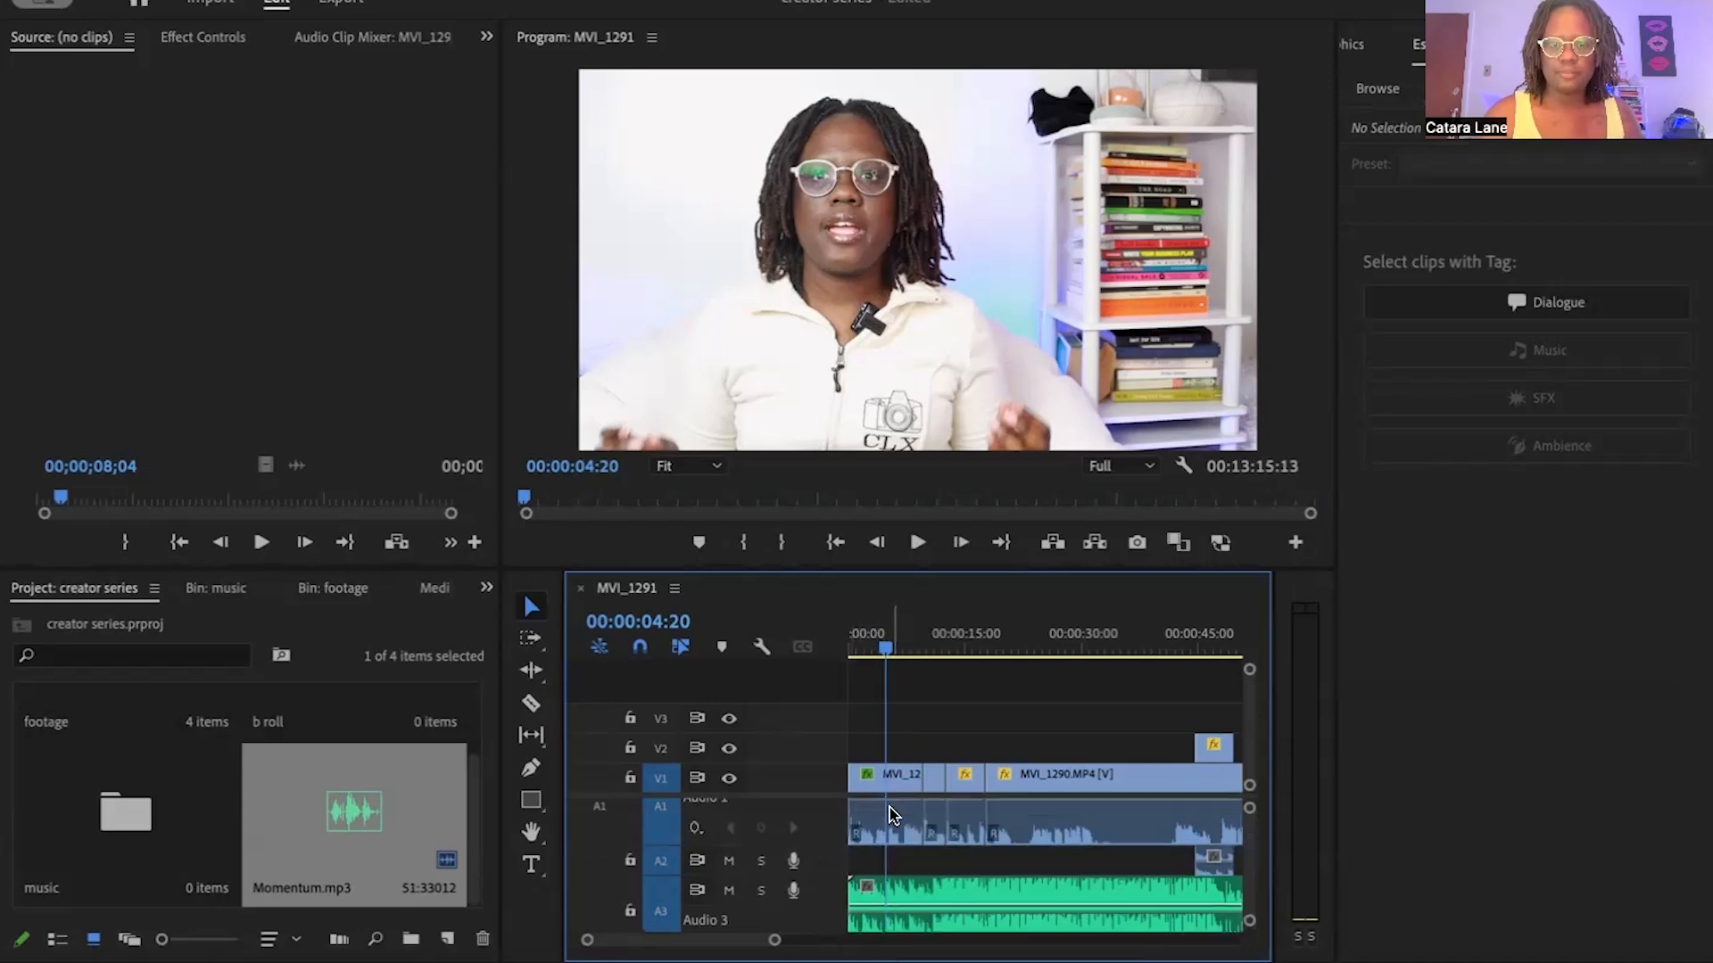
{"action": "left_click", "coordinate": [904, 908]}
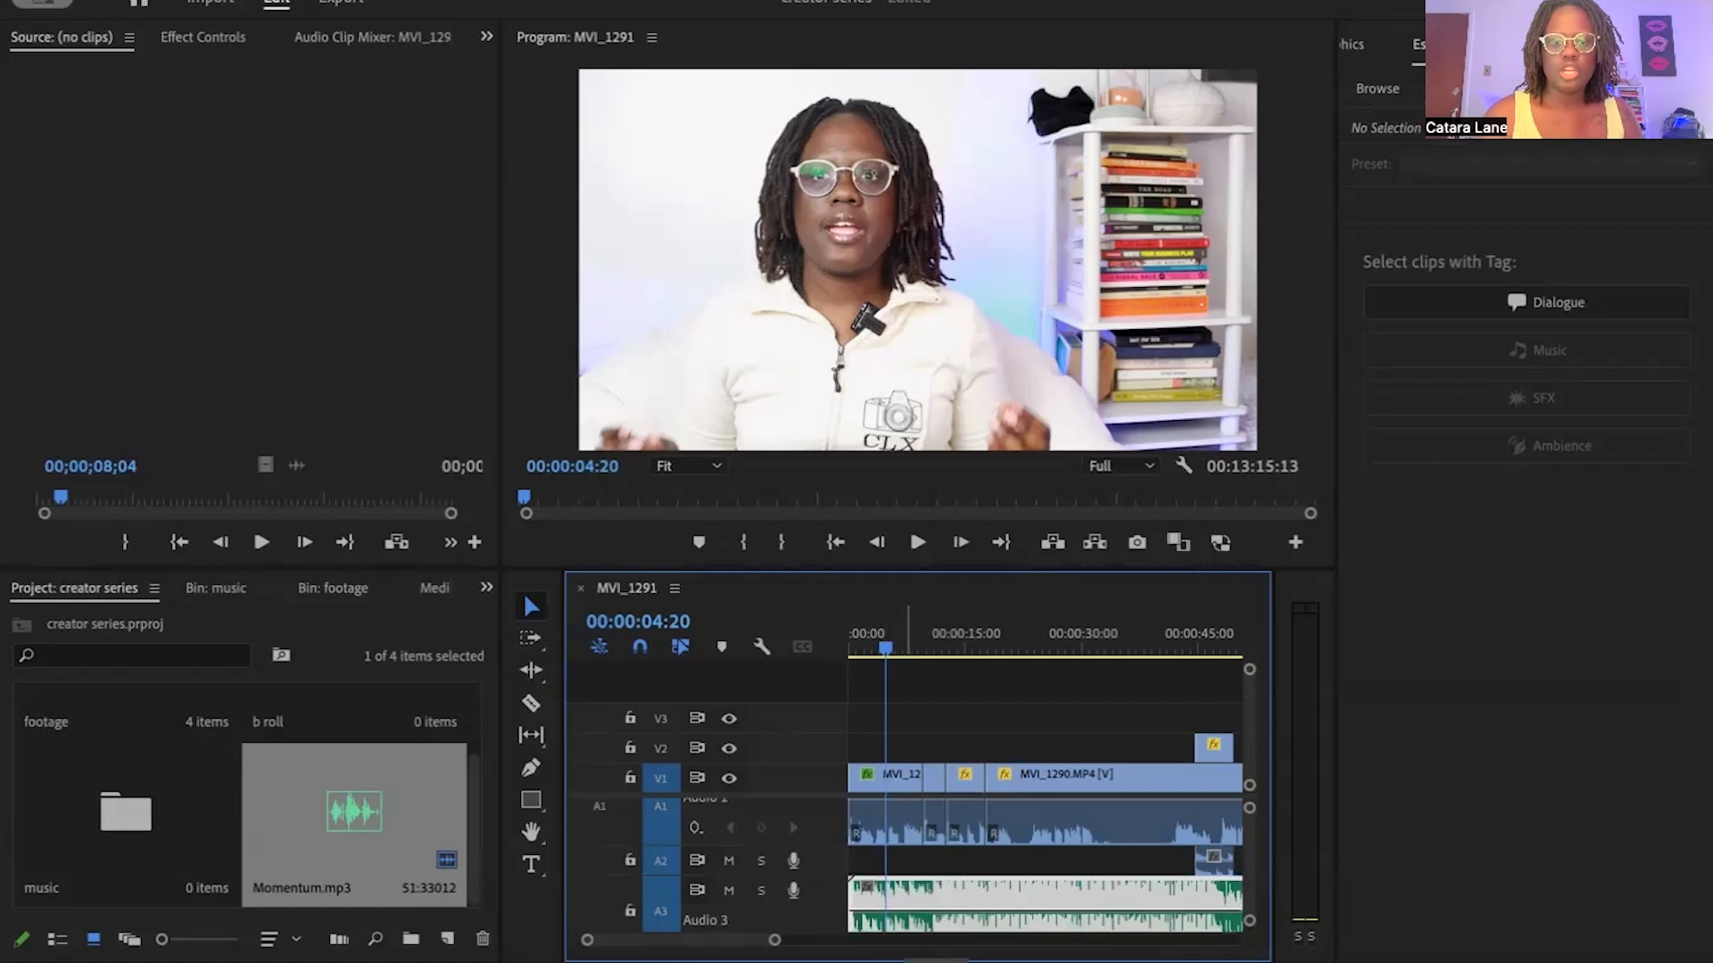
{"action": "scroll", "coordinate": [862, 850], "scroll_direction": "up", "scroll_amount": 2}
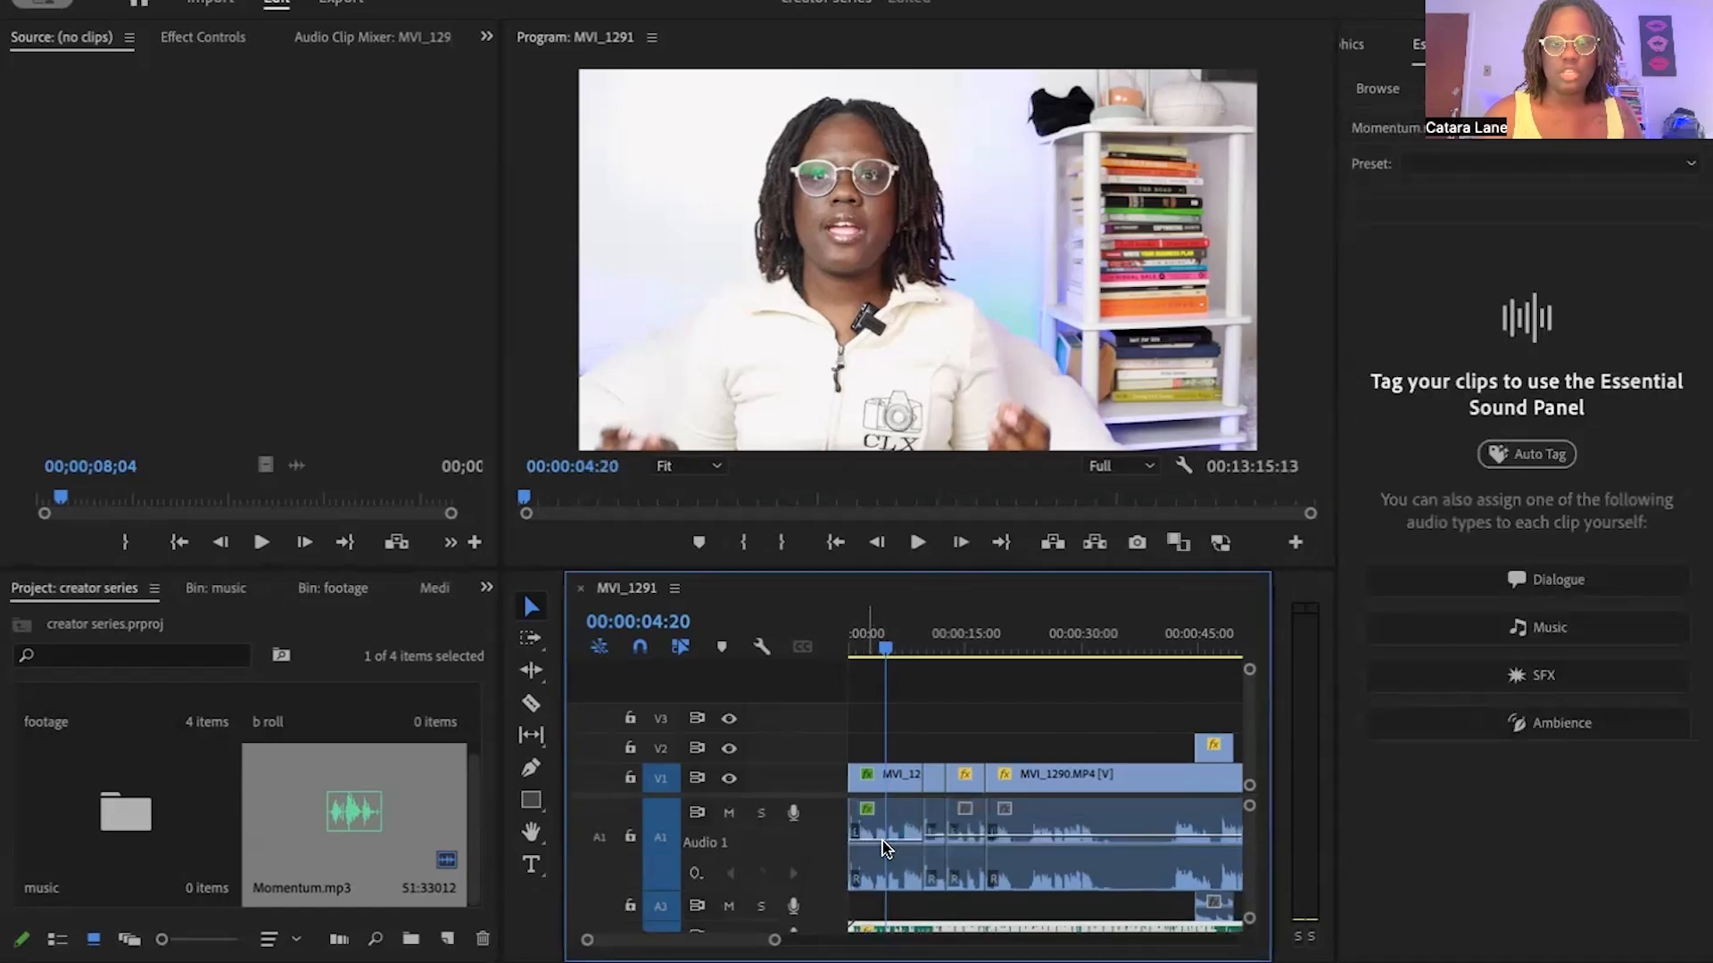
{"action": "left_click", "coordinate": [880, 833]}
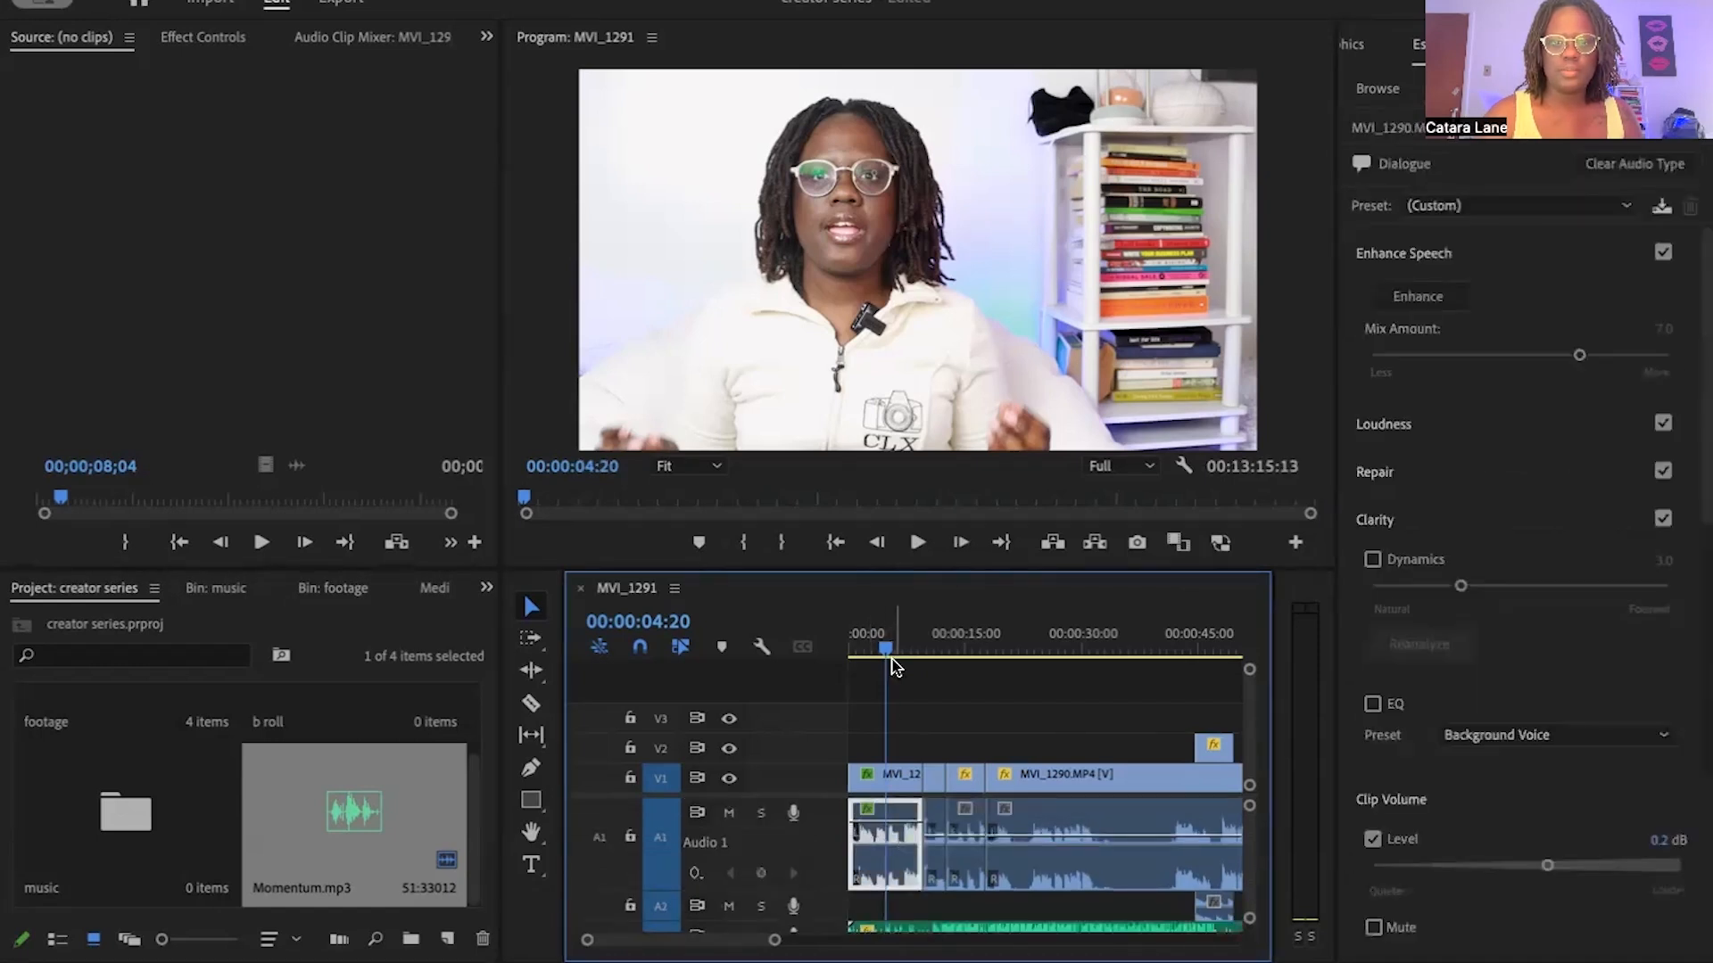
{"action": "left_click_drag", "start_coordinate": [883, 649], "coordinate": [849, 615]}
{"action": "left_click", "coordinate": [914, 544]}
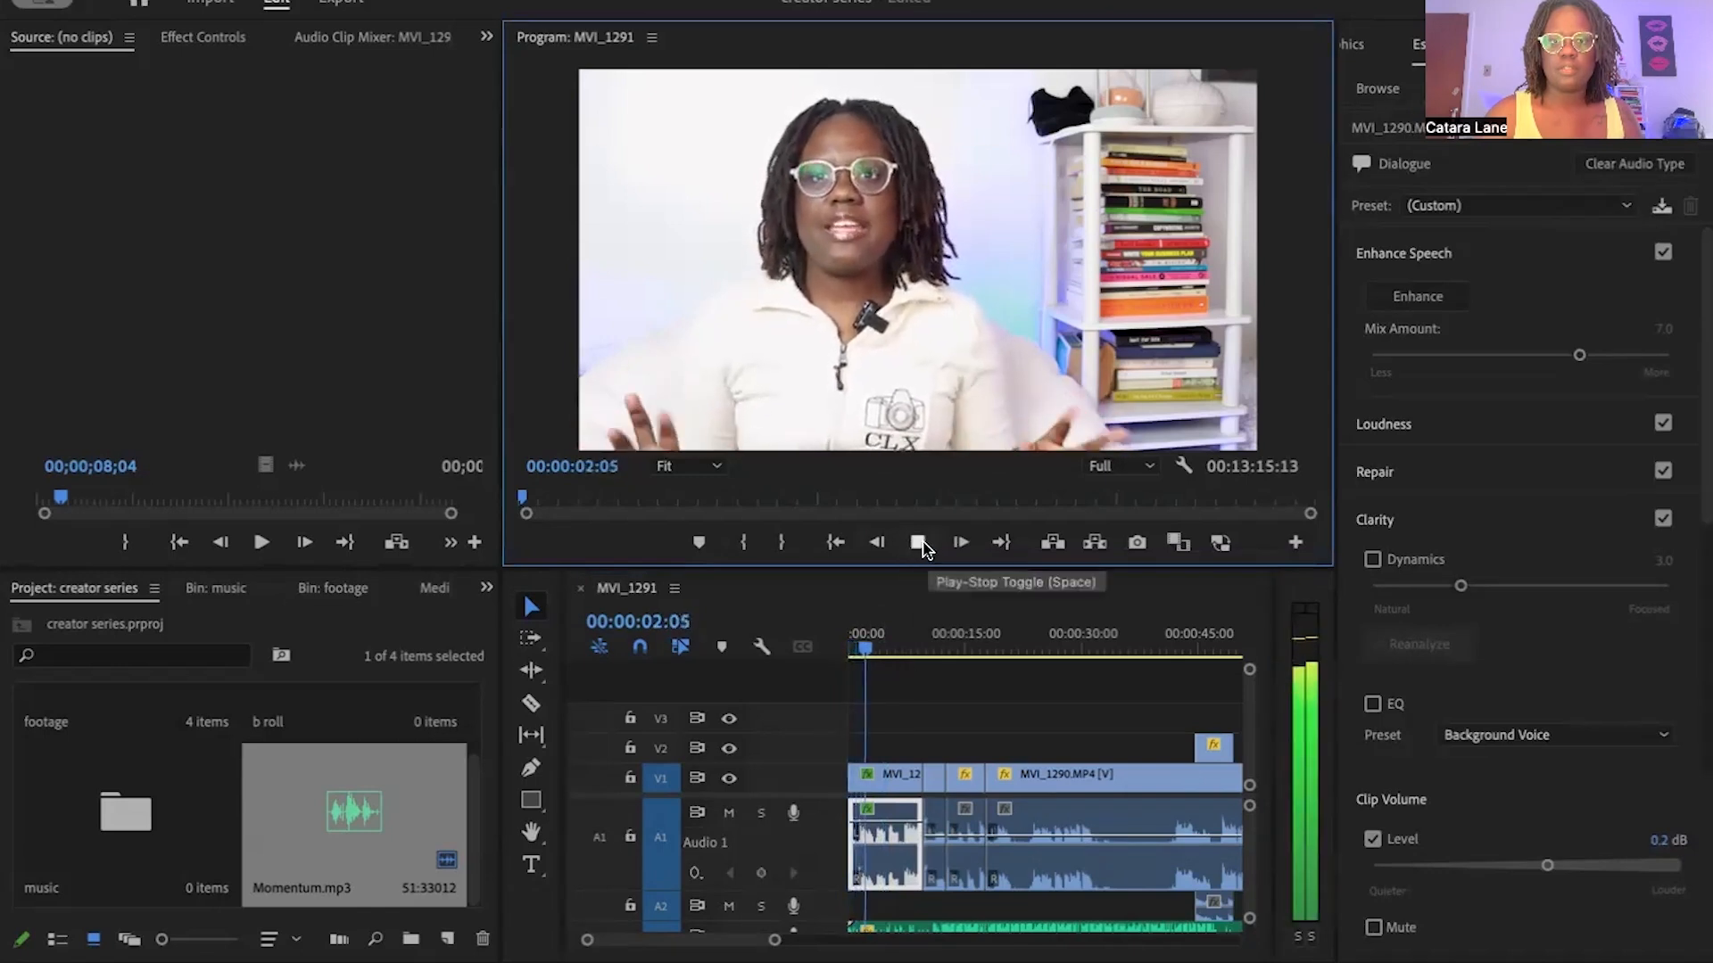
{"action": "left_click", "coordinate": [918, 545]}
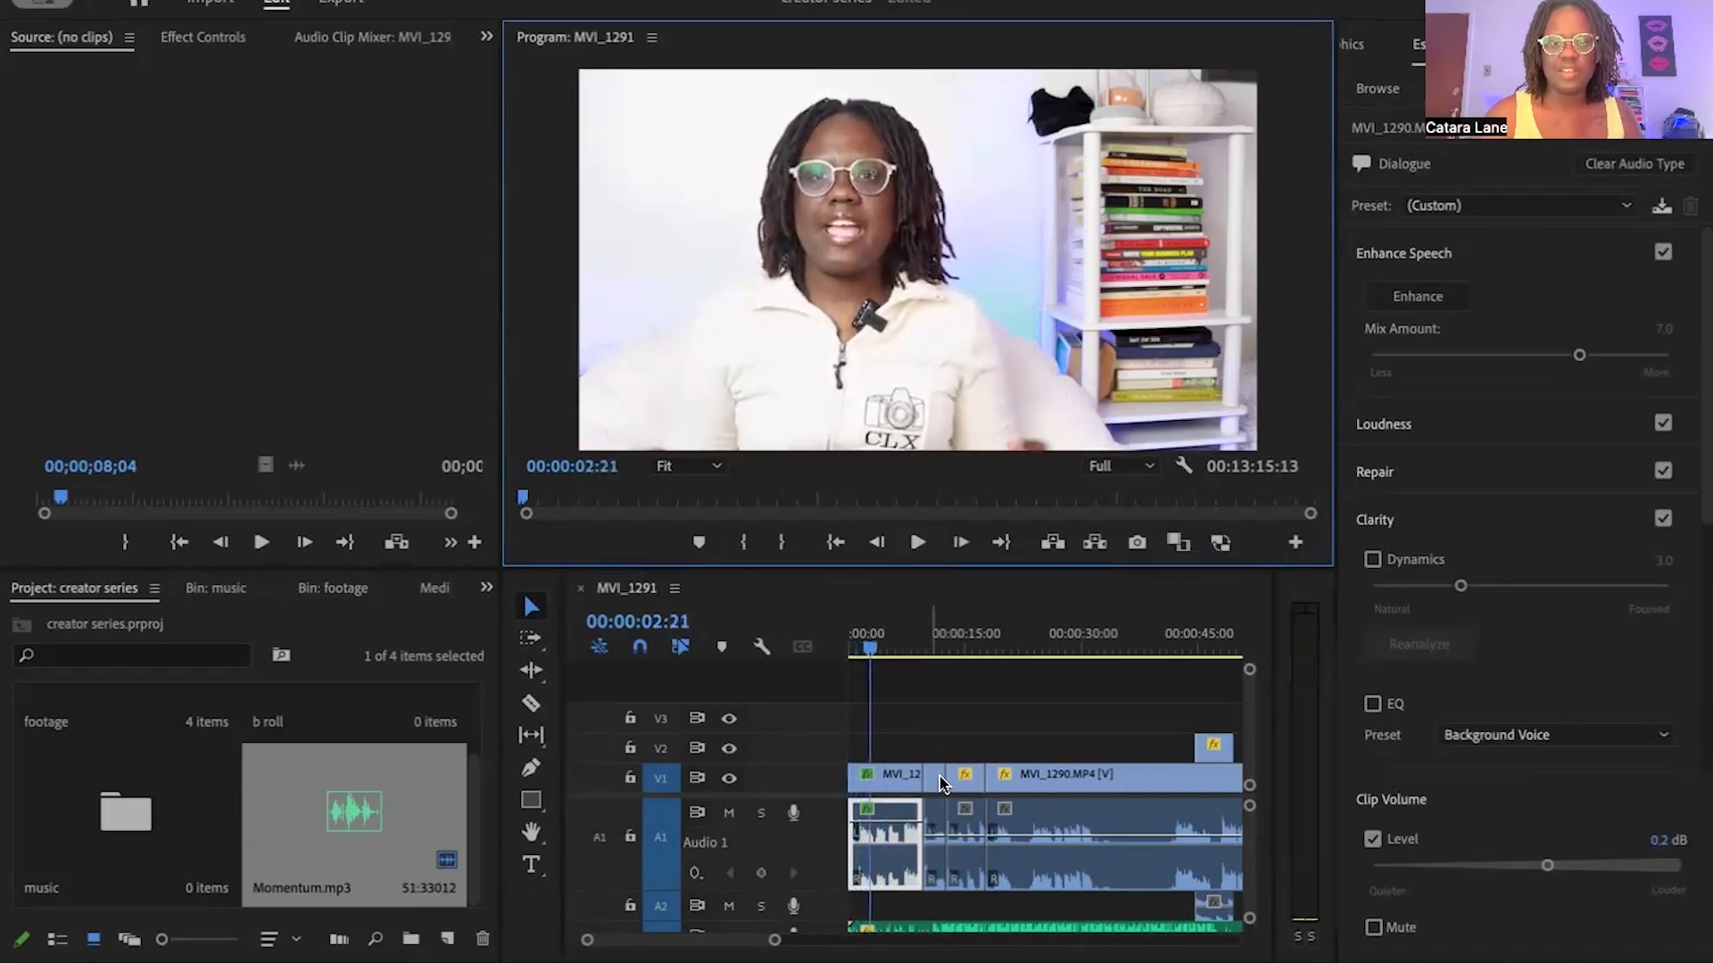
Step: Pull the Momentum clip's volume down to about -23.5 dB, replaying to check the mix
{"action": "scroll", "coordinate": [1250, 829], "scroll_direction": "down", "scroll_amount": 3}
{"action": "scroll", "coordinate": [1250, 834], "scroll_direction": "up", "scroll_amount": 3}
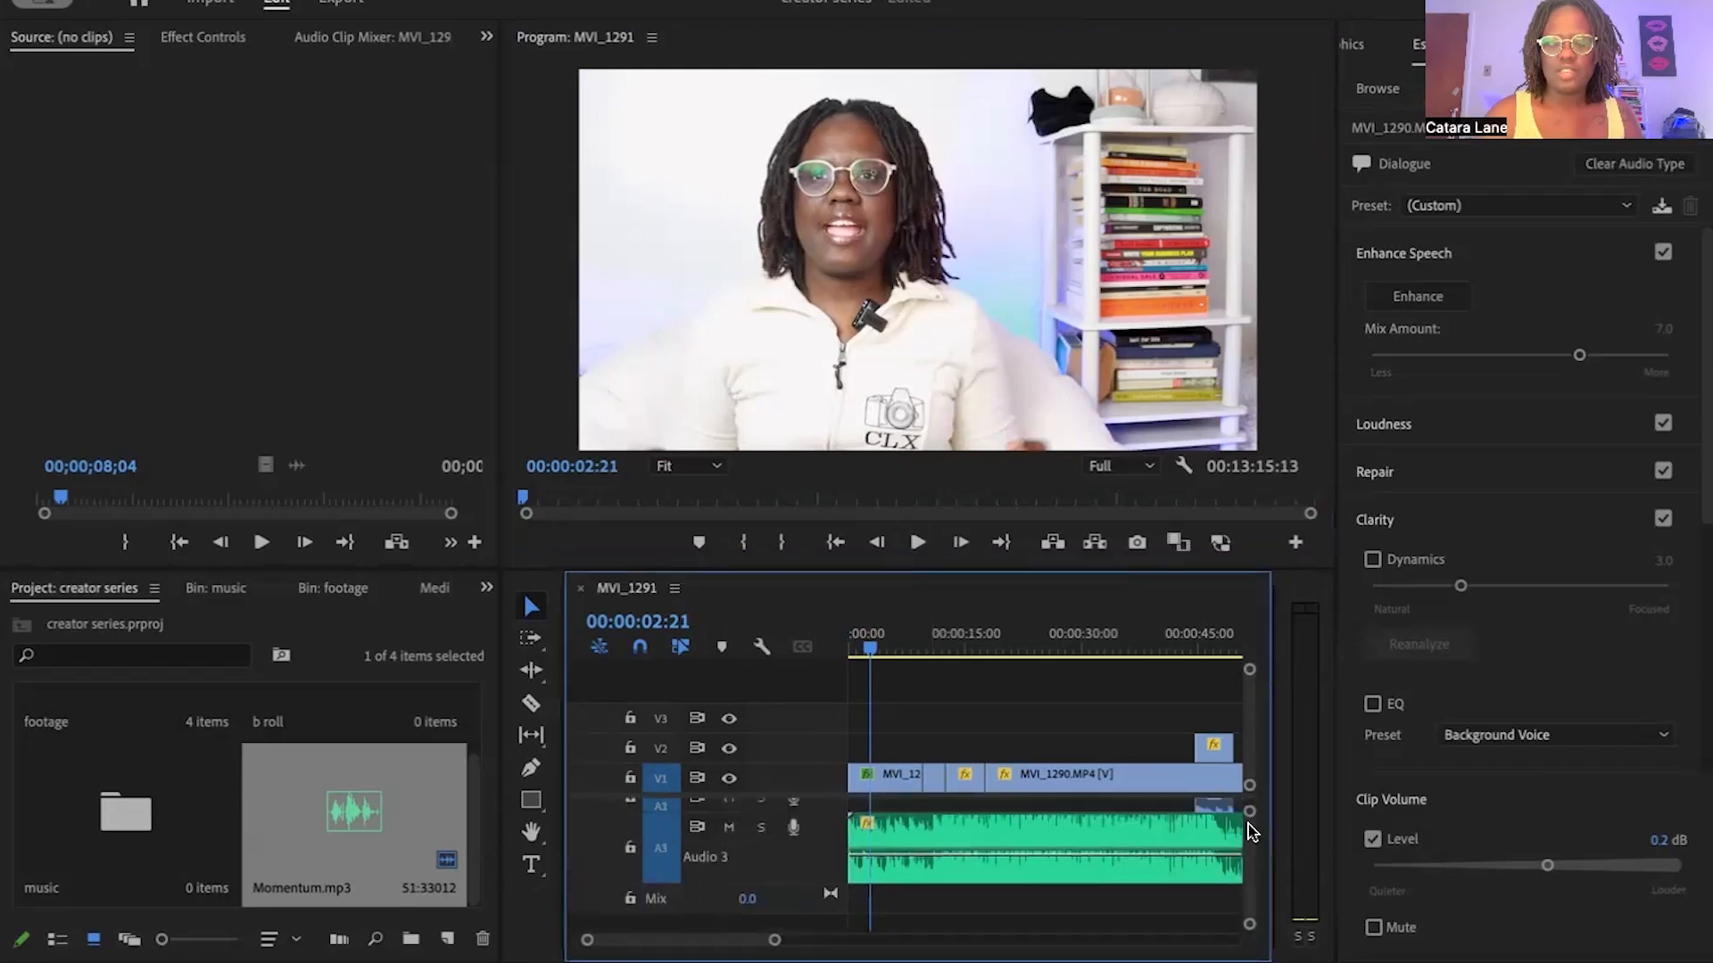
{"action": "left_click_drag", "start_coordinate": [963, 890], "coordinate": [970, 899]}
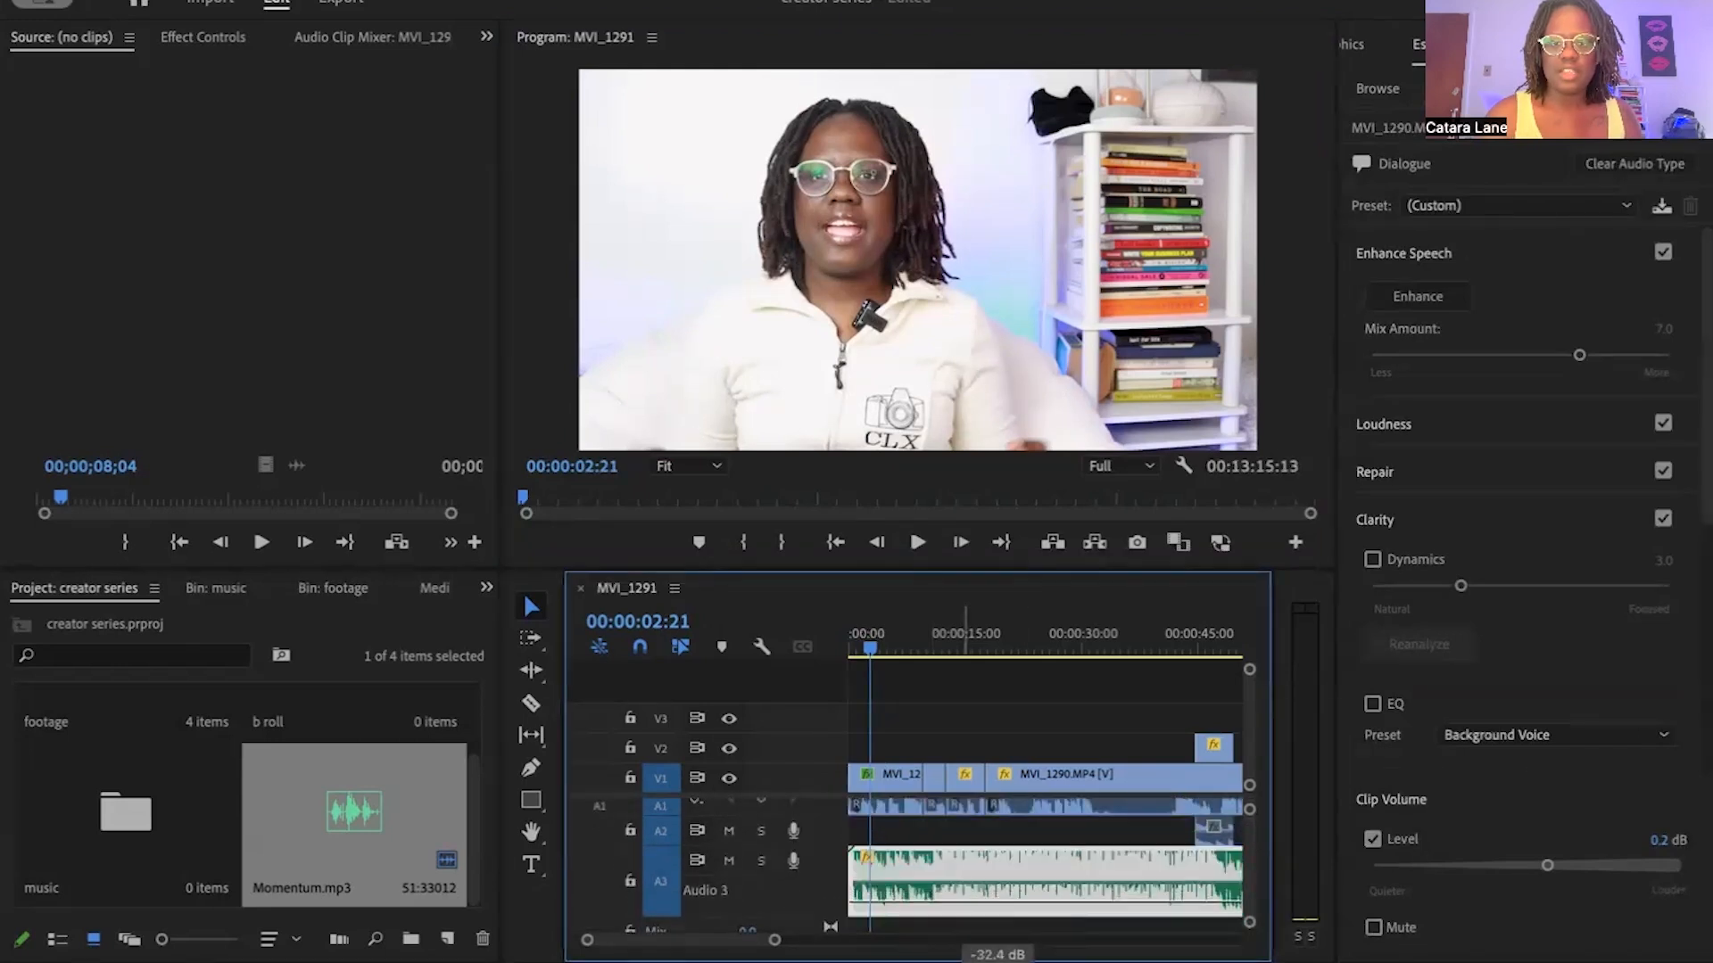
{"action": "left_click", "coordinate": [855, 635]}
{"action": "left_click", "coordinate": [918, 542]}
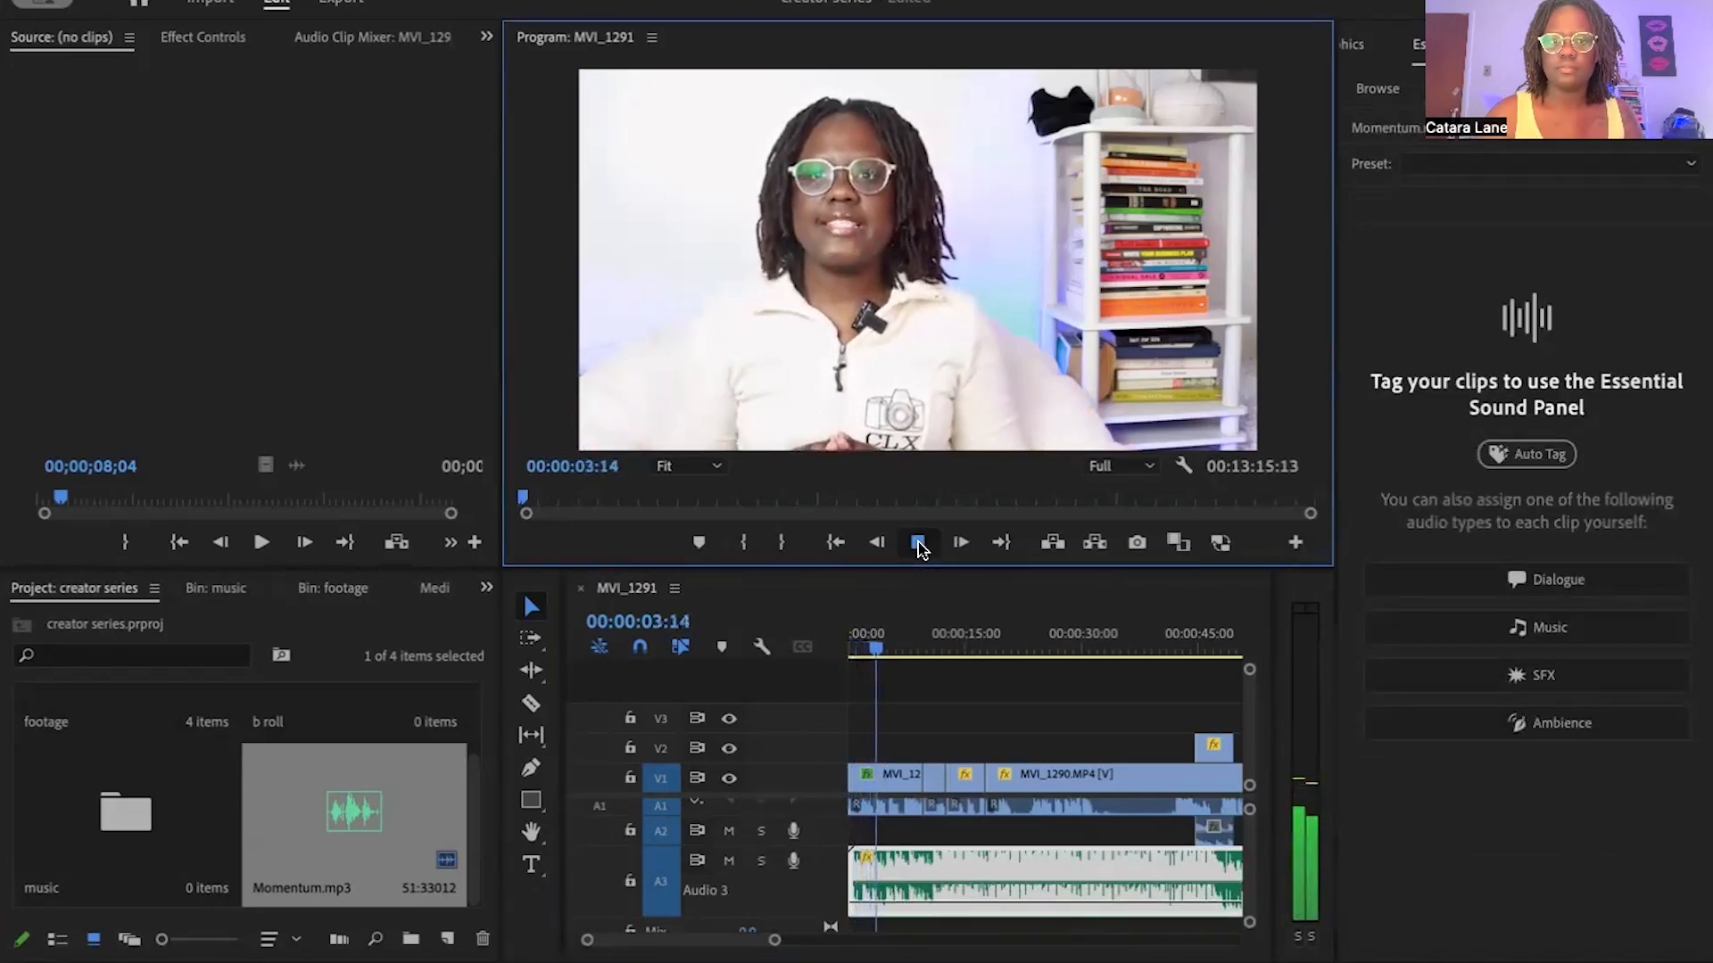
{"action": "left_click", "coordinate": [918, 542]}
{"action": "left_click_drag", "start_coordinate": [905, 912], "coordinate": [905, 924]}
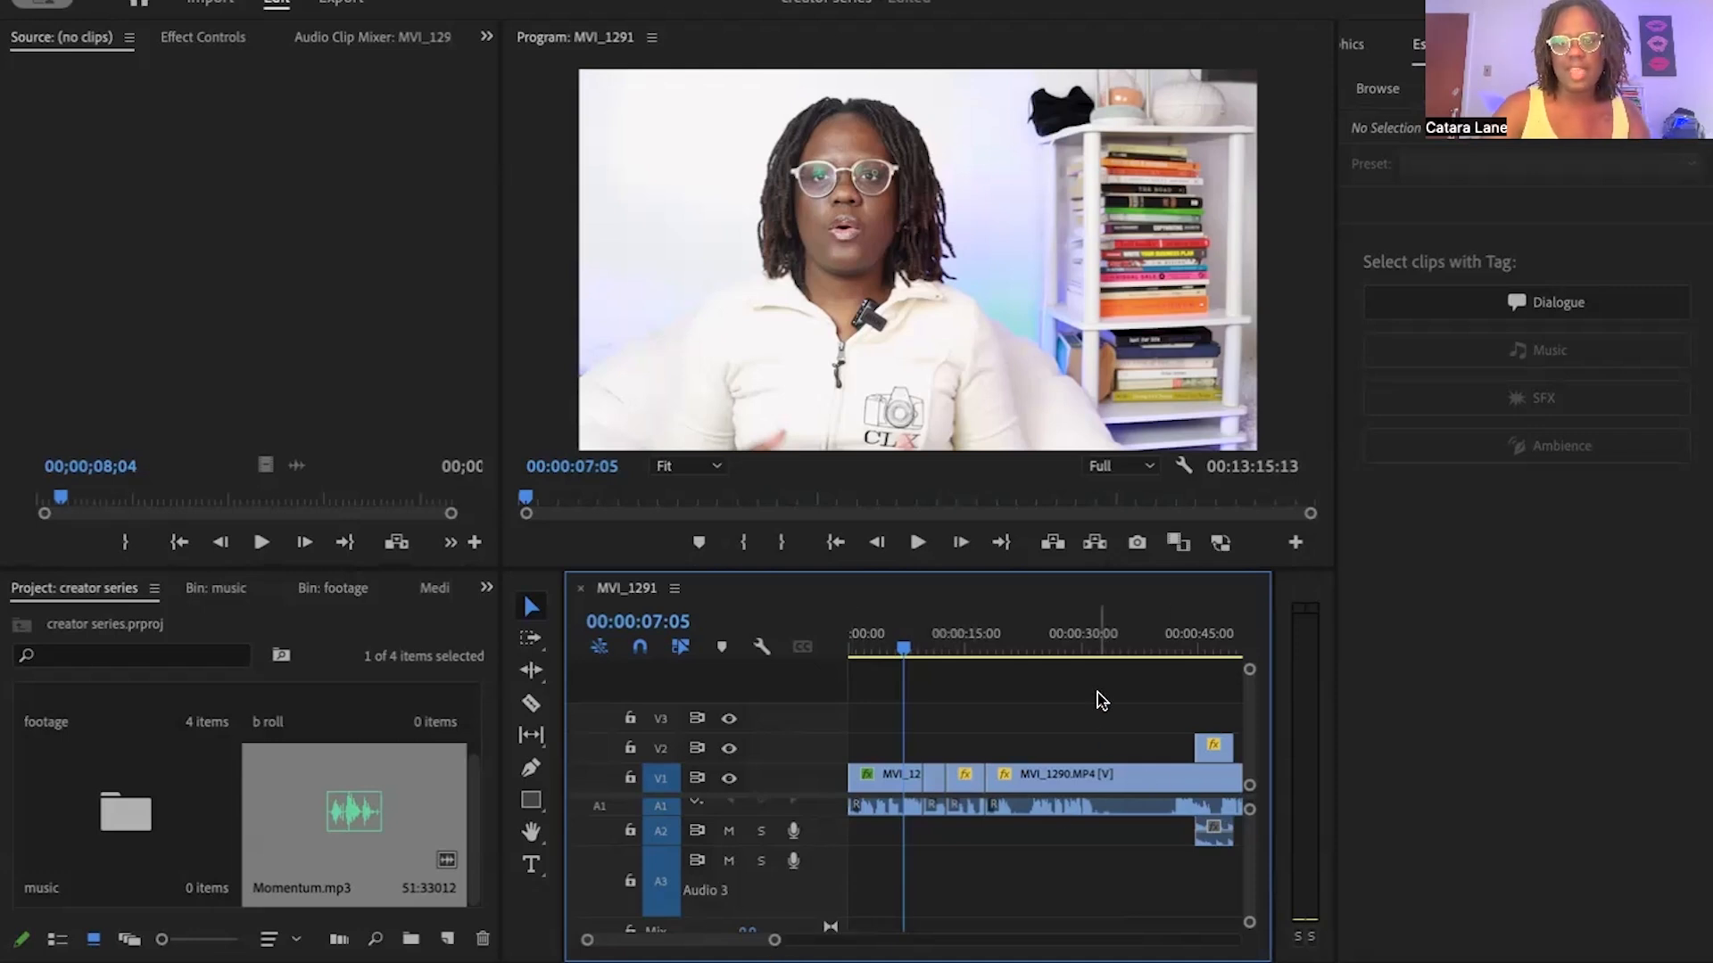
Step: Move the b-roll clip and its linked audio to about 00:00:15 and play it back
{"action": "left_click", "coordinate": [1211, 748]}
{"action": "left_click_drag", "start_coordinate": [1211, 748], "coordinate": [988, 745]}
{"action": "left_click", "coordinate": [955, 711]}
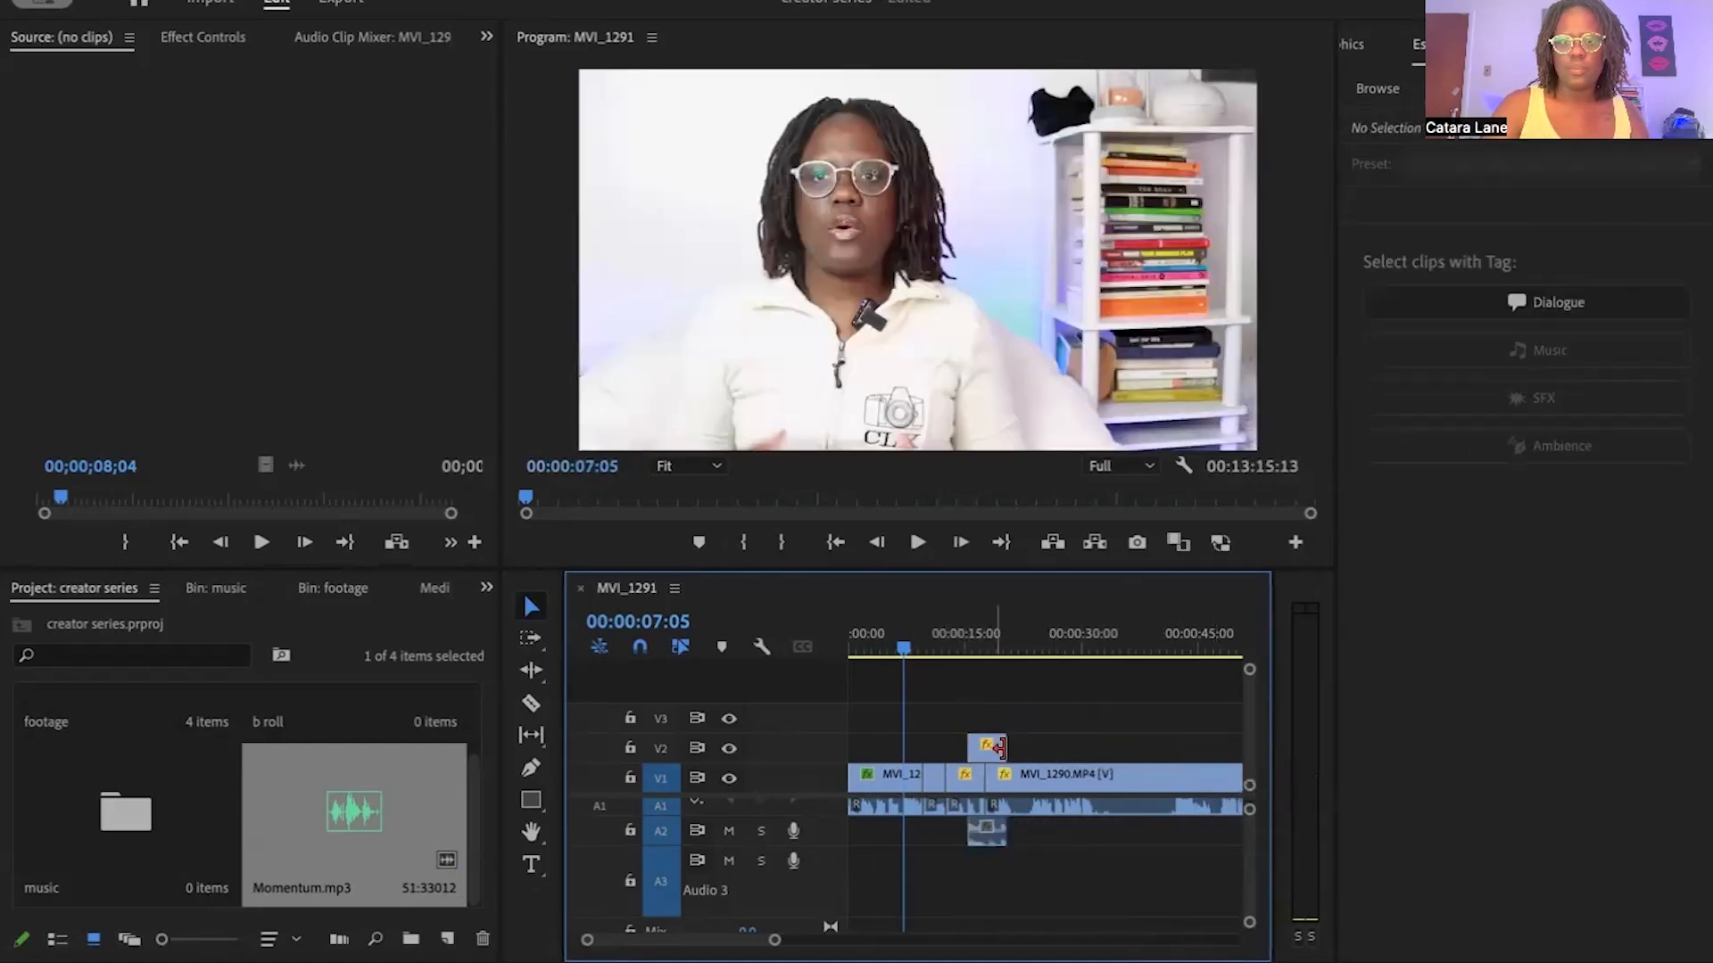
{"action": "left_click_drag", "start_coordinate": [910, 687], "coordinate": [958, 682]}
{"action": "left_click", "coordinate": [918, 543]}
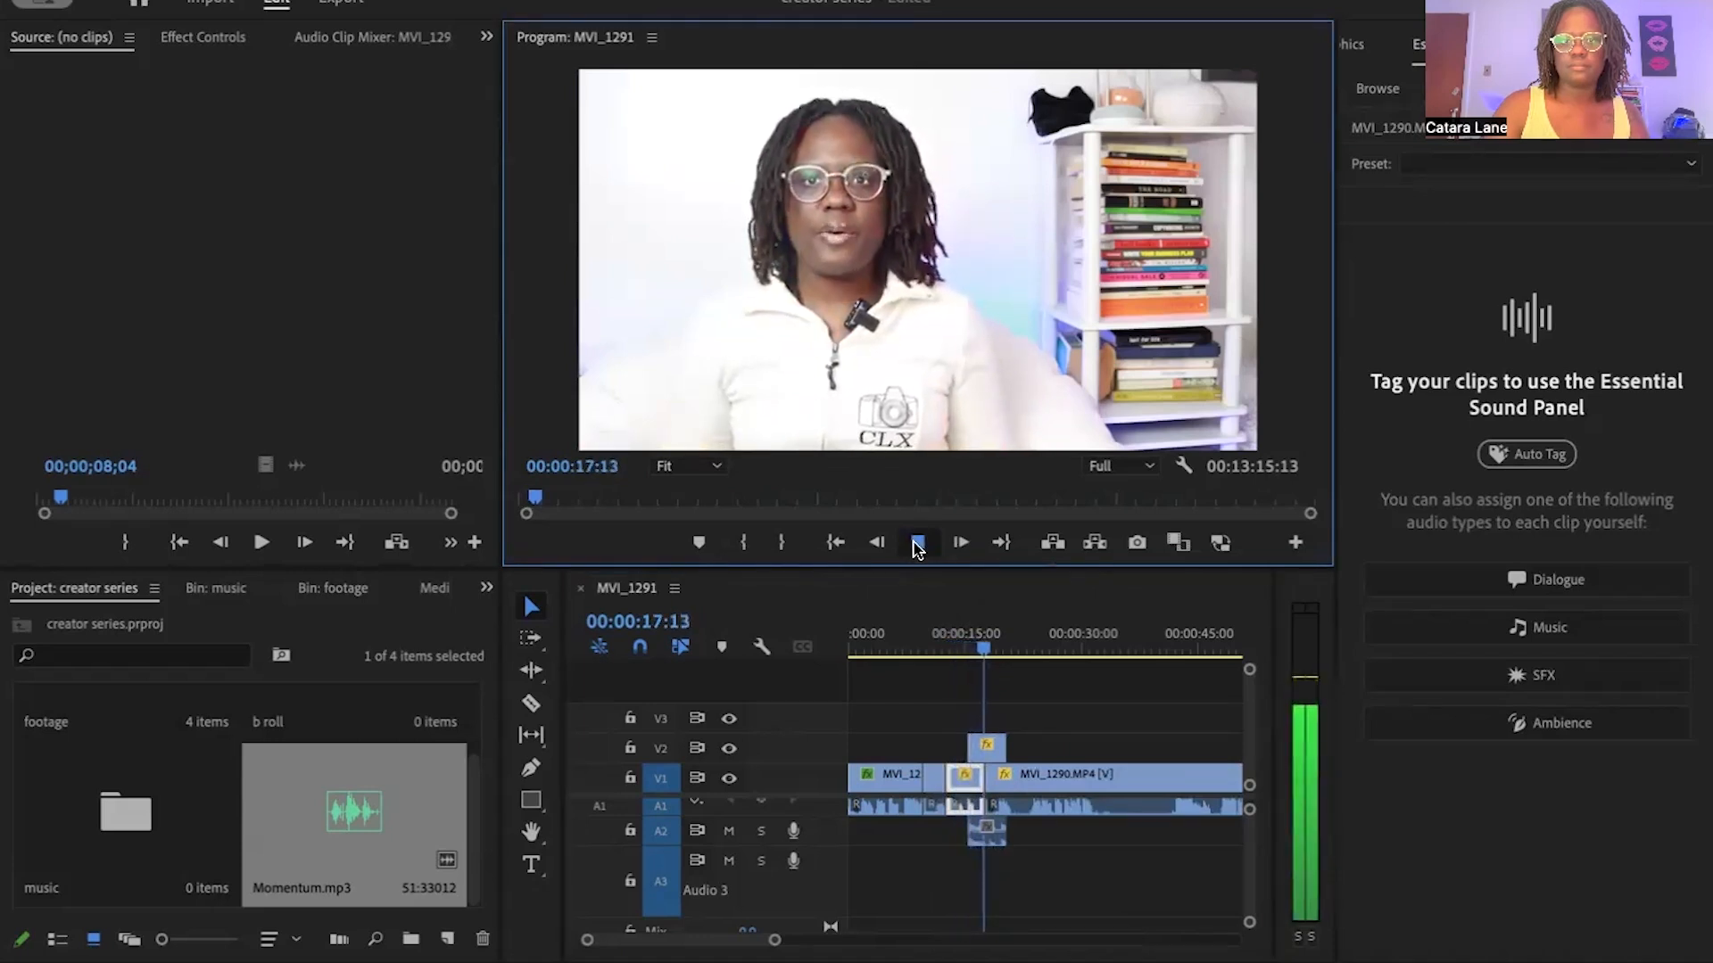
{"action": "left_click", "coordinate": [918, 543]}
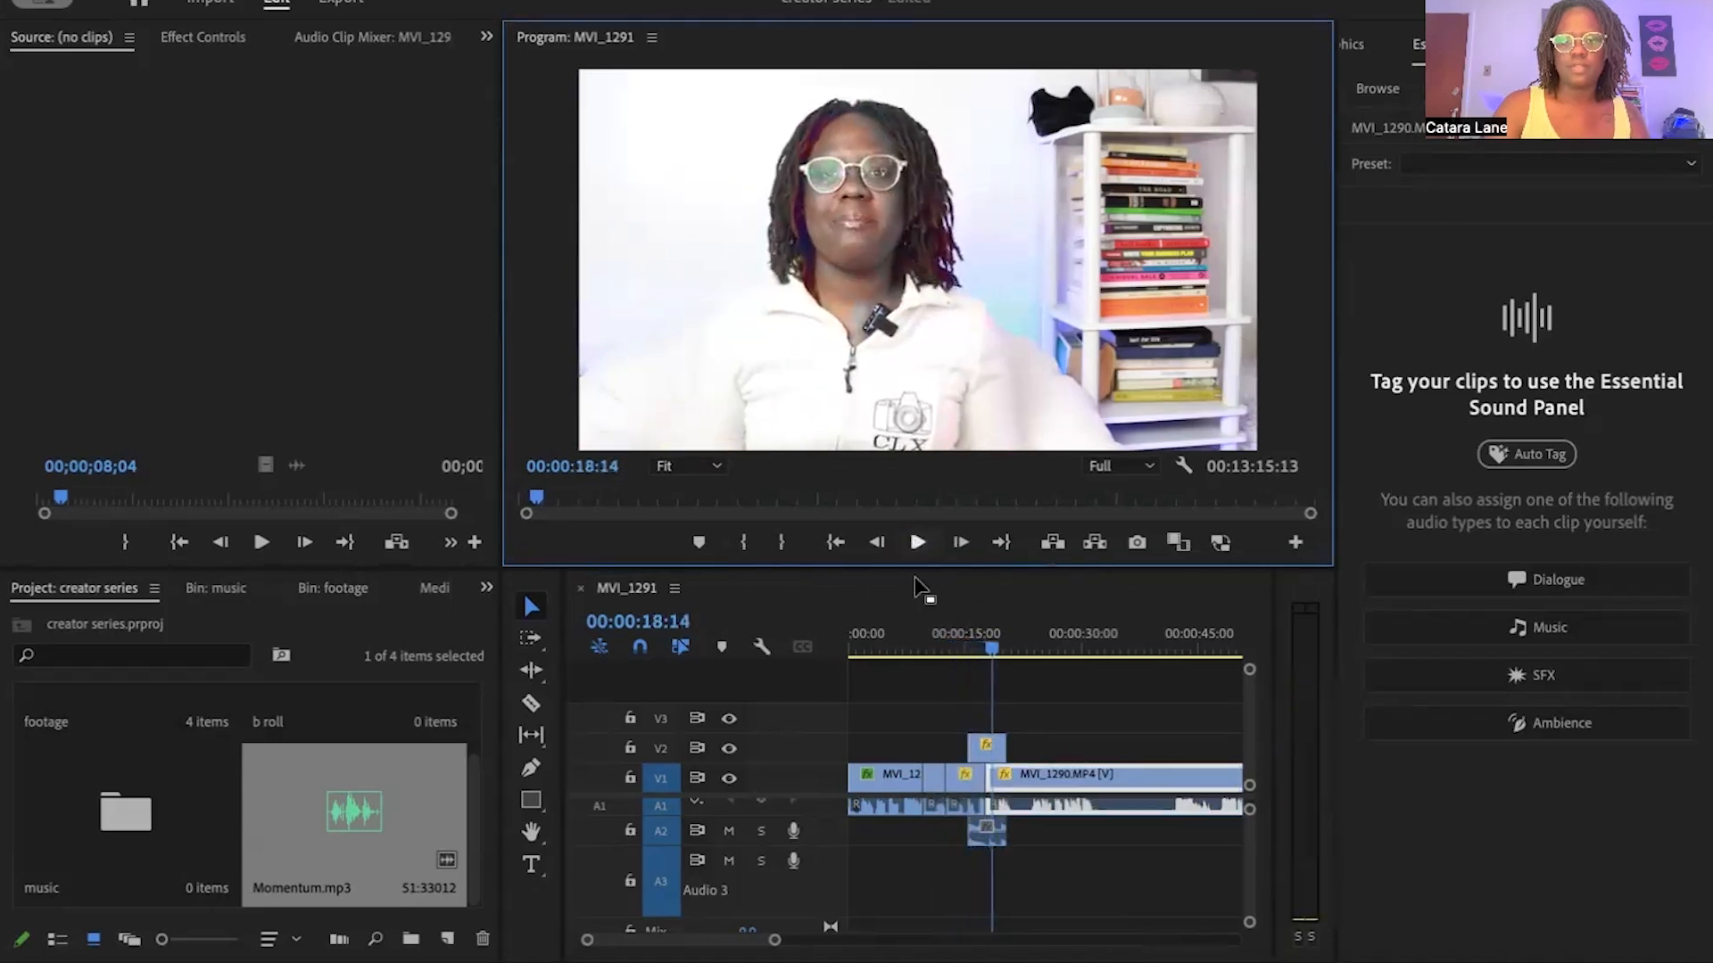
Step: Drag-select the clips around the playhead near the 15-second mark
{"action": "left_click", "coordinate": [953, 698]}
{"action": "left_click_drag", "start_coordinate": [955, 697], "coordinate": [968, 776]}
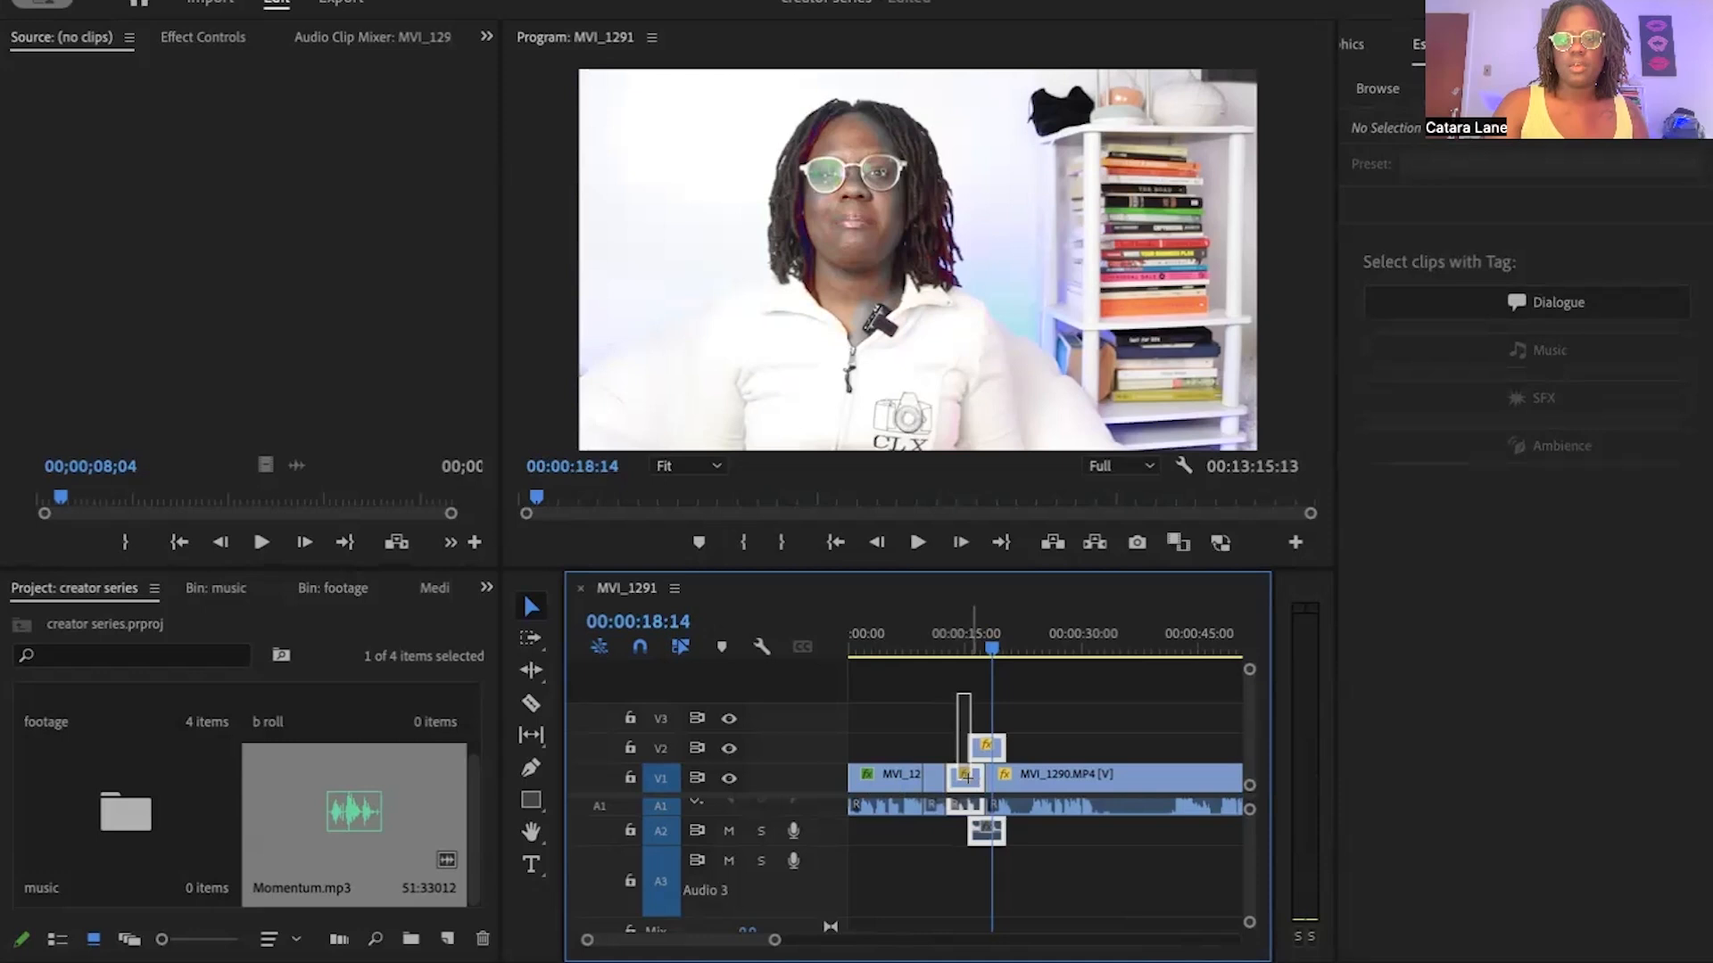
{"action": "left_click_drag", "start_coordinate": [966, 775], "coordinate": [968, 787]}
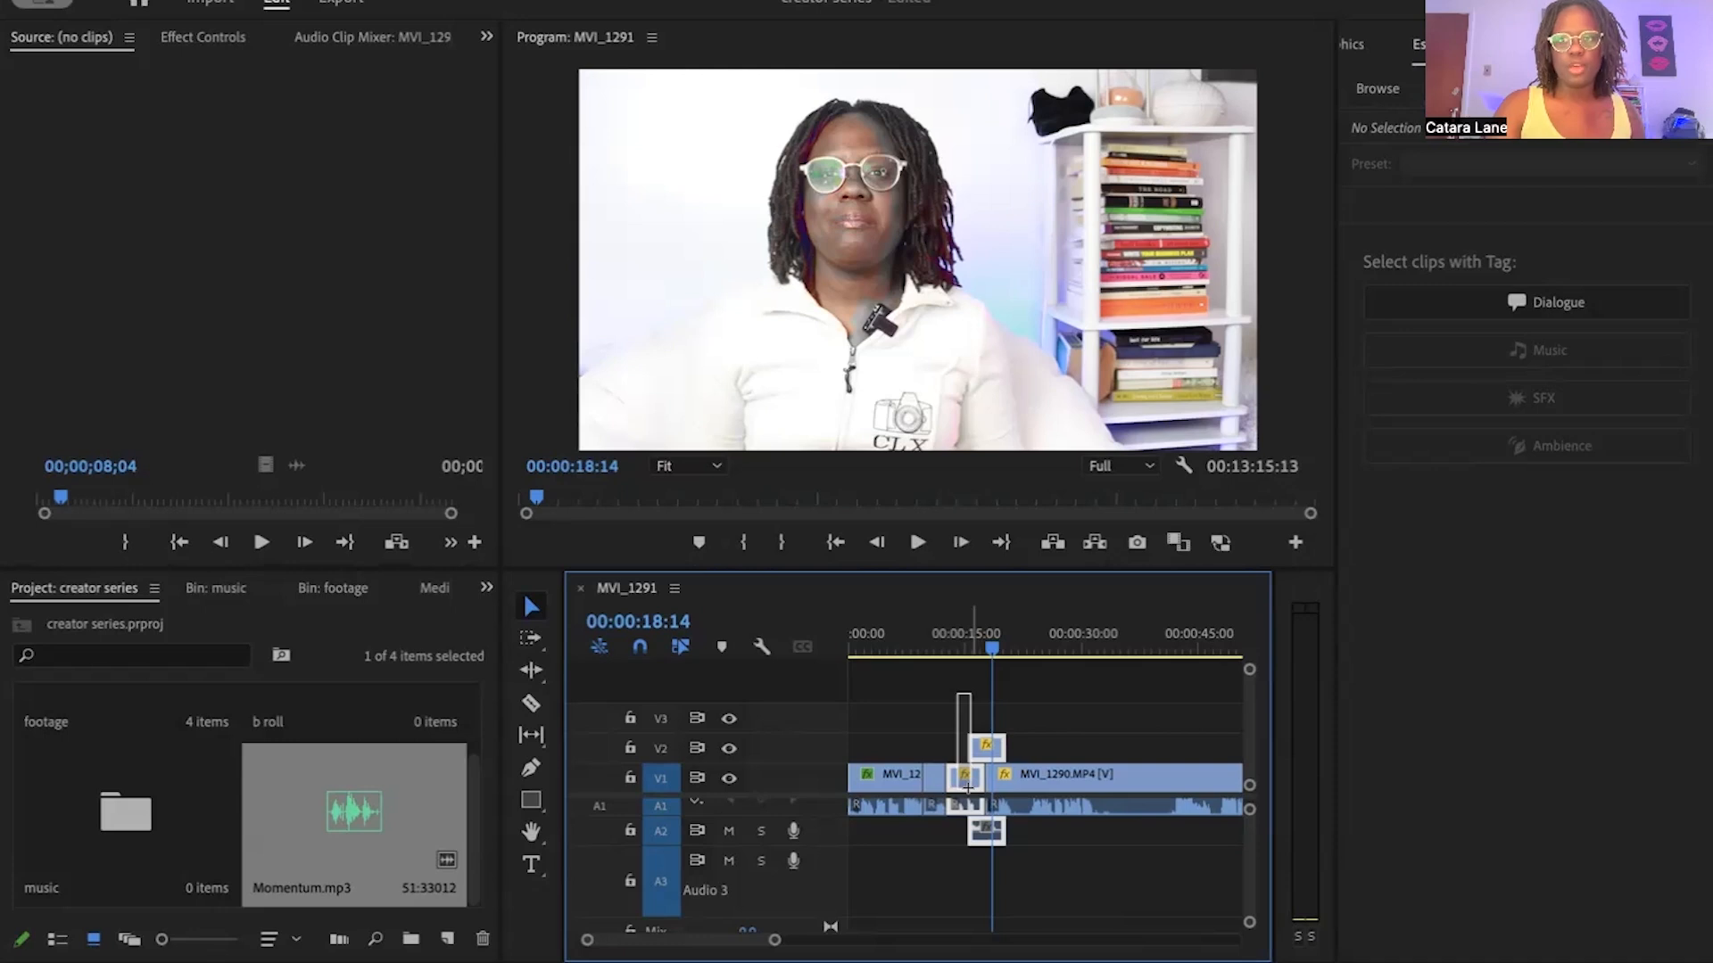
{"action": "left_click_drag", "start_coordinate": [967, 787], "coordinate": [968, 786]}
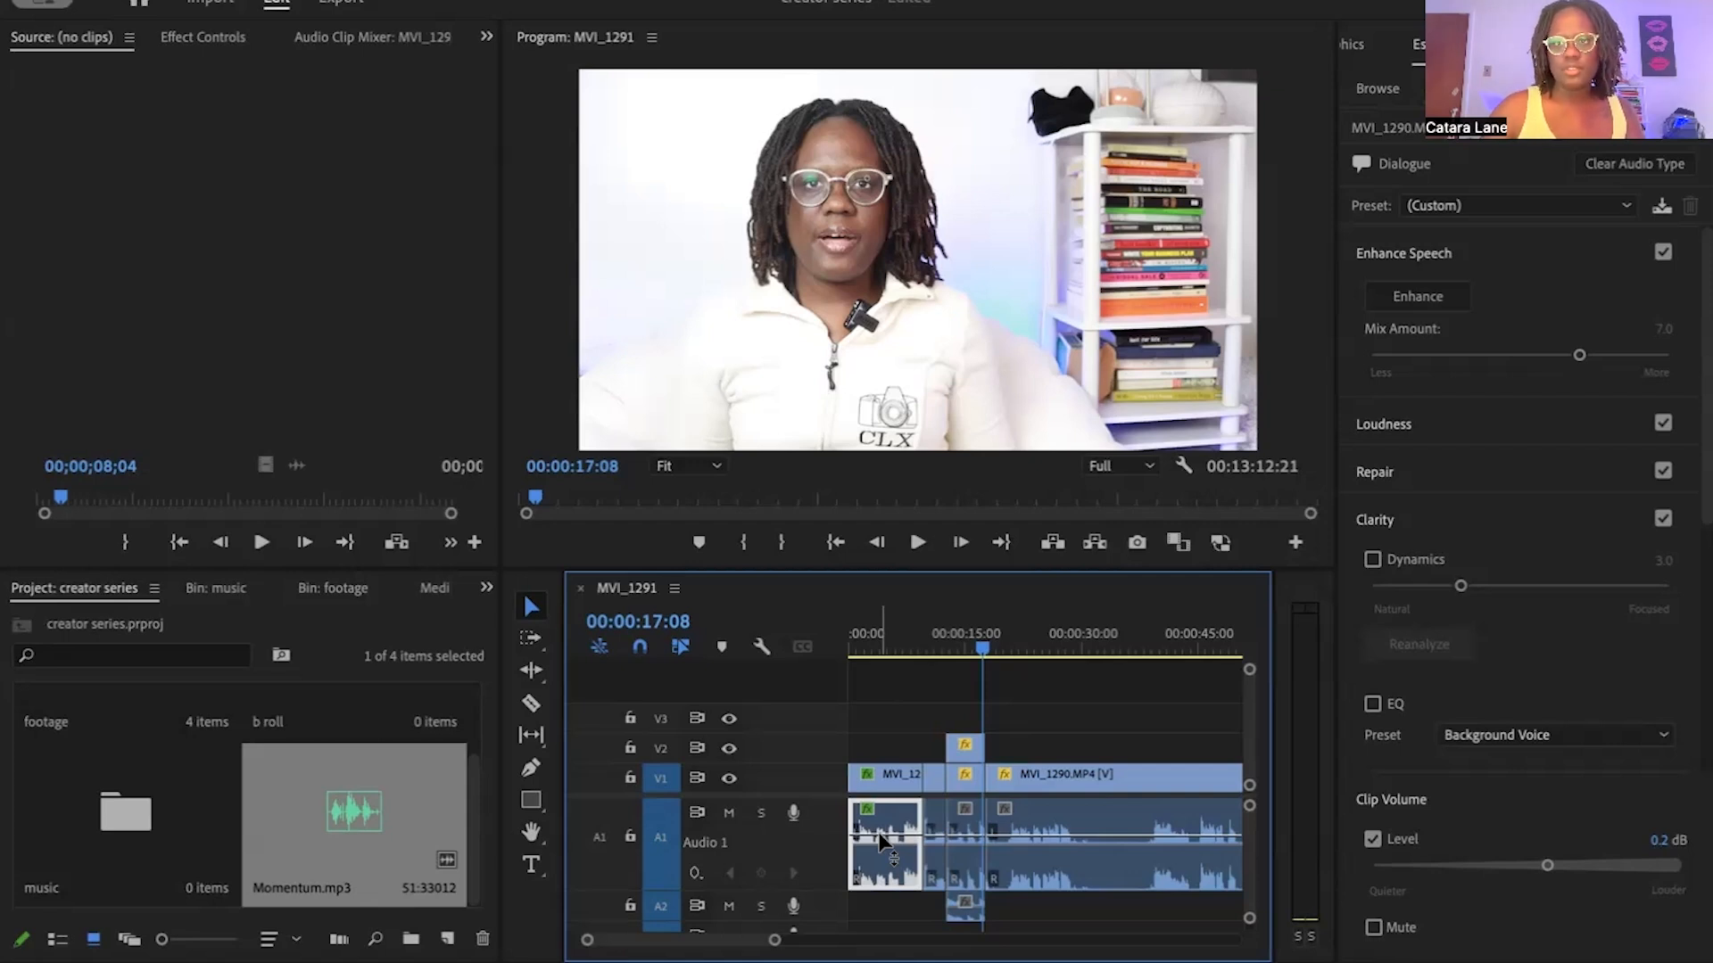
Step: Show Effect Controls and add a Volume Level keyframe on the first dialogue clip
{"action": "left_click", "coordinate": [486, 36]}
{"action": "left_click", "coordinate": [547, 103]}
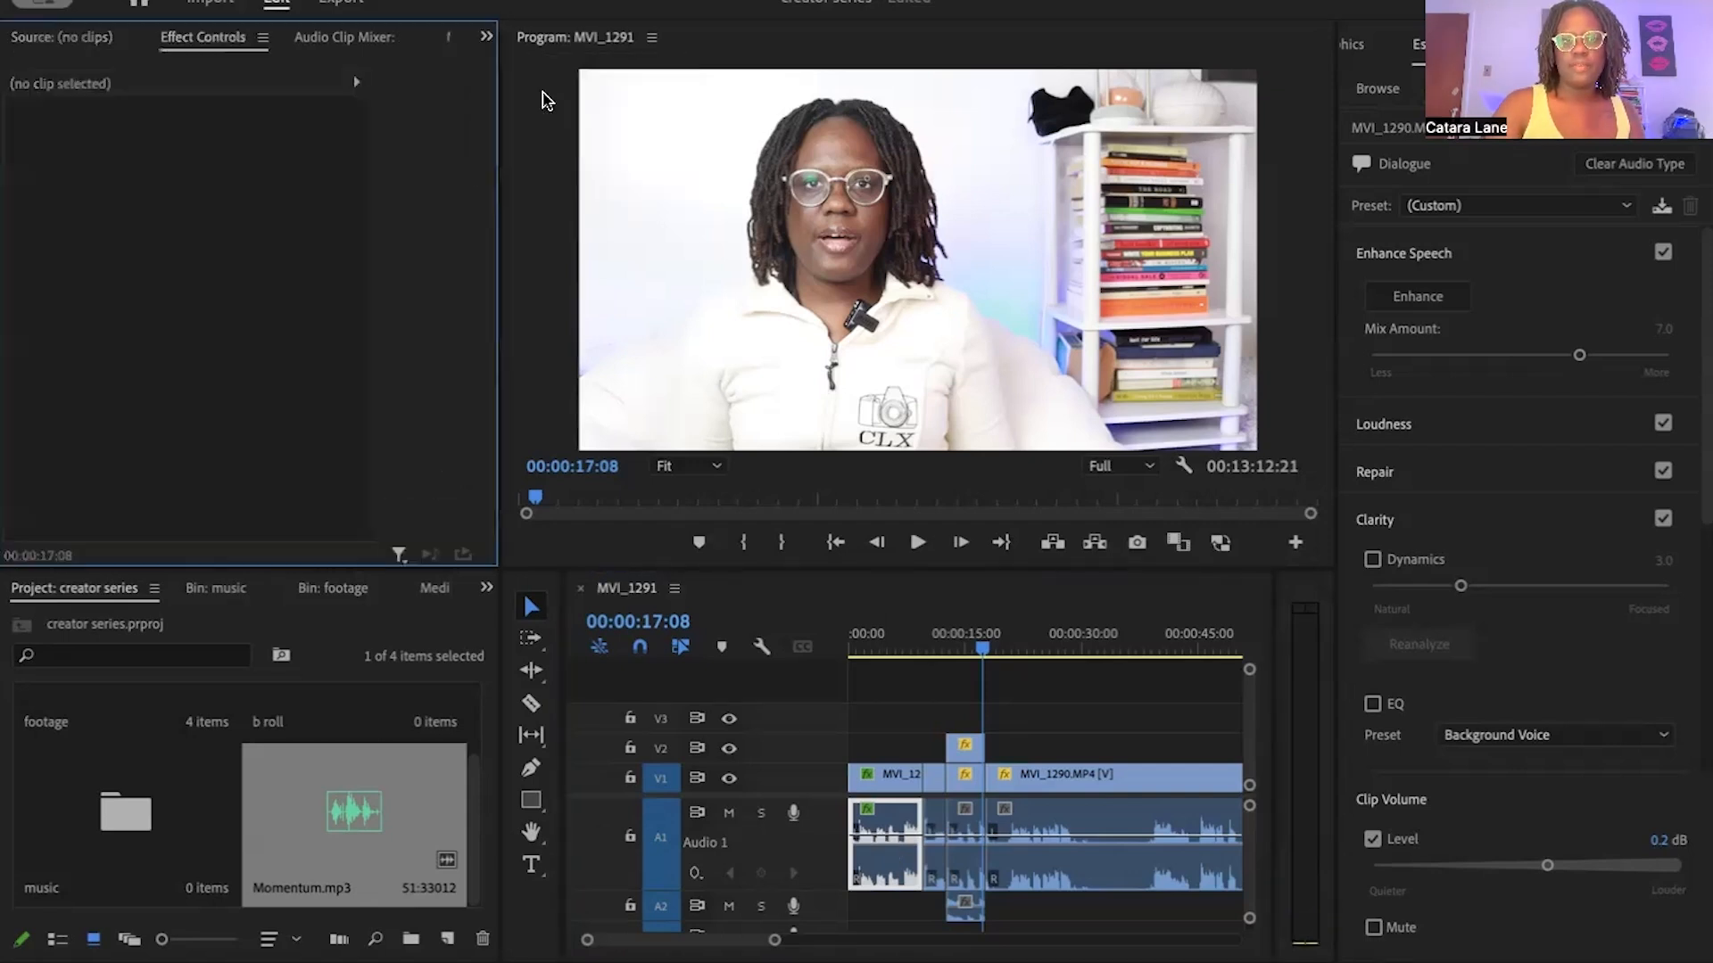
{"action": "left_click", "coordinate": [859, 869]}
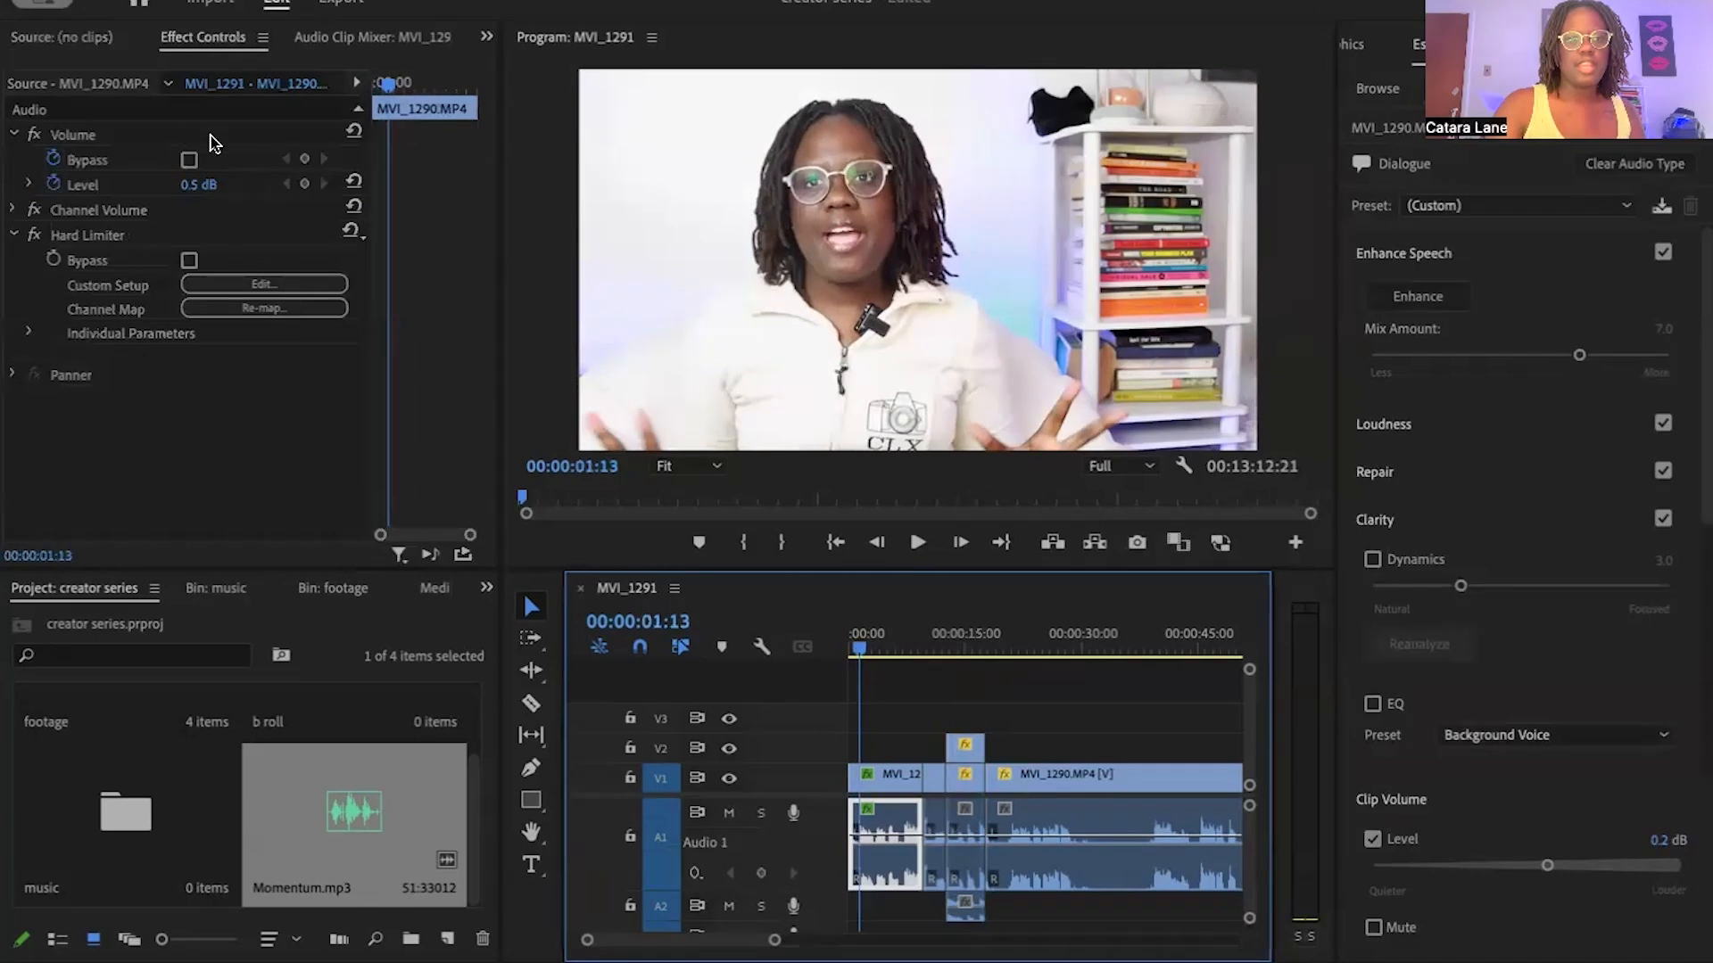
{"action": "left_click", "coordinate": [300, 184]}
Step: Set a keyframe at the A1 clip start to -∞ dB so the dialogue fades in
{"action": "left_click_drag", "start_coordinate": [418, 96], "coordinate": [404, 99]}
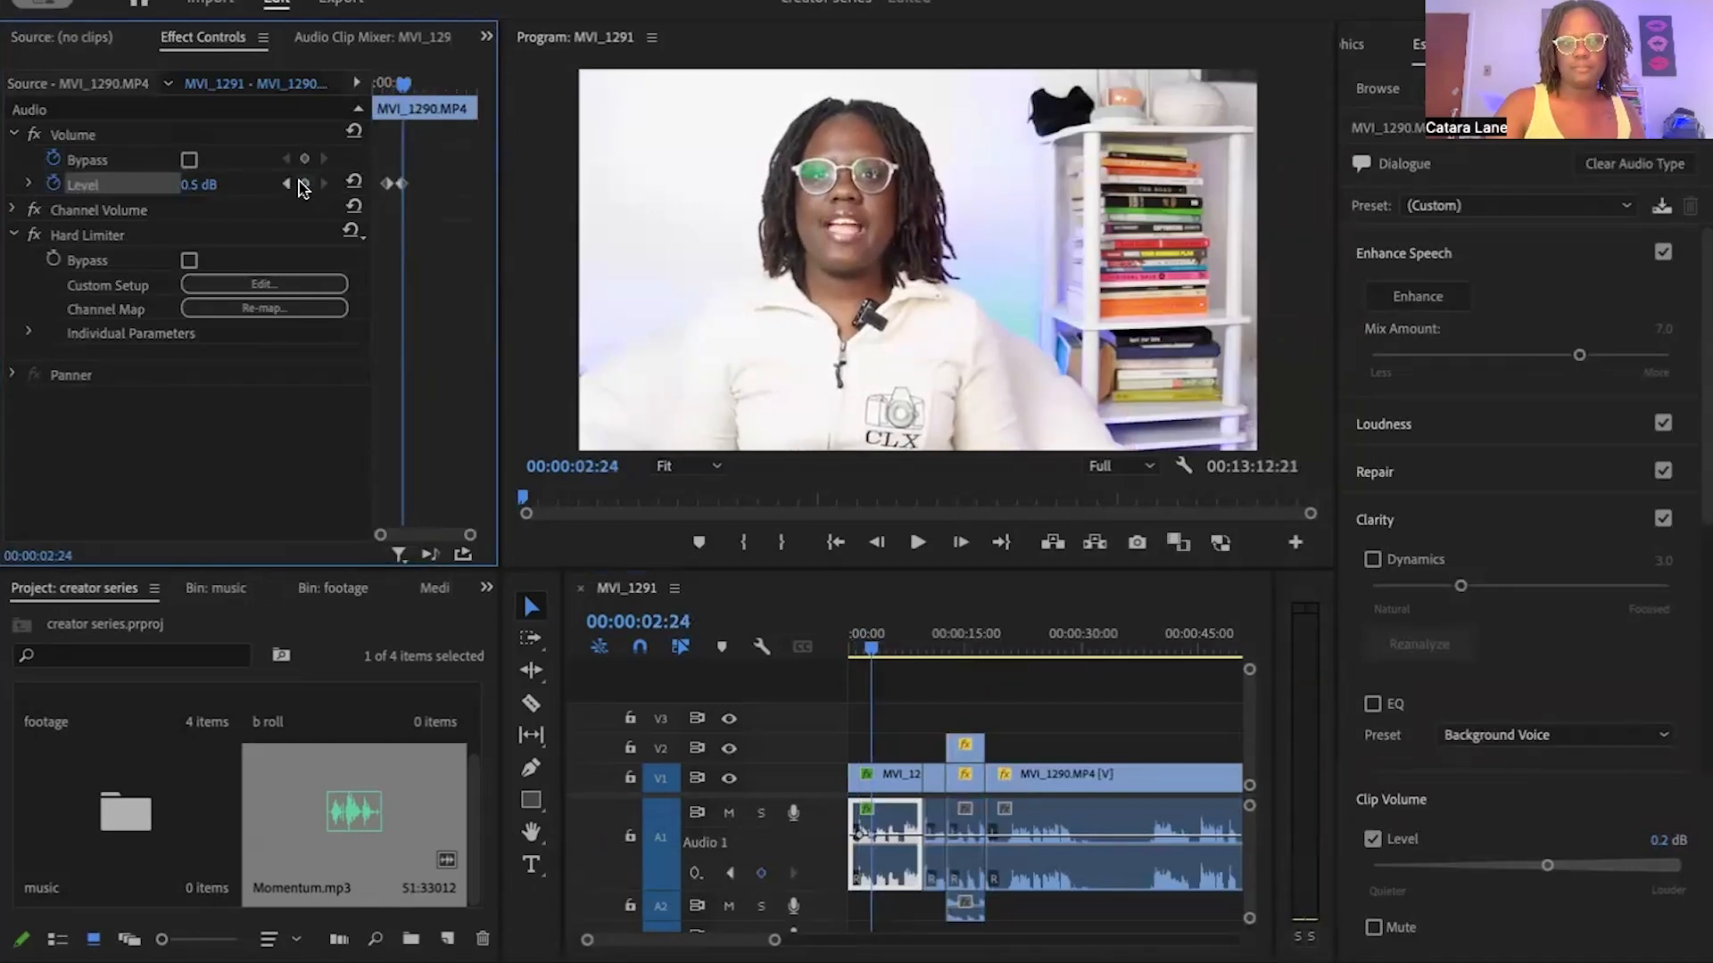
{"action": "left_click", "coordinate": [861, 834], "text": "ctrl"}
{"action": "left_click_drag", "start_coordinate": [860, 837], "coordinate": [853, 882]}
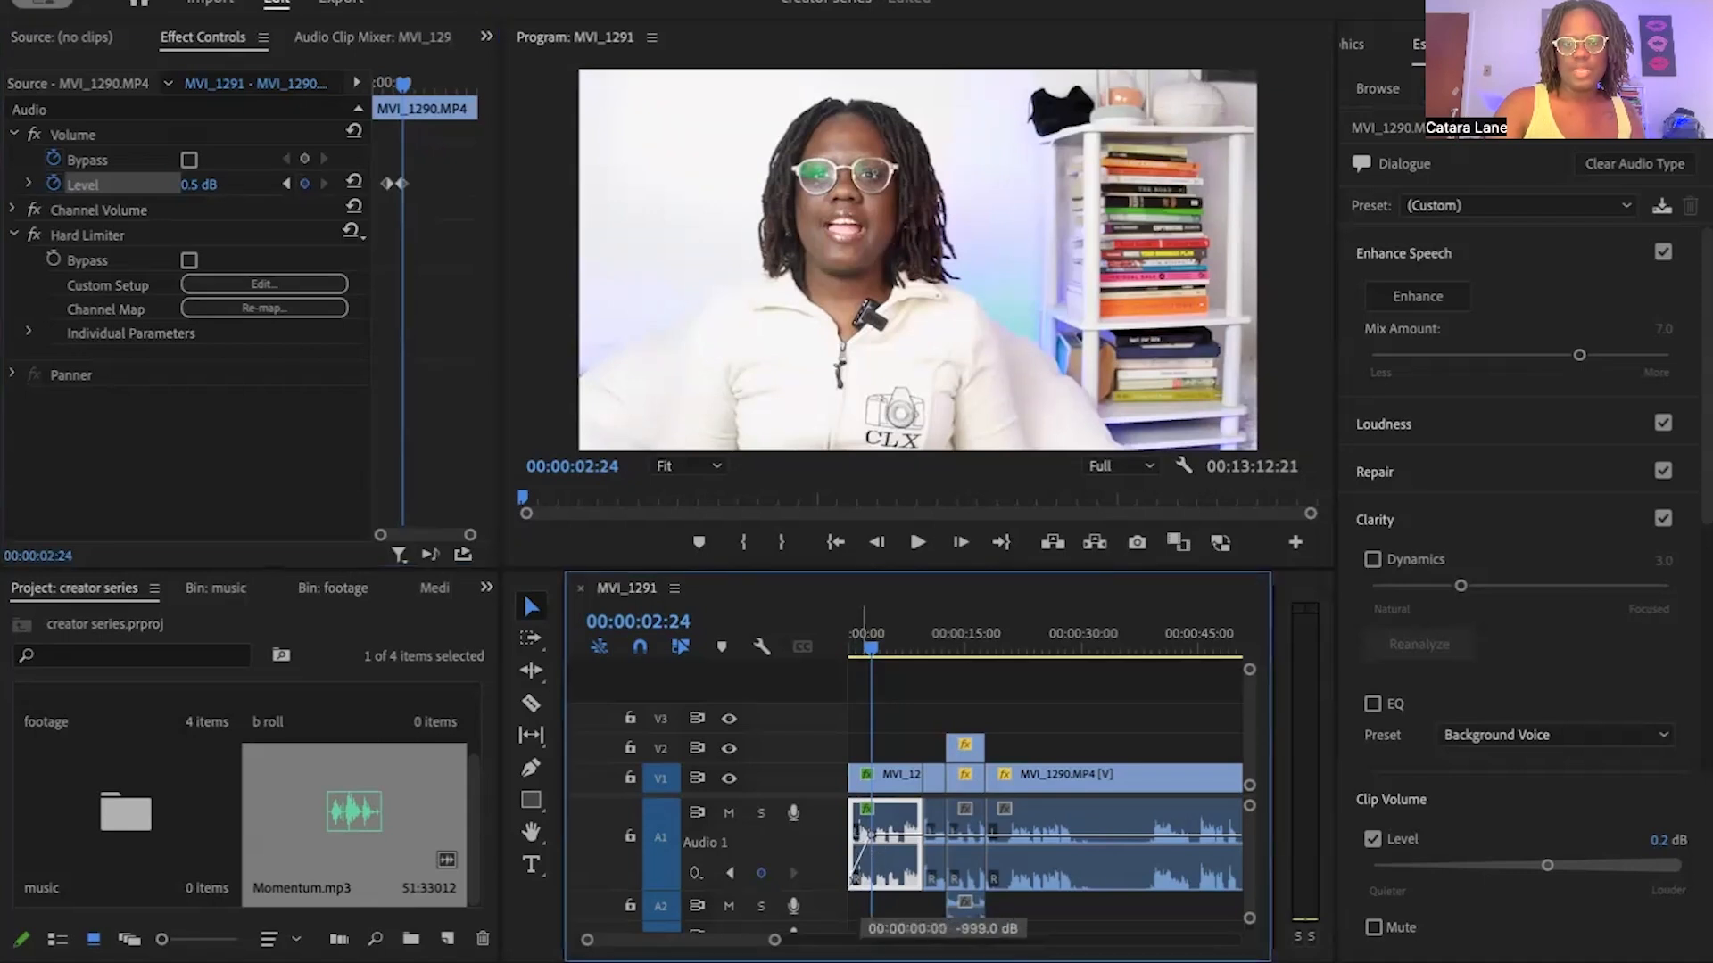
{"action": "left_click_drag", "start_coordinate": [853, 882], "coordinate": [854, 879]}
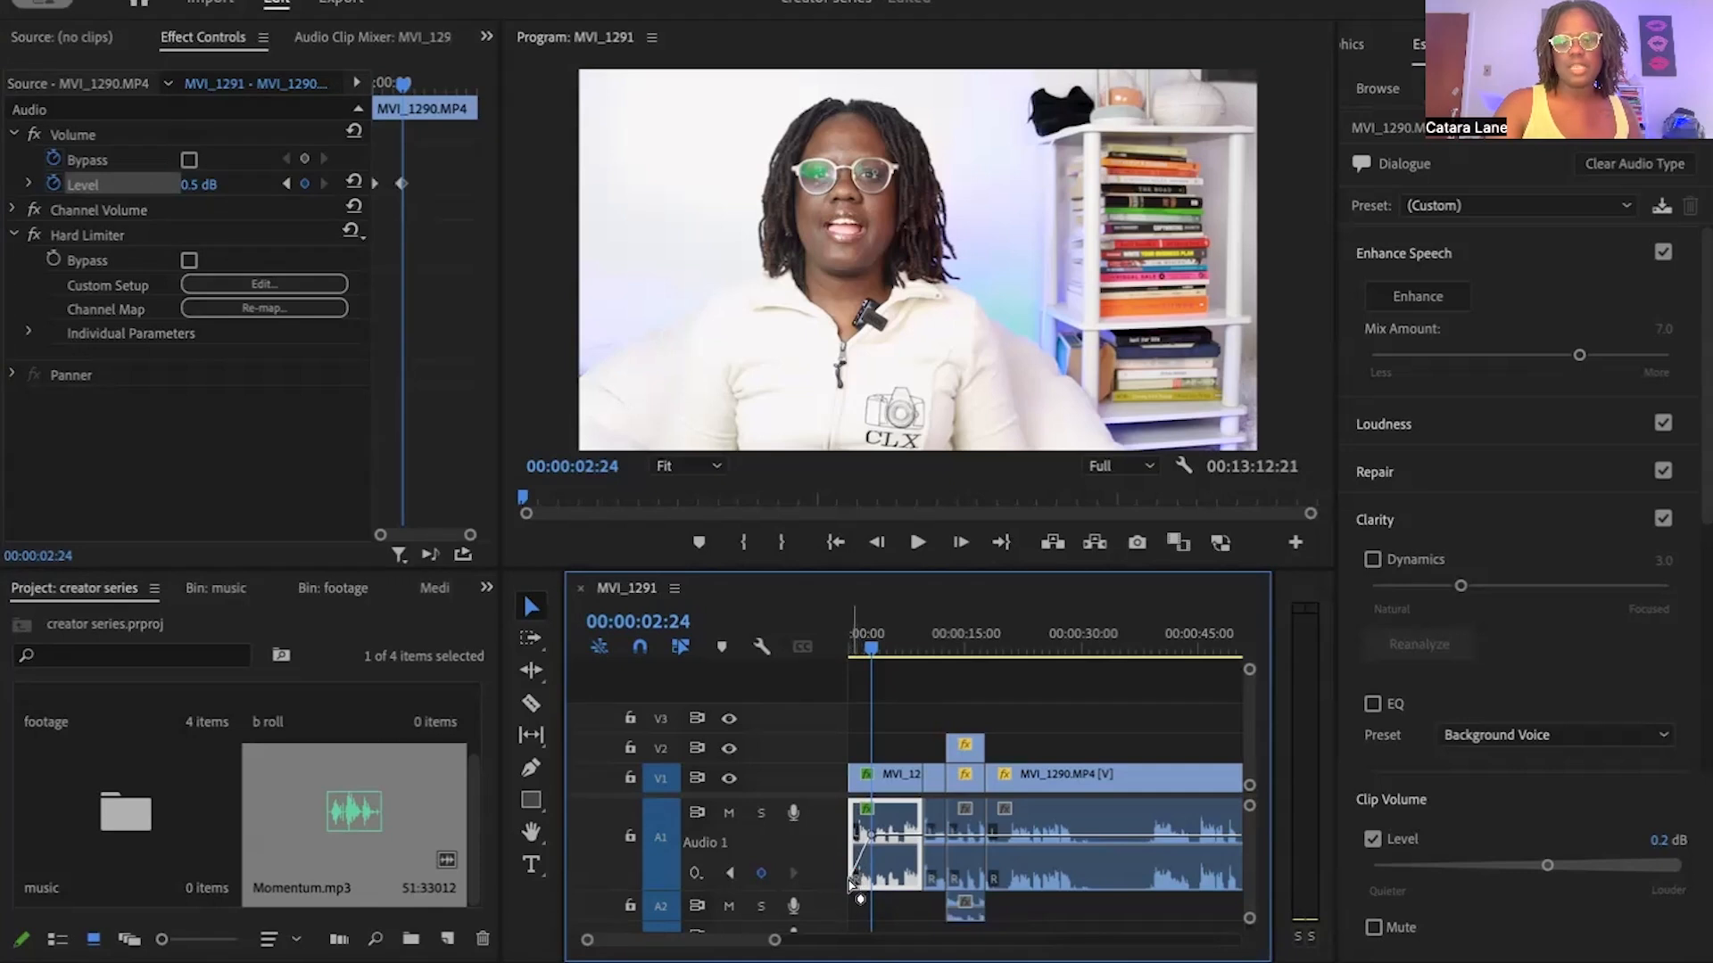
{"action": "left_click_drag", "start_coordinate": [872, 659], "coordinate": [835, 671]}
{"action": "left_click_drag", "start_coordinate": [773, 944], "coordinate": [740, 942]}
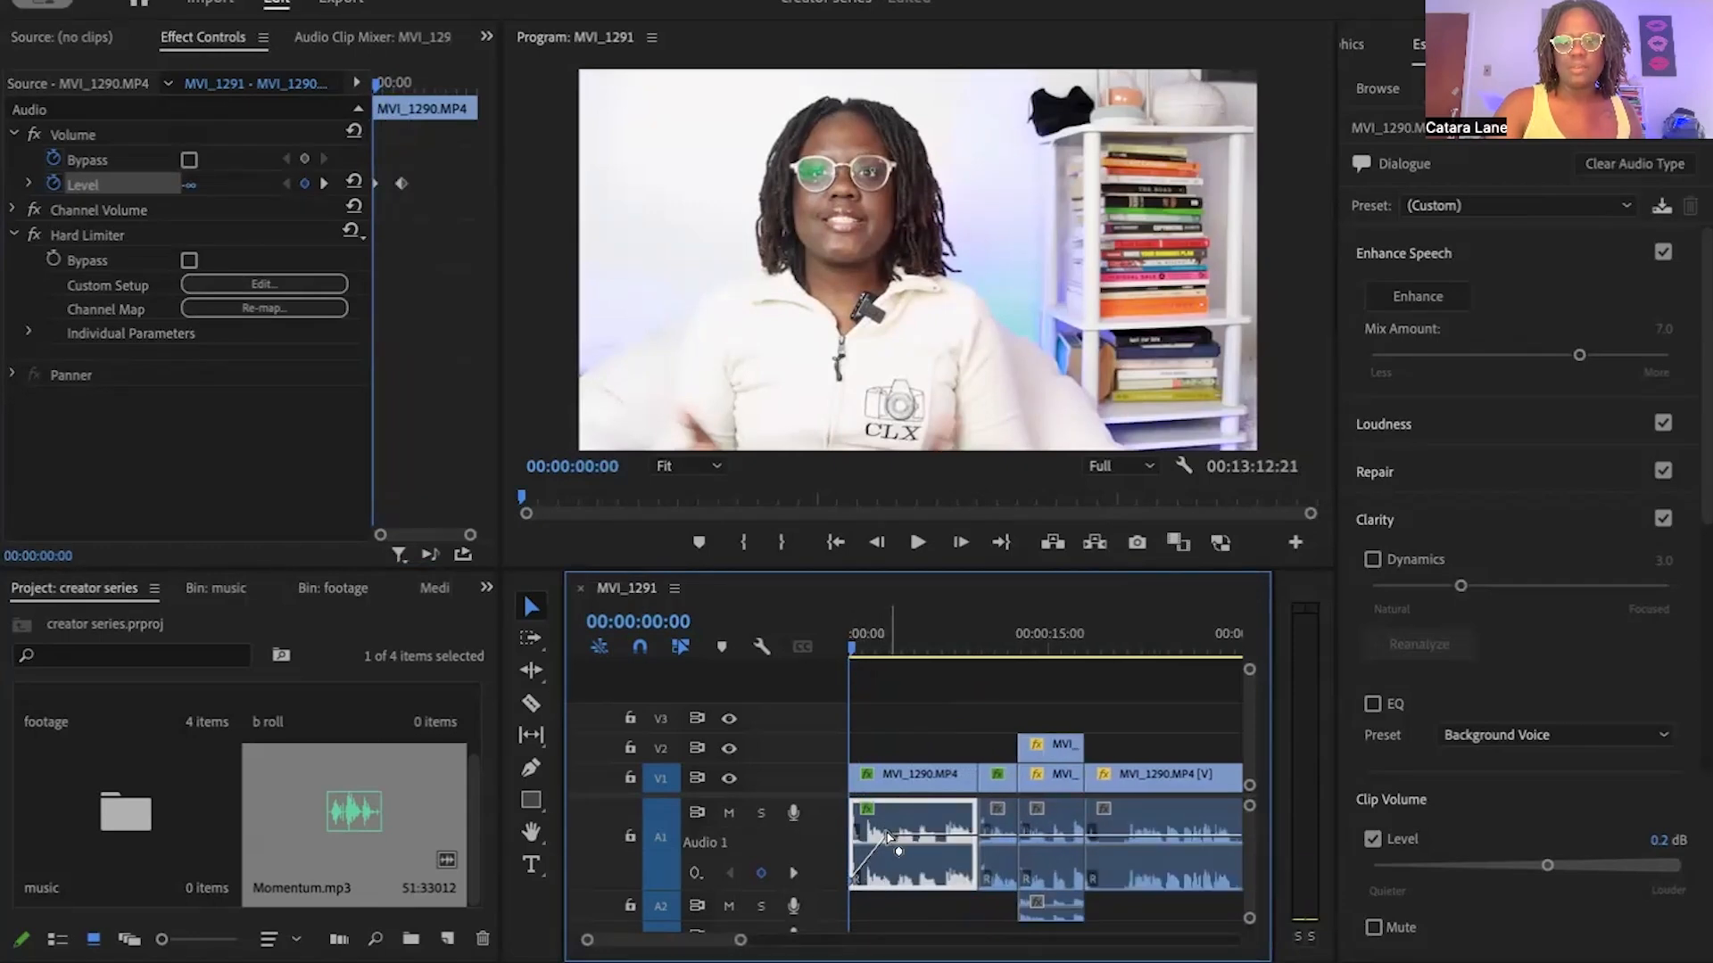
{"action": "mouse_move", "coordinate": [888, 836]}
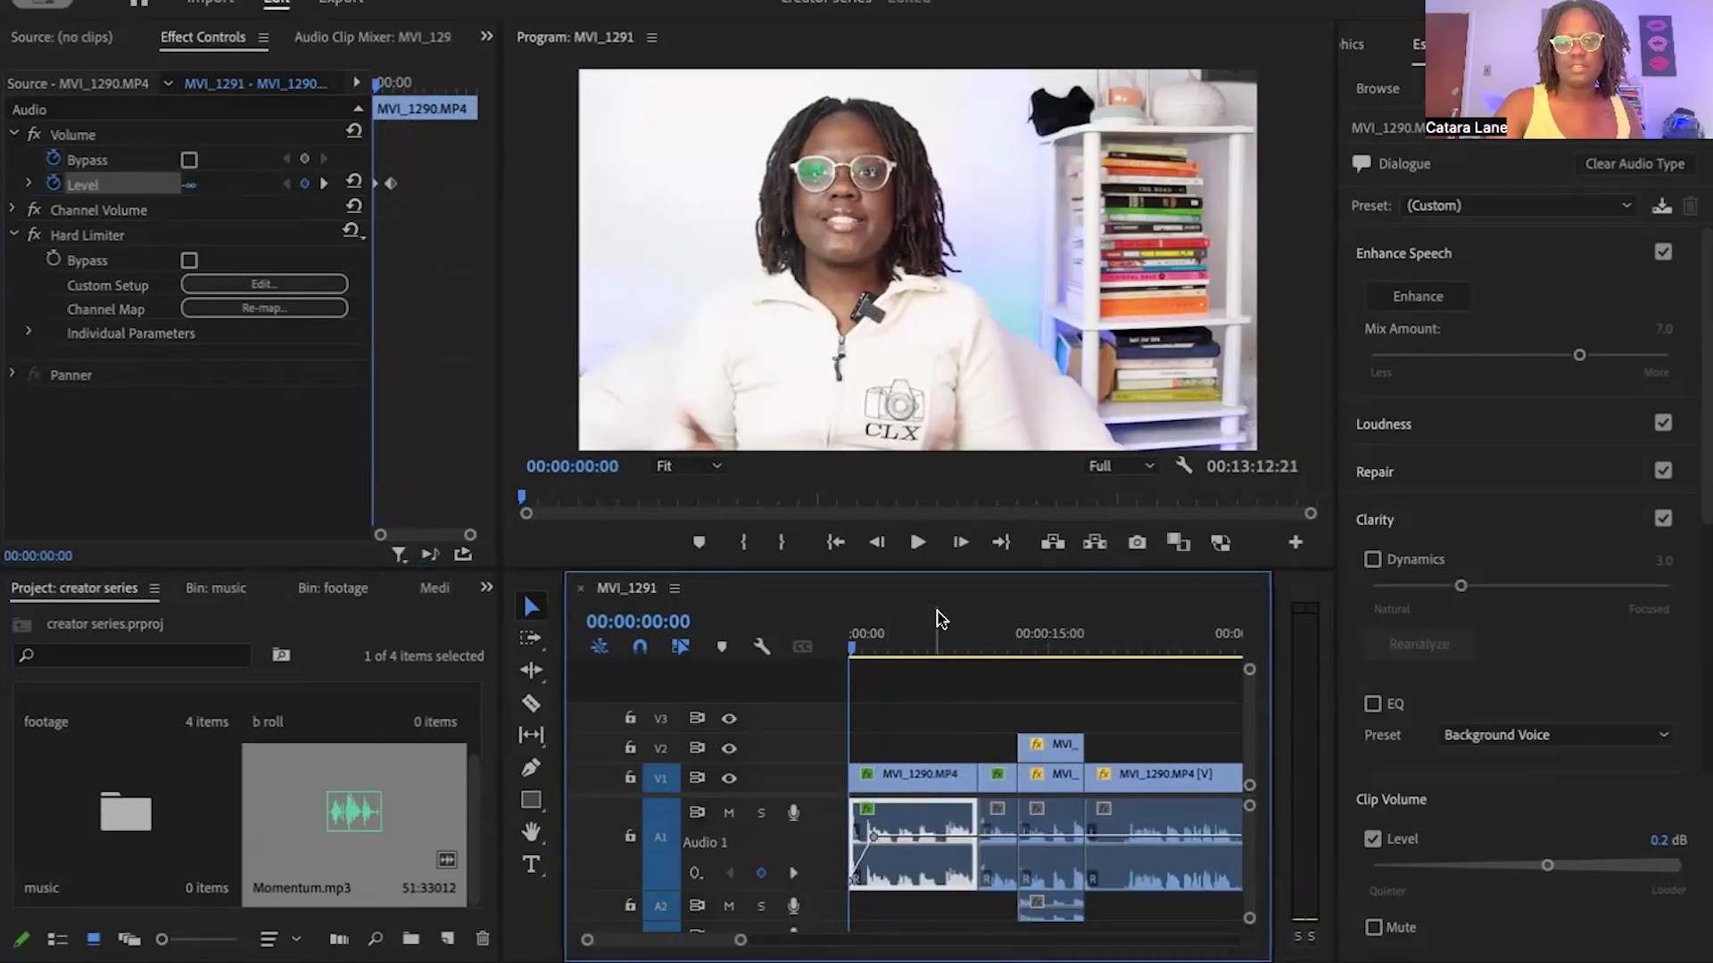
Step: Preview the opening fade-in, then bring up the Essential Graphics panel
{"action": "left_click", "coordinate": [918, 545]}
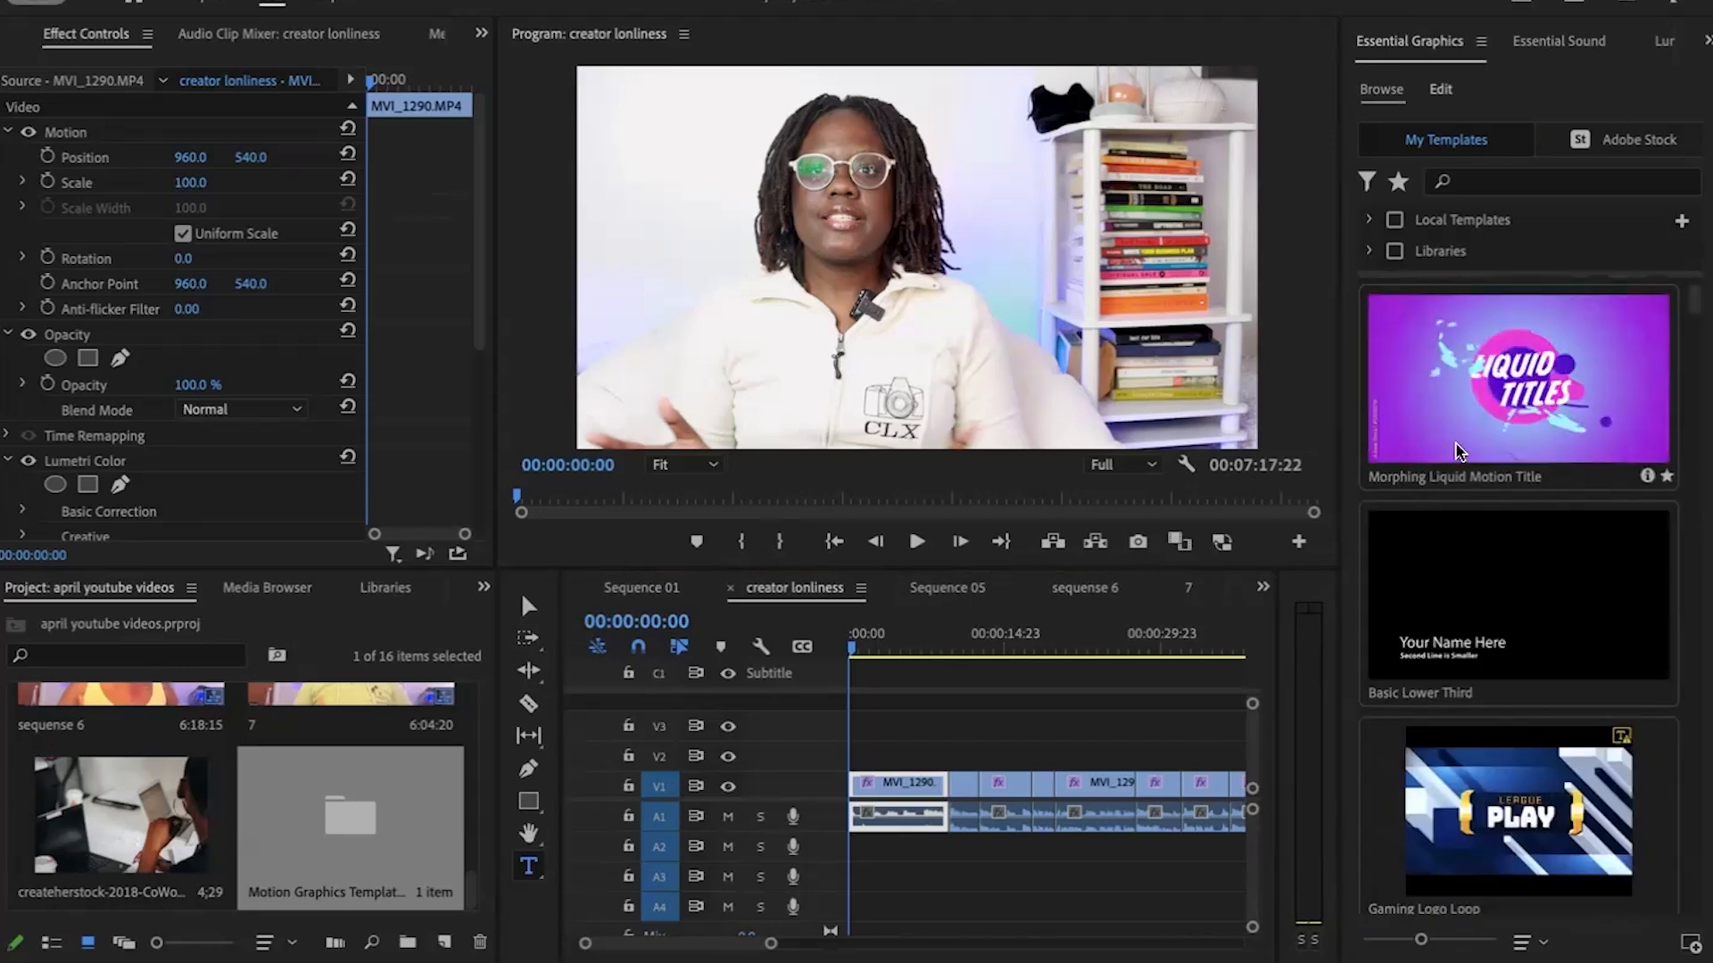
{"action": "left_click", "coordinate": [1704, 46]}
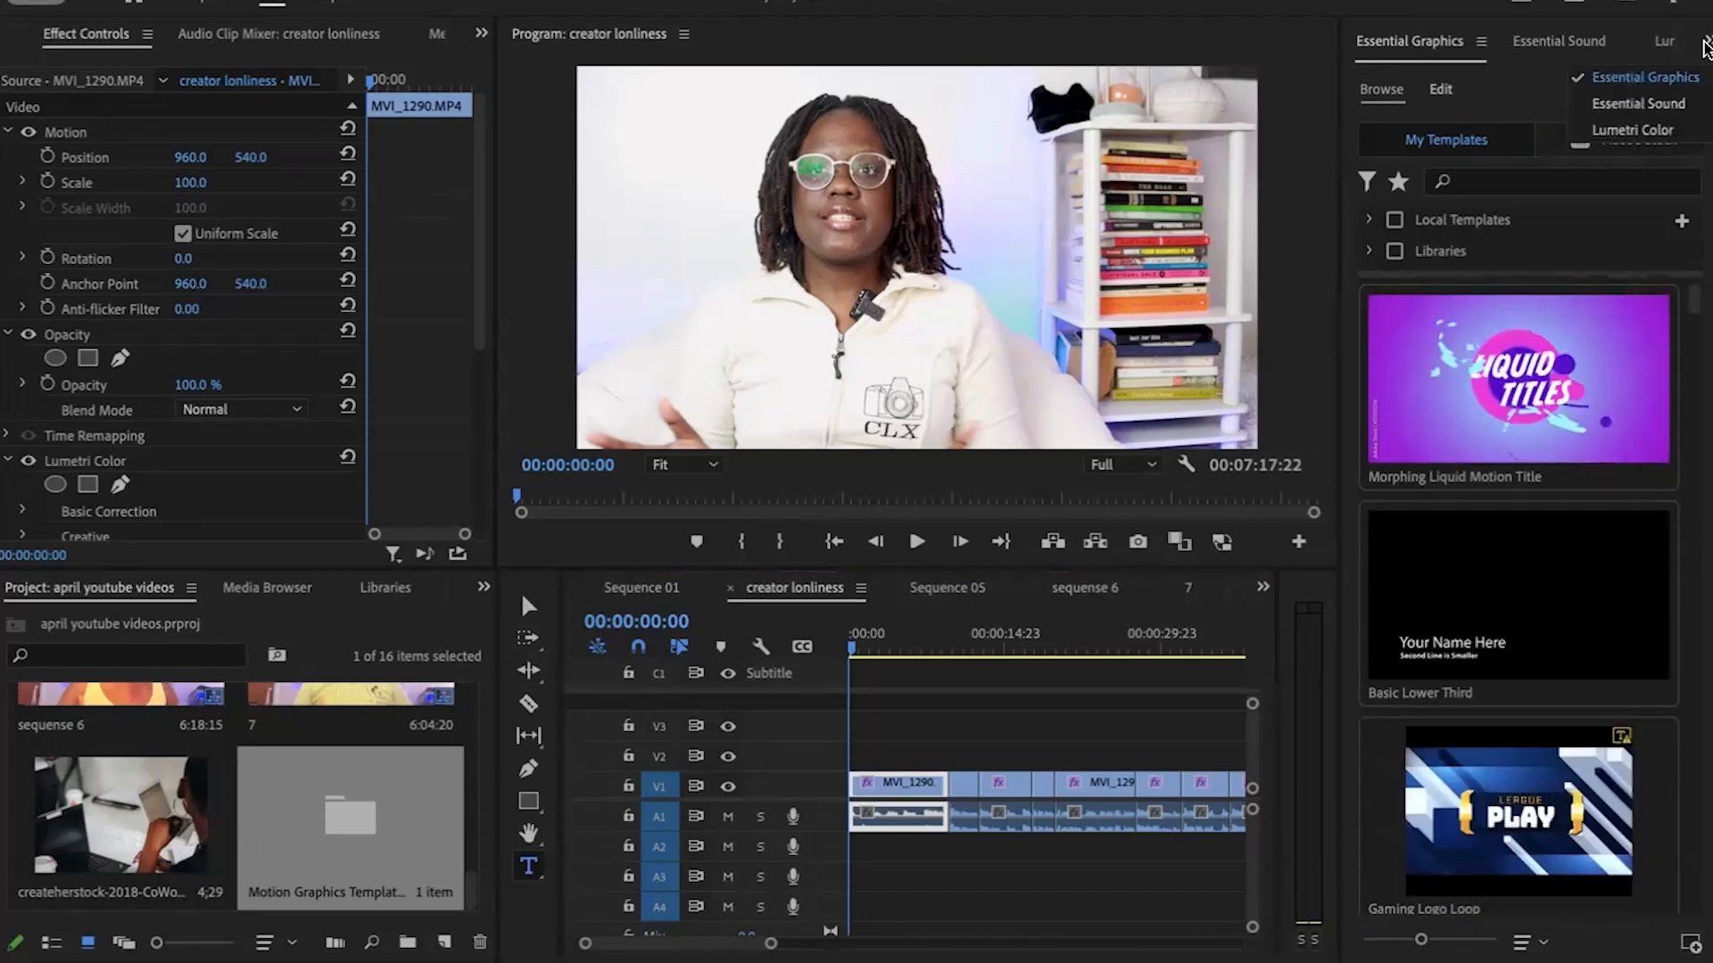
{"action": "left_click", "coordinate": [1631, 80]}
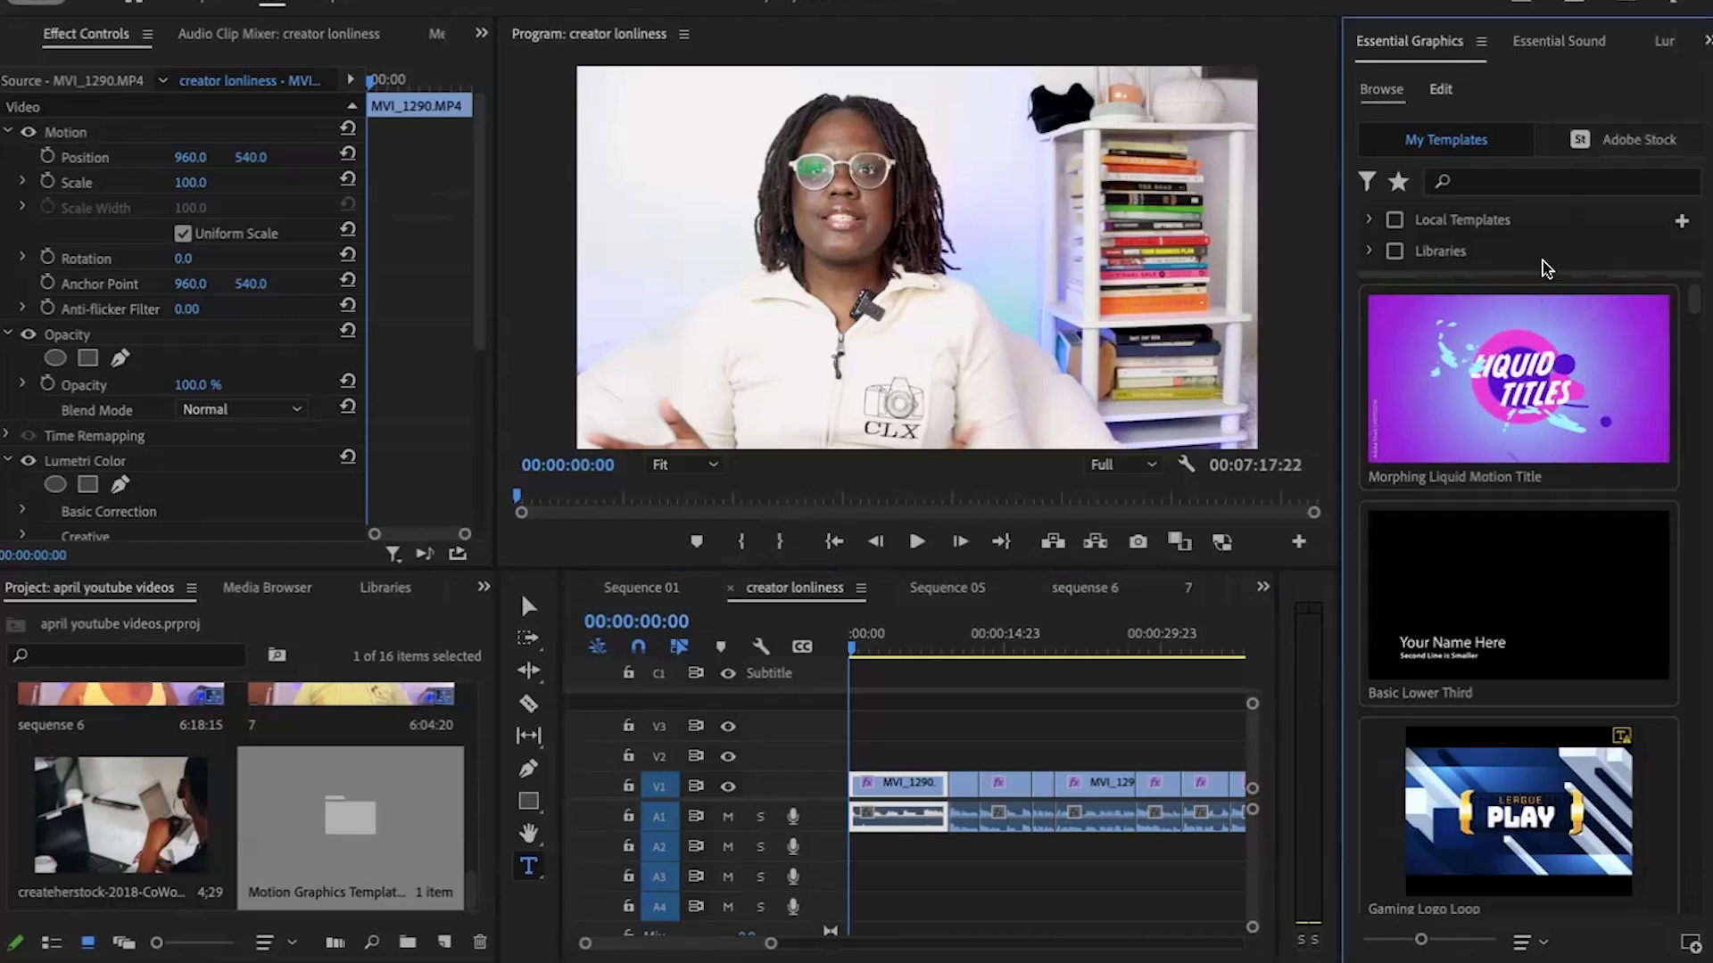
Step: Scroll the My Templates list down to the Film Title template
{"action": "scroll", "coordinate": [1536, 557], "scroll_direction": "down", "scroll_amount": 1}
{"action": "scroll", "coordinate": [1536, 557], "scroll_direction": "down", "scroll_amount": 1}
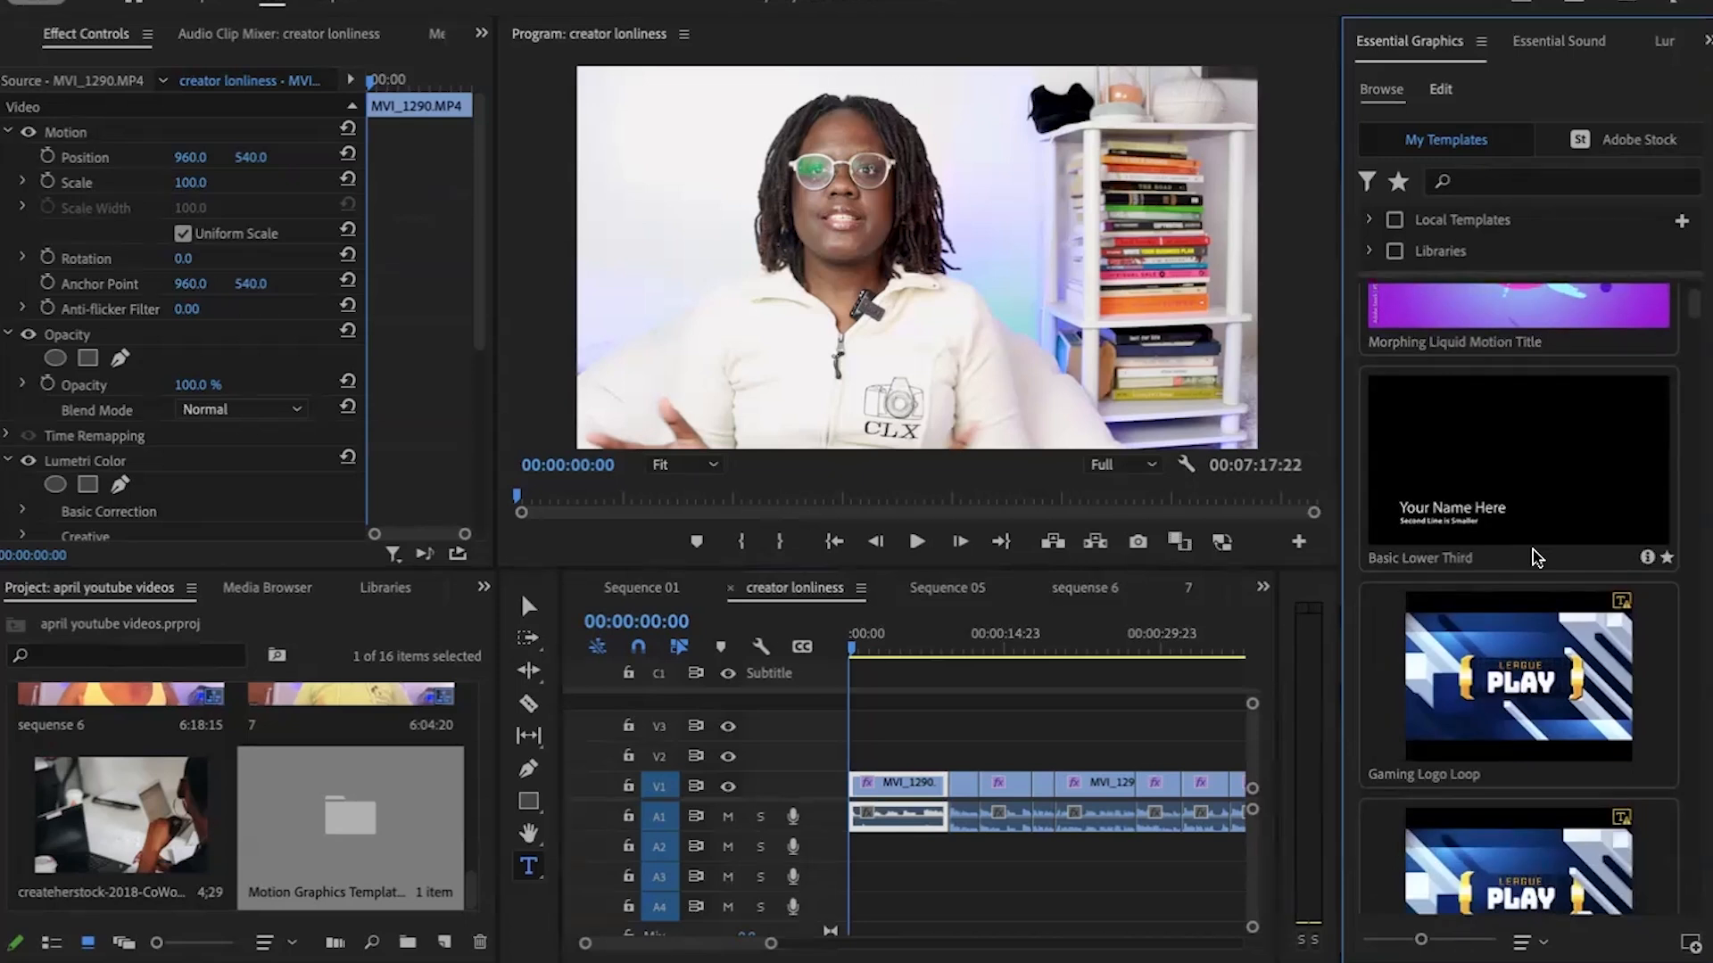
{"action": "scroll", "coordinate": [1536, 558], "scroll_direction": "down", "scroll_amount": 10}
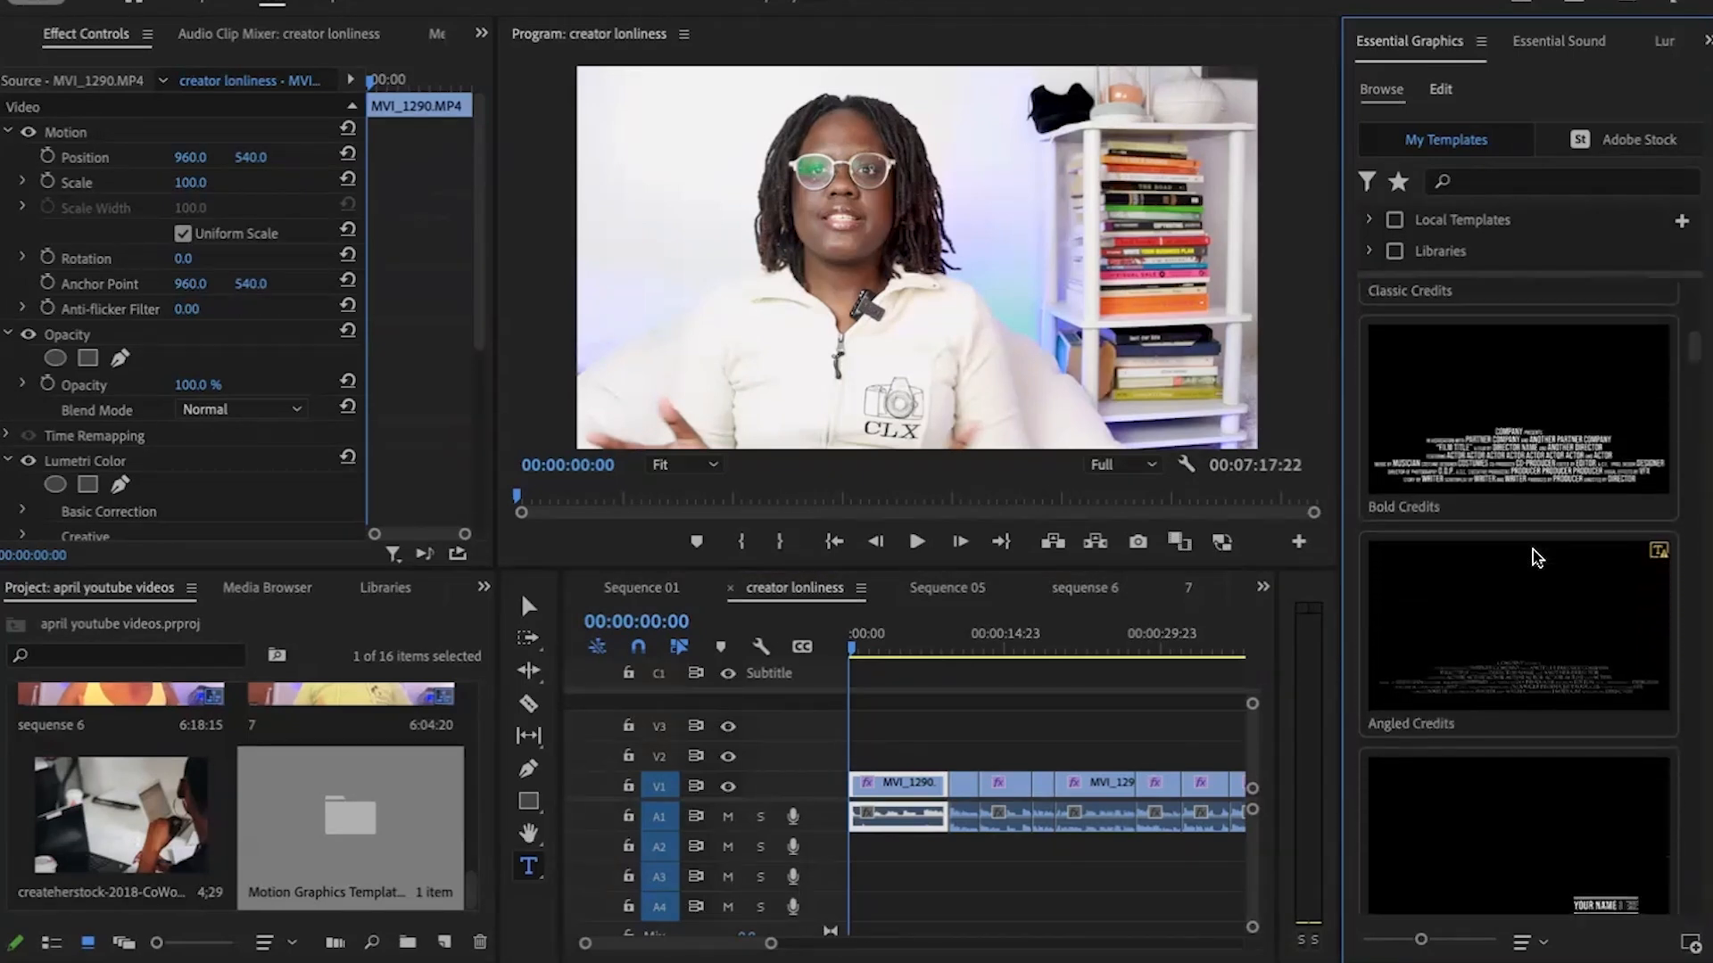
{"action": "scroll", "coordinate": [1536, 557], "scroll_direction": "down", "scroll_amount": 3}
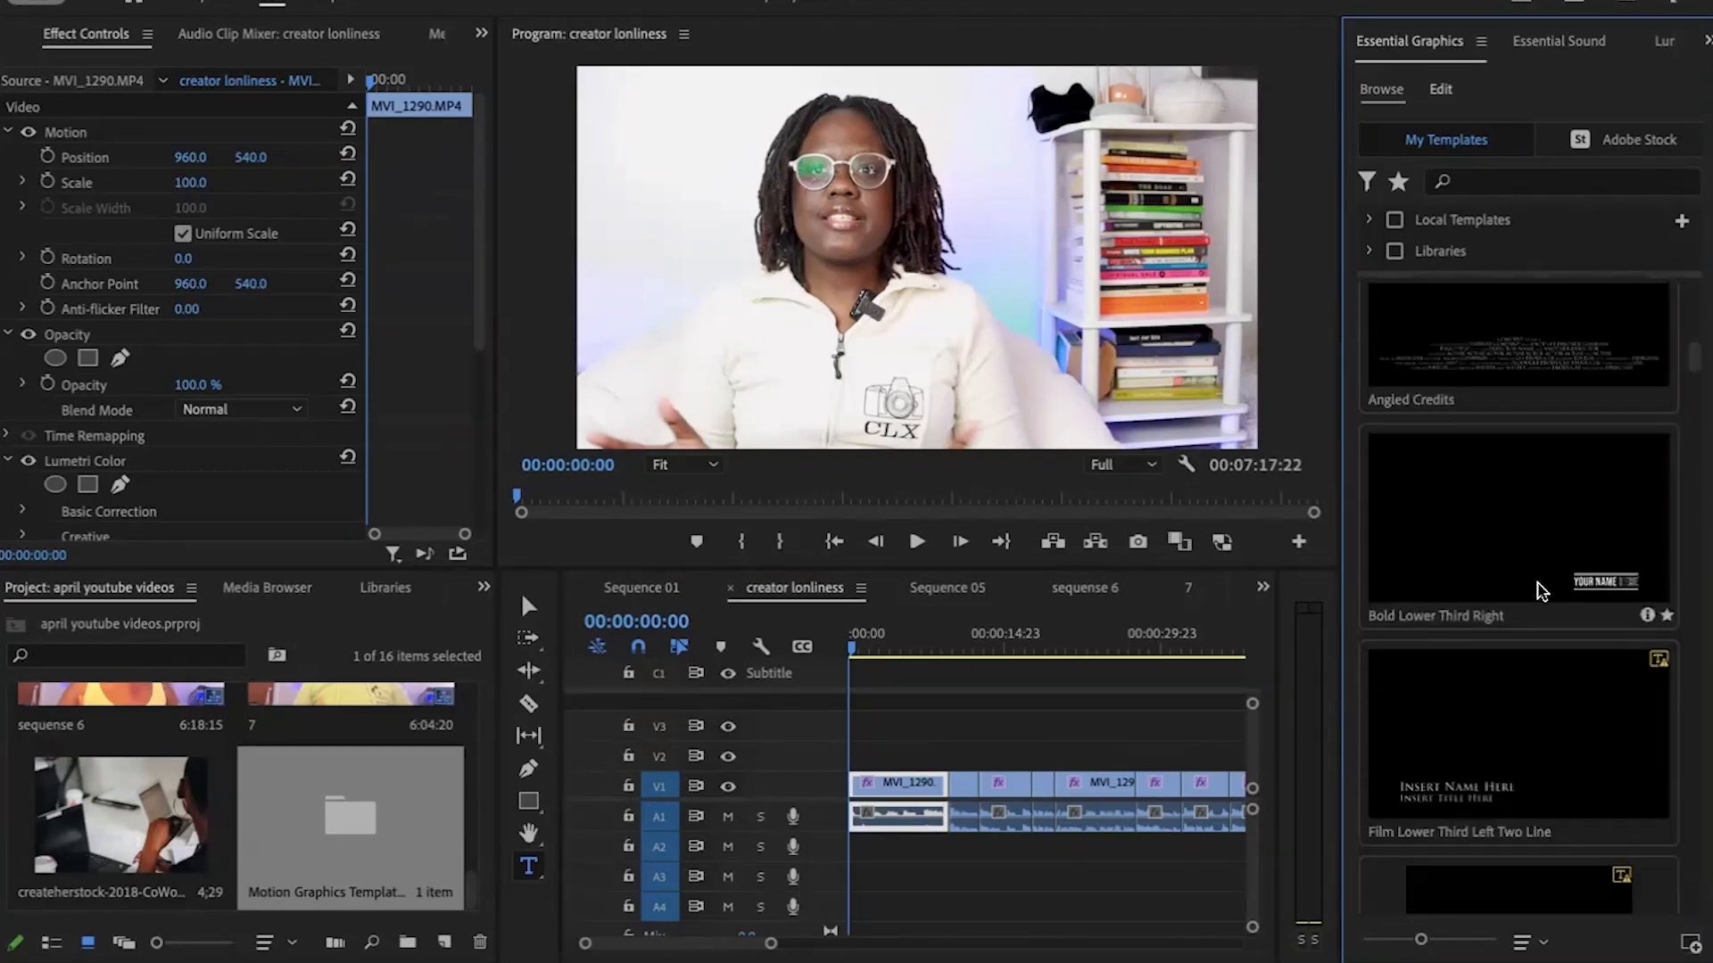
{"action": "scroll", "coordinate": [1545, 642], "scroll_direction": "down", "scroll_amount": 5}
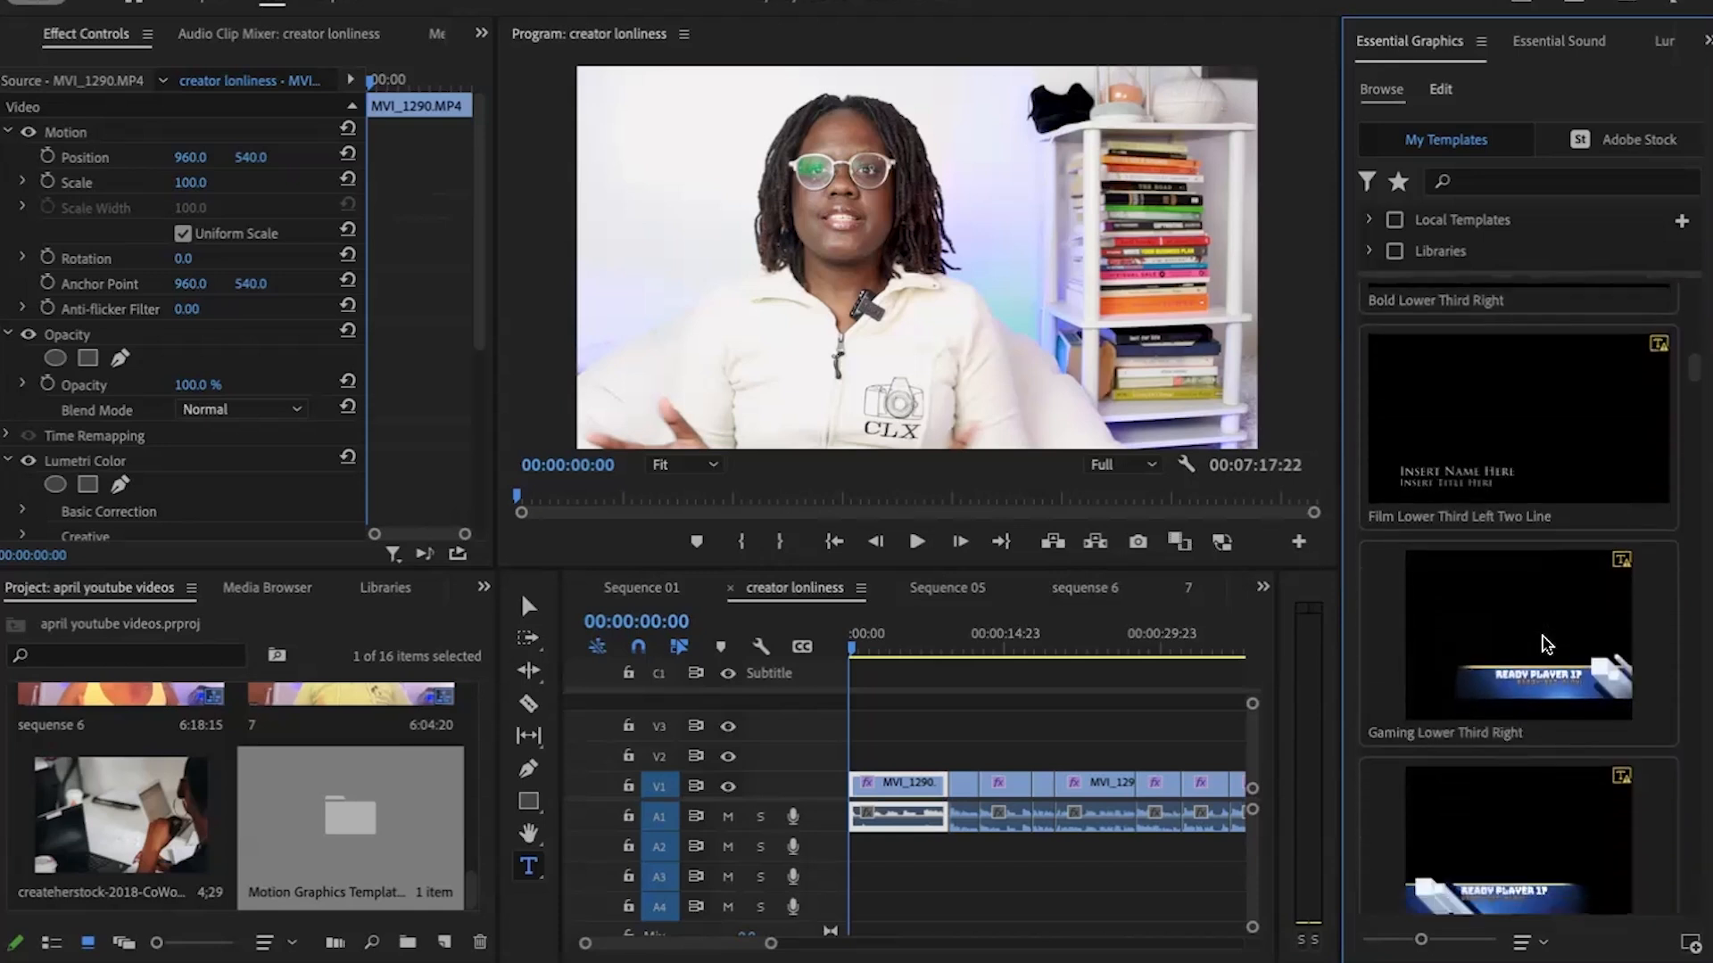
{"action": "scroll", "coordinate": [1546, 644], "scroll_direction": "down", "scroll_amount": 20}
{"action": "scroll", "coordinate": [1547, 644], "scroll_direction": "down", "scroll_amount": 3}
{"action": "left_click_drag", "start_coordinate": [1506, 485], "coordinate": [870, 756]}
{"action": "left_click_drag", "start_coordinate": [853, 648], "coordinate": [876, 651]}
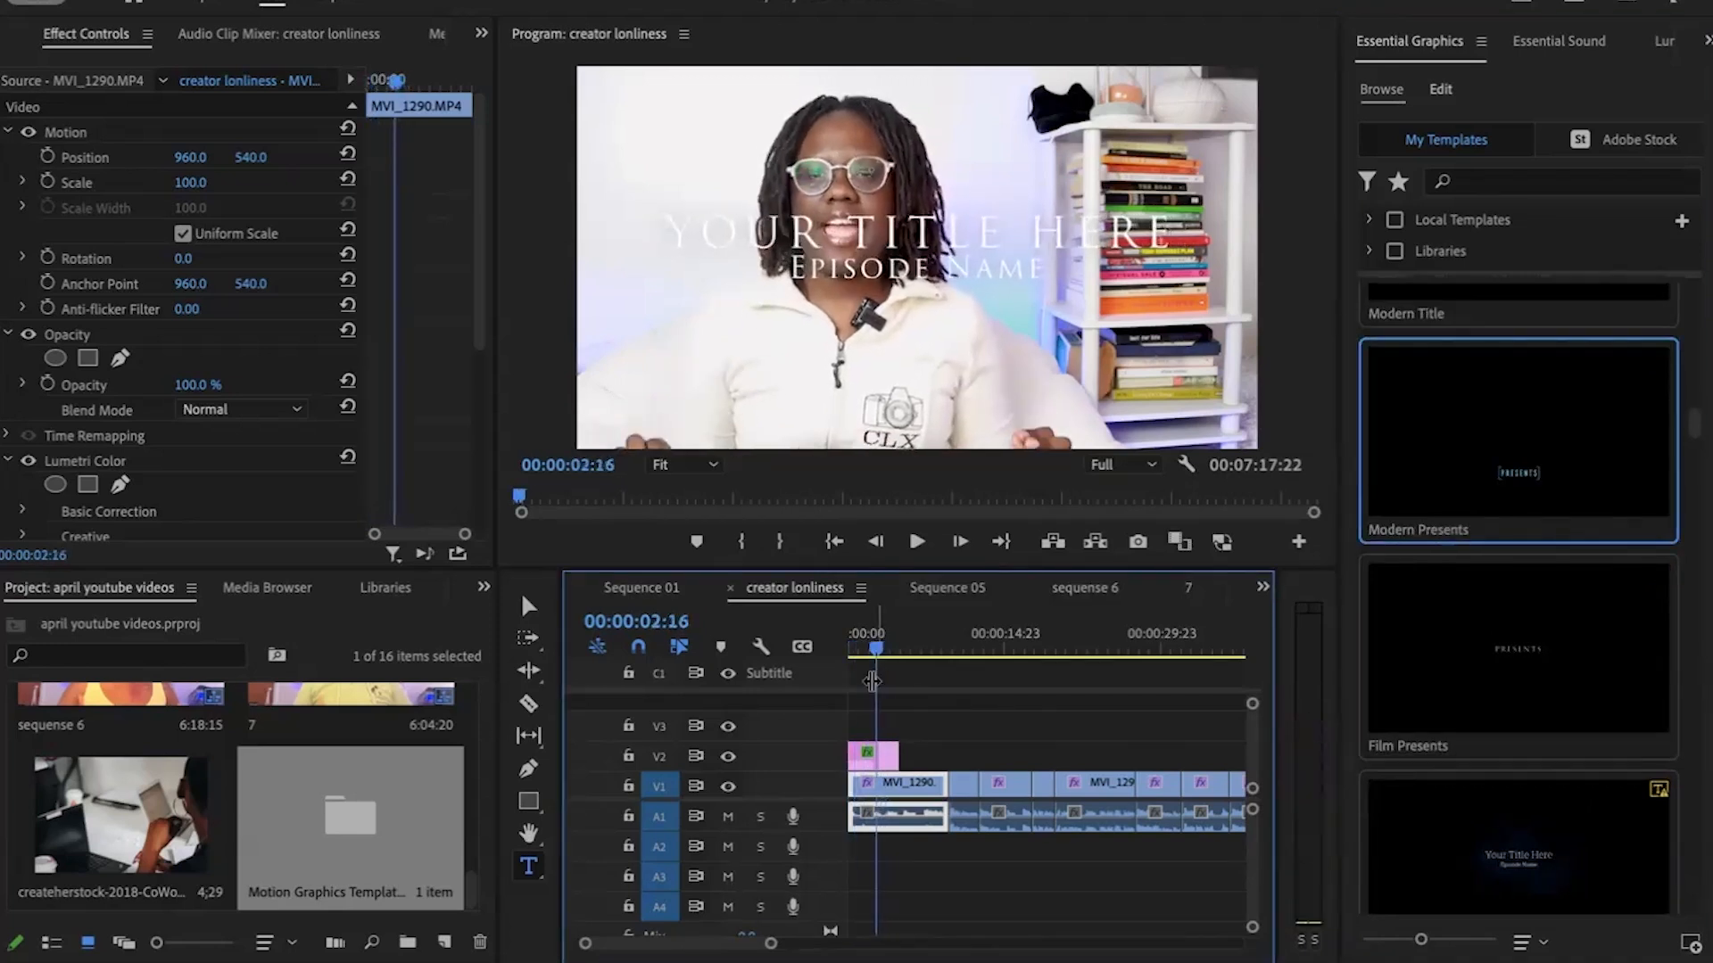
{"action": "left_click", "coordinate": [875, 759]}
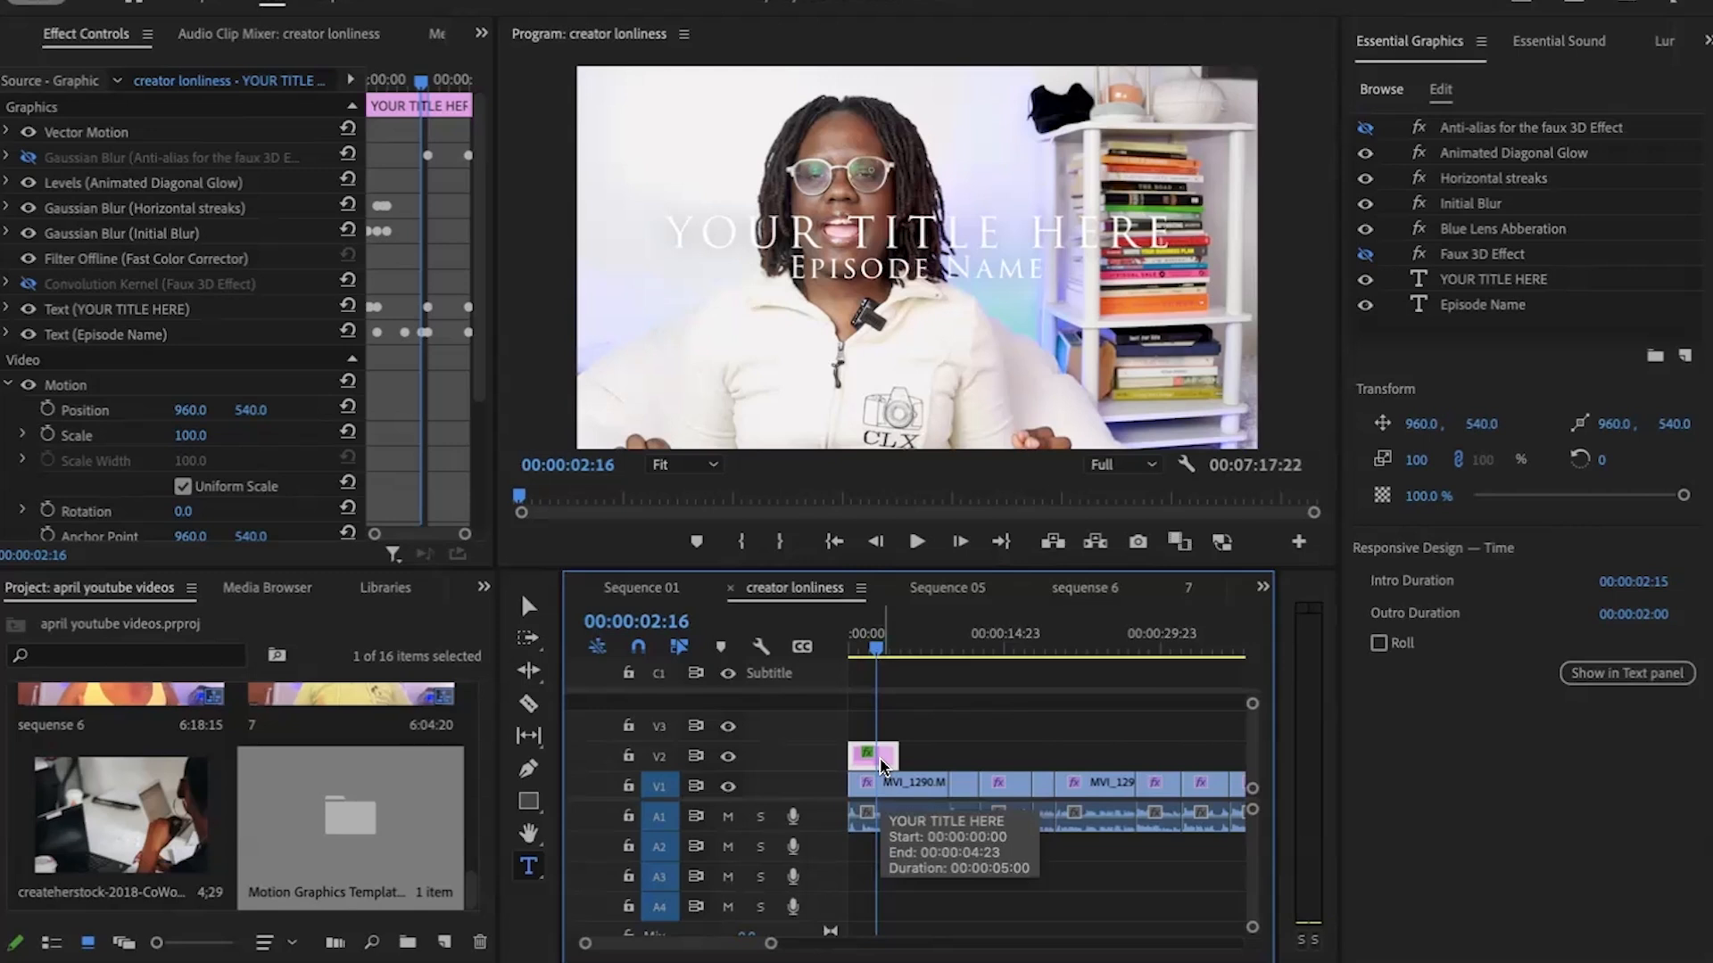
{"action": "left_click", "coordinate": [1472, 284]}
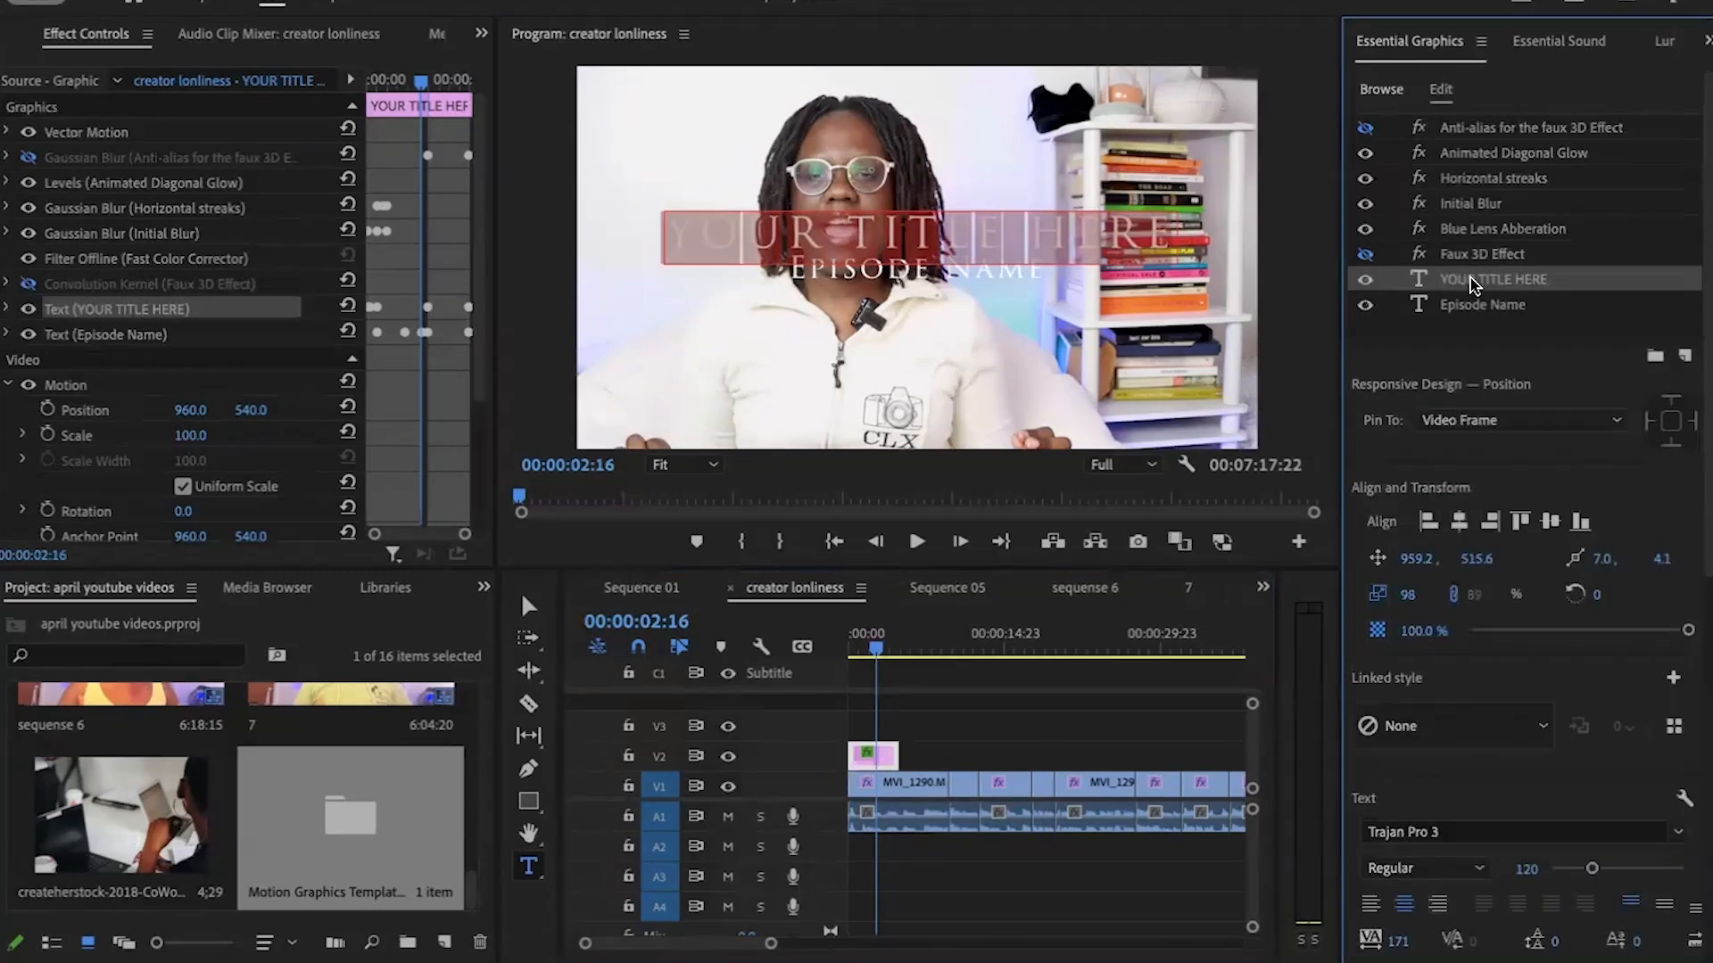
{"action": "key", "text": "Delete"}
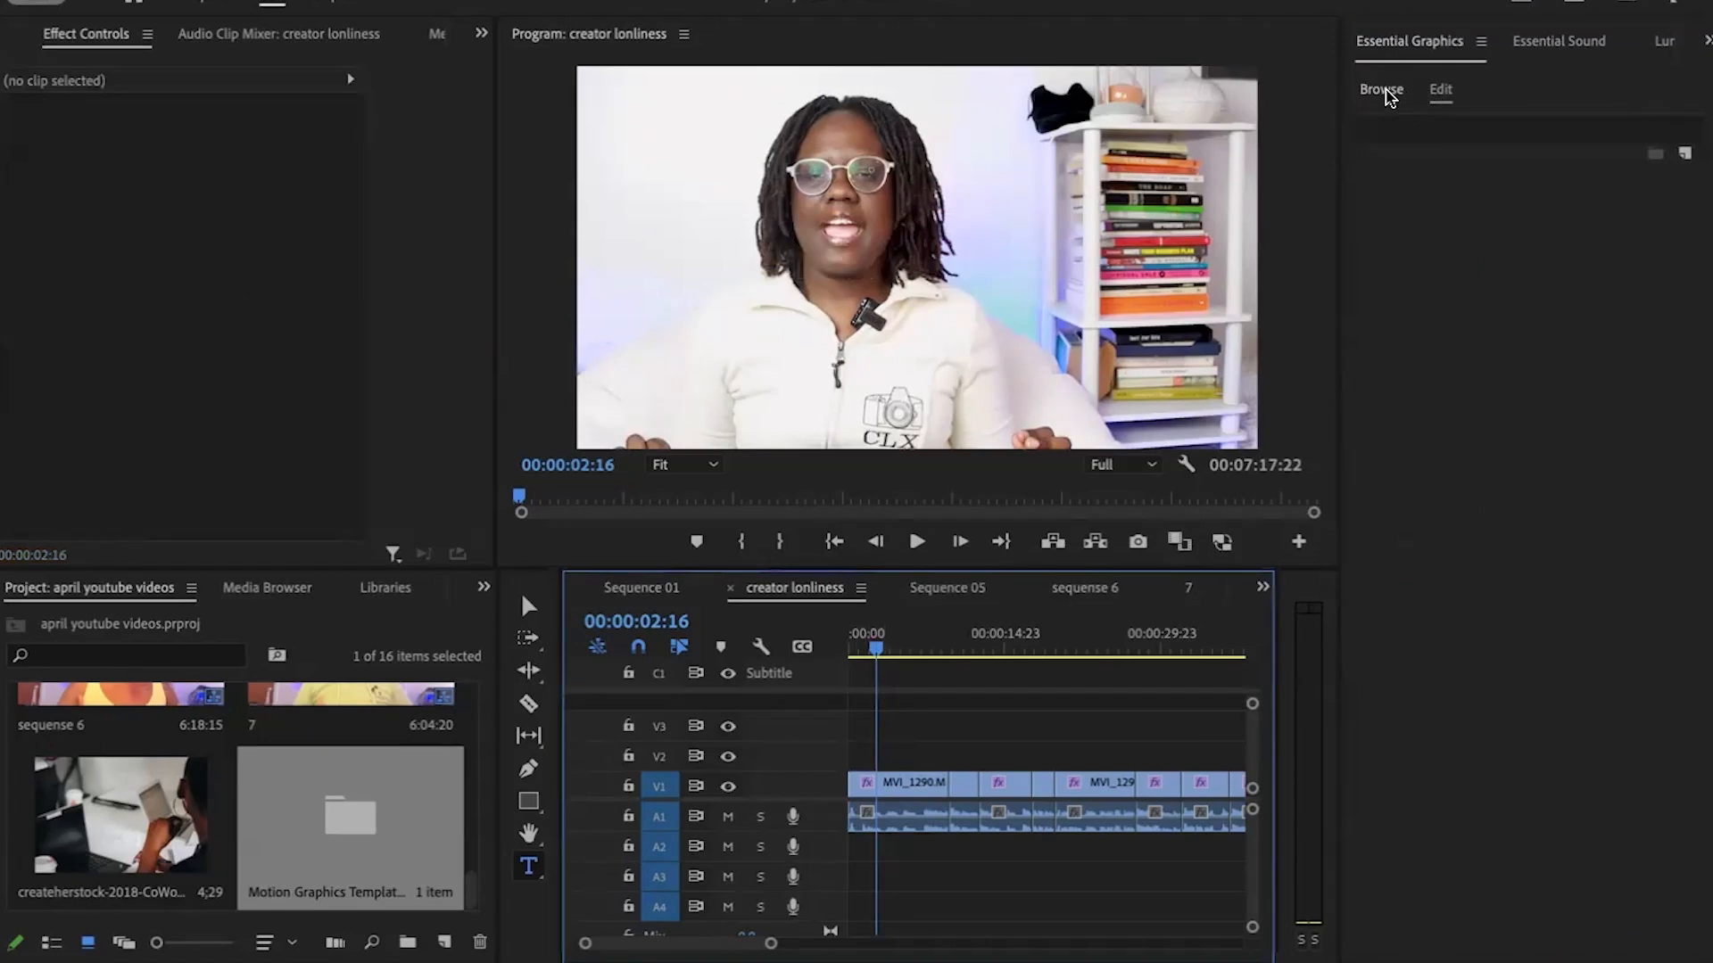
{"action": "left_click", "coordinate": [1383, 90]}
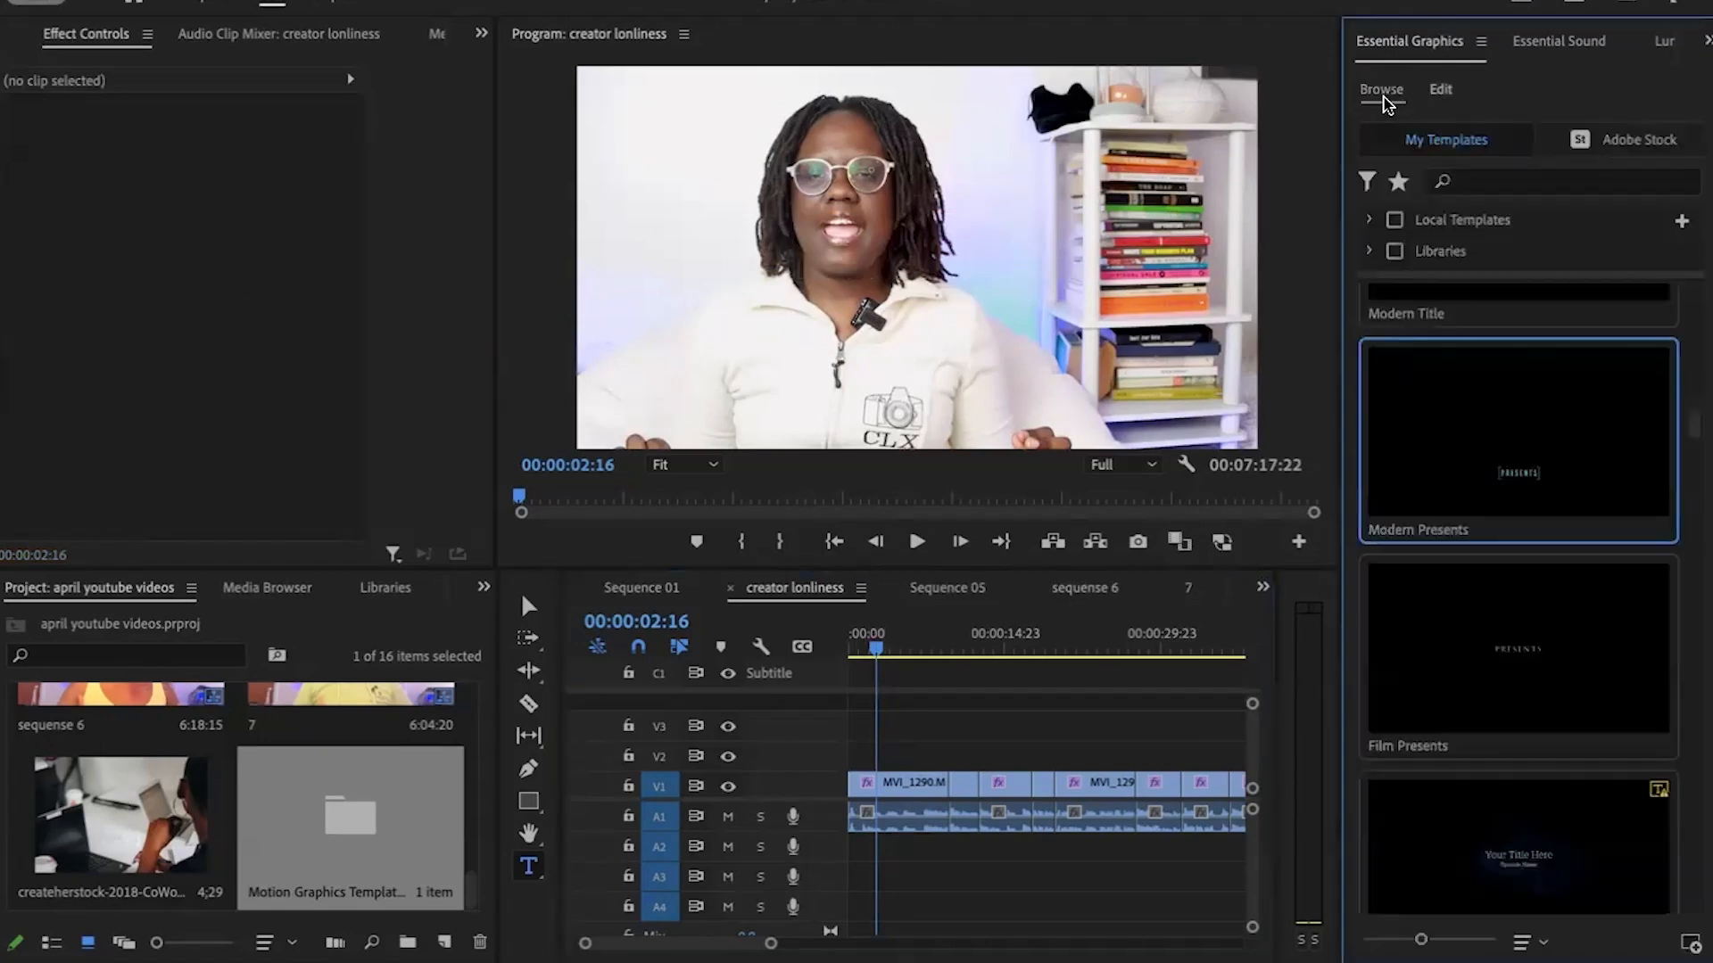
{"action": "scroll", "coordinate": [1482, 602], "scroll_direction": "down", "scroll_amount": 10}
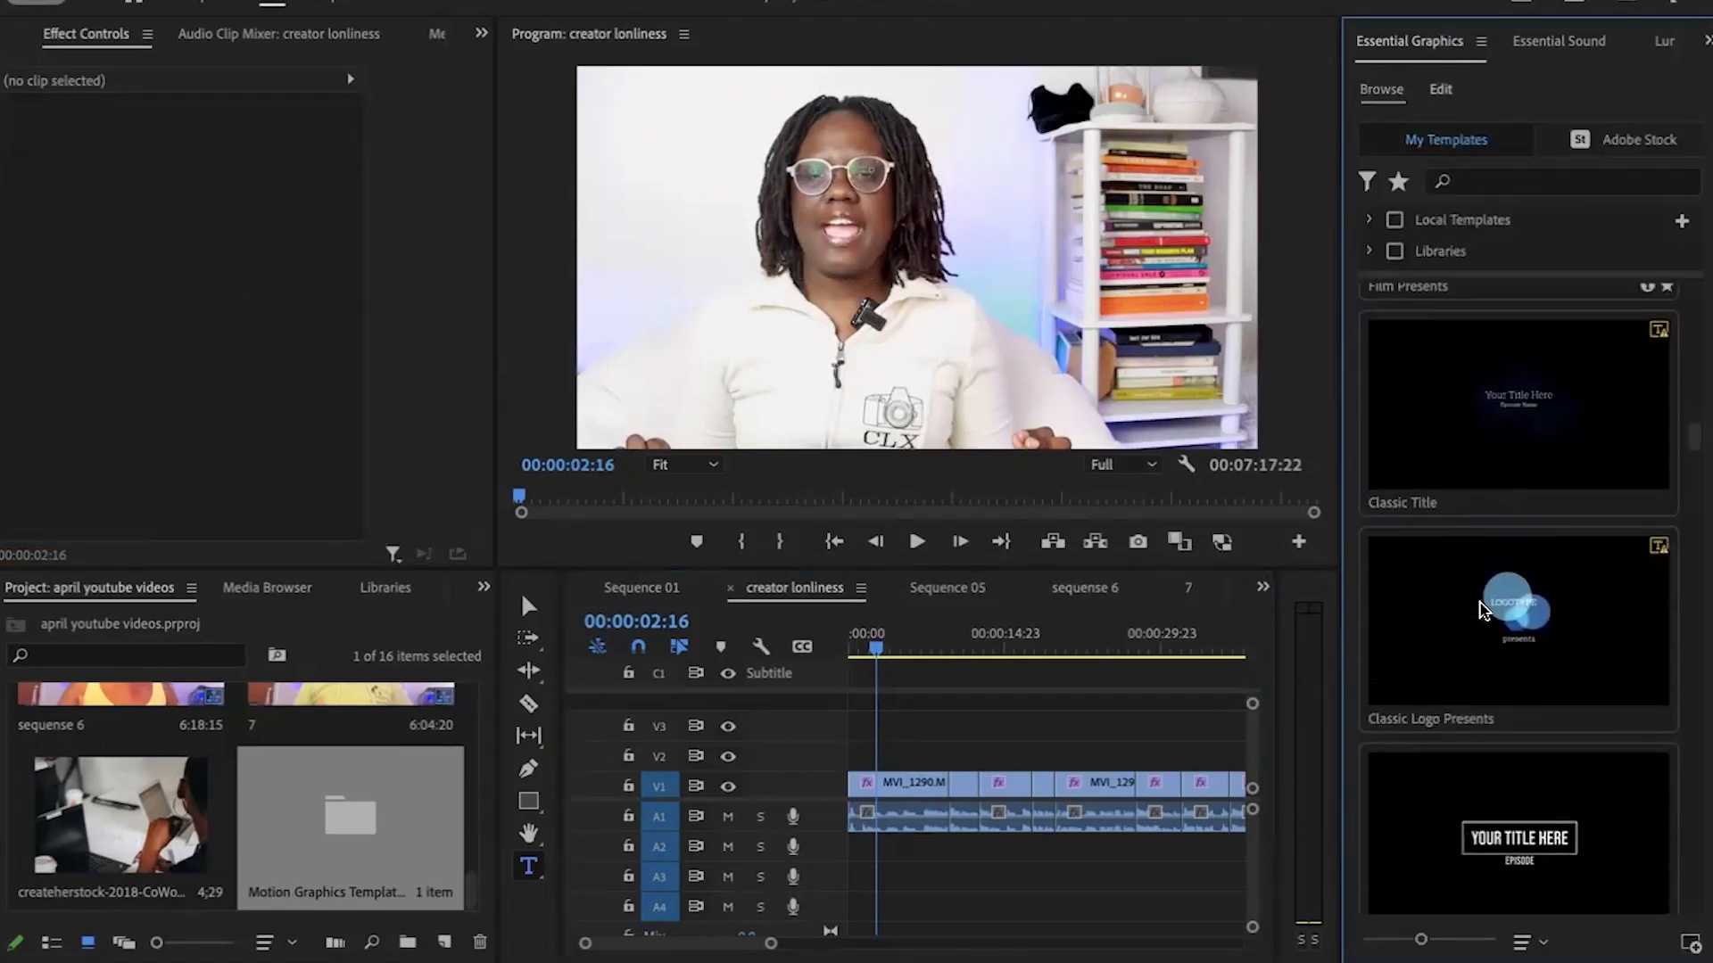
{"action": "scroll", "coordinate": [1481, 612], "scroll_direction": "down", "scroll_amount": 1}
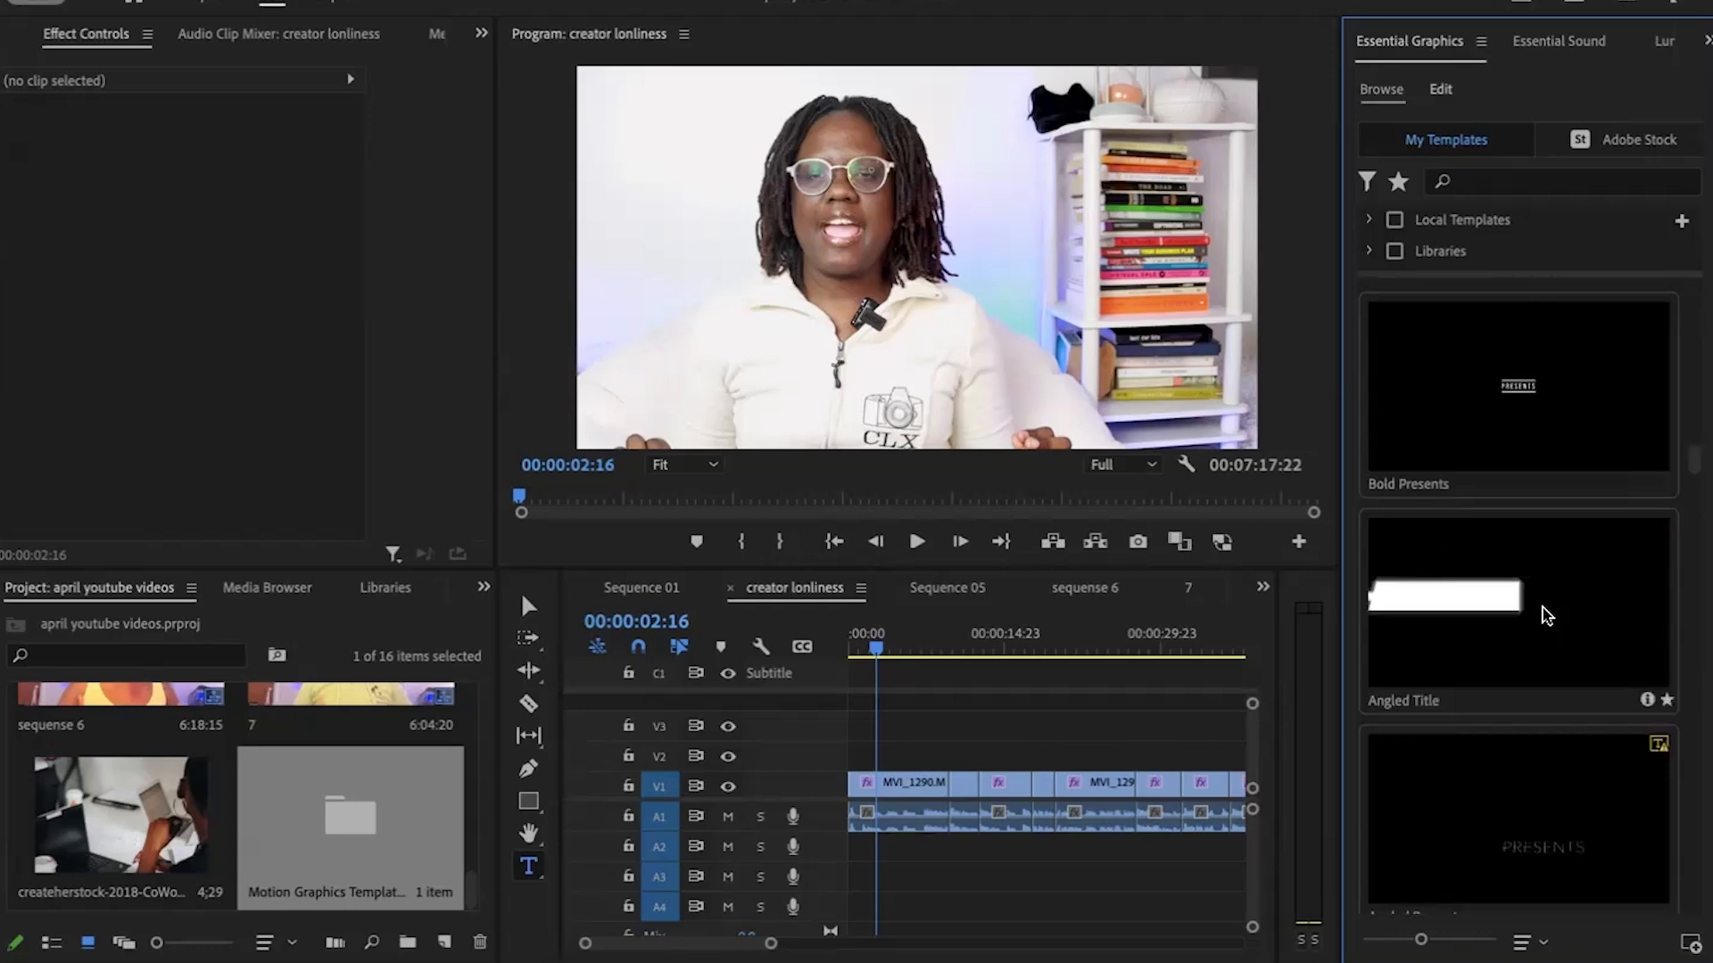
{"action": "scroll", "coordinate": [1483, 656], "scroll_direction": "down", "scroll_amount": 10}
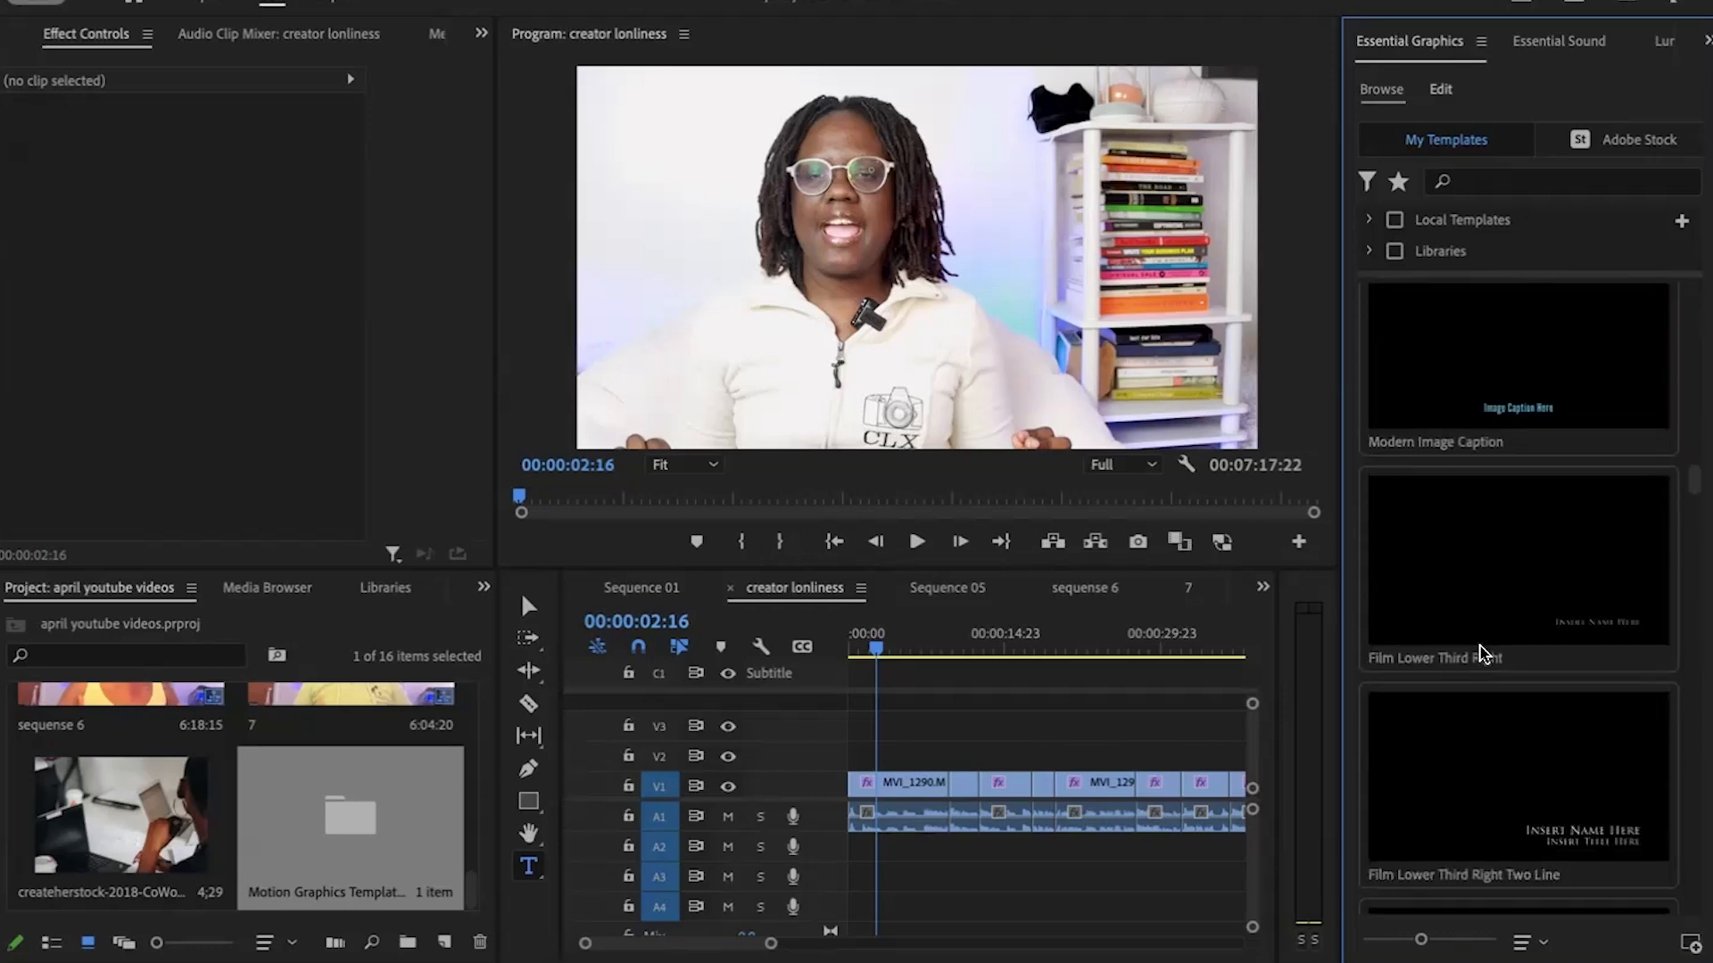
{"action": "scroll", "coordinate": [1481, 652], "scroll_direction": "down", "scroll_amount": 5}
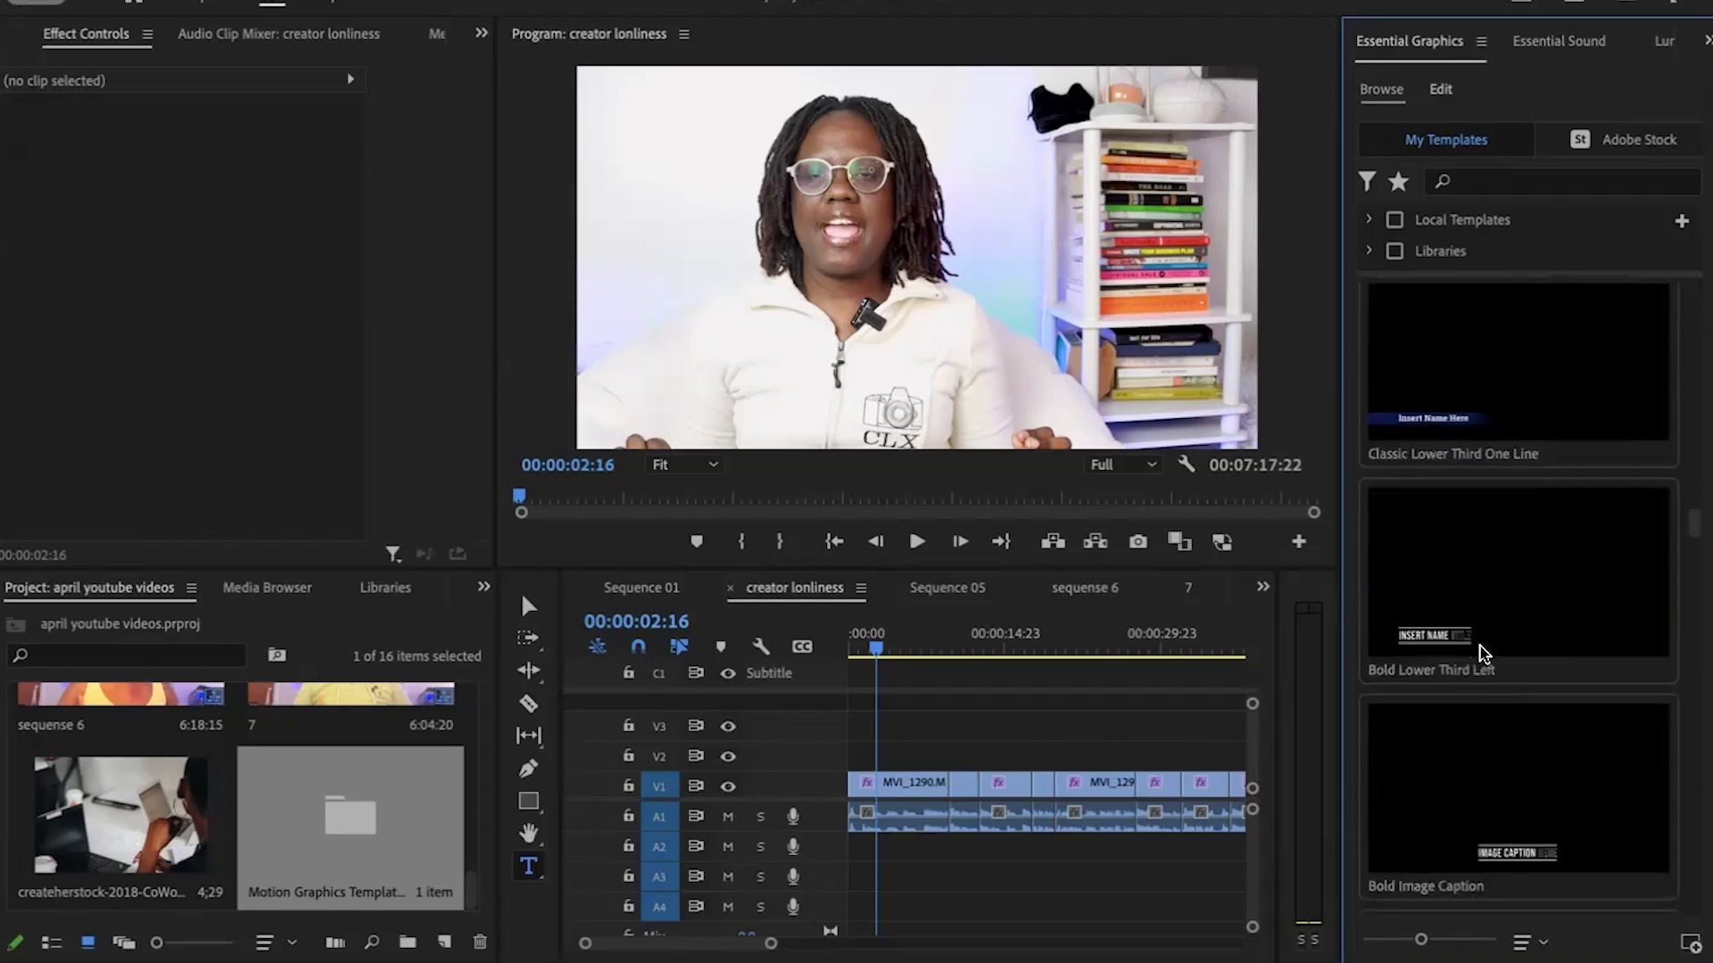
Step: Place Bold Lower Third Left on V2 and replace its name text with the speaker's name
{"action": "left_click_drag", "start_coordinate": [1488, 627], "coordinate": [874, 757]}
{"action": "left_click_drag", "start_coordinate": [875, 651], "coordinate": [899, 653]}
{"action": "left_click", "coordinate": [727, 401]}
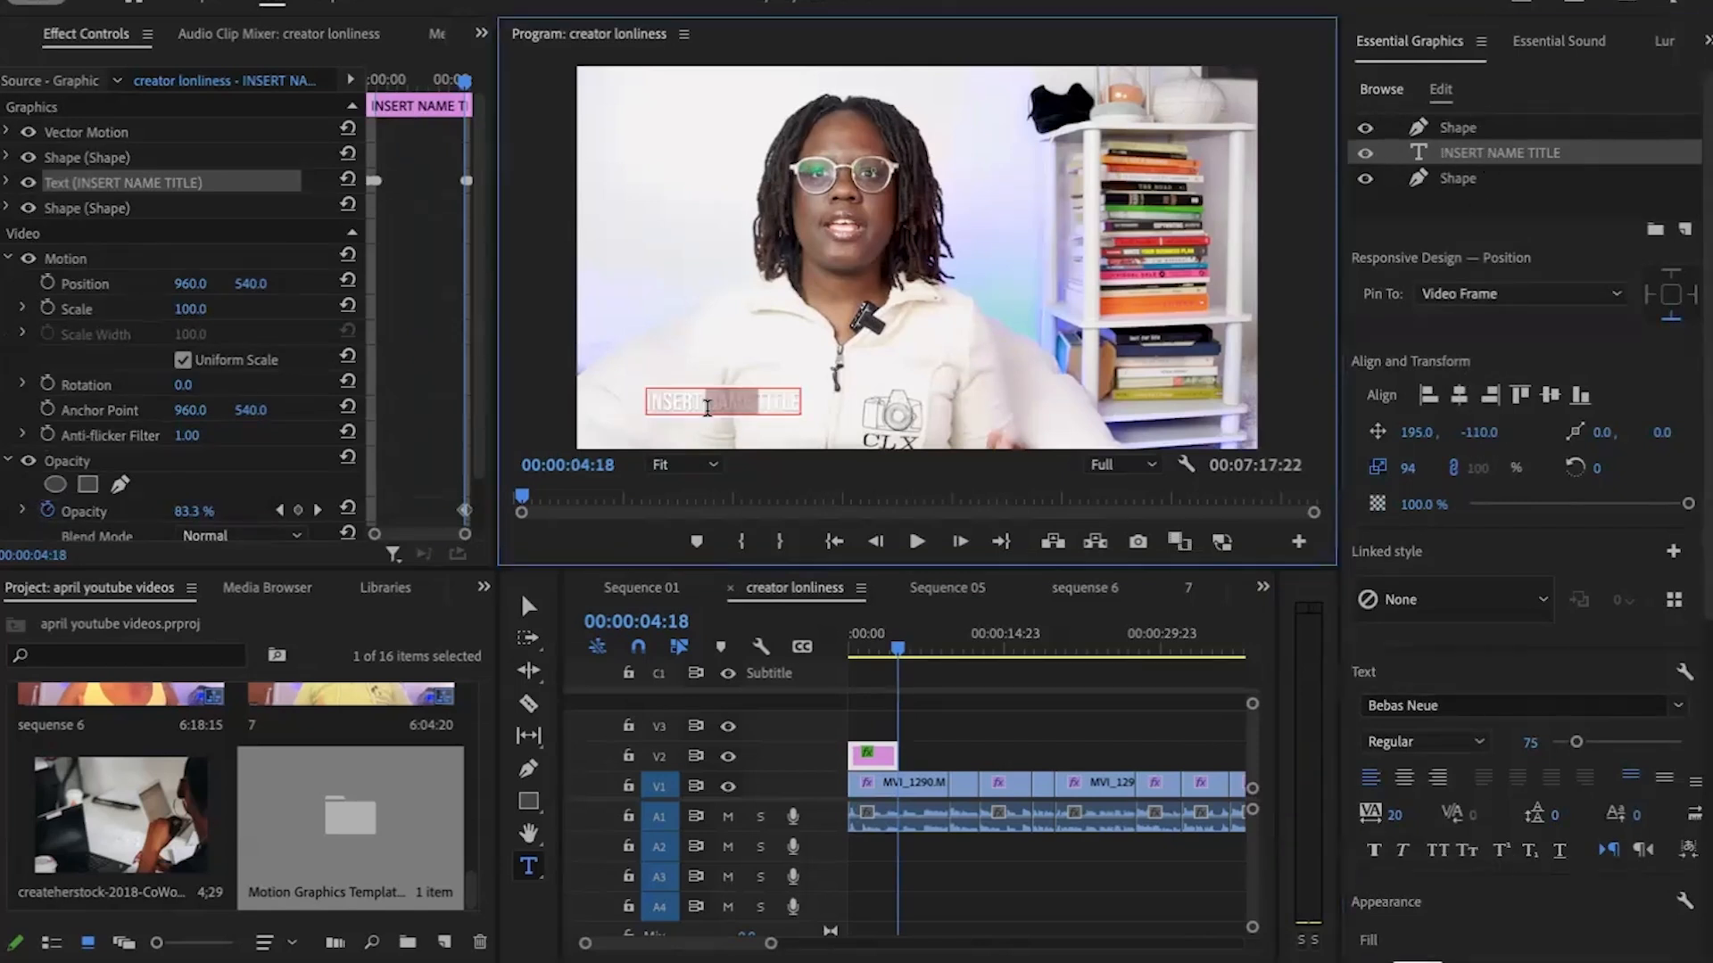
{"action": "key", "text": "BackSpace"}
{"action": "type", "text": "Catara"}
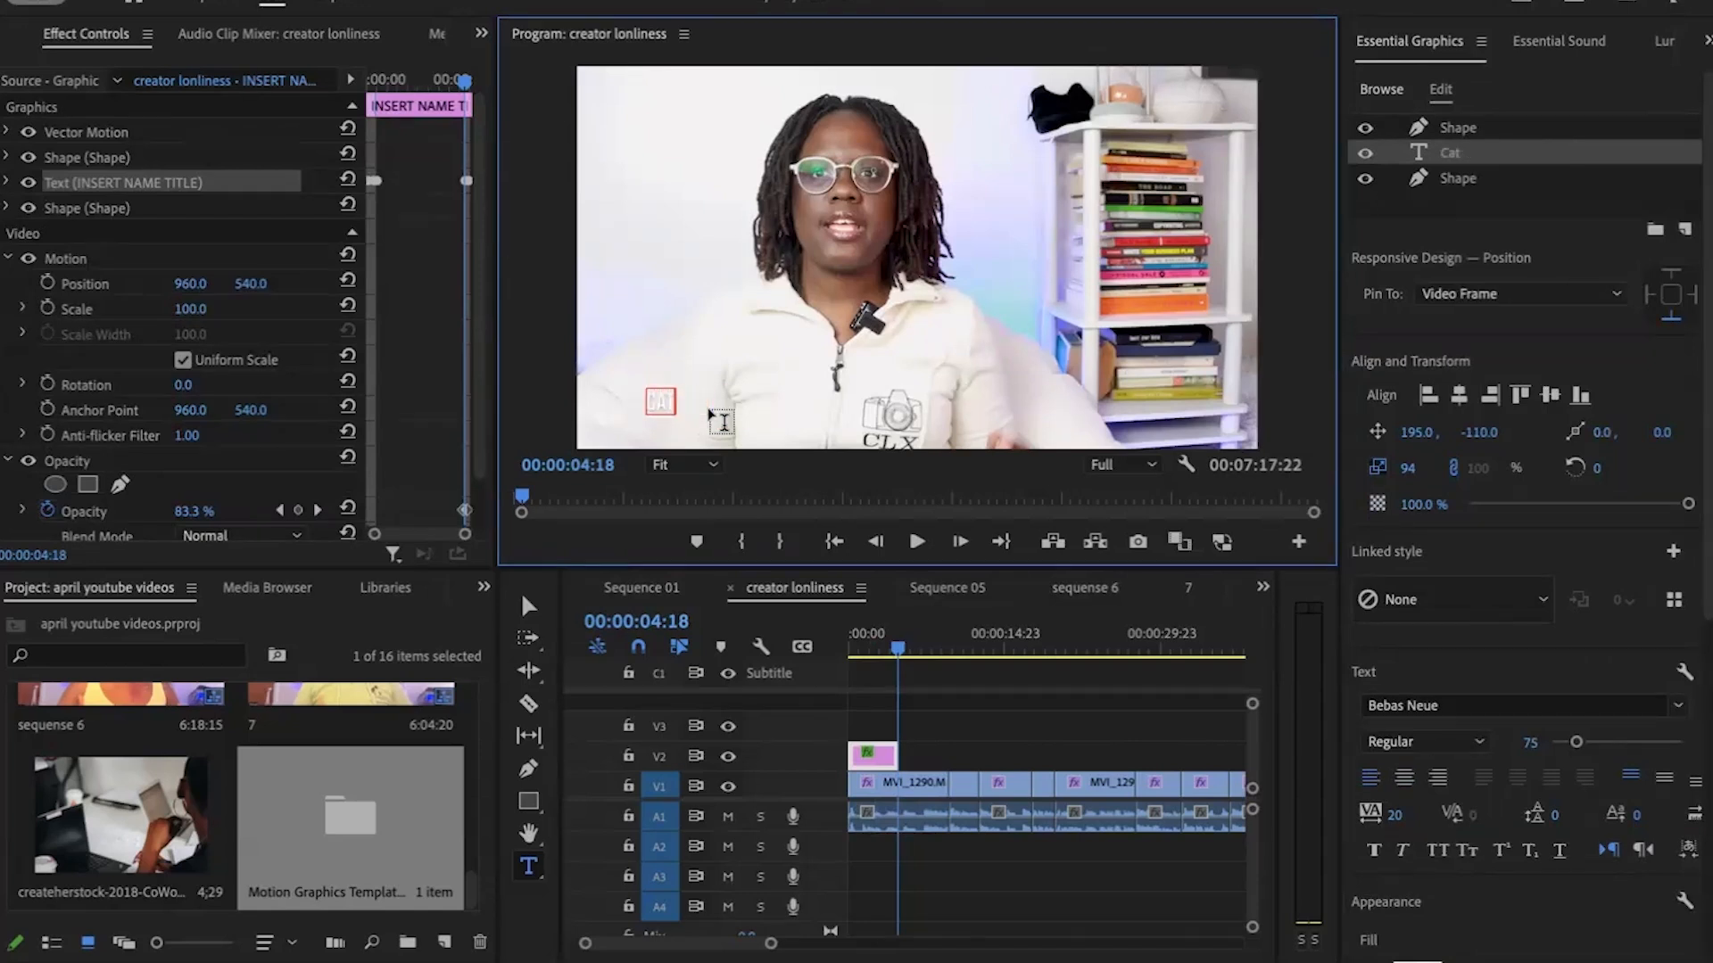
{"action": "type", "text": " Lane"}
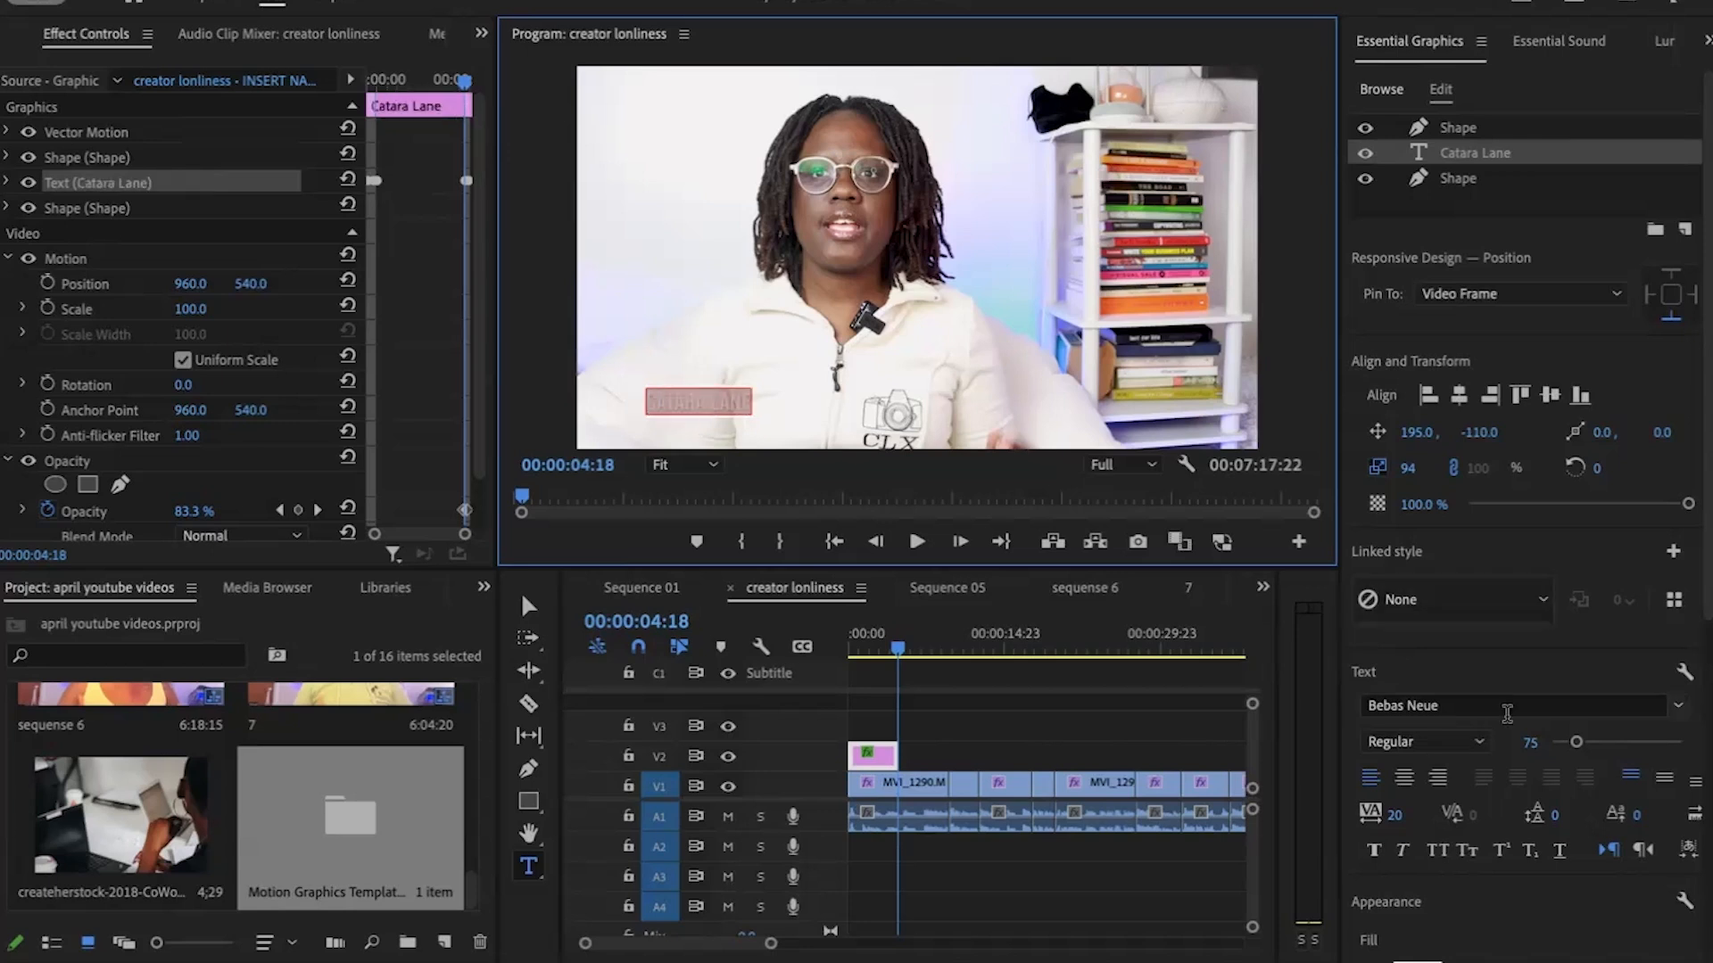
Step: Set the name text font to Arial Black with a black 000000 fill
{"action": "left_click", "coordinate": [1678, 705]}
{"action": "left_click", "coordinate": [1702, 626]}
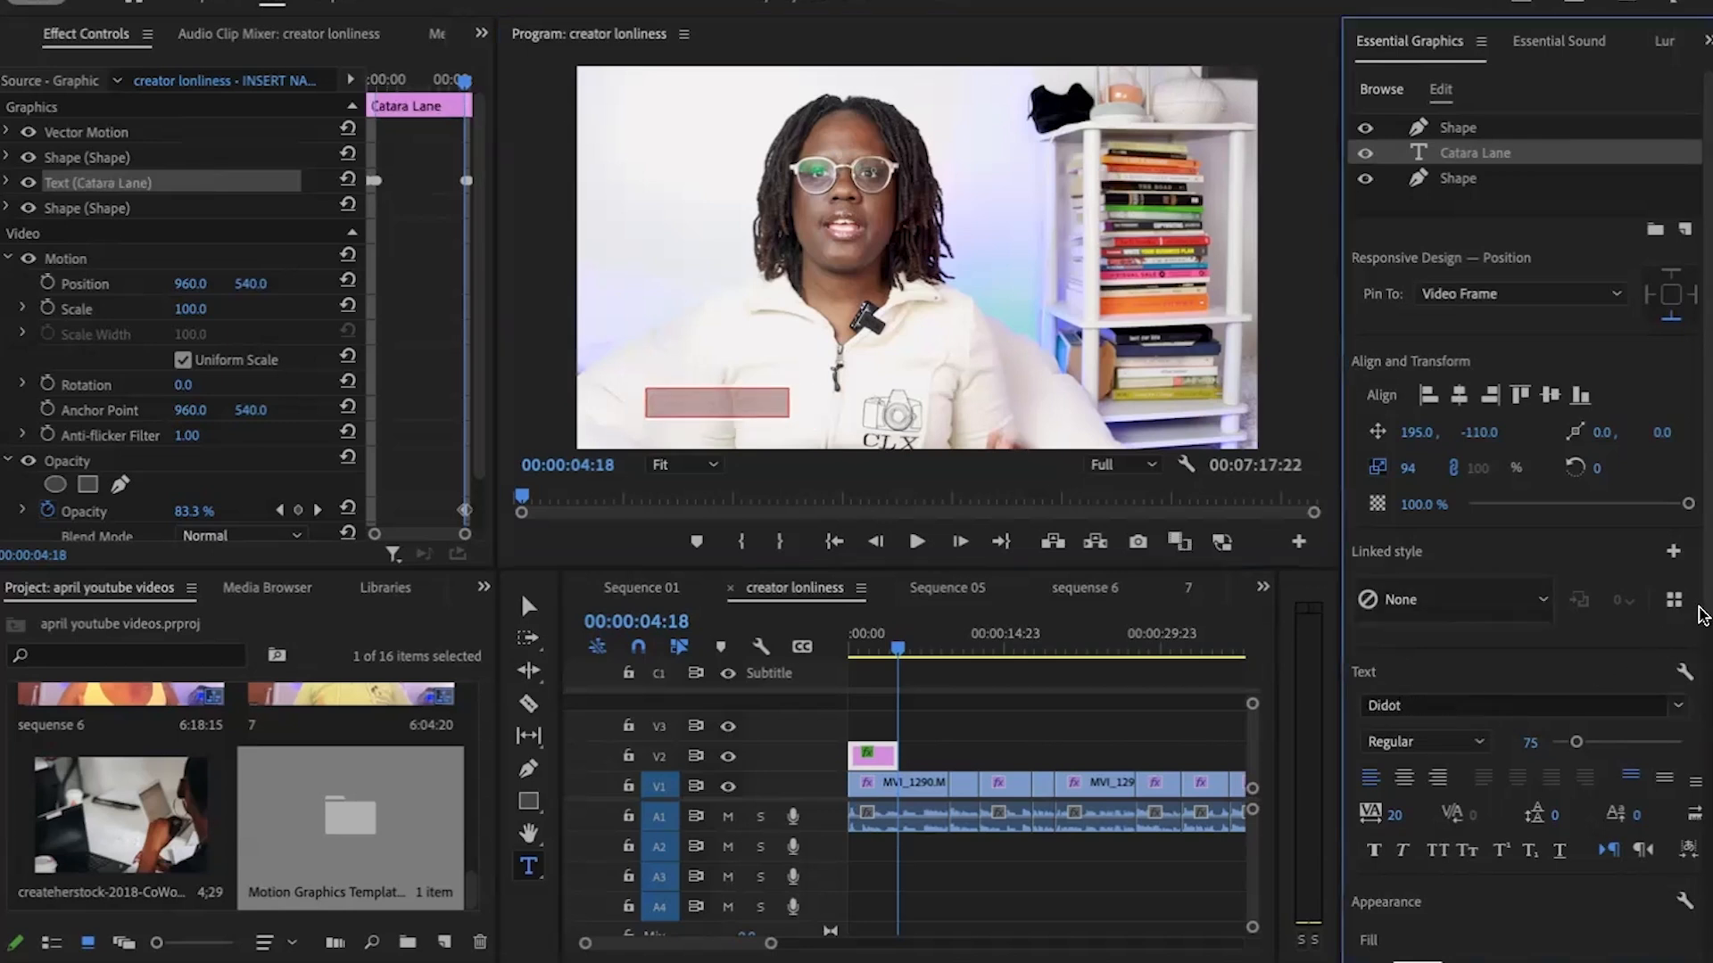
{"action": "scroll", "coordinate": [1699, 616], "scroll_direction": "down", "scroll_amount": 2}
{"action": "left_click", "coordinate": [1659, 580]}
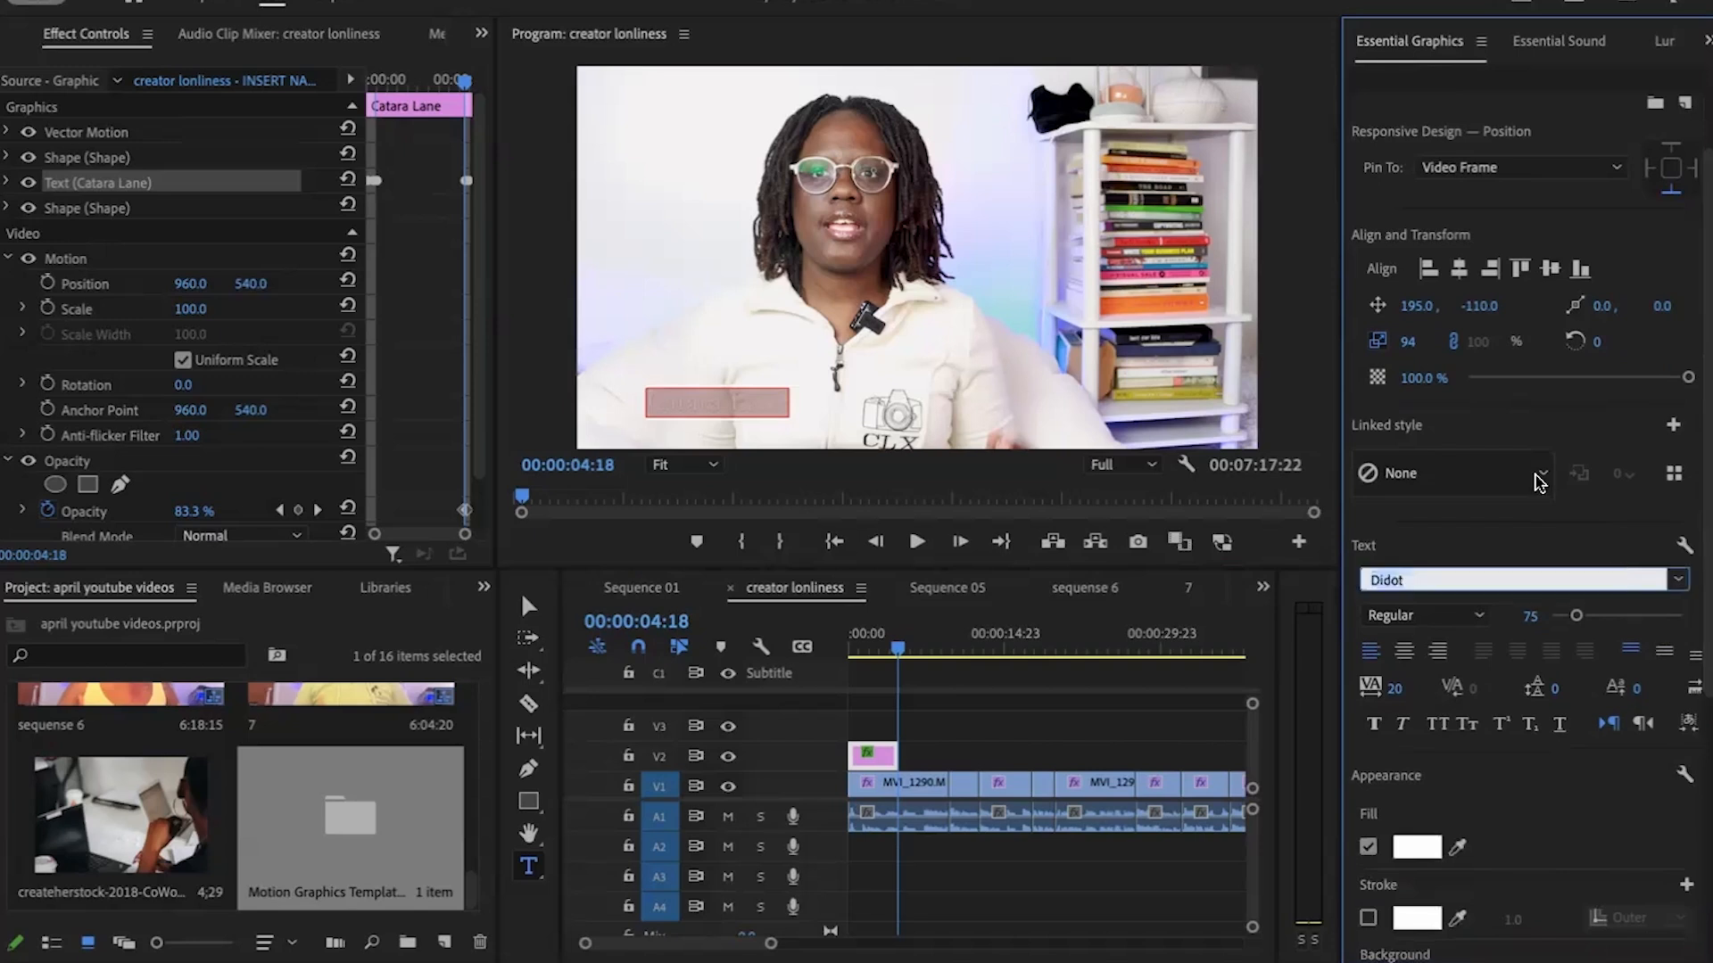
{"action": "scroll", "coordinate": [1433, 278], "scroll_direction": "up", "scroll_amount": 3}
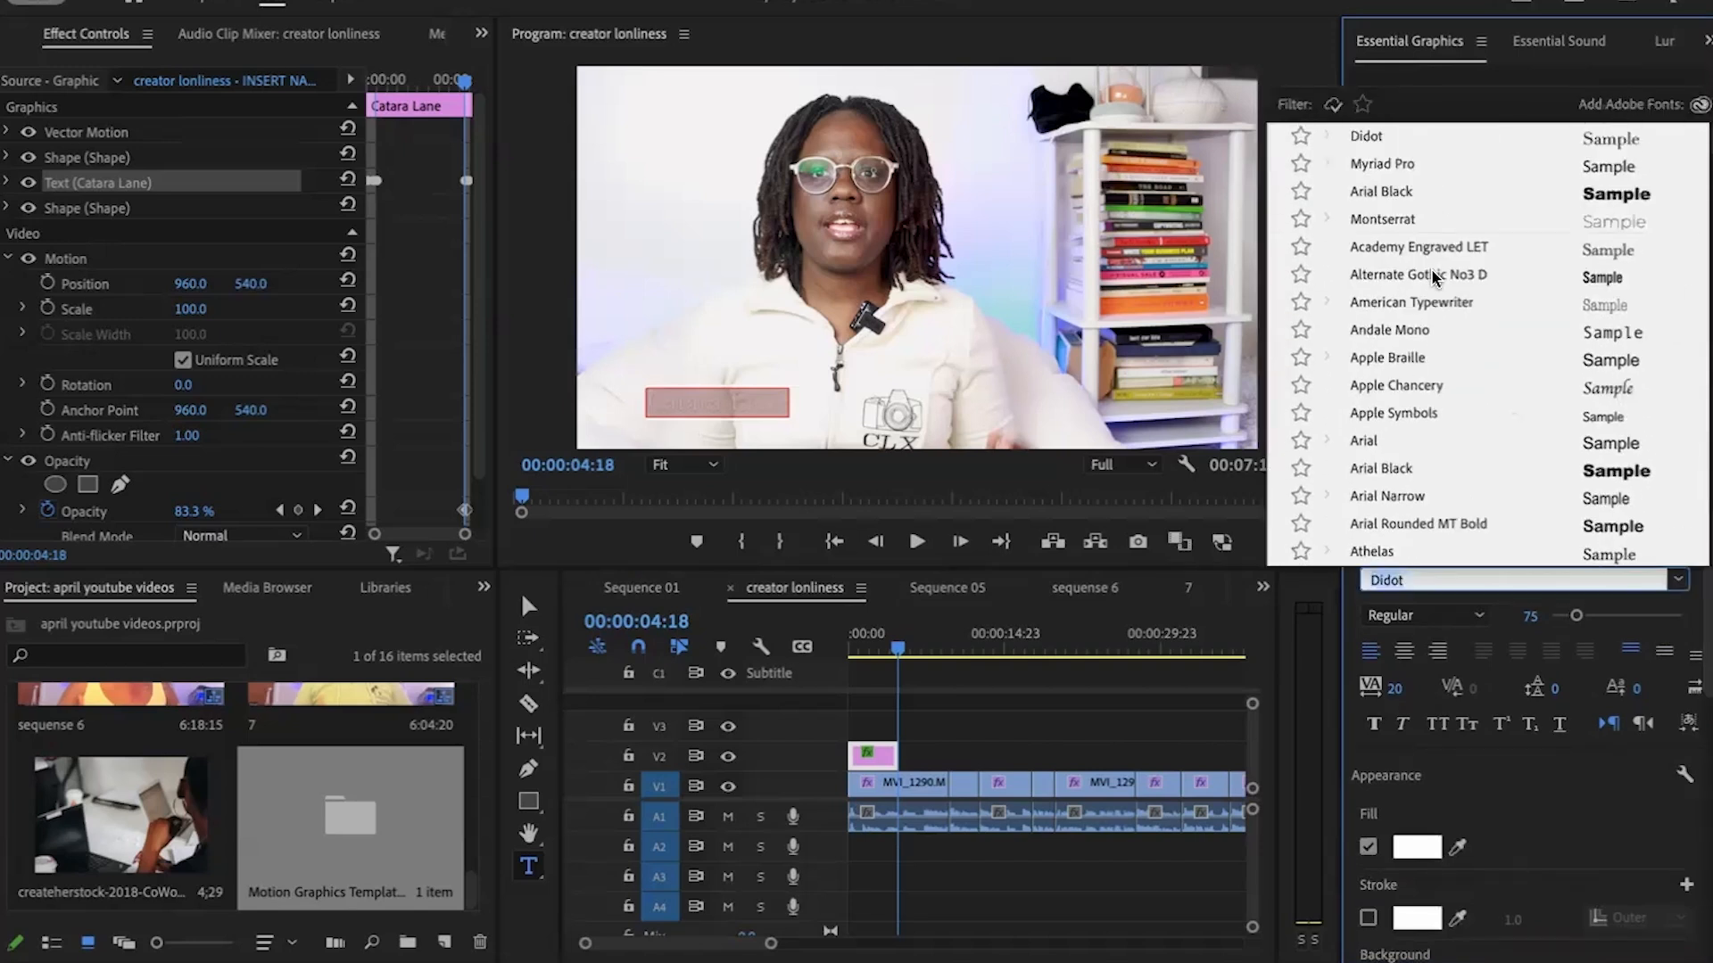
{"action": "left_click", "coordinate": [1413, 195]}
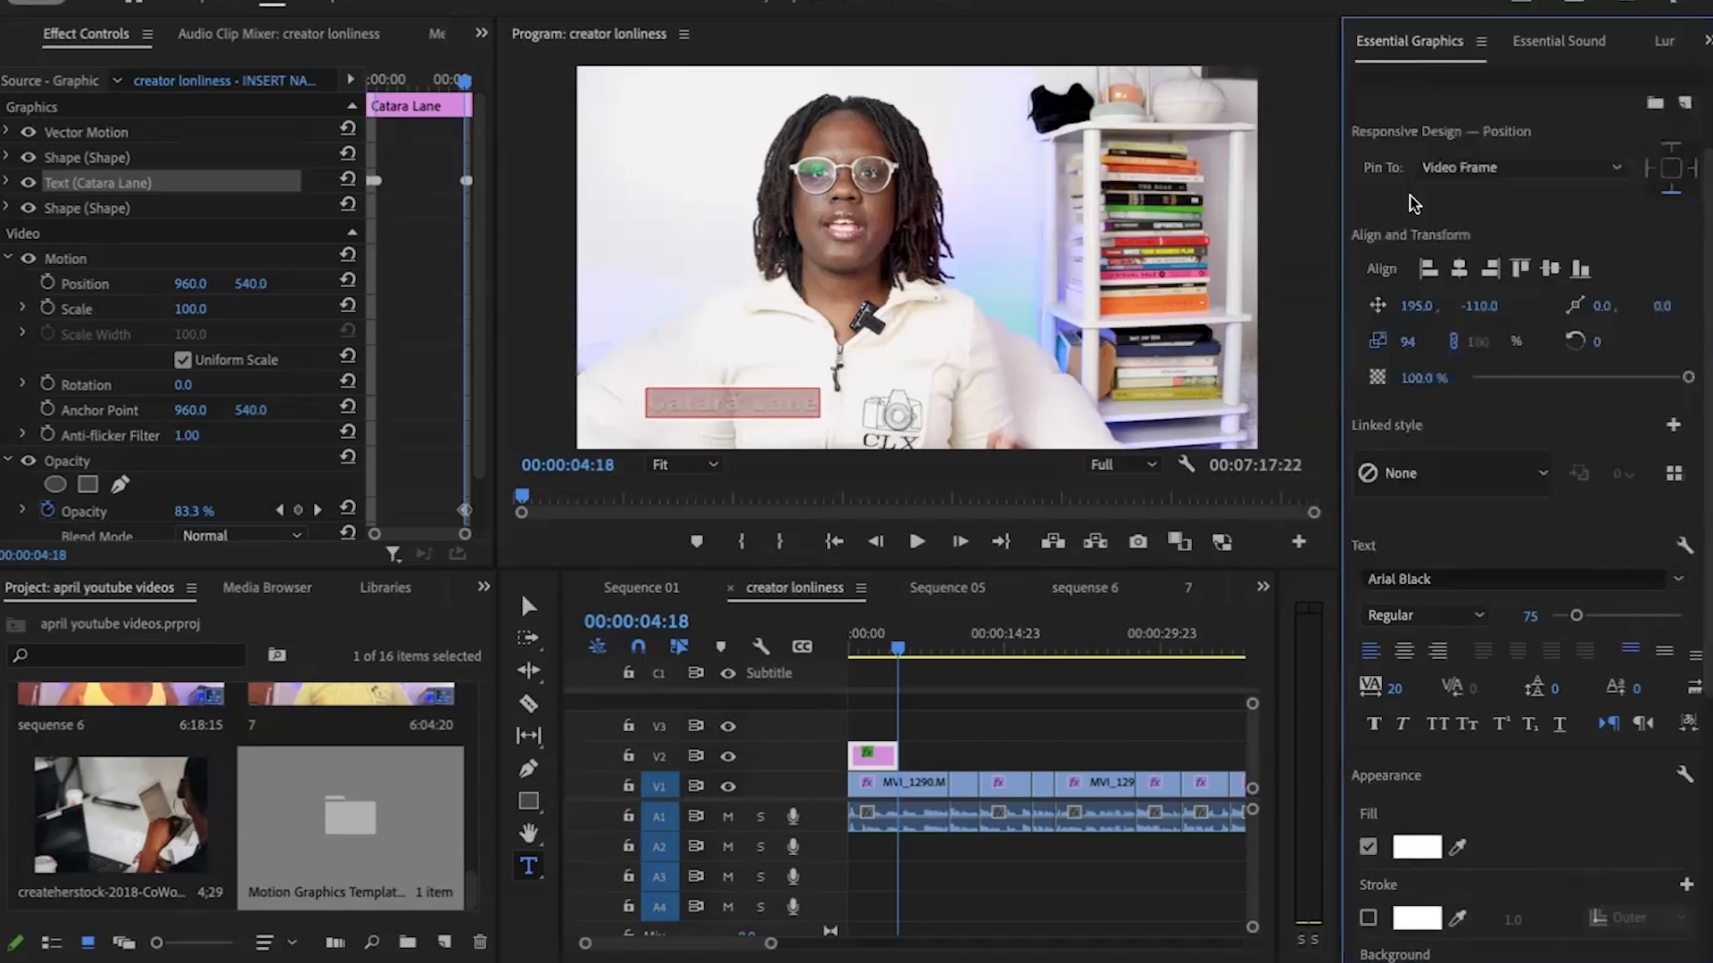
{"action": "left_click", "coordinate": [1415, 849]}
{"action": "left_click_drag", "start_coordinate": [741, 406], "coordinate": [541, 301]}
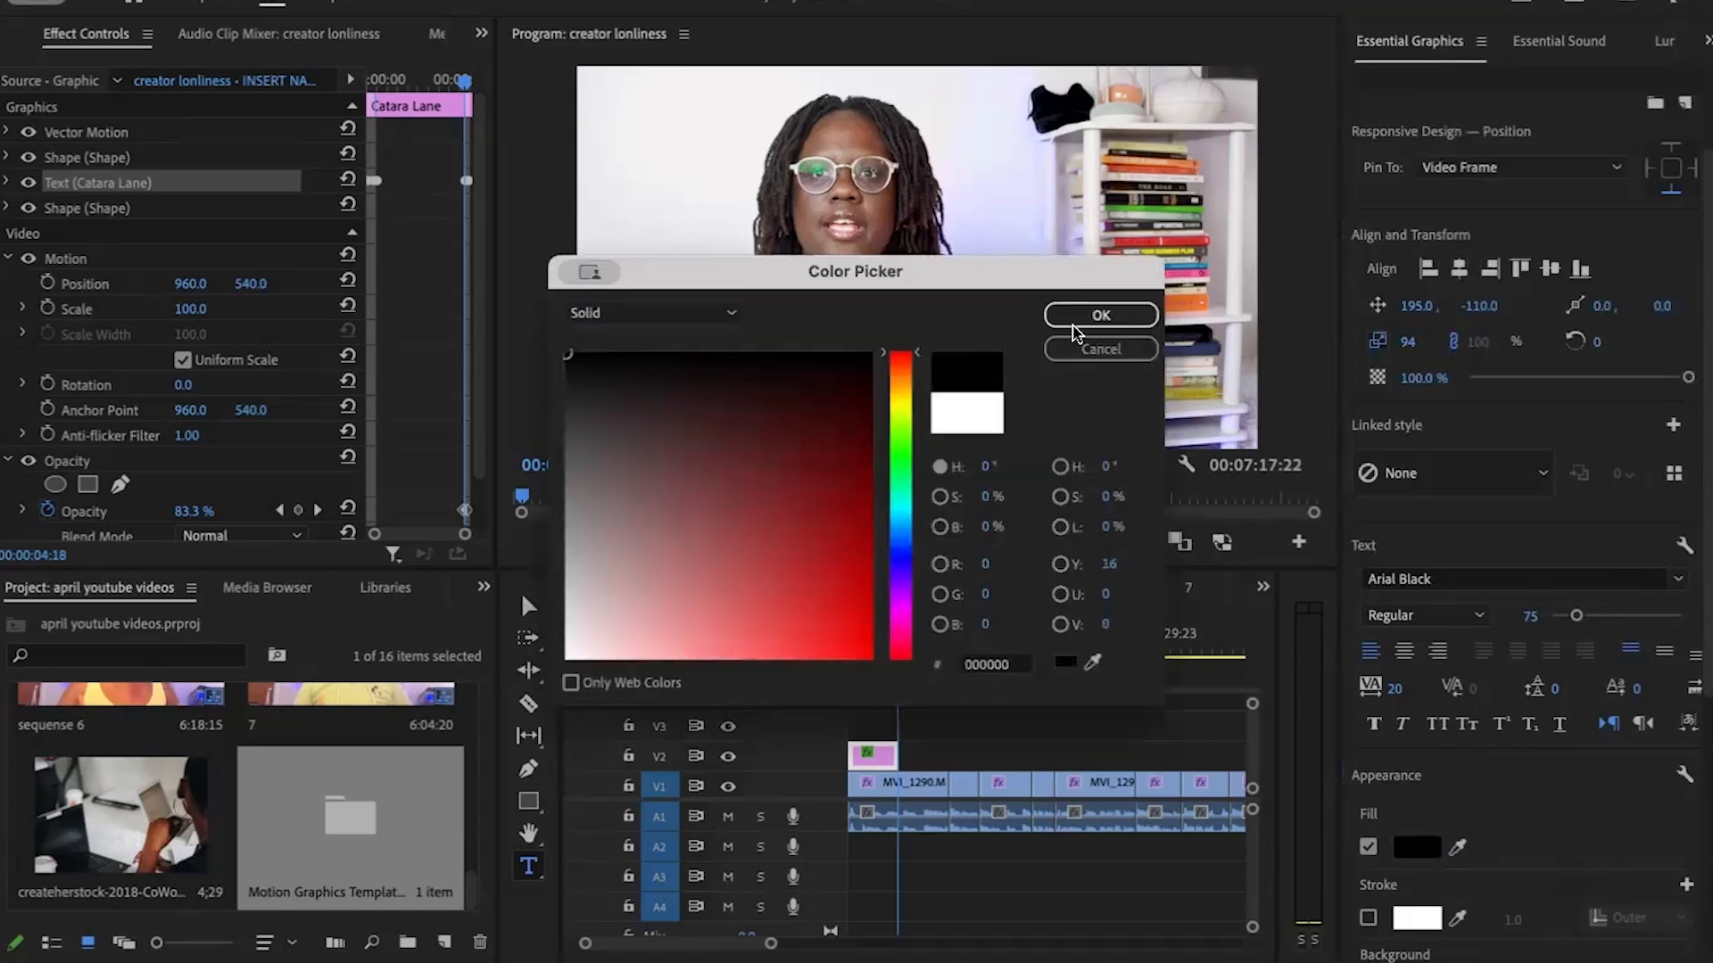
{"action": "left_click", "coordinate": [1101, 316]}
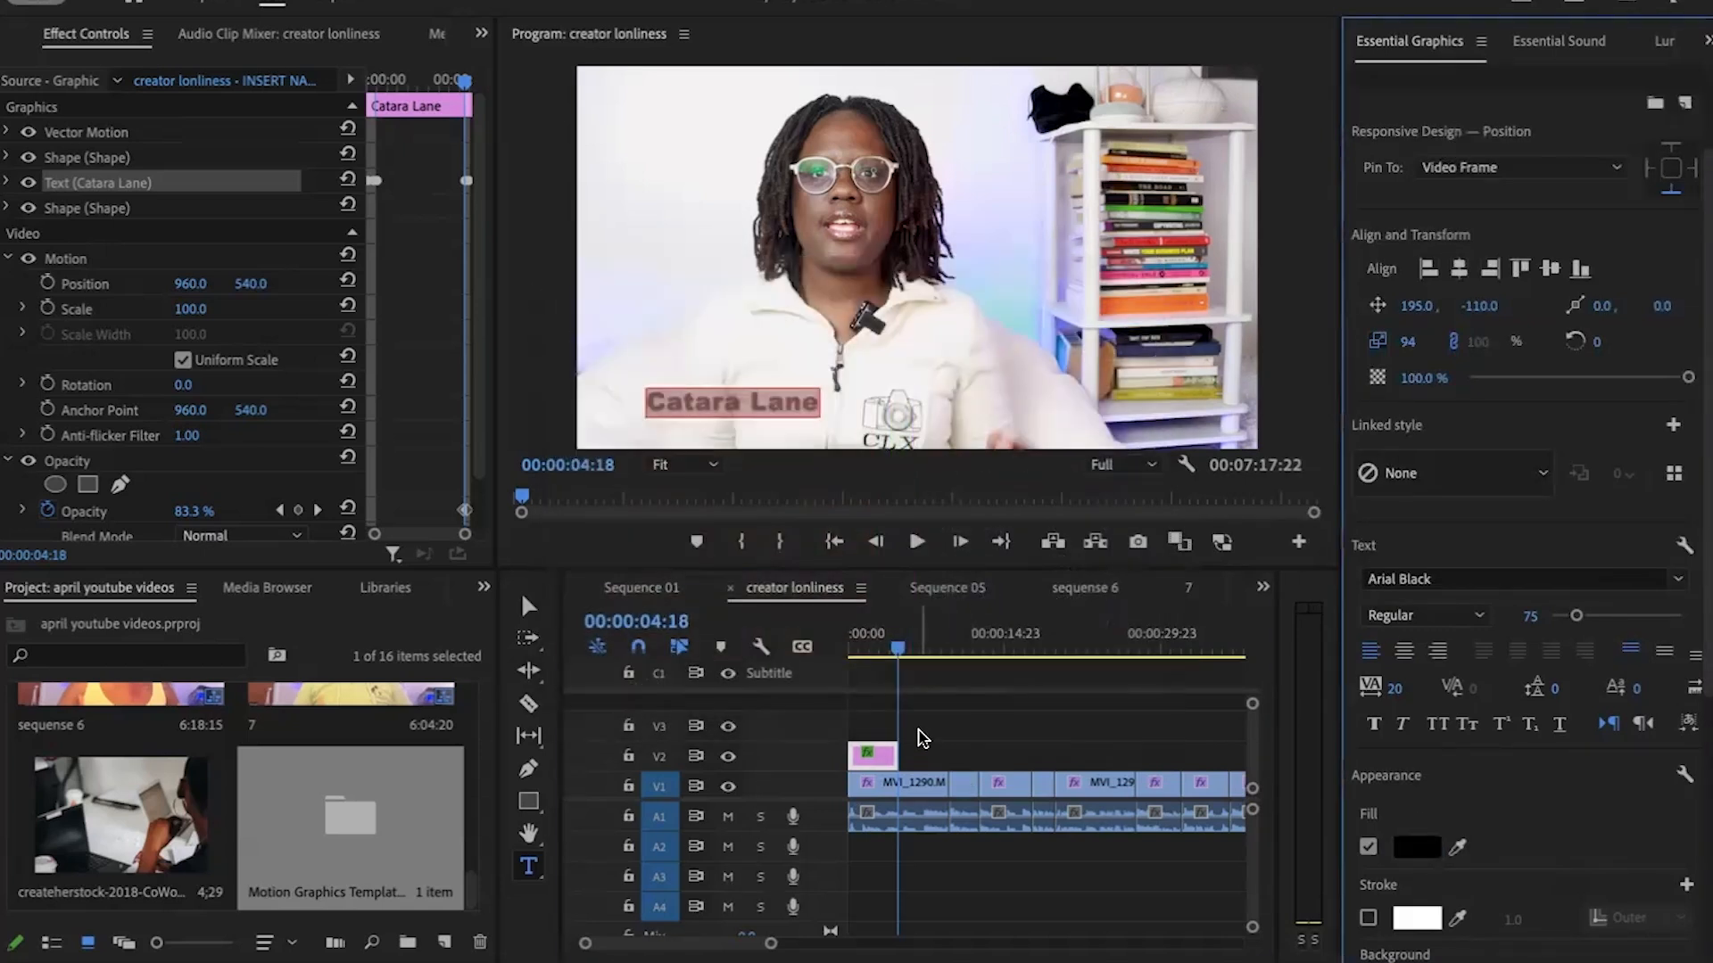
{"action": "left_click", "coordinate": [910, 694]}
Step: Preview the lower third from the start, then delete it from V2
{"action": "left_click_drag", "start_coordinate": [897, 649], "coordinate": [829, 669]}
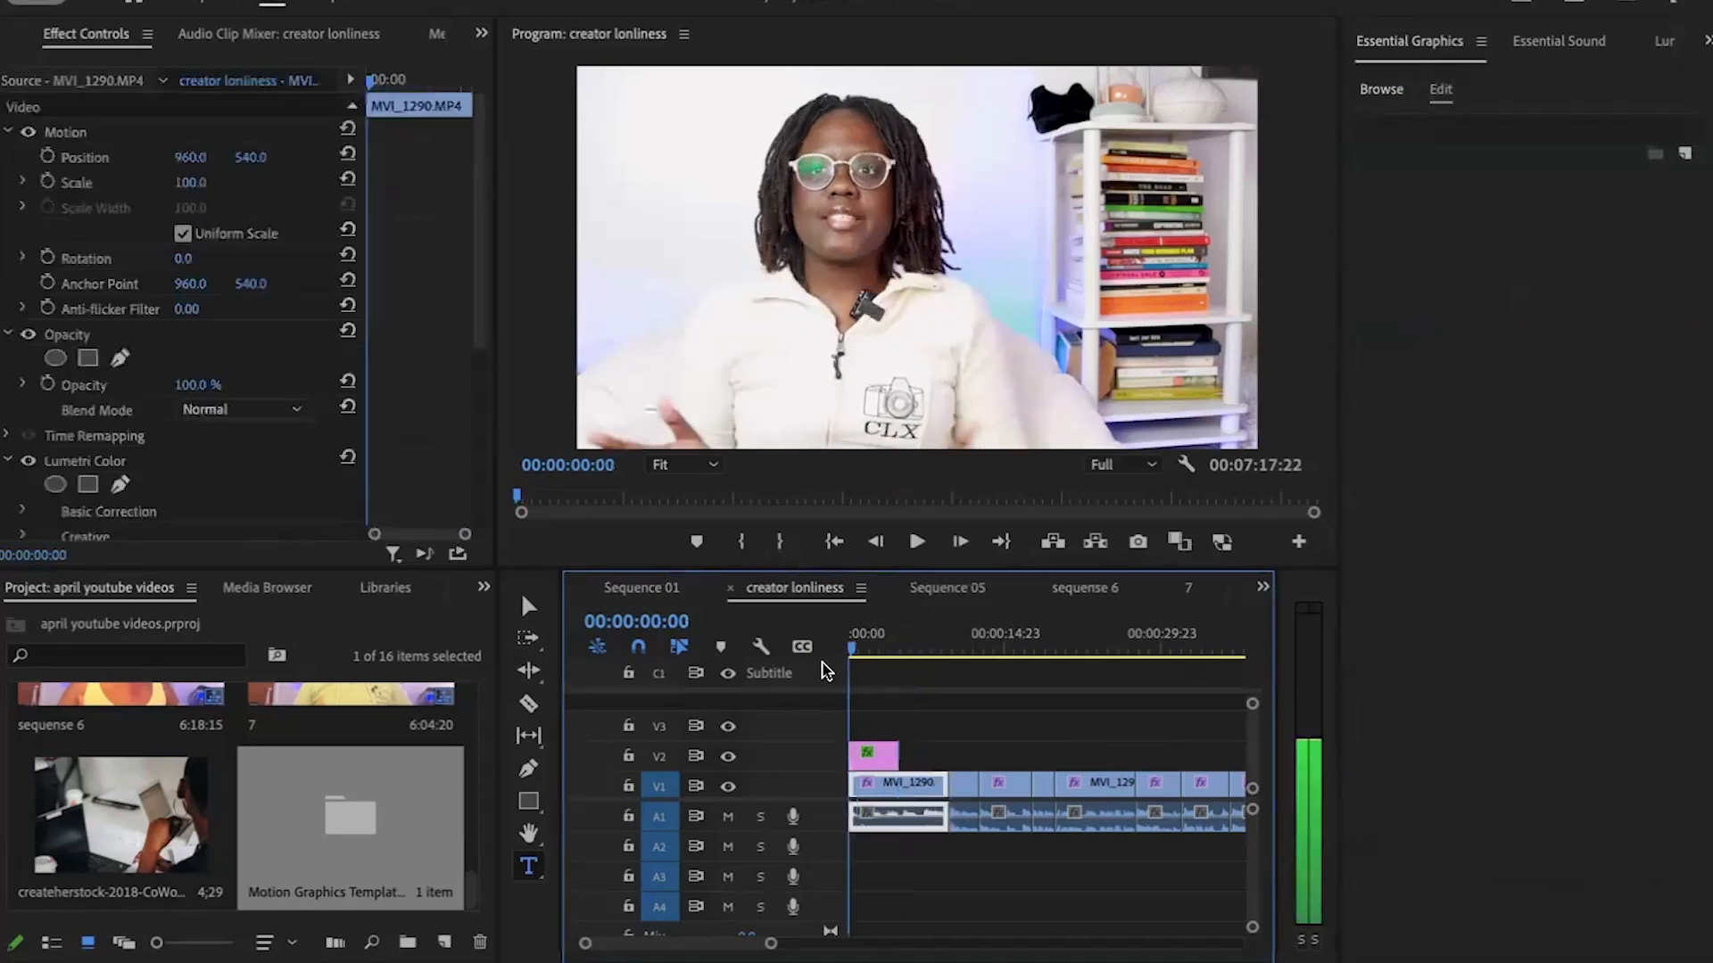
{"action": "left_click", "coordinate": [916, 541]}
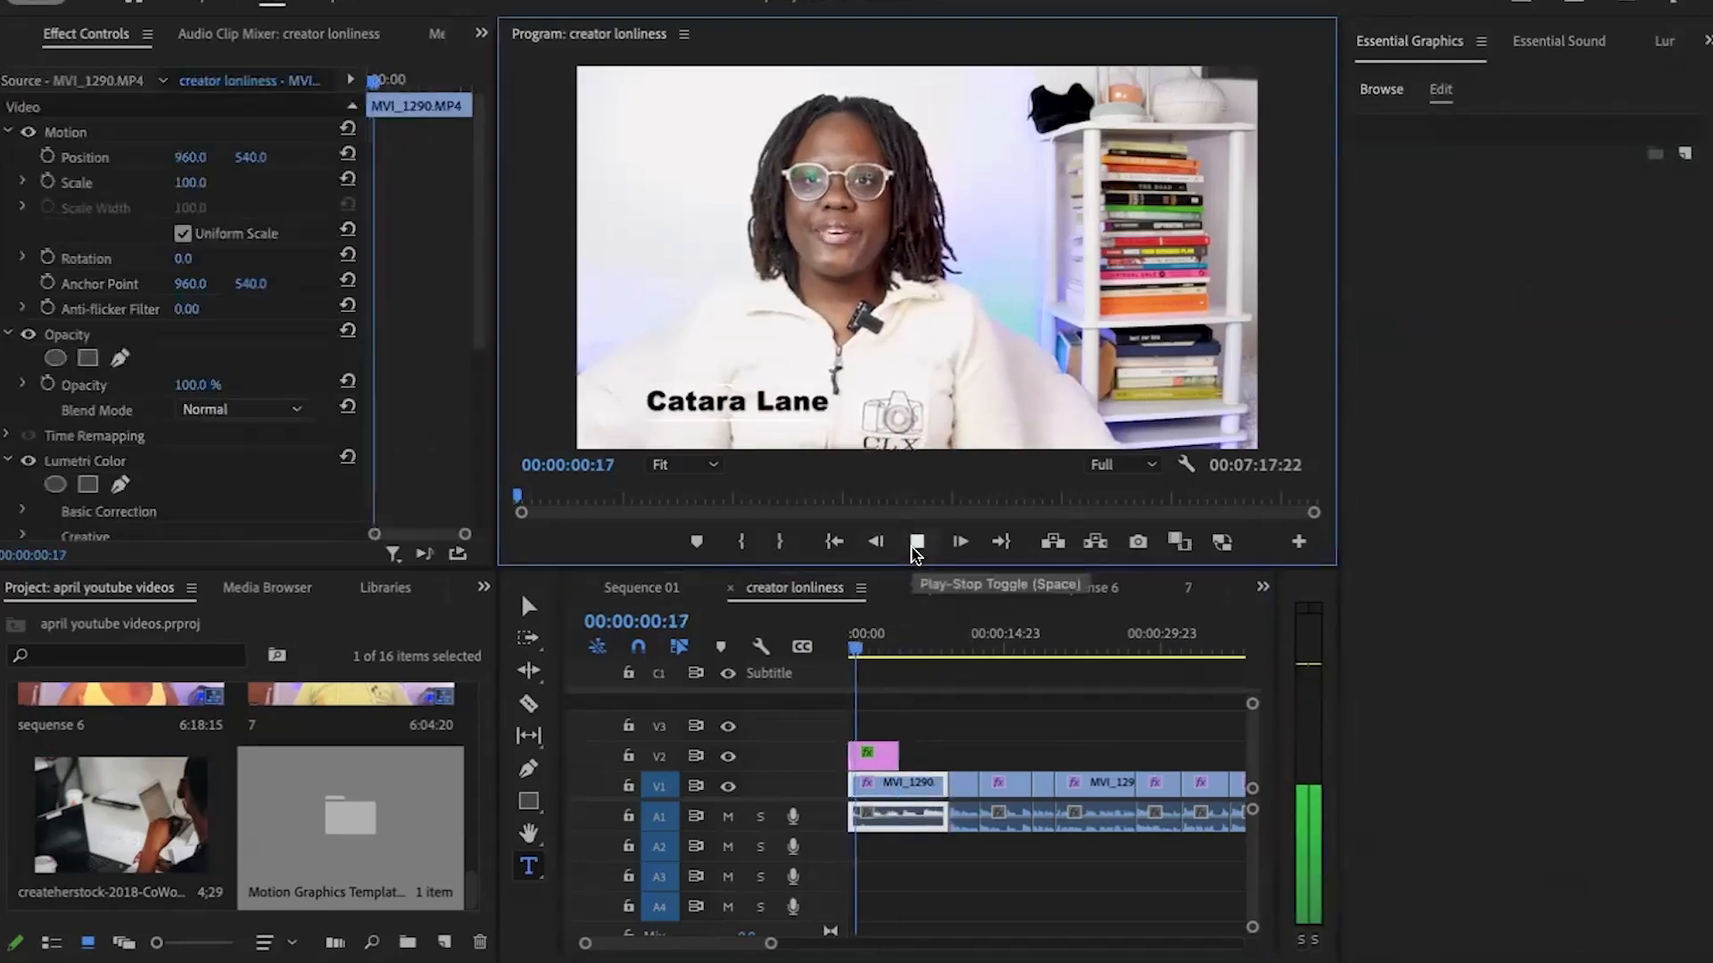
{"action": "left_click", "coordinate": [916, 541]}
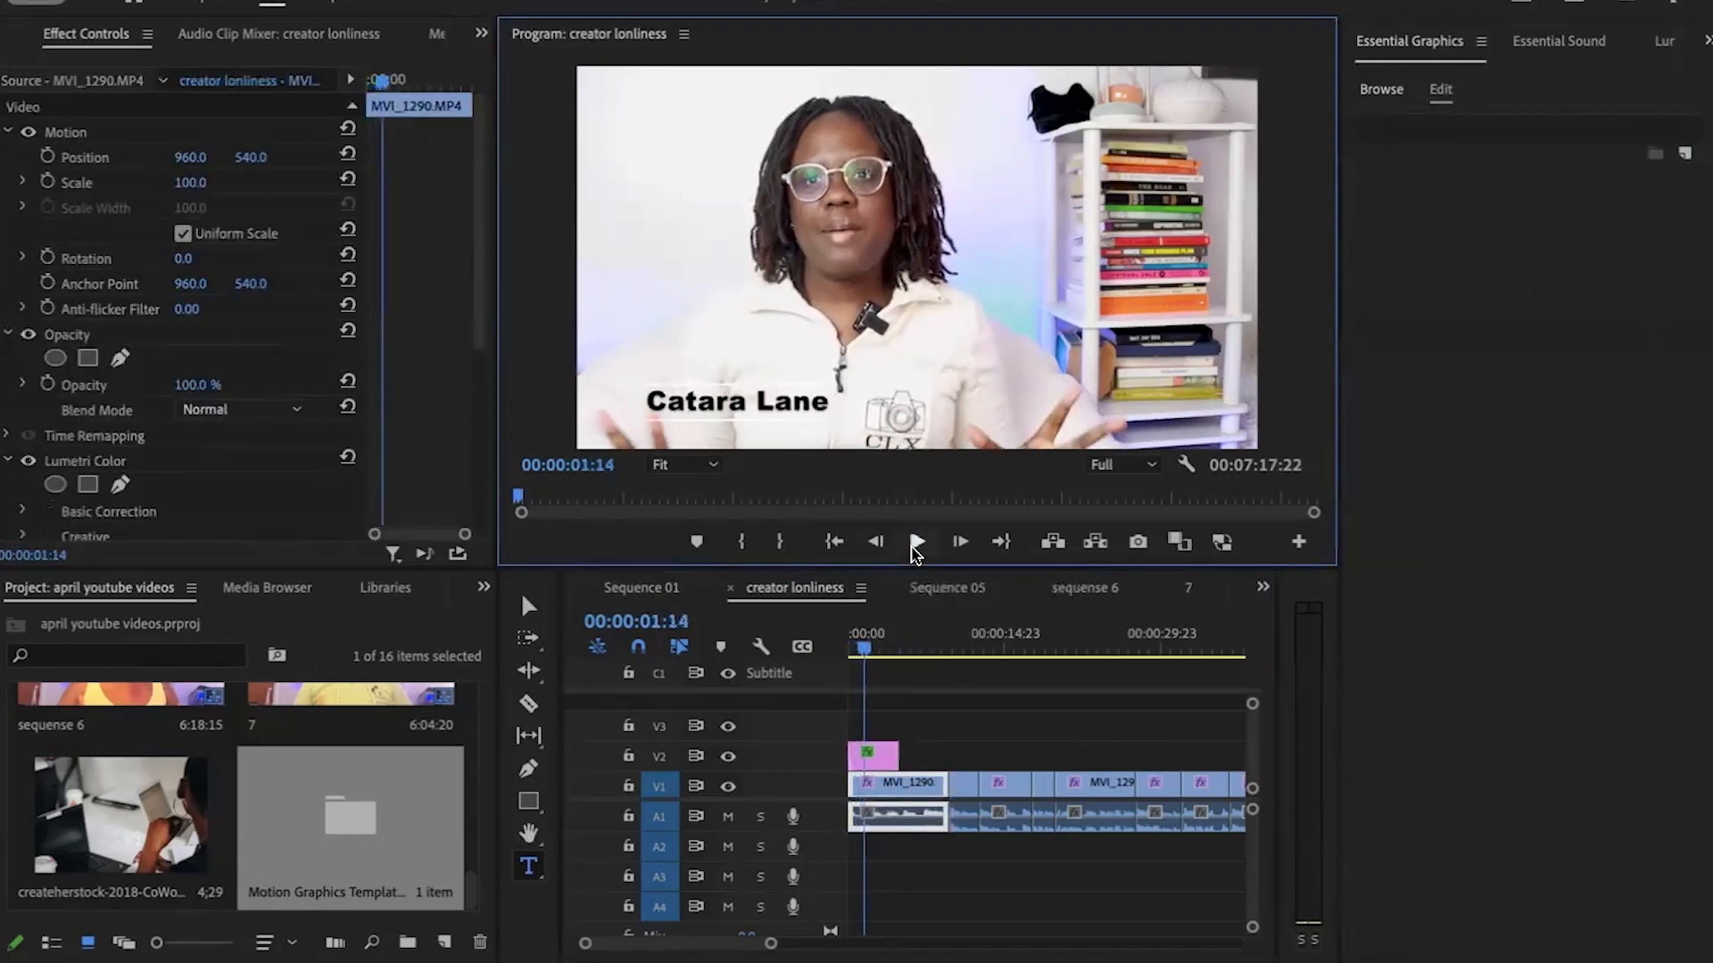
{"action": "left_click", "coordinate": [877, 759]}
{"action": "key", "text": "Delete"}
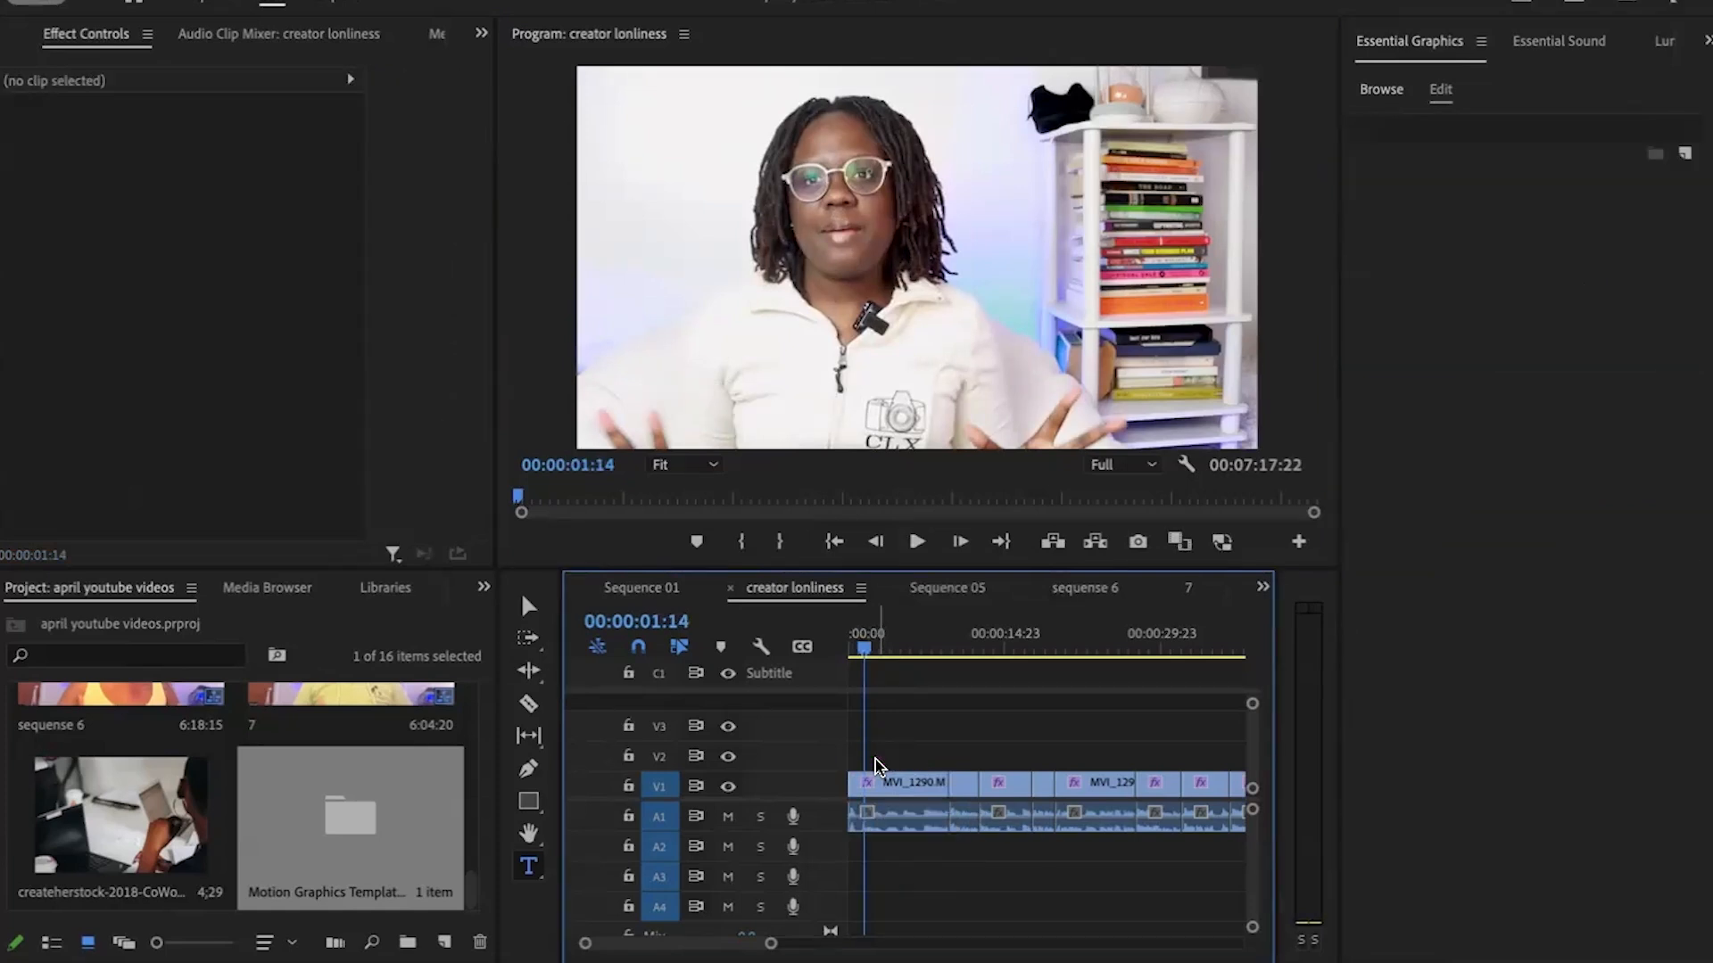
Step: Page through the free Adobe Stock templates in the Browse tab, landing on page 3
{"action": "left_click", "coordinate": [1382, 91]}
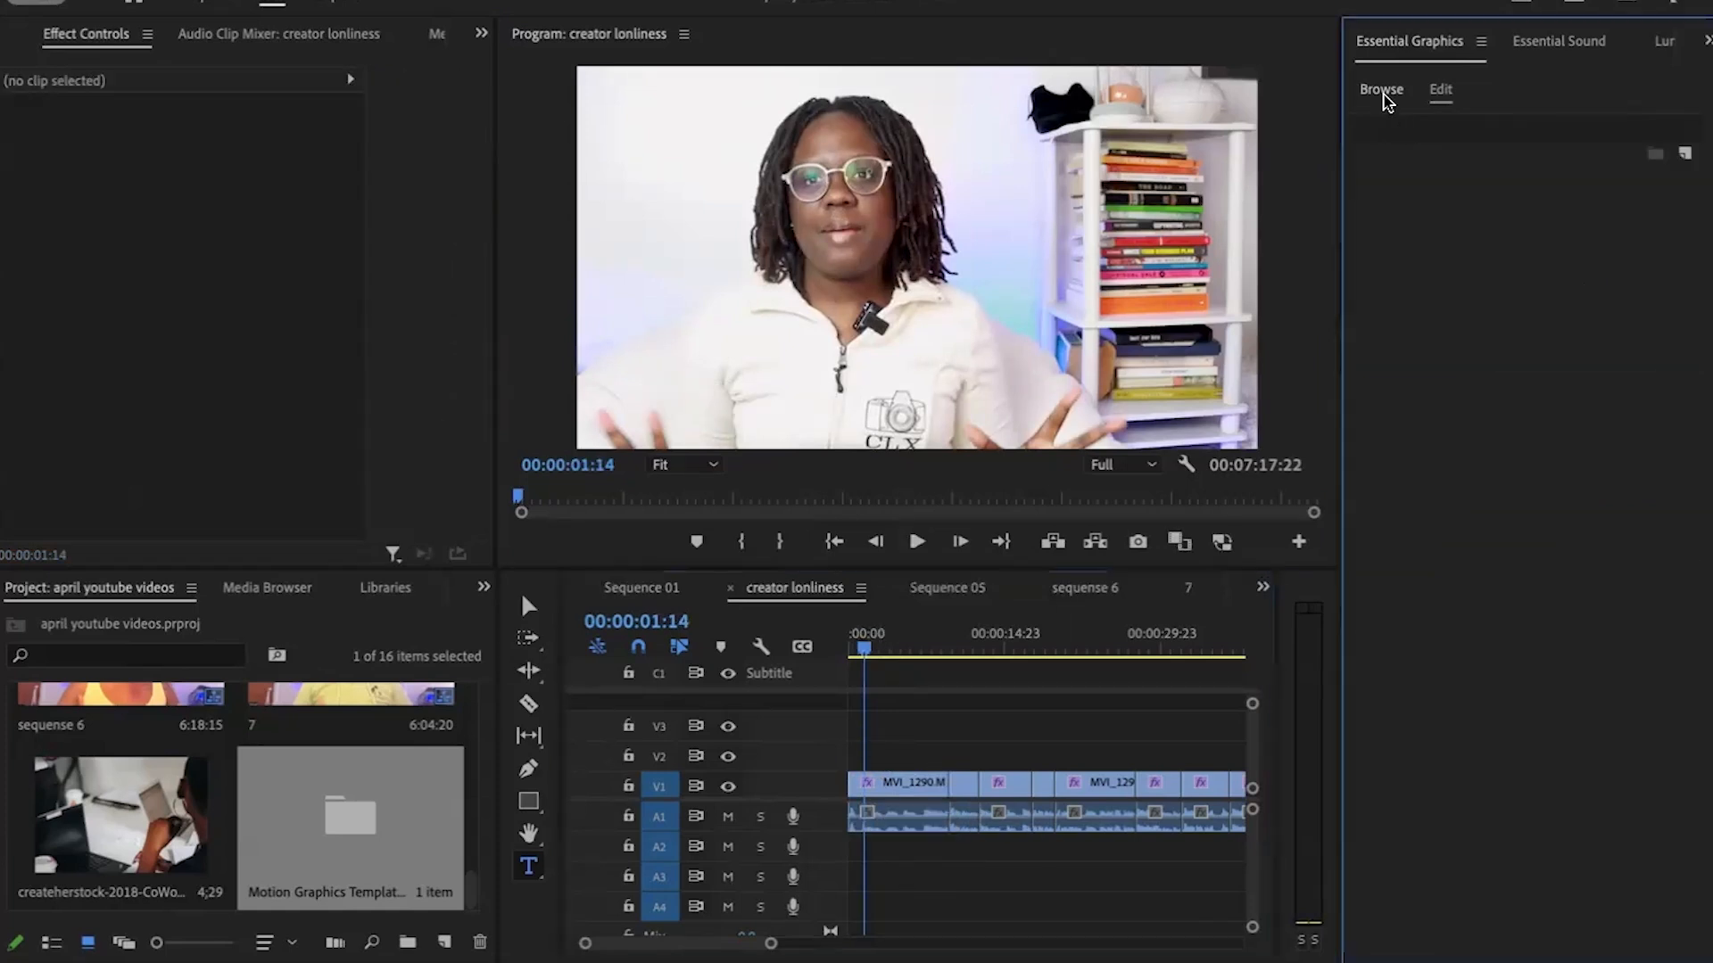
{"action": "scroll", "coordinate": [1477, 547], "scroll_direction": "down", "scroll_amount": 5}
{"action": "scroll", "coordinate": [1477, 547], "scroll_direction": "down", "scroll_amount": 10}
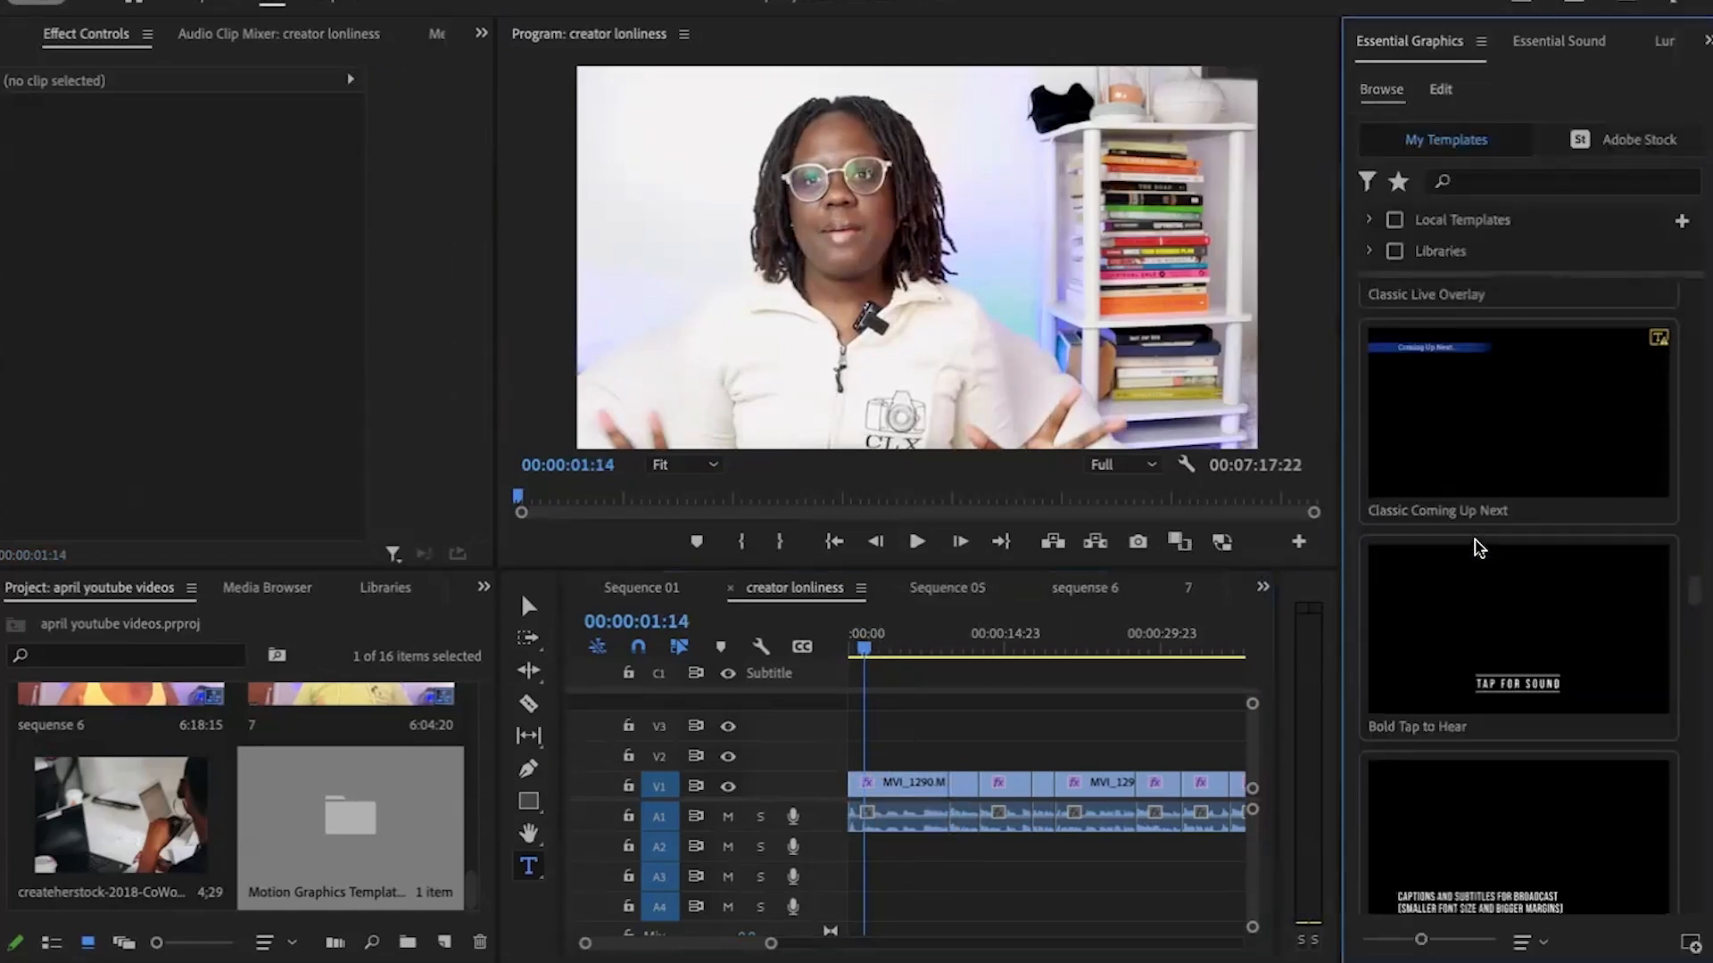
{"action": "scroll", "coordinate": [1475, 539], "scroll_direction": "down", "scroll_amount": 2}
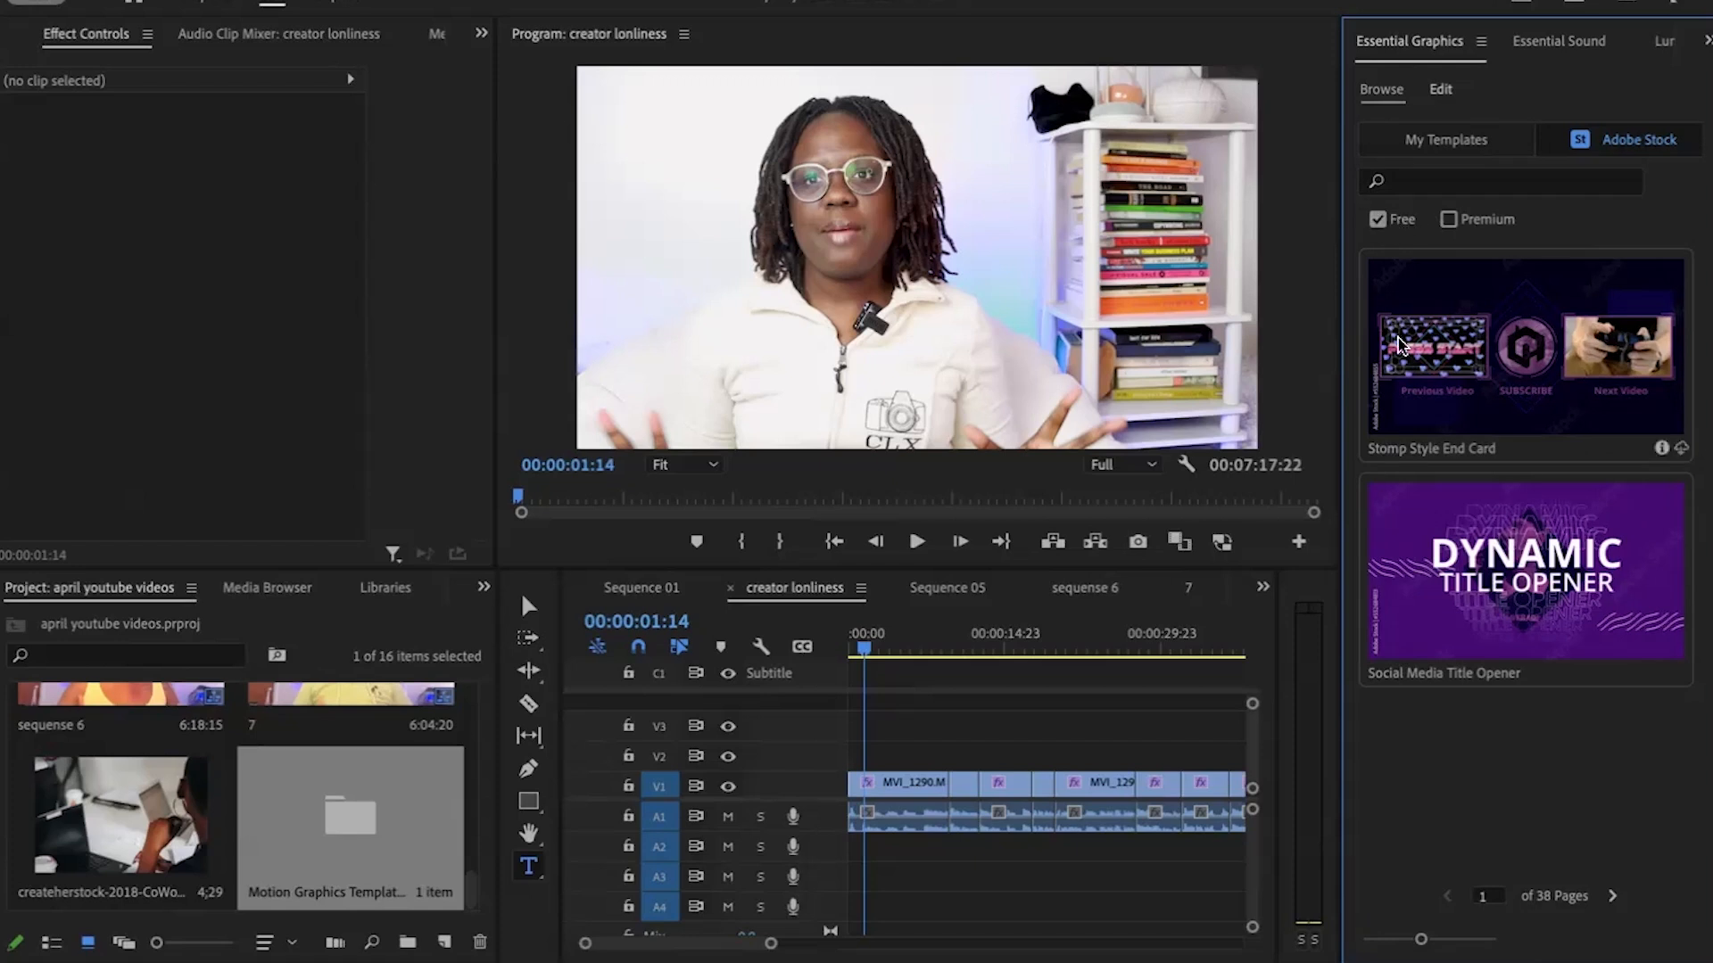
{"action": "left_click", "coordinate": [1617, 897]}
{"action": "left_click", "coordinate": [1617, 897]}
{"action": "left_click", "coordinate": [1617, 897]}
{"action": "left_click", "coordinate": [1617, 898]}
{"action": "left_click", "coordinate": [1617, 898]}
{"action": "left_click", "coordinate": [1617, 897]}
{"action": "left_click", "coordinate": [1617, 898]}
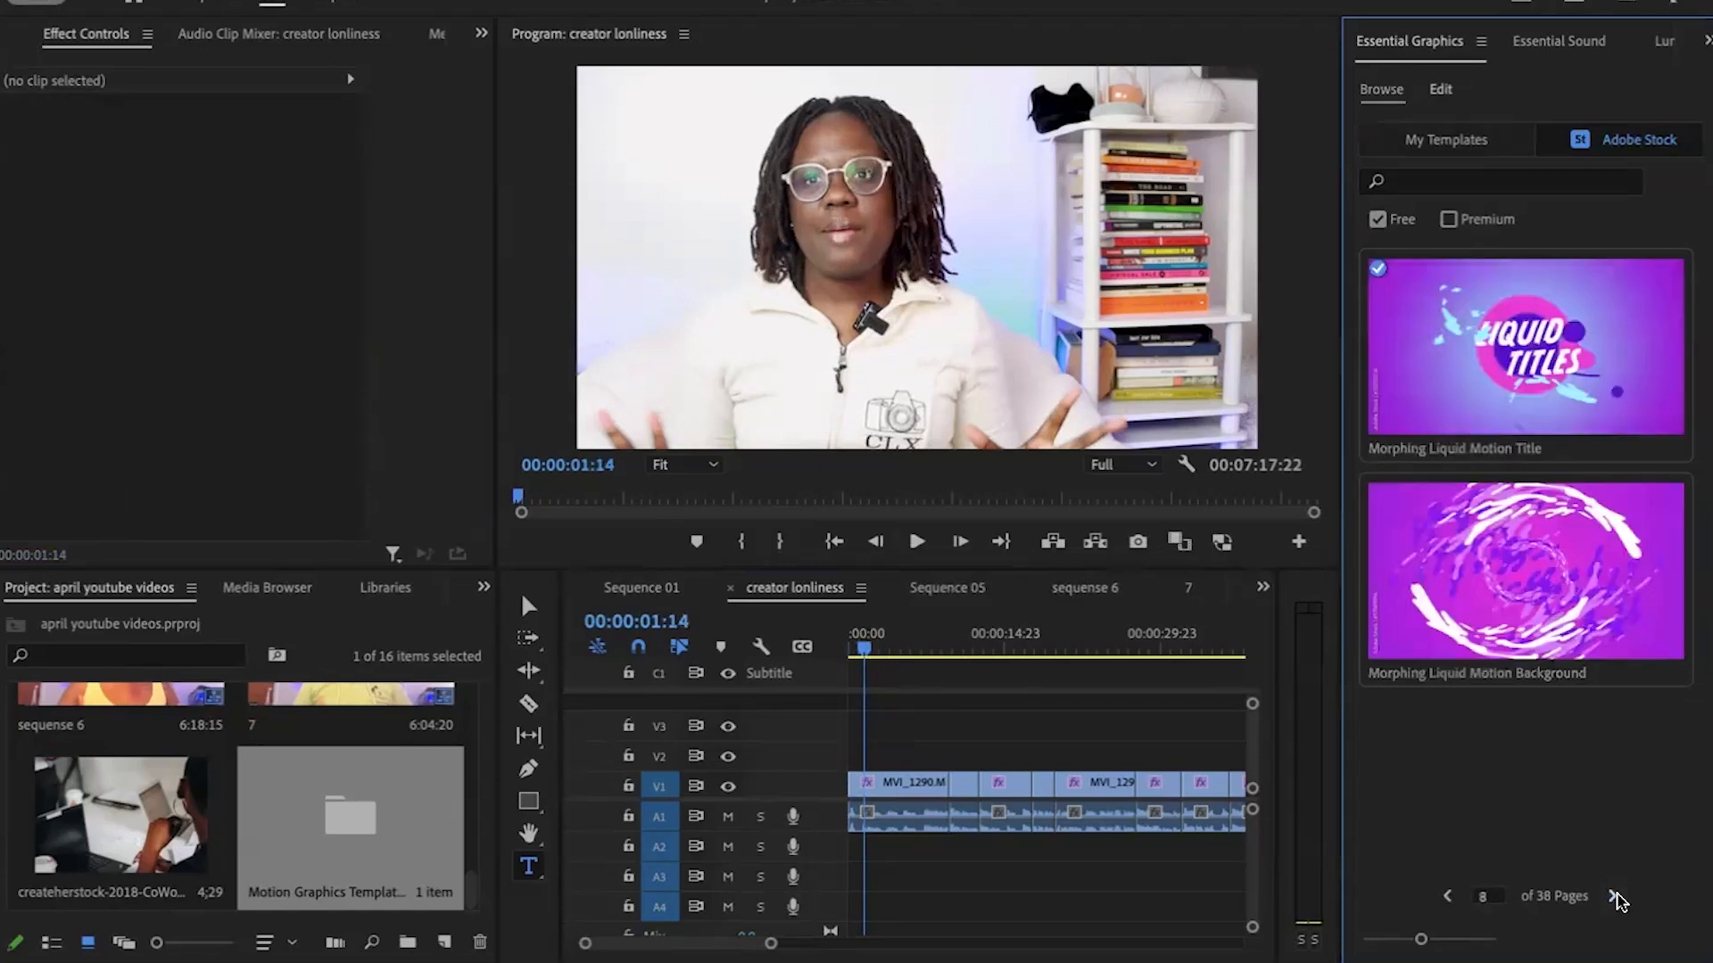
{"action": "left_click", "coordinate": [1616, 897]}
{"action": "left_click", "coordinate": [1617, 898]}
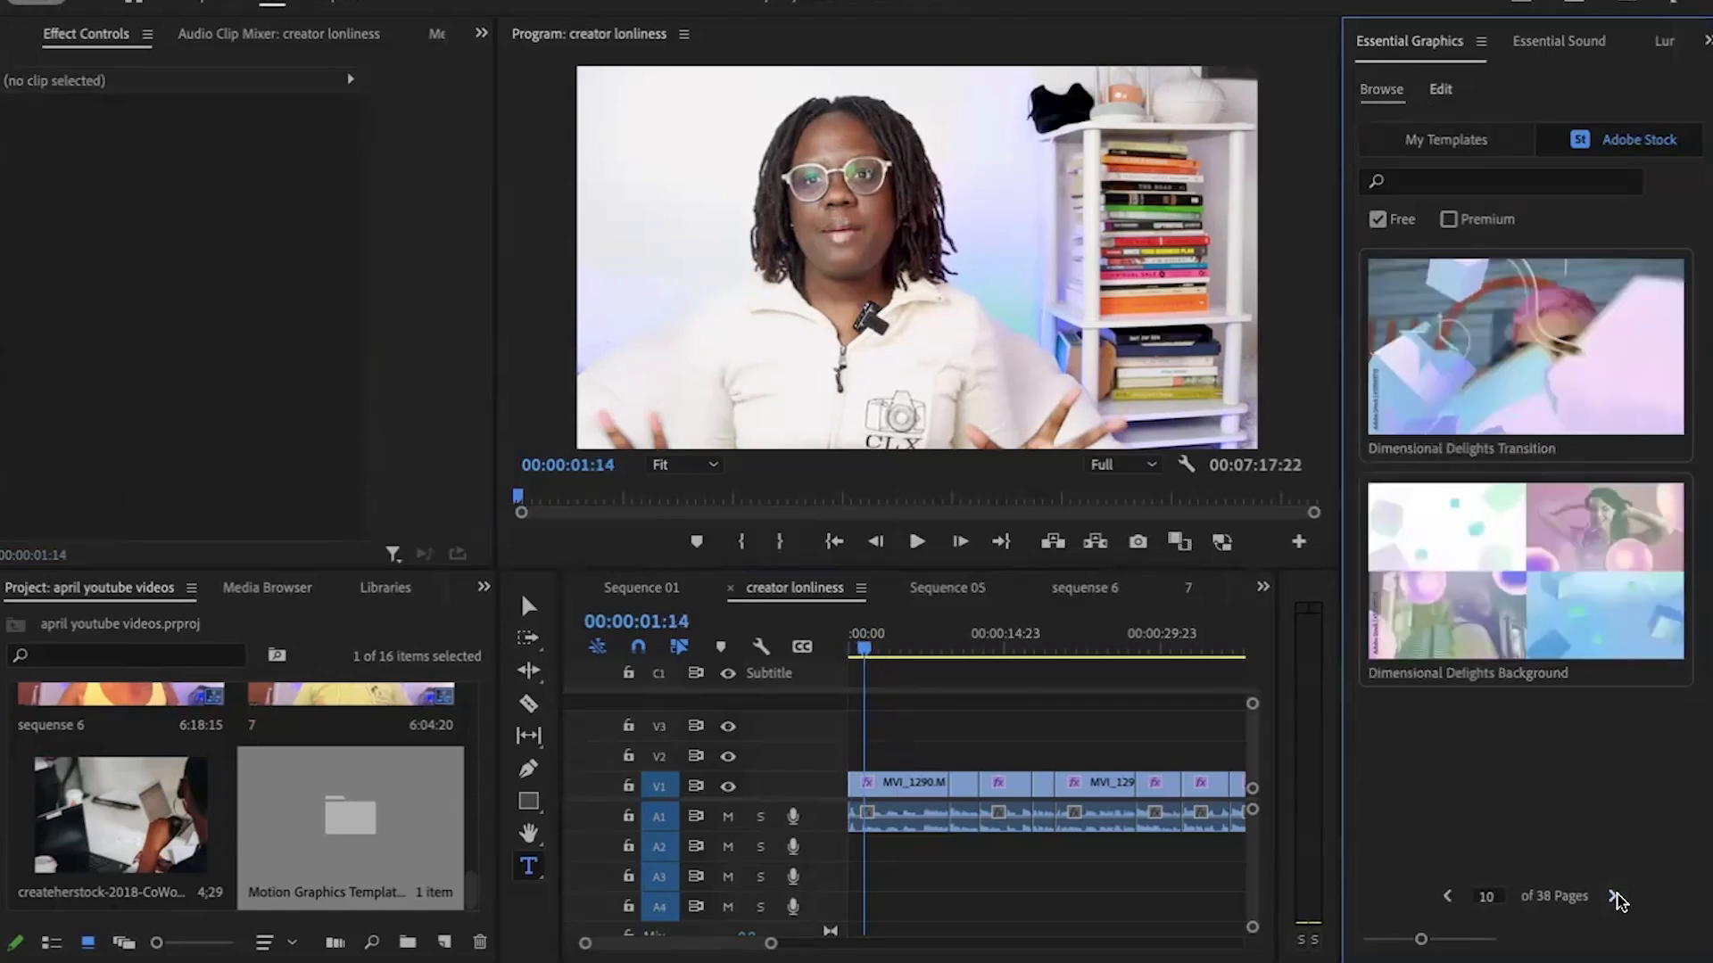
{"action": "left_click", "coordinate": [1449, 898]}
{"action": "left_click", "coordinate": [1449, 897]}
{"action": "left_click", "coordinate": [1449, 897]}
{"action": "left_click", "coordinate": [1449, 898]}
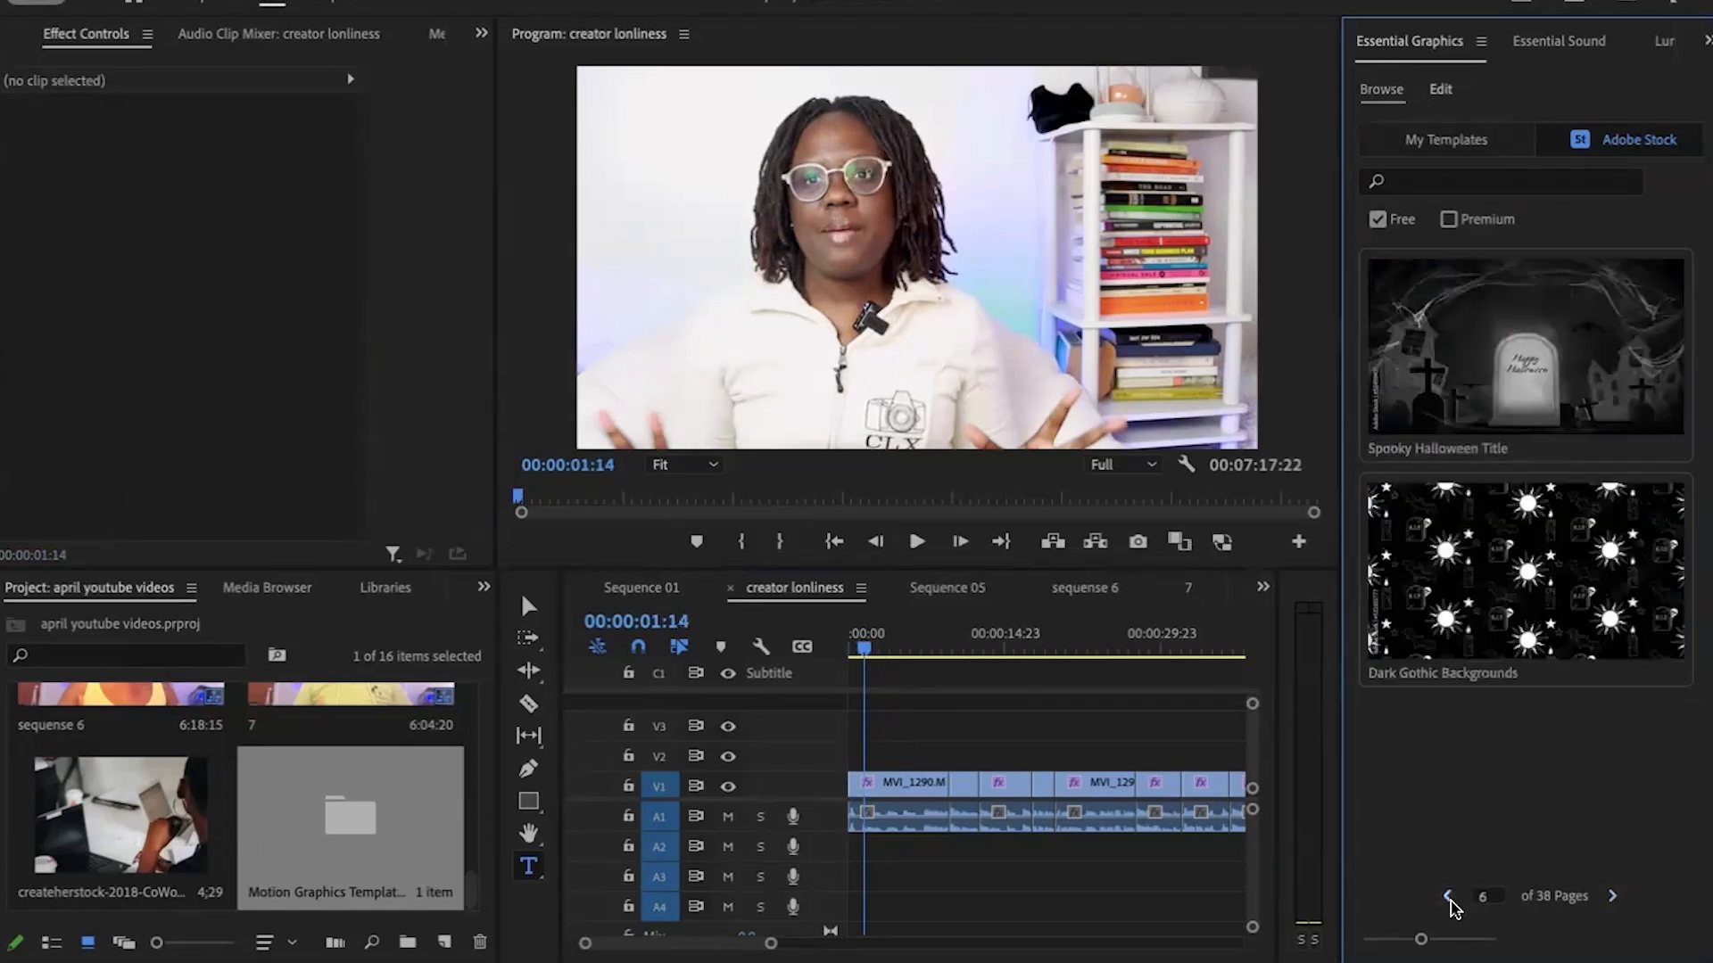
{"action": "left_click", "coordinate": [1448, 897]}
{"action": "left_click", "coordinate": [1449, 897]}
Step: Add the Social Media Elements stock template to V2 at the sequence start
{"action": "left_click", "coordinate": [1449, 898]}
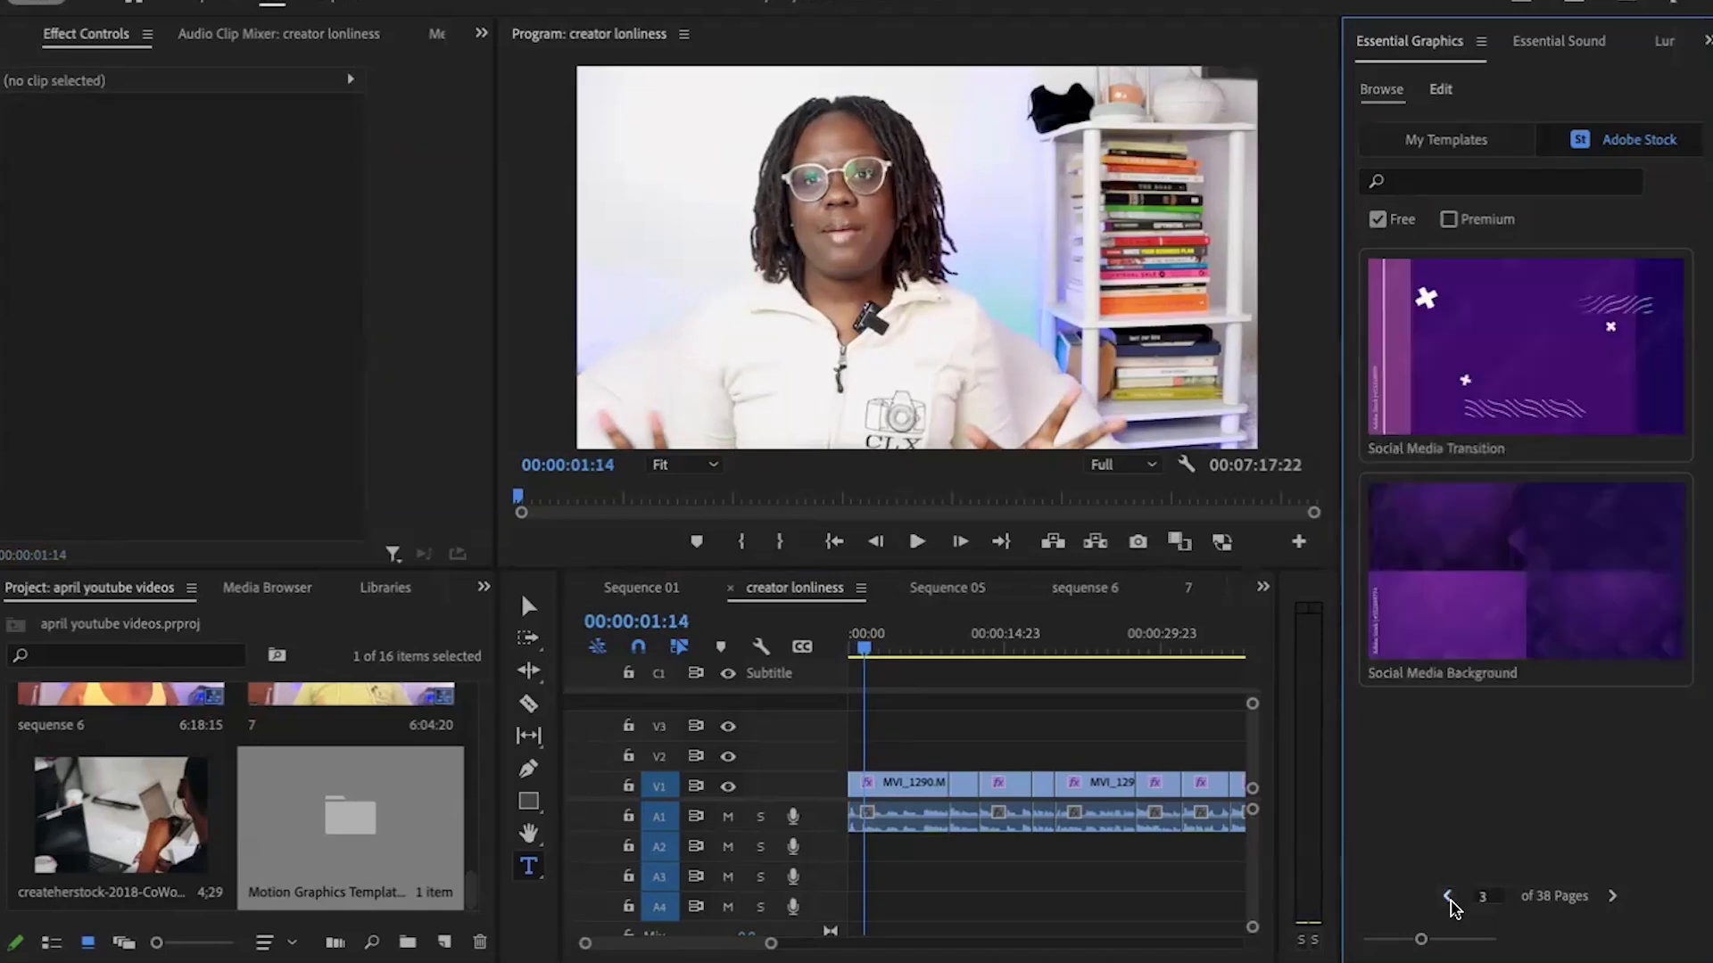
{"action": "left_click", "coordinate": [1449, 898]}
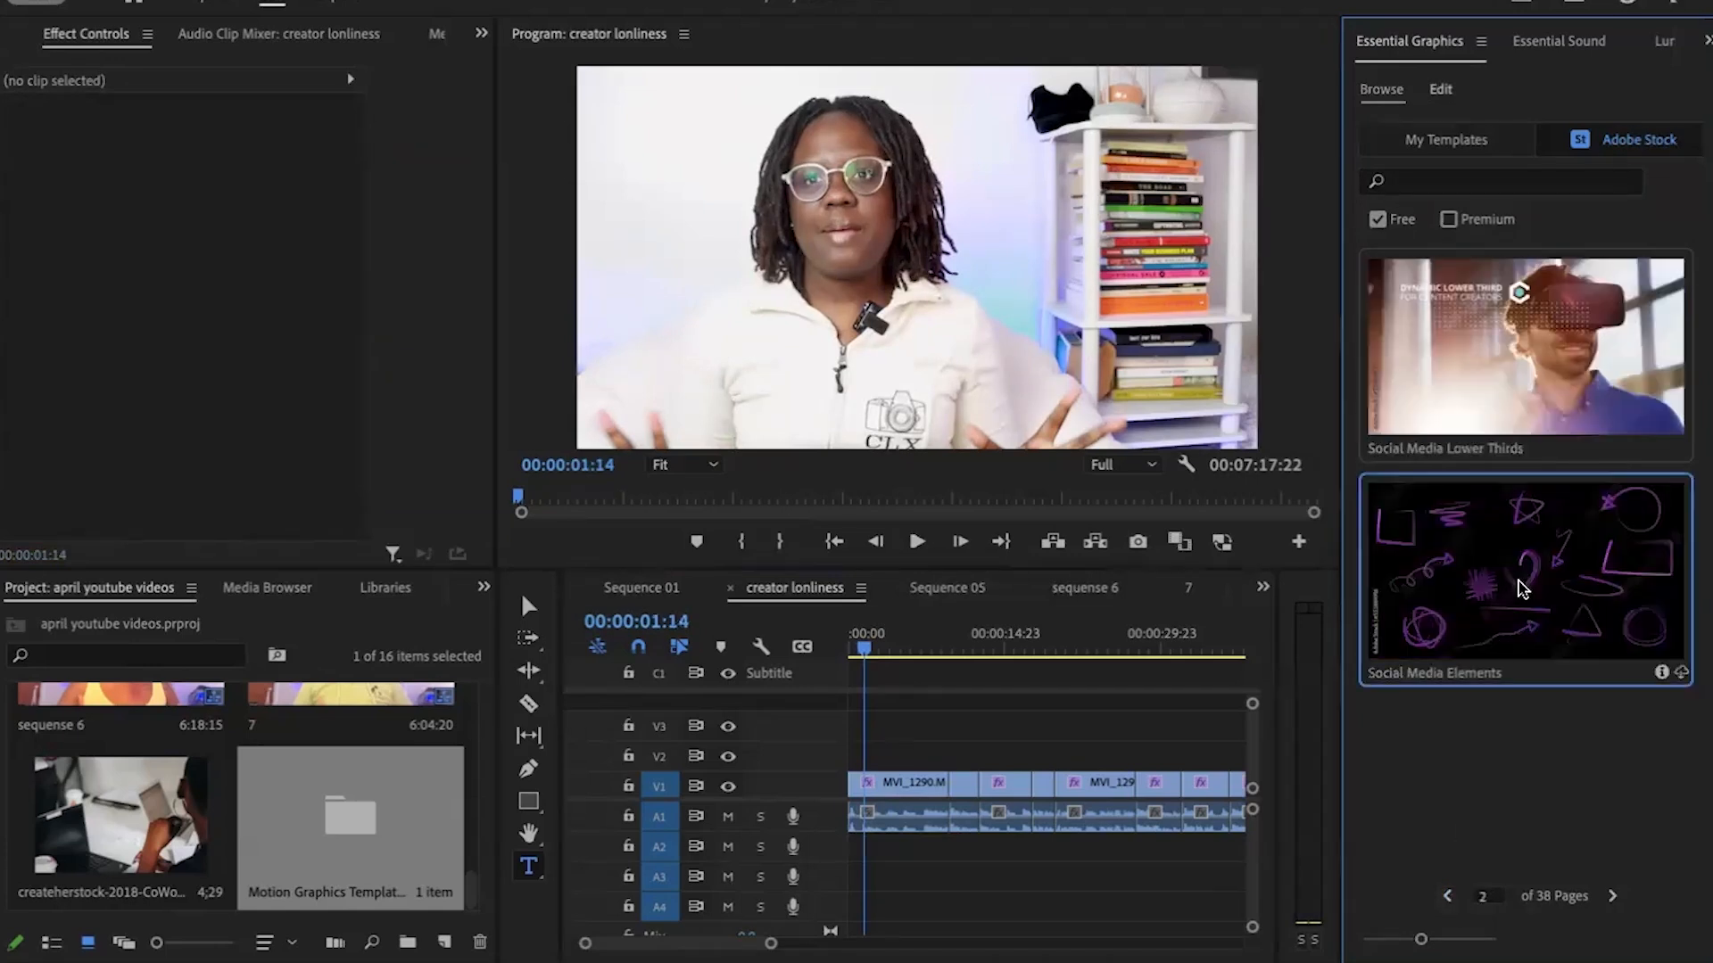
{"action": "left_click_drag", "start_coordinate": [1336, 667], "coordinate": [852, 755]}
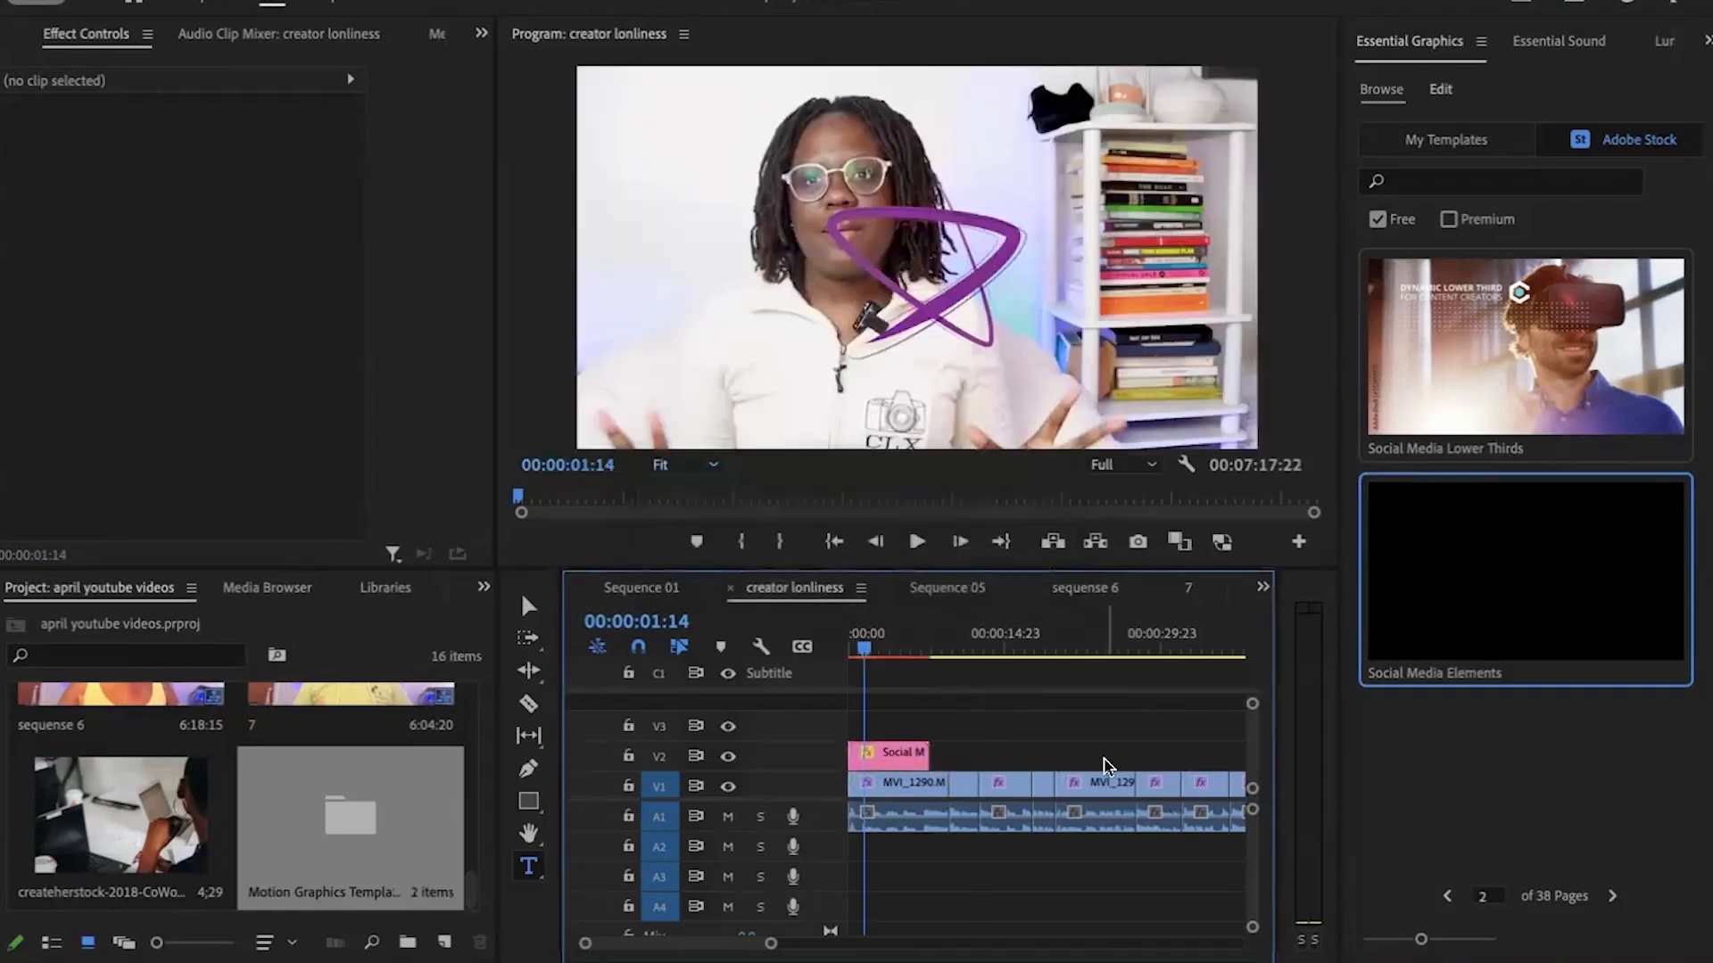
{"action": "left_click", "coordinate": [870, 655]}
{"action": "left_click_drag", "start_coordinate": [870, 656], "coordinate": [818, 669]}
Step: Play the opening seconds to preview the purple star animation, then stop
{"action": "mouse_move", "coordinate": [1463, 624]}
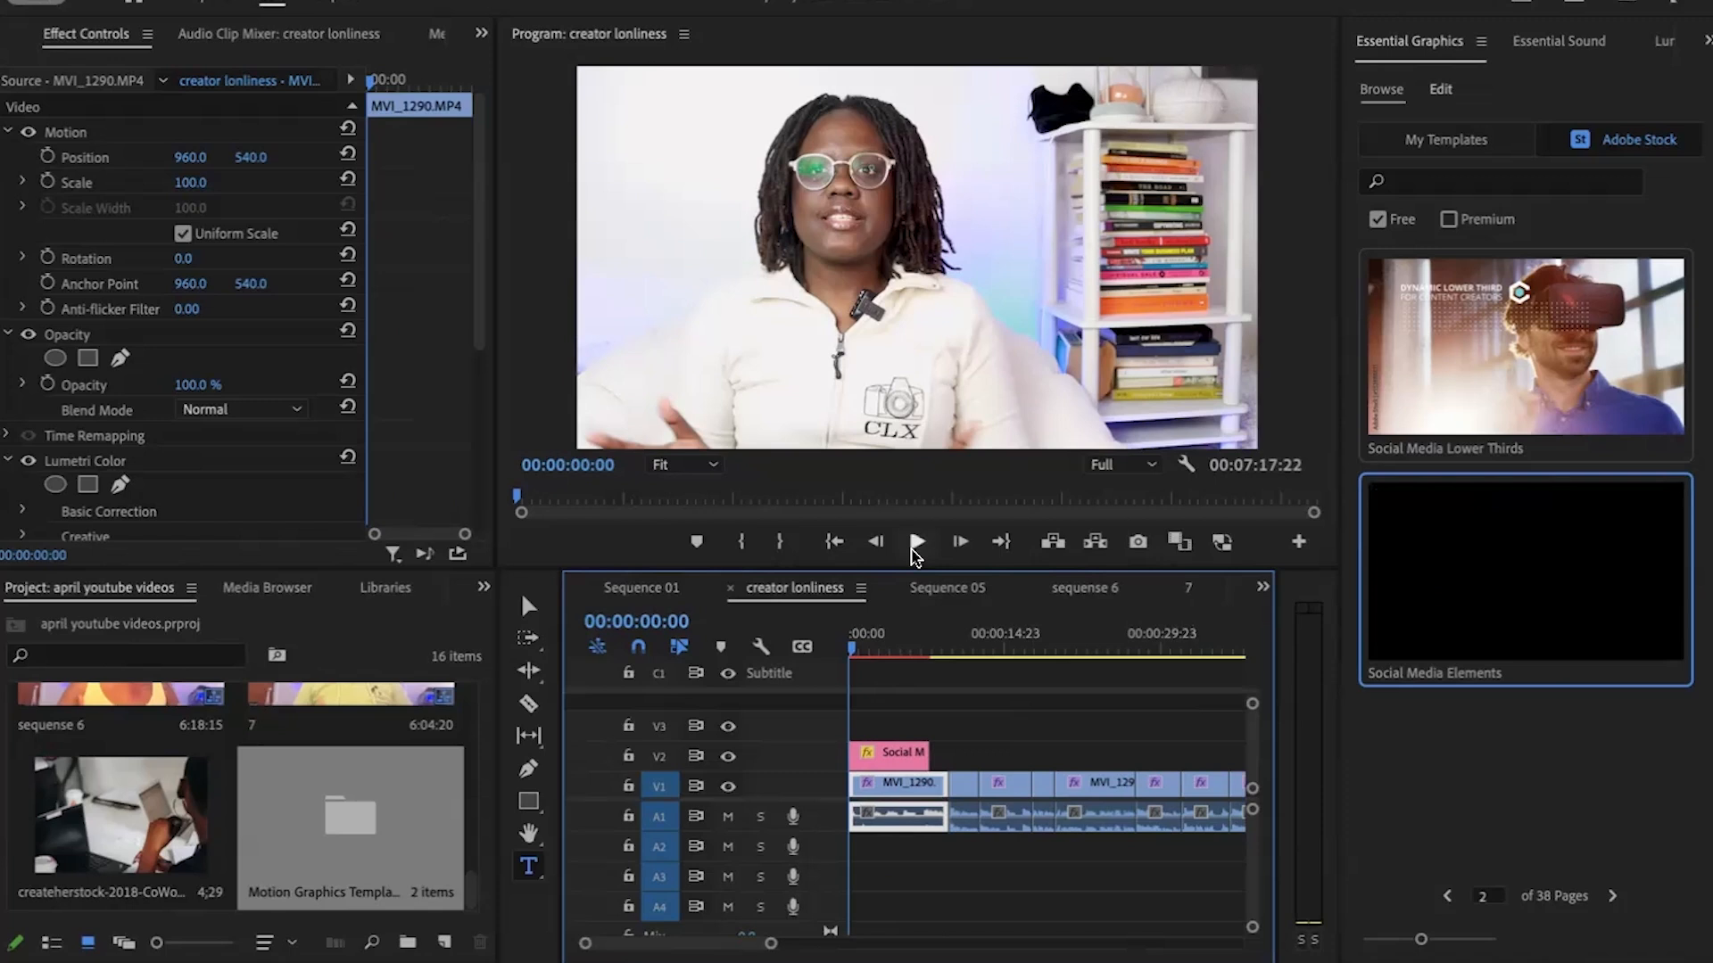
{"action": "left_click", "coordinate": [916, 543]}
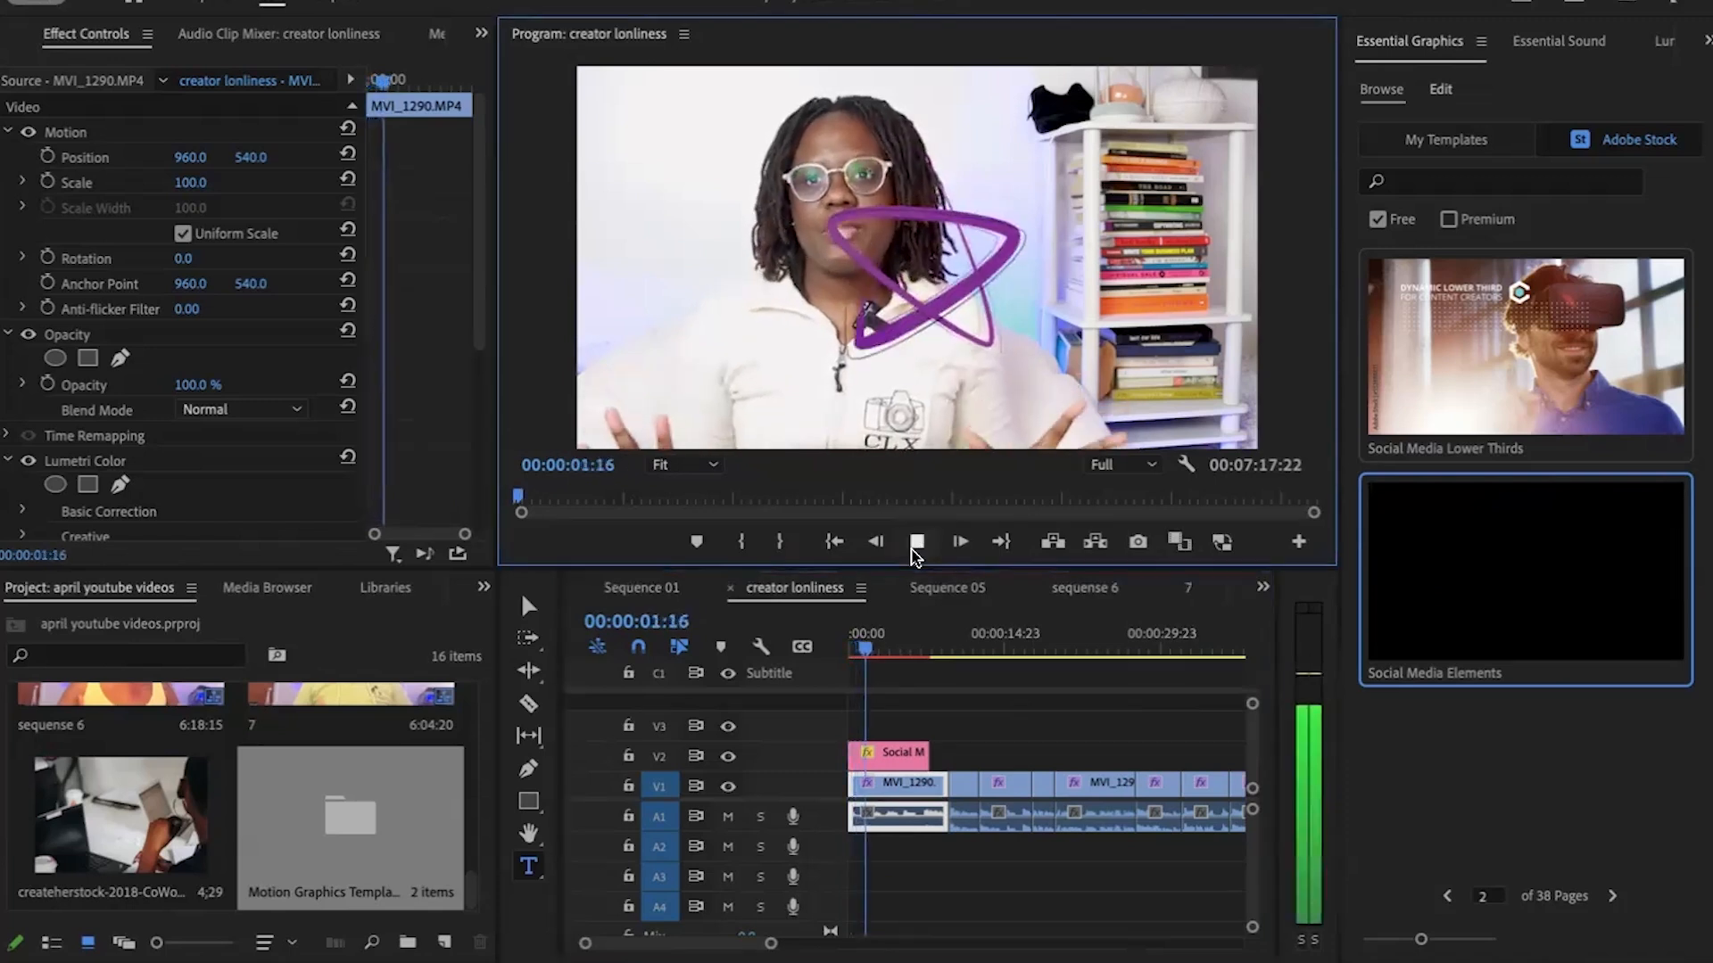
{"action": "left_click", "coordinate": [914, 546]}
{"action": "left_click", "coordinate": [913, 549]}
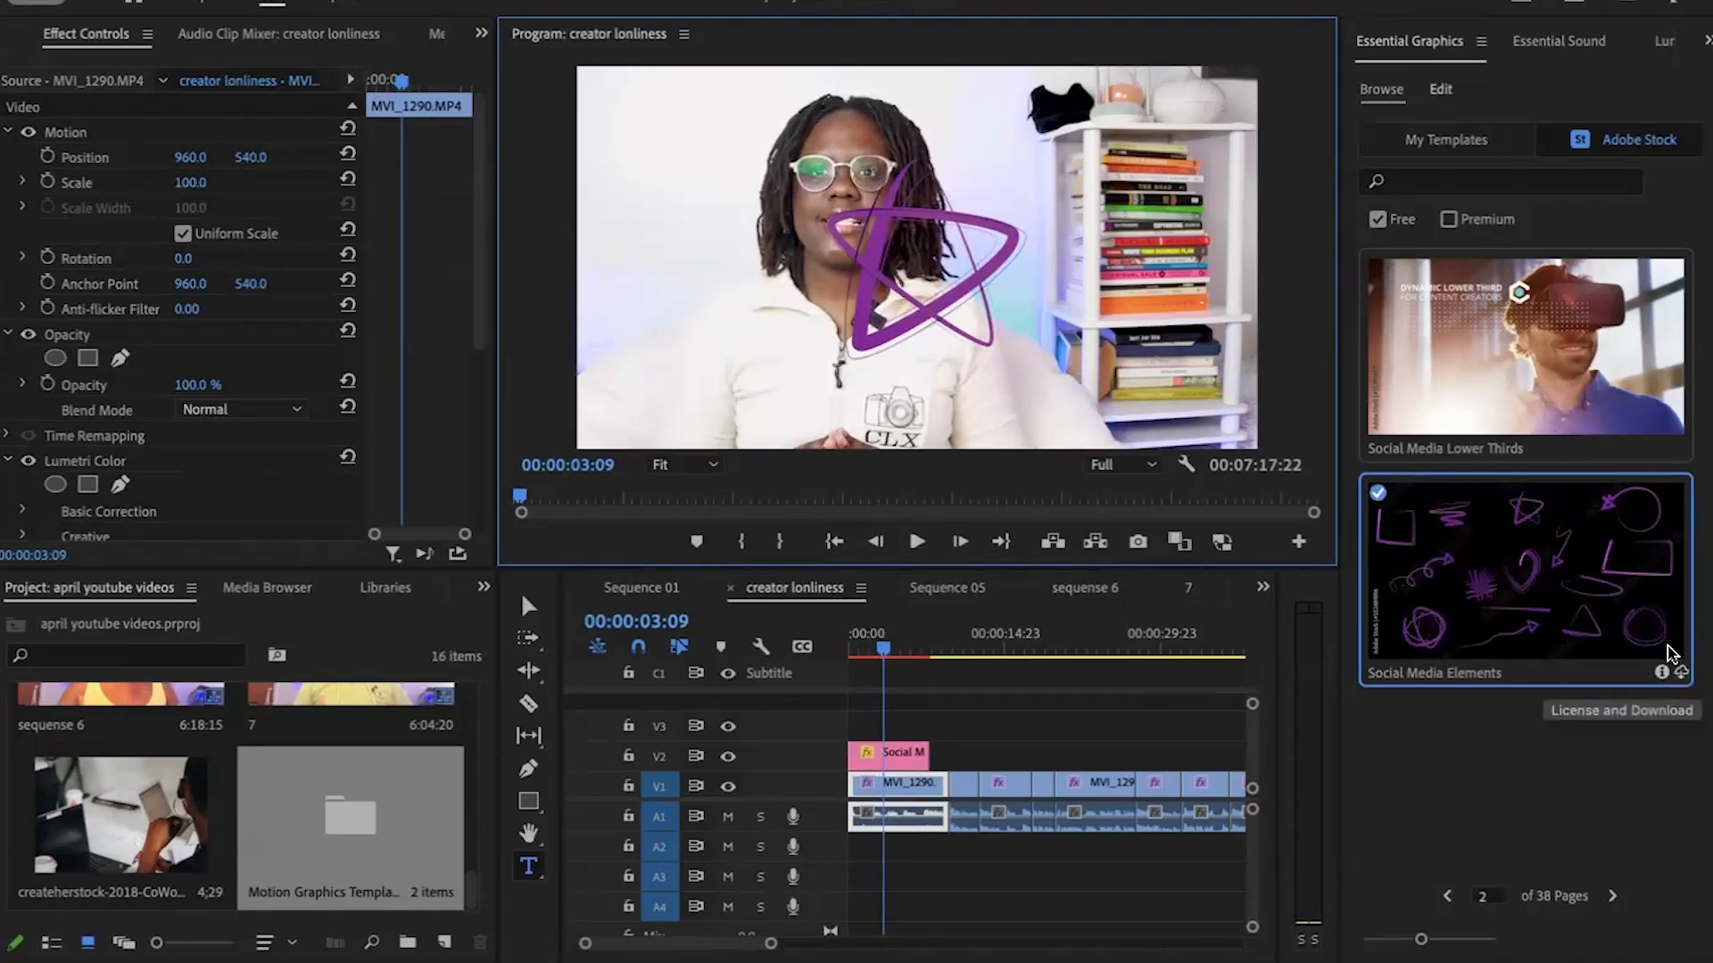
Step: Try Oval and Triangle styles, settle on Squiggle Arrow 01, and expand Style Controls
{"action": "left_click", "coordinate": [1441, 92]}
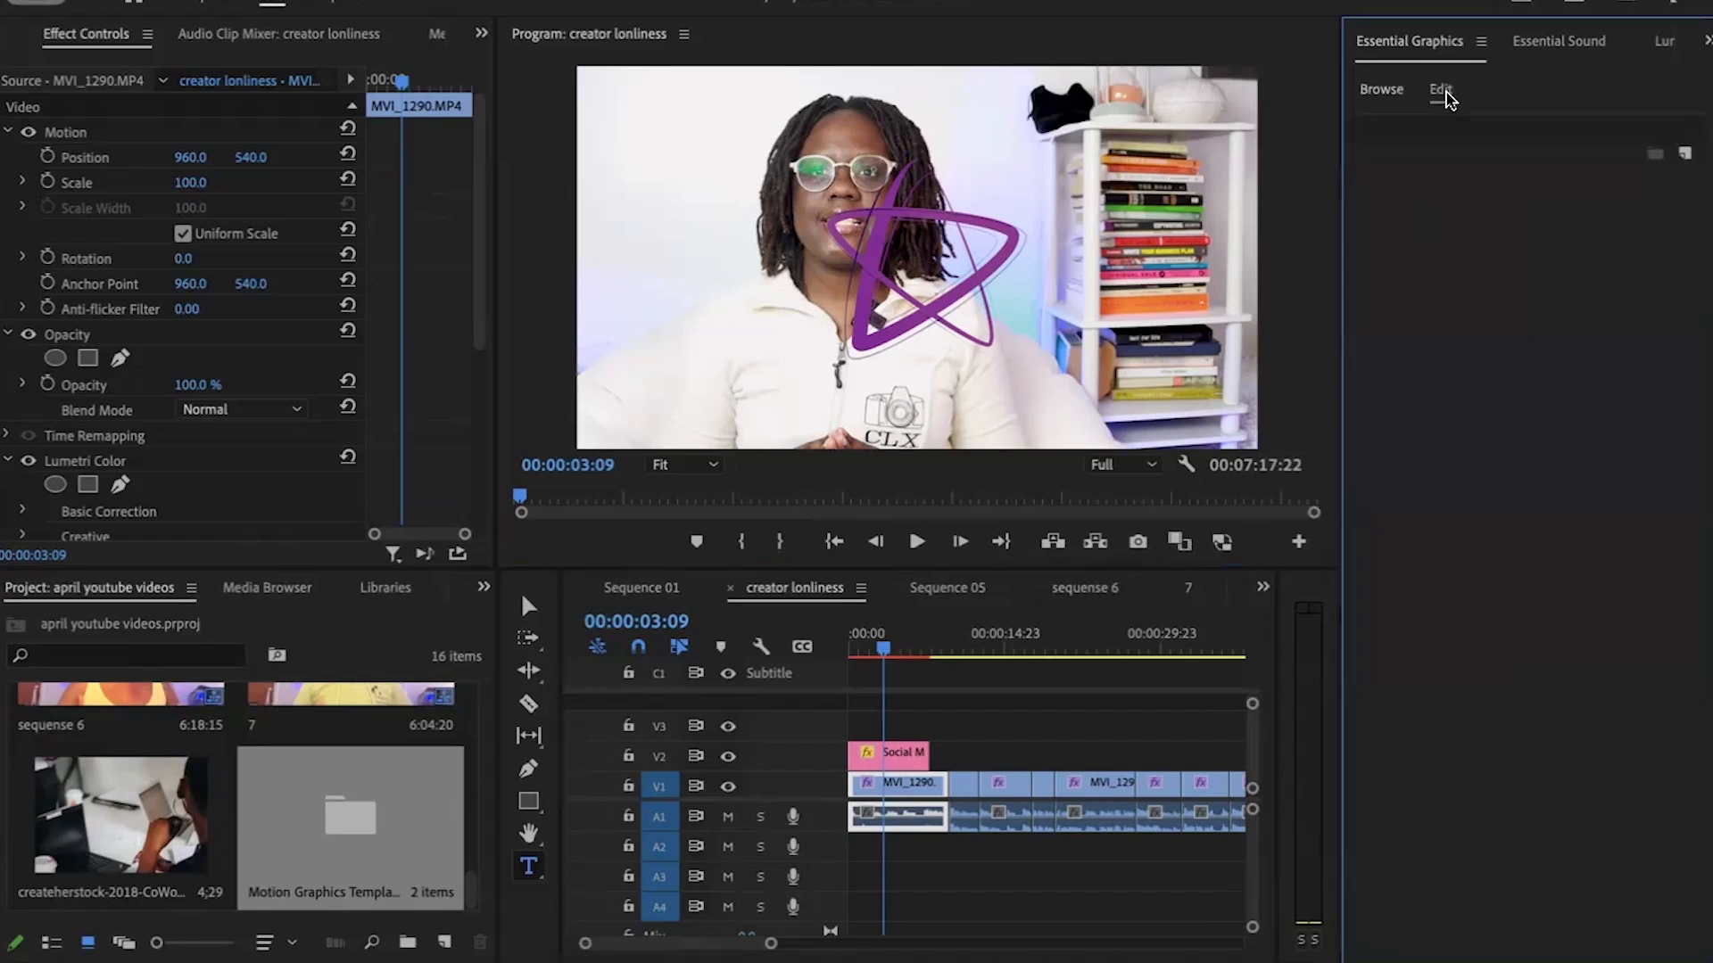
{"action": "left_click", "coordinate": [870, 758]}
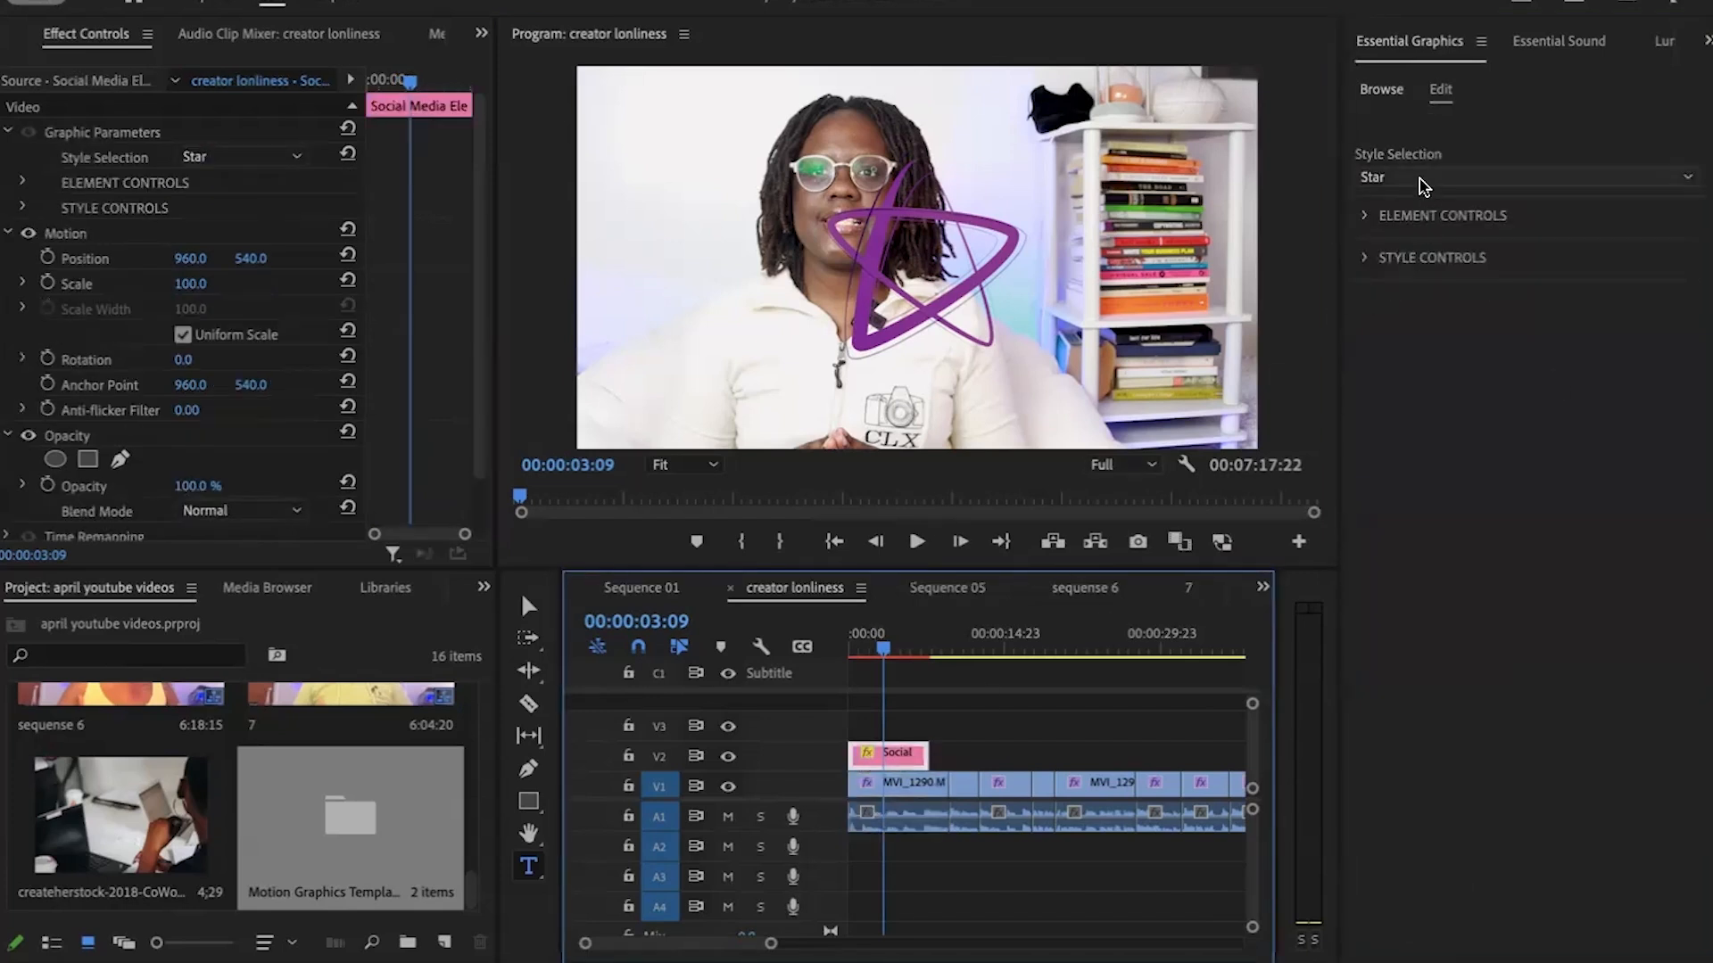
{"action": "left_click", "coordinate": [1494, 179]}
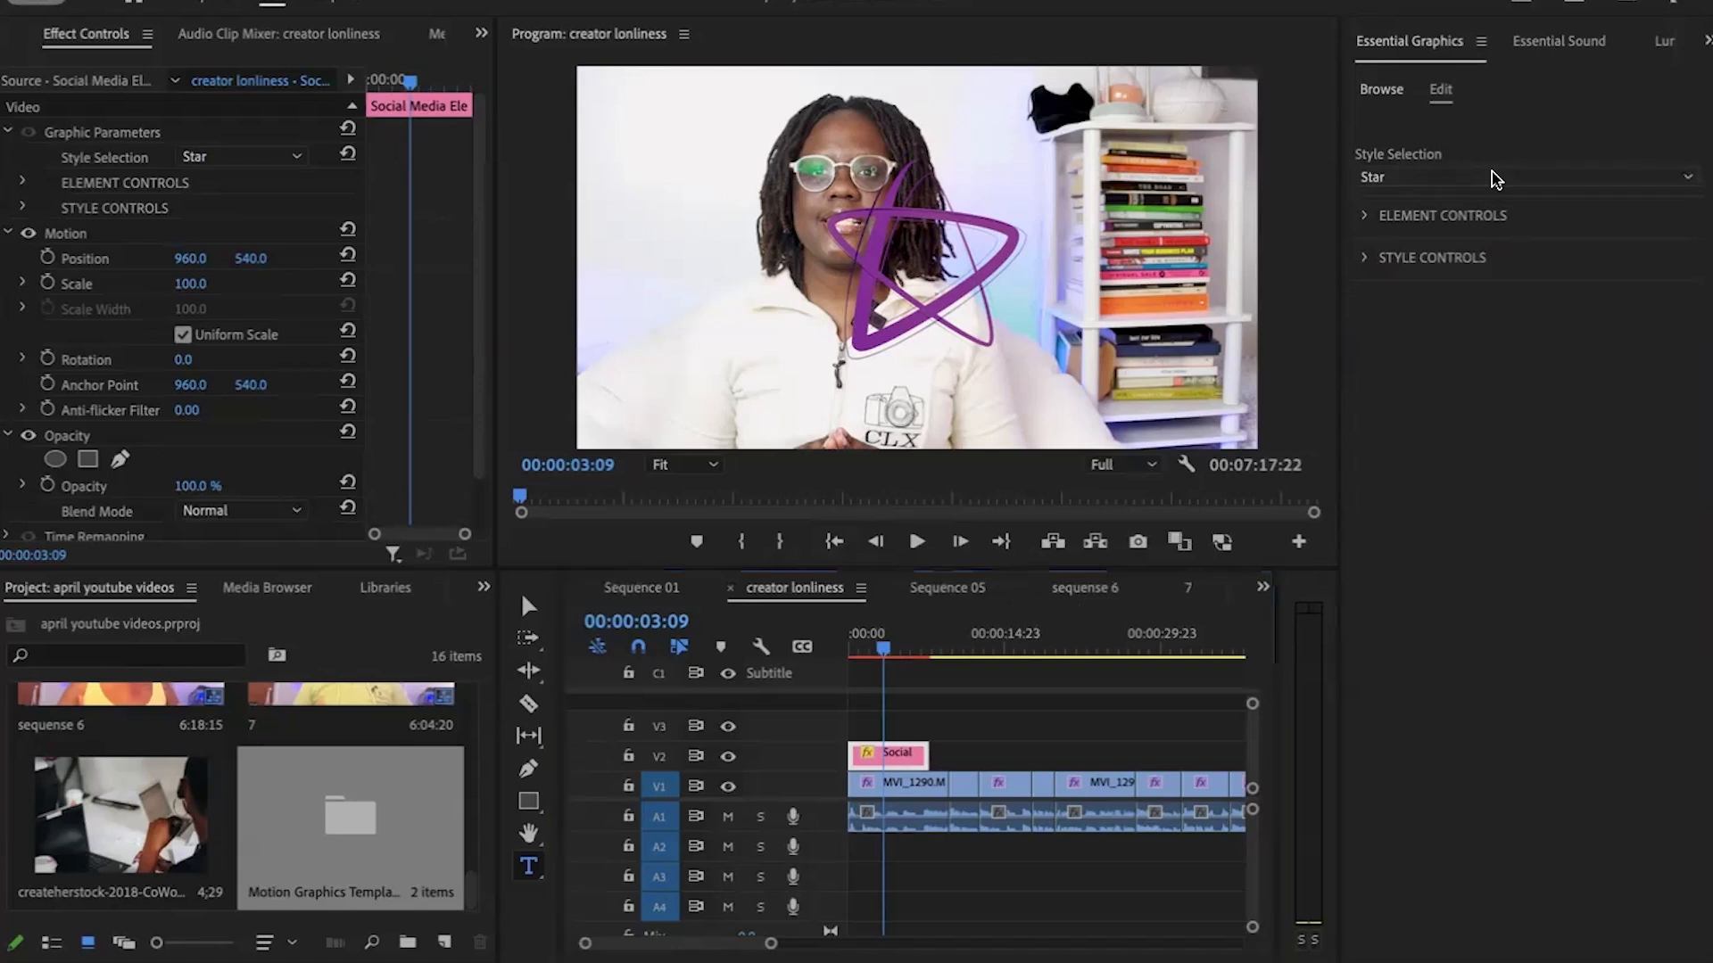
{"action": "left_click", "coordinate": [1427, 176]}
{"action": "left_click", "coordinate": [1419, 222]}
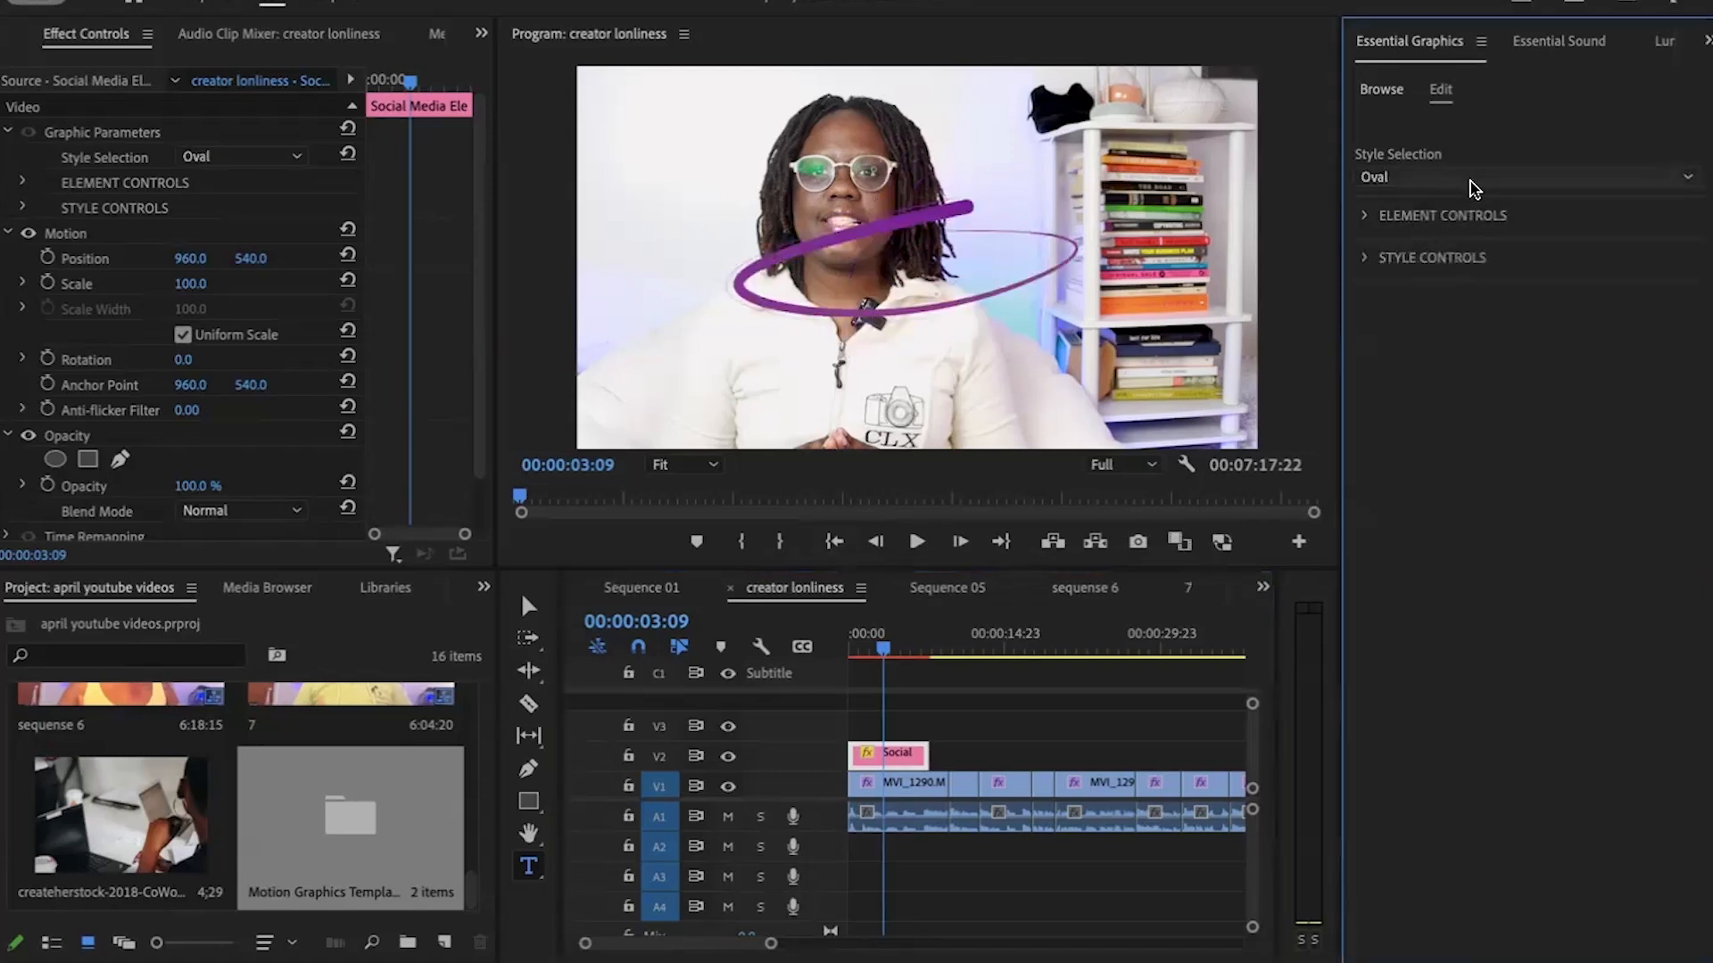
{"action": "left_click", "coordinate": [1427, 177]}
{"action": "left_click", "coordinate": [1446, 254]}
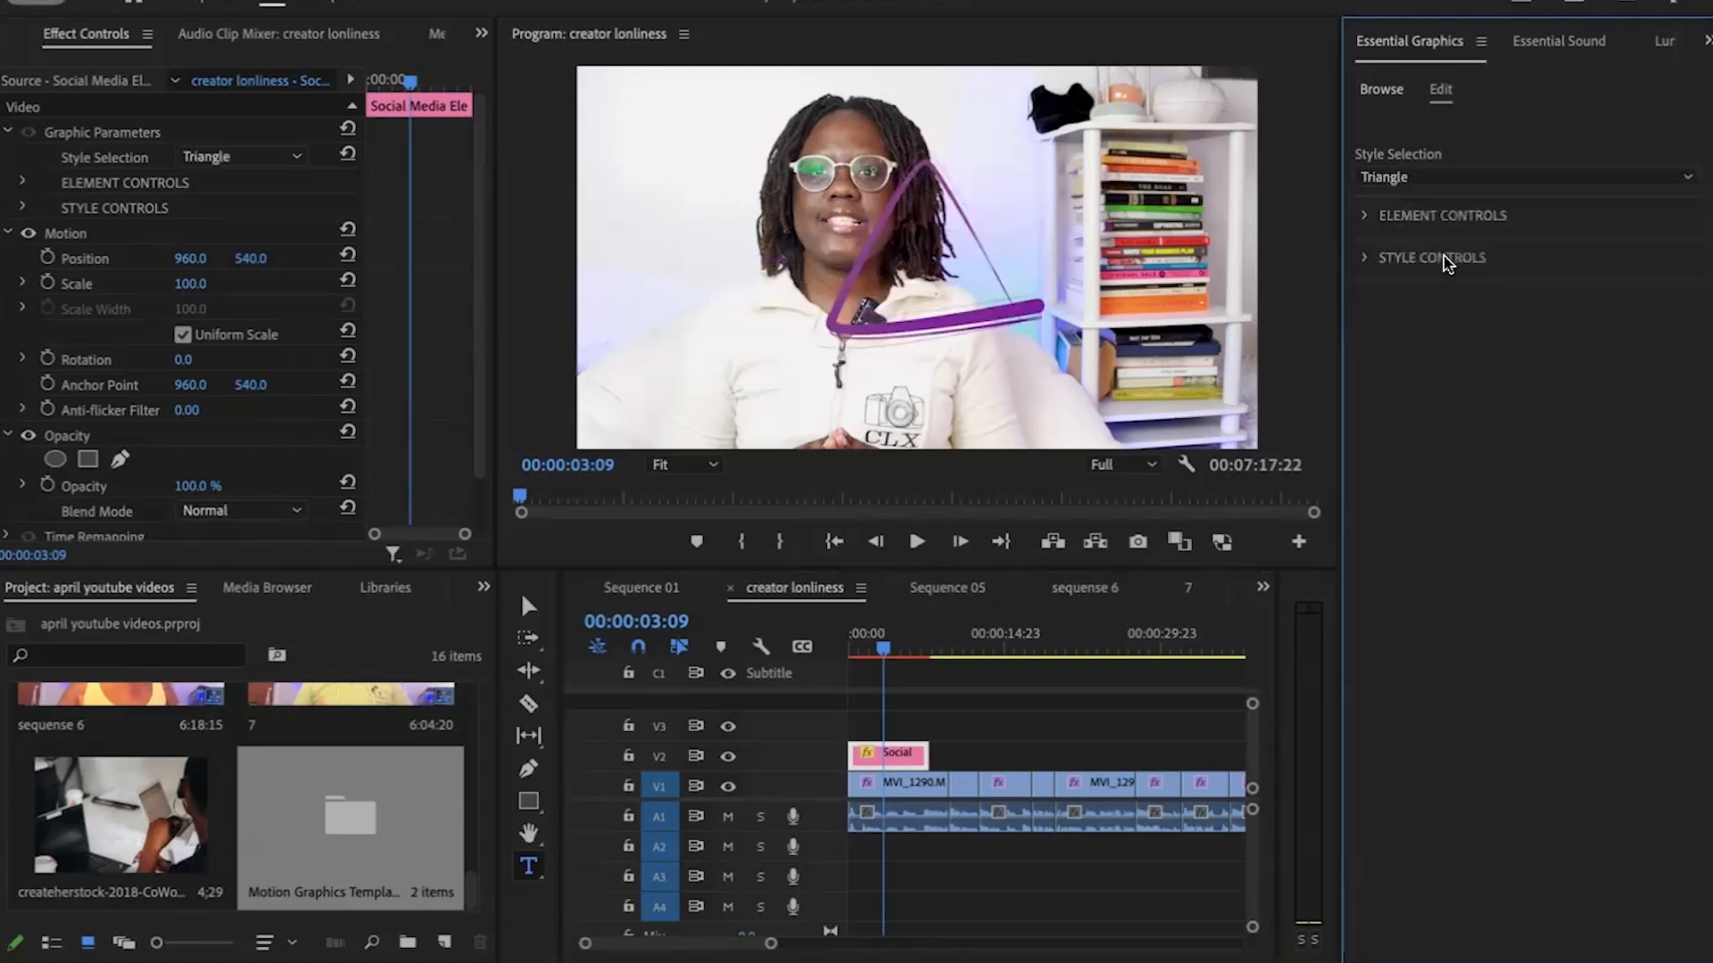
{"action": "left_click", "coordinate": [1428, 177]}
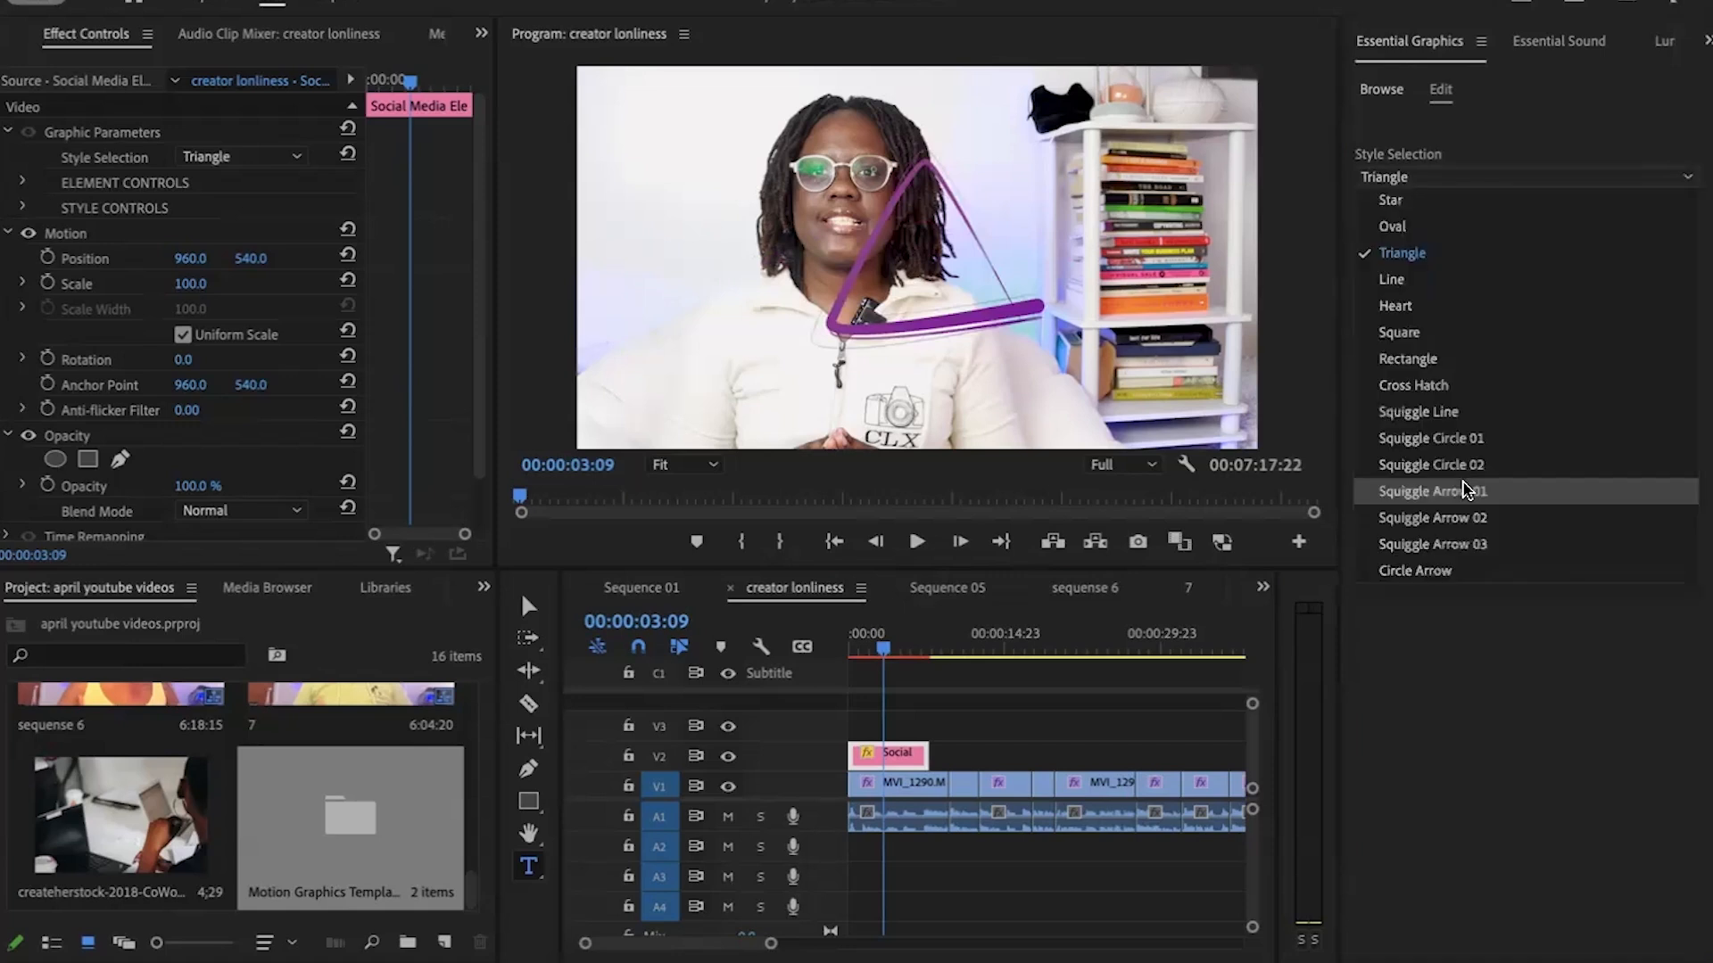
{"action": "left_click", "coordinate": [1463, 490]}
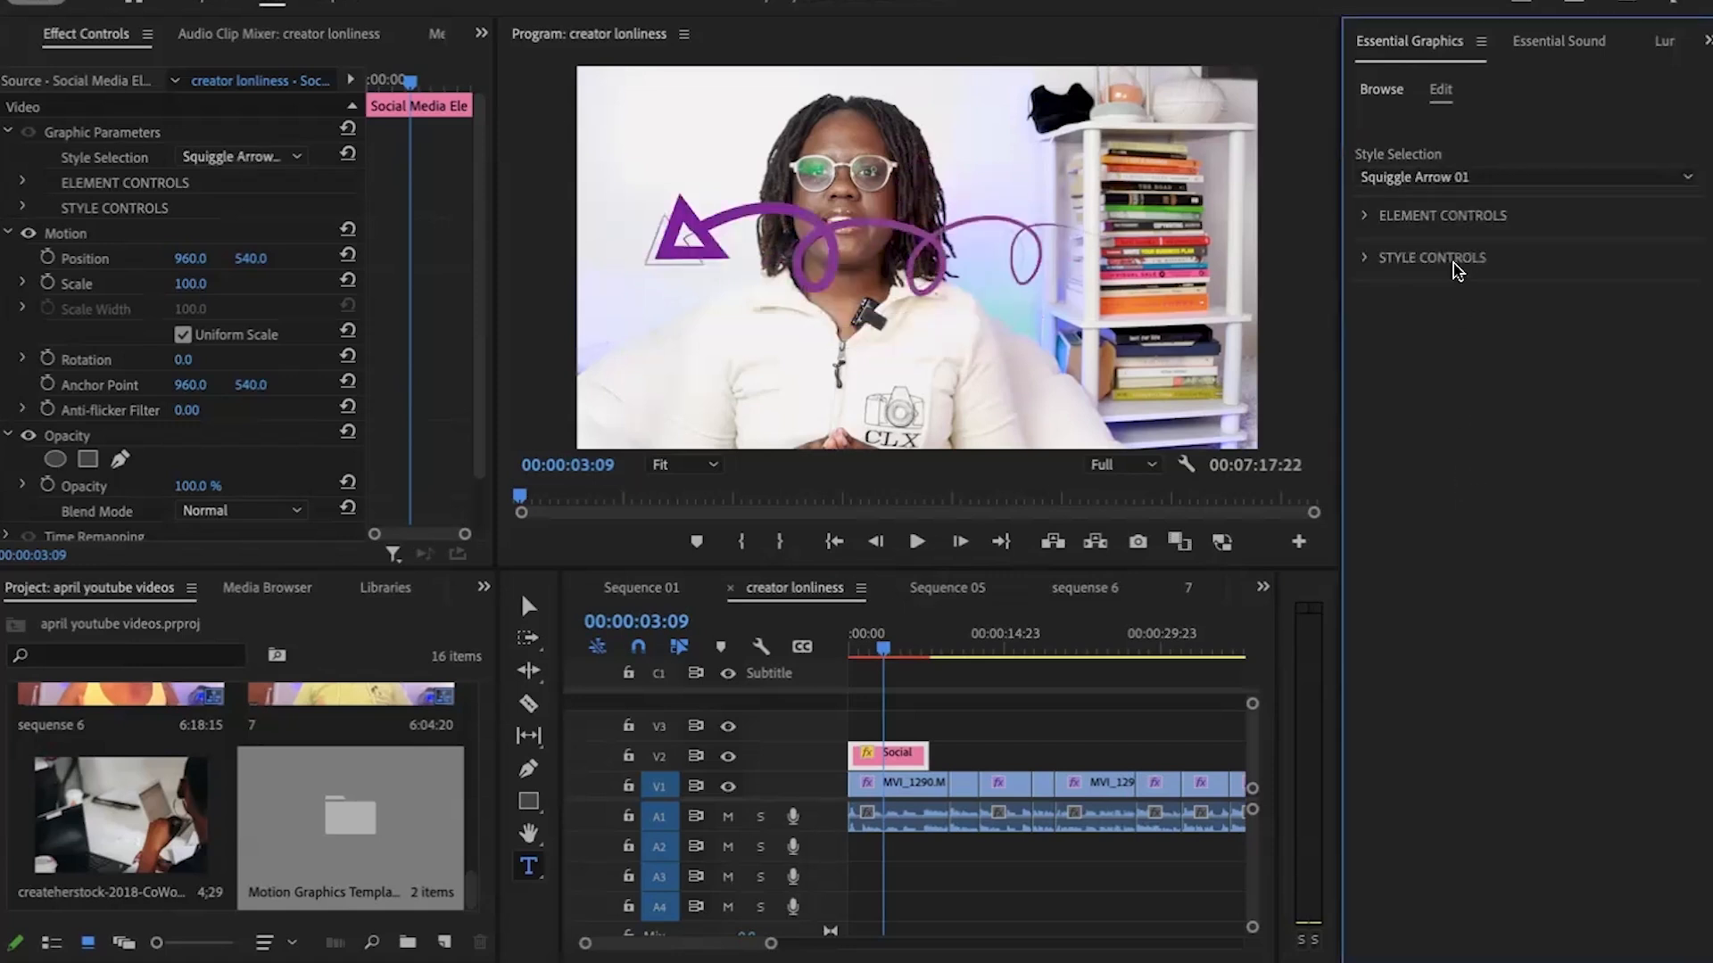
{"action": "left_click", "coordinate": [1372, 259]}
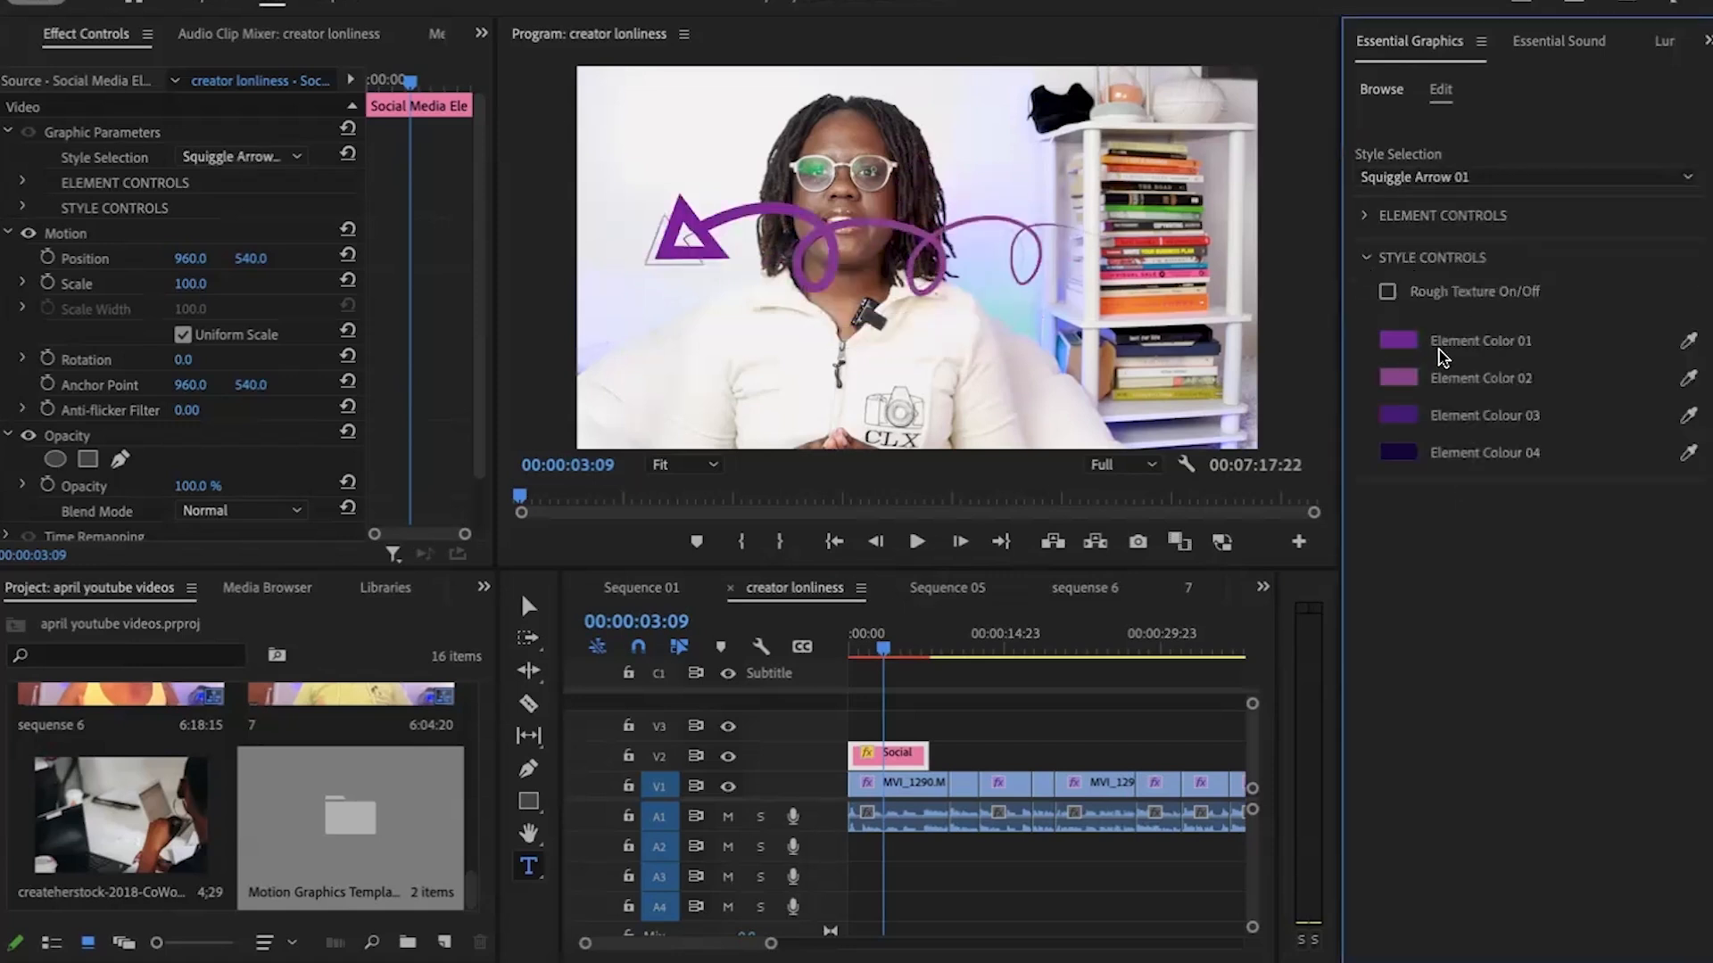
{"action": "left_click", "coordinate": [867, 758]}
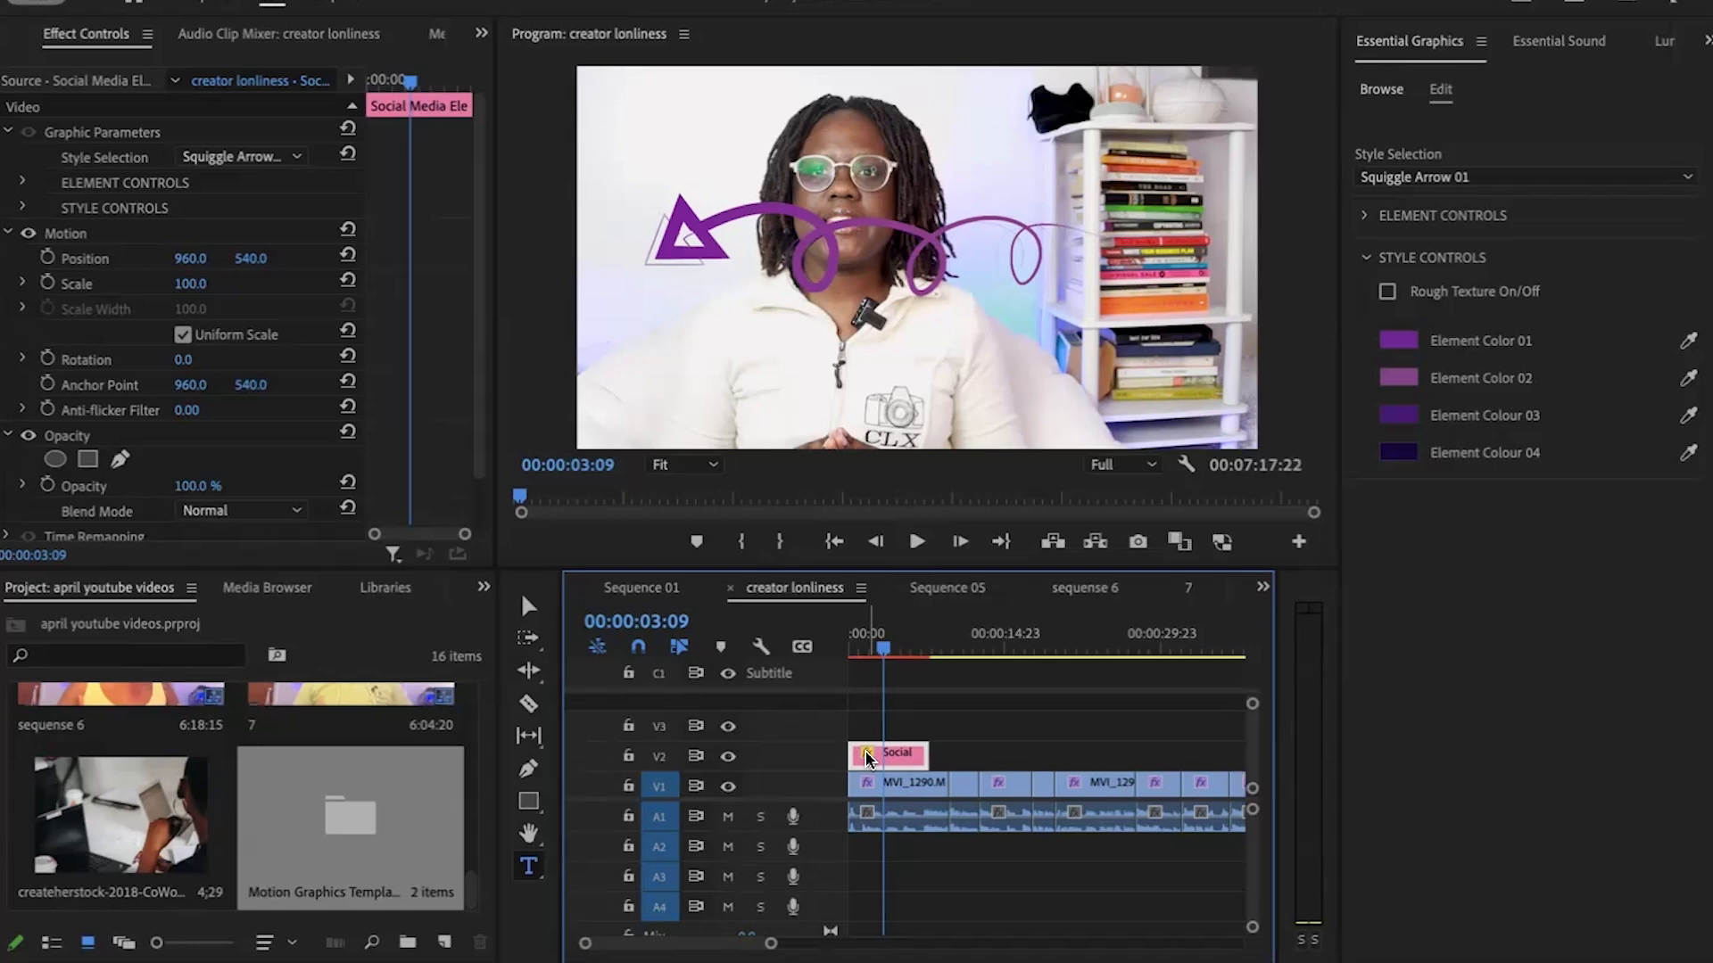
Step: Delete the Social clip and add a new Rectangle shape layer
{"action": "key", "text": "Delete"}
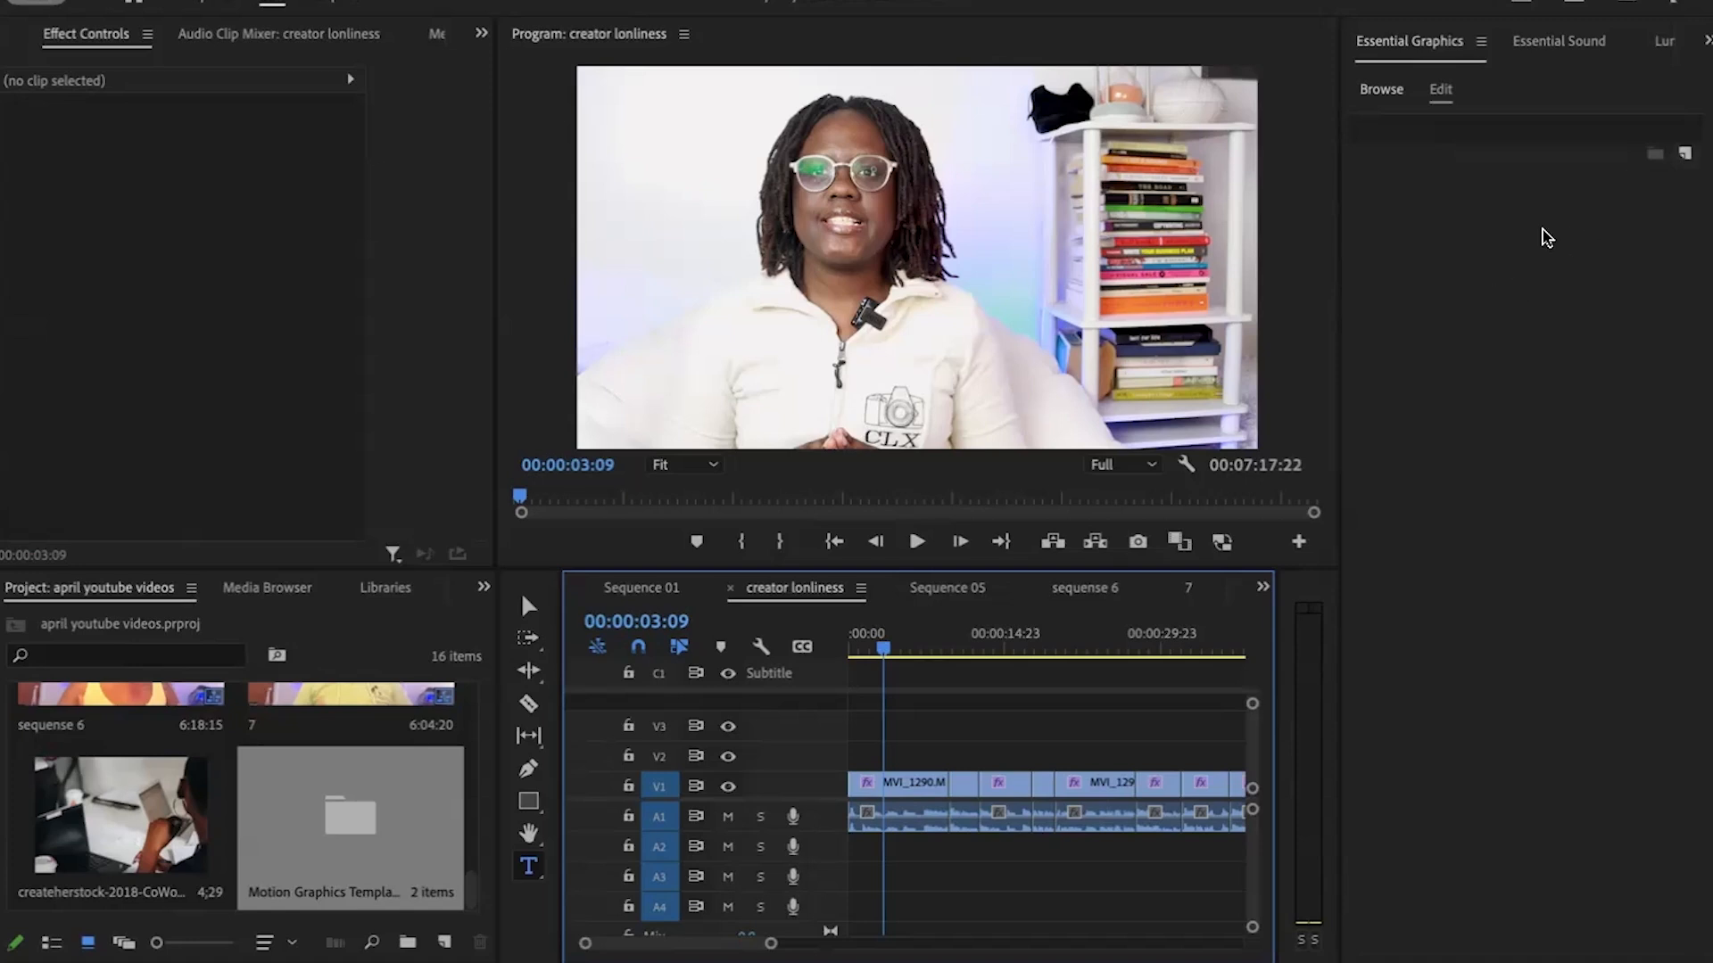
{"action": "left_click", "coordinate": [1684, 157]}
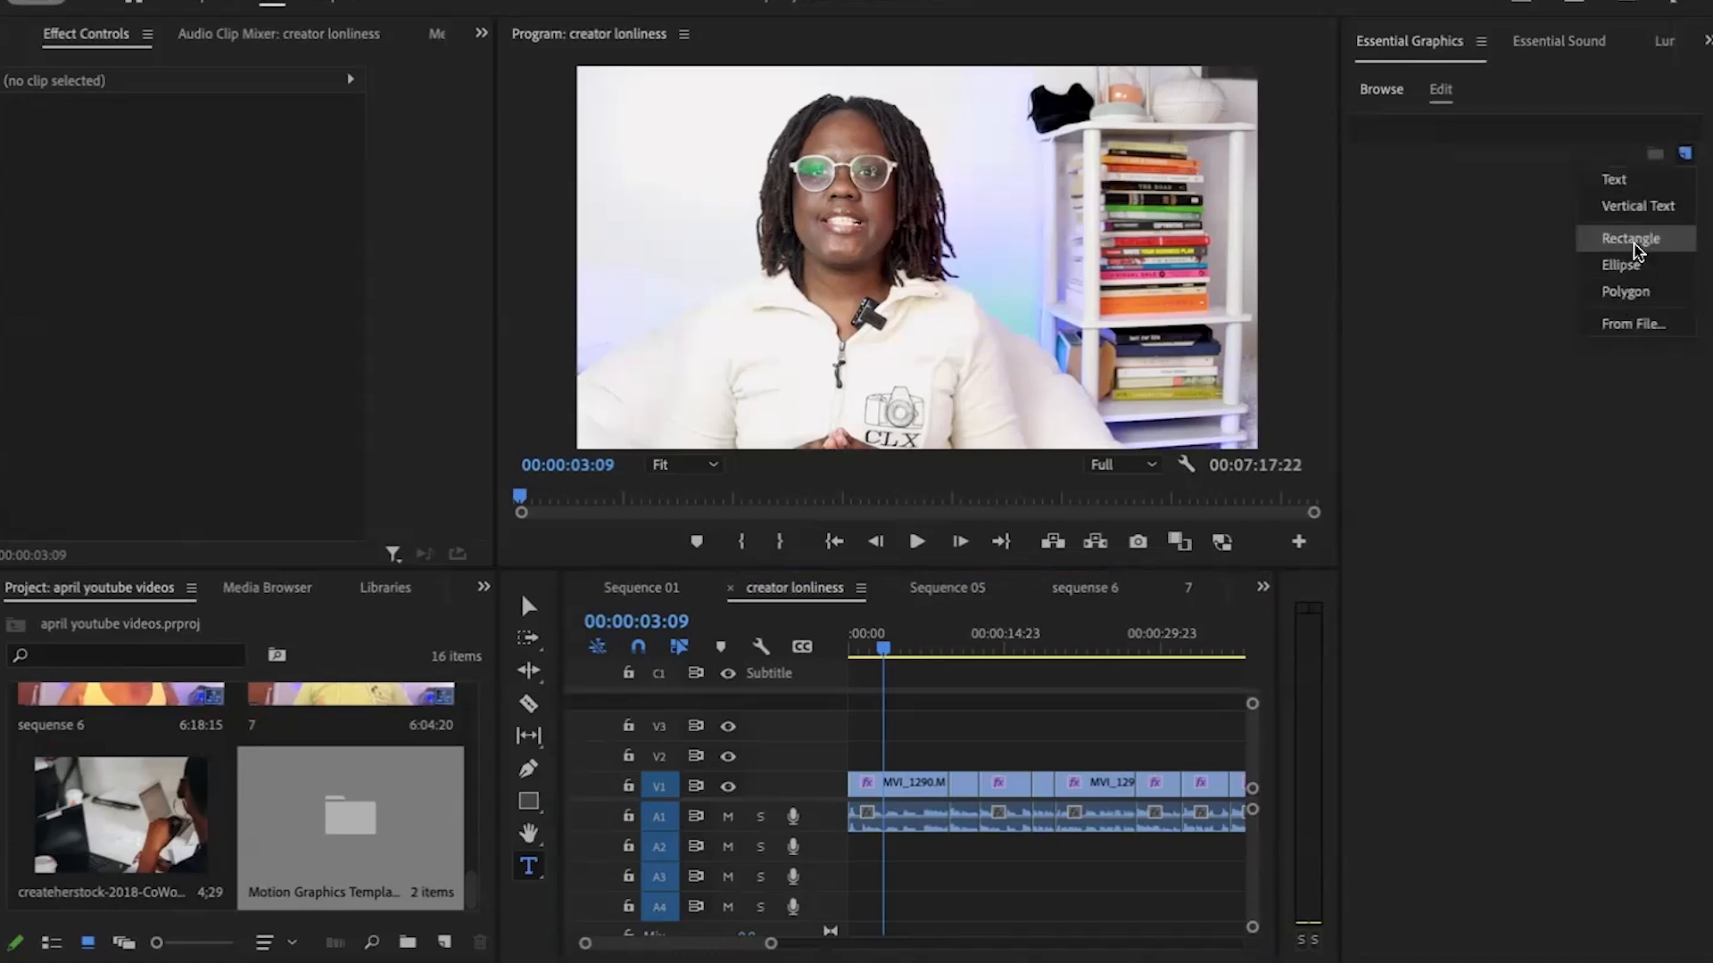
{"action": "left_click", "coordinate": [1631, 239]}
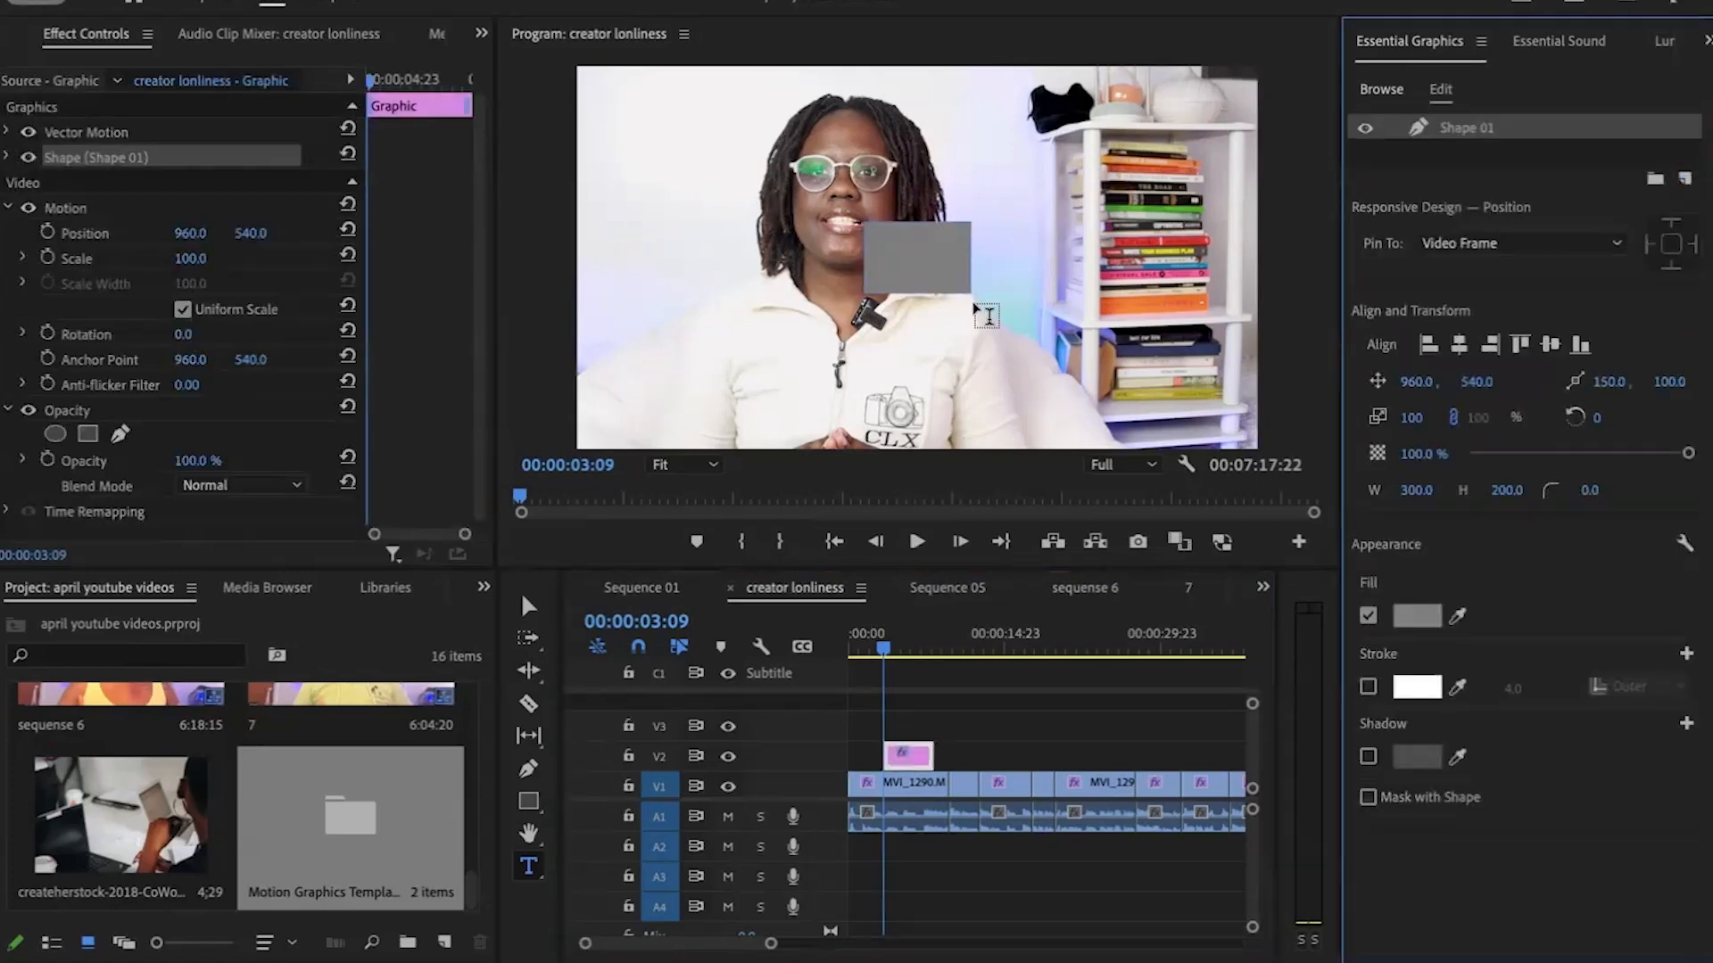
Step: Set the rectangle's fill colour to blue in the Color Picker
{"action": "left_click", "coordinate": [1416, 616]}
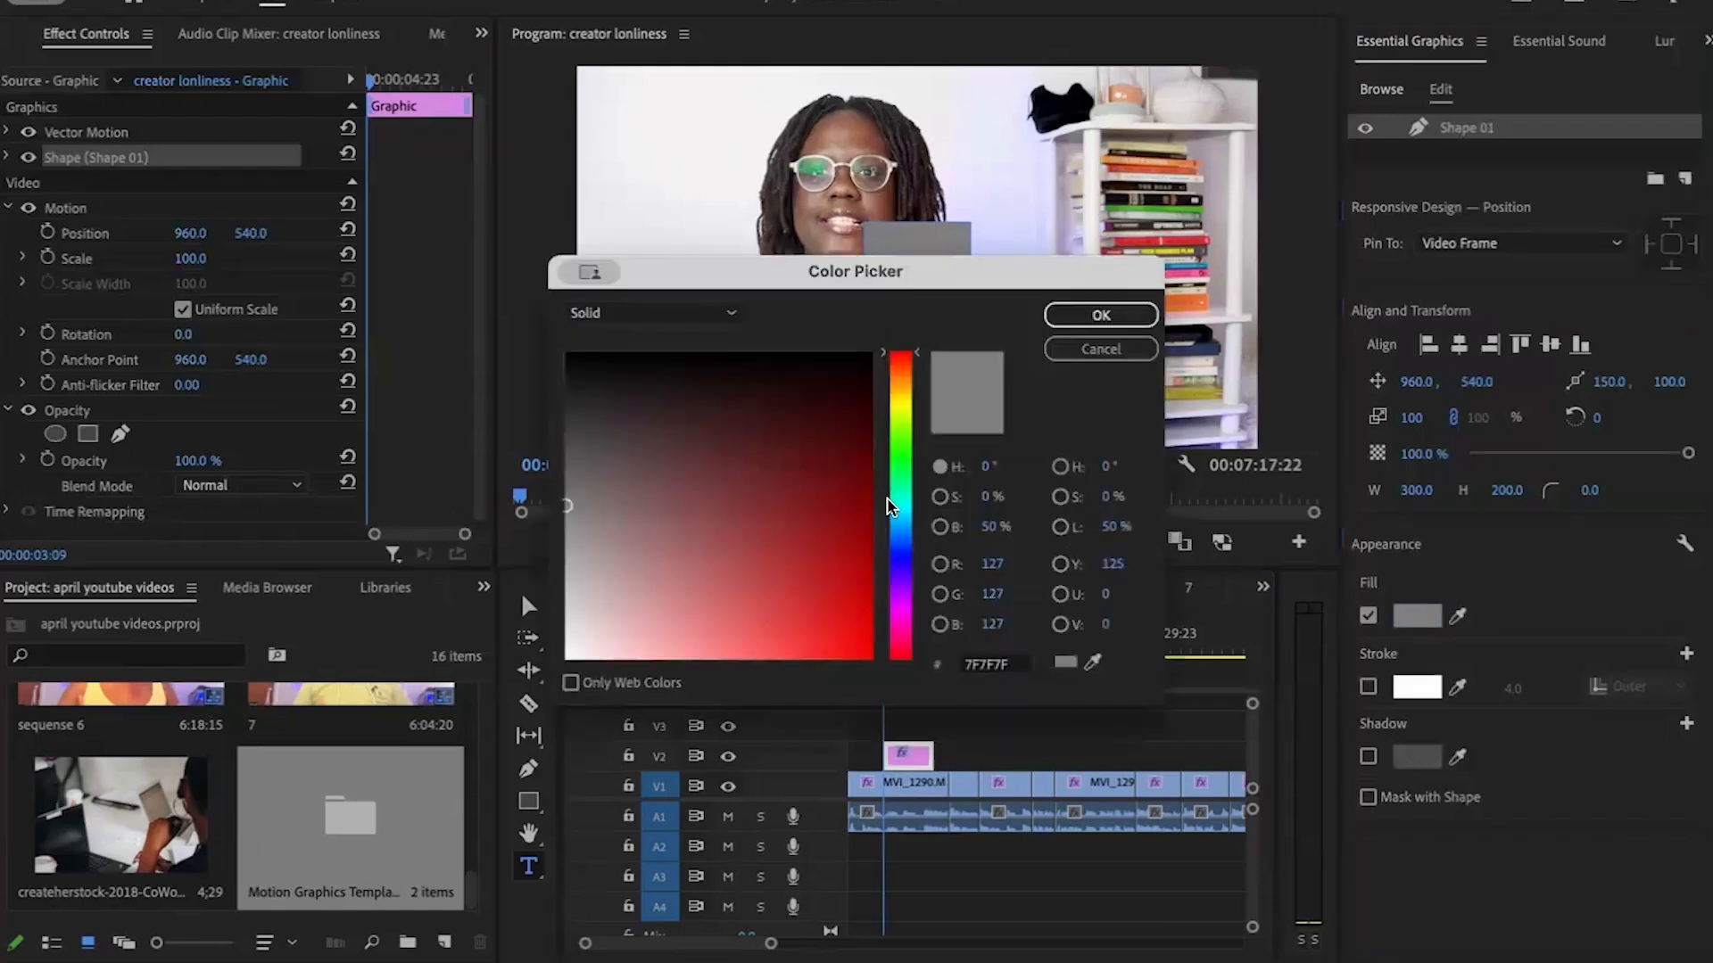
{"action": "left_click_drag", "start_coordinate": [795, 520], "coordinate": [903, 696]}
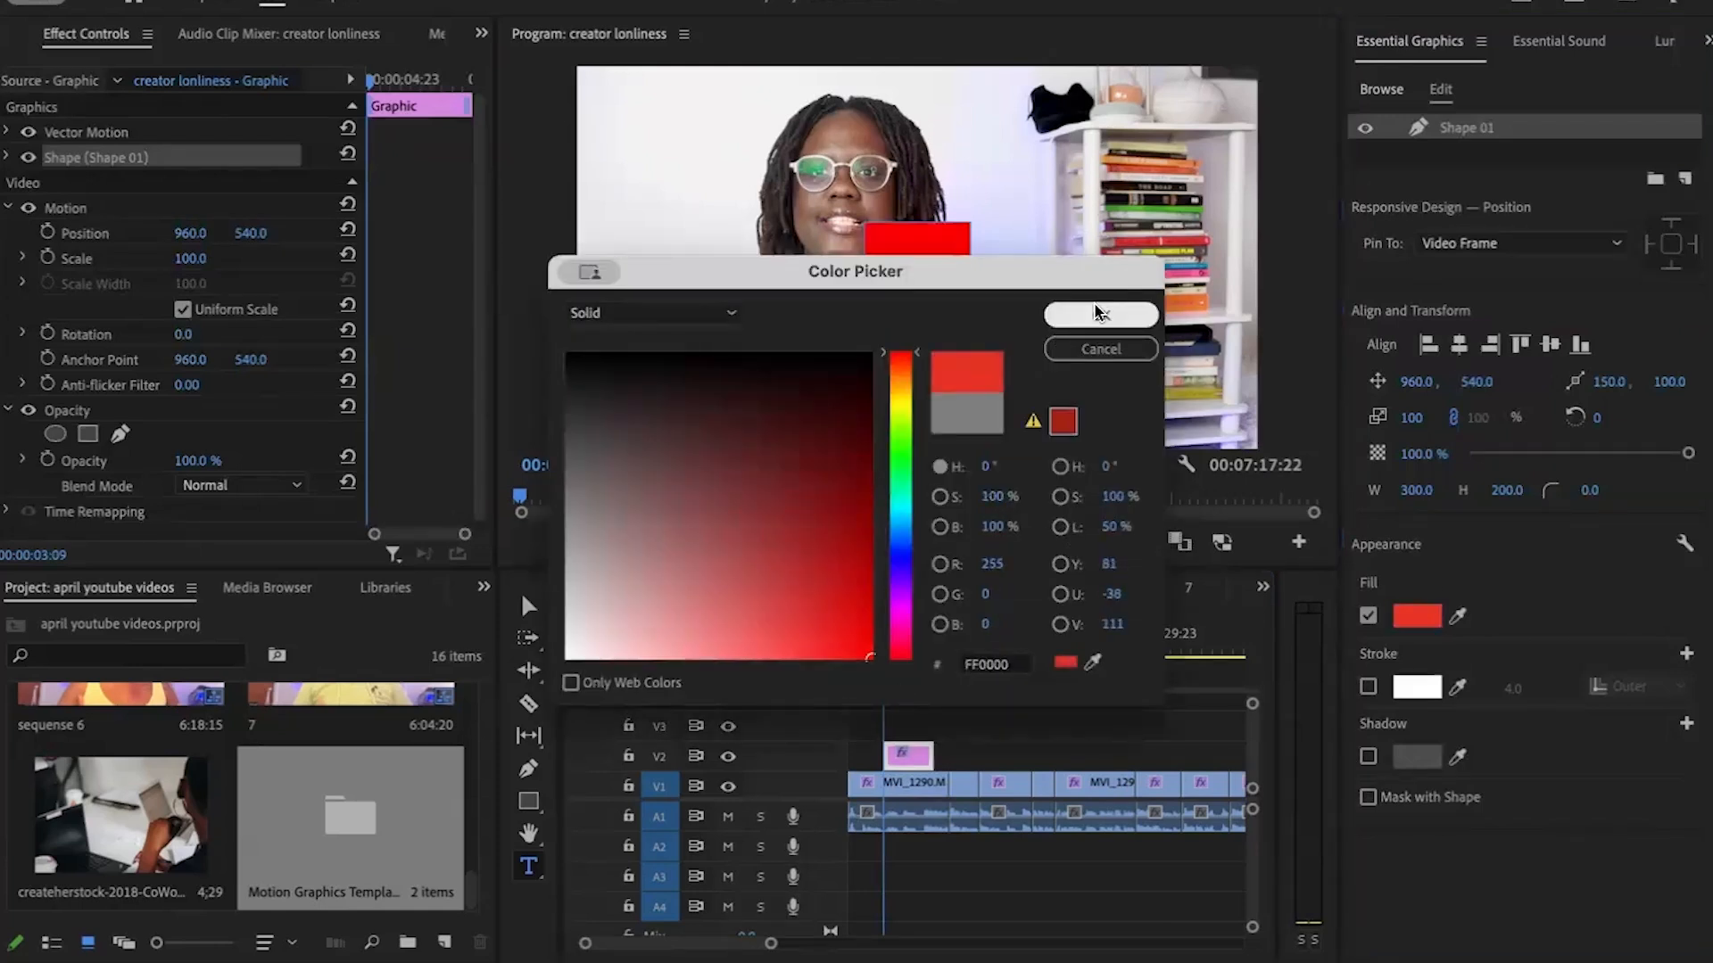
{"action": "left_click_drag", "start_coordinate": [908, 453], "coordinate": [908, 526]}
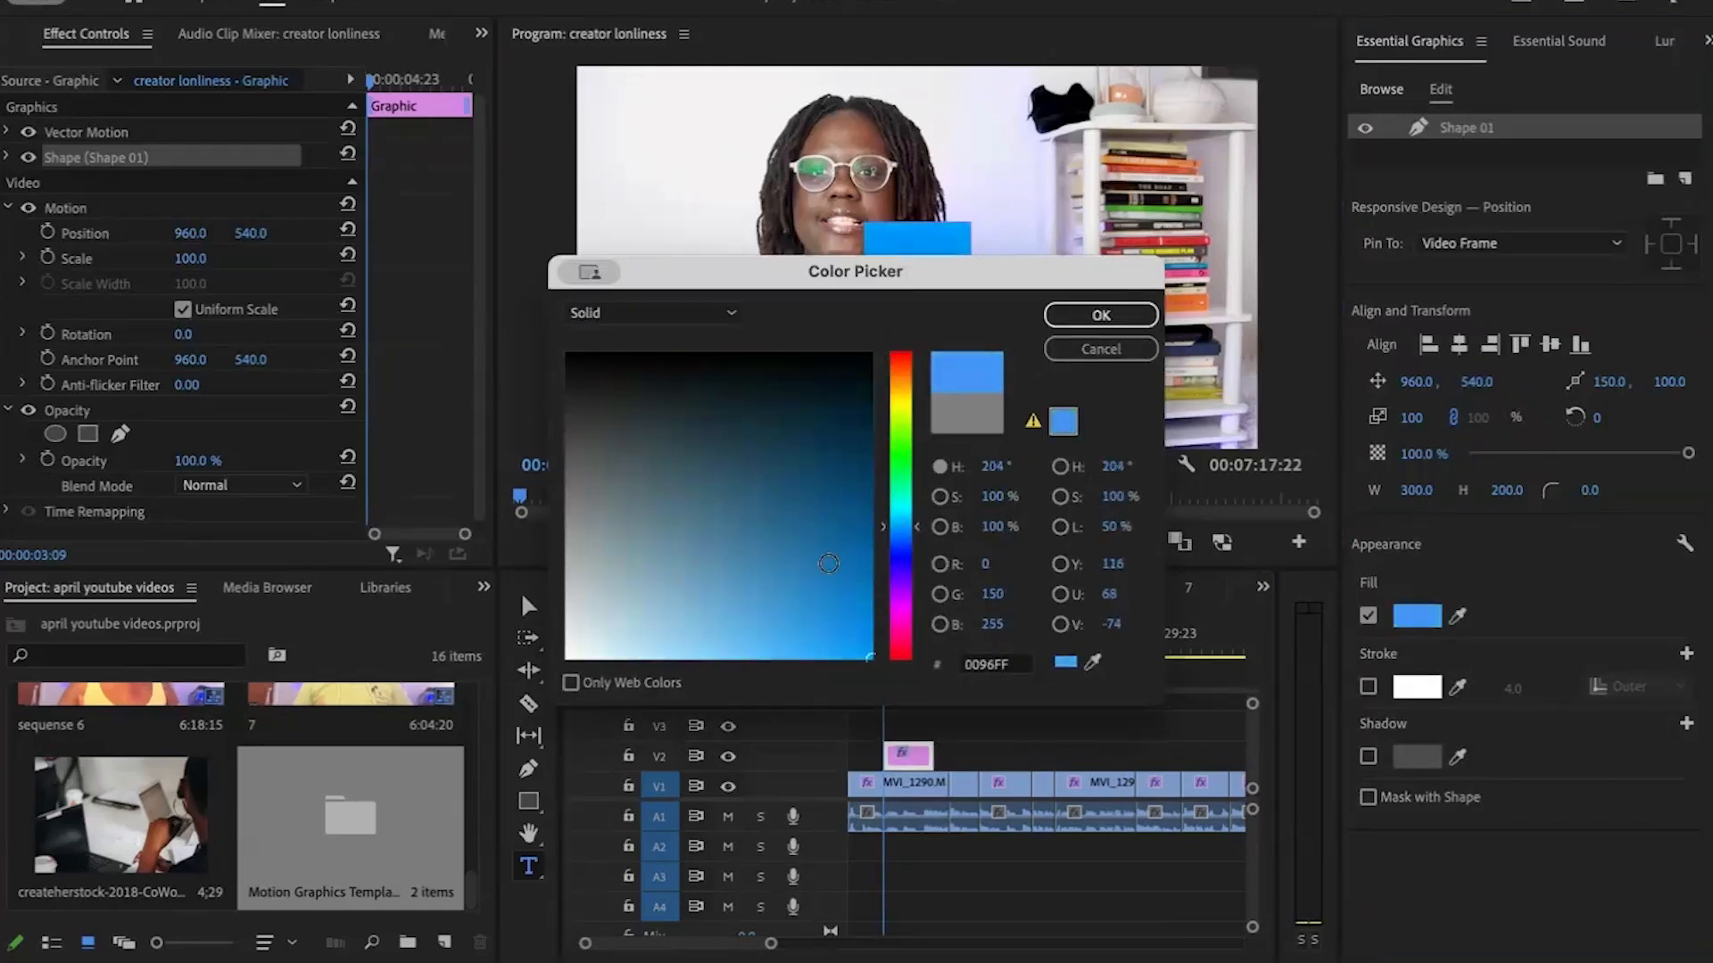
{"action": "left_click", "coordinate": [838, 580]}
{"action": "left_click_drag", "start_coordinate": [838, 581], "coordinate": [837, 581]}
{"action": "left_click", "coordinate": [1099, 317]}
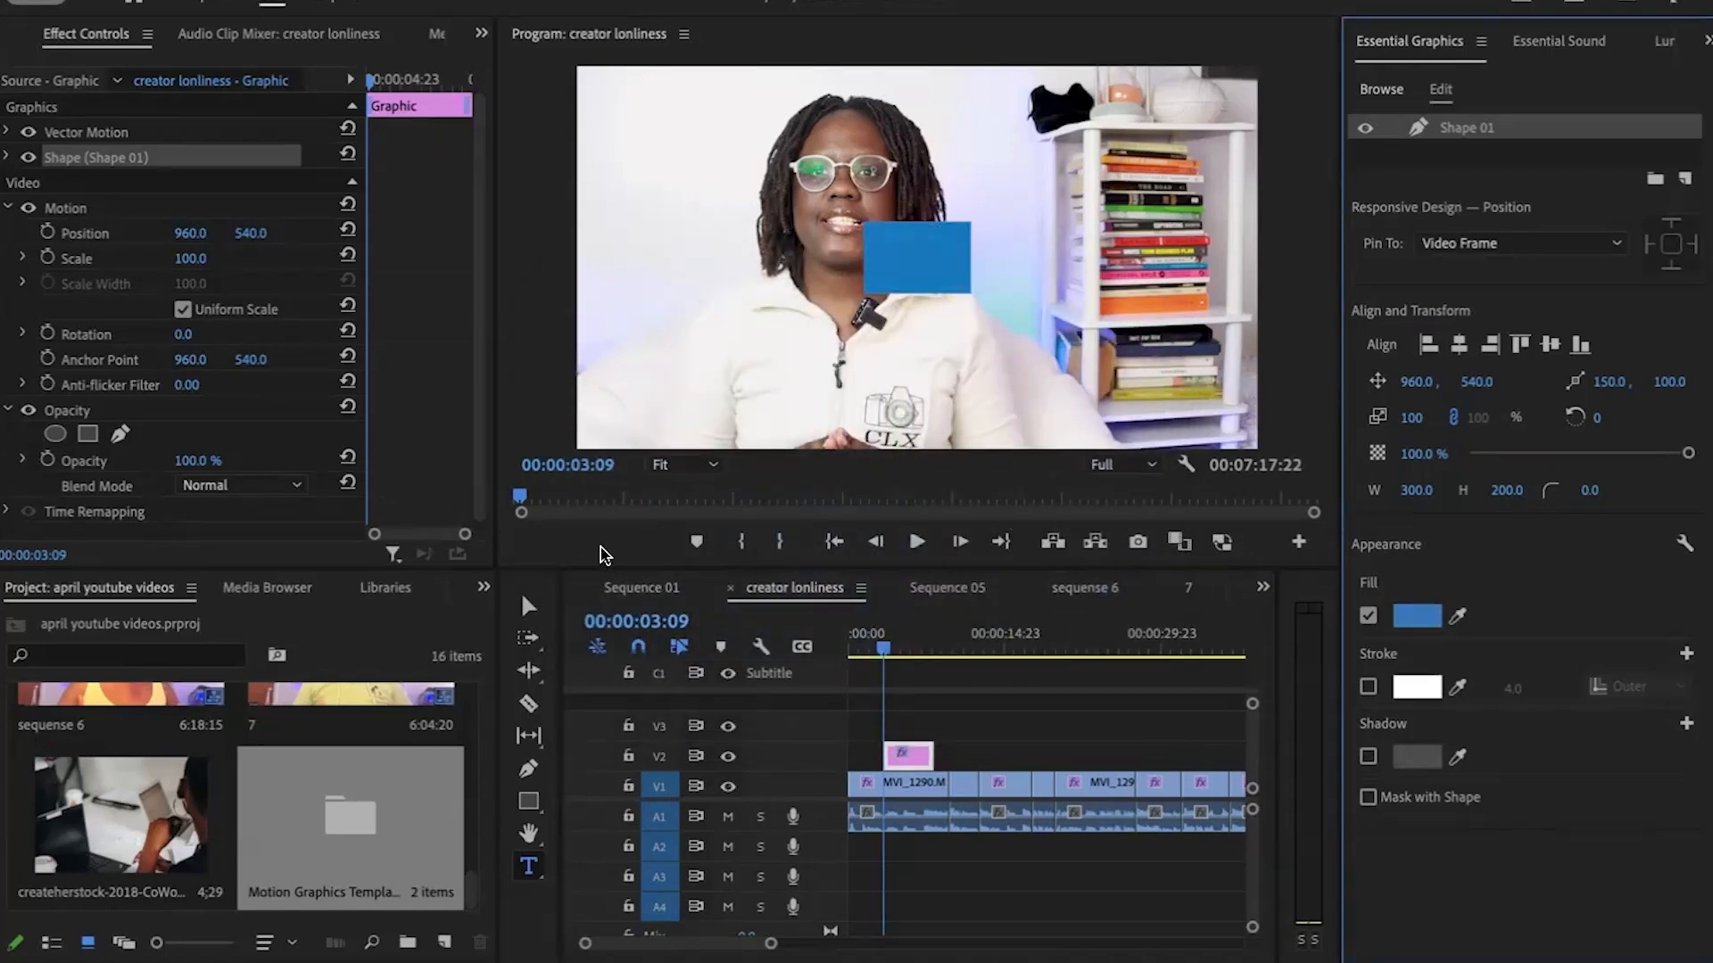
Step: Resize the rectangle into a thin 827 × 115 bar and move its clip to the start
{"action": "left_click", "coordinate": [531, 606]}
{"action": "left_click_drag", "start_coordinate": [918, 229], "coordinate": [887, 419]}
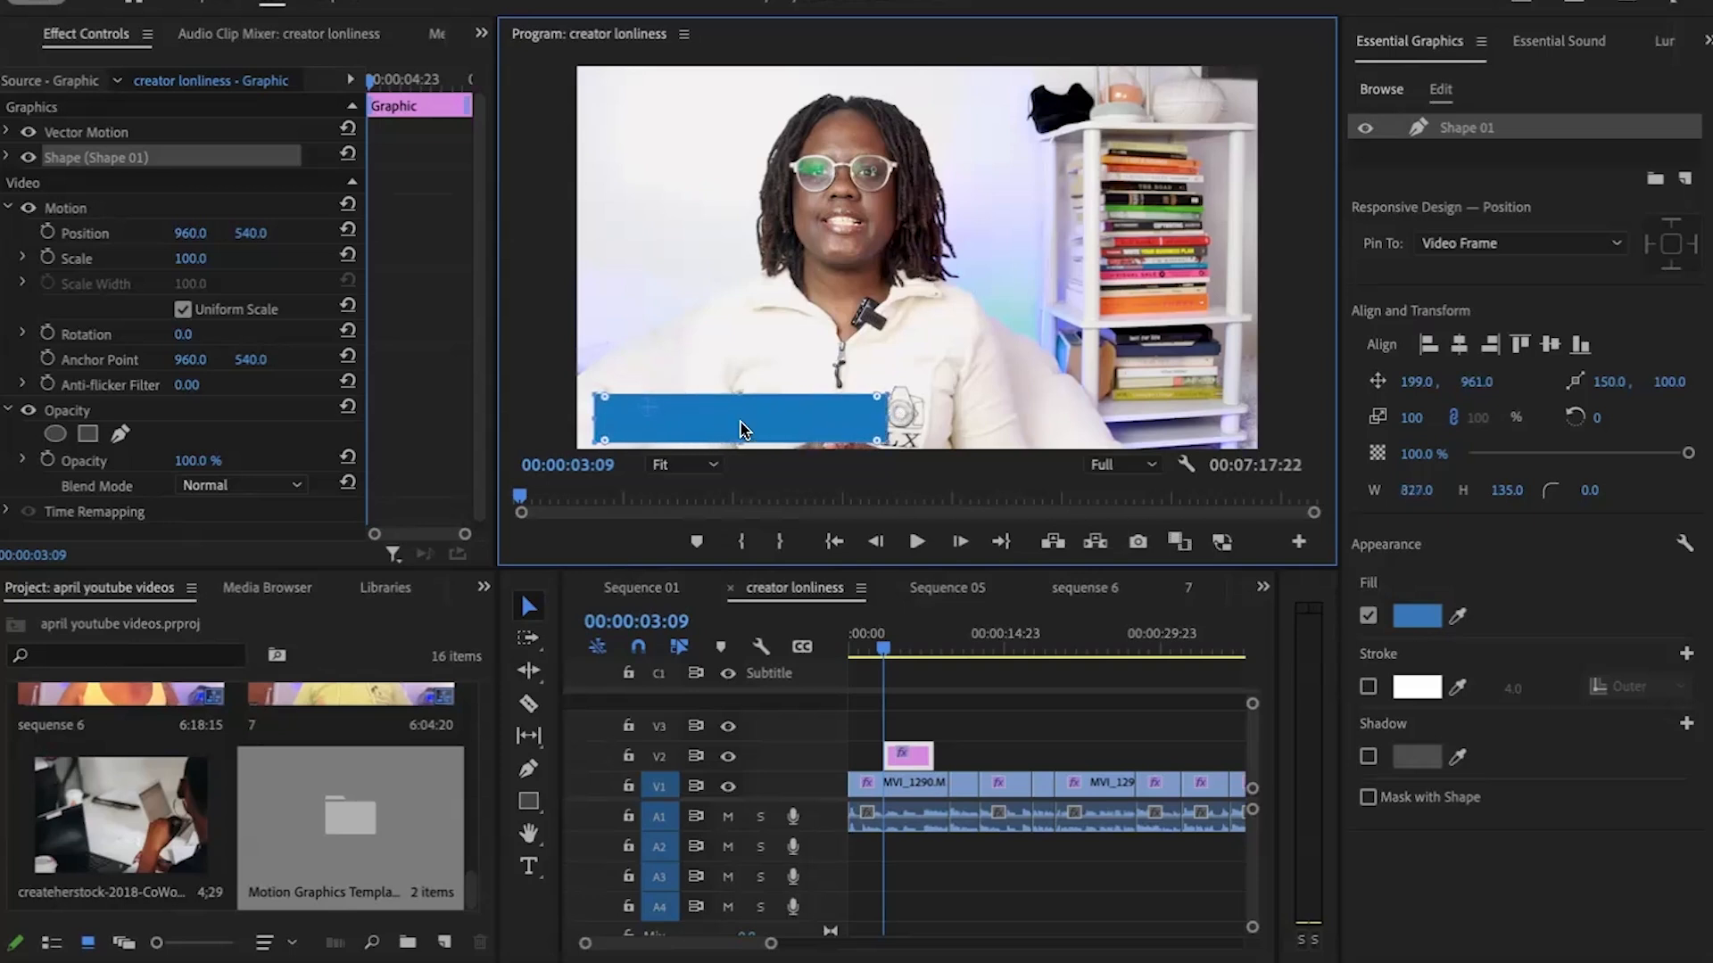
{"action": "left_click_drag", "start_coordinate": [737, 393], "coordinate": [737, 408]}
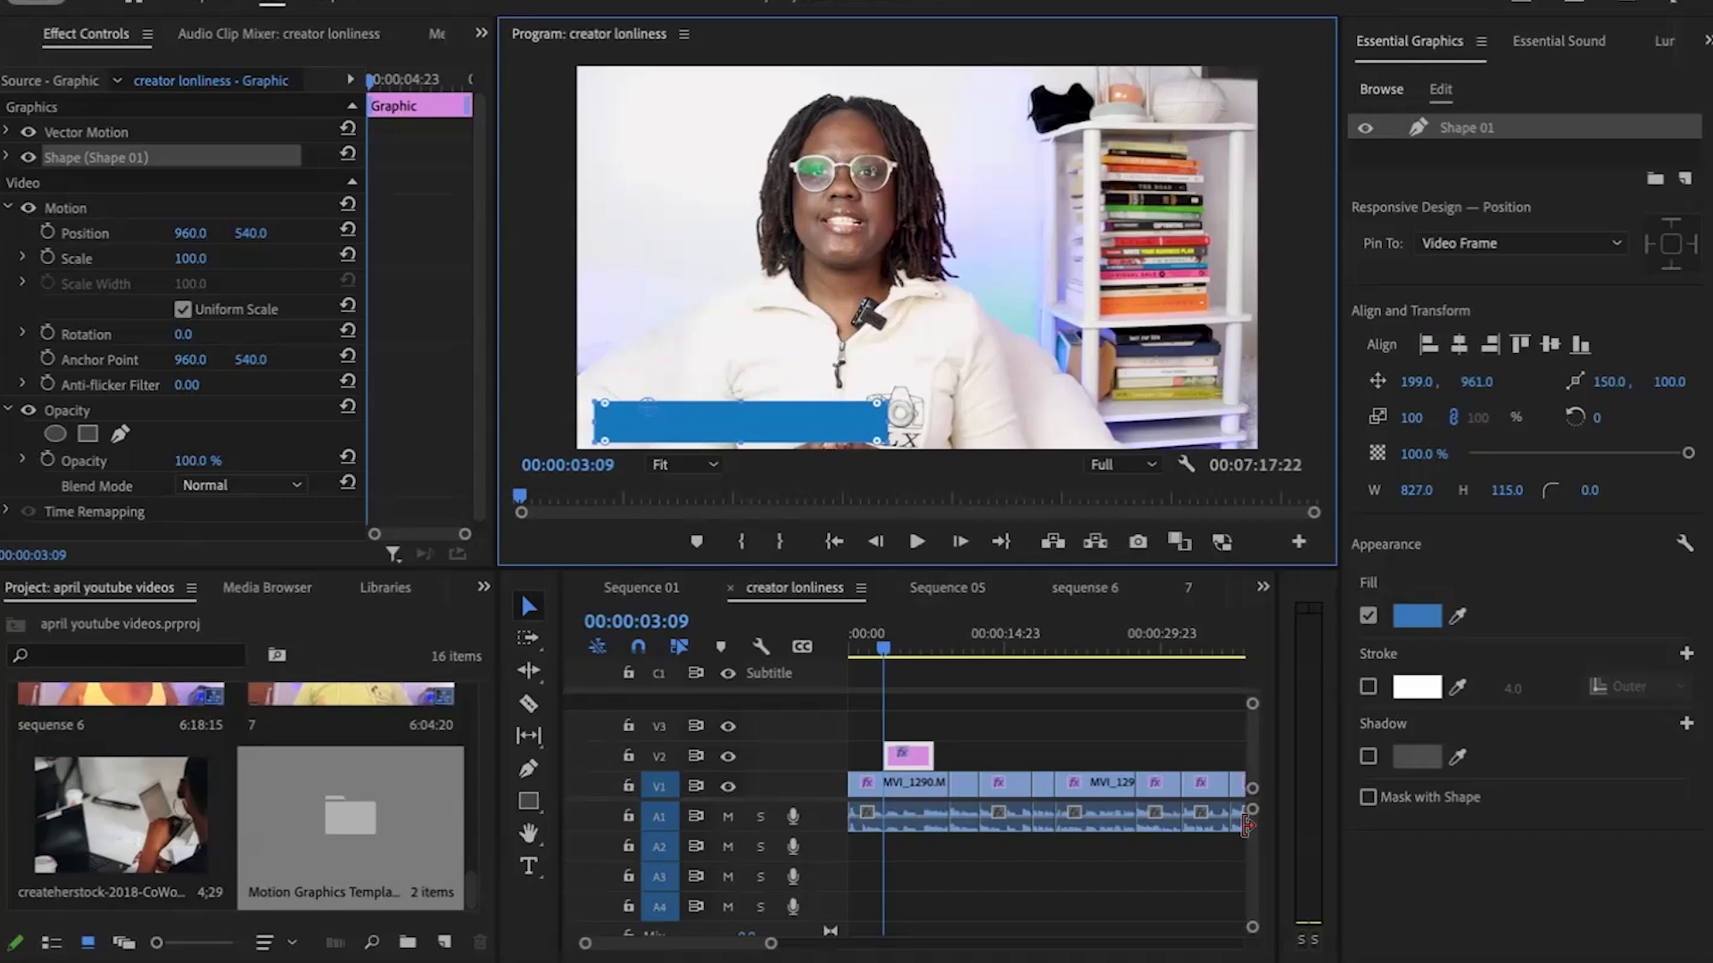
{"action": "left_click_drag", "start_coordinate": [899, 755], "coordinate": [858, 763]}
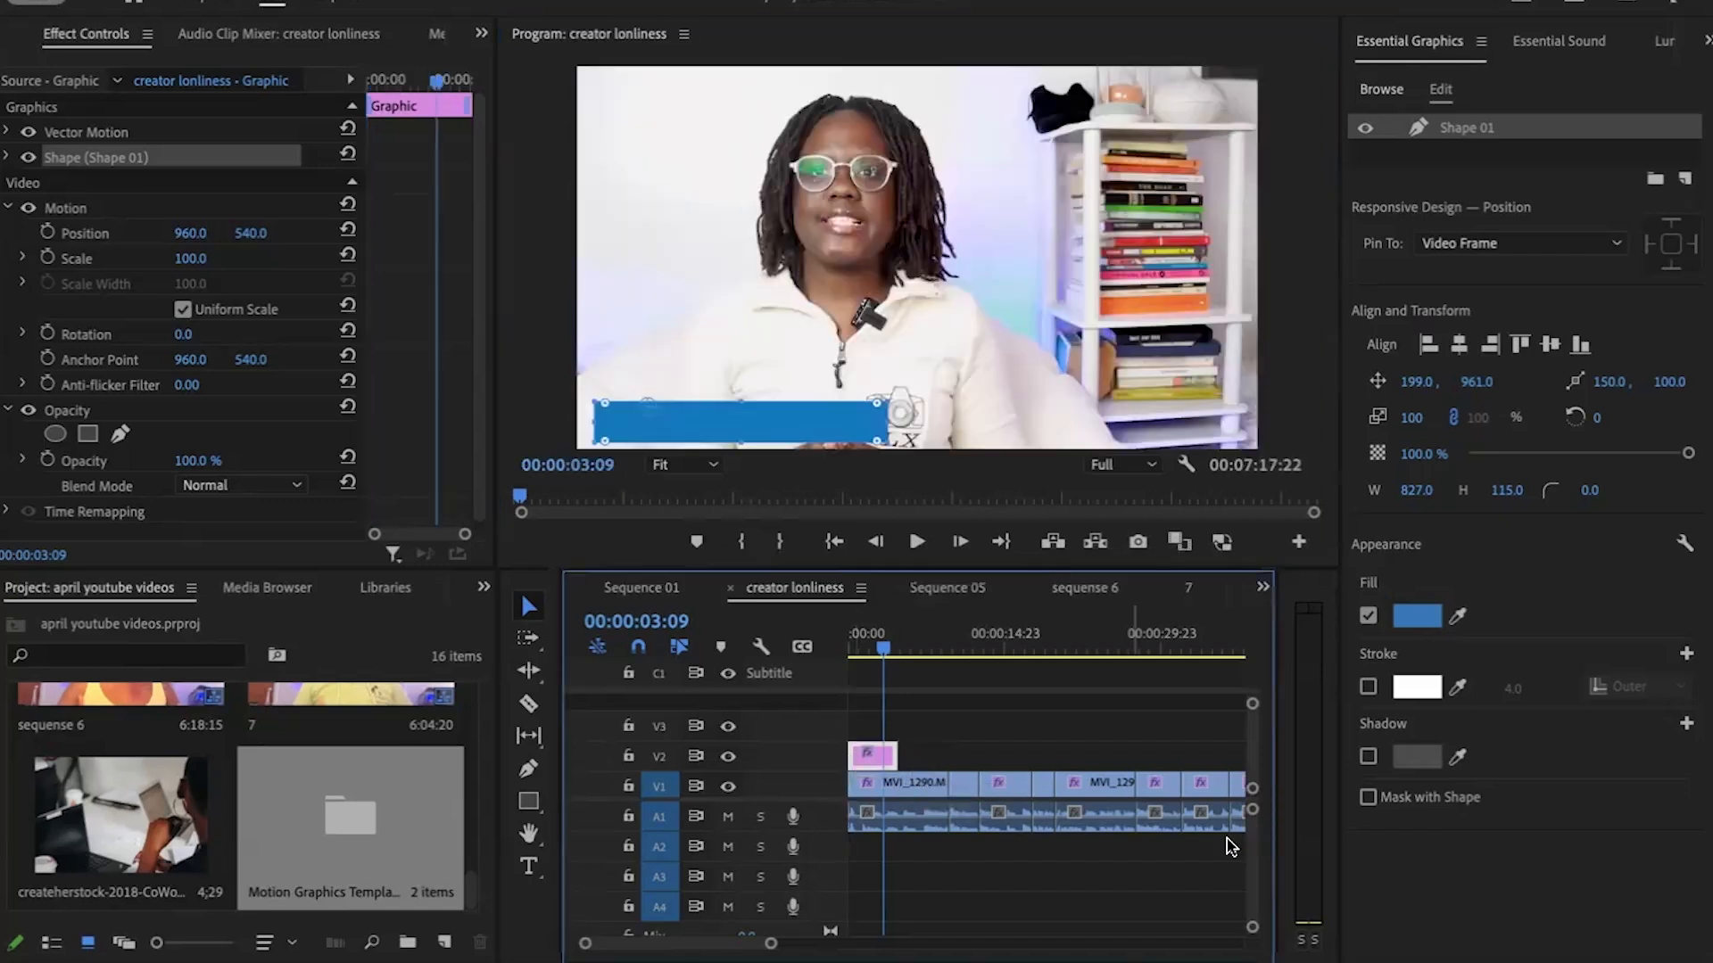
{"action": "left_click", "coordinate": [1468, 869]}
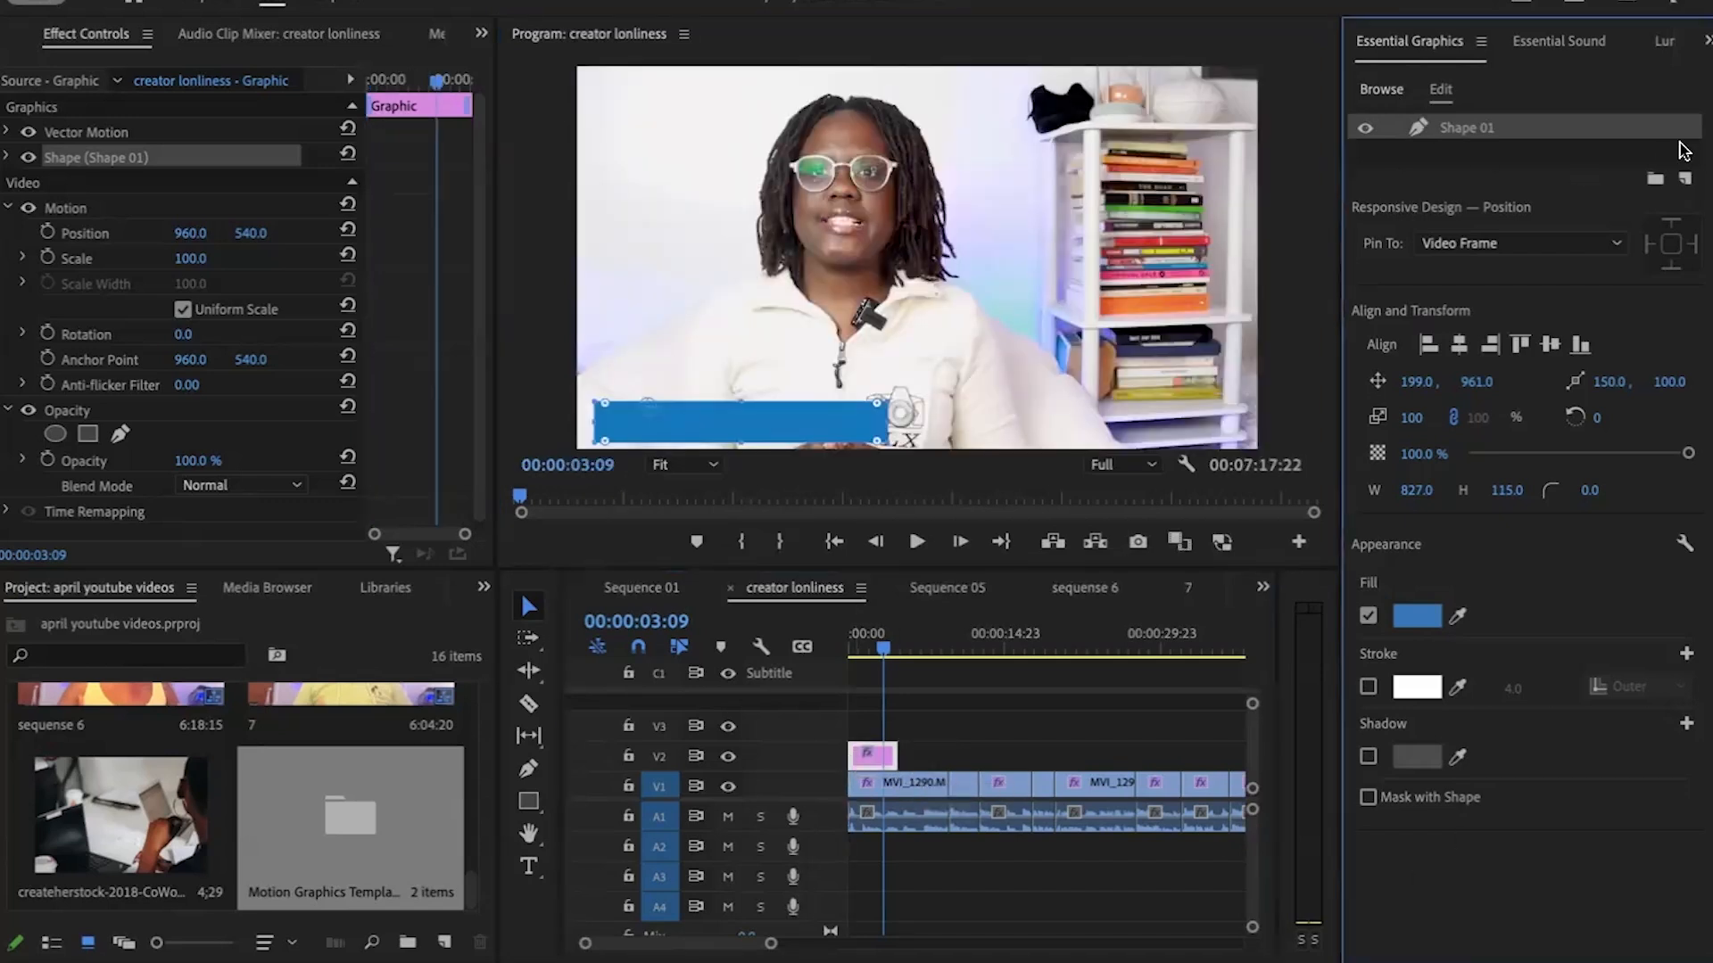
Step: Add a text layer, move it onto the blue bar, and replace its placeholder with the presenter's name
{"action": "left_click", "coordinate": [1687, 184]}
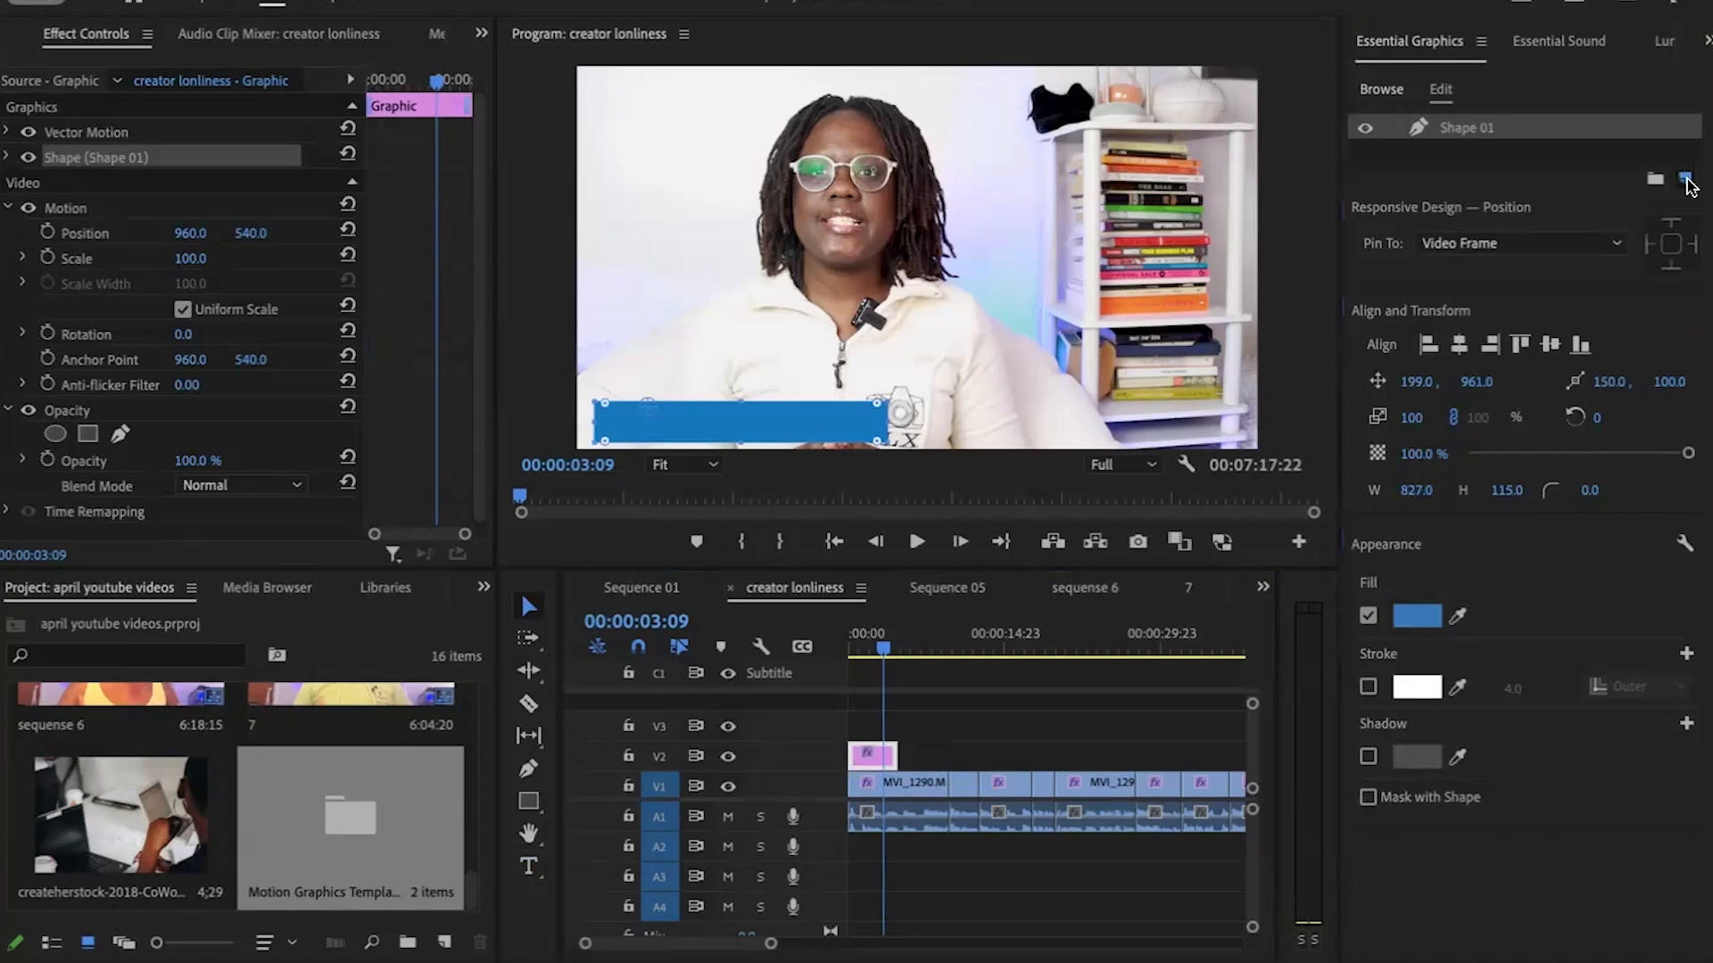
{"action": "left_click", "coordinate": [1635, 217]}
{"action": "left_click_drag", "start_coordinate": [1053, 252], "coordinate": [756, 422]}
{"action": "double_click", "coordinate": [756, 422]}
{"action": "key", "text": "ctrl+a"}
{"action": "key", "text": "BackSpace"}
{"action": "type", "text": "Cat"}
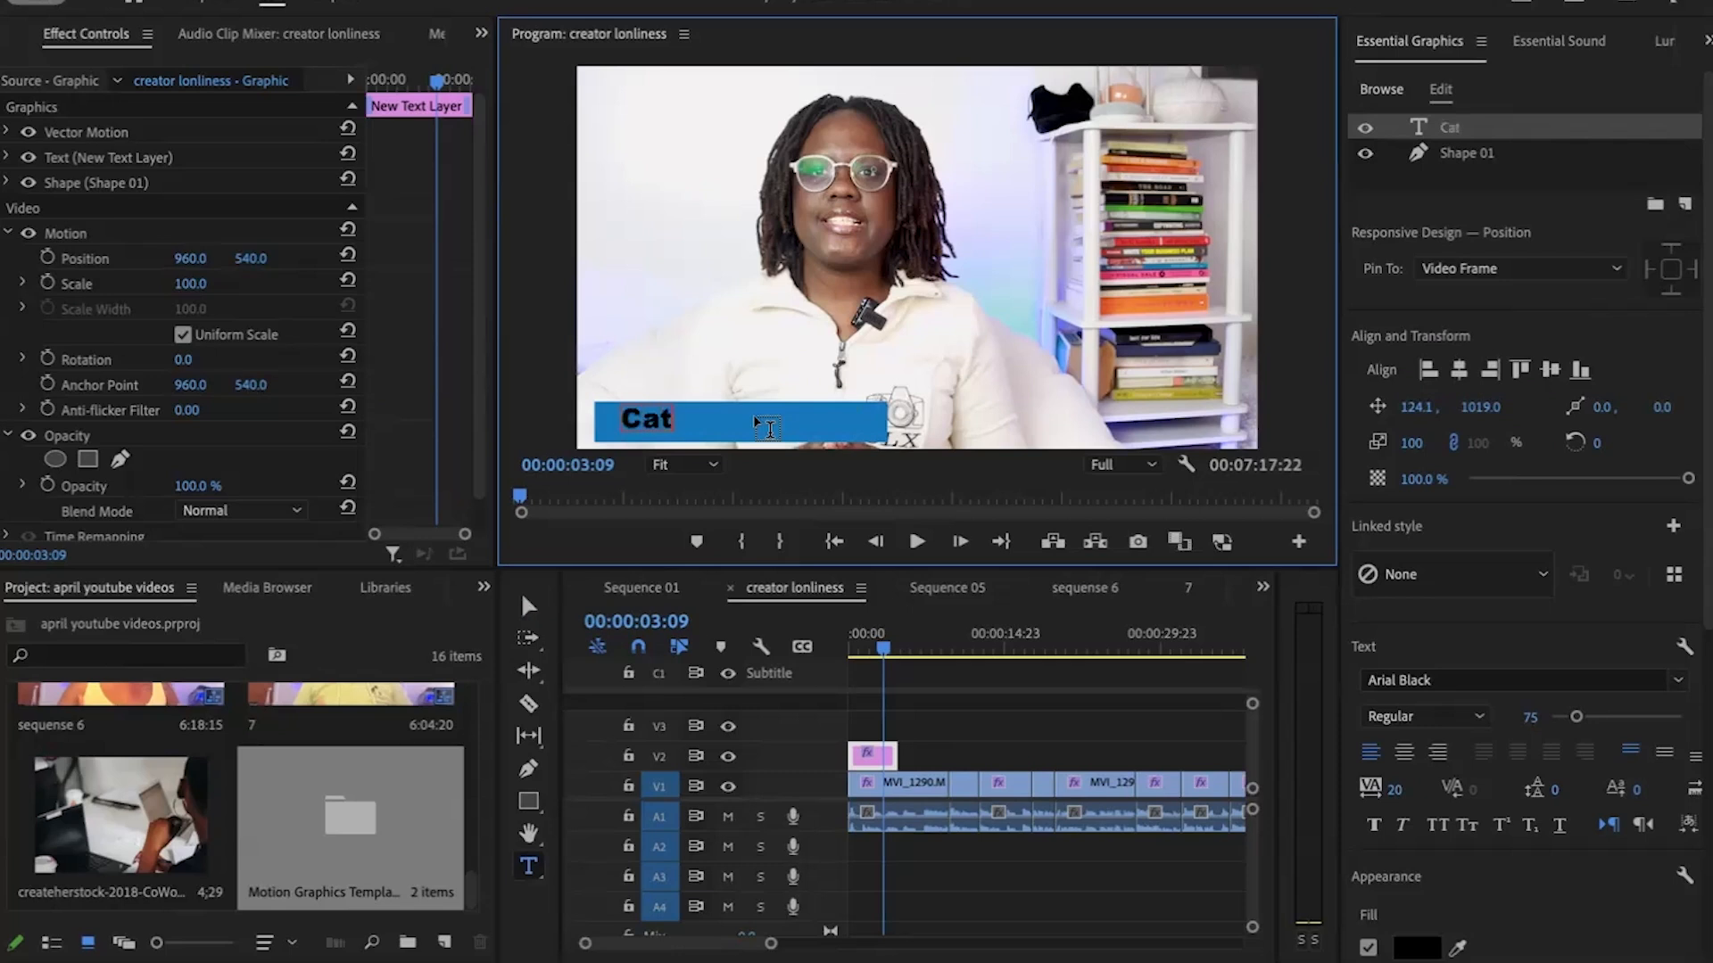
{"action": "type", "text": "ara lane"}
Step: Apply a Wipe transition to the start of the name graphic and preview the wipe-in
{"action": "left_click_drag", "start_coordinate": [884, 648], "coordinate": [824, 661]}
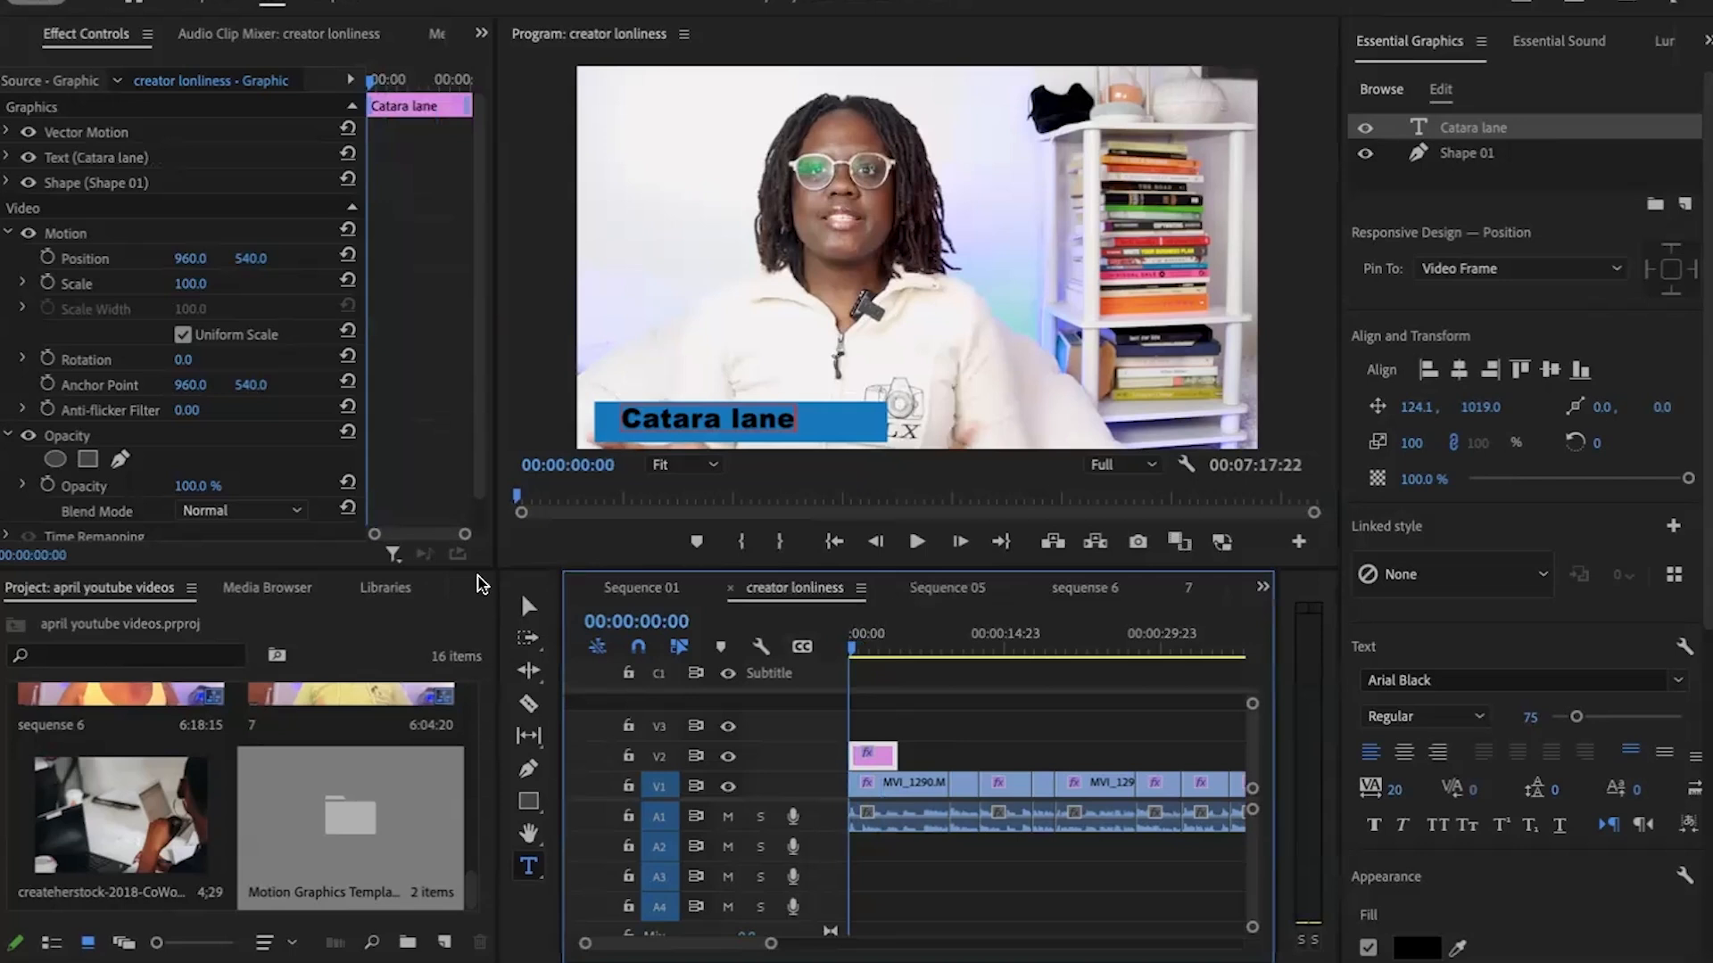
{"action": "key", "text": "shift+7"}
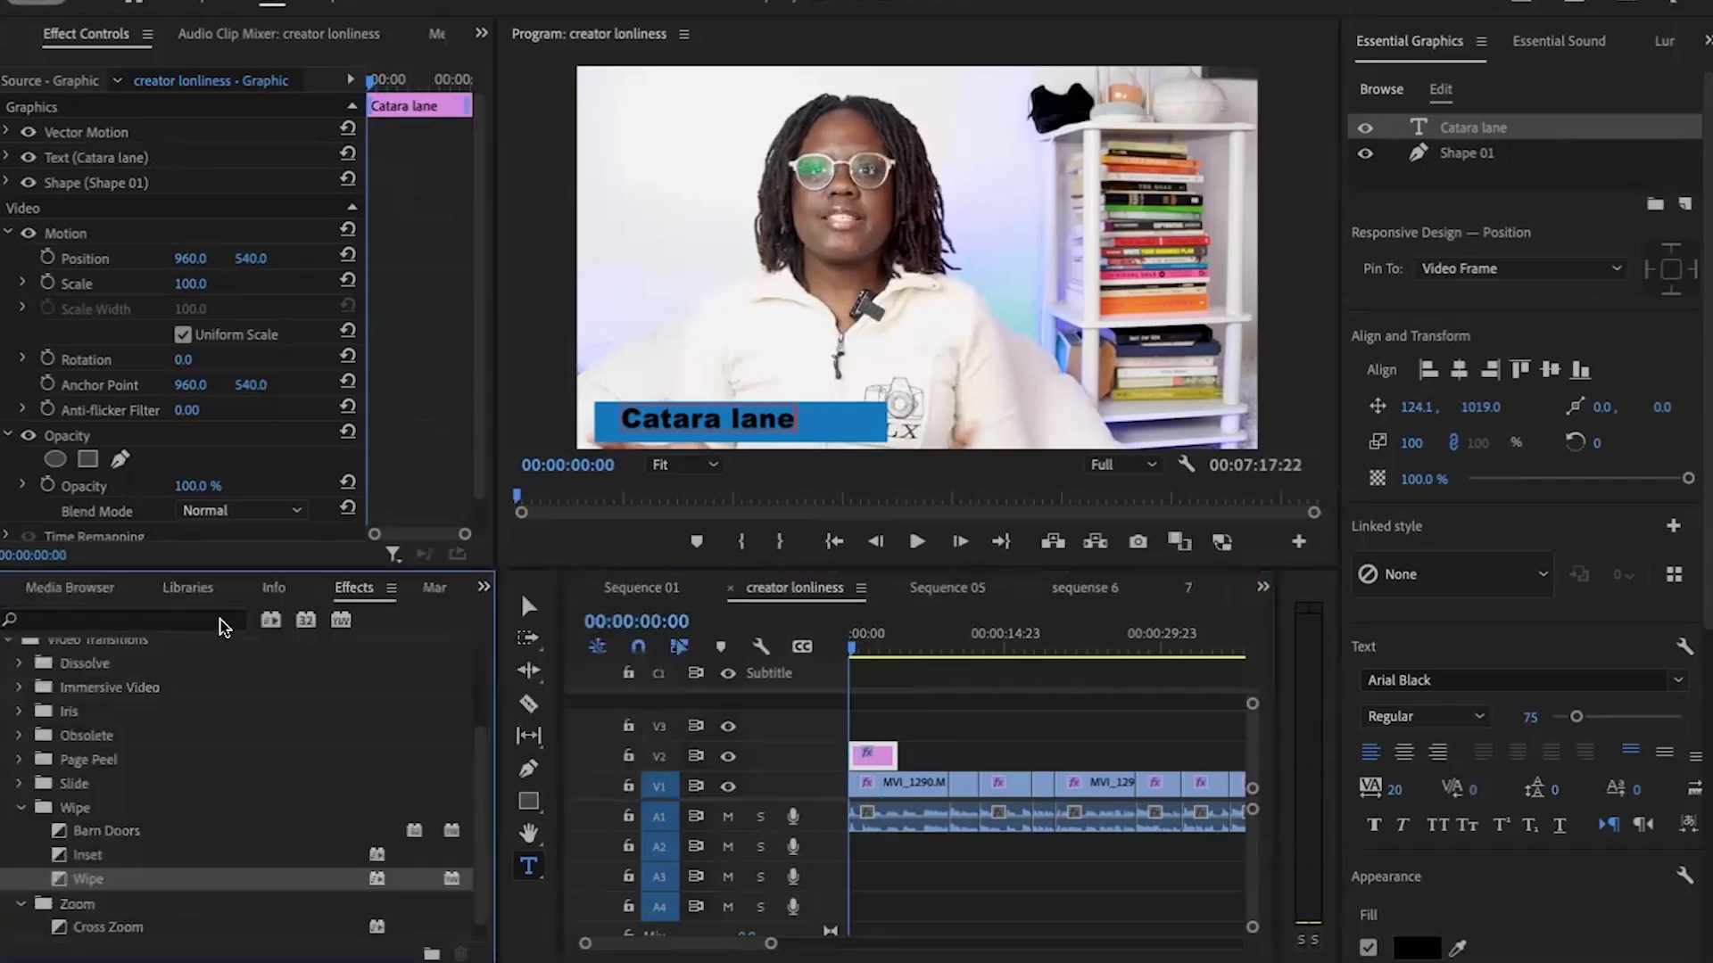
{"action": "left_click_drag", "start_coordinate": [92, 881], "coordinate": [859, 757]}
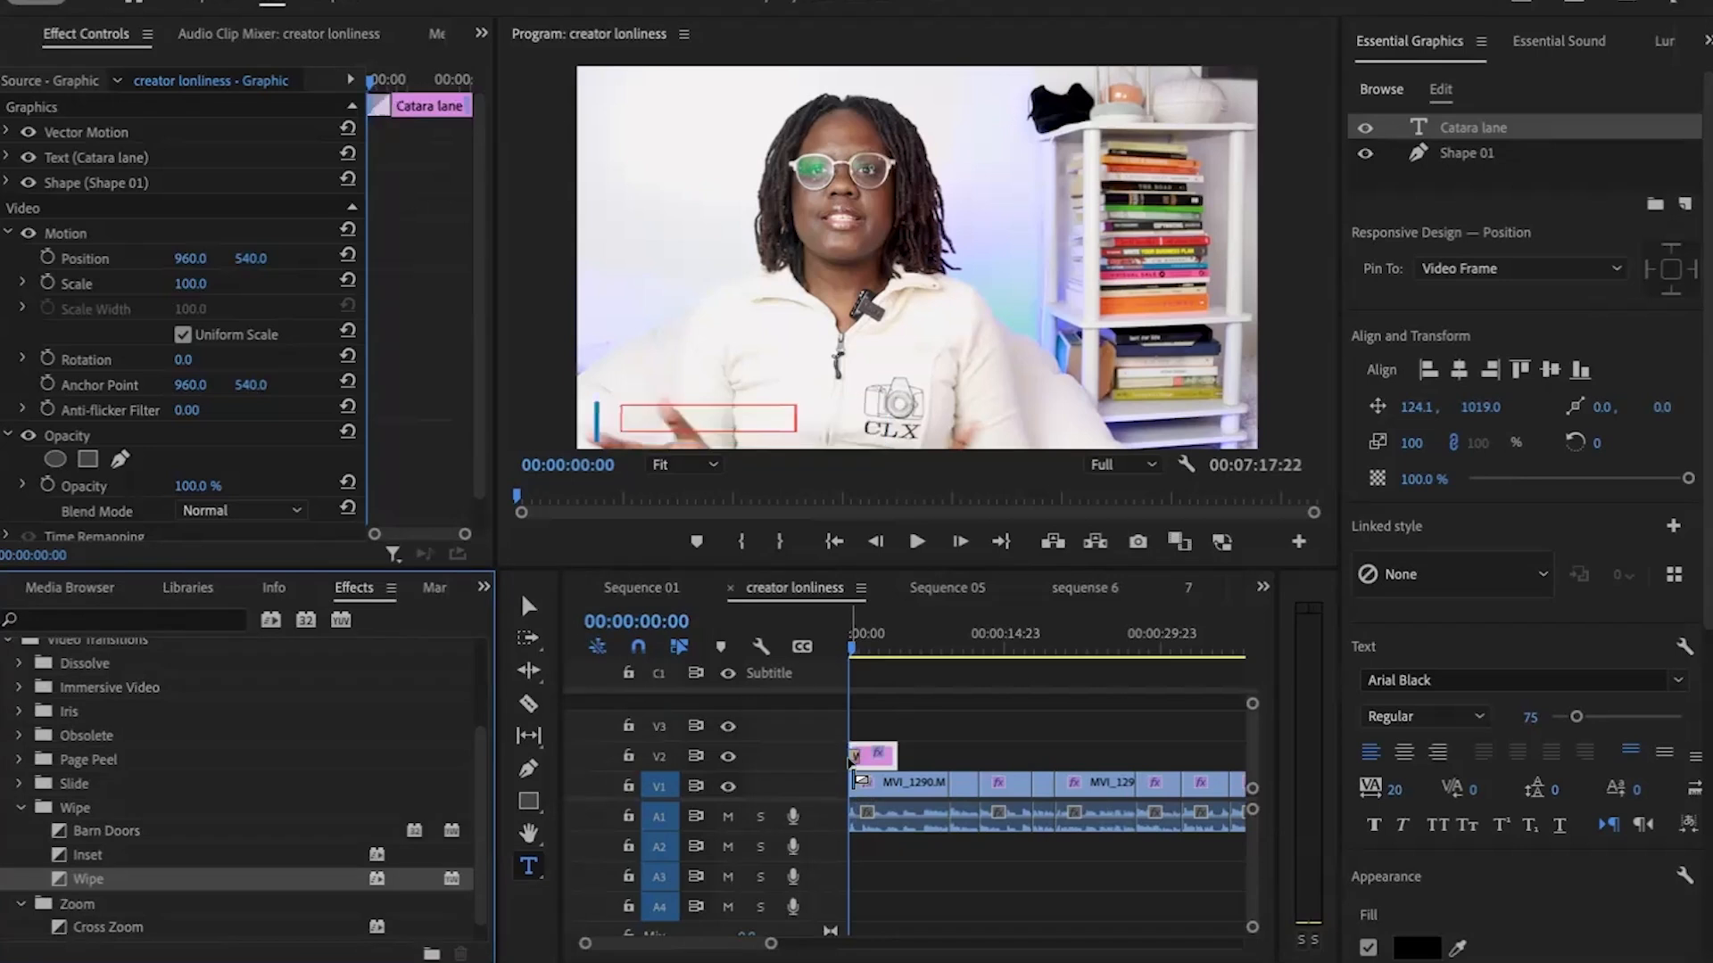
{"action": "left_click", "coordinate": [918, 543]}
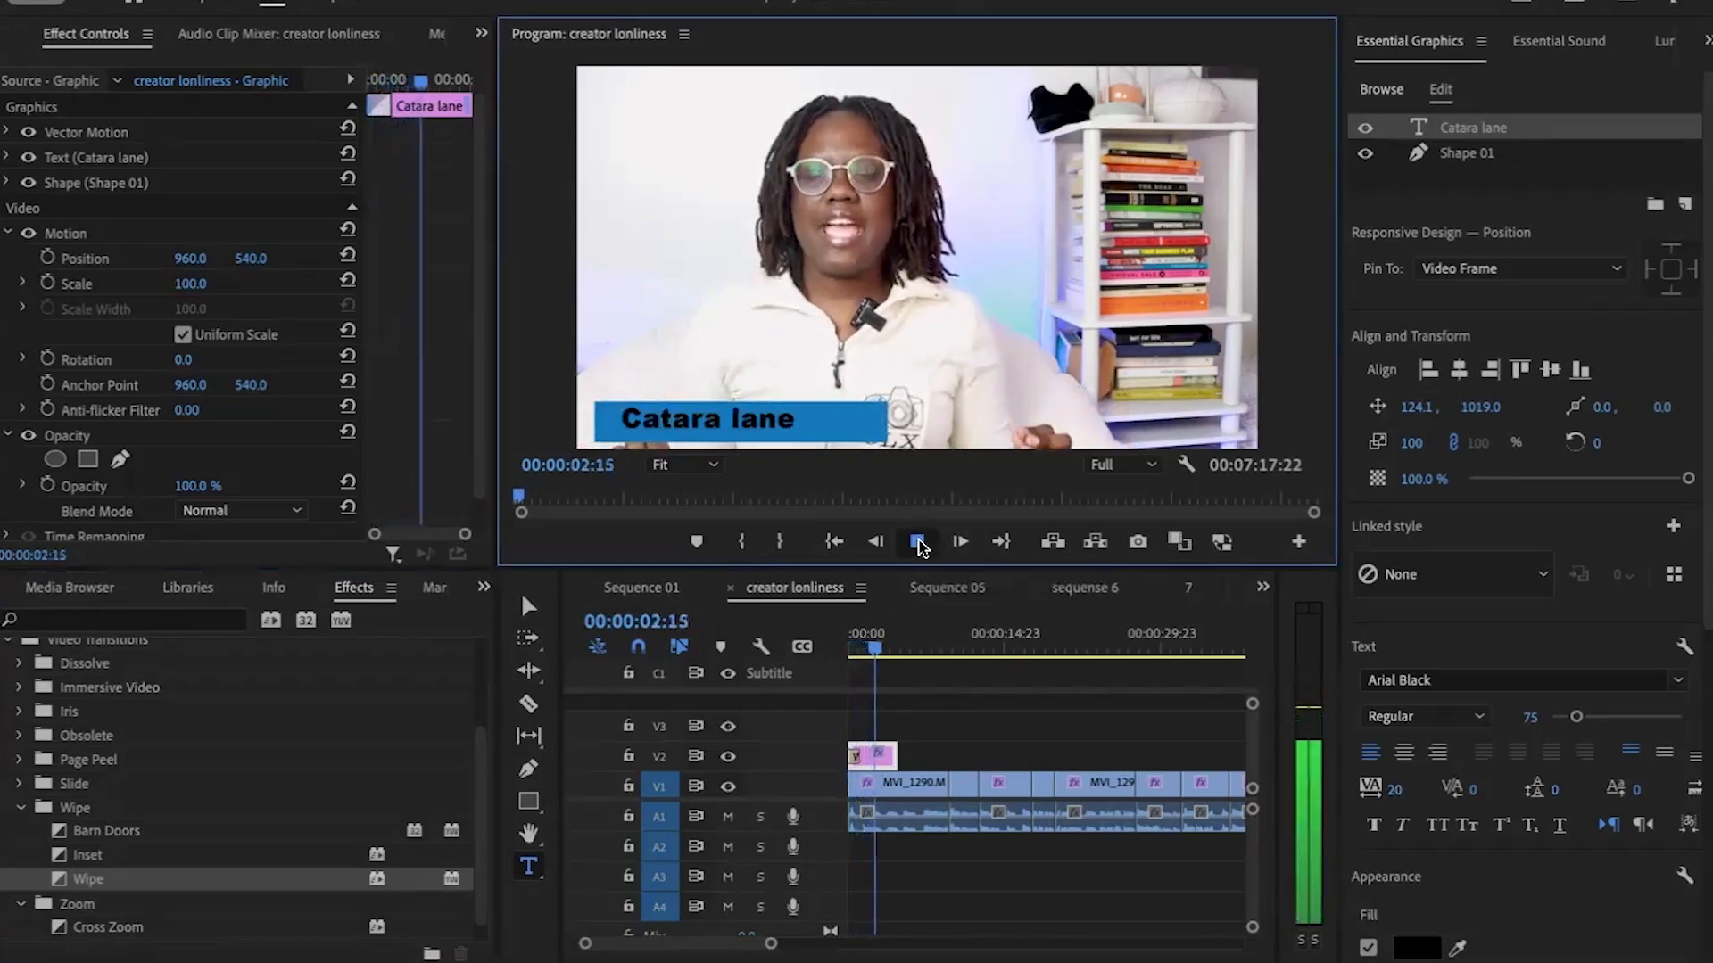
{"action": "left_click", "coordinate": [918, 544]}
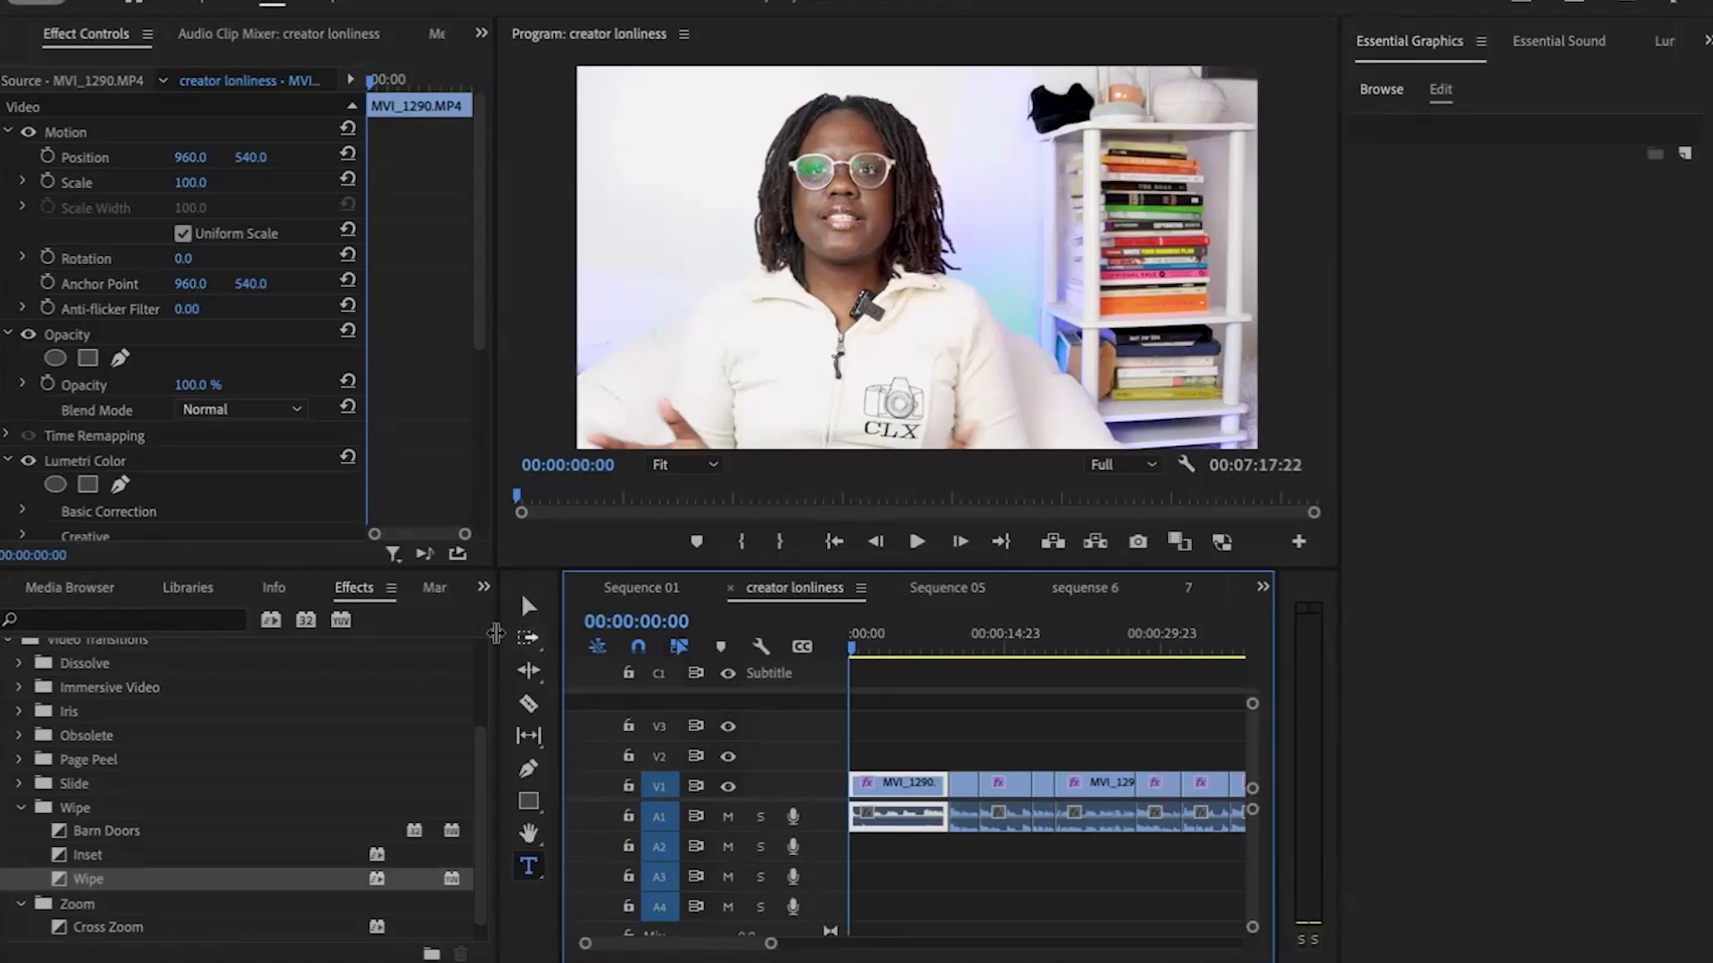
Step: Create a pure black 1920×1080 colour matte keeping the name Color Matte
{"action": "key", "text": "shift+1"}
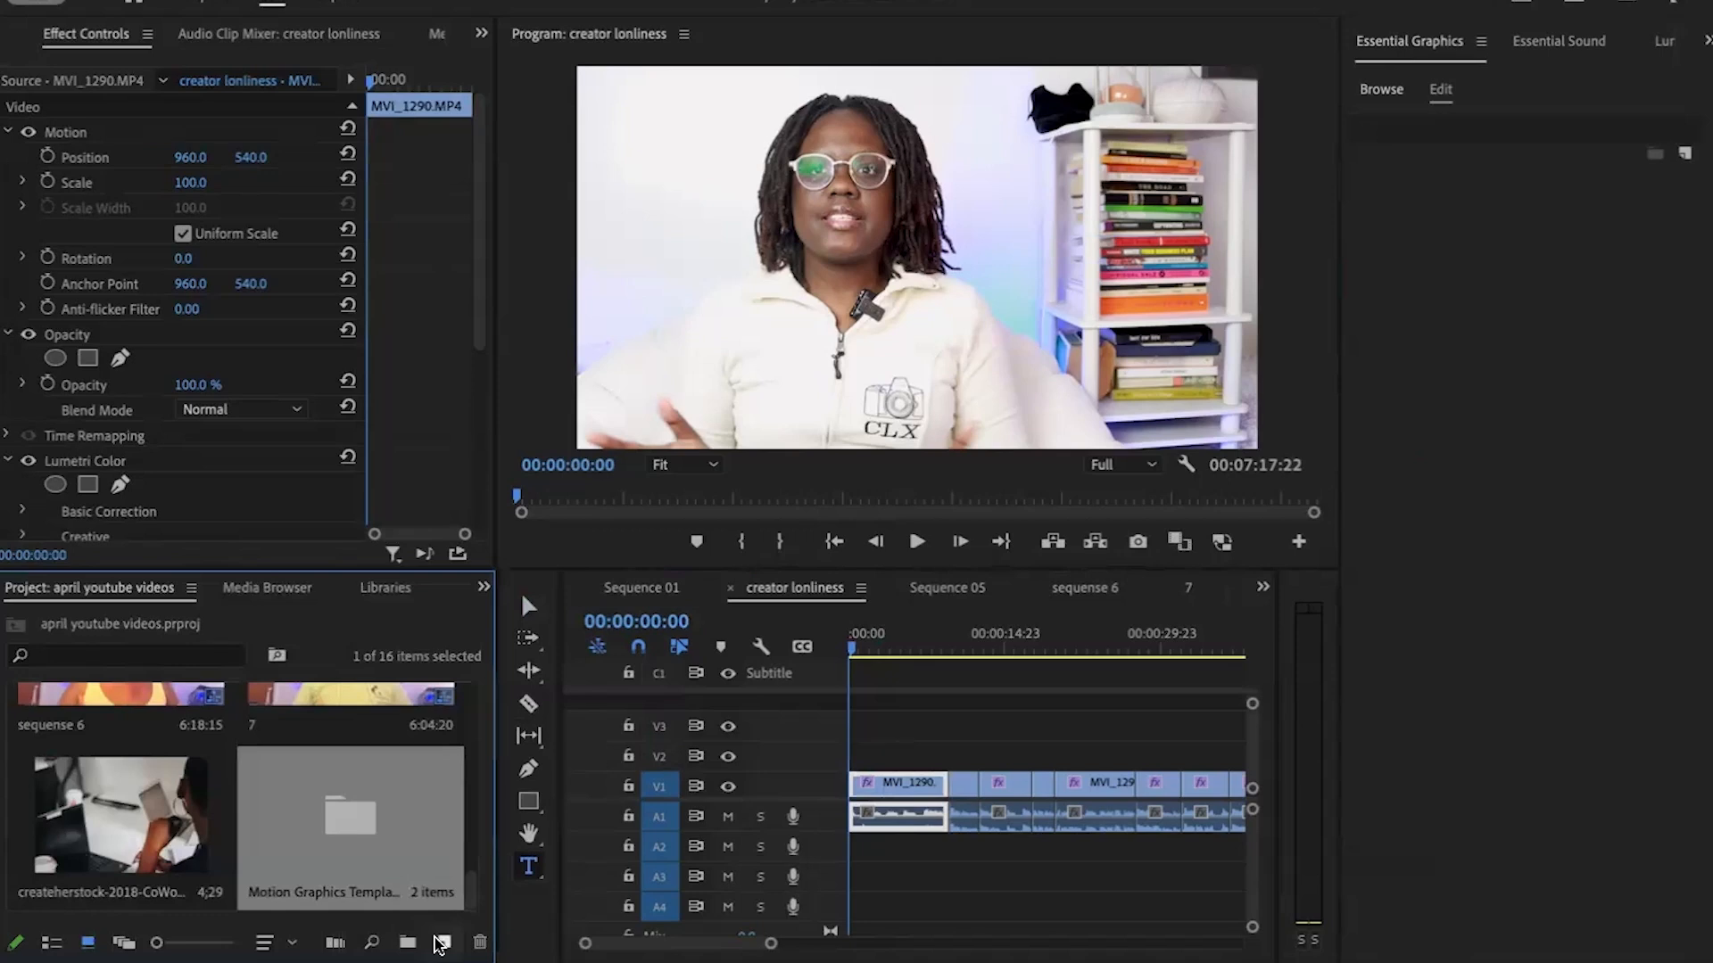
{"action": "left_click", "coordinate": [442, 943]}
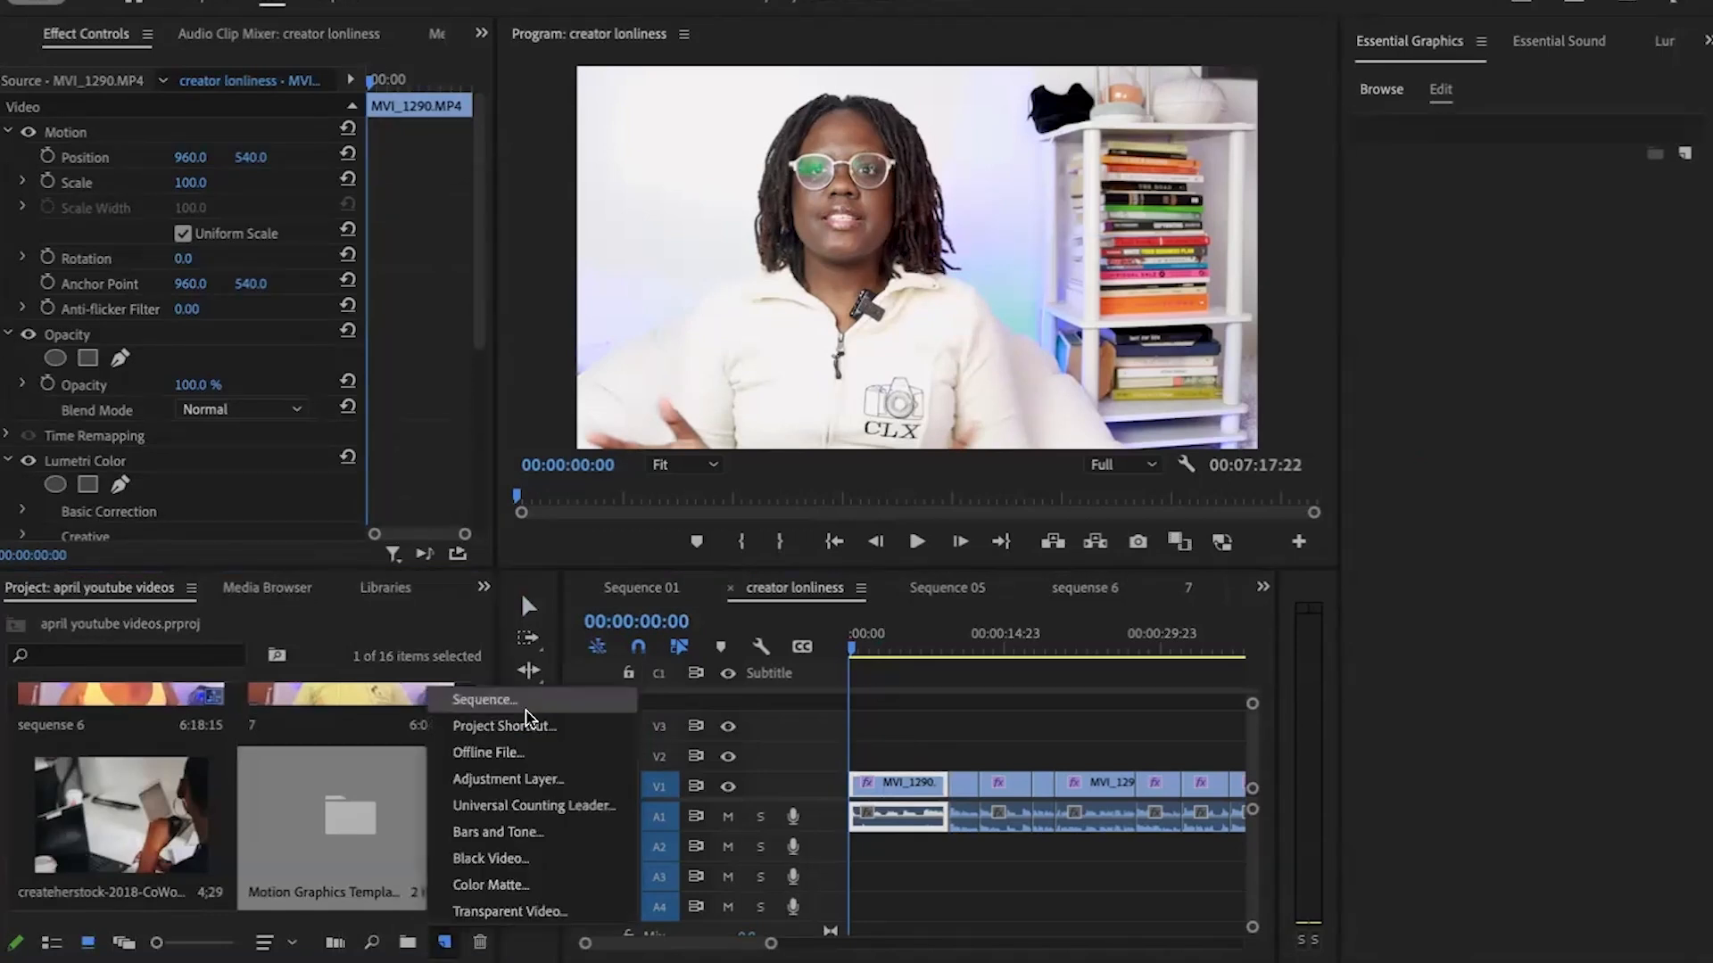
{"action": "left_click", "coordinate": [492, 883]}
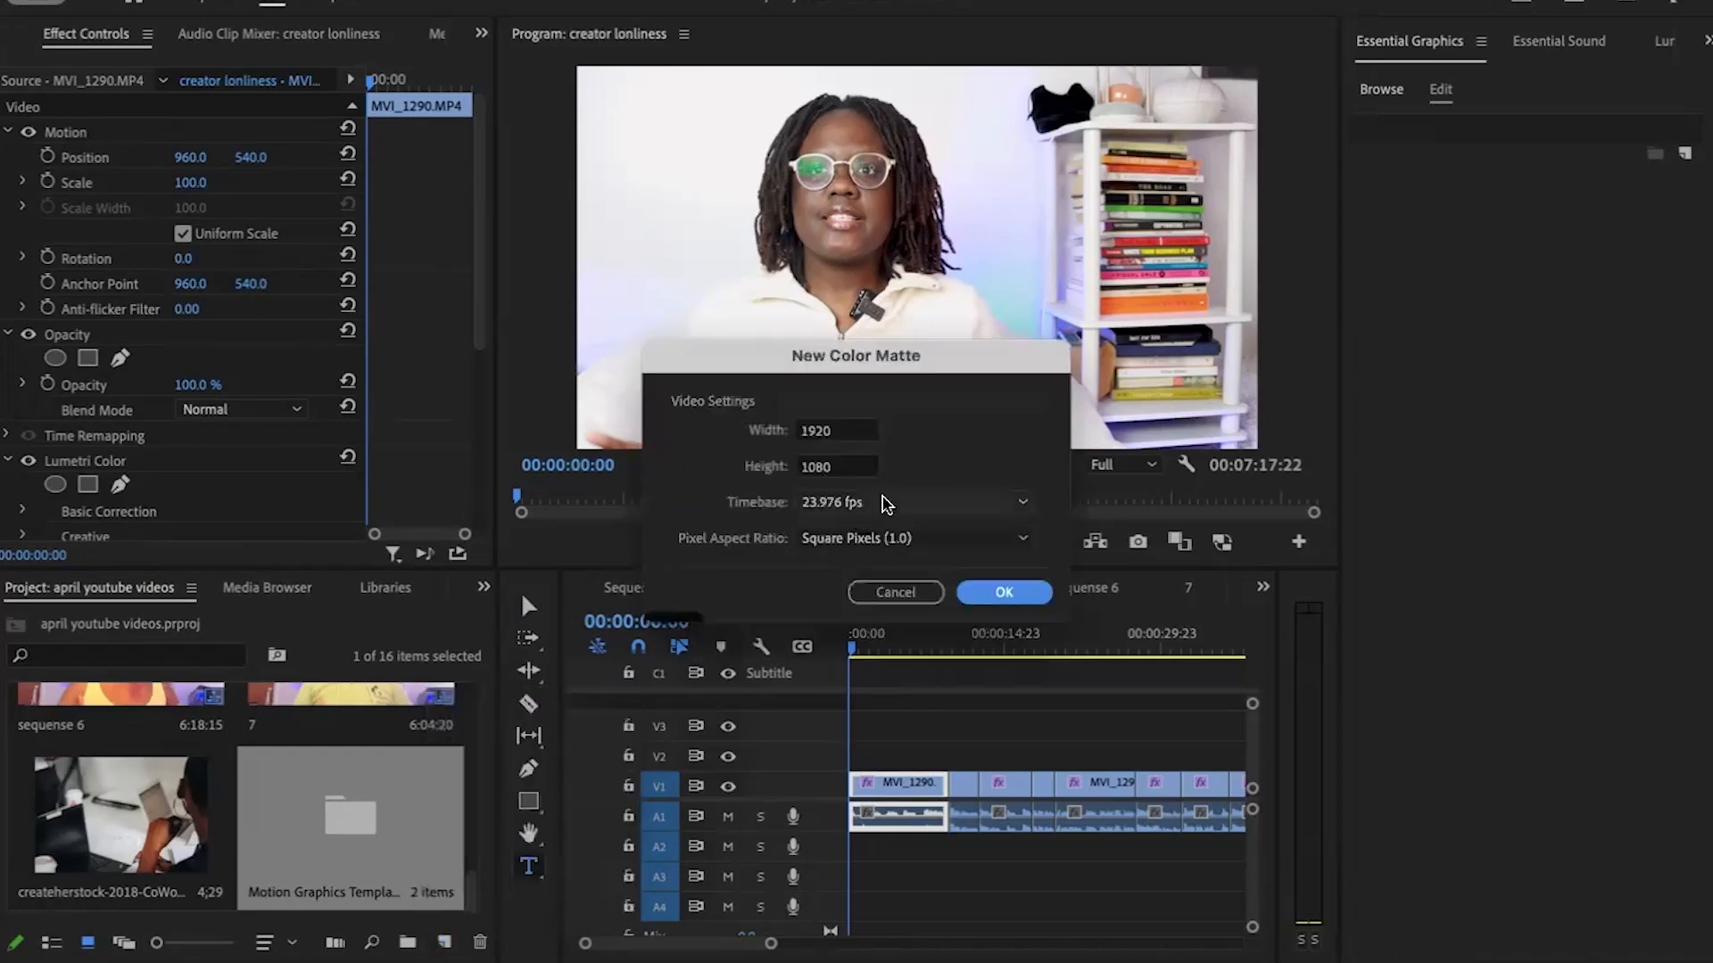
{"action": "left_click", "coordinate": [976, 596]}
{"action": "left_click", "coordinate": [688, 550]}
{"action": "left_click", "coordinate": [751, 395]}
{"action": "mouse_move", "coordinate": [751, 395]}
{"action": "left_mouse_down"}
{"action": "mouse_move", "coordinate": [457, 661]}
{"action": "mouse_move", "coordinate": [578, 417]}
{"action": "mouse_move", "coordinate": [567, 332]}
{"action": "left_mouse_up"}
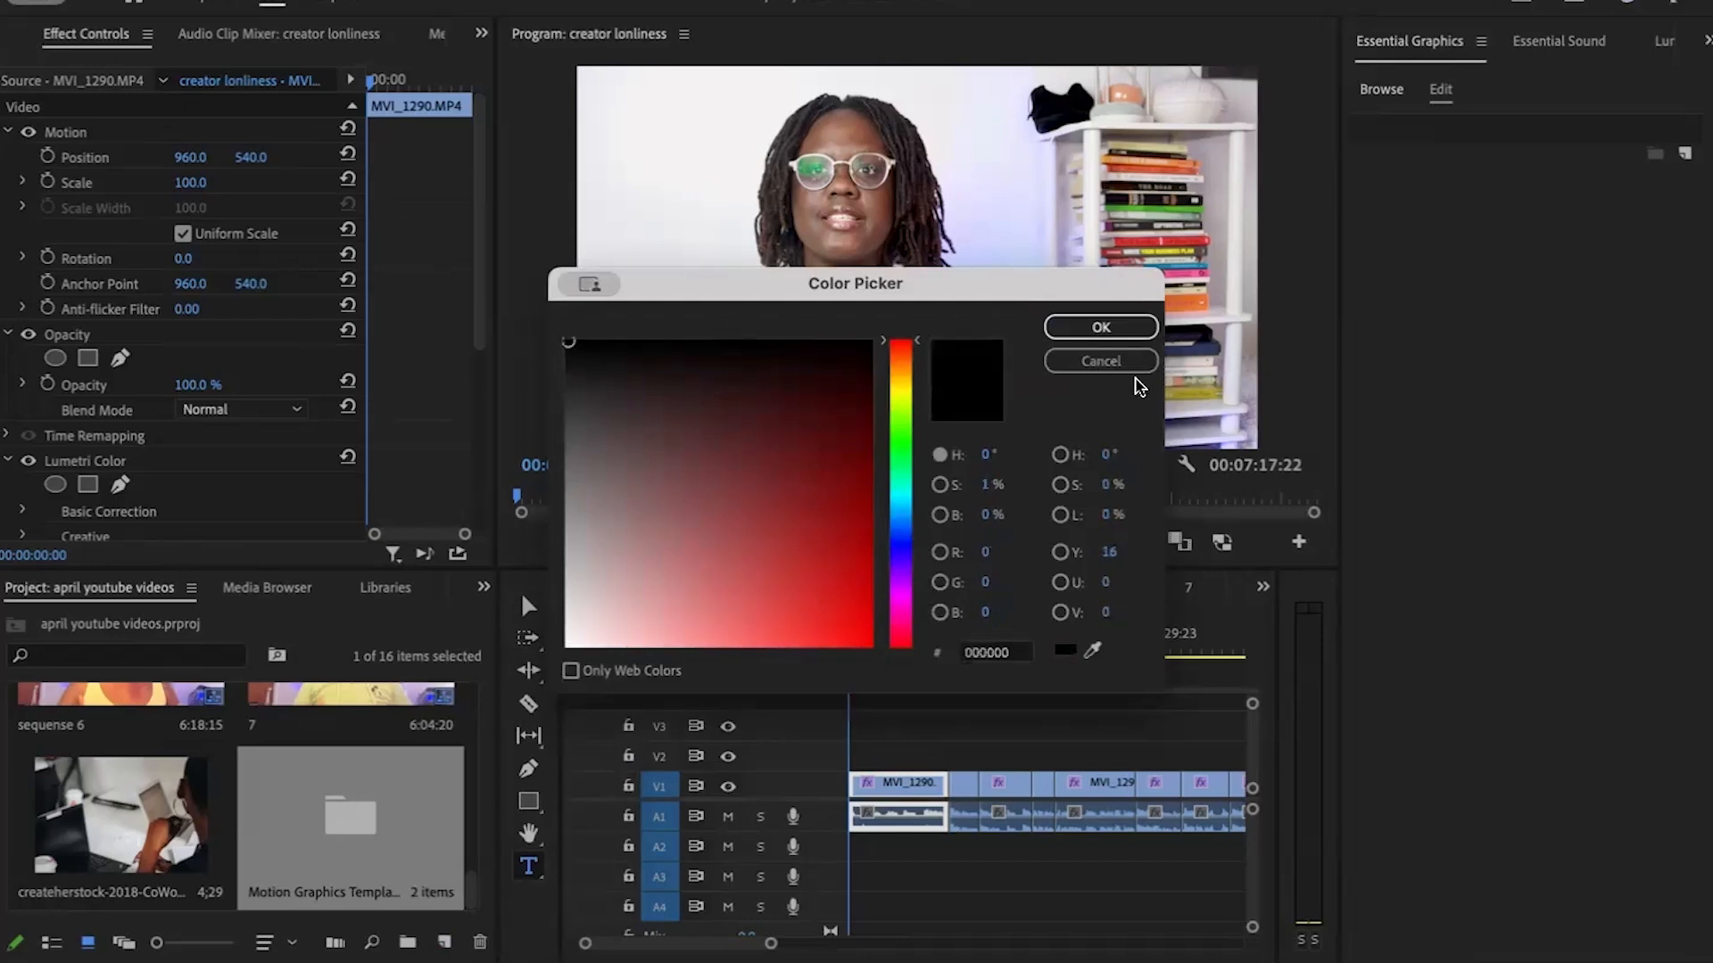
{"action": "left_click", "coordinate": [1099, 325]}
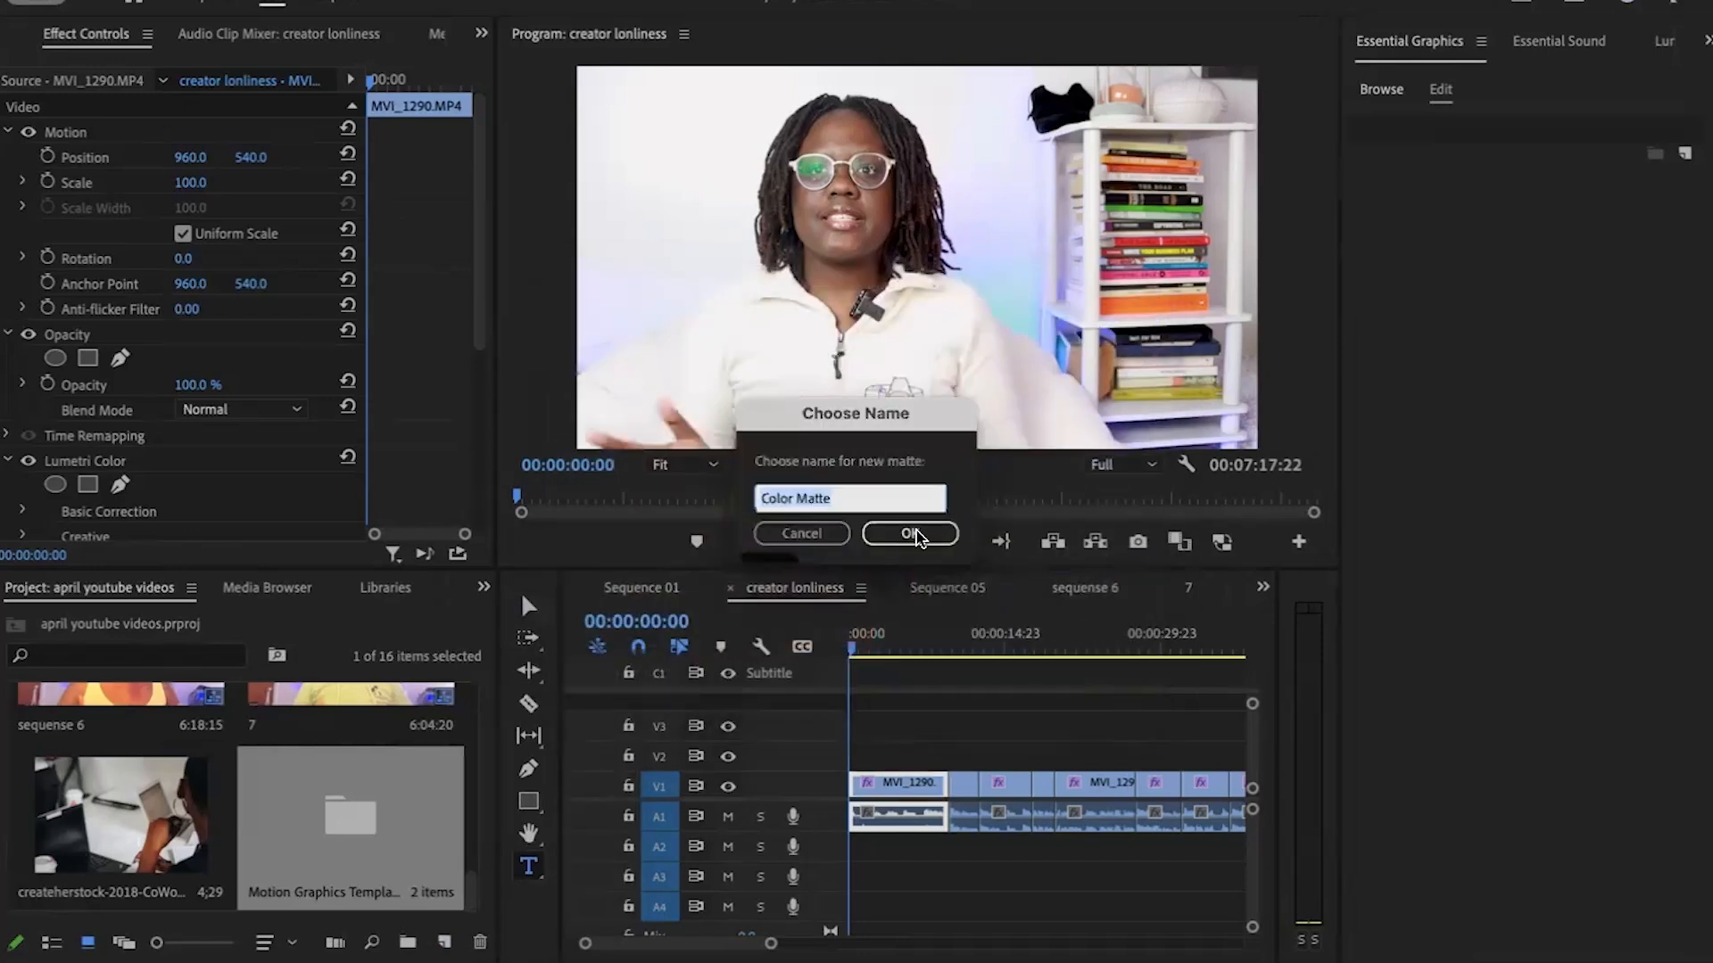
{"action": "left_click", "coordinate": [917, 535]}
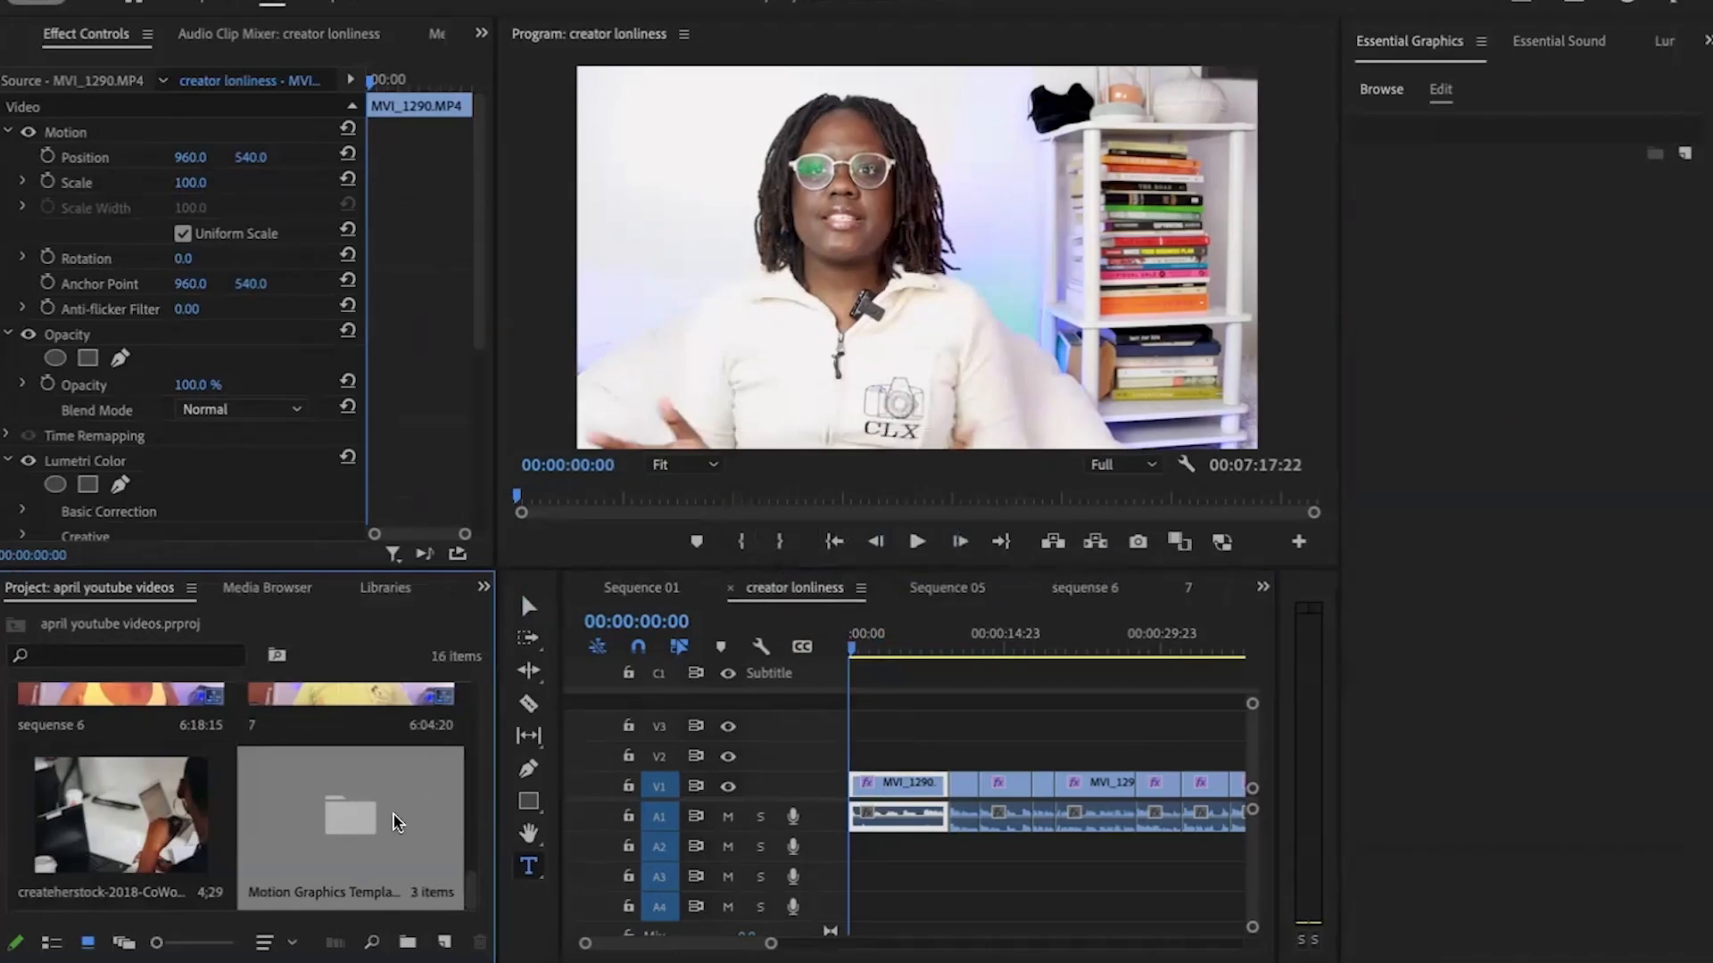
Step: Open the Motion Graphics Template Media bin holding the new matte
{"action": "scroll", "coordinate": [357, 881], "scroll_direction": "up", "scroll_amount": 5}
{"action": "scroll", "coordinate": [357, 880], "scroll_direction": "down", "scroll_amount": 5}
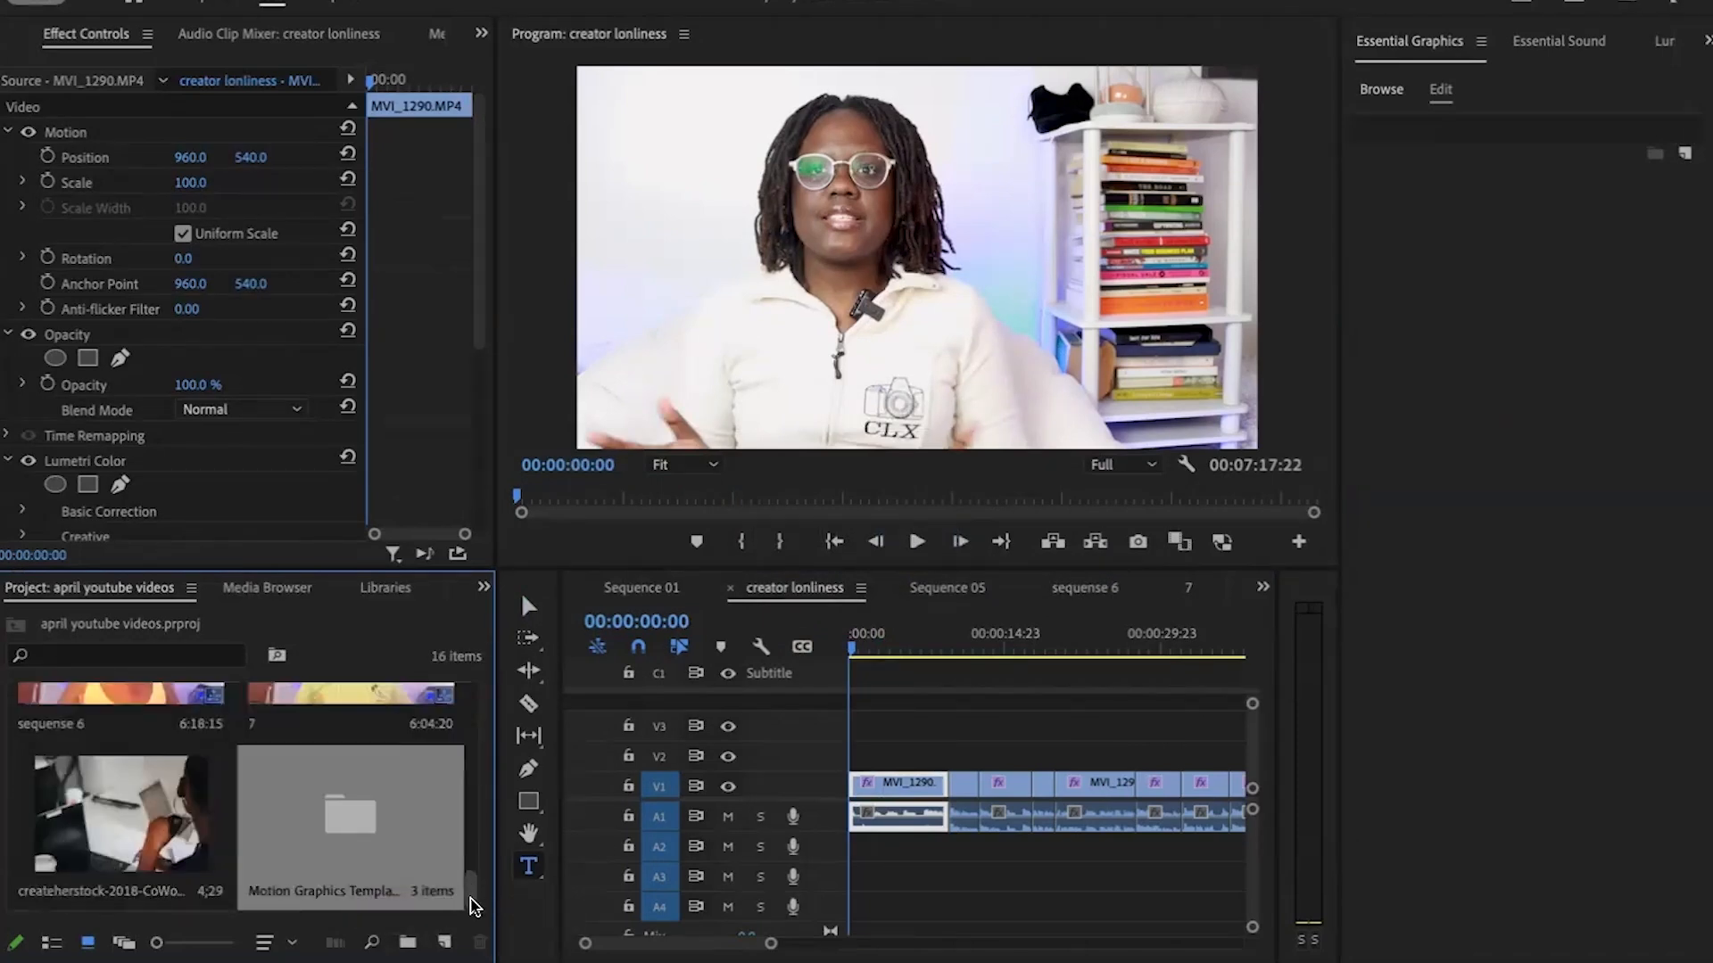
{"action": "double_click", "coordinate": [380, 837]}
{"action": "scroll", "coordinate": [308, 870], "scroll_direction": "down", "scroll_amount": 2}
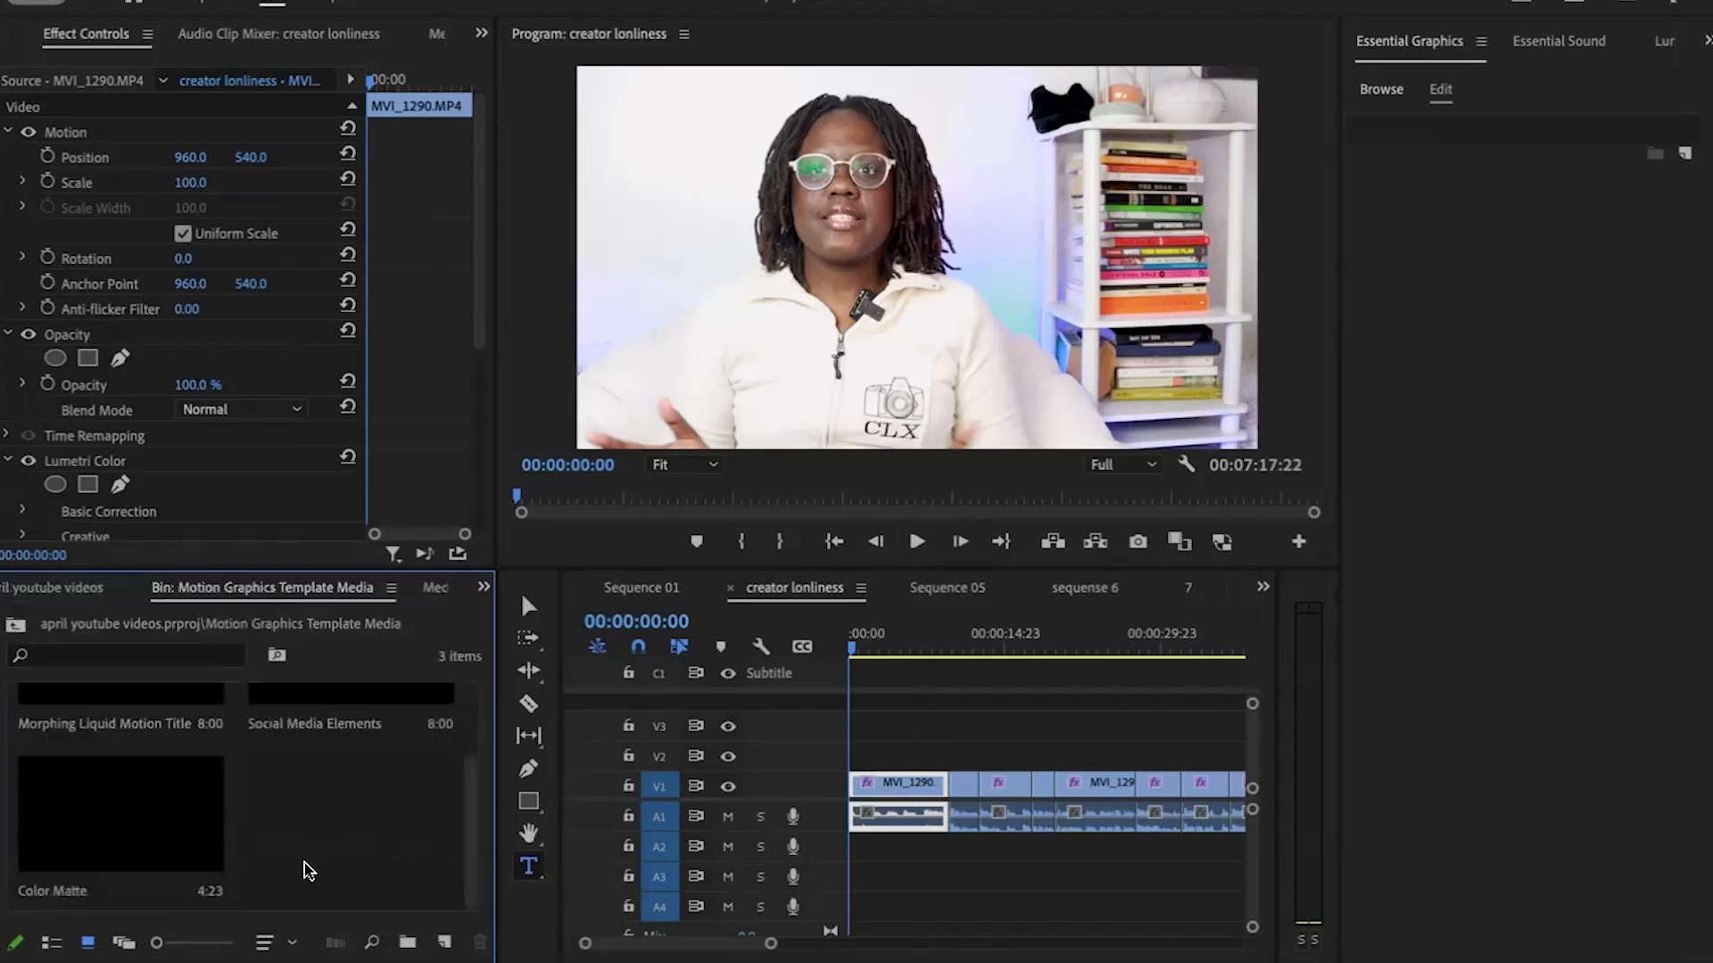
Step: Place the Color Matte on V2 above the video and apply the Crop effect to it
{"action": "left_click_drag", "start_coordinate": [154, 838], "coordinate": [883, 755]}
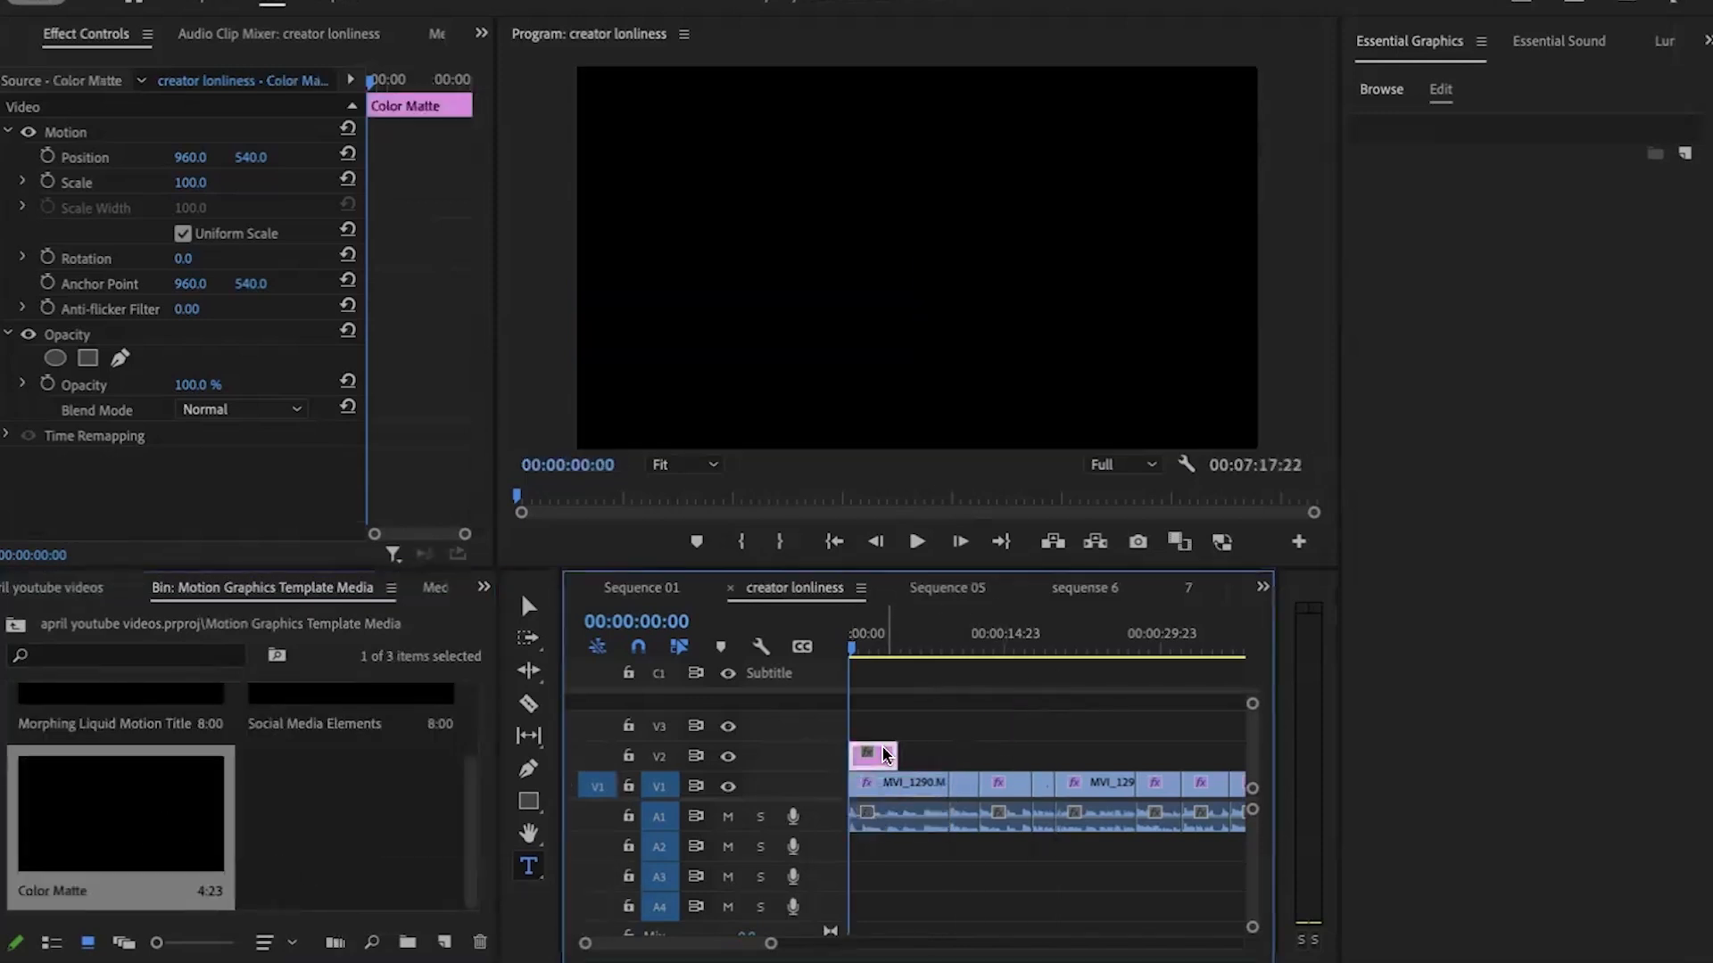
{"action": "left_click", "coordinate": [483, 587]}
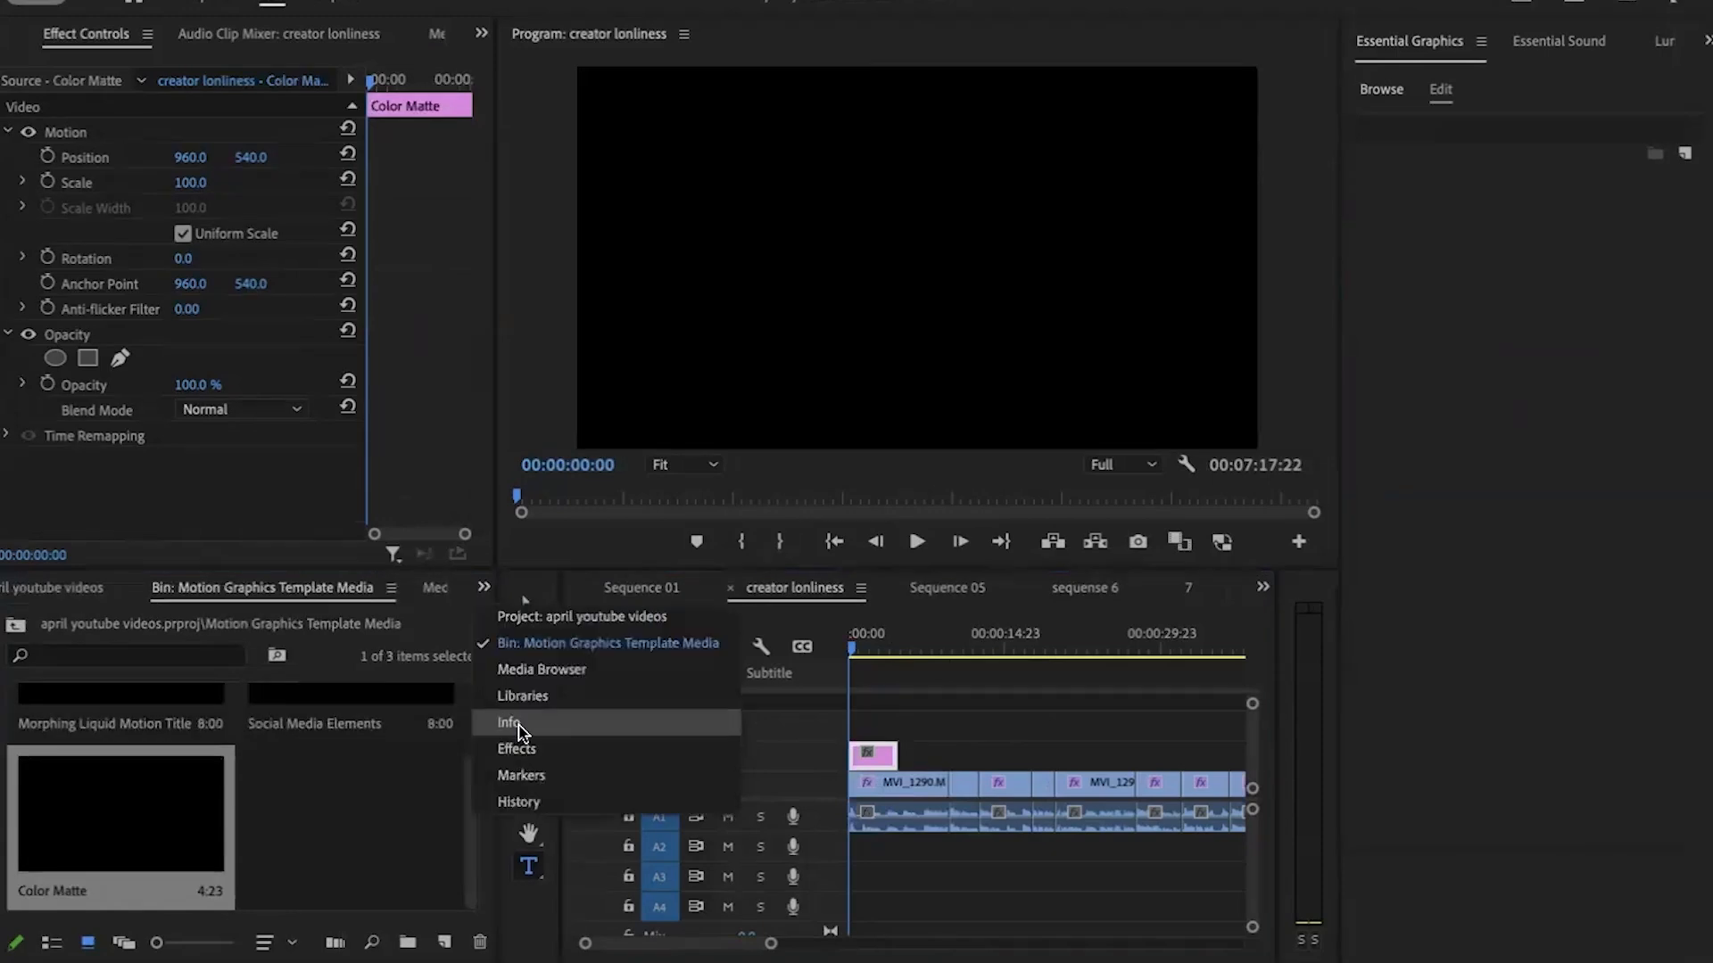
{"action": "left_click", "coordinate": [522, 752]}
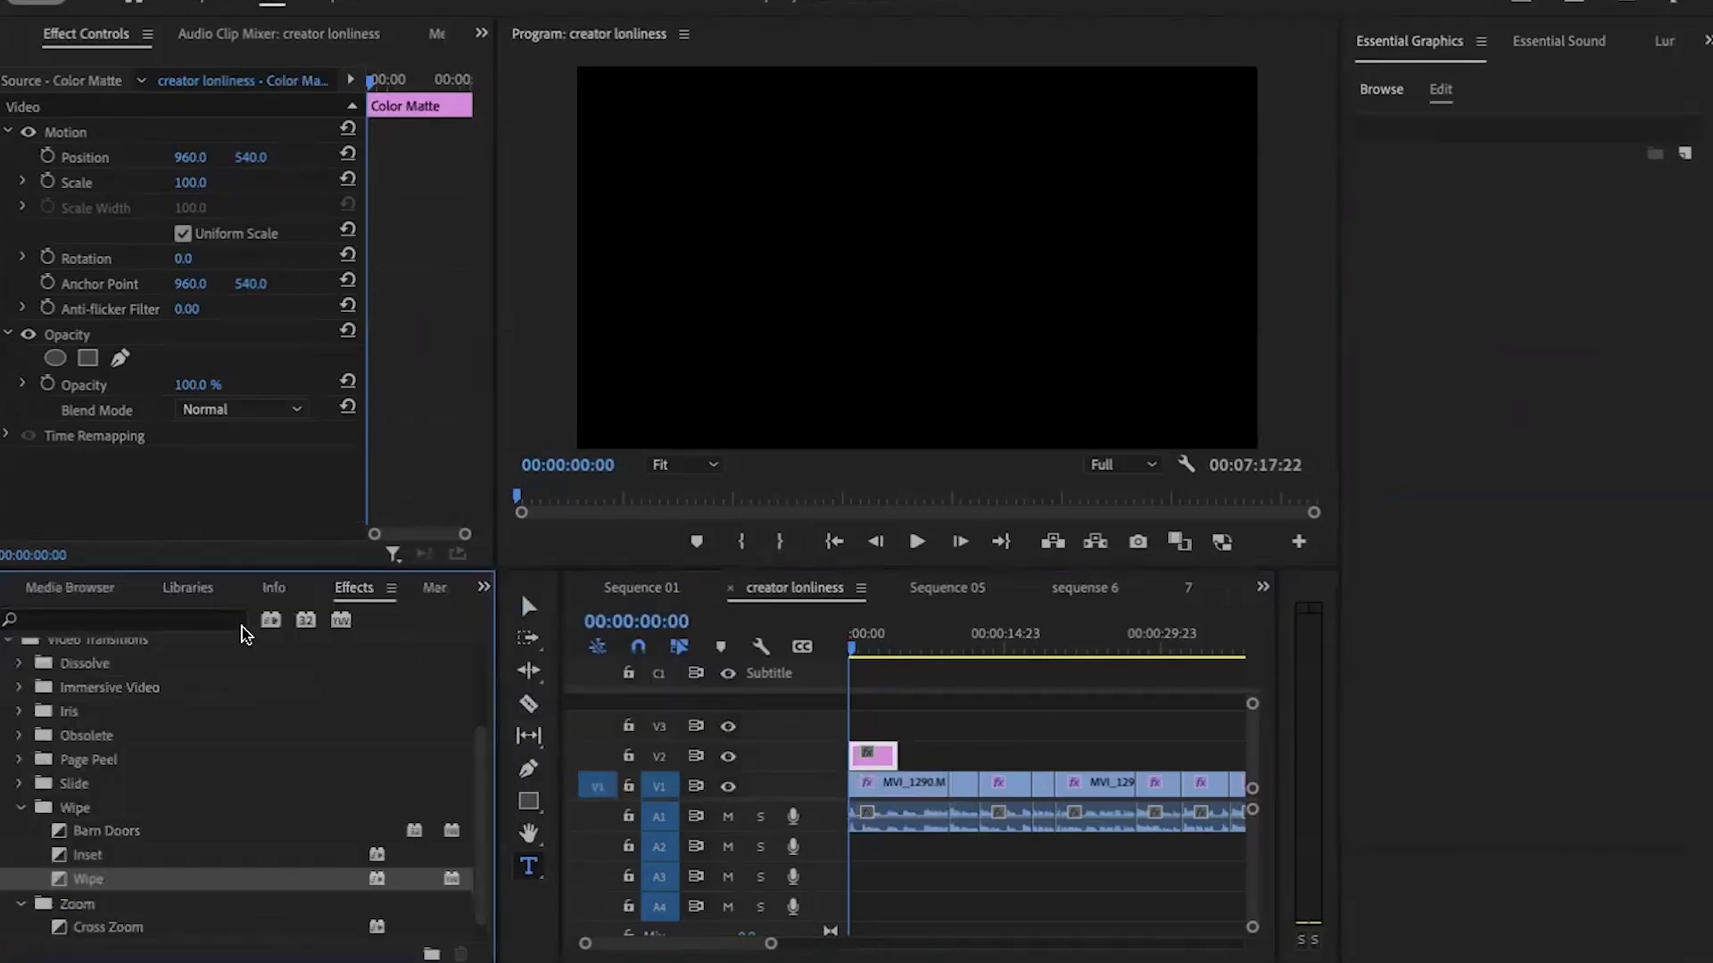
{"action": "left_click", "coordinate": [192, 622]}
{"action": "type", "text": "crop"}
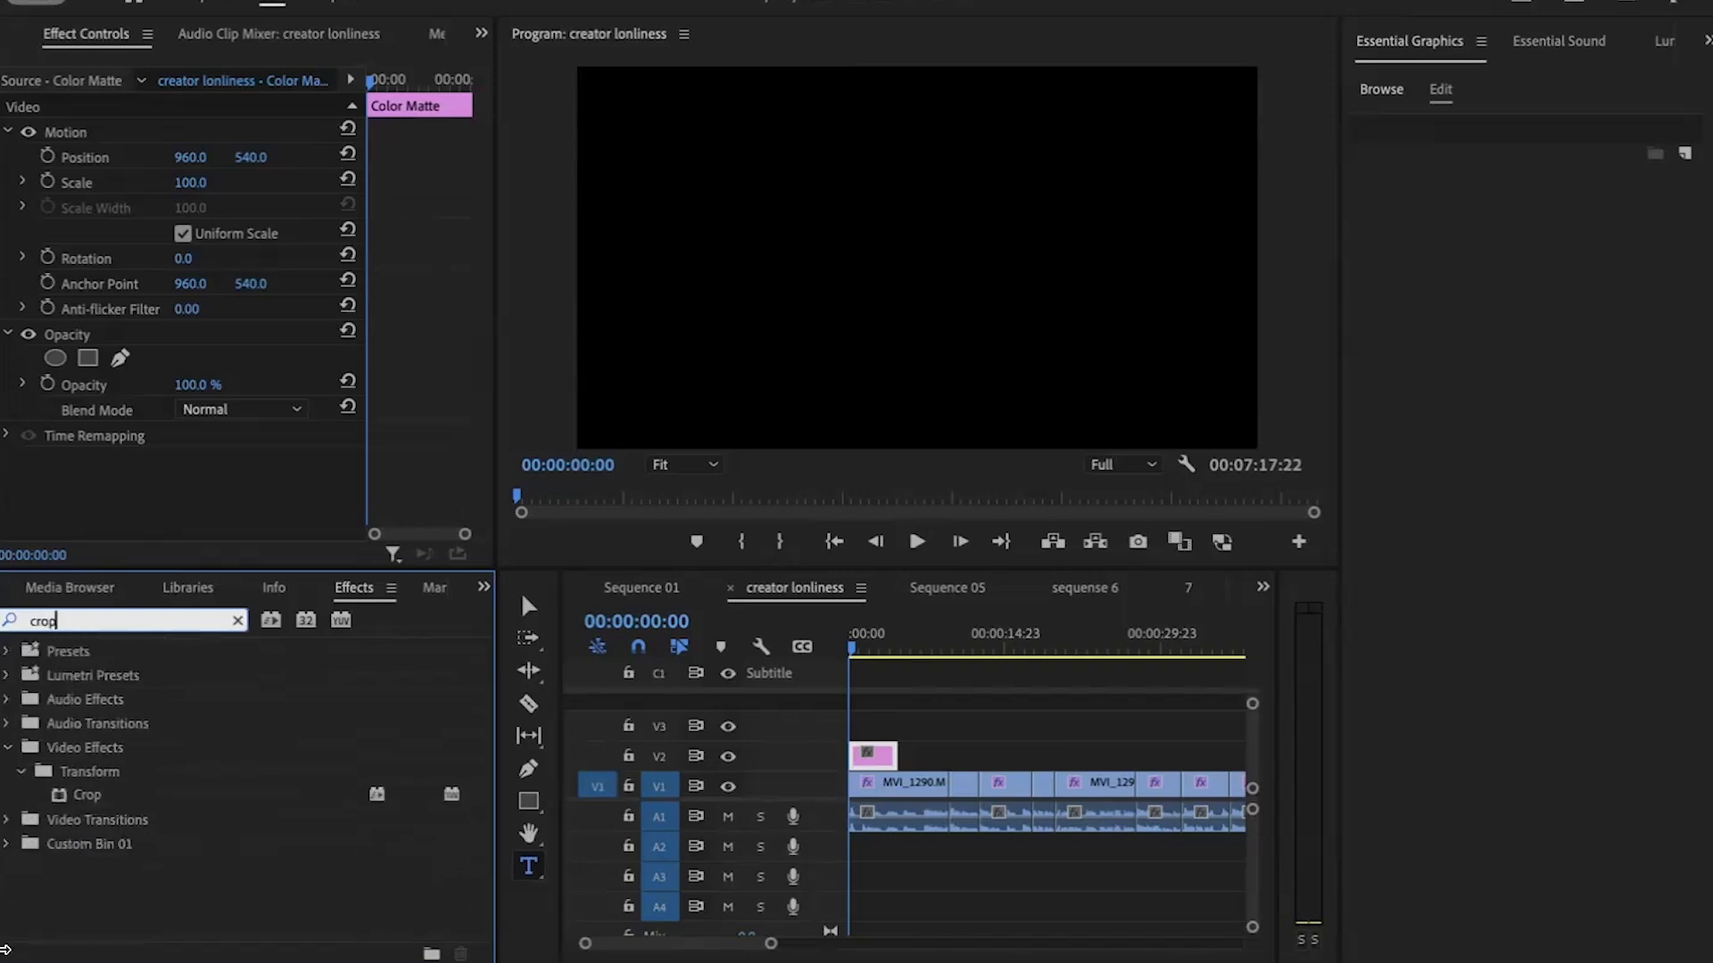
{"action": "left_click_drag", "start_coordinate": [105, 803], "coordinate": [877, 758]}
Step: Set the matte's Crop Top to 97% to leave a thin strip
{"action": "left_click_drag", "start_coordinate": [482, 320], "coordinate": [482, 419]}
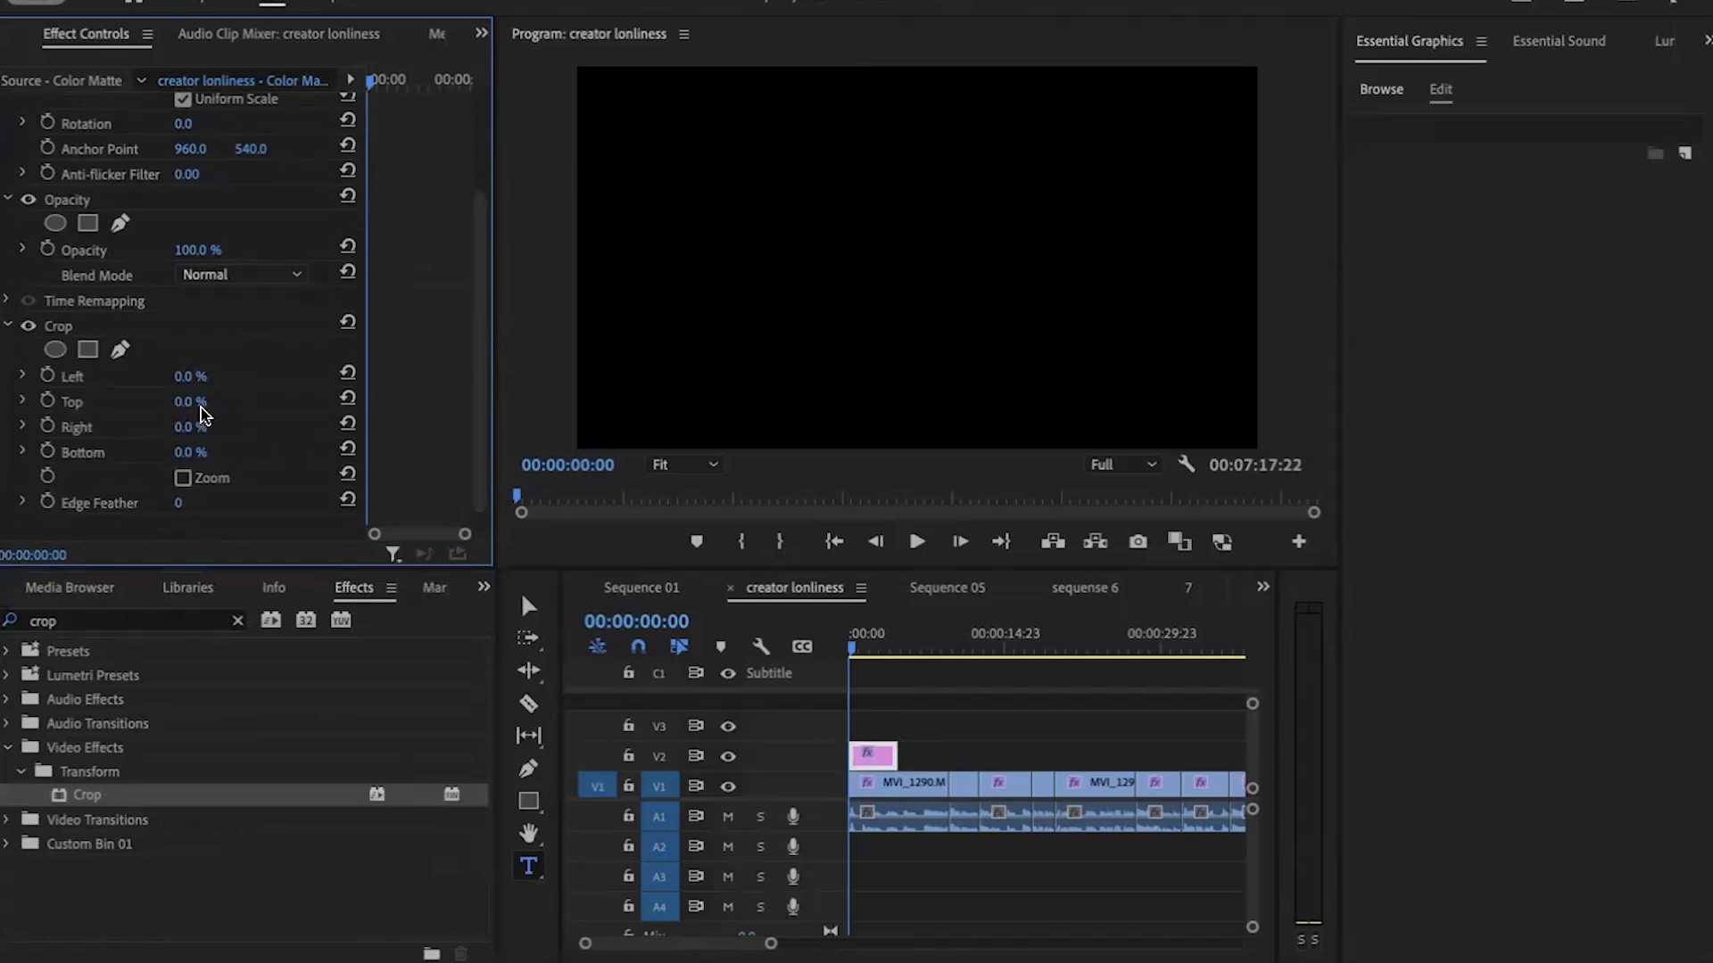
{"action": "left_click_drag", "start_coordinate": [190, 401], "coordinate": [281, 401]}
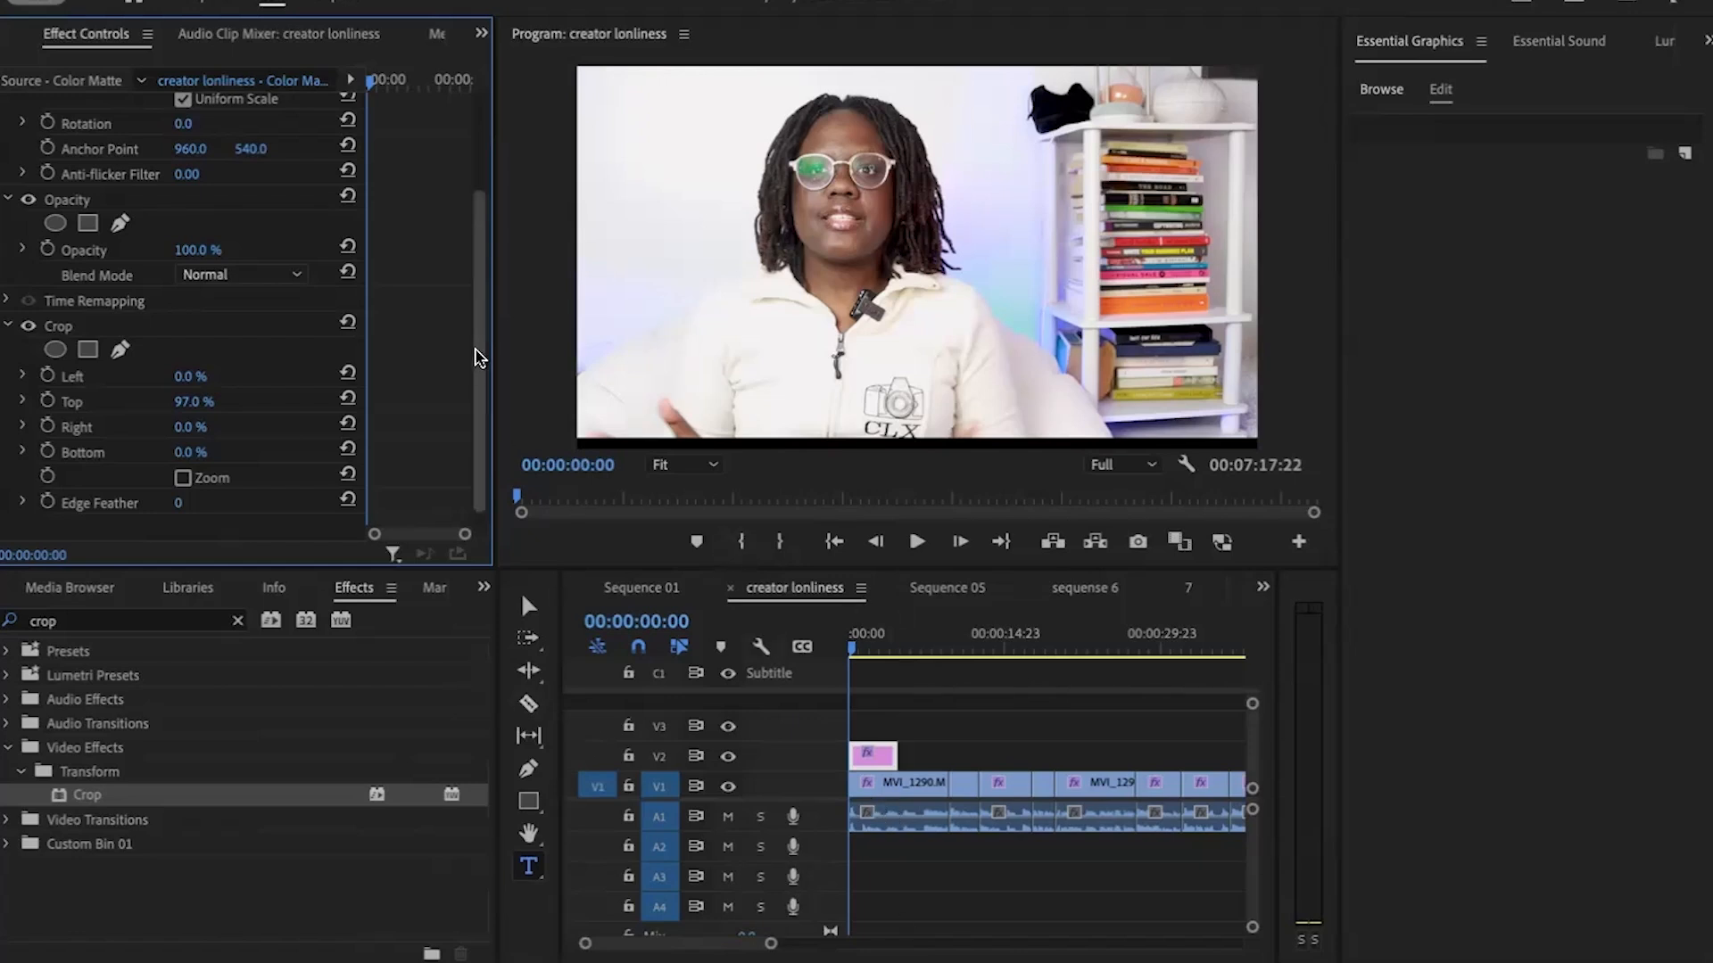
{"action": "scroll", "coordinate": [479, 361], "scroll_direction": "down", "scroll_amount": 1}
Step: Extend the Color Matte clip to run the full length of the video
{"action": "left_click", "coordinate": [868, 757]}
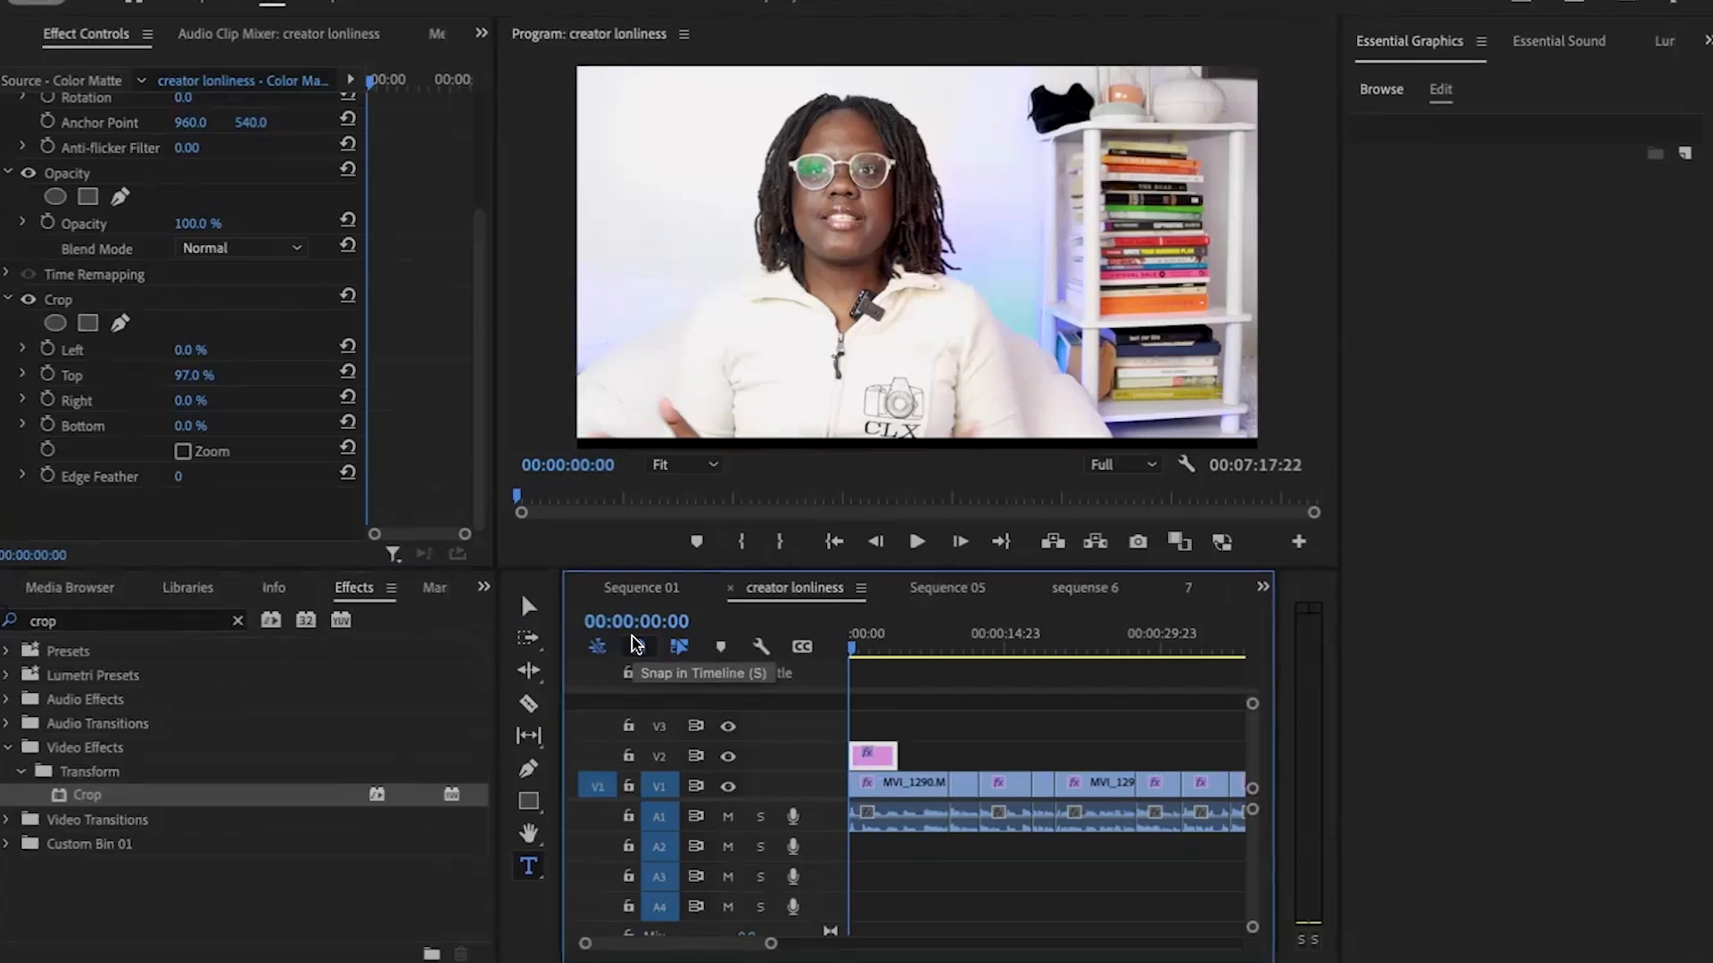
{"action": "left_click_drag", "start_coordinate": [769, 944], "coordinate": [954, 944]}
{"action": "left_click_drag", "start_coordinate": [873, 756], "coordinate": [1019, 754]}
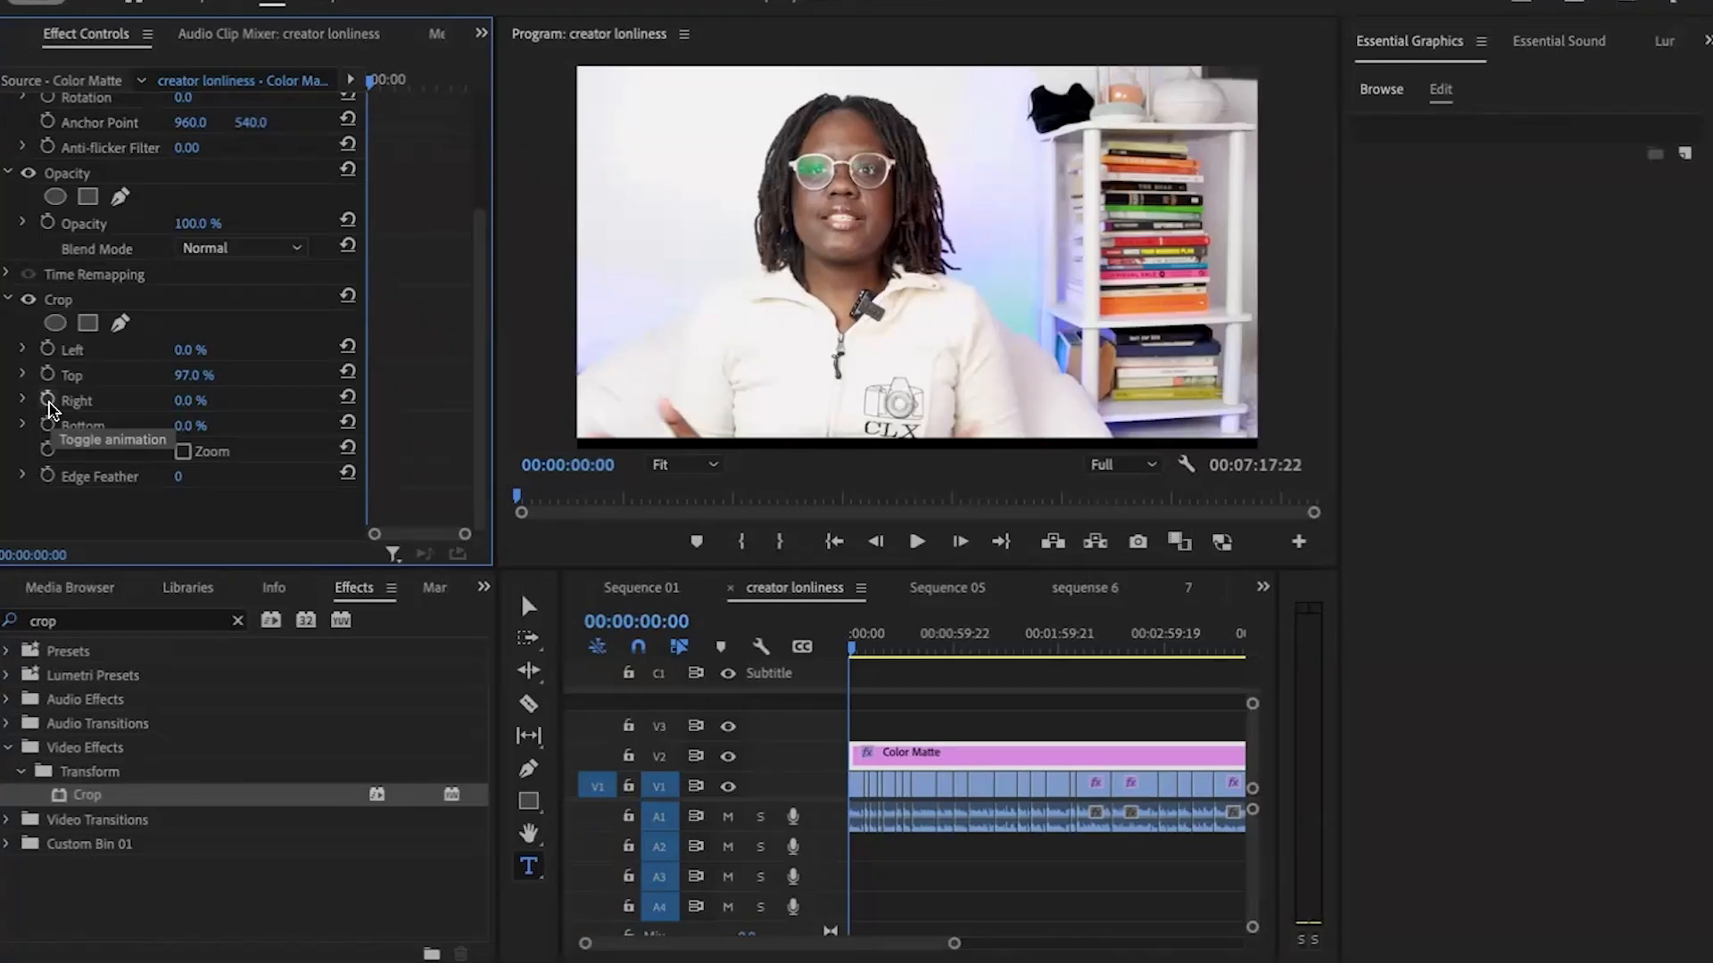
{"action": "left_click", "coordinate": [1119, 635]}
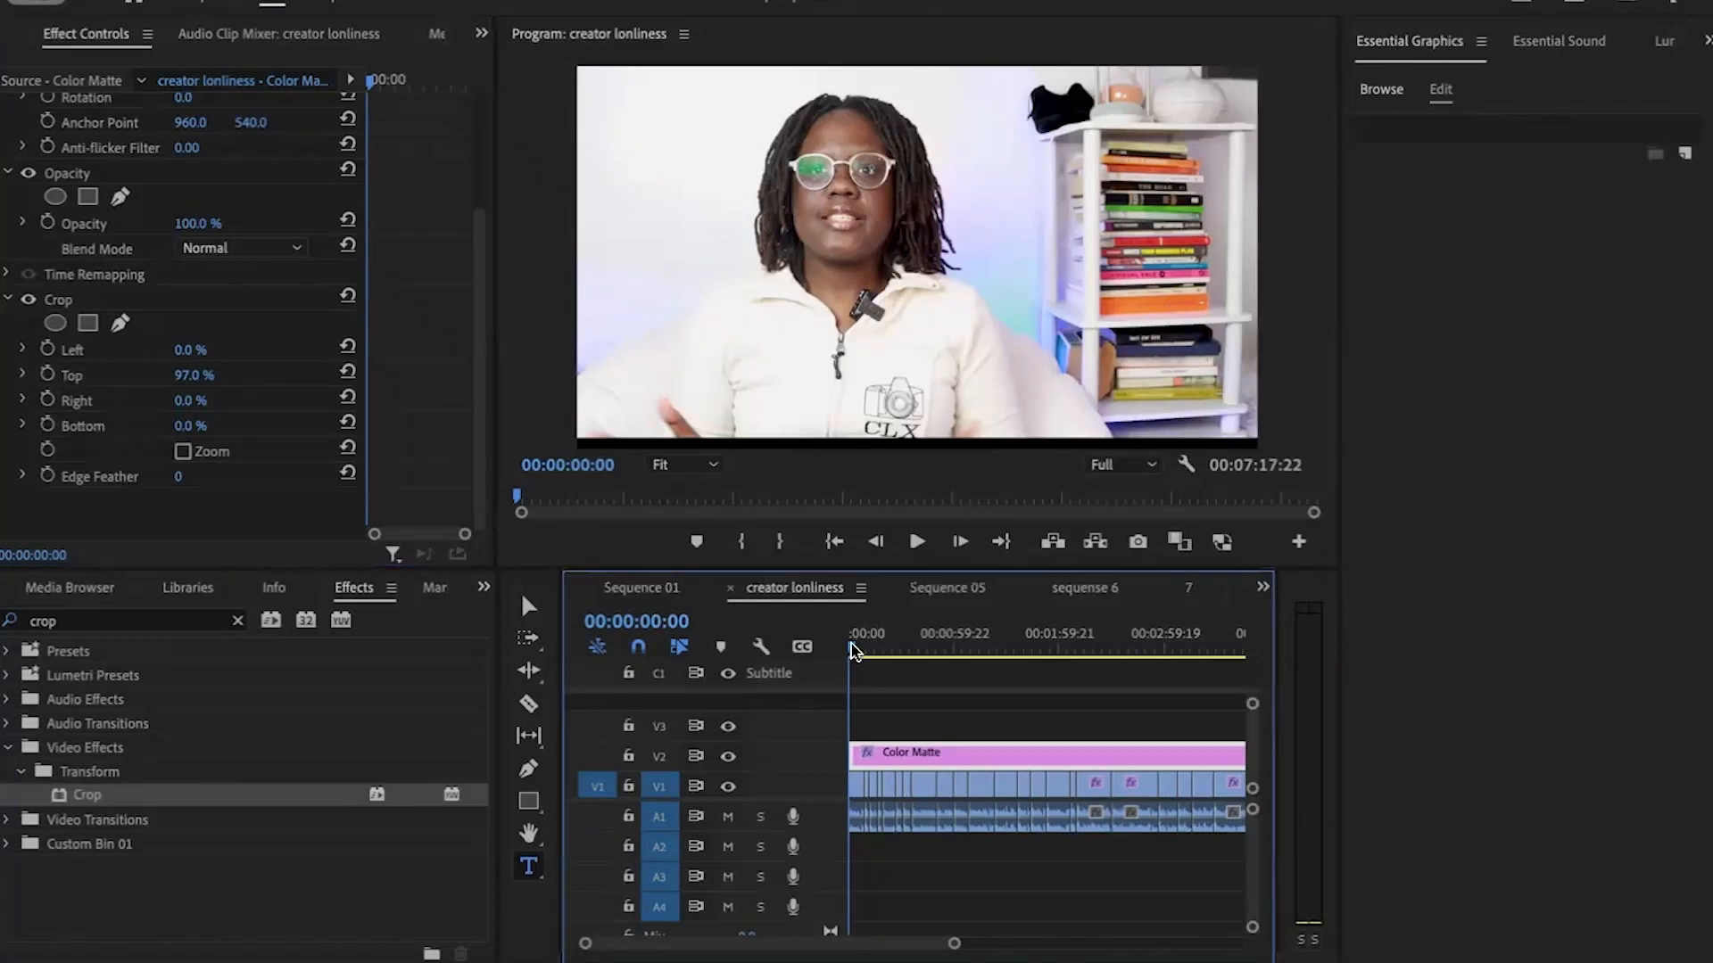
Step: Keyframe the matte's Crop Right at 0% near the clip end and 100% at the start
{"action": "left_click_drag", "start_coordinate": [1132, 634], "coordinate": [1160, 736]}
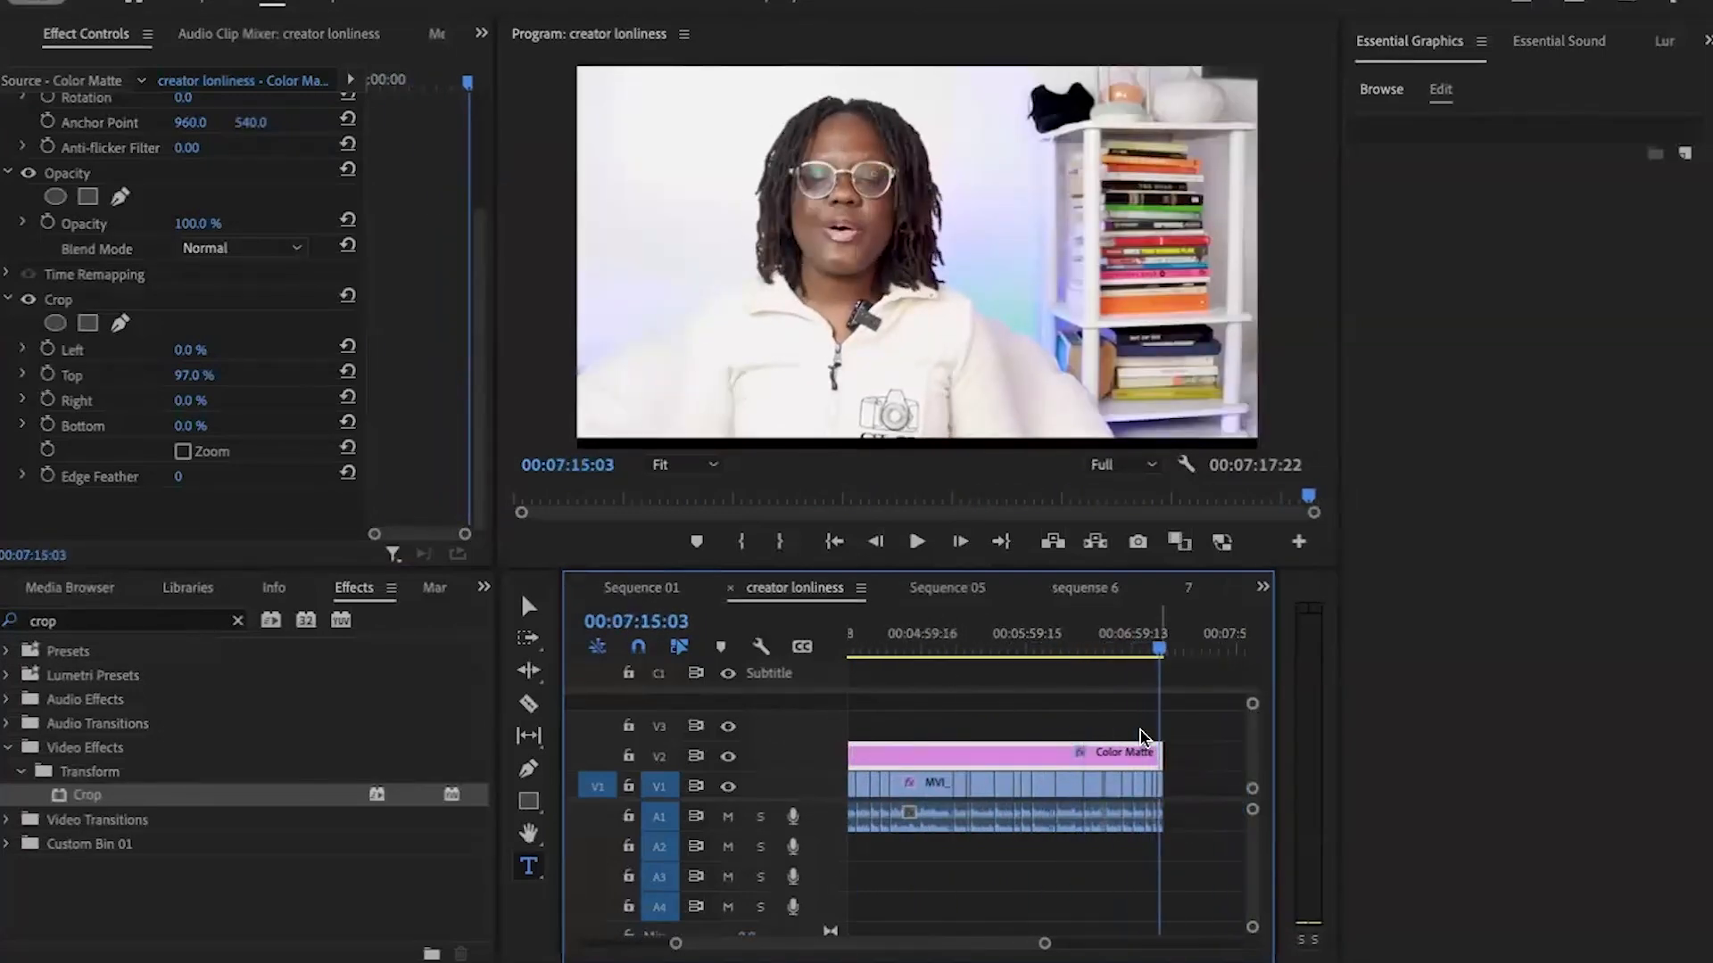
{"action": "left_click", "coordinate": [48, 401]}
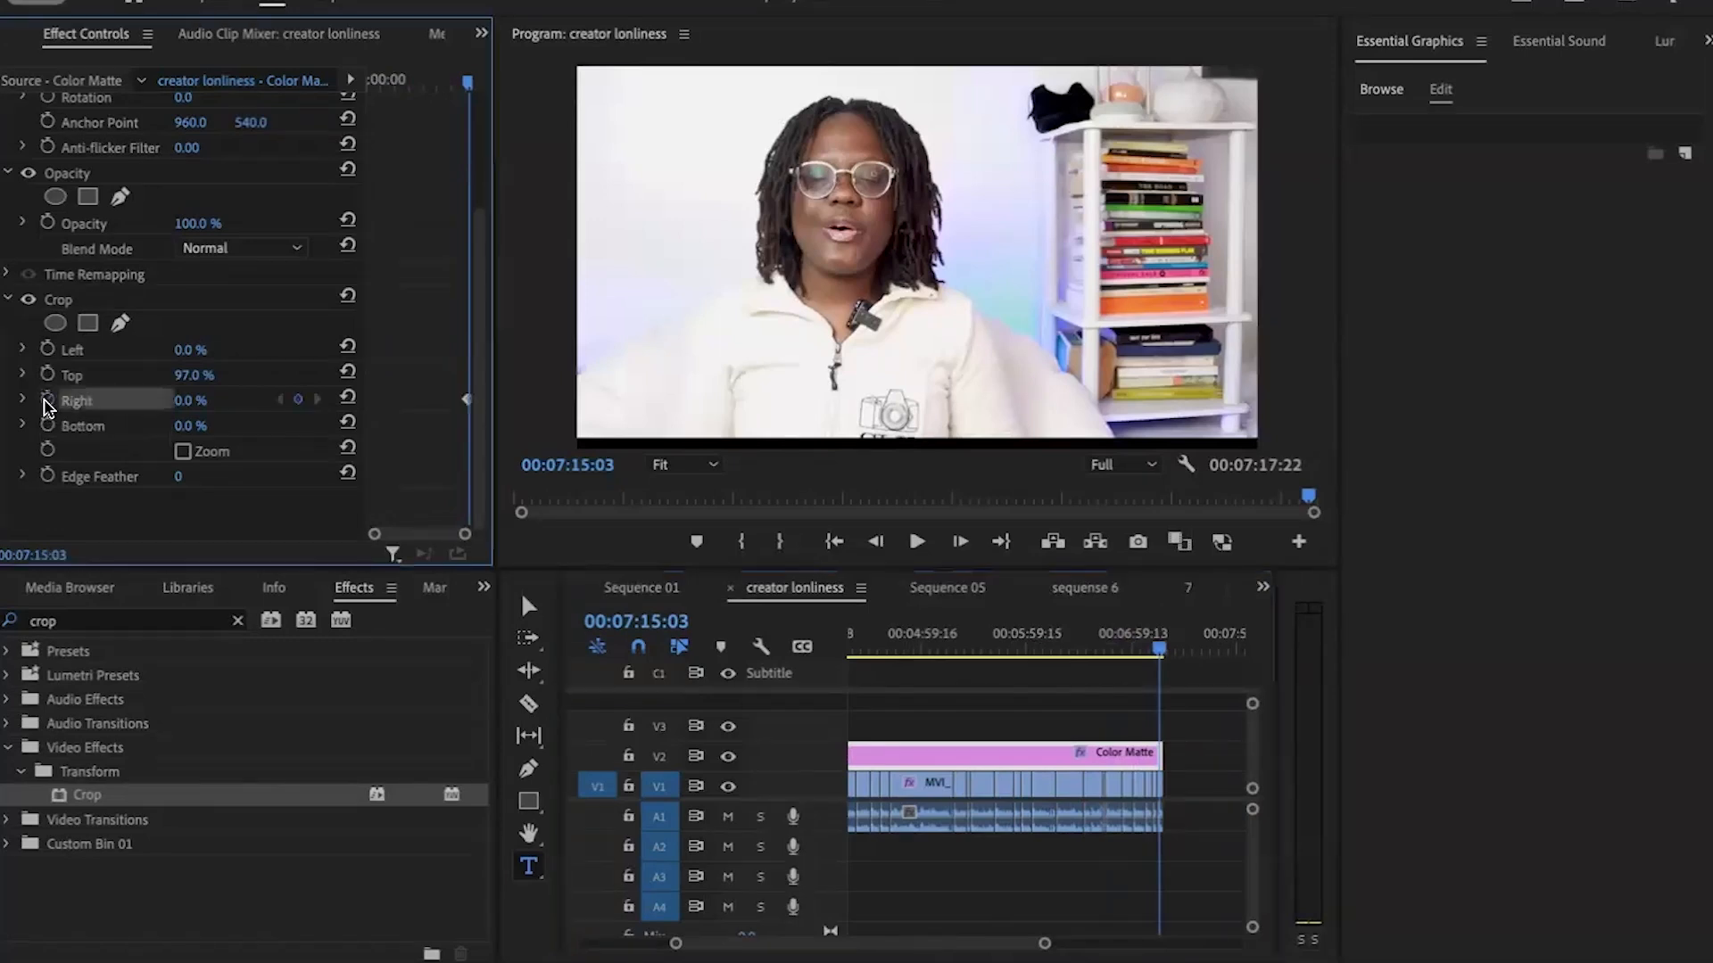
{"action": "left_click_drag", "start_coordinate": [1160, 660], "coordinate": [895, 669]}
{"action": "key", "text": "Home"}
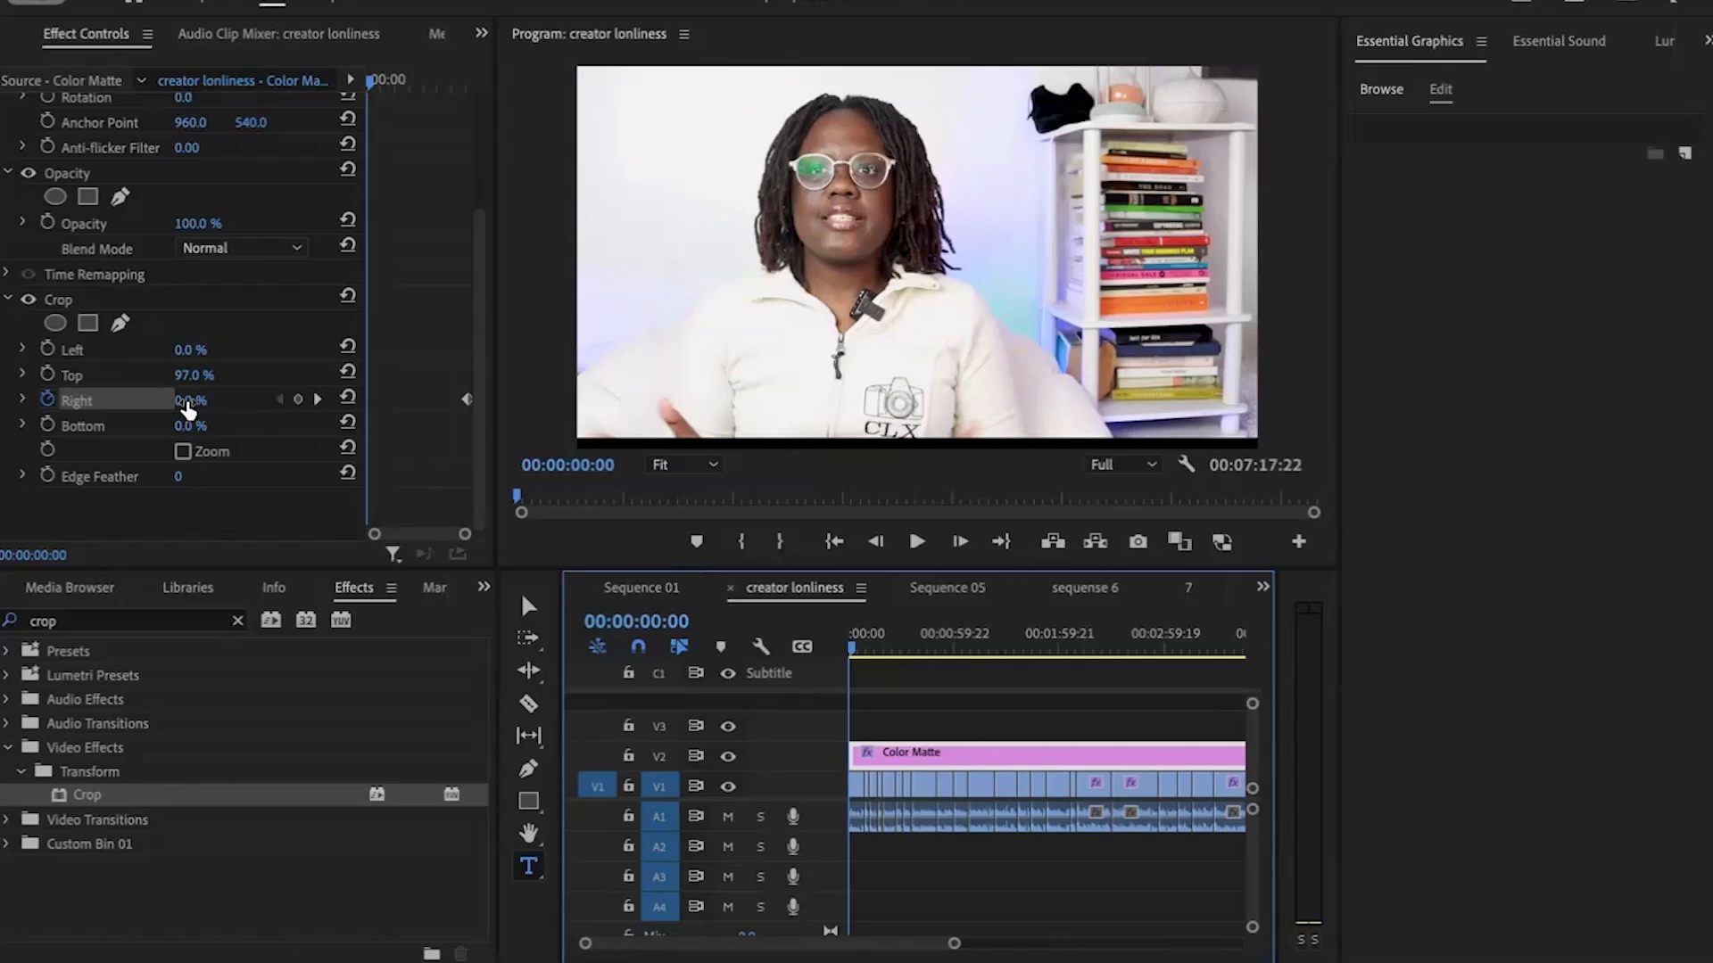
{"action": "key", "text": "shift+5"}
{"action": "left_click_drag", "start_coordinate": [190, 401], "coordinate": [275, 400]}
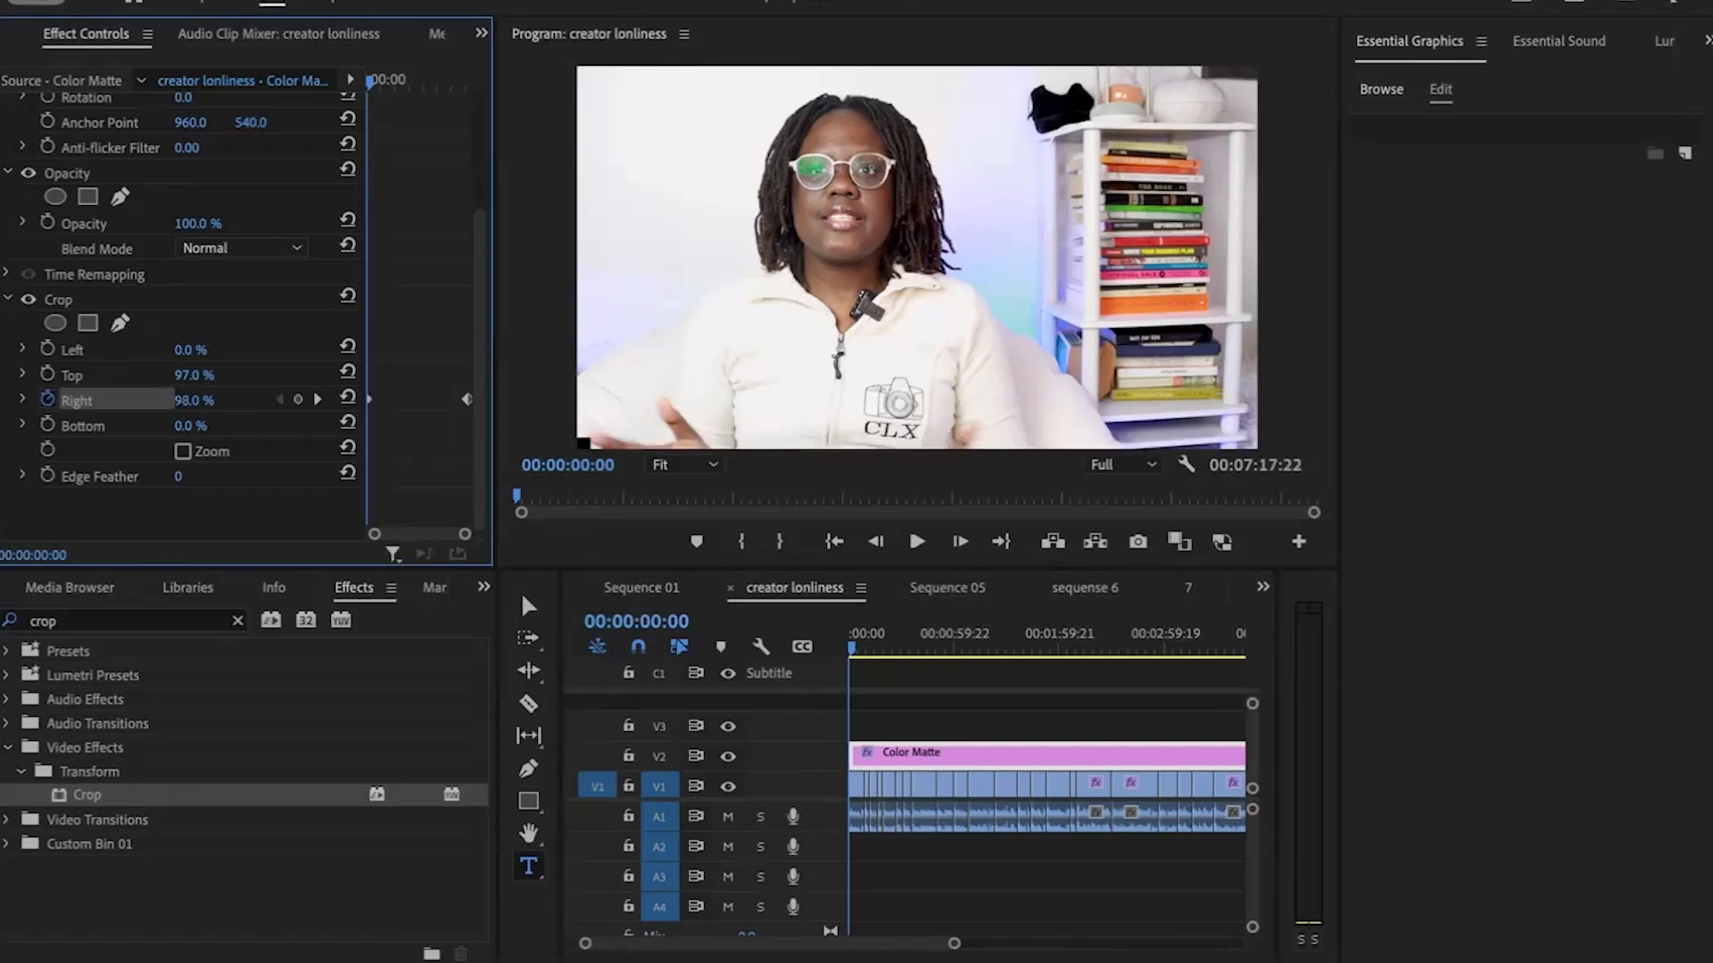
{"action": "left_click_drag", "start_coordinate": [275, 401], "coordinate": [276, 400]}
Step: Play and scrub through the sequence to check the bar growing across
{"action": "left_click", "coordinate": [916, 542]}
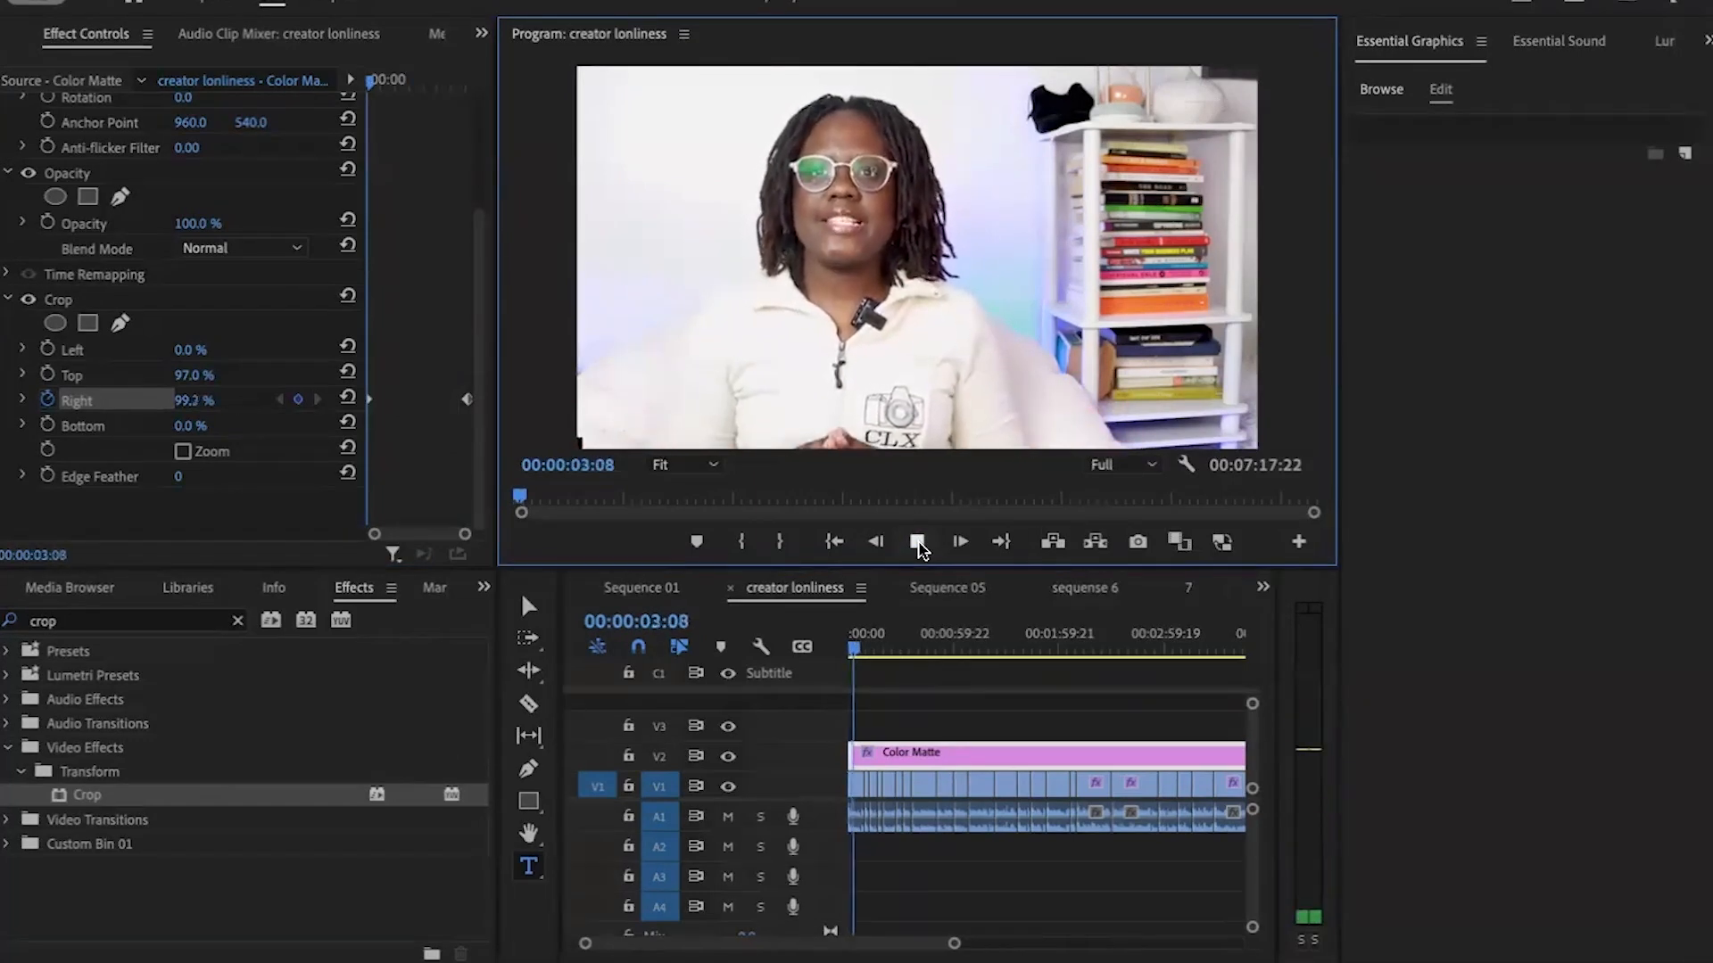
{"action": "left_click", "coordinate": [859, 648]}
{"action": "left_click_drag", "start_coordinate": [867, 654], "coordinate": [1017, 646]}
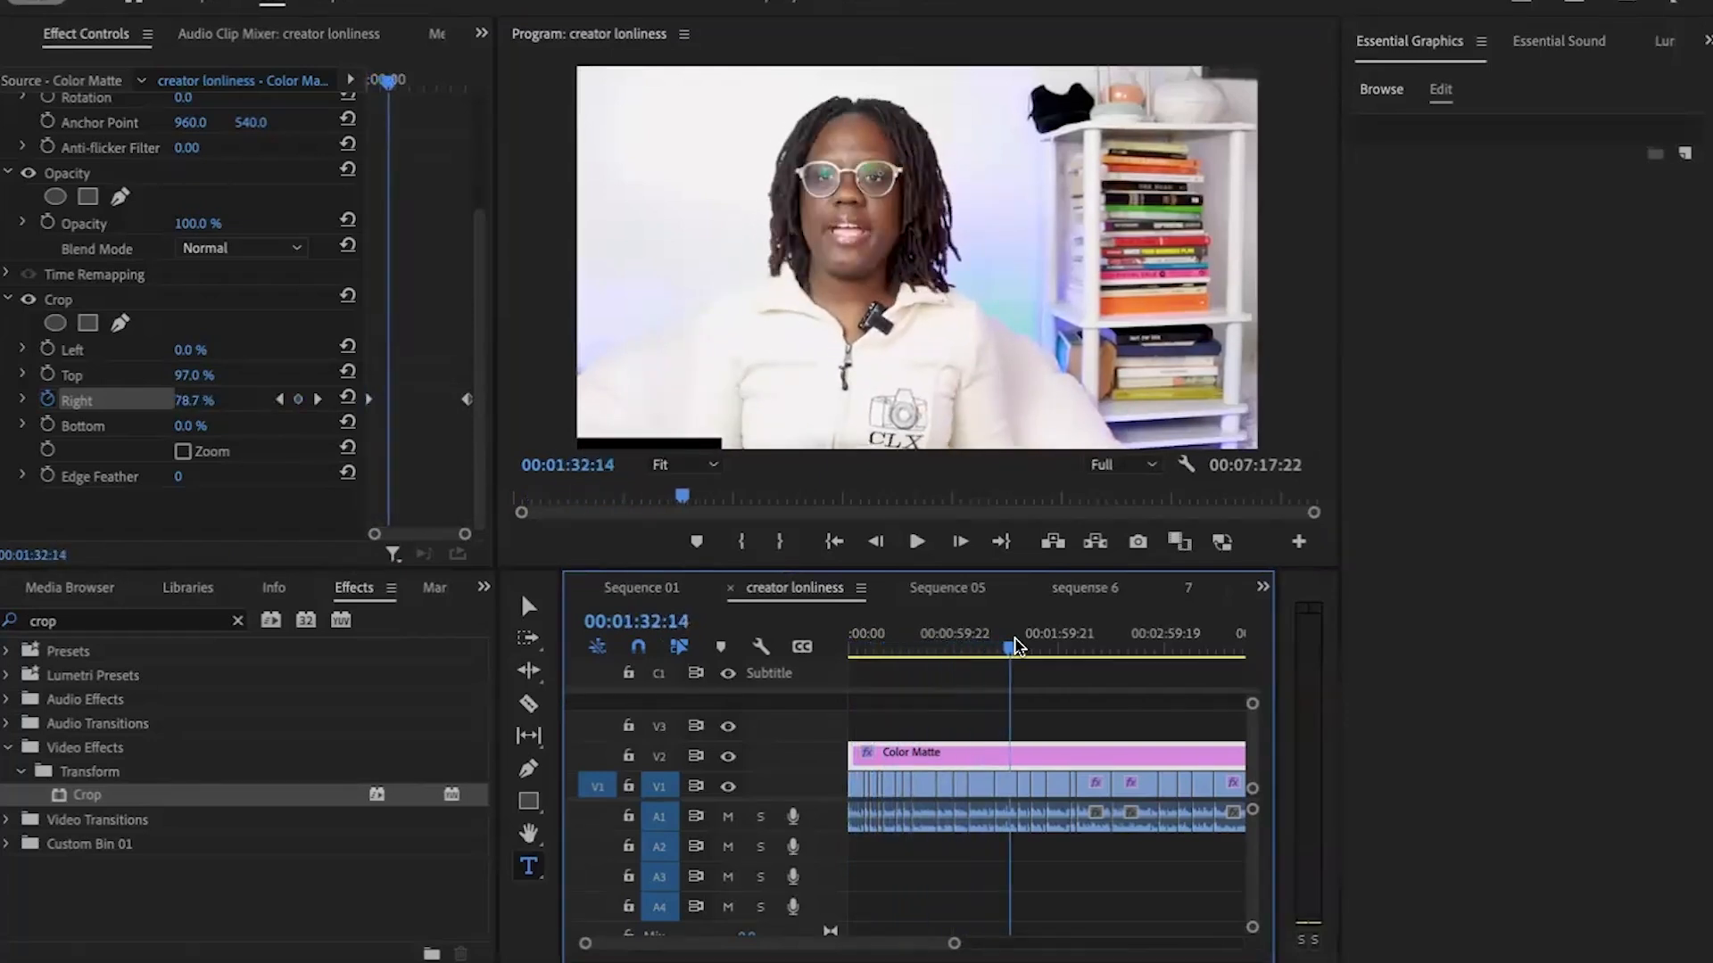
{"action": "left_click", "coordinate": [916, 541]}
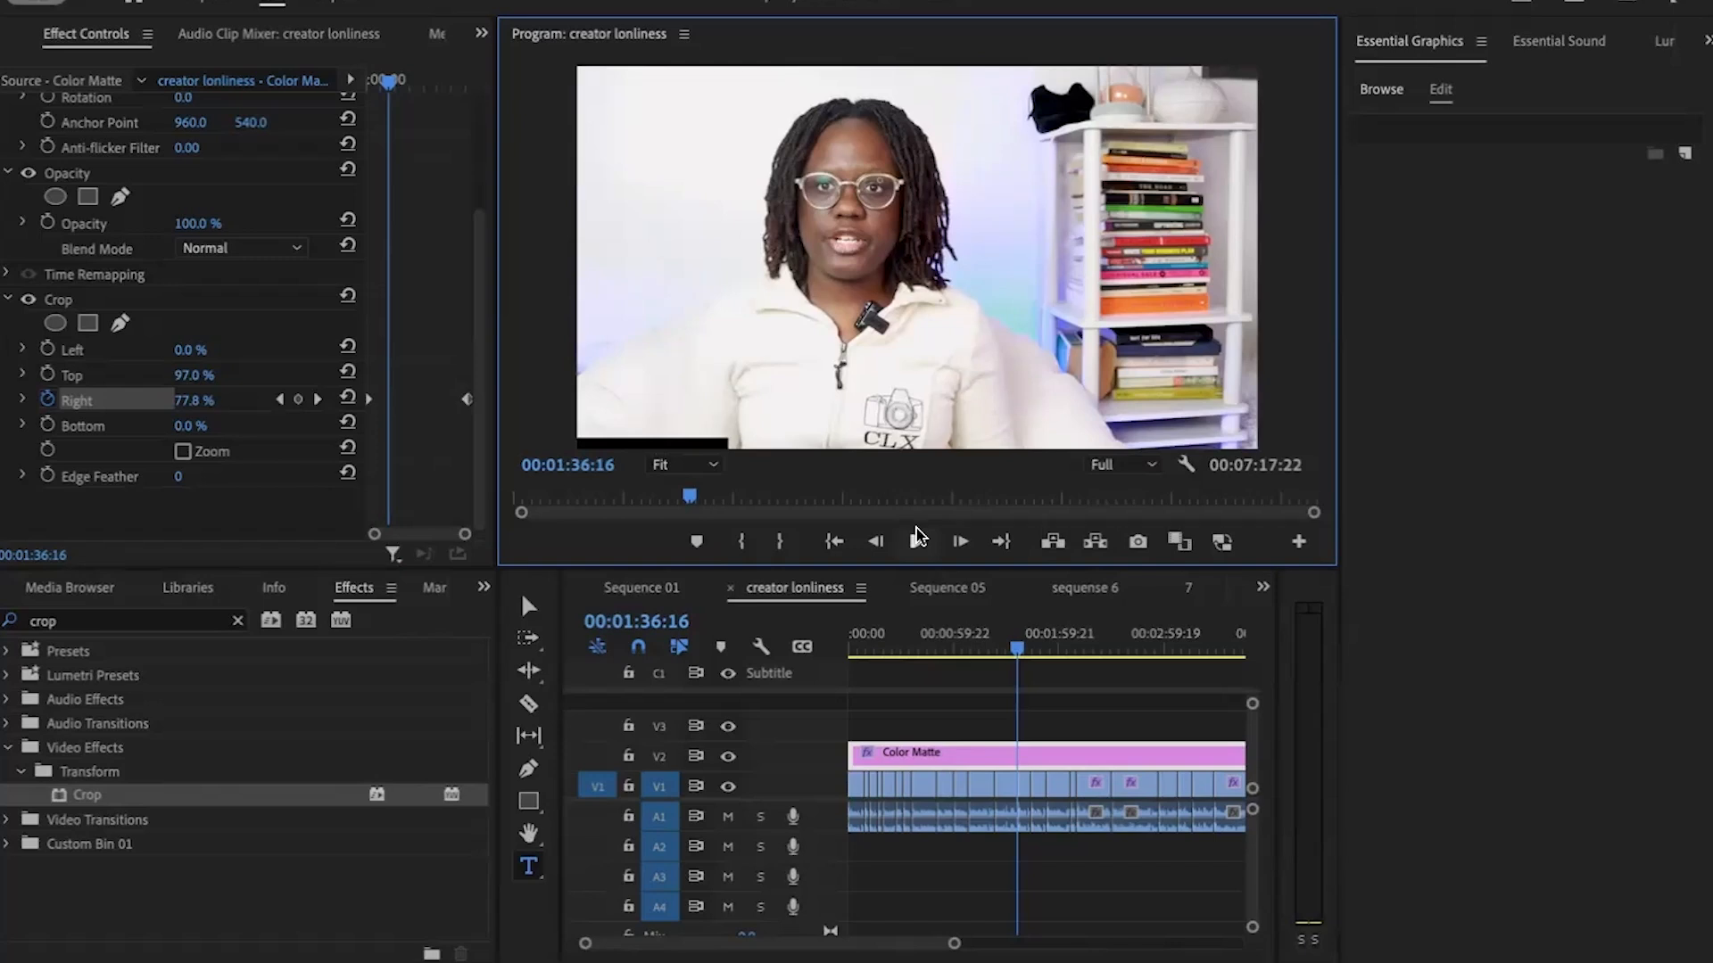
{"action": "left_click_drag", "start_coordinate": [1017, 655], "coordinate": [1246, 700]}
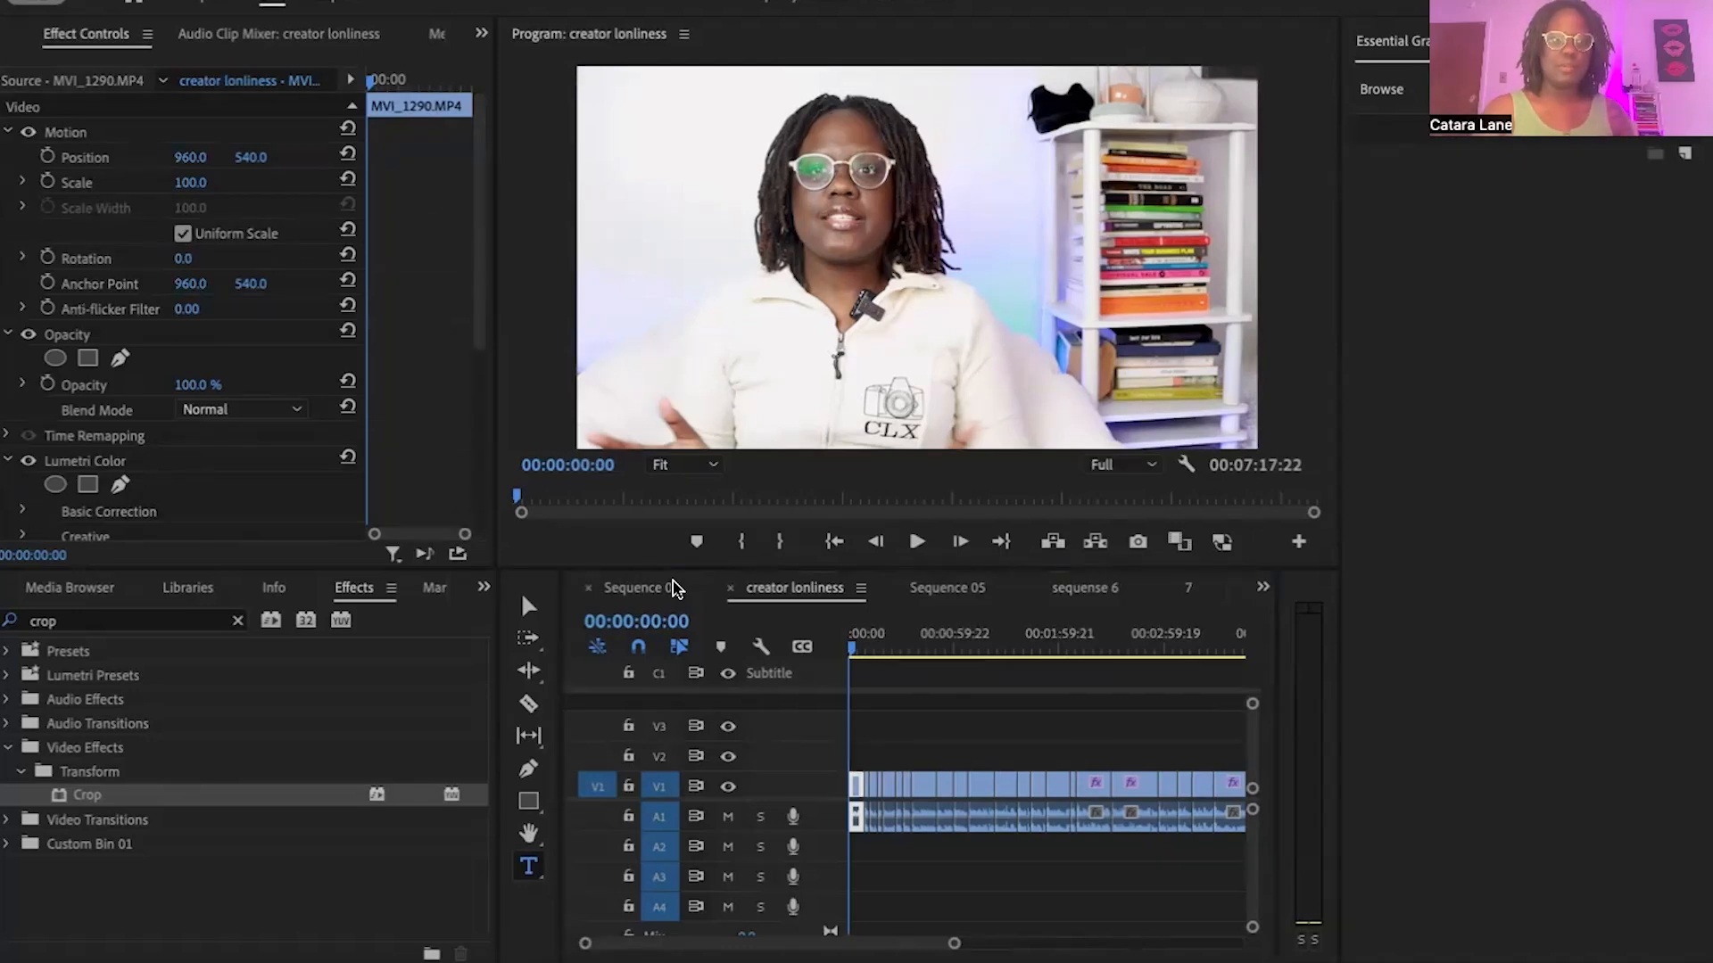
Step: Return the panel to the project contents and open the Motion Graphics Template Media bin
{"action": "left_click", "coordinate": [483, 591]}
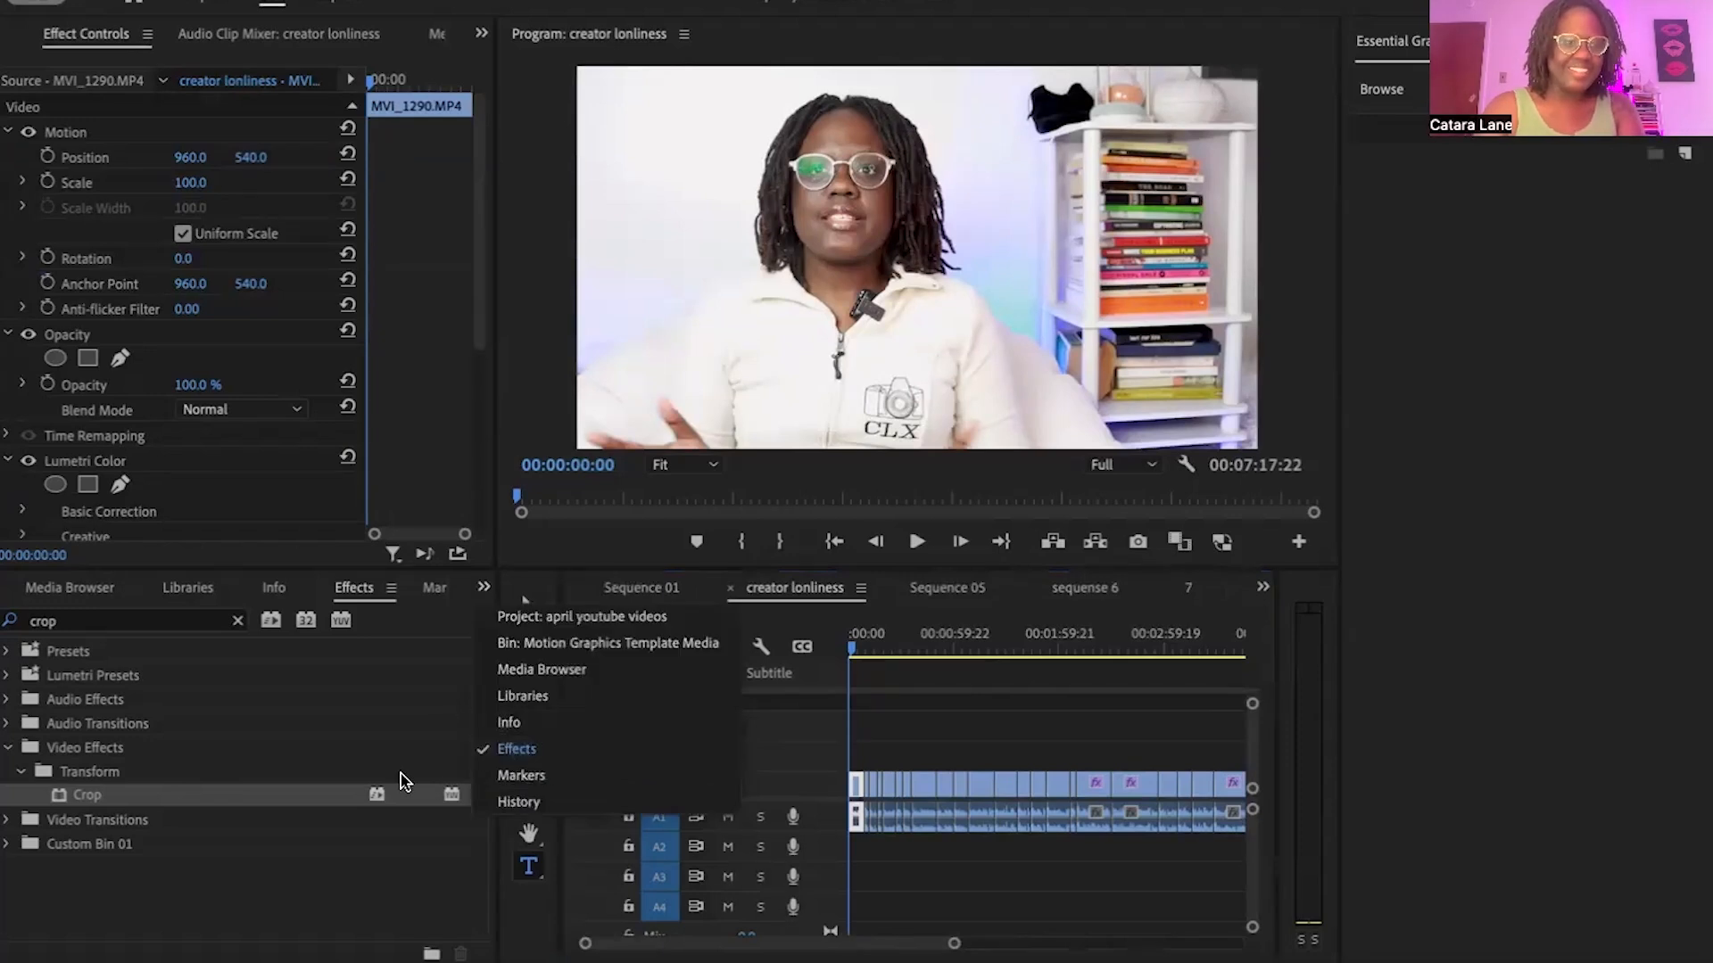
{"action": "left_click", "coordinate": [542, 669]}
{"action": "left_click", "coordinate": [483, 588]}
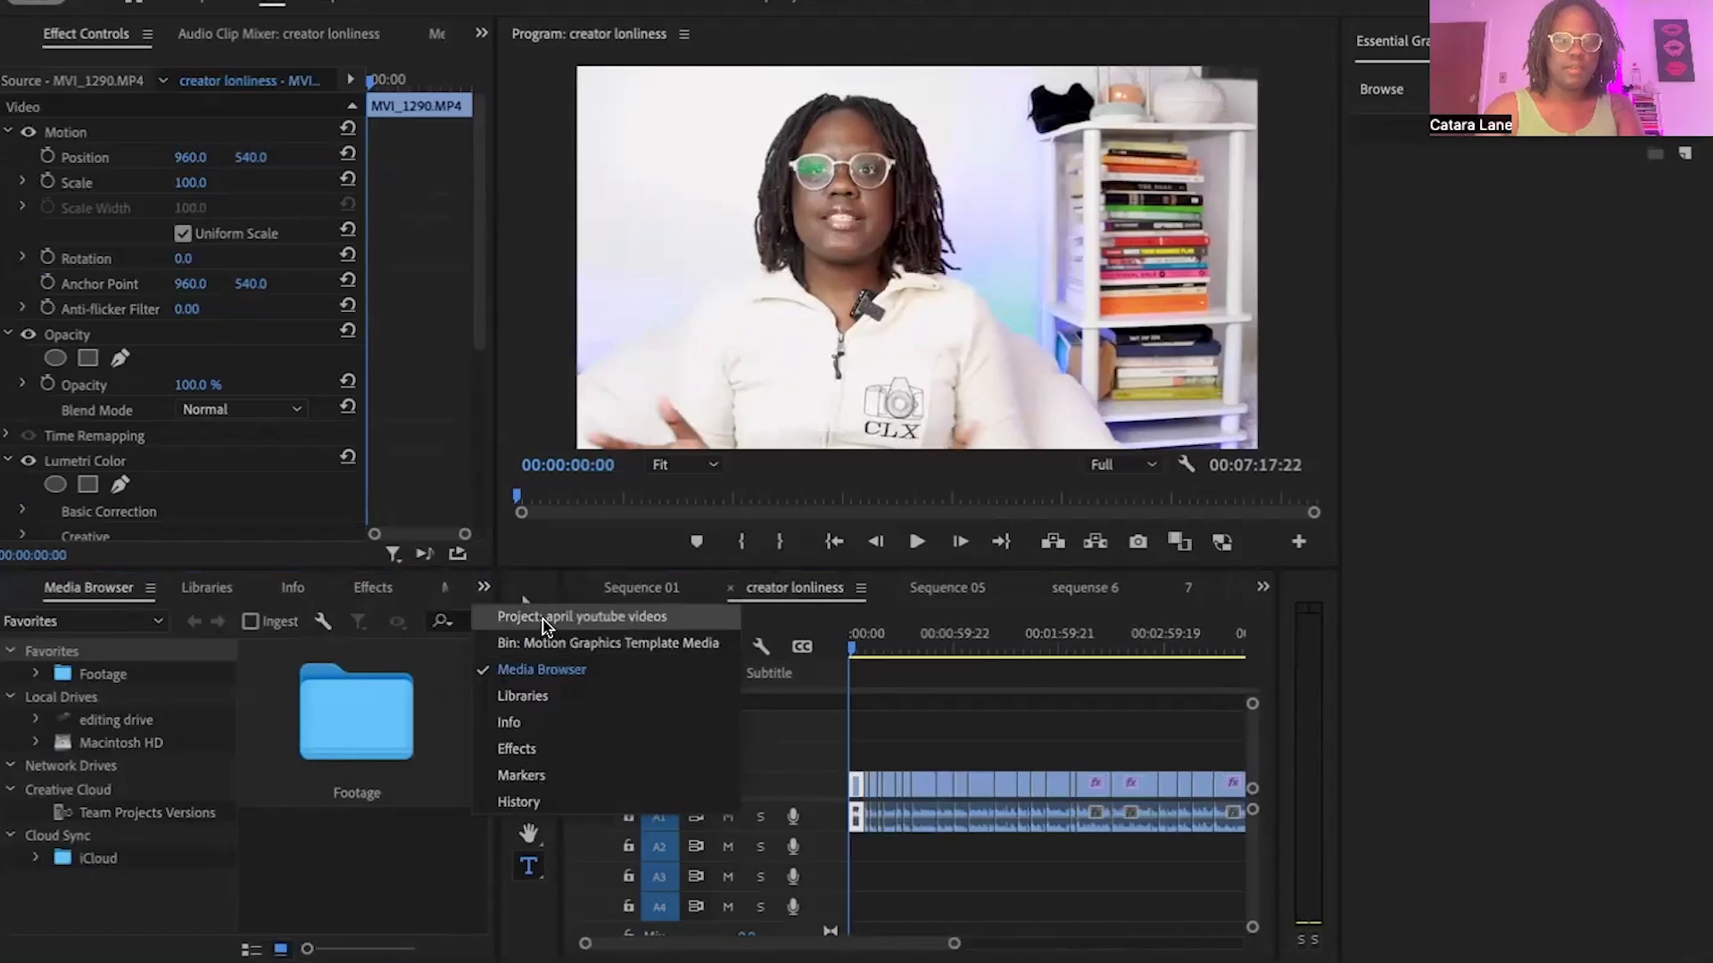
{"action": "left_click", "coordinate": [545, 618]}
{"action": "double_click", "coordinate": [317, 839]}
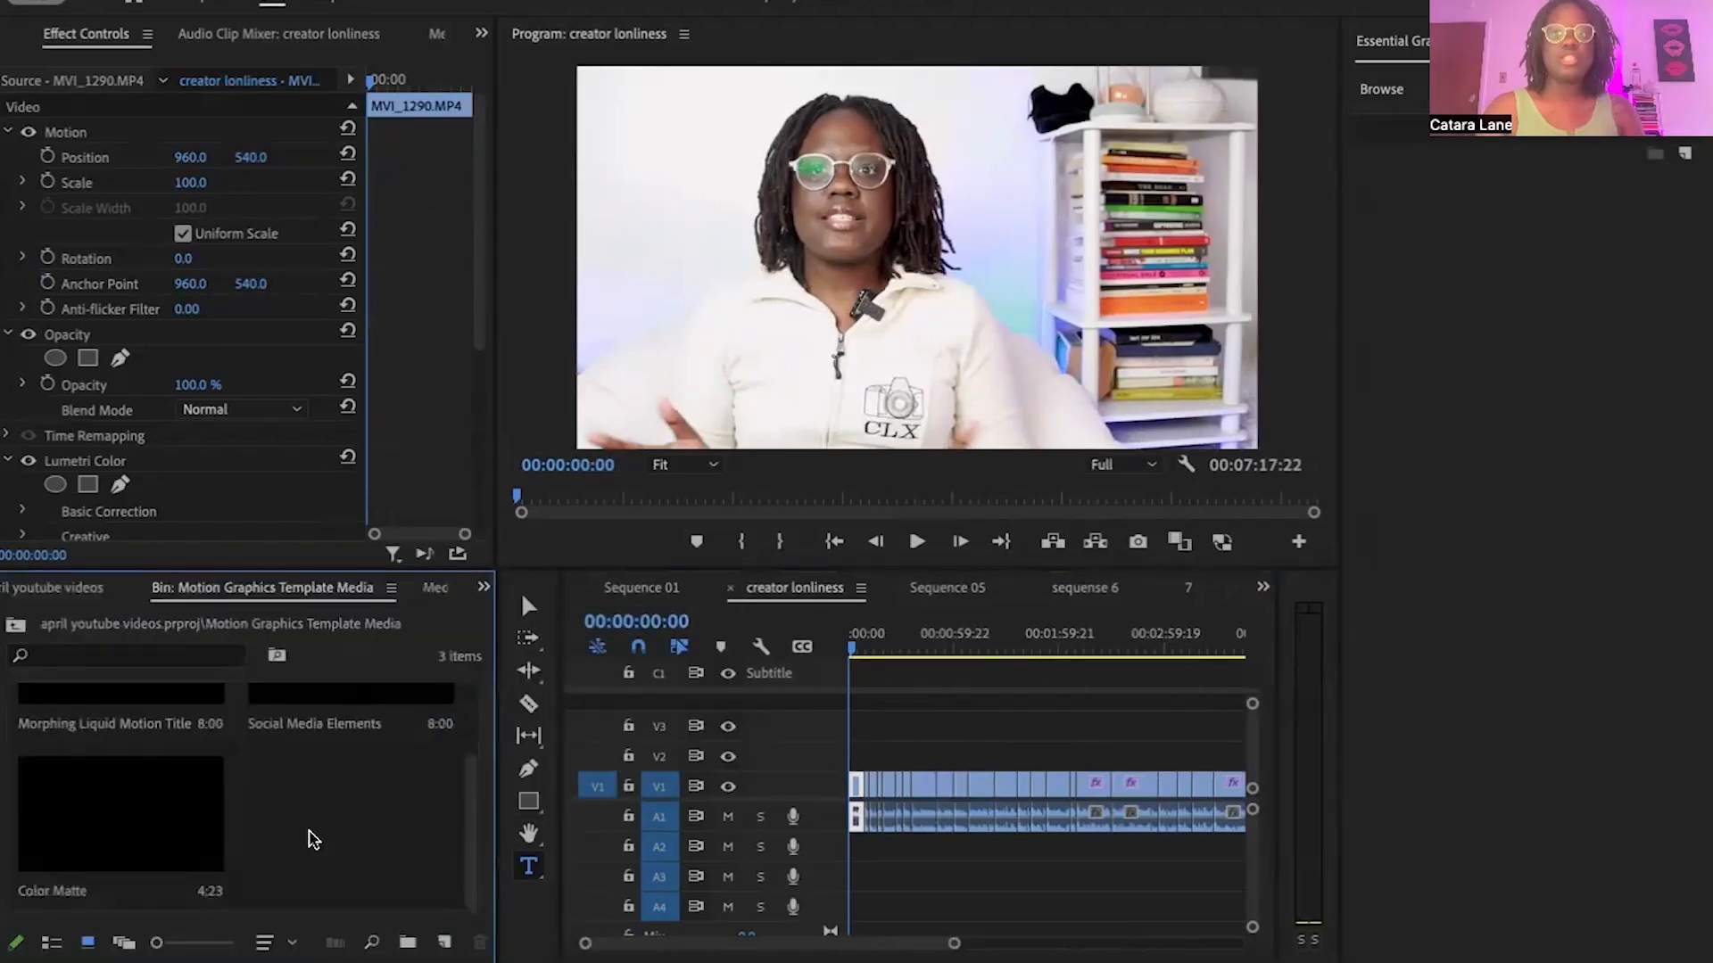
Step: Create a pale 1920×1080 colour matte and stretch its clip to about one minute
{"action": "left_click", "coordinate": [444, 943]}
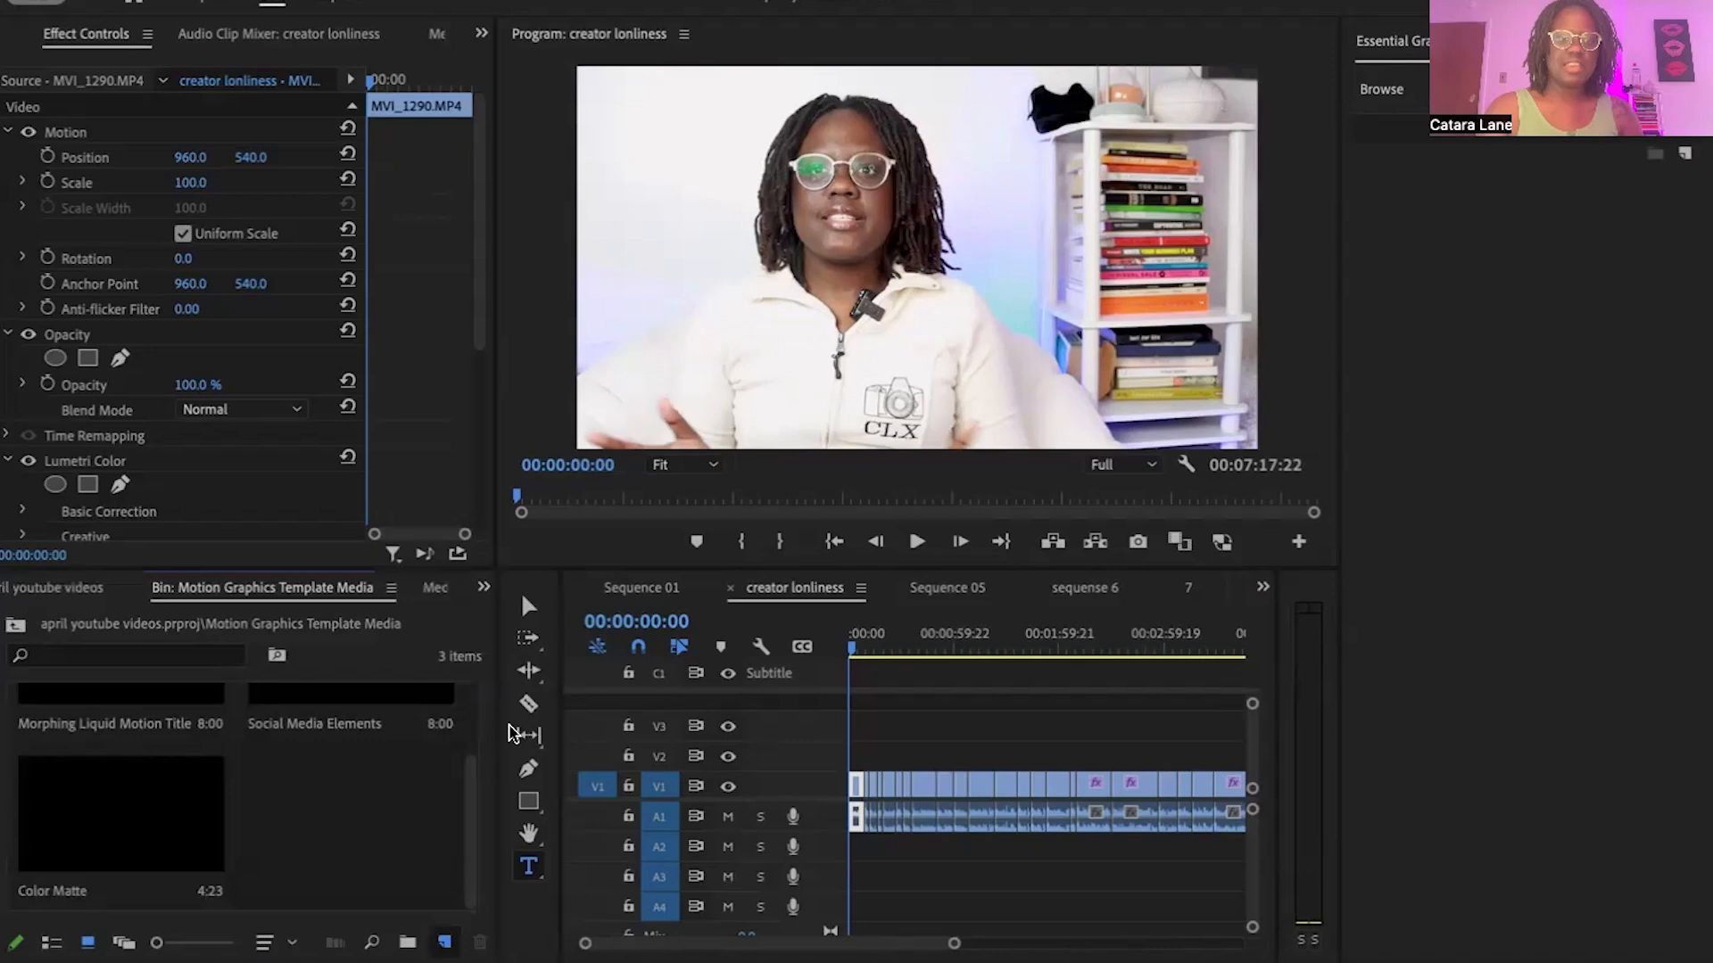
{"action": "left_click", "coordinate": [500, 888]}
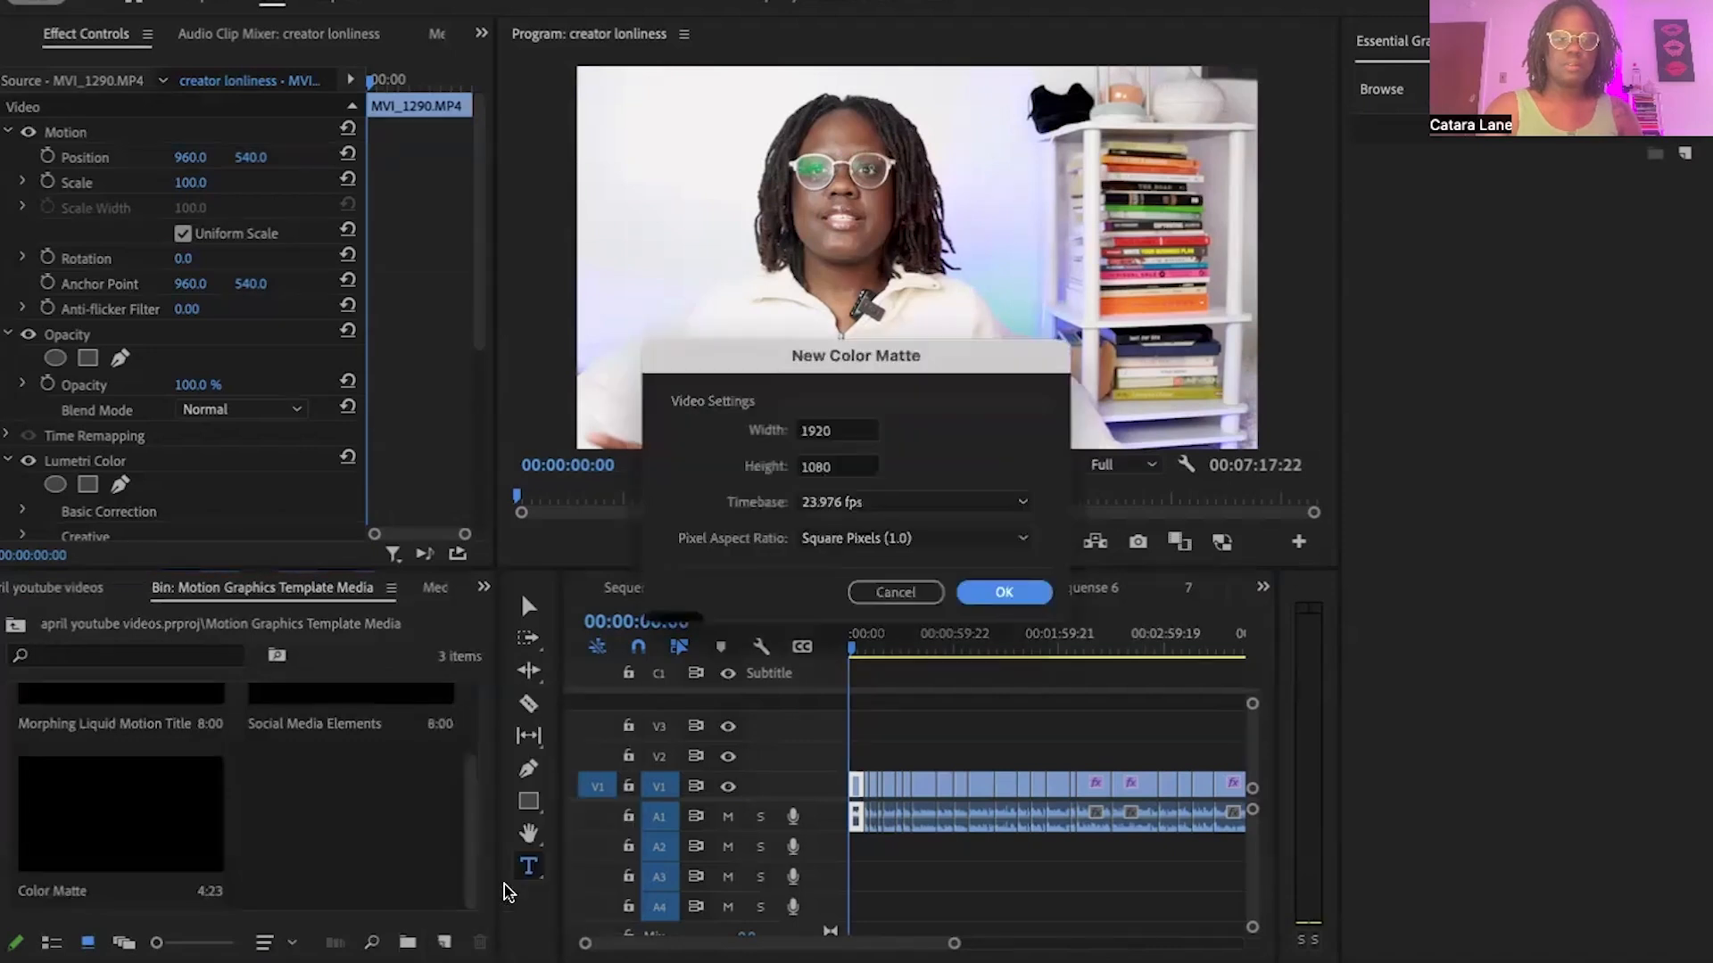
{"action": "left_click", "coordinate": [996, 594]}
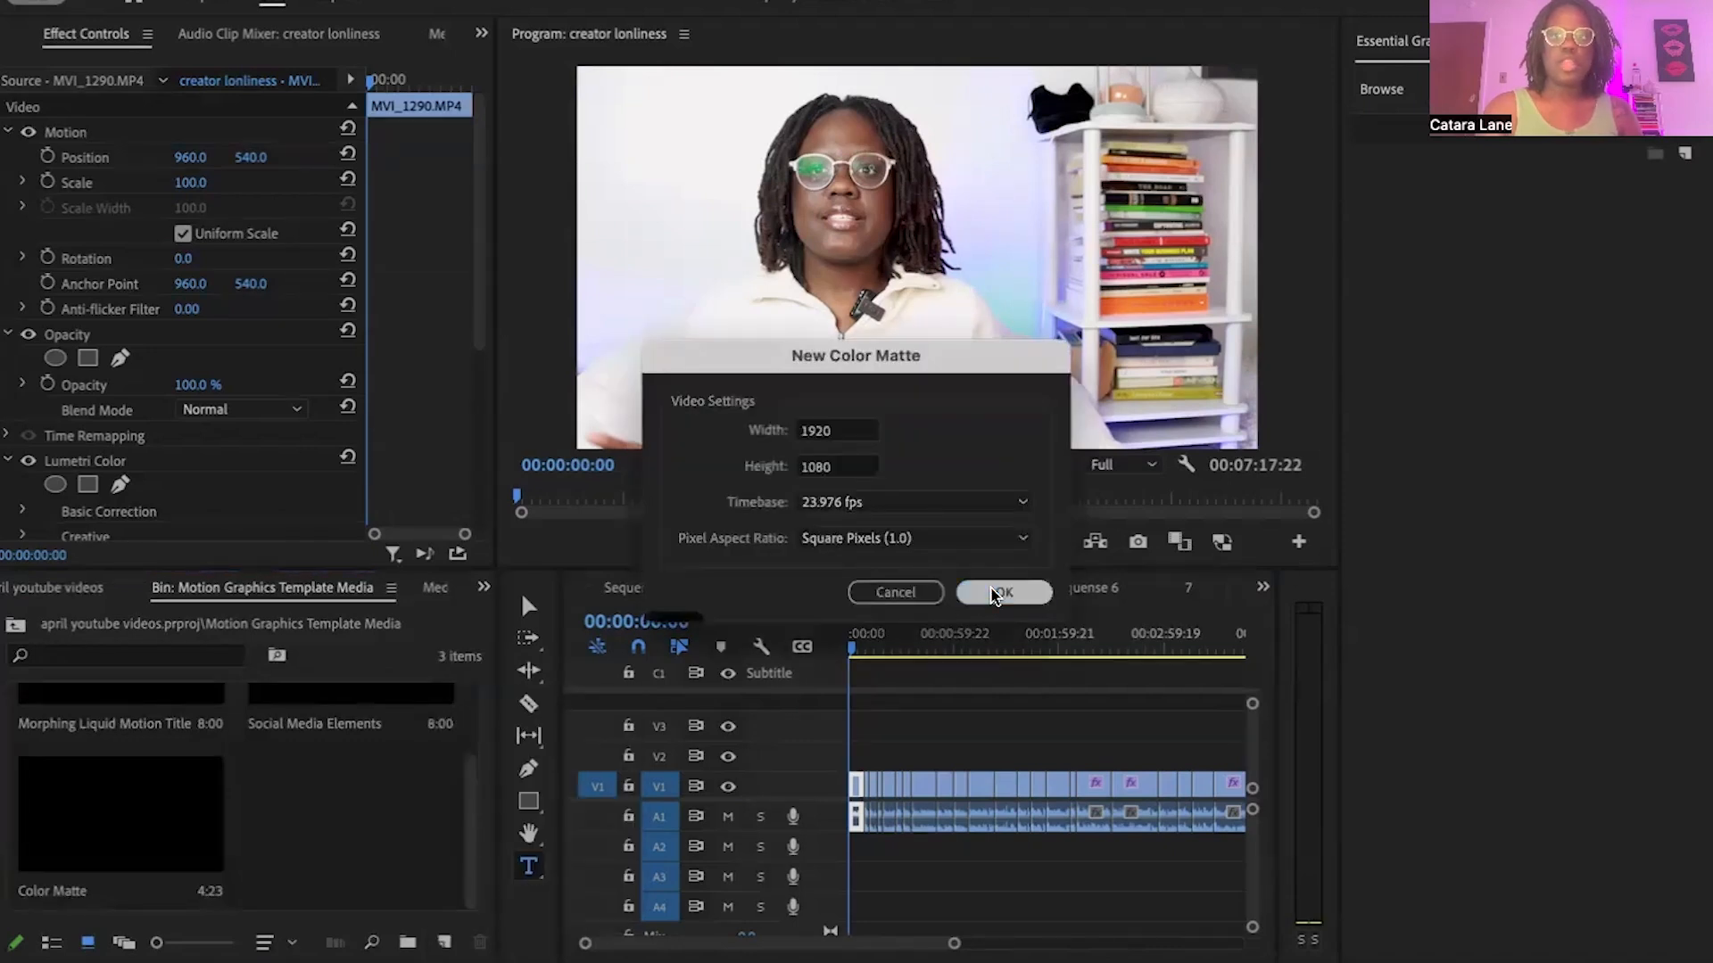
{"action": "left_click", "coordinate": [768, 526]}
{"action": "mouse_move", "coordinate": [768, 526]}
{"action": "left_mouse_down"}
{"action": "mouse_move", "coordinate": [650, 535]}
{"action": "mouse_move", "coordinate": [612, 501]}
{"action": "mouse_move", "coordinate": [562, 625]}
{"action": "left_mouse_up"}
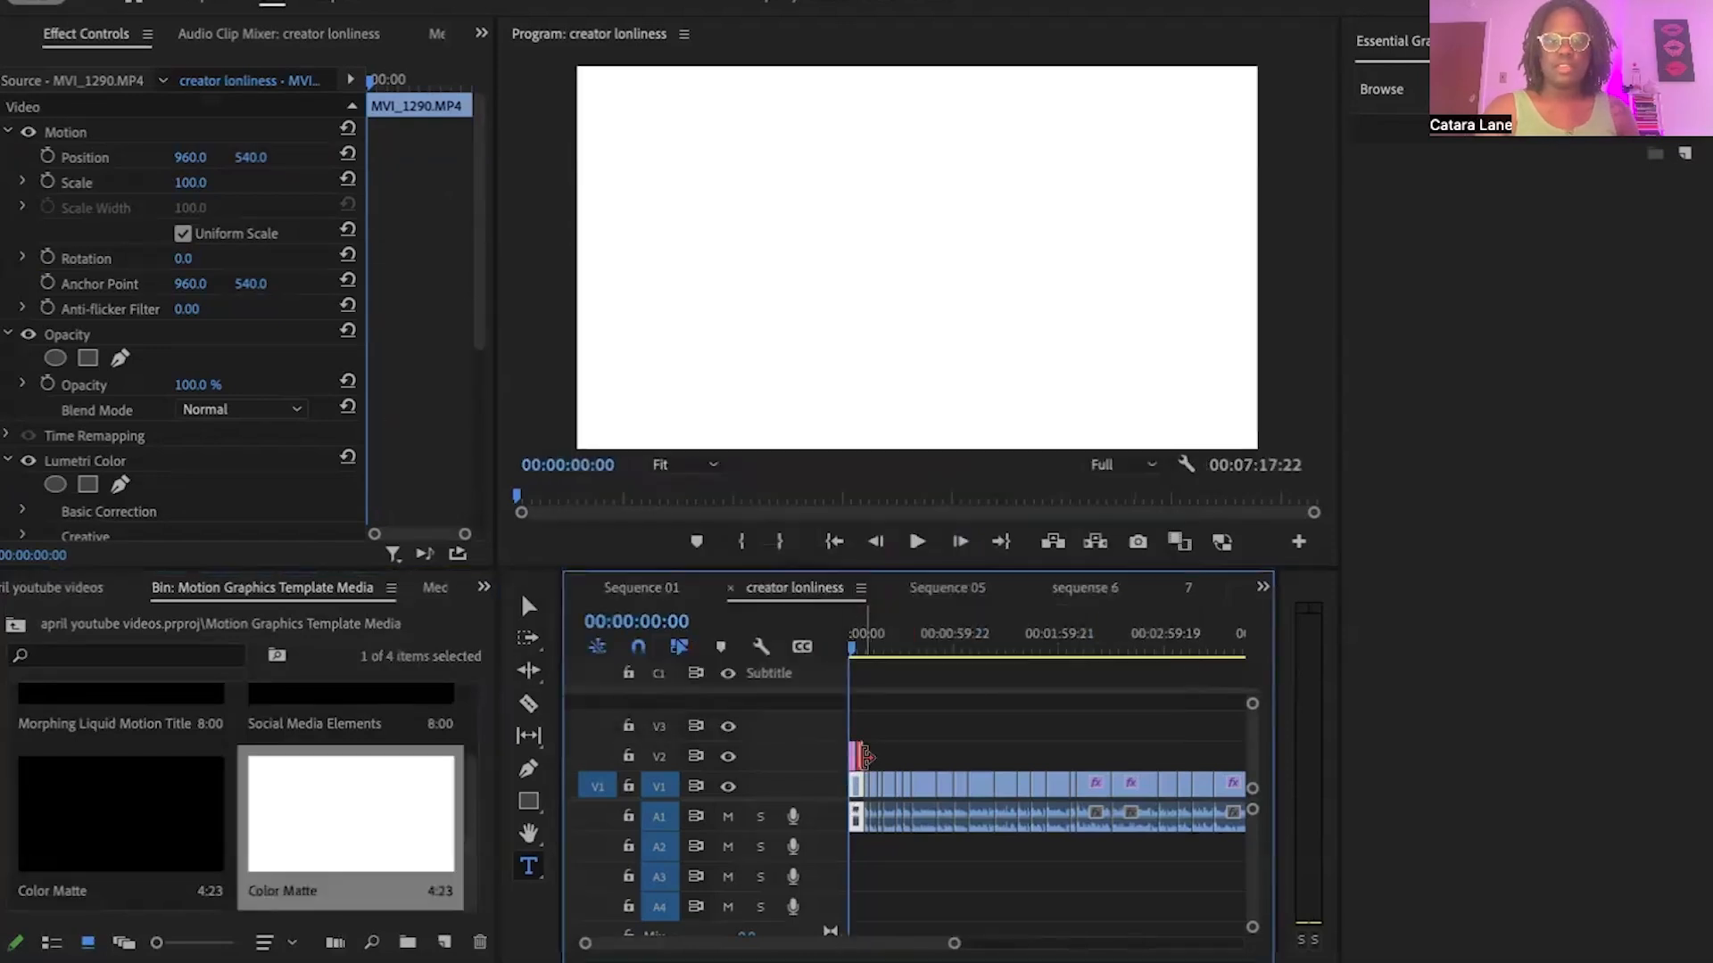
{"action": "left_click_drag", "start_coordinate": [864, 756], "coordinate": [1017, 755]}
{"action": "left_click_drag", "start_coordinate": [852, 658], "coordinate": [1026, 721]}
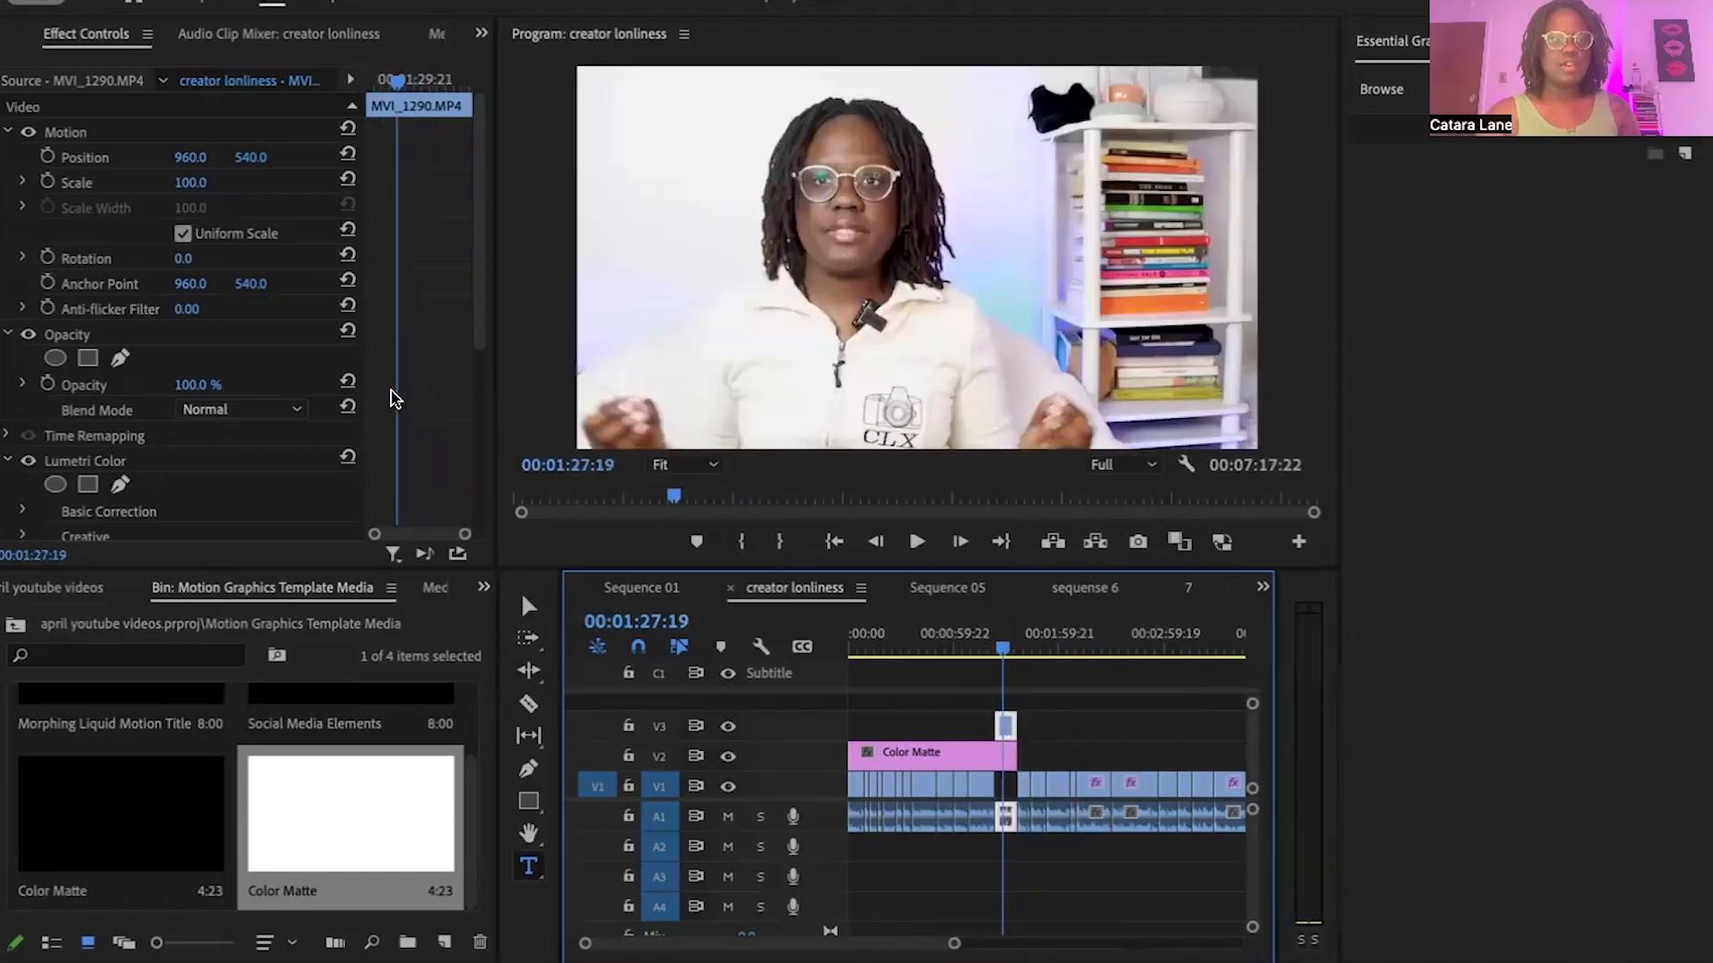
Step: Scale the talking-head clip to 64 and move the small V3 clip into the V1 gap
{"action": "left_click_drag", "start_coordinate": [189, 183], "coordinate": [143, 183]}
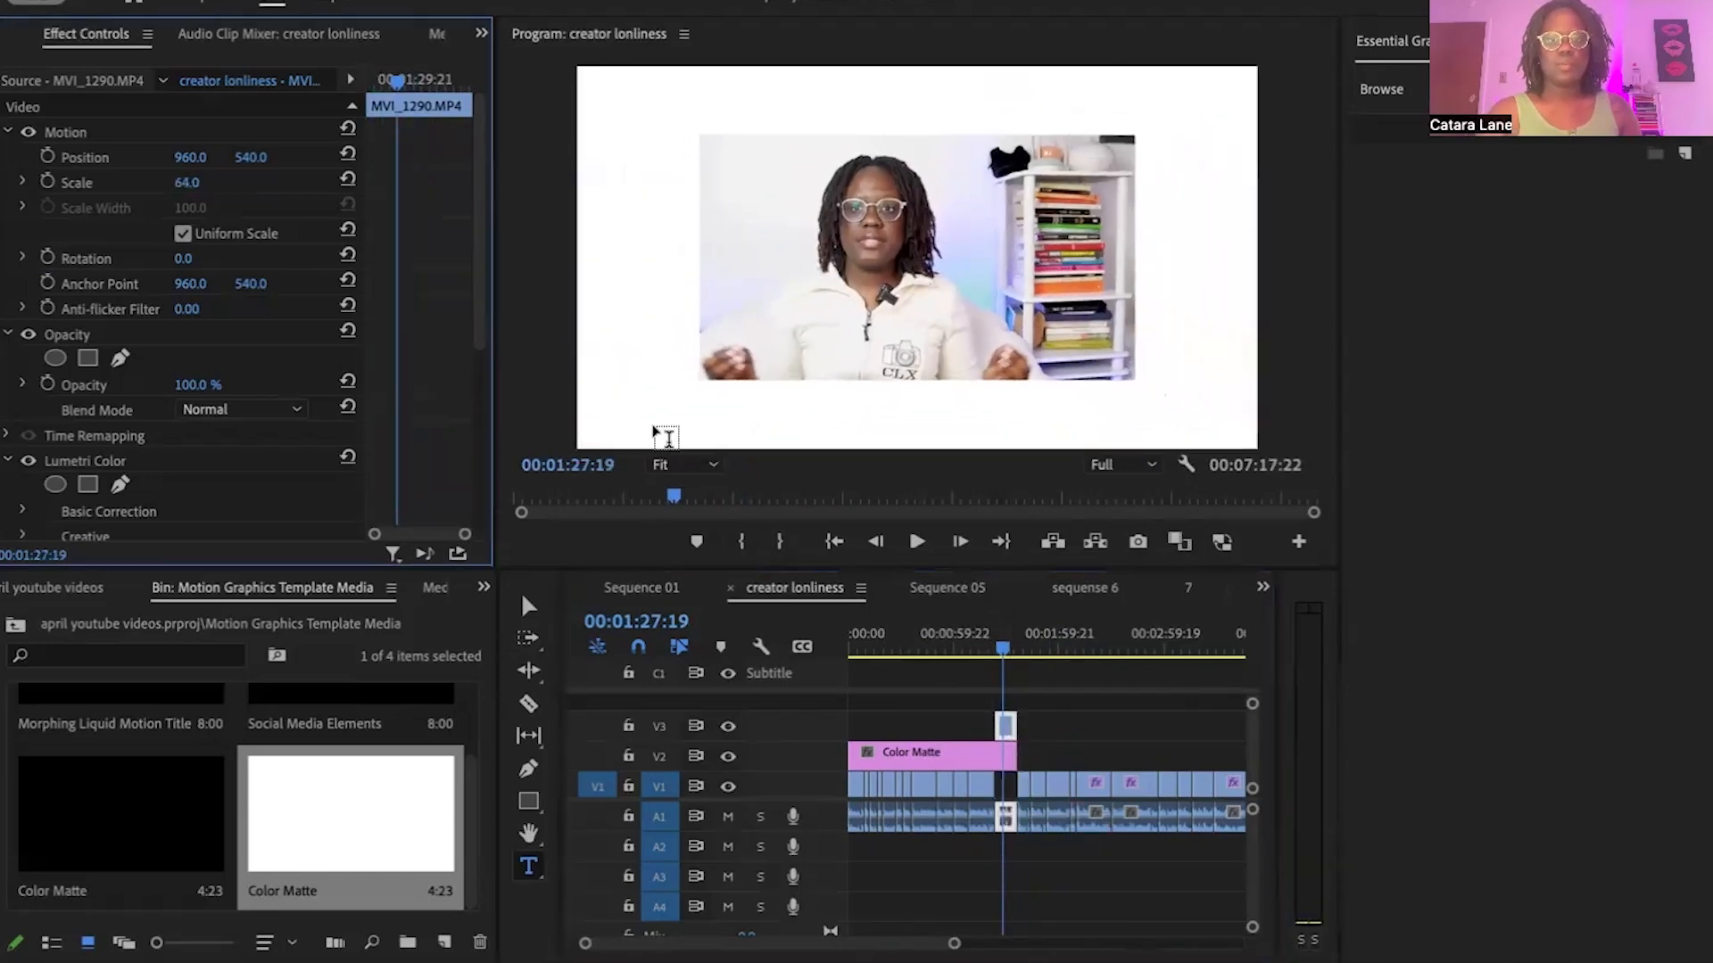
{"action": "left_click", "coordinate": [1009, 733]}
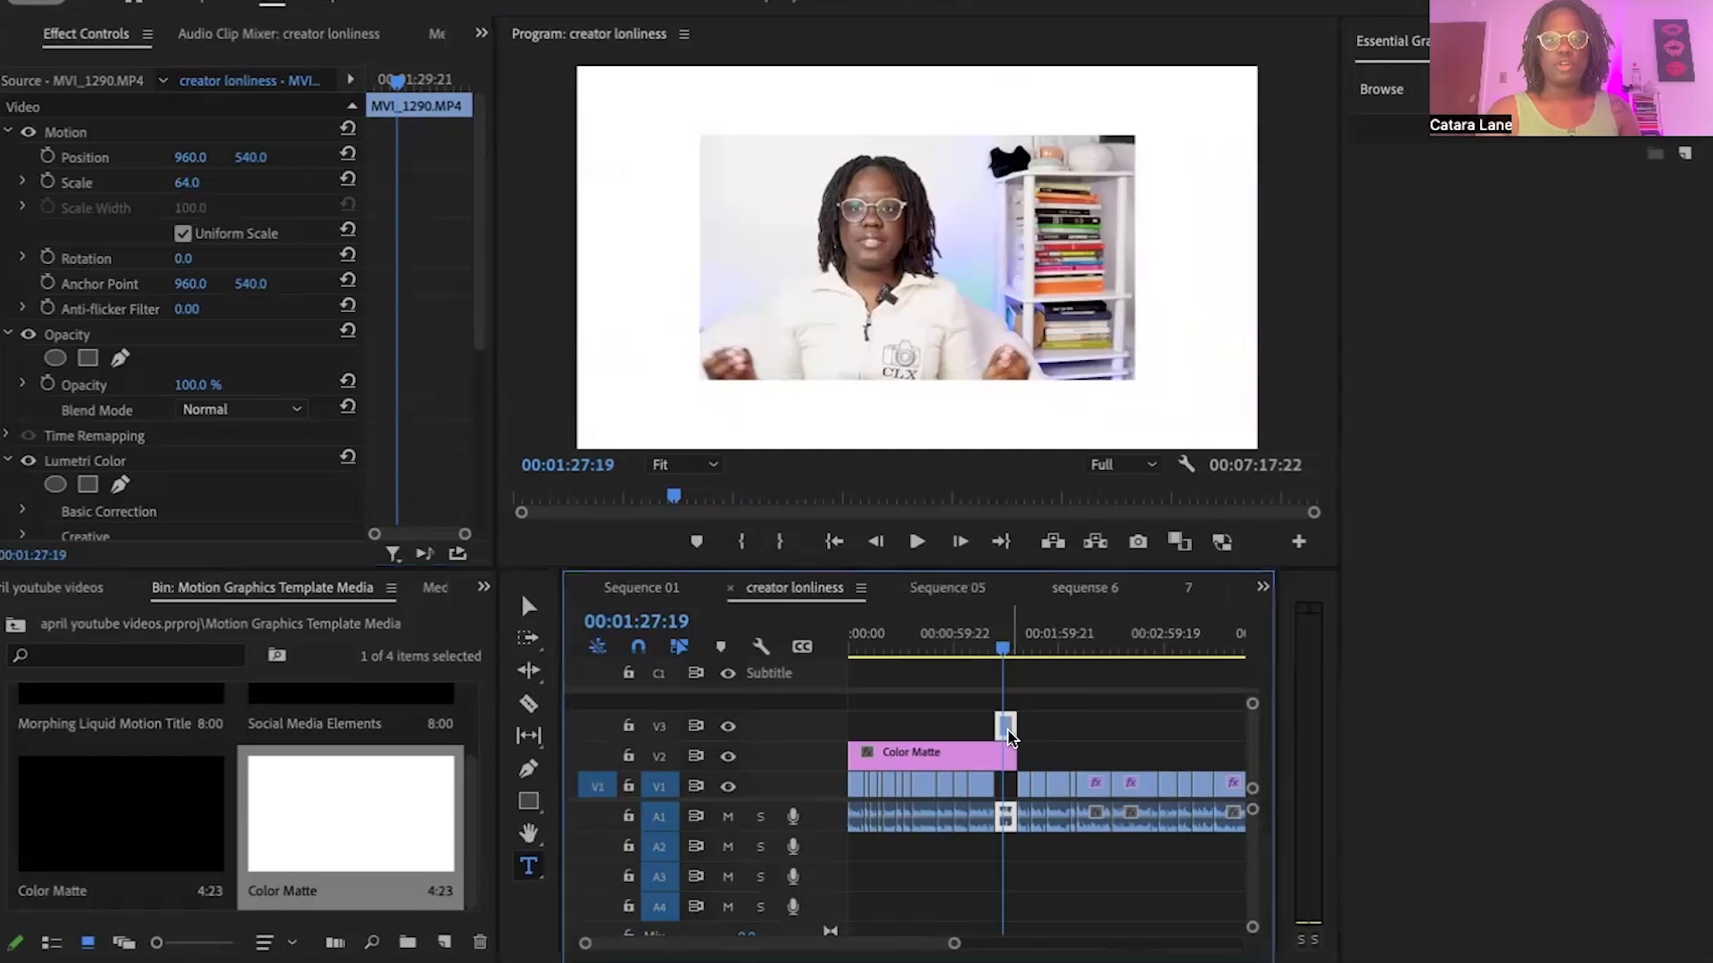
{"action": "left_click_drag", "start_coordinate": [1009, 733], "coordinate": [1007, 786]}
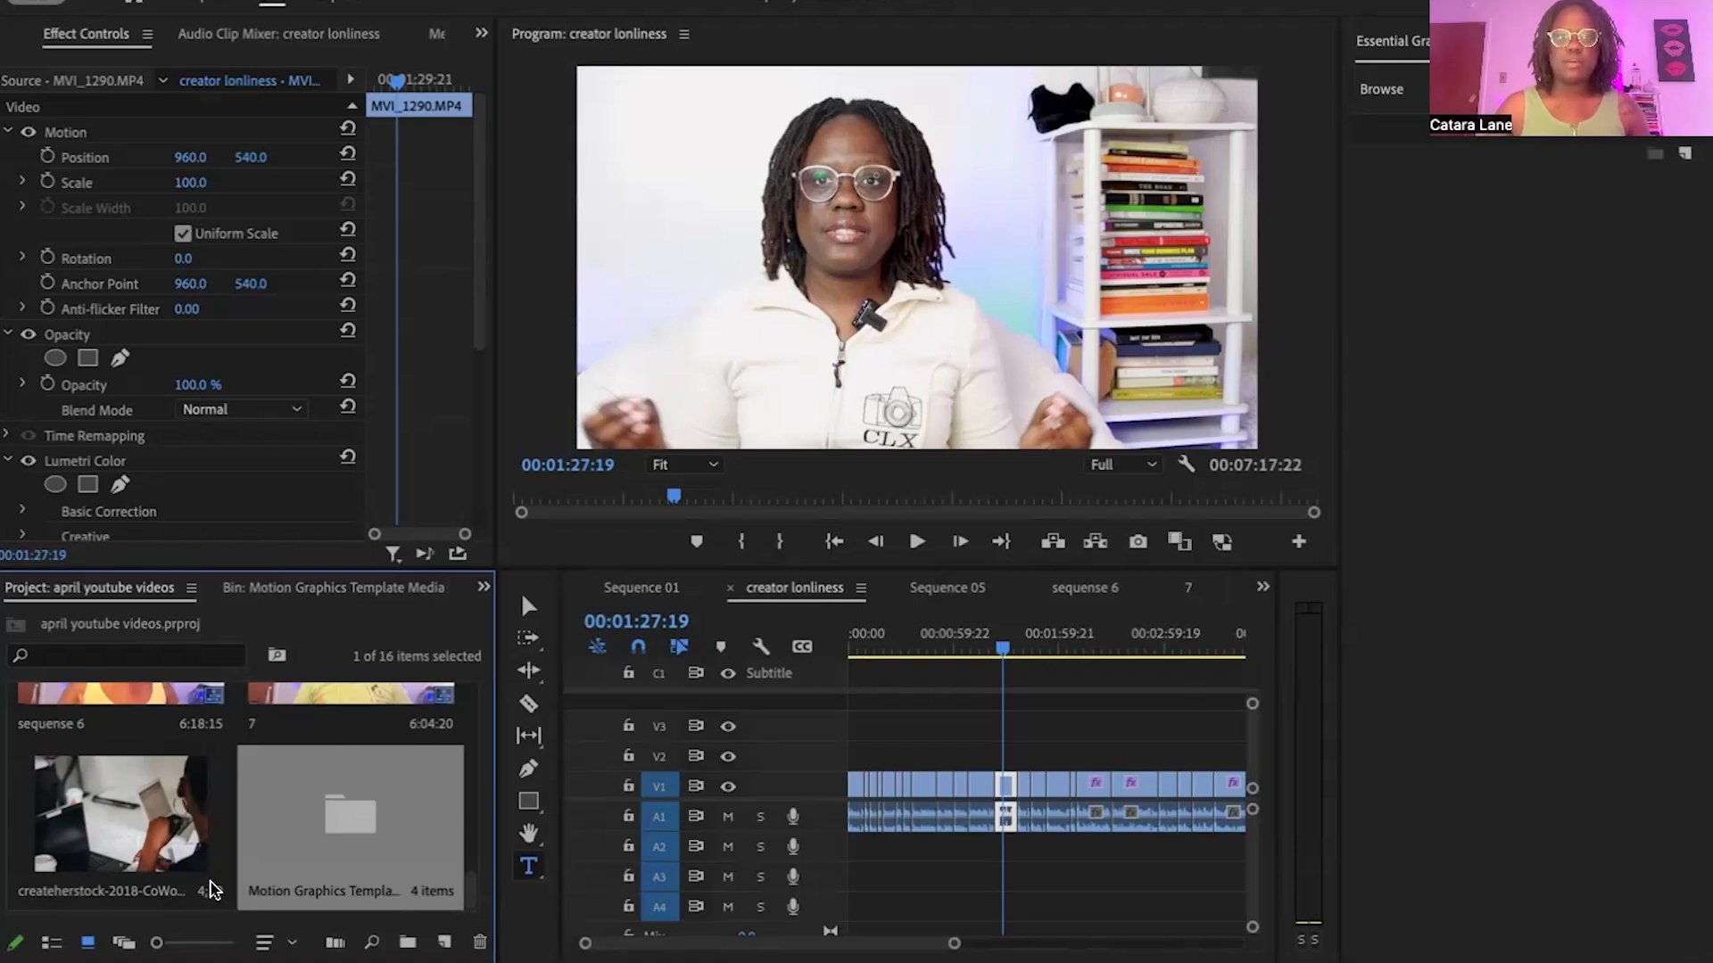
Step: Place the createherstock b-roll at the start of V2 and select it
{"action": "left_click_drag", "start_coordinate": [212, 890], "coordinate": [871, 757]}
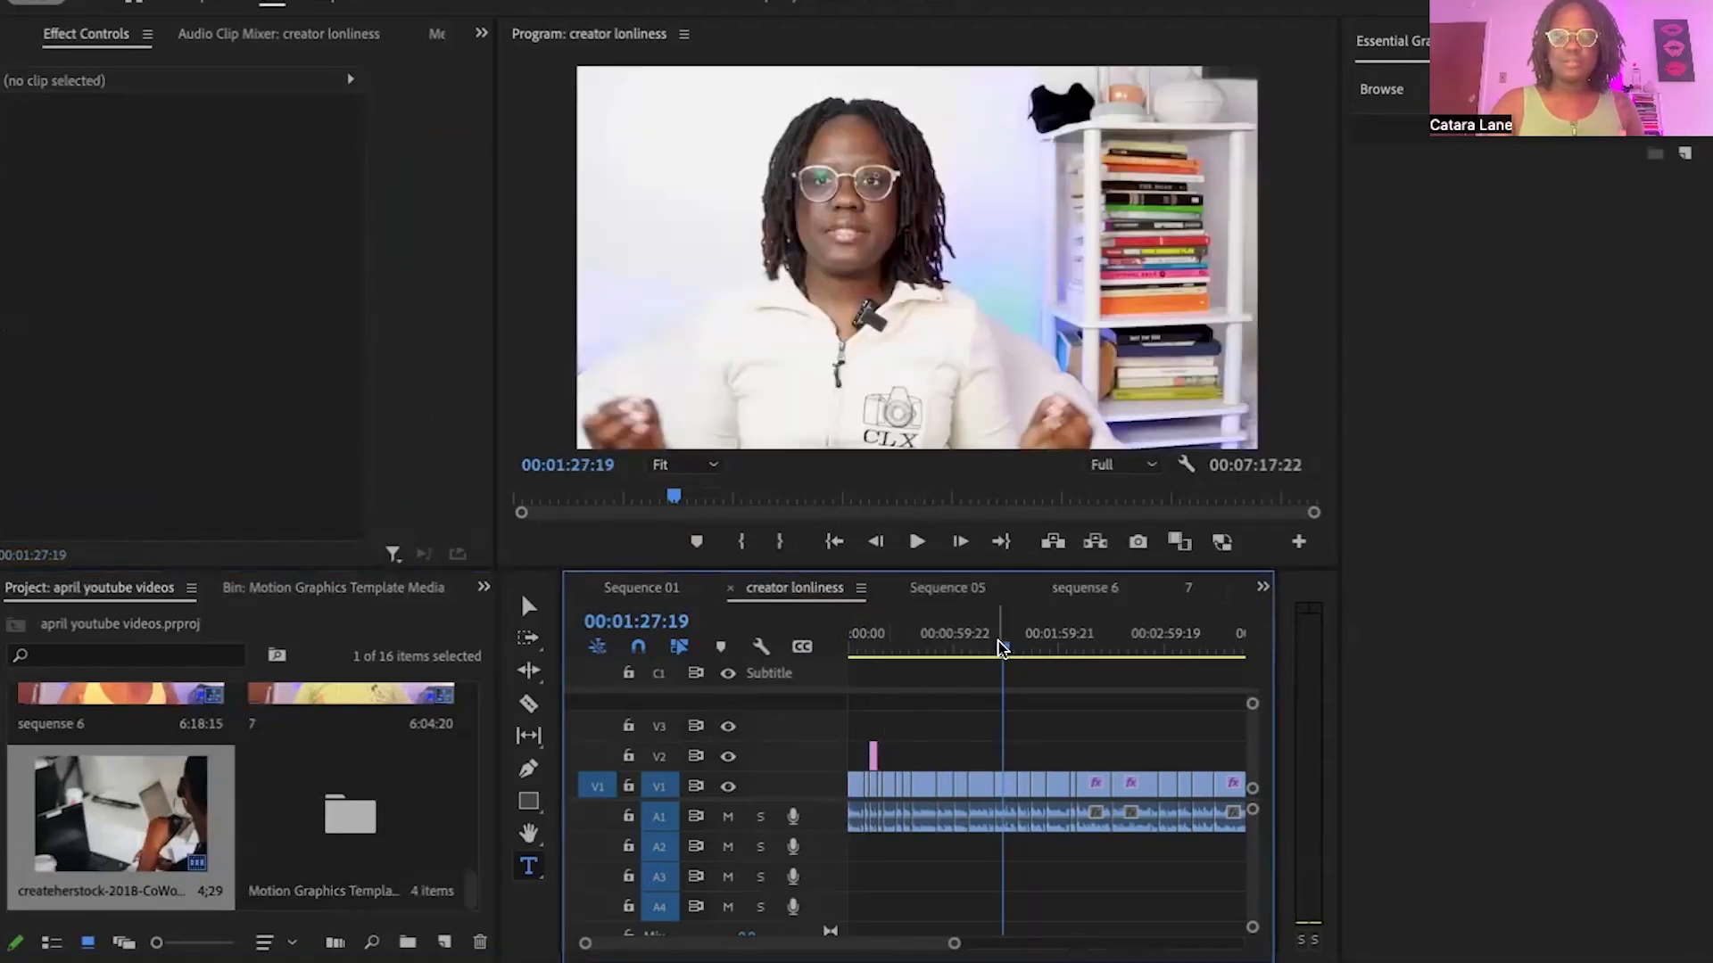
{"action": "left_click_drag", "start_coordinate": [1003, 651], "coordinate": [874, 651]}
{"action": "left_click", "coordinate": [873, 757]}
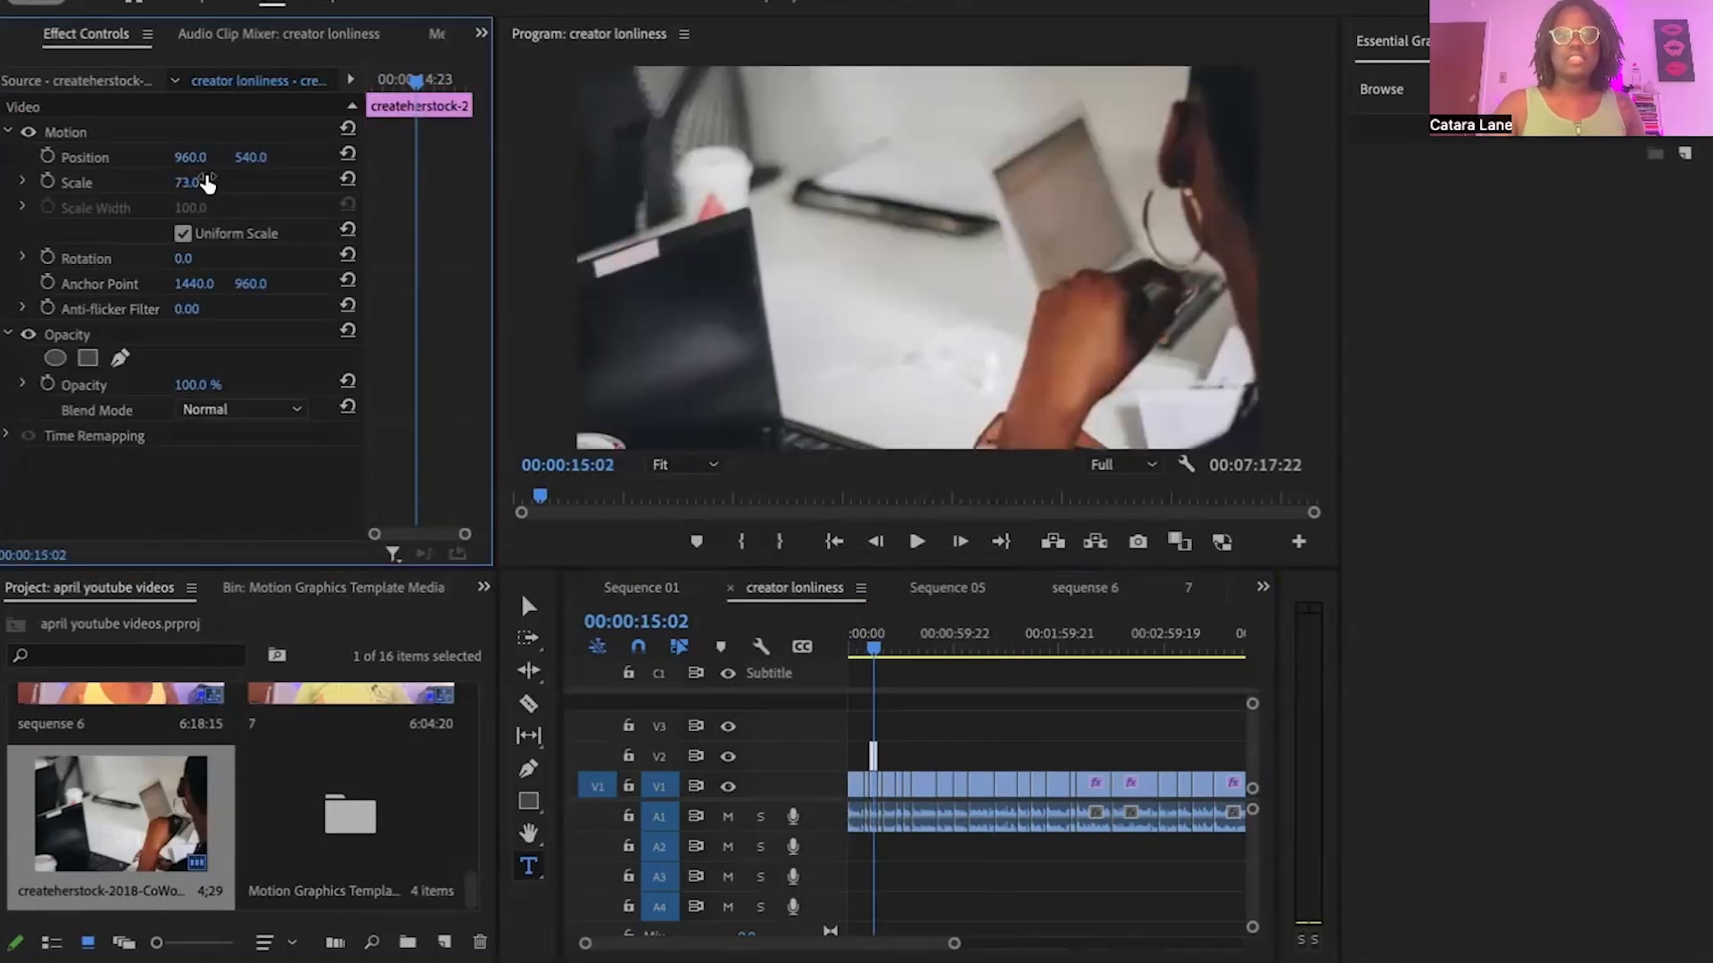
{"action": "left_click", "coordinate": [814, 675]}
{"action": "key", "text": "Home"}
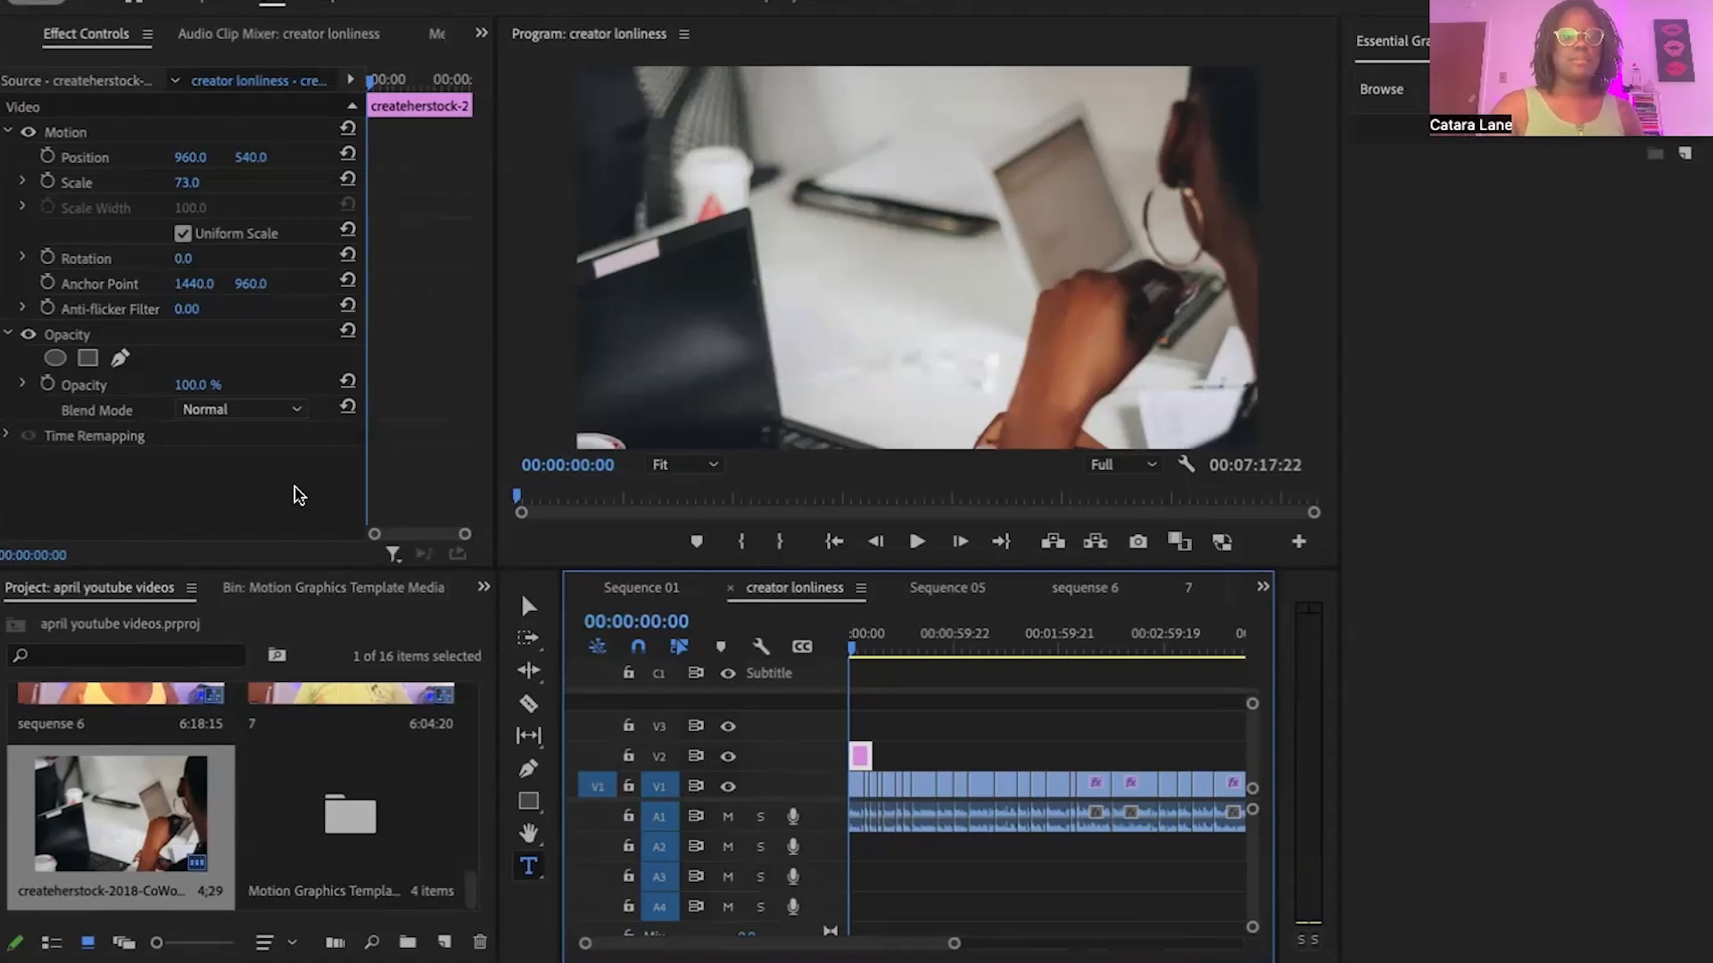
Step: Keyframe the b-roll's Scale from 73 at the start to 95 later, then preview the zoom
{"action": "left_click", "coordinate": [49, 182]}
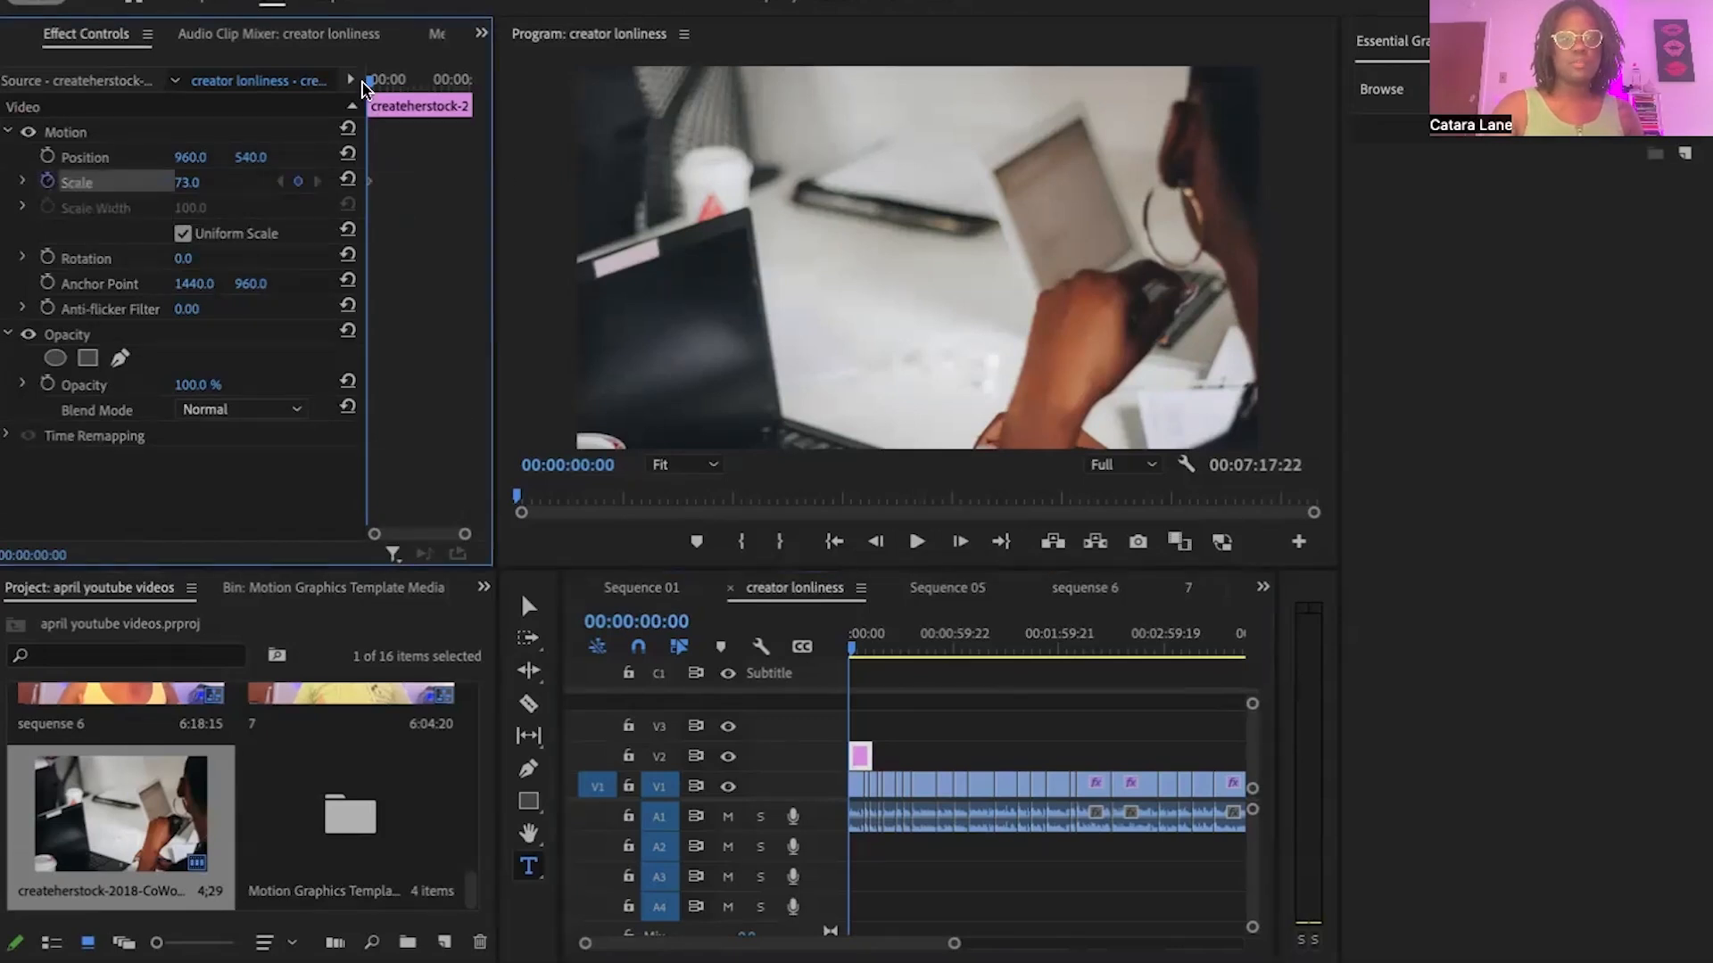
{"action": "left_click_drag", "start_coordinate": [373, 87], "coordinate": [459, 84]}
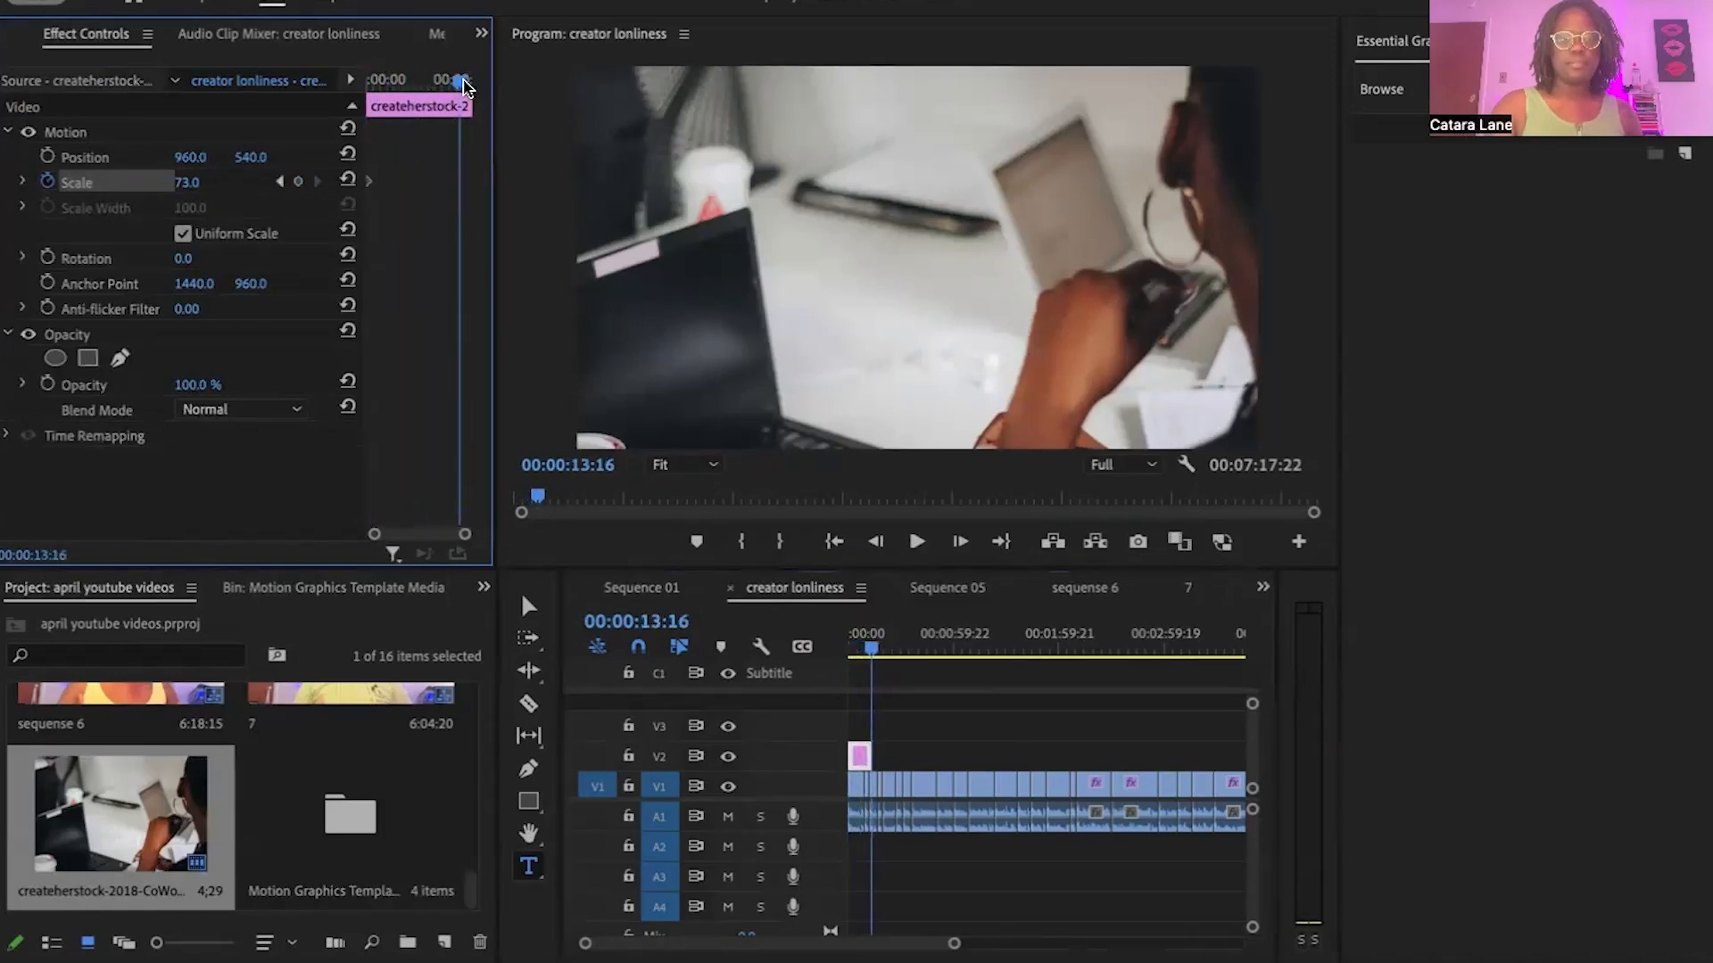
{"action": "left_click", "coordinate": [188, 186]}
{"action": "left_click_drag", "start_coordinate": [188, 185], "coordinate": [207, 183]}
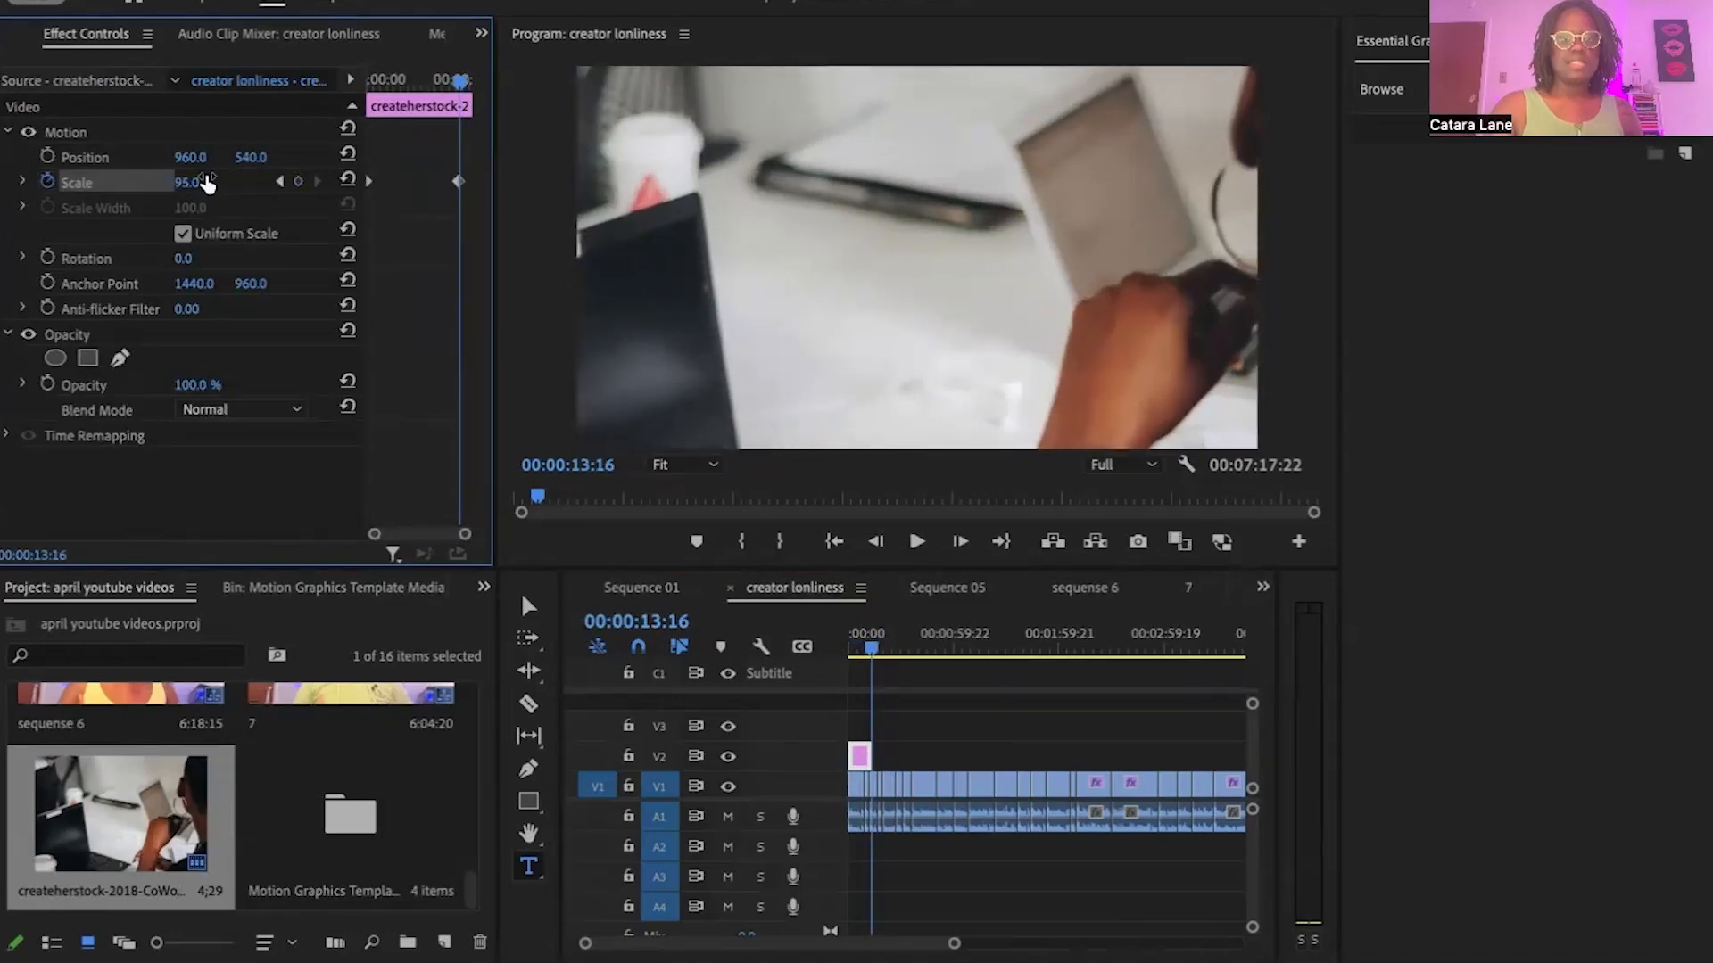
{"action": "left_click", "coordinate": [873, 659]}
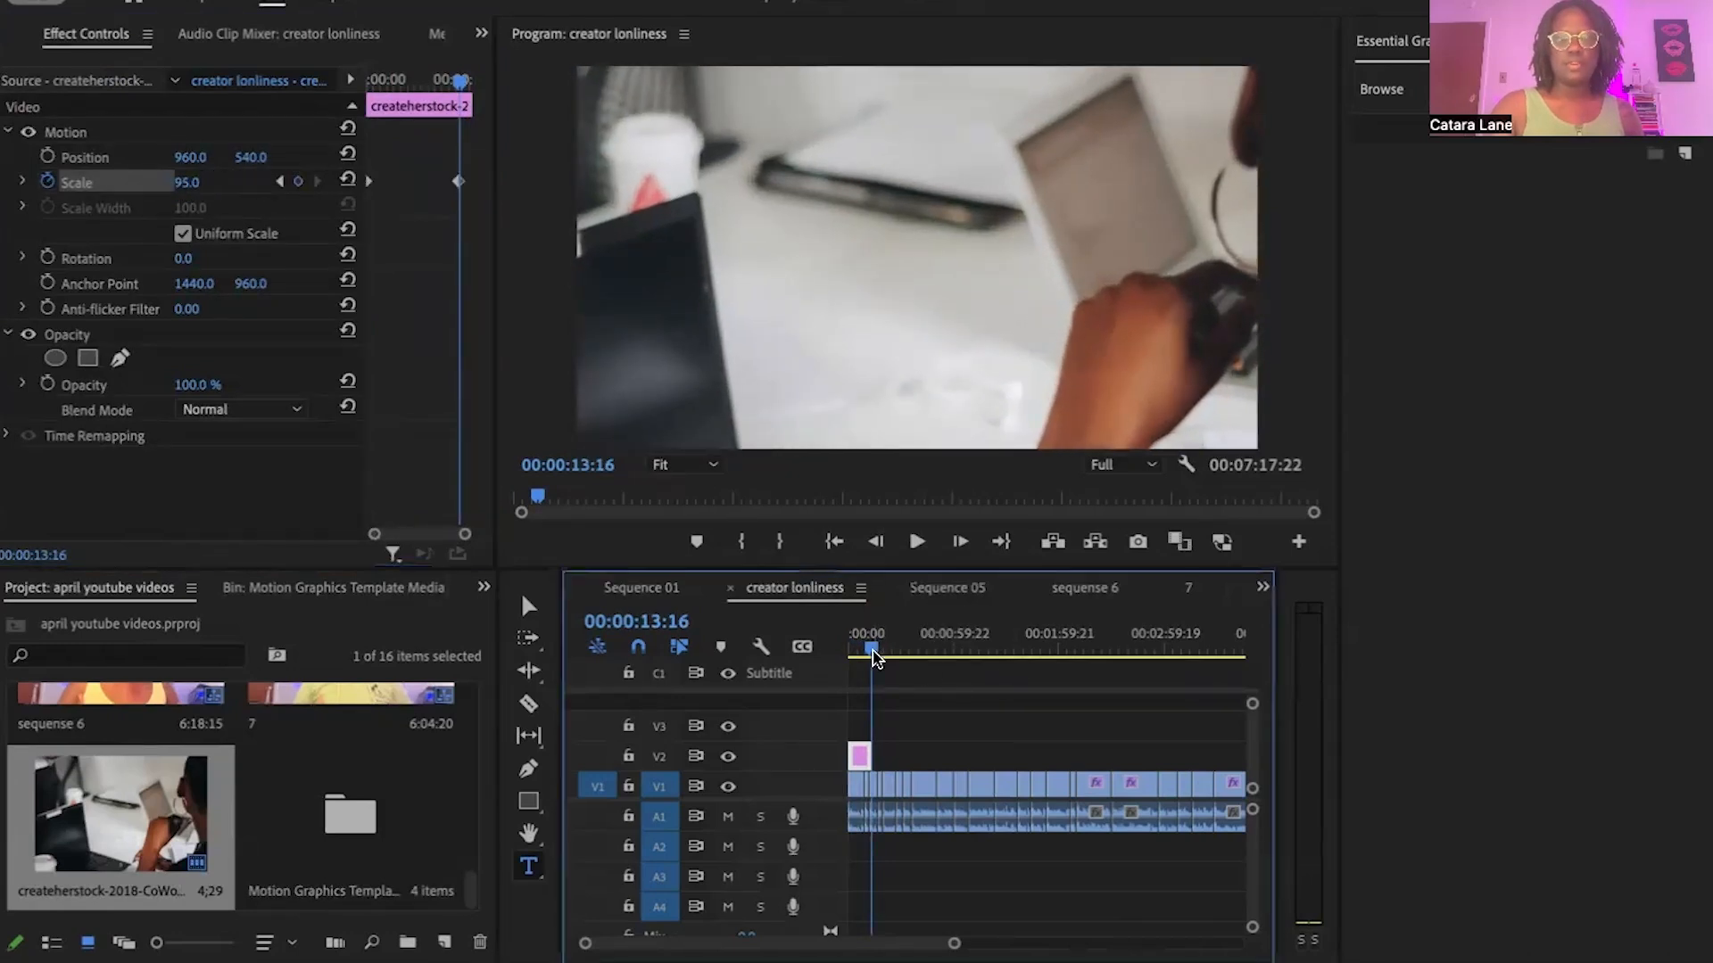
{"action": "key", "text": "Home"}
{"action": "left_click", "coordinate": [918, 543]}
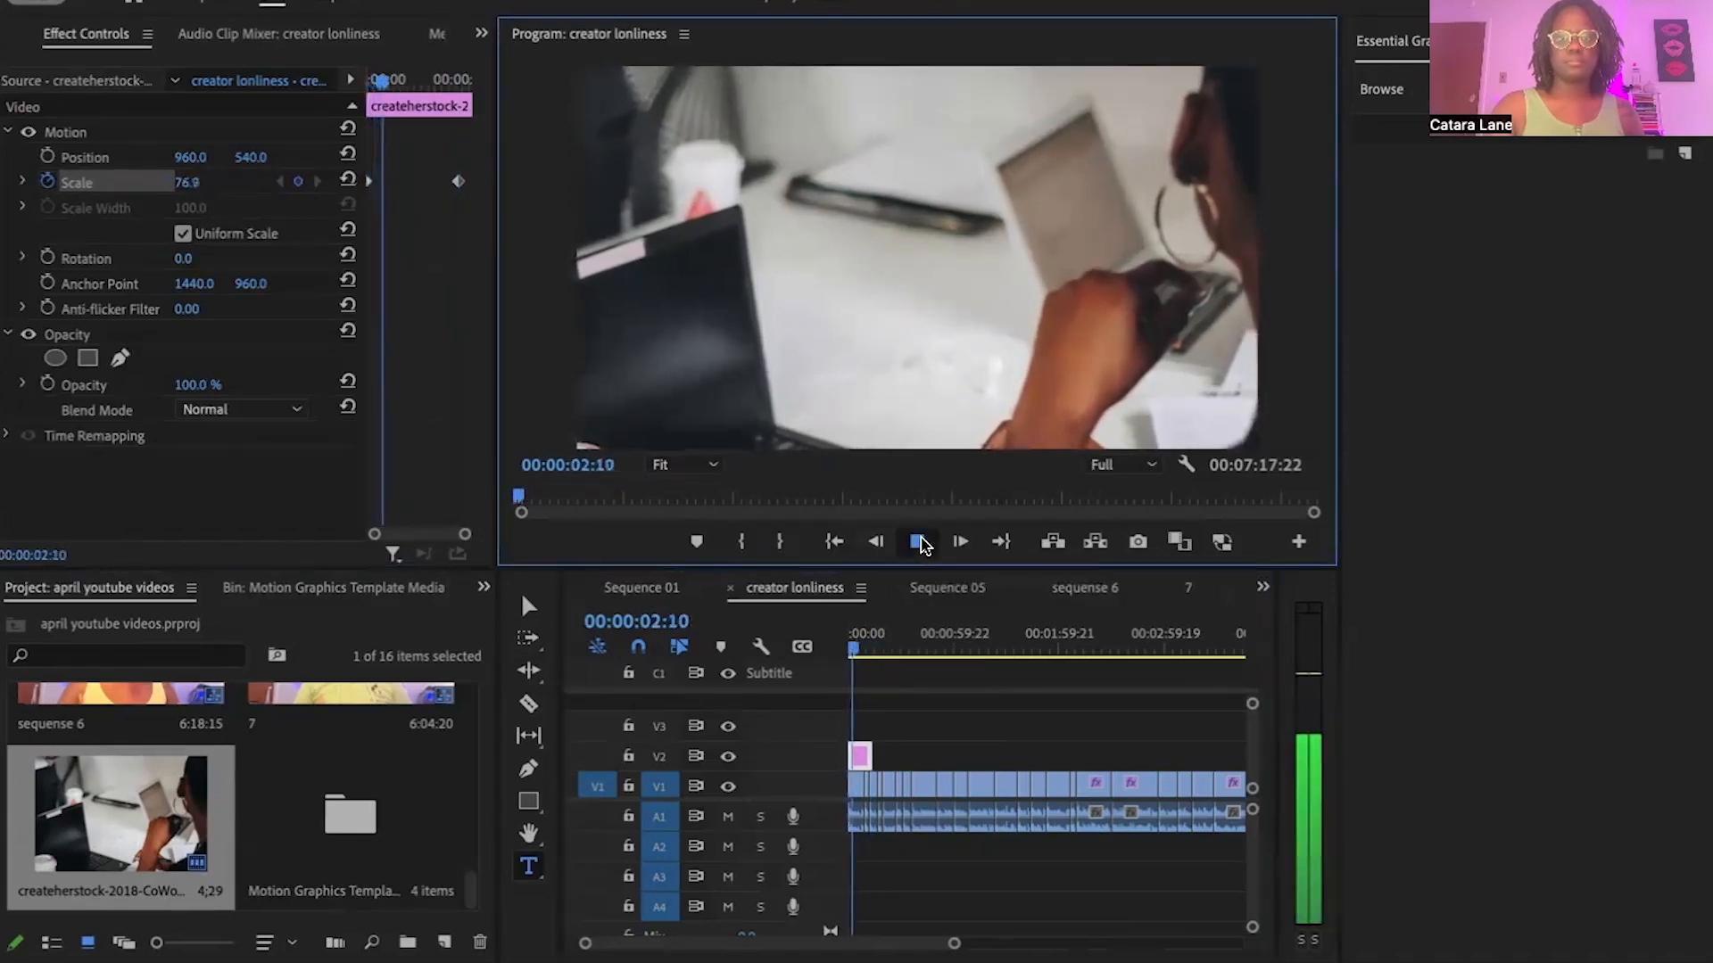
{"action": "left_click", "coordinate": [921, 538]}
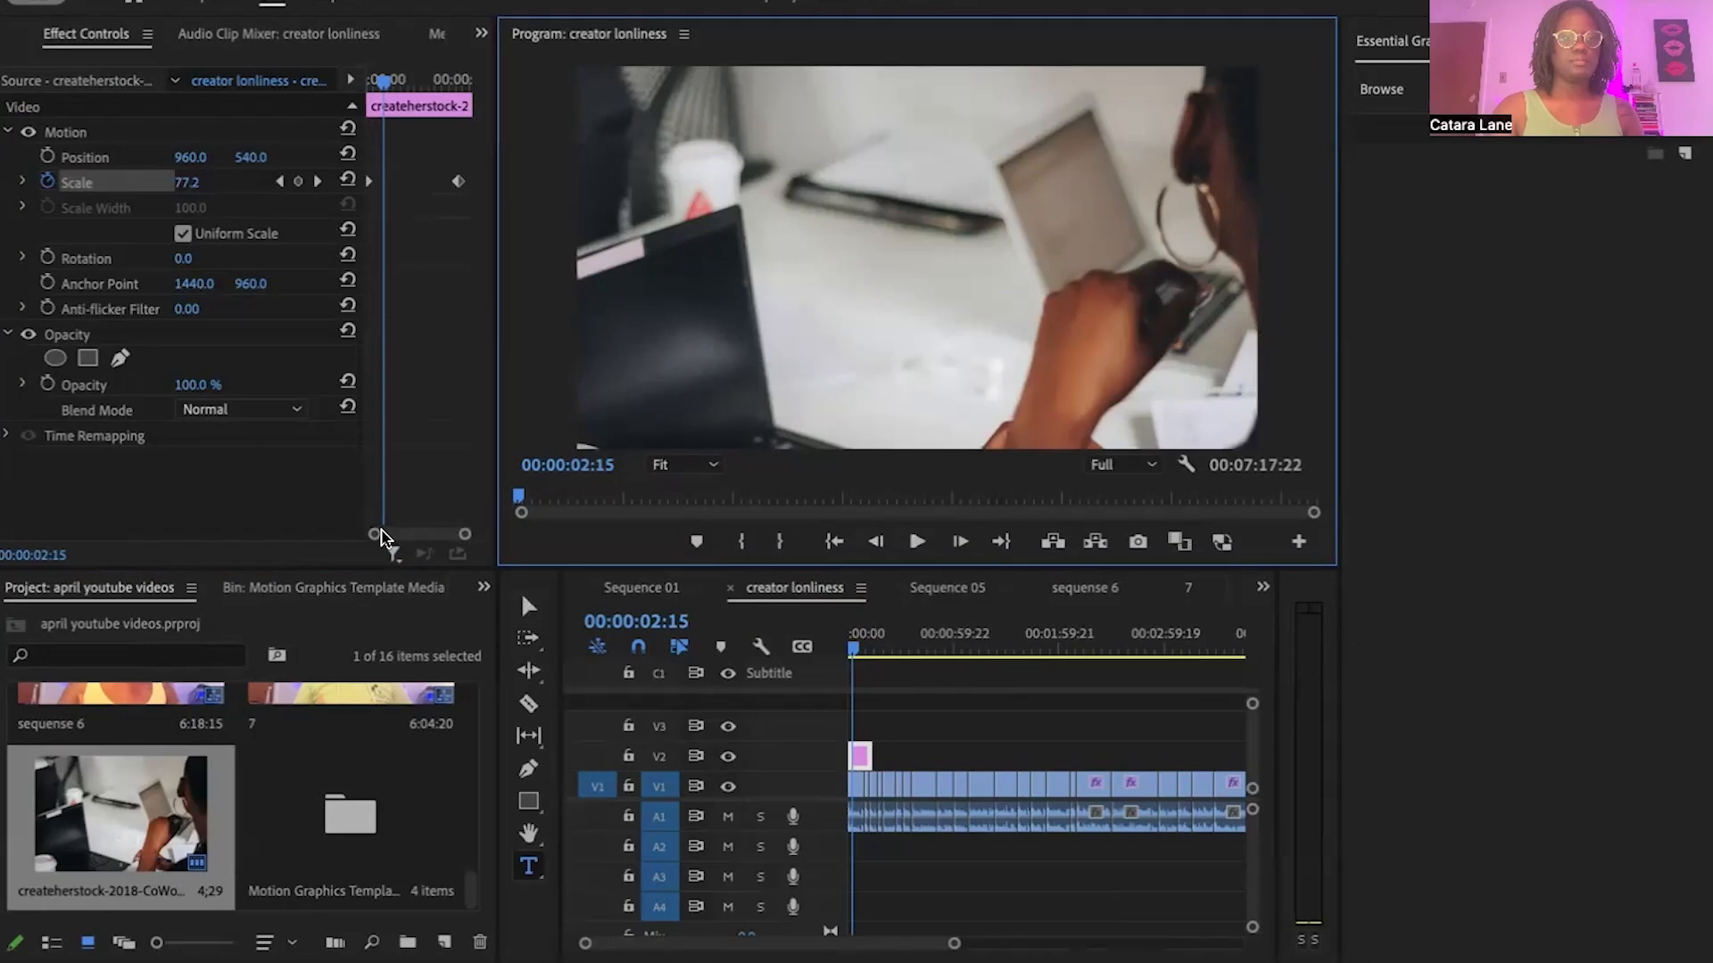
Step: Delete the scale keyframe at the b-roll's start
{"action": "left_click", "coordinate": [373, 189]}
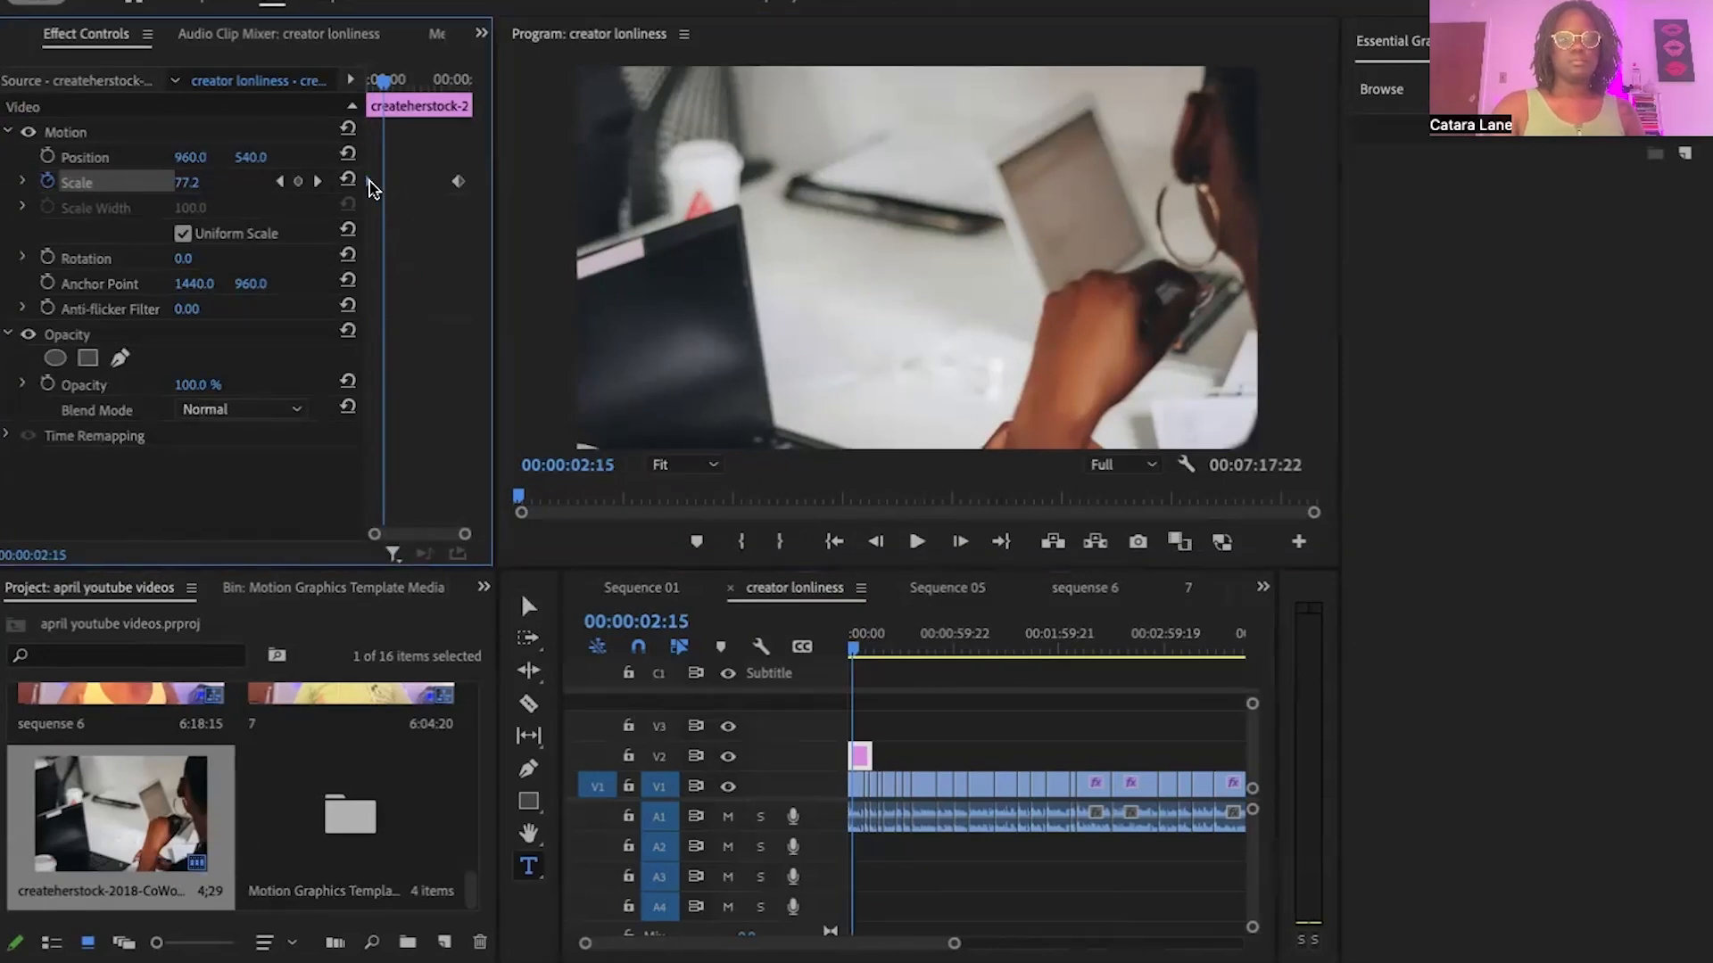
{"action": "key", "text": "Delete"}
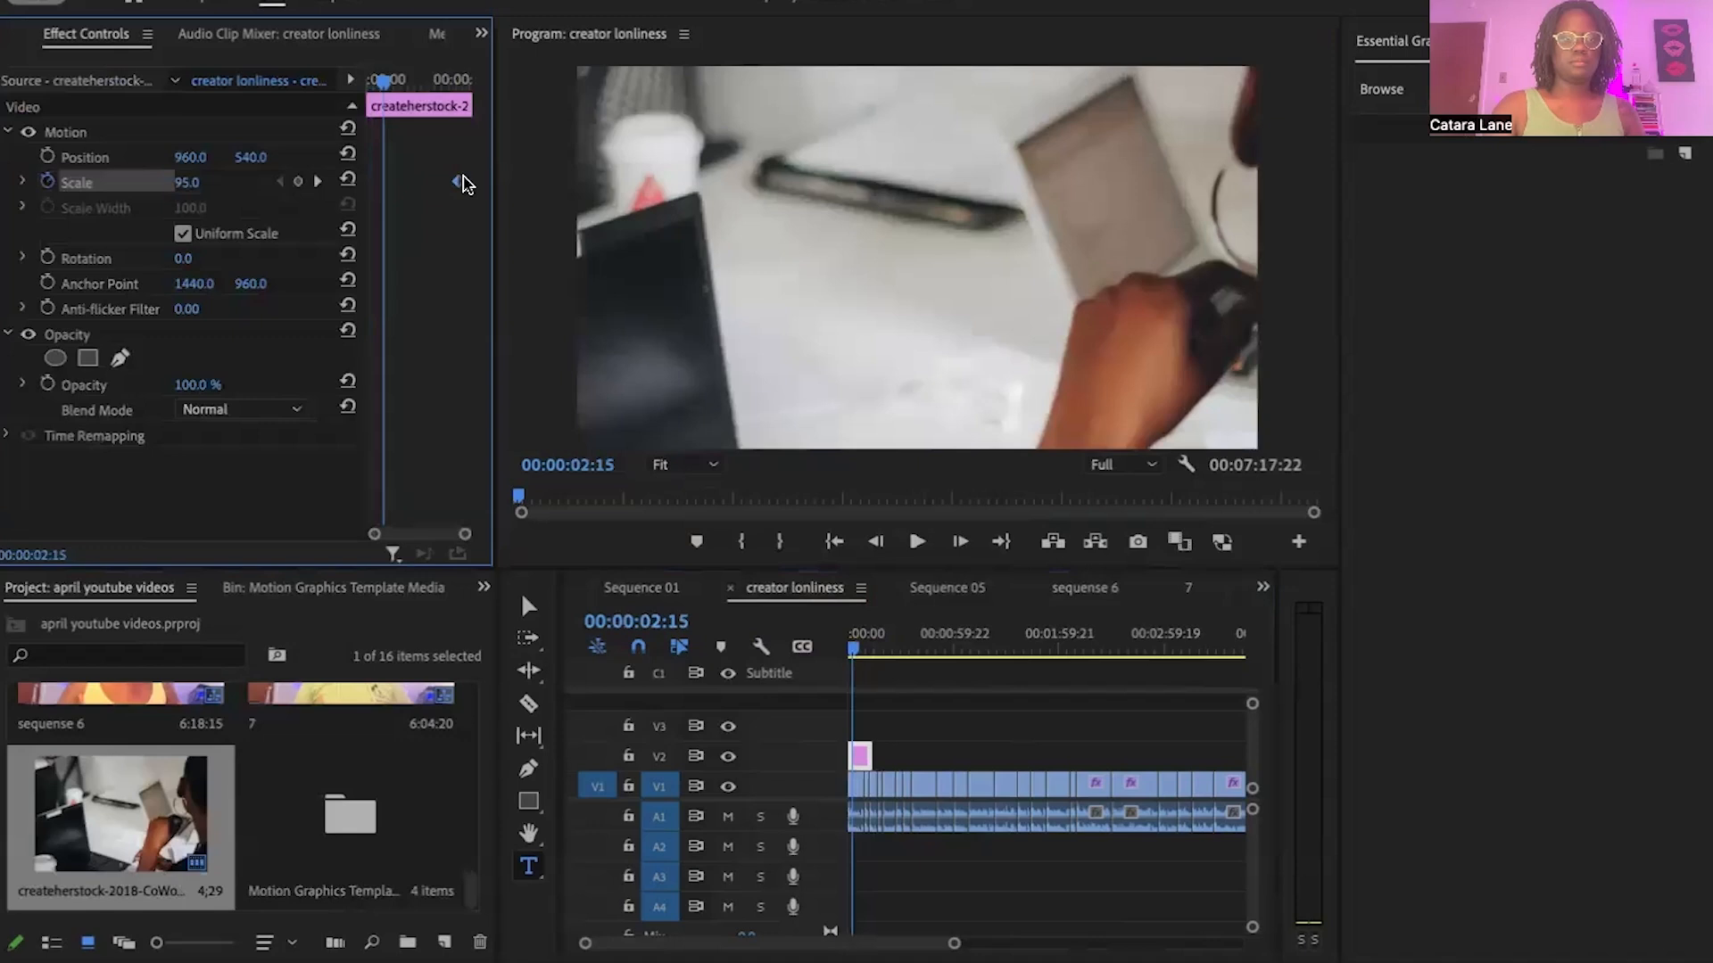
{"action": "key", "text": "Delete"}
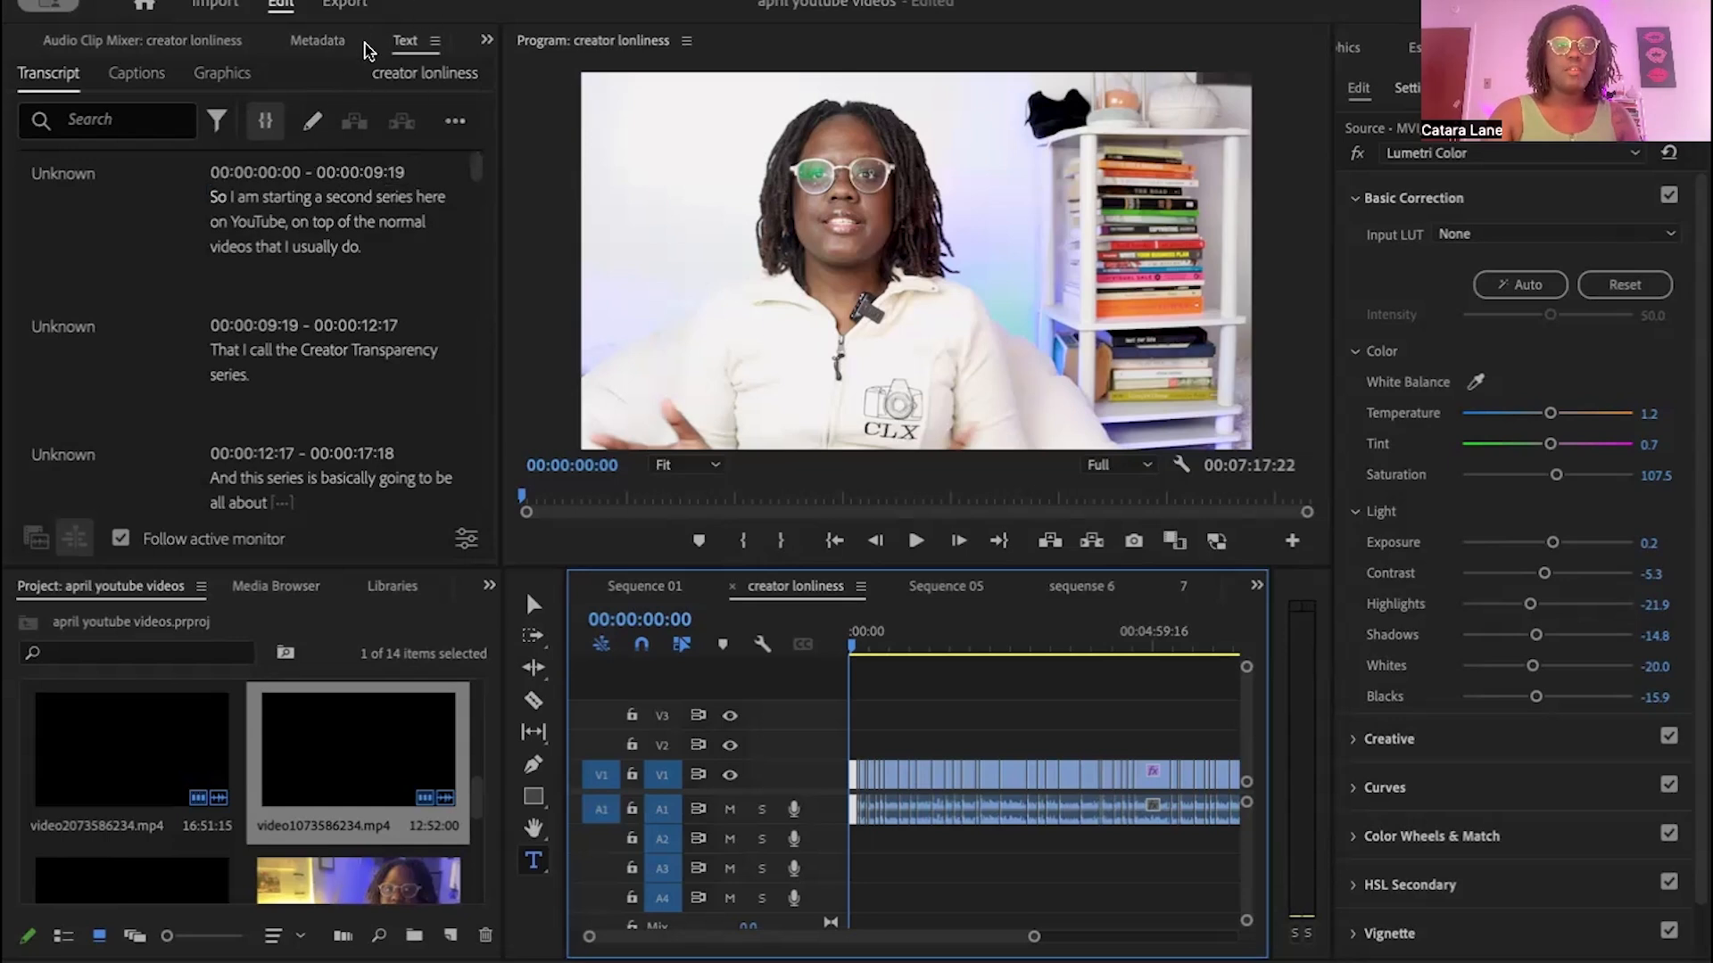
{"action": "left_click", "coordinate": [486, 40]}
{"action": "left_click", "coordinate": [339, 301]}
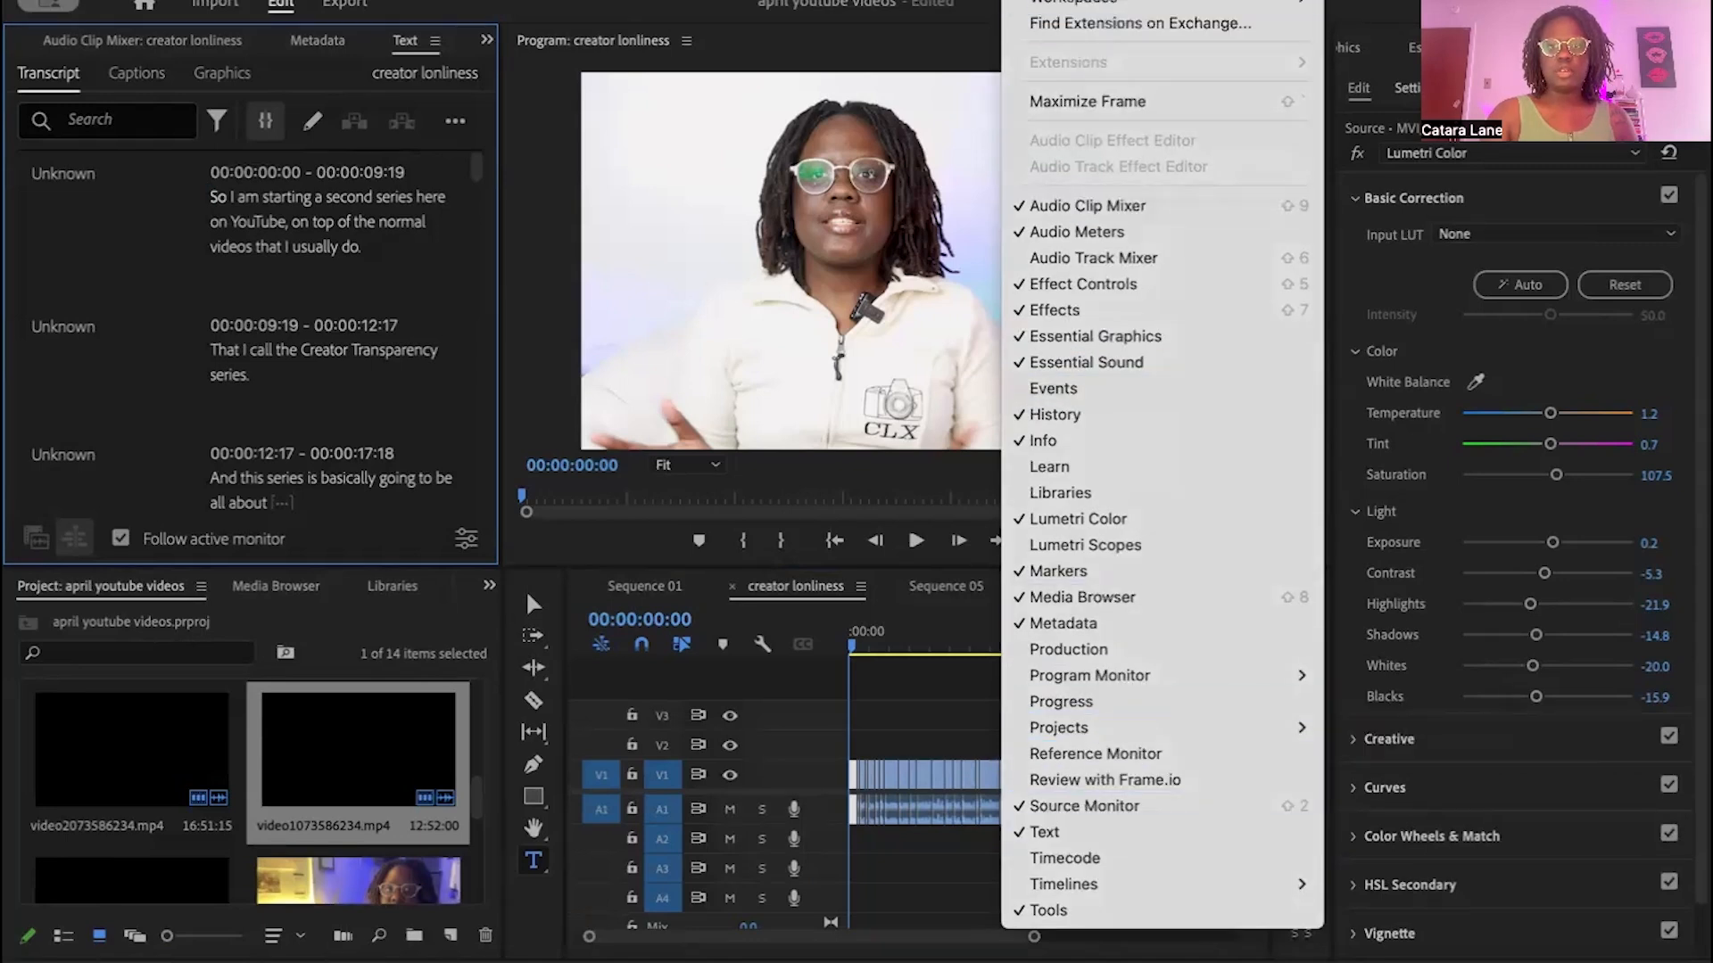
{"action": "key", "text": "Escape"}
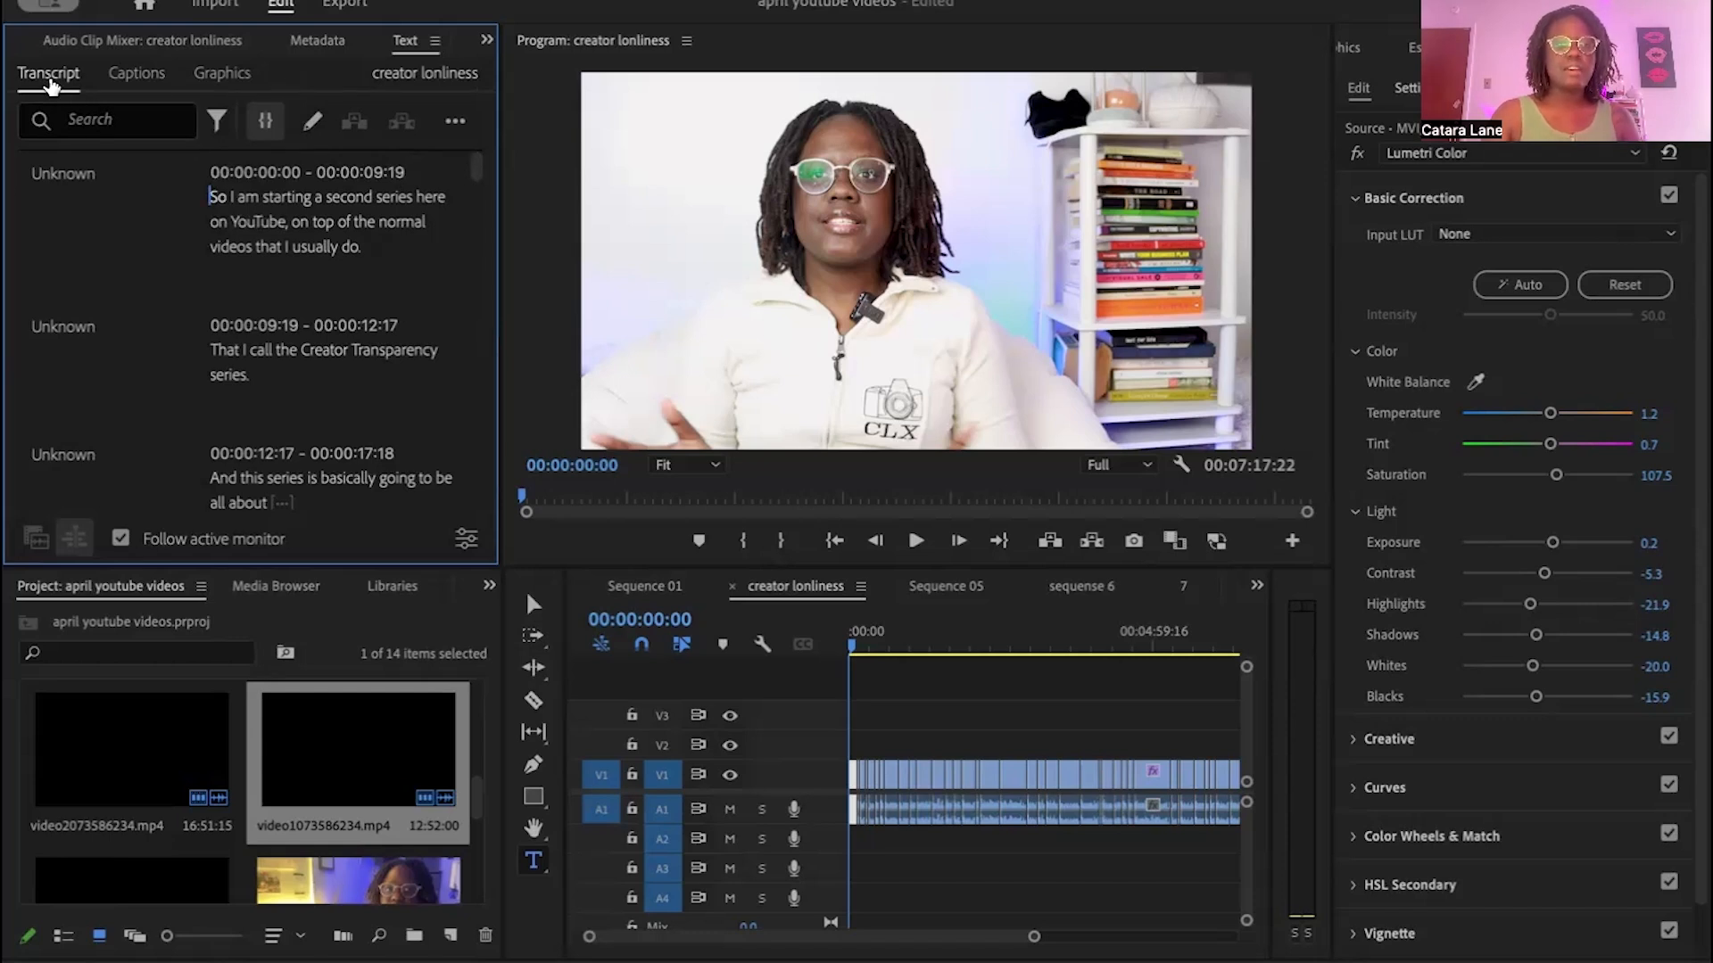
Step: Create captions from the transcript in Subtitle format, limiting captions to about 20 characters
{"action": "left_click", "coordinate": [136, 74]}
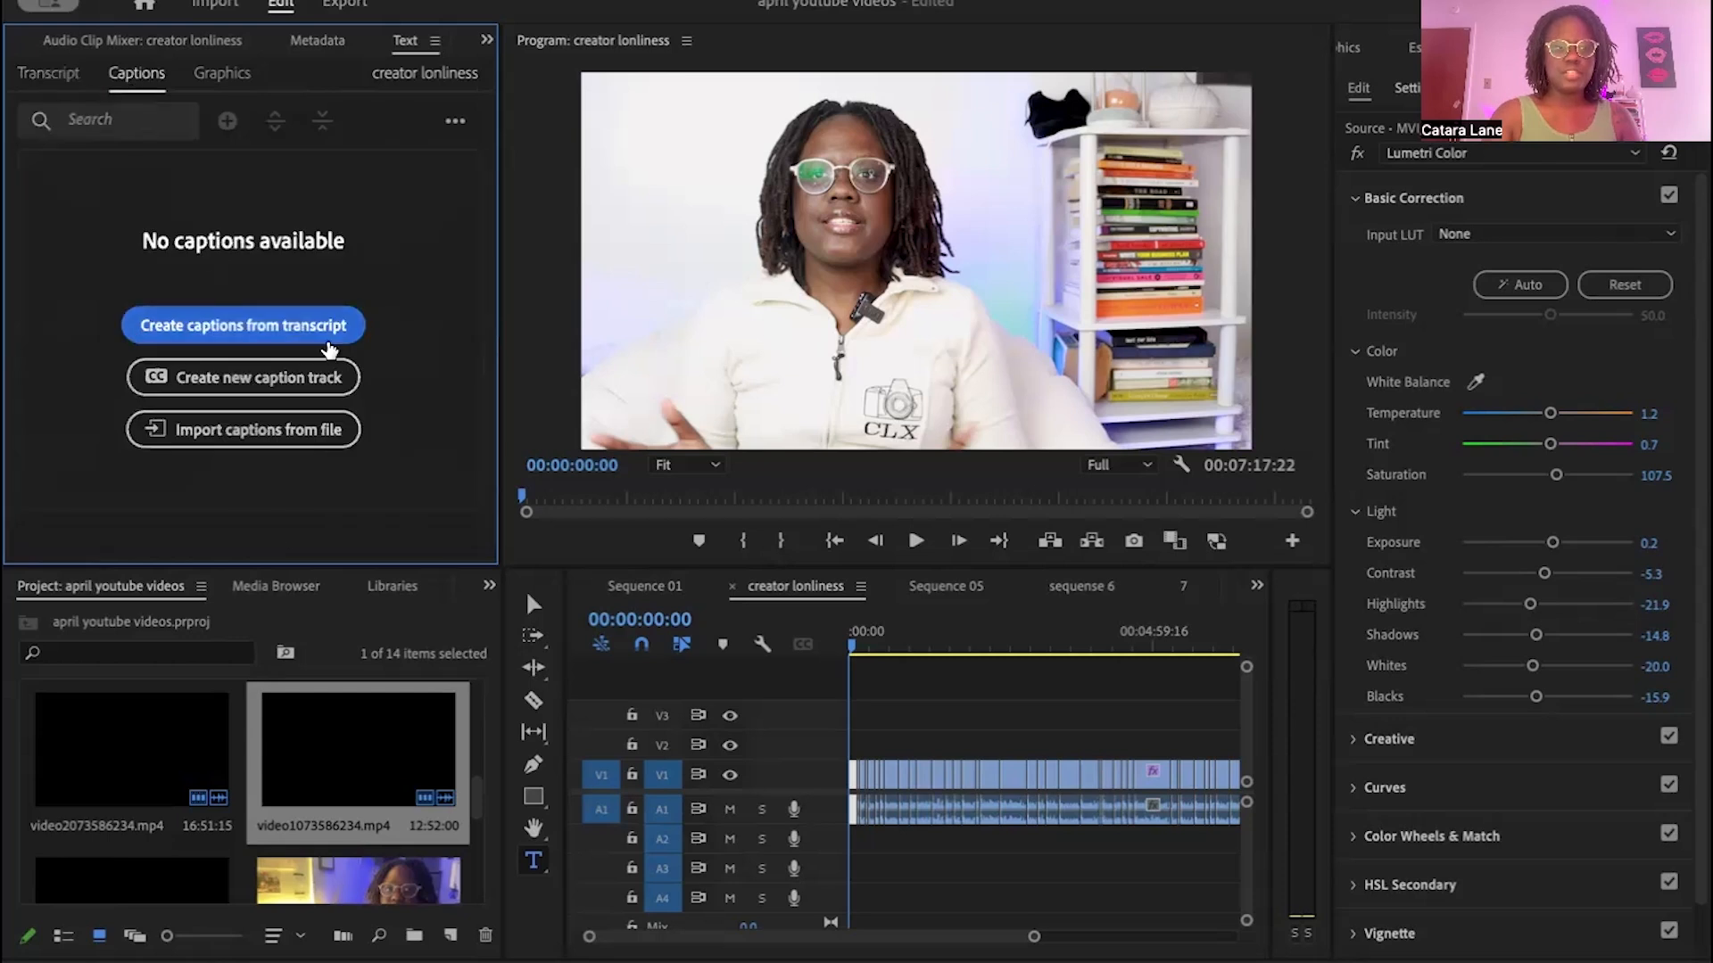
{"action": "left_click", "coordinate": [259, 330]}
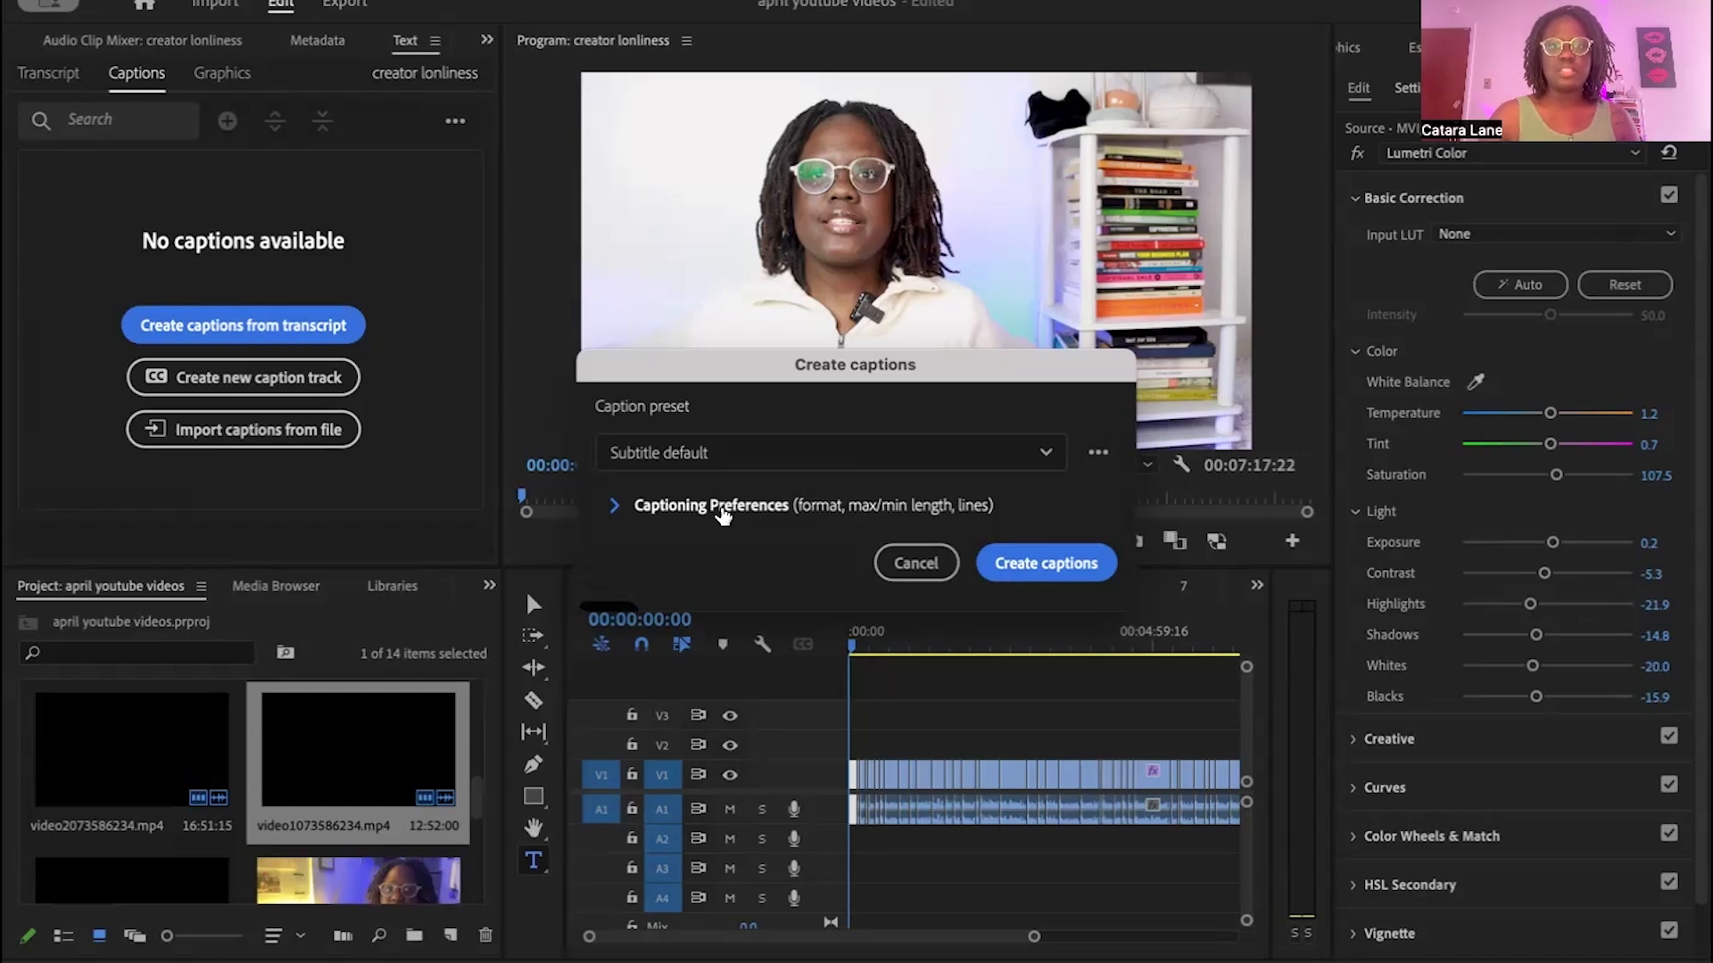
{"action": "left_click", "coordinate": [722, 516]}
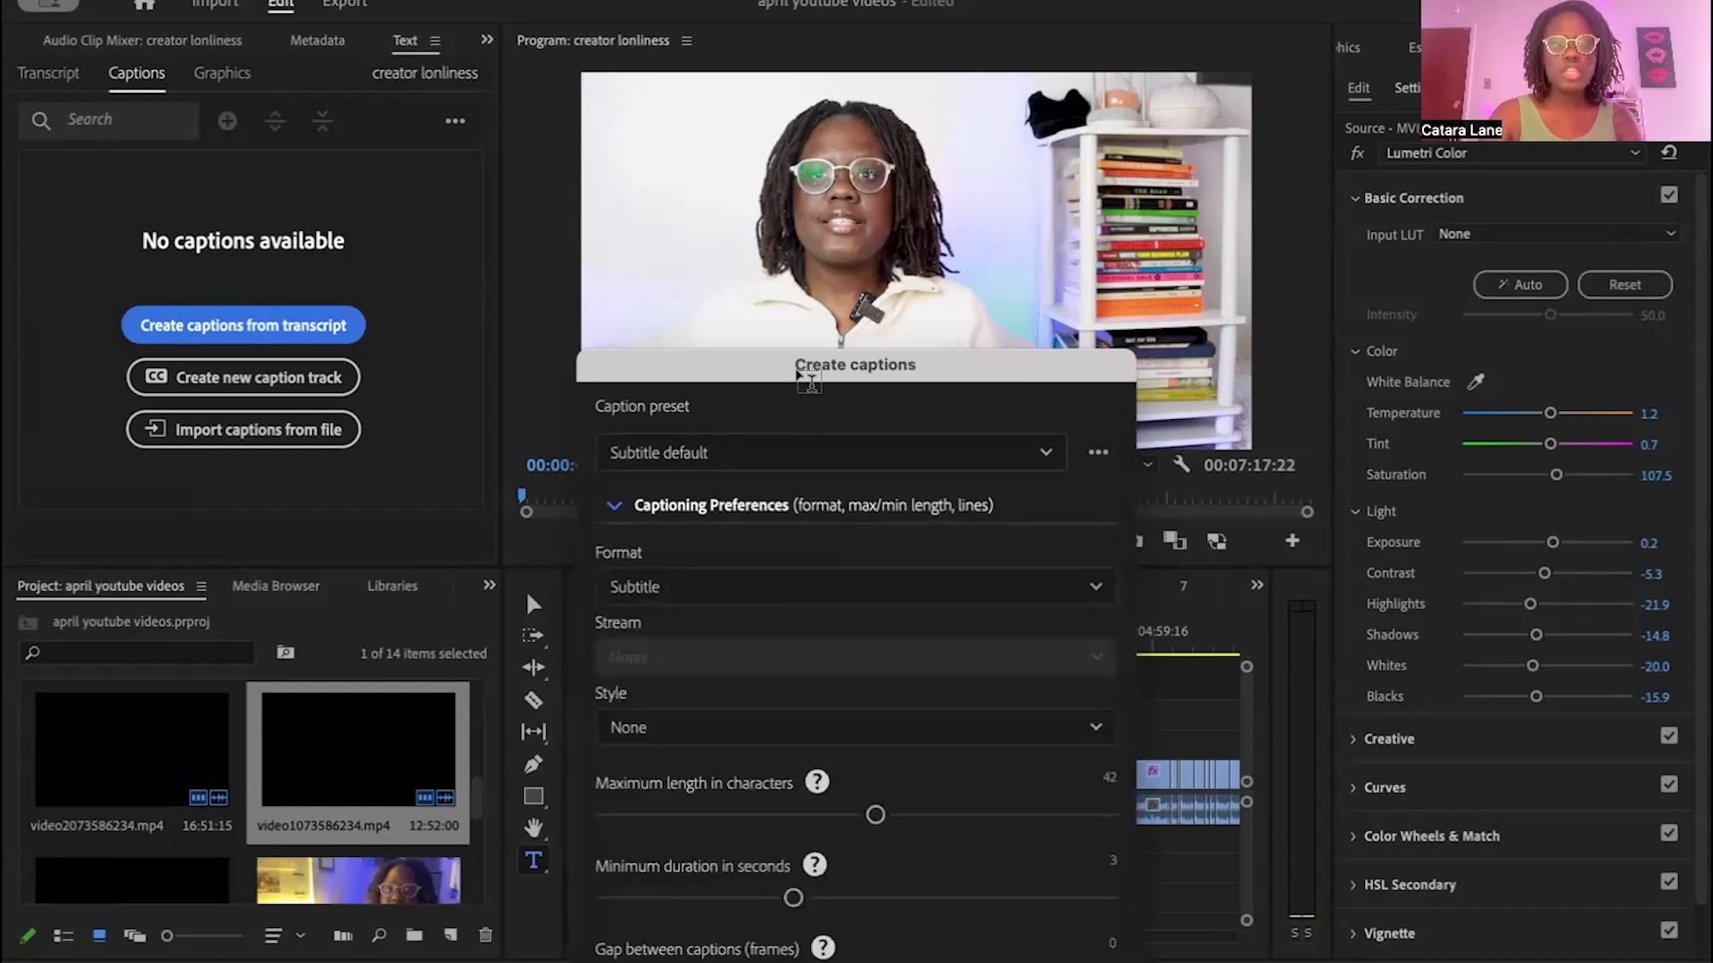
{"action": "left_click_drag", "start_coordinate": [808, 370], "coordinate": [818, 43]}
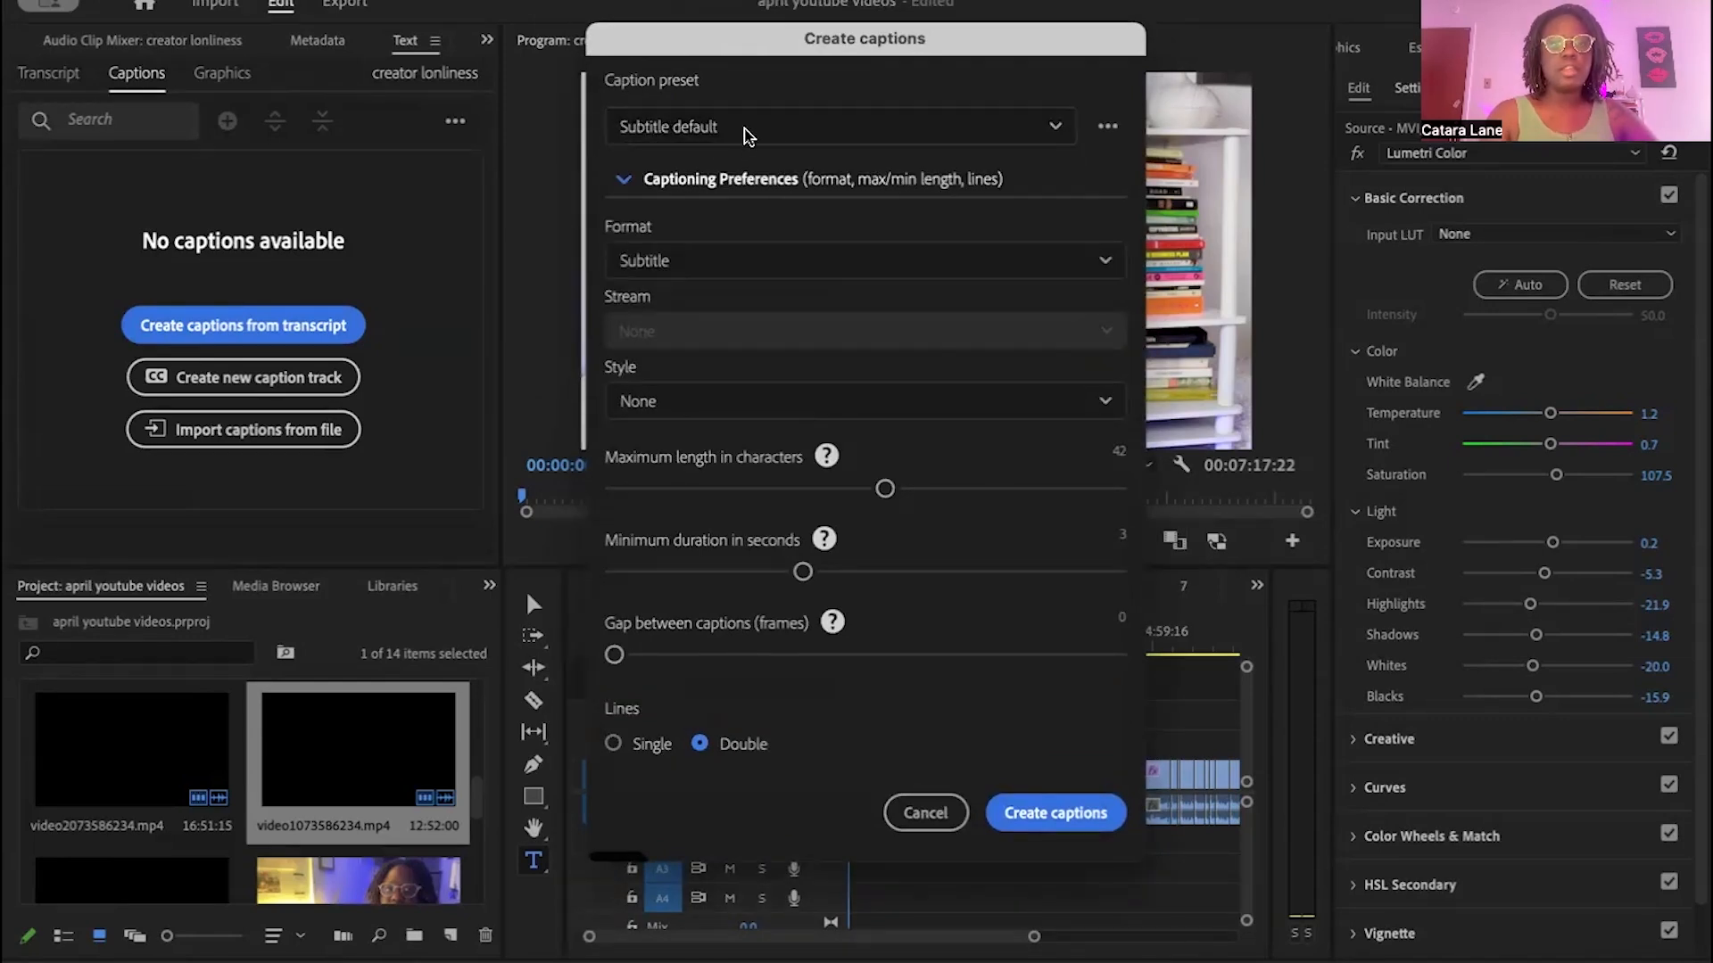
{"action": "left_click", "coordinate": [751, 263]}
{"action": "left_click", "coordinate": [751, 273]}
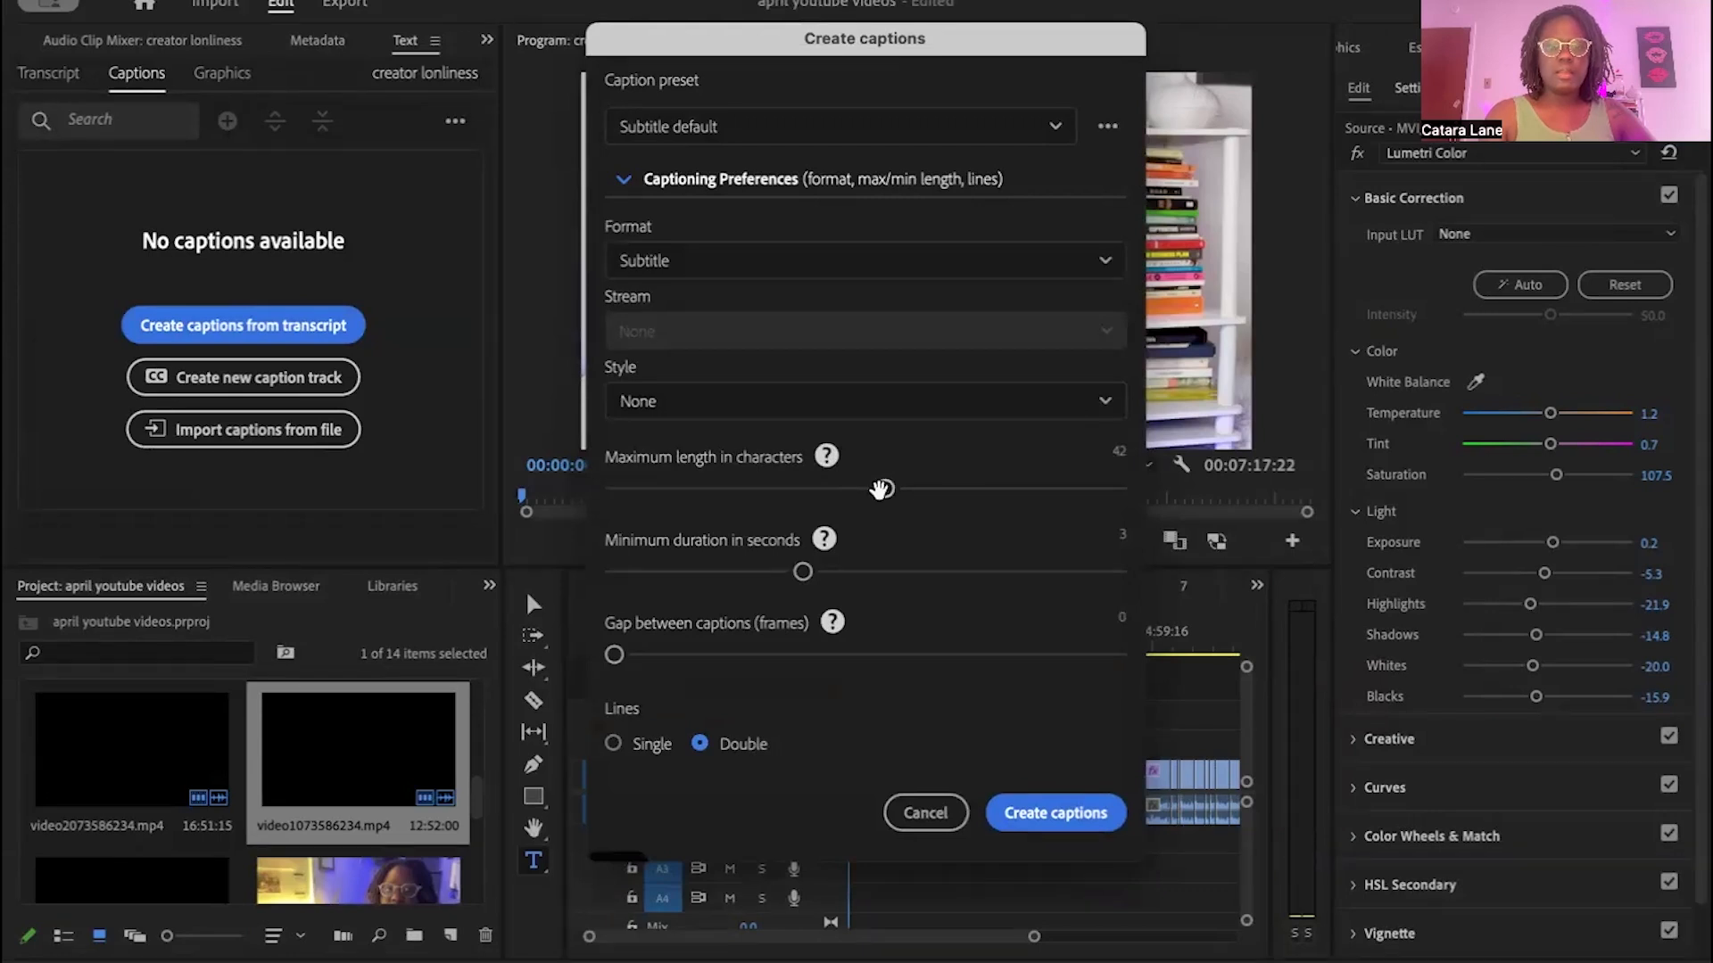
{"action": "left_click_drag", "start_coordinate": [882, 489], "coordinate": [713, 498]}
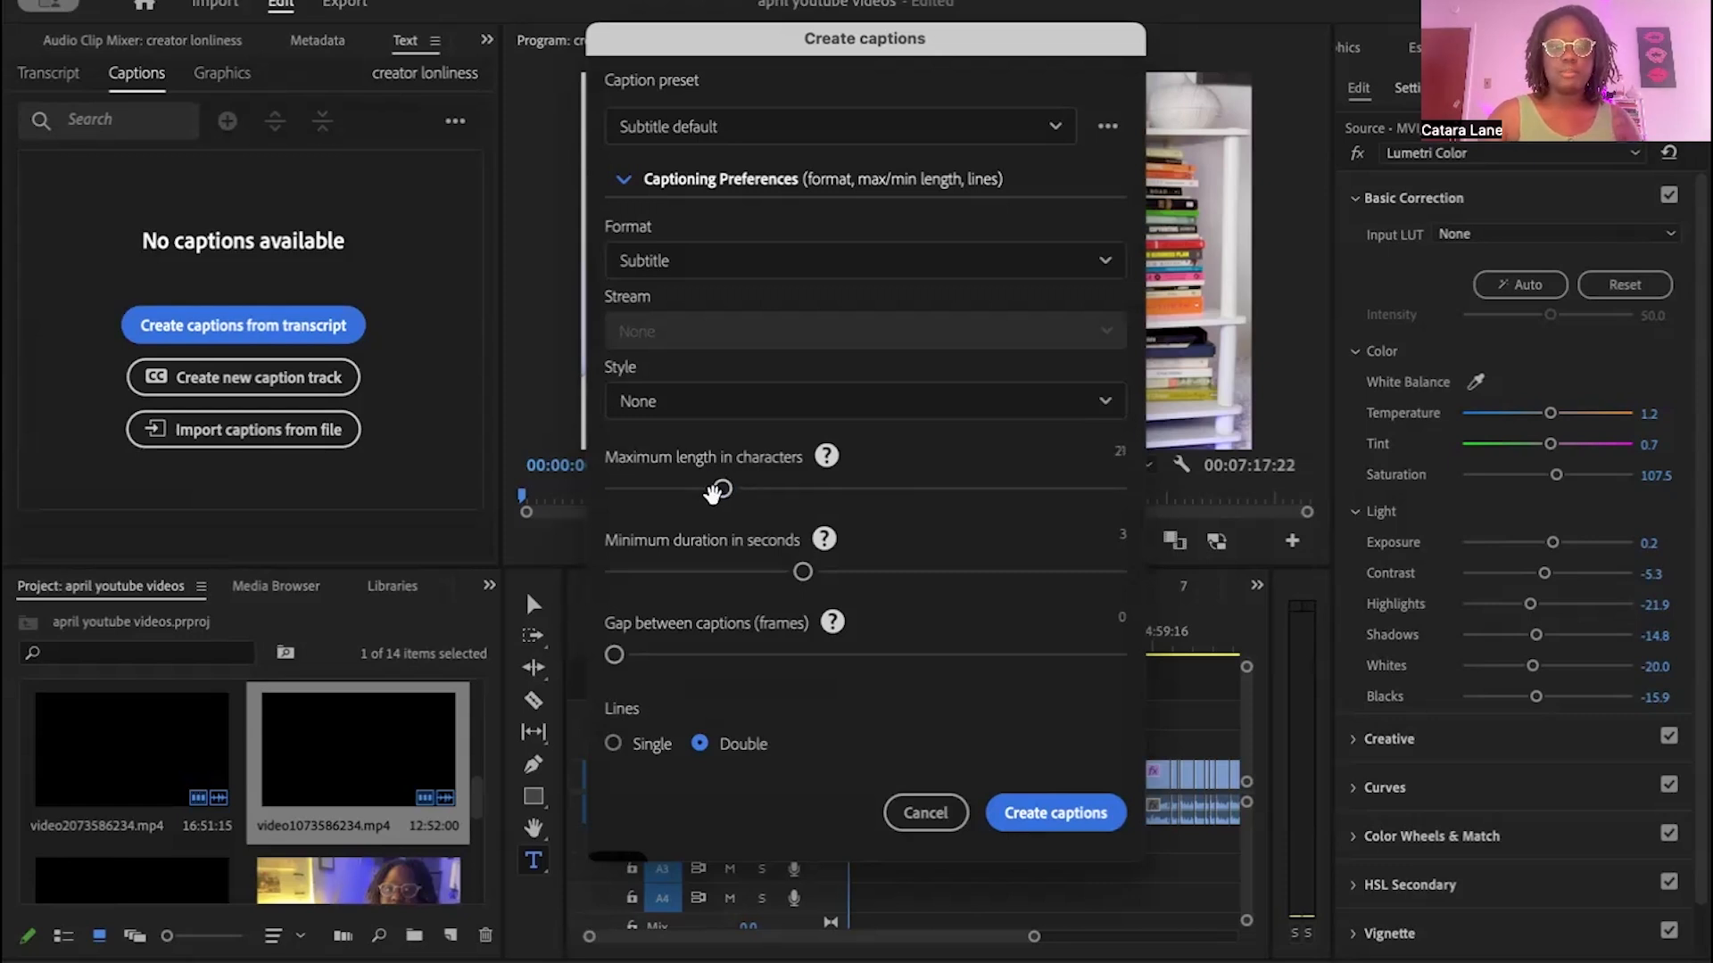
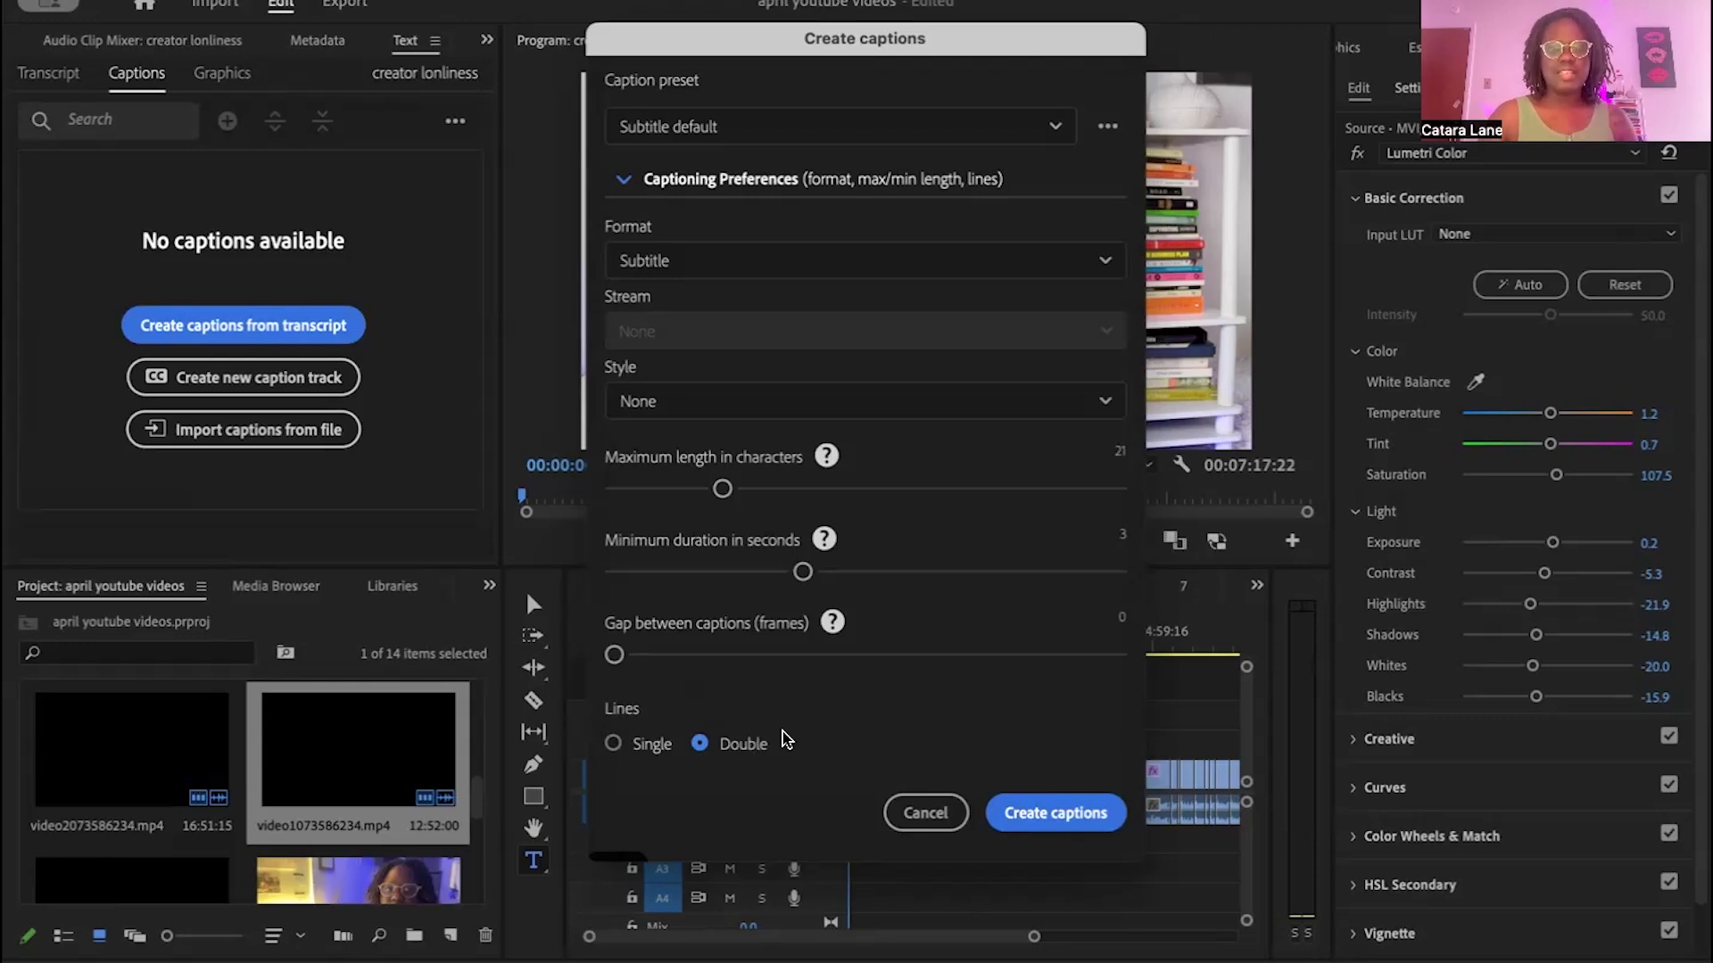
Step: Switch the caption lines to Single and generate the captions from the transcript
{"action": "left_click", "coordinate": [644, 745]}
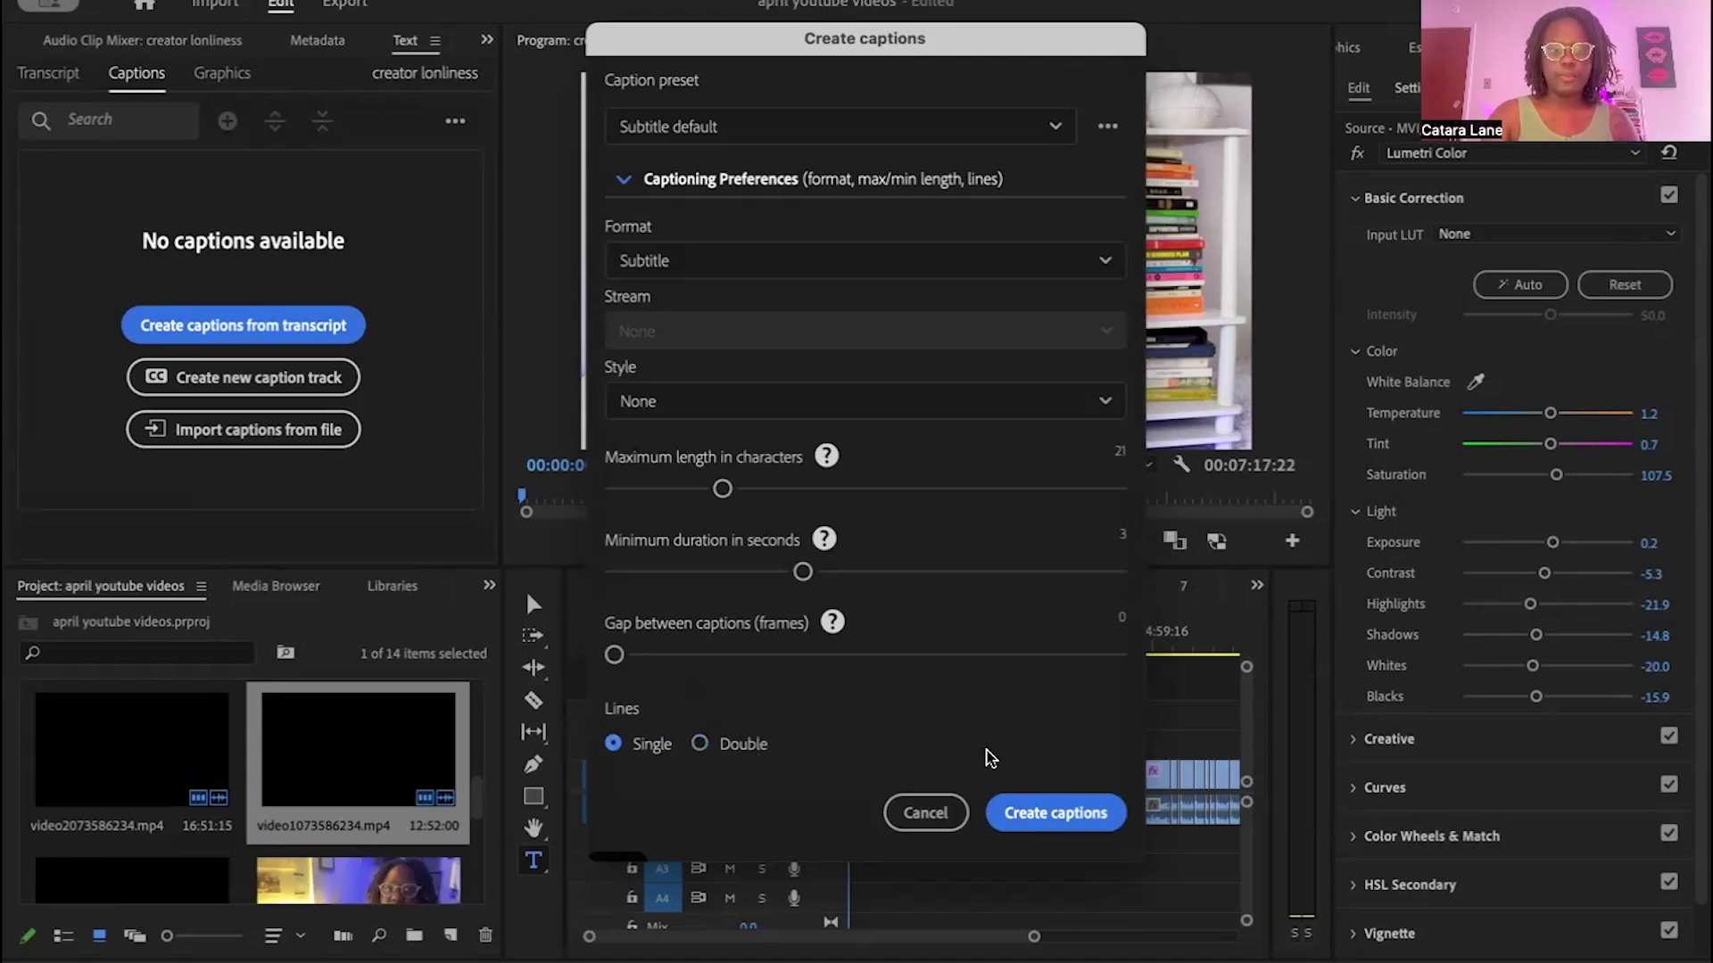
{"action": "left_click", "coordinate": [1030, 813]}
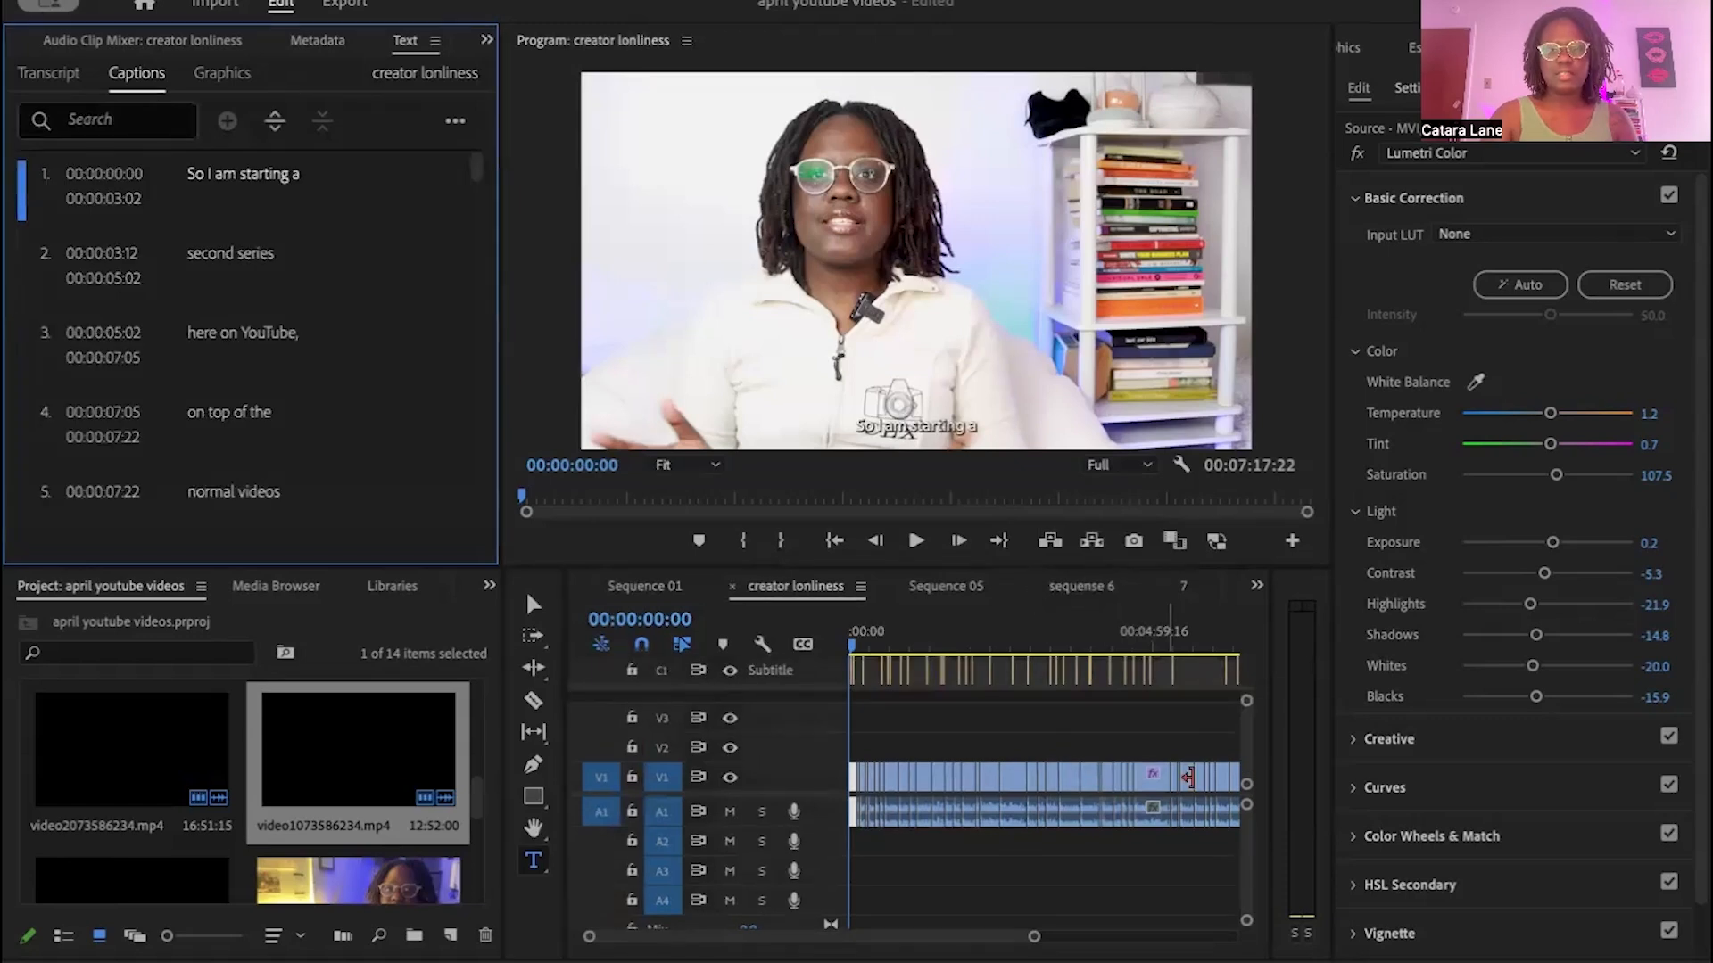
Step: Zoom the timeline back to the sequence start and select all clips on the subtitle track
{"action": "scroll", "coordinate": [1247, 746], "scroll_direction": "up", "scroll_amount": 1}
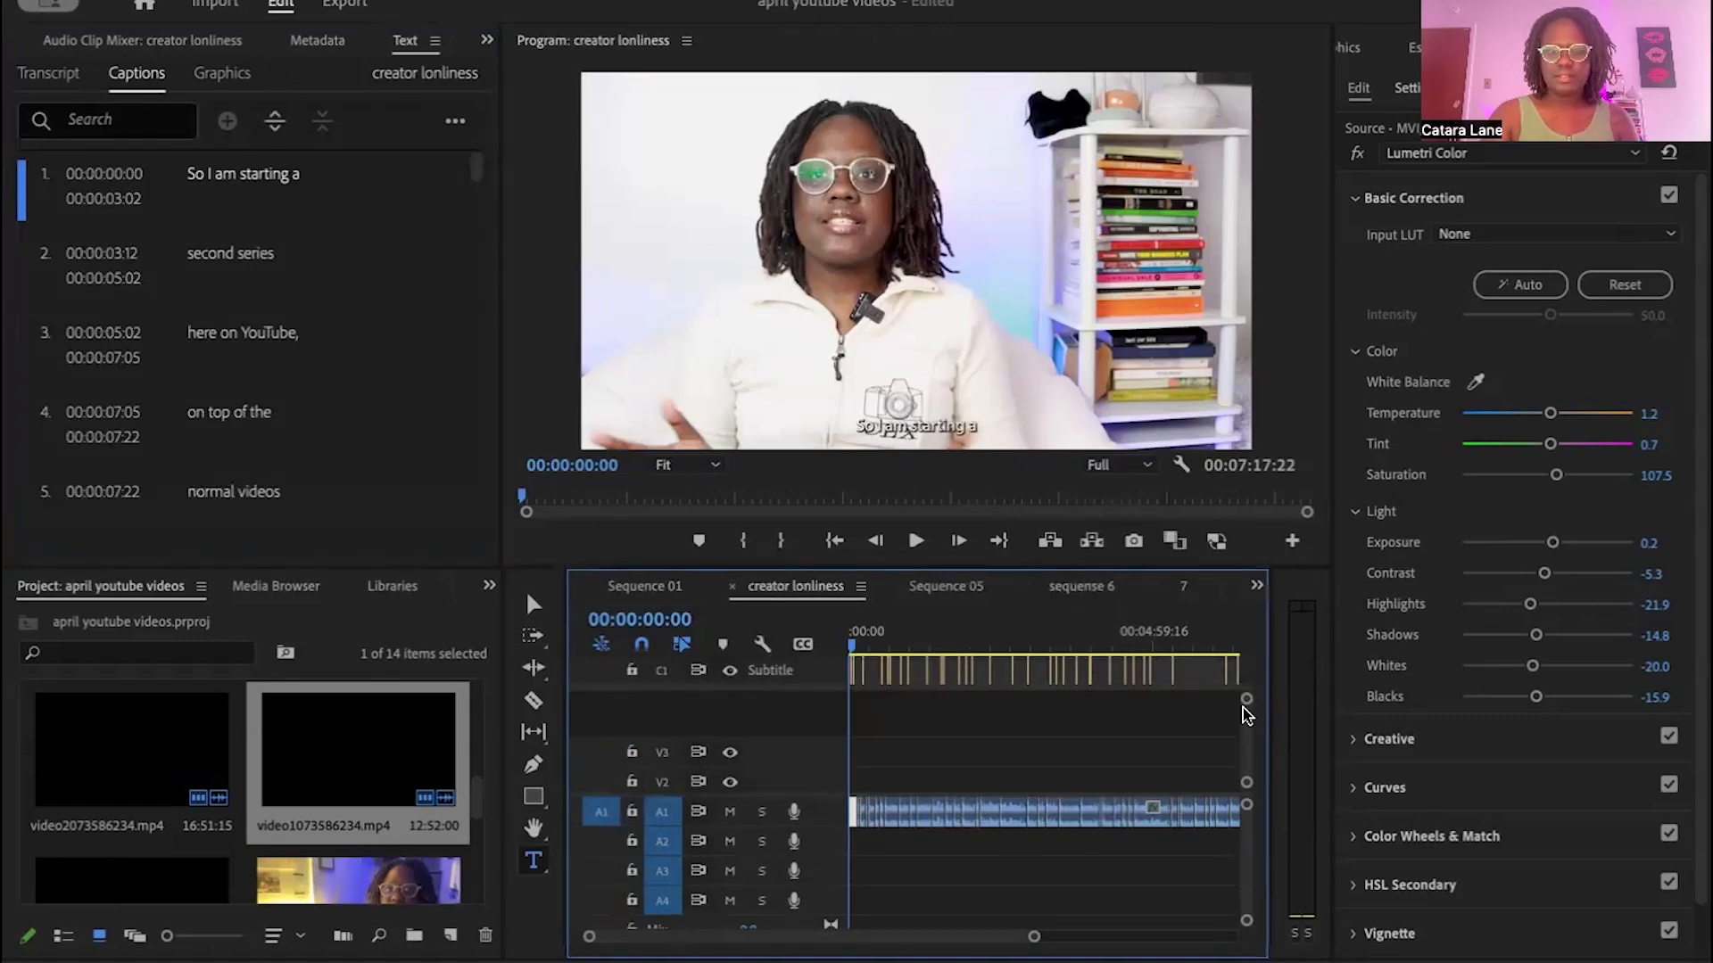
{"action": "left_click_drag", "start_coordinate": [1032, 936], "coordinate": [895, 946]}
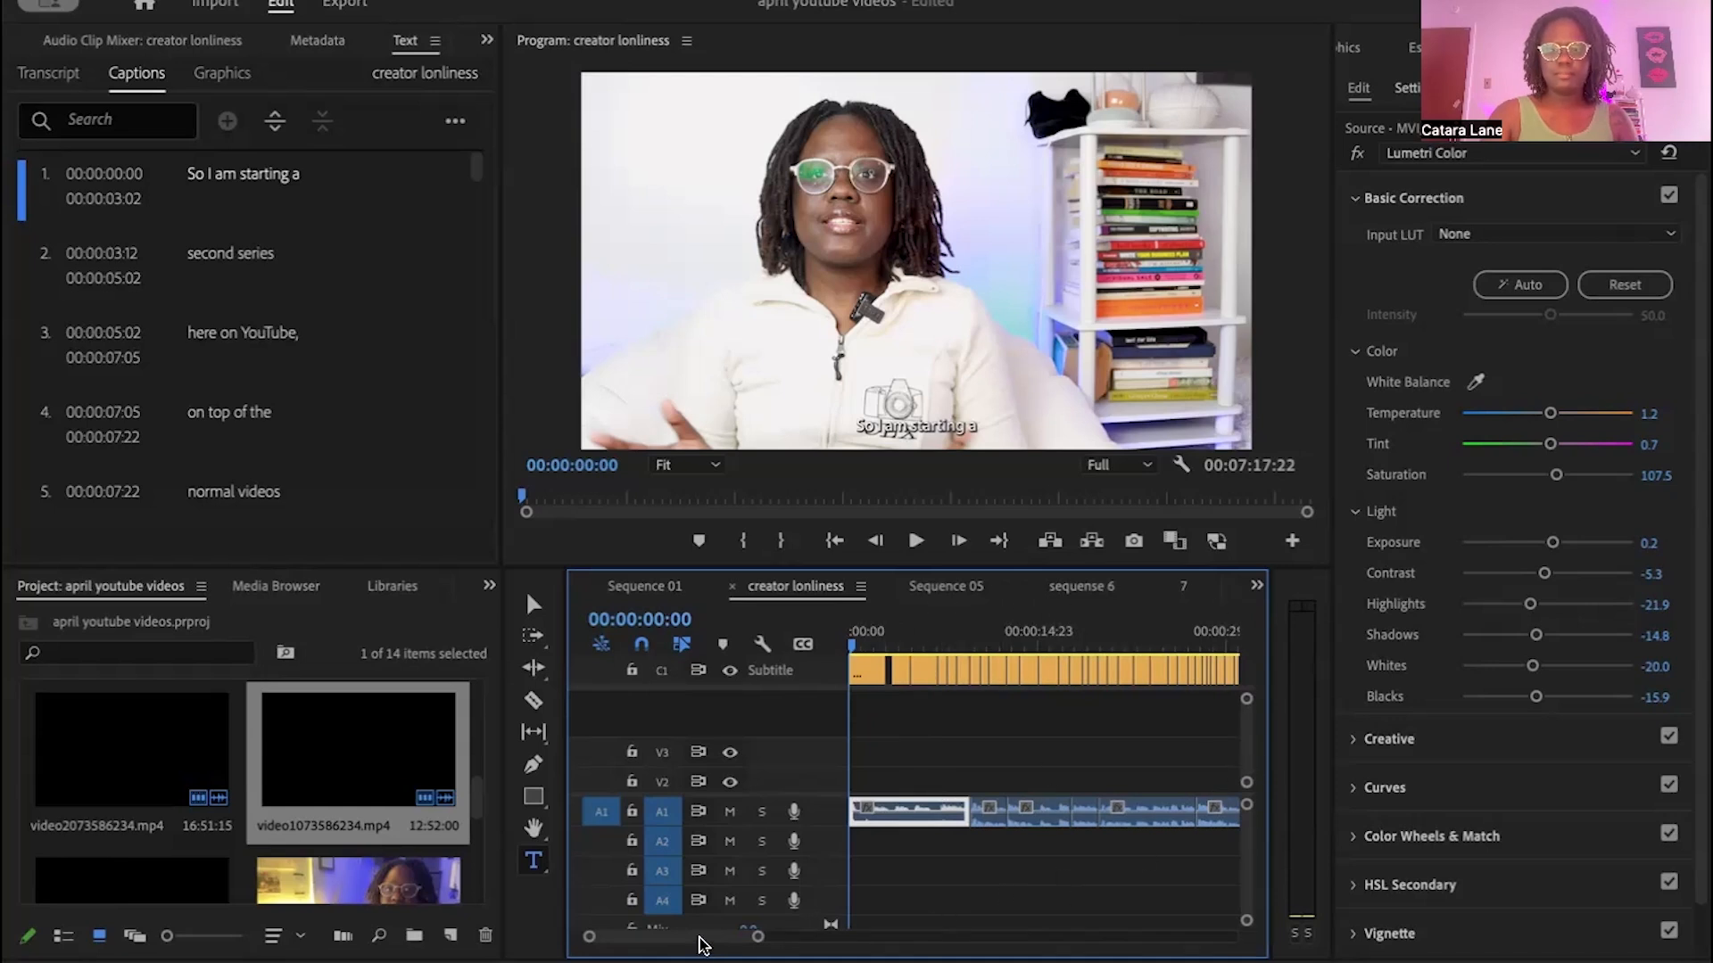
{"action": "left_click_drag", "start_coordinate": [748, 939], "coordinate": [948, 944]}
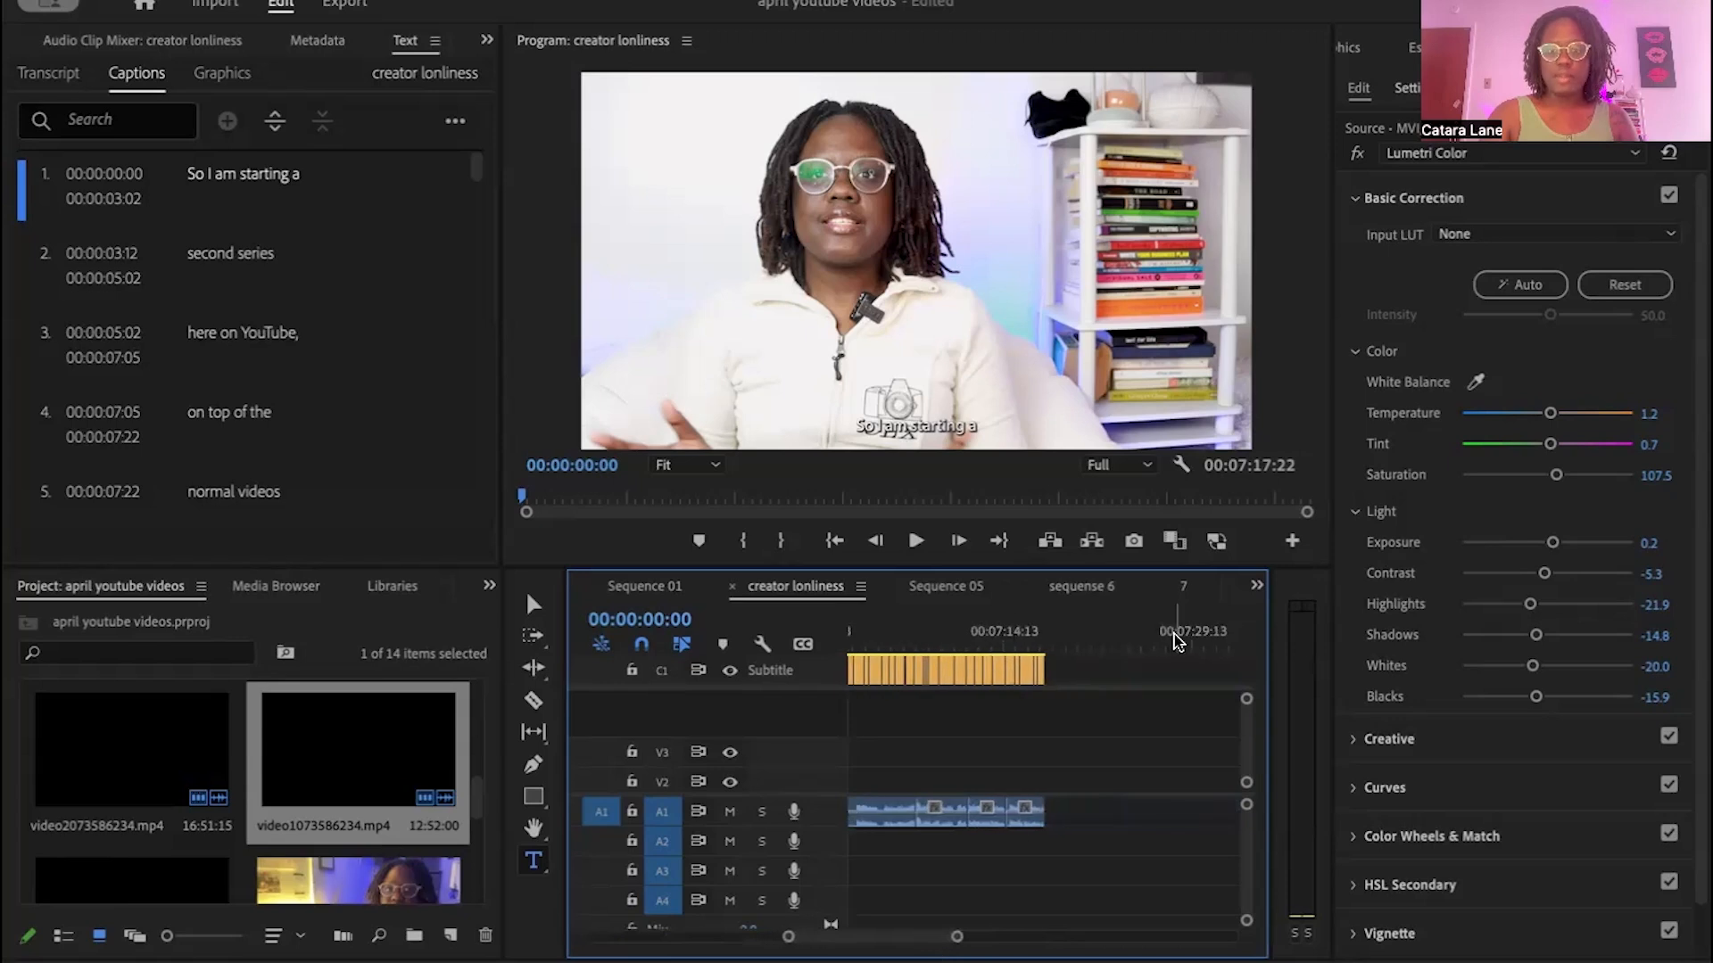
{"action": "key", "text": "Home"}
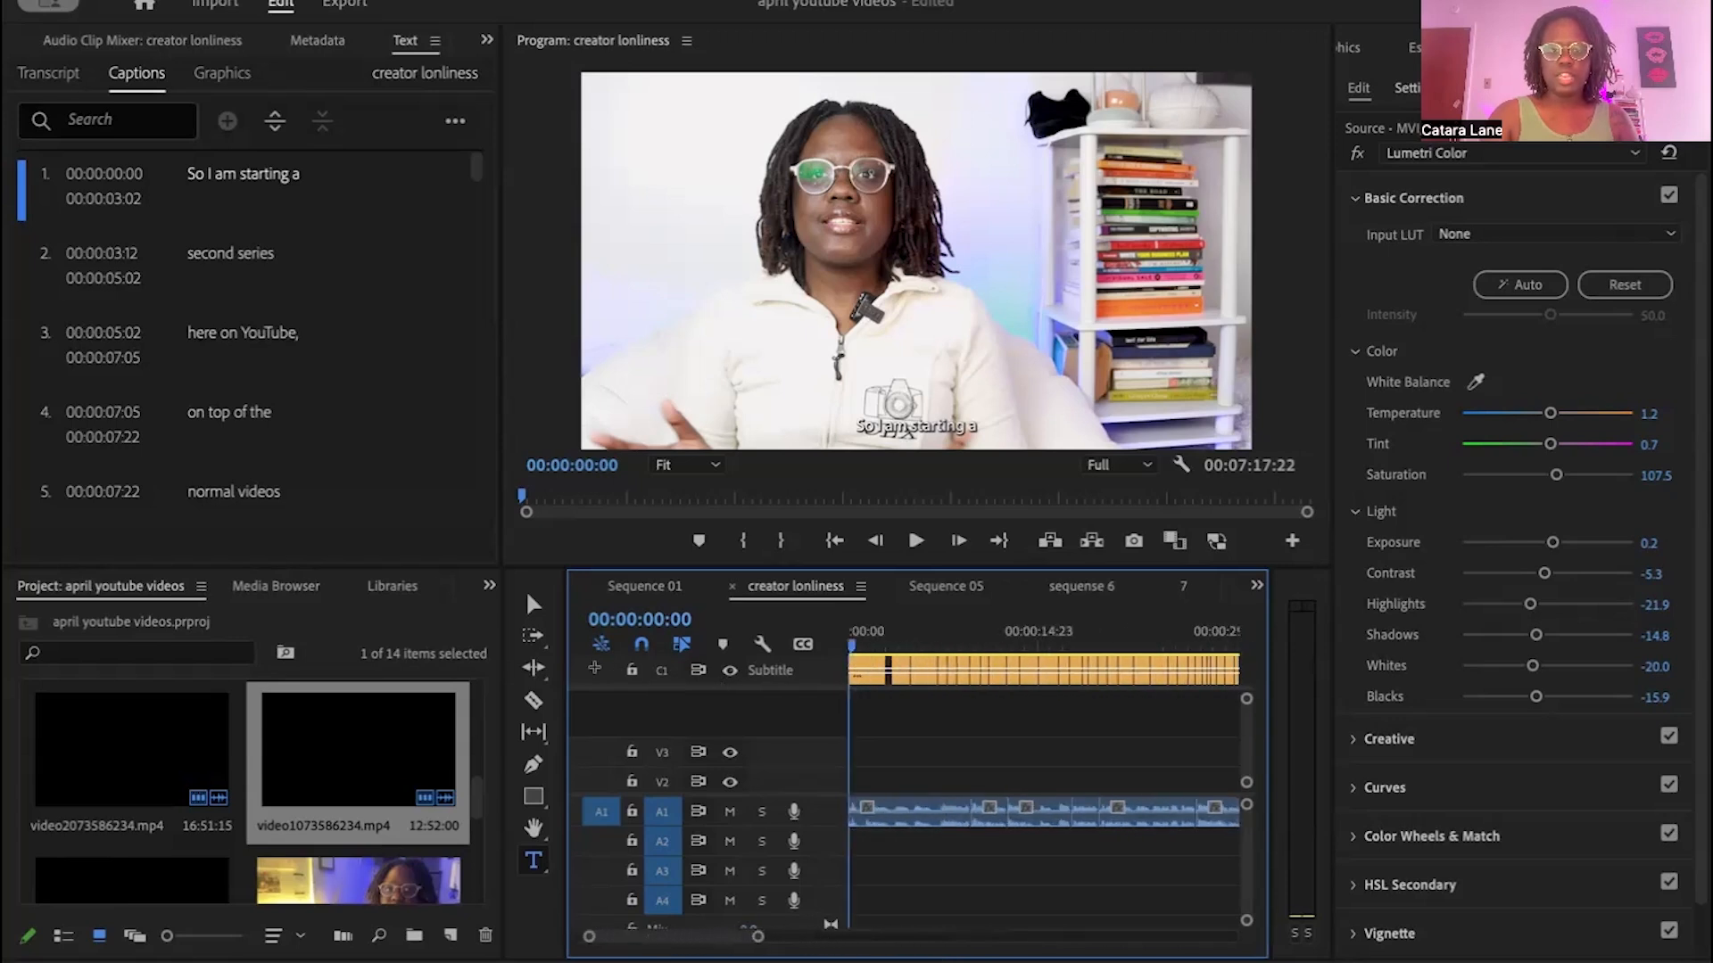
{"action": "left_click", "coordinate": [830, 671]}
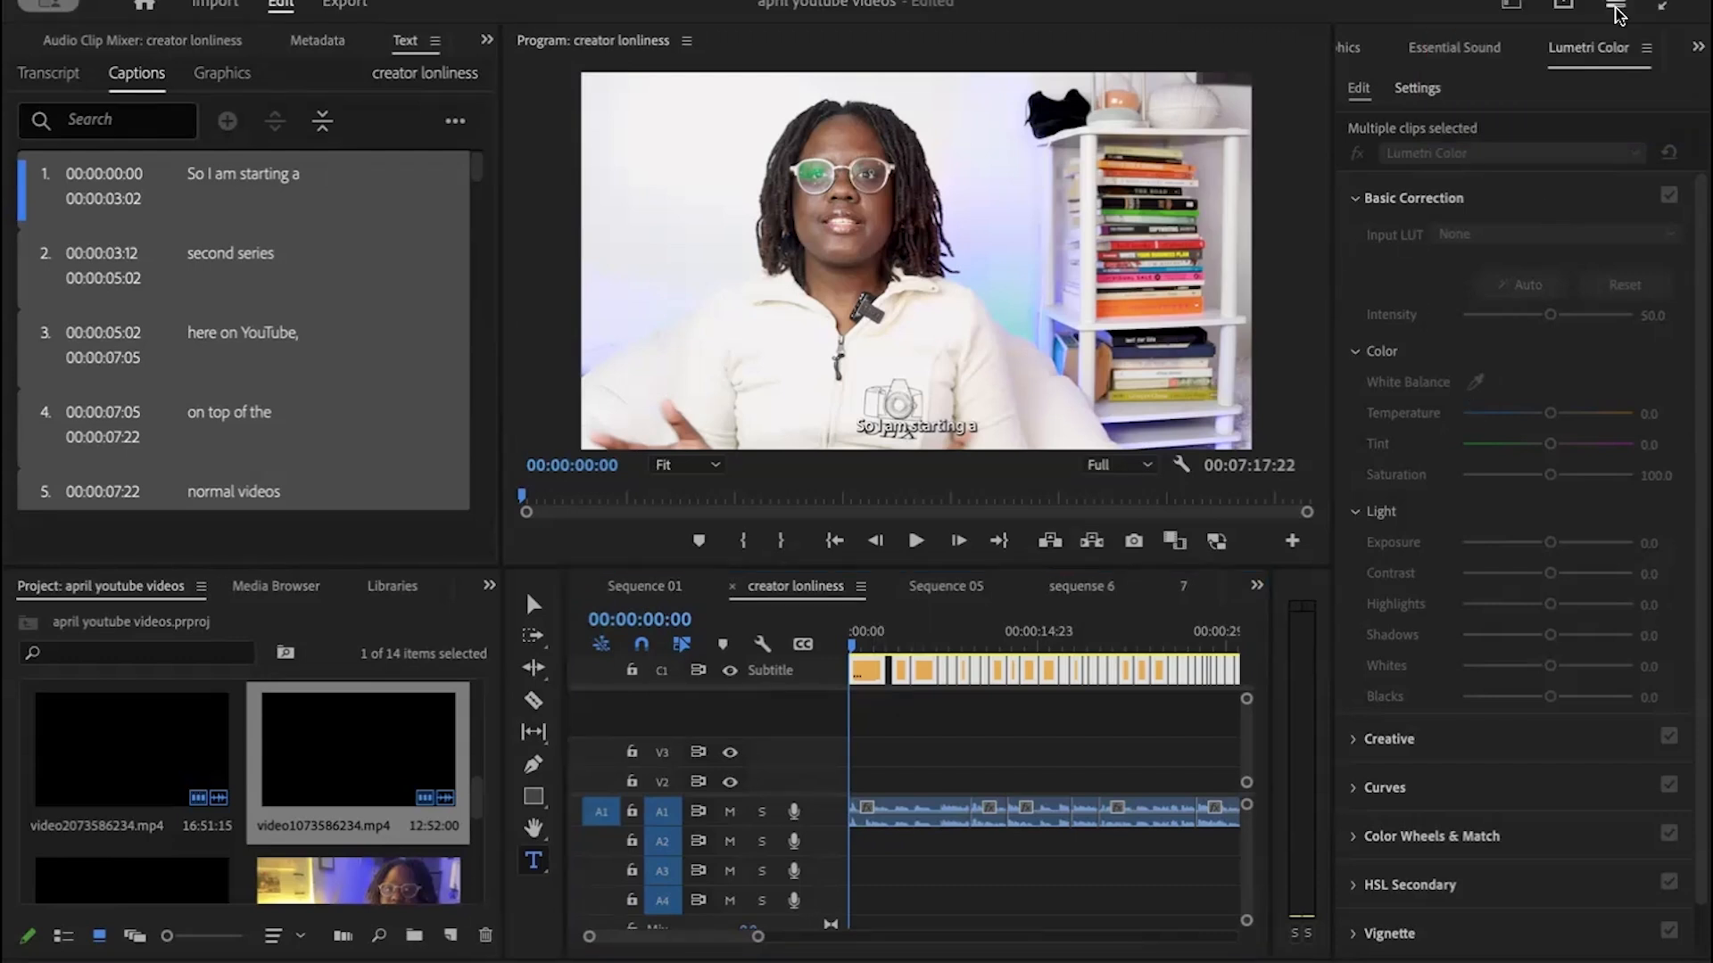
Step: Bring up the Essential Graphics panel from the hidden-panels list
{"action": "left_click", "coordinate": [1697, 48]}
{"action": "left_click", "coordinate": [1631, 86]}
{"action": "left_click", "coordinate": [1699, 47]}
{"action": "left_click", "coordinate": [1650, 86]}
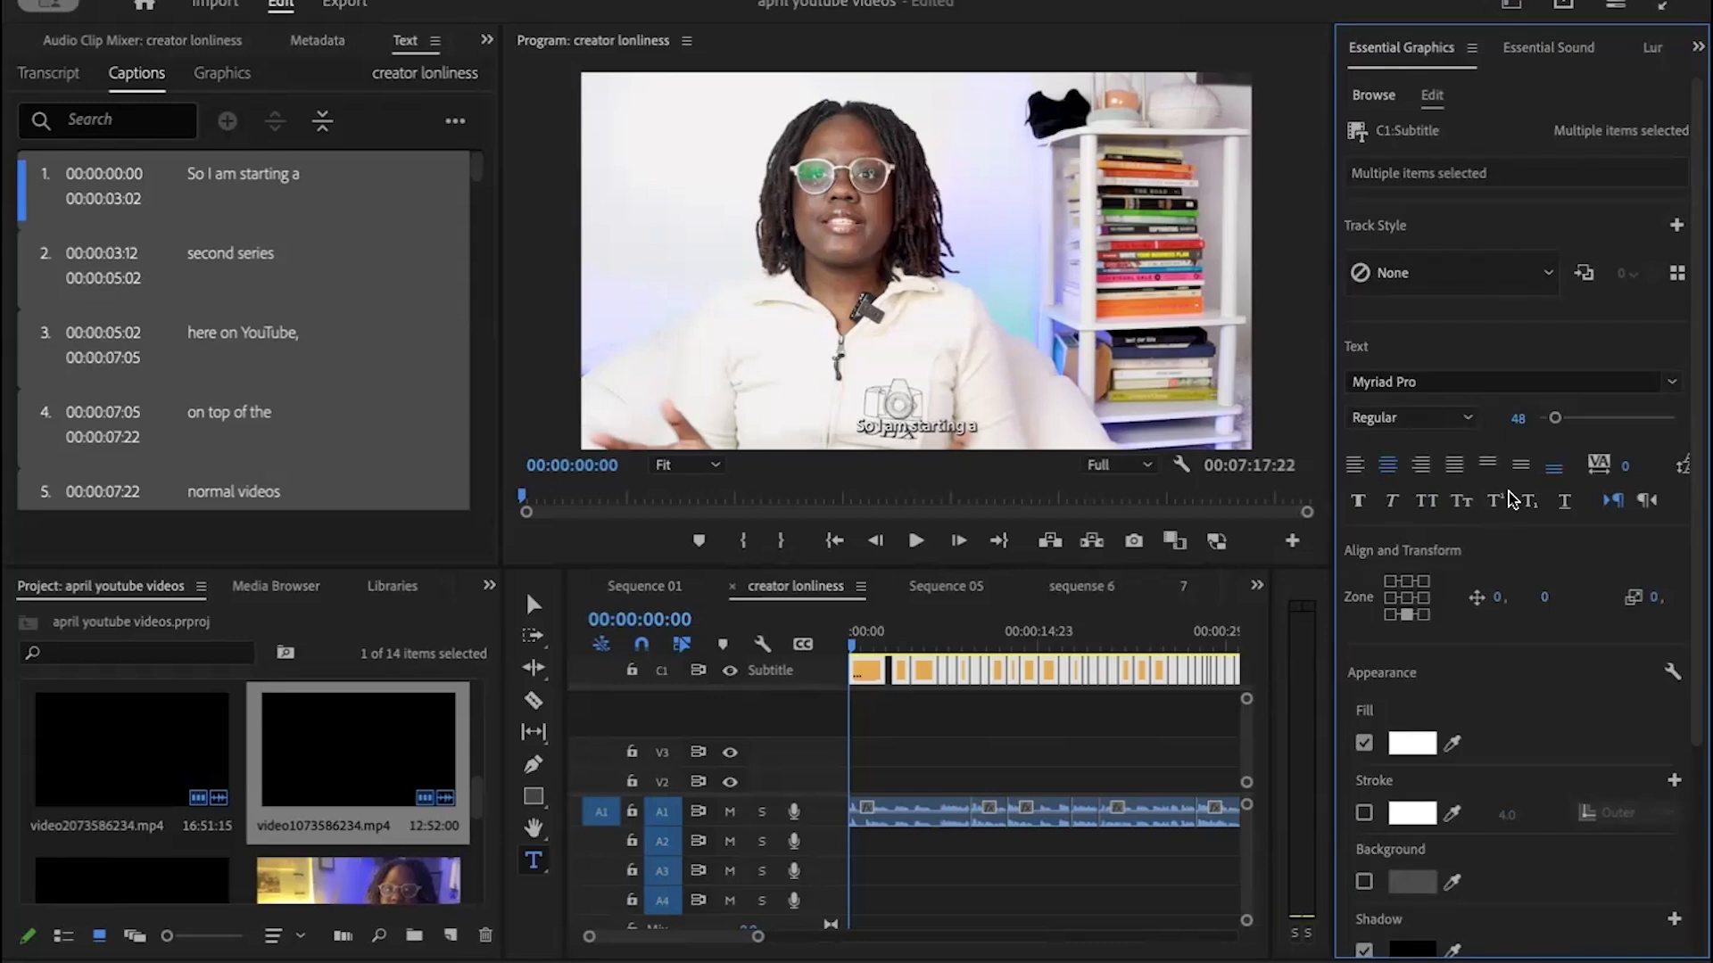
Step: Set the caption font to Montserrat Bold and enlarge the text size to 94
{"action": "left_click", "coordinate": [1472, 382]}
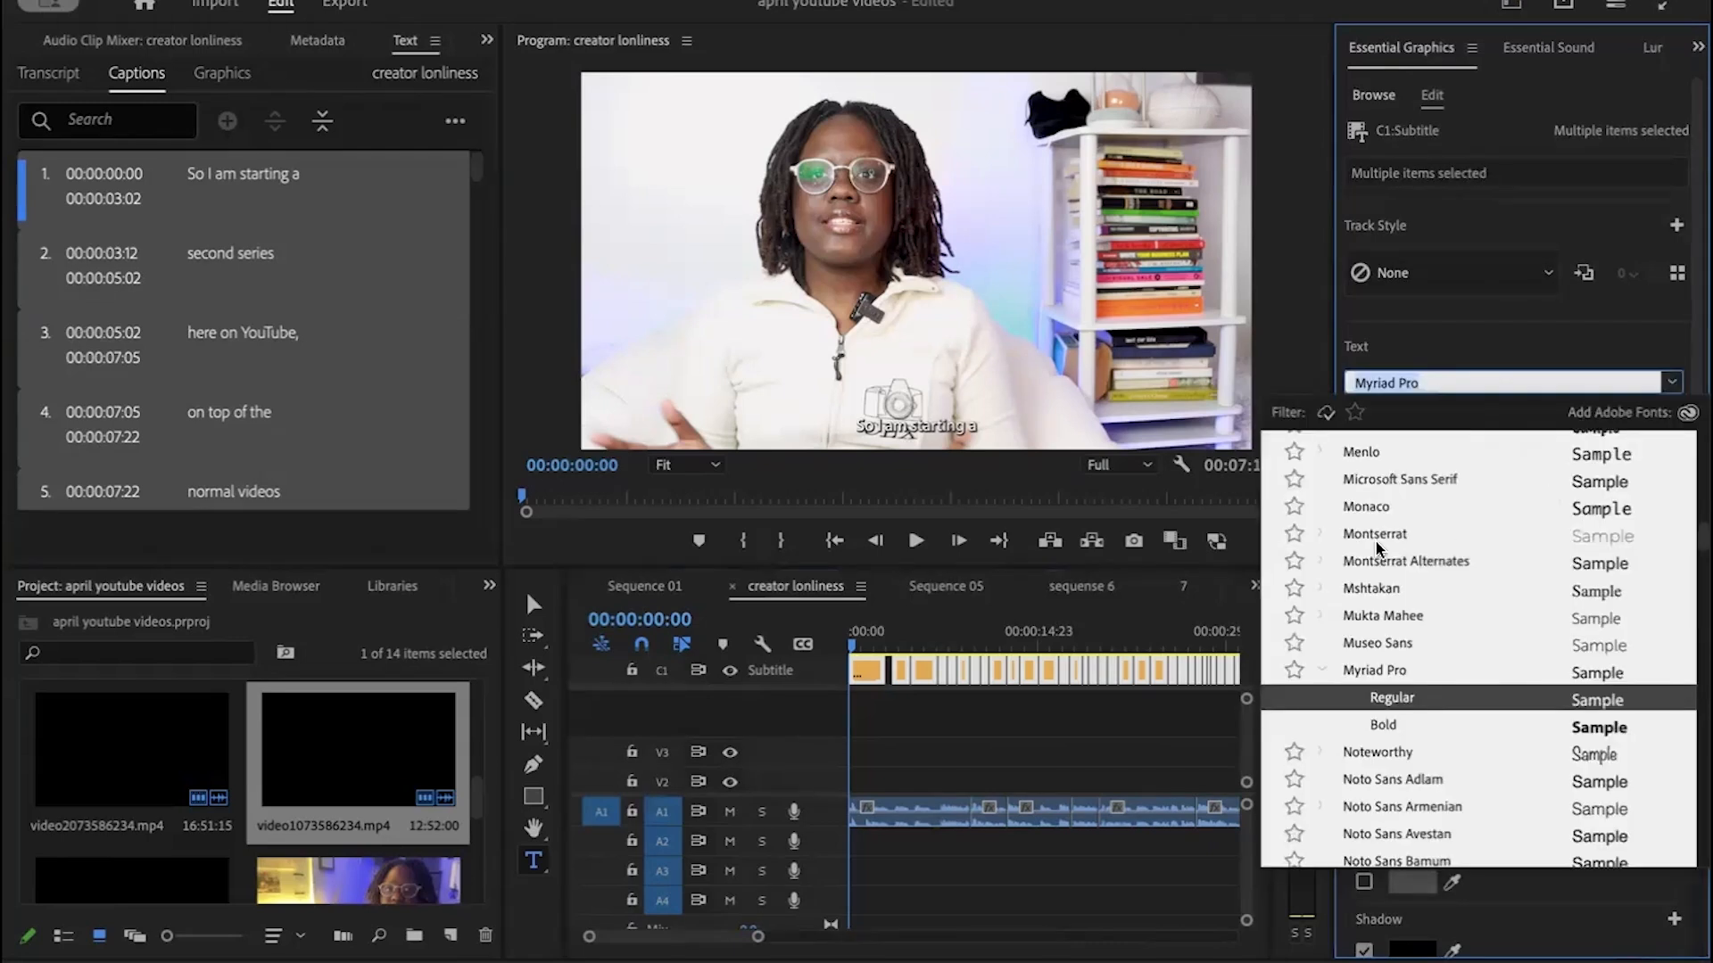
{"action": "left_click", "coordinate": [1321, 534]}
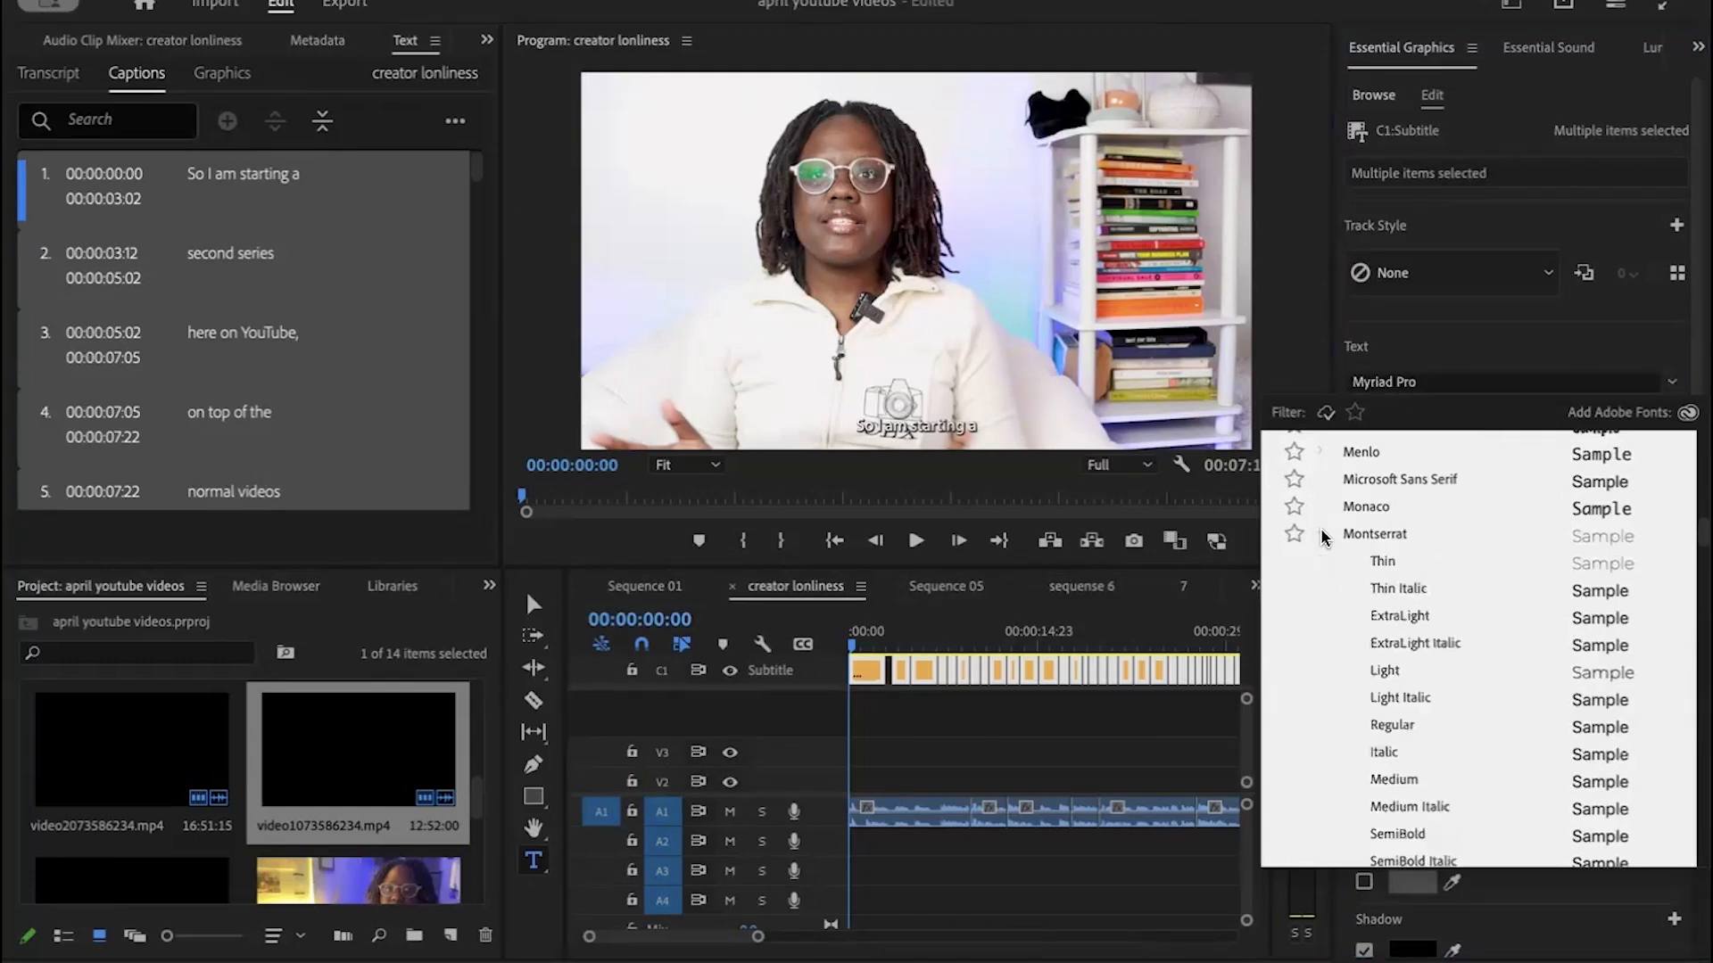
{"action": "scroll", "coordinate": [1436, 641], "scroll_direction": "down", "scroll_amount": 2}
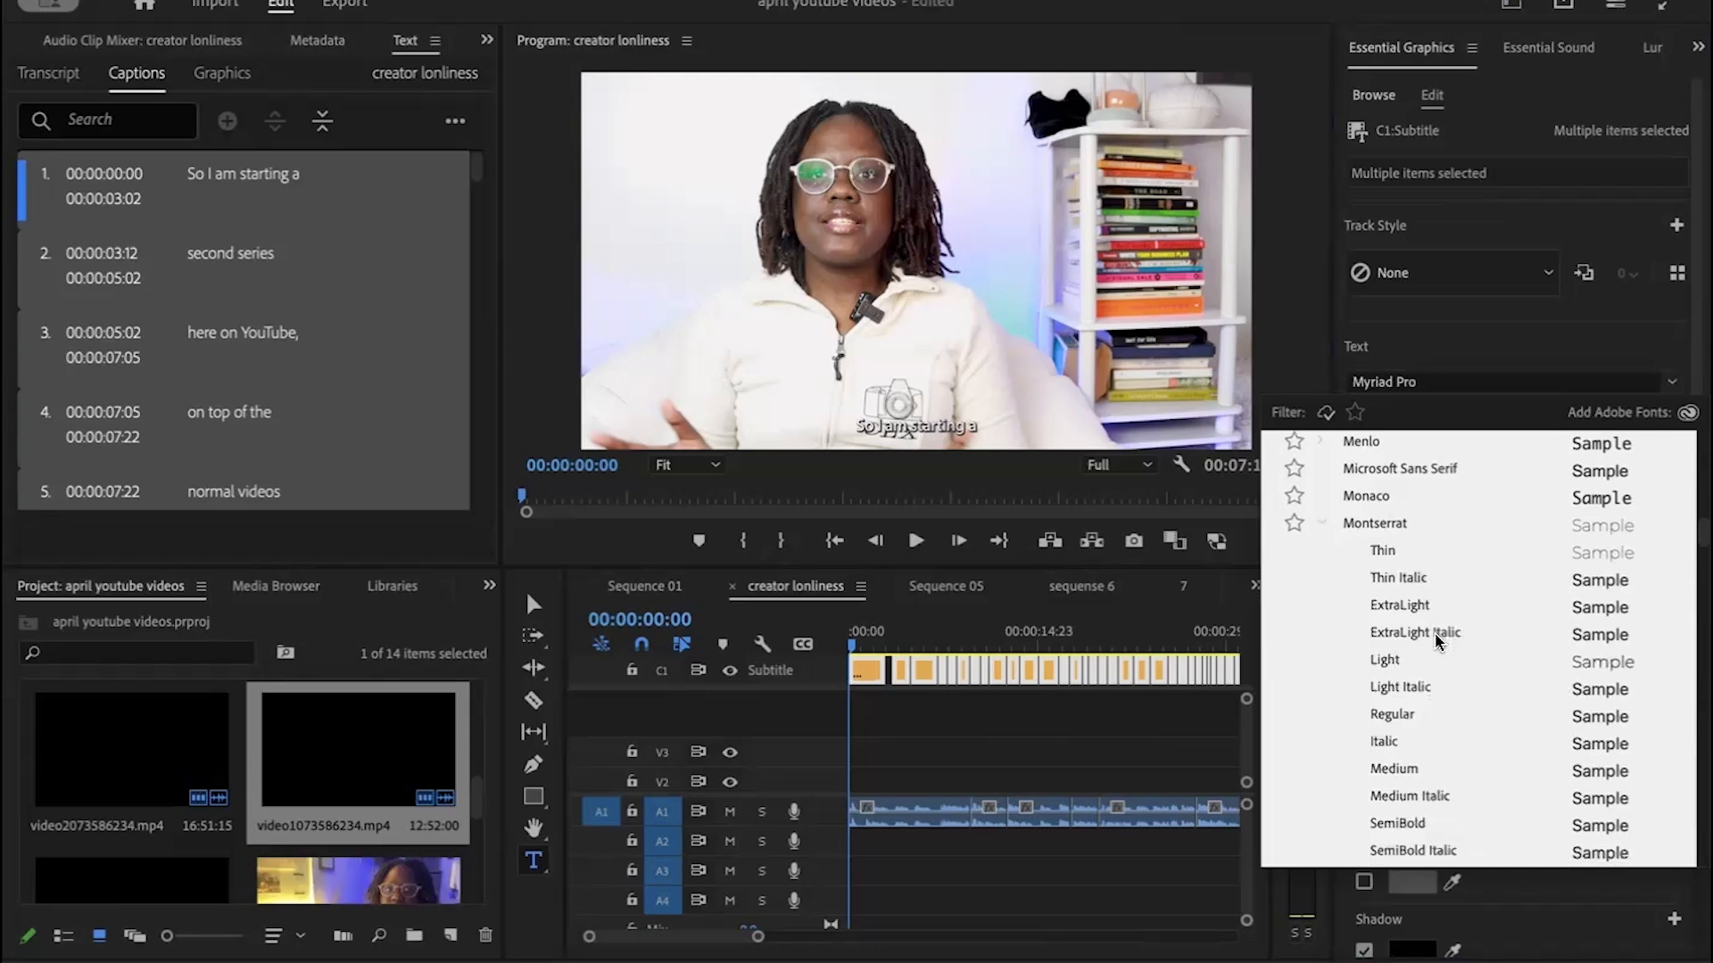
{"action": "scroll", "coordinate": [1436, 641], "scroll_direction": "down", "scroll_amount": 4}
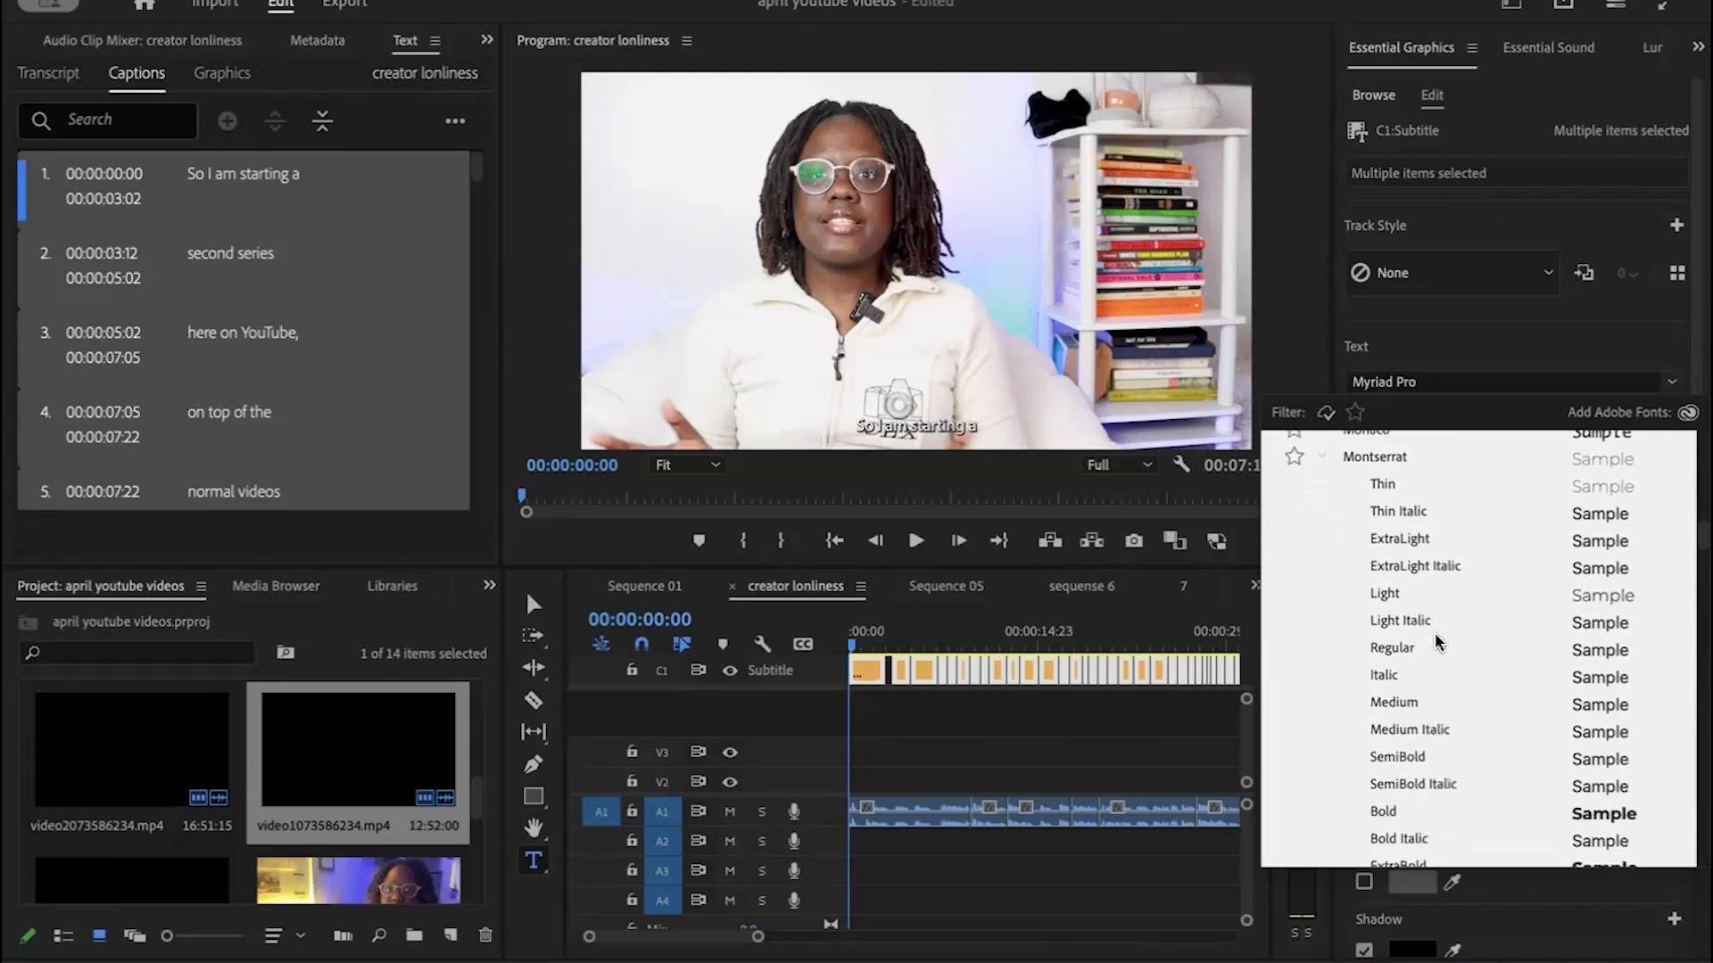
{"action": "scroll", "coordinate": [1436, 641], "scroll_direction": "down", "scroll_amount": 2}
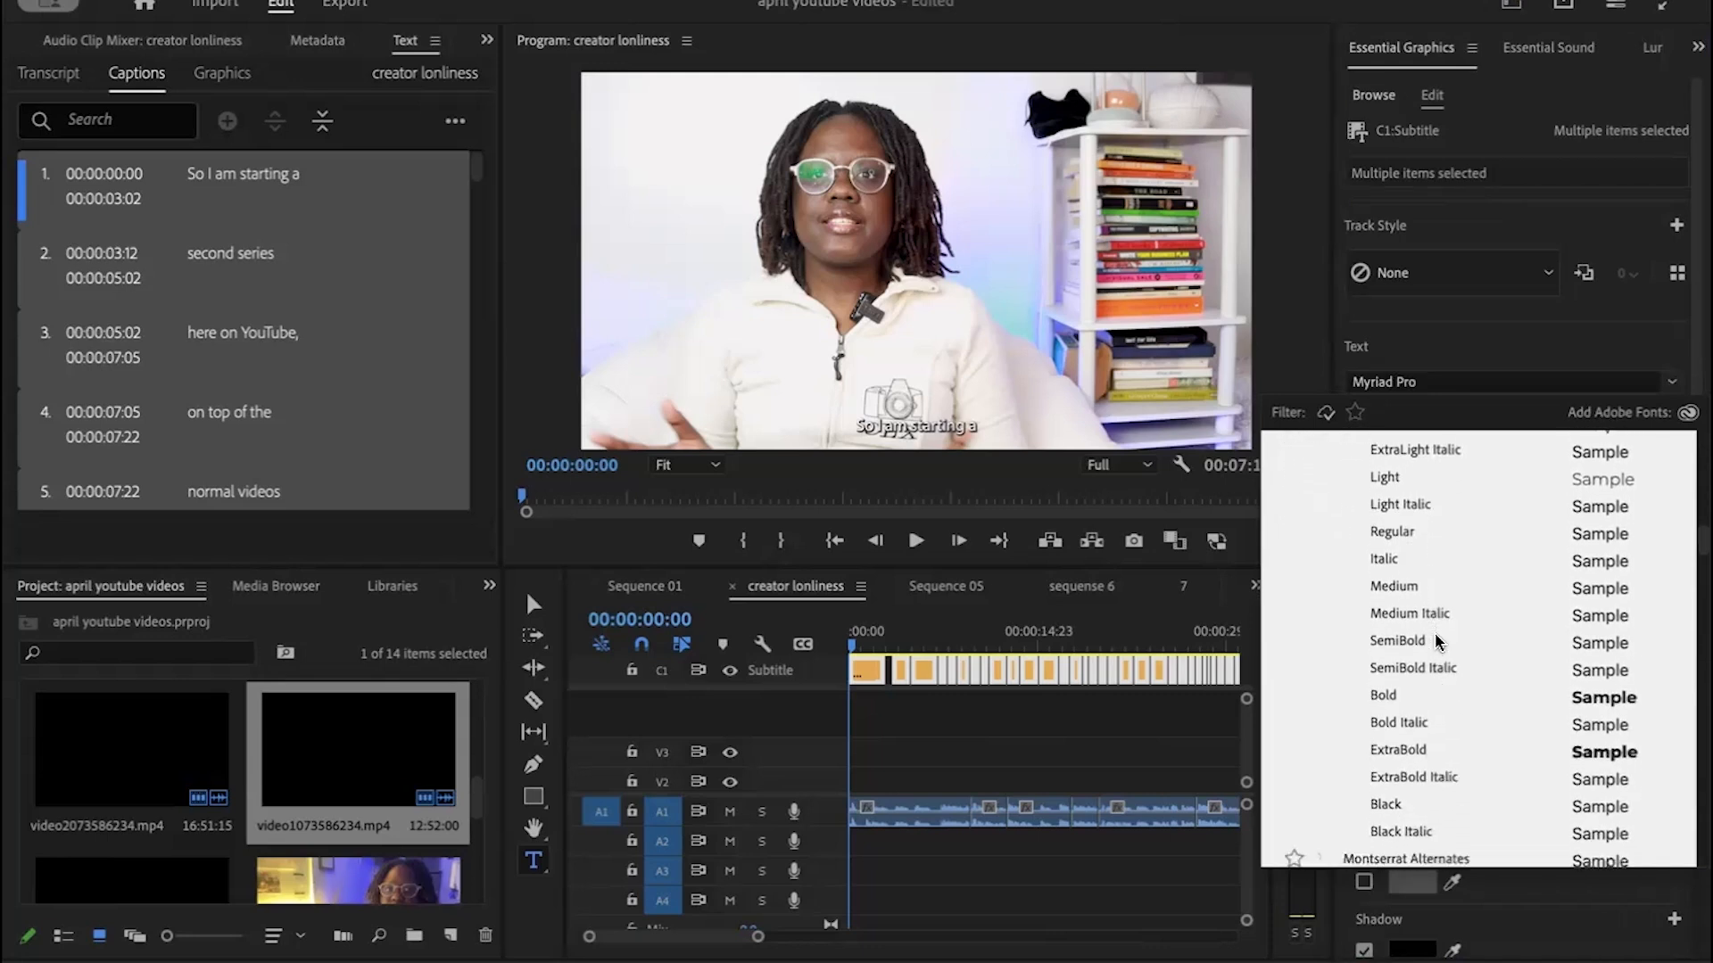
{"action": "left_click", "coordinate": [1440, 701]}
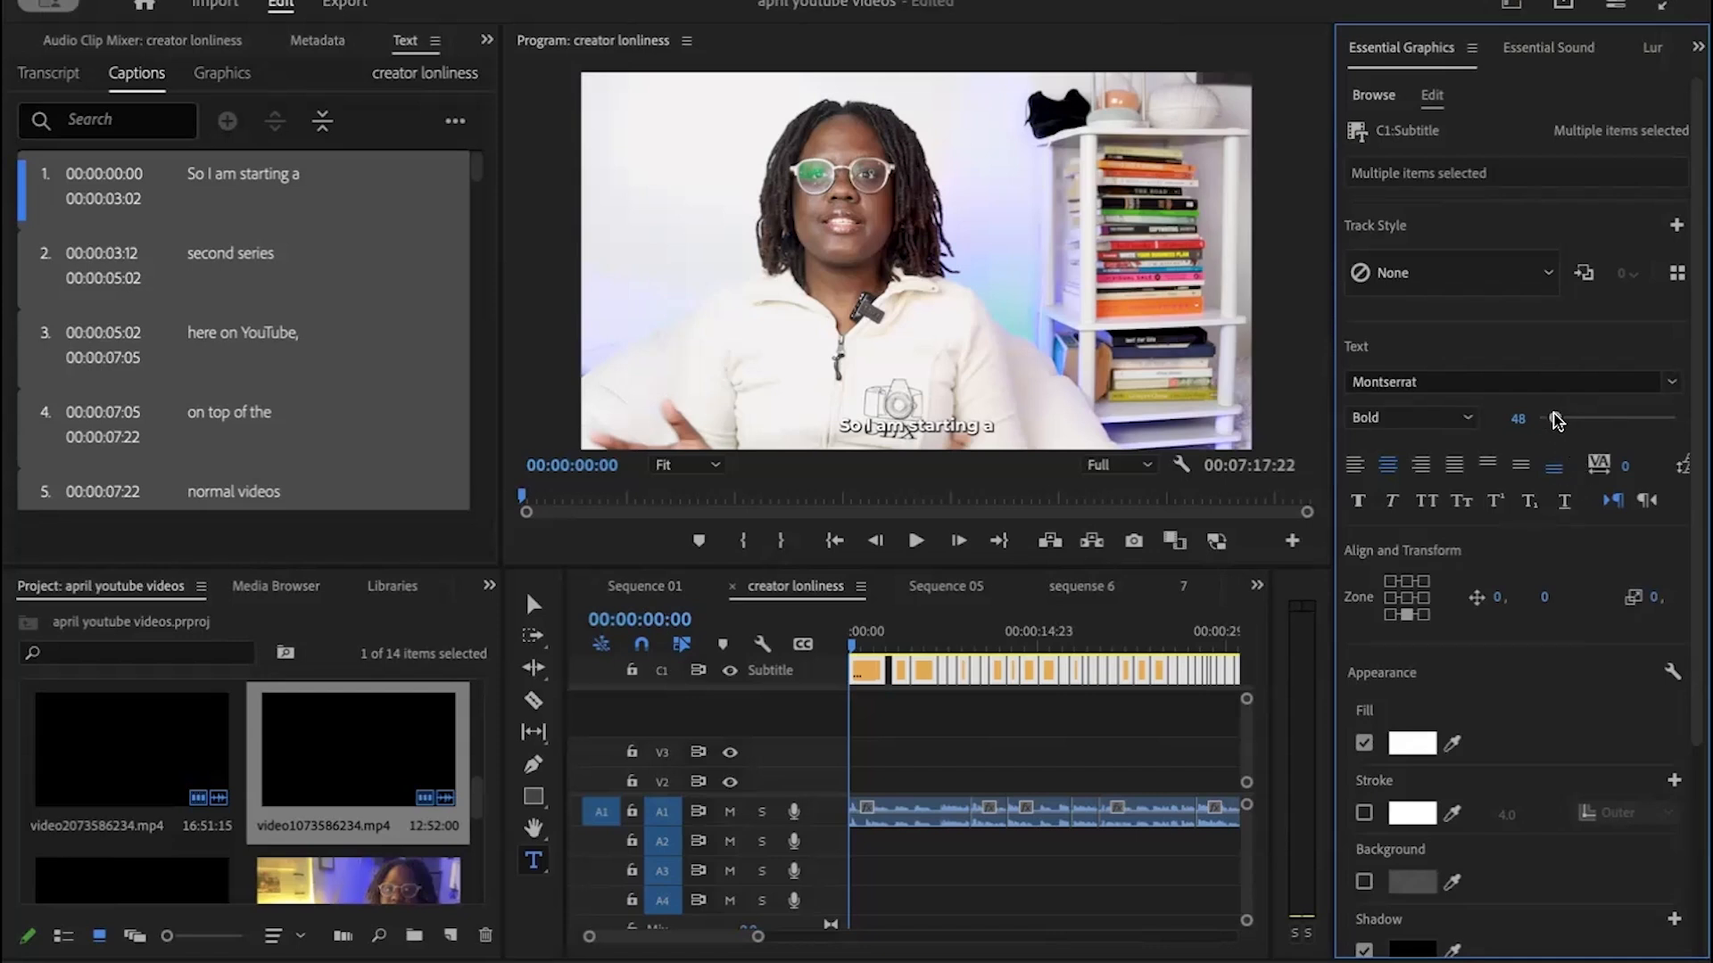
{"action": "left_click_drag", "start_coordinate": [1557, 420], "coordinate": [1561, 416]}
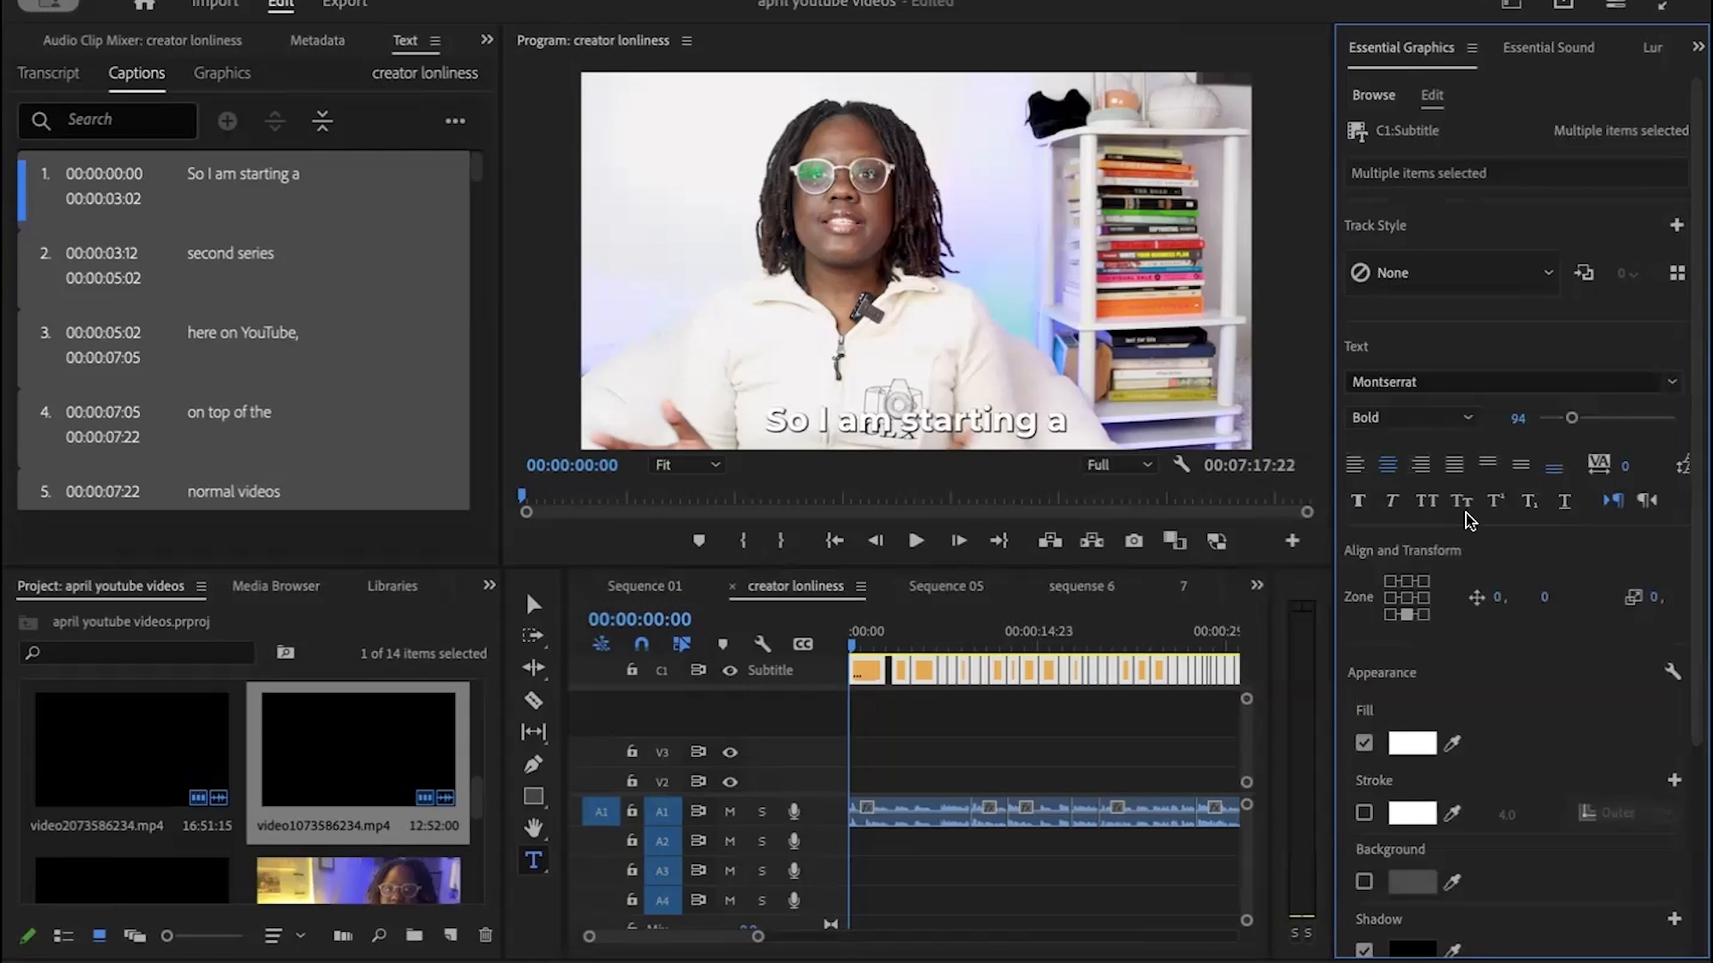
Step: Toggle faux bold back off and settle the captions in the bottom-centre zone
{"action": "left_click", "coordinate": [1357, 502]}
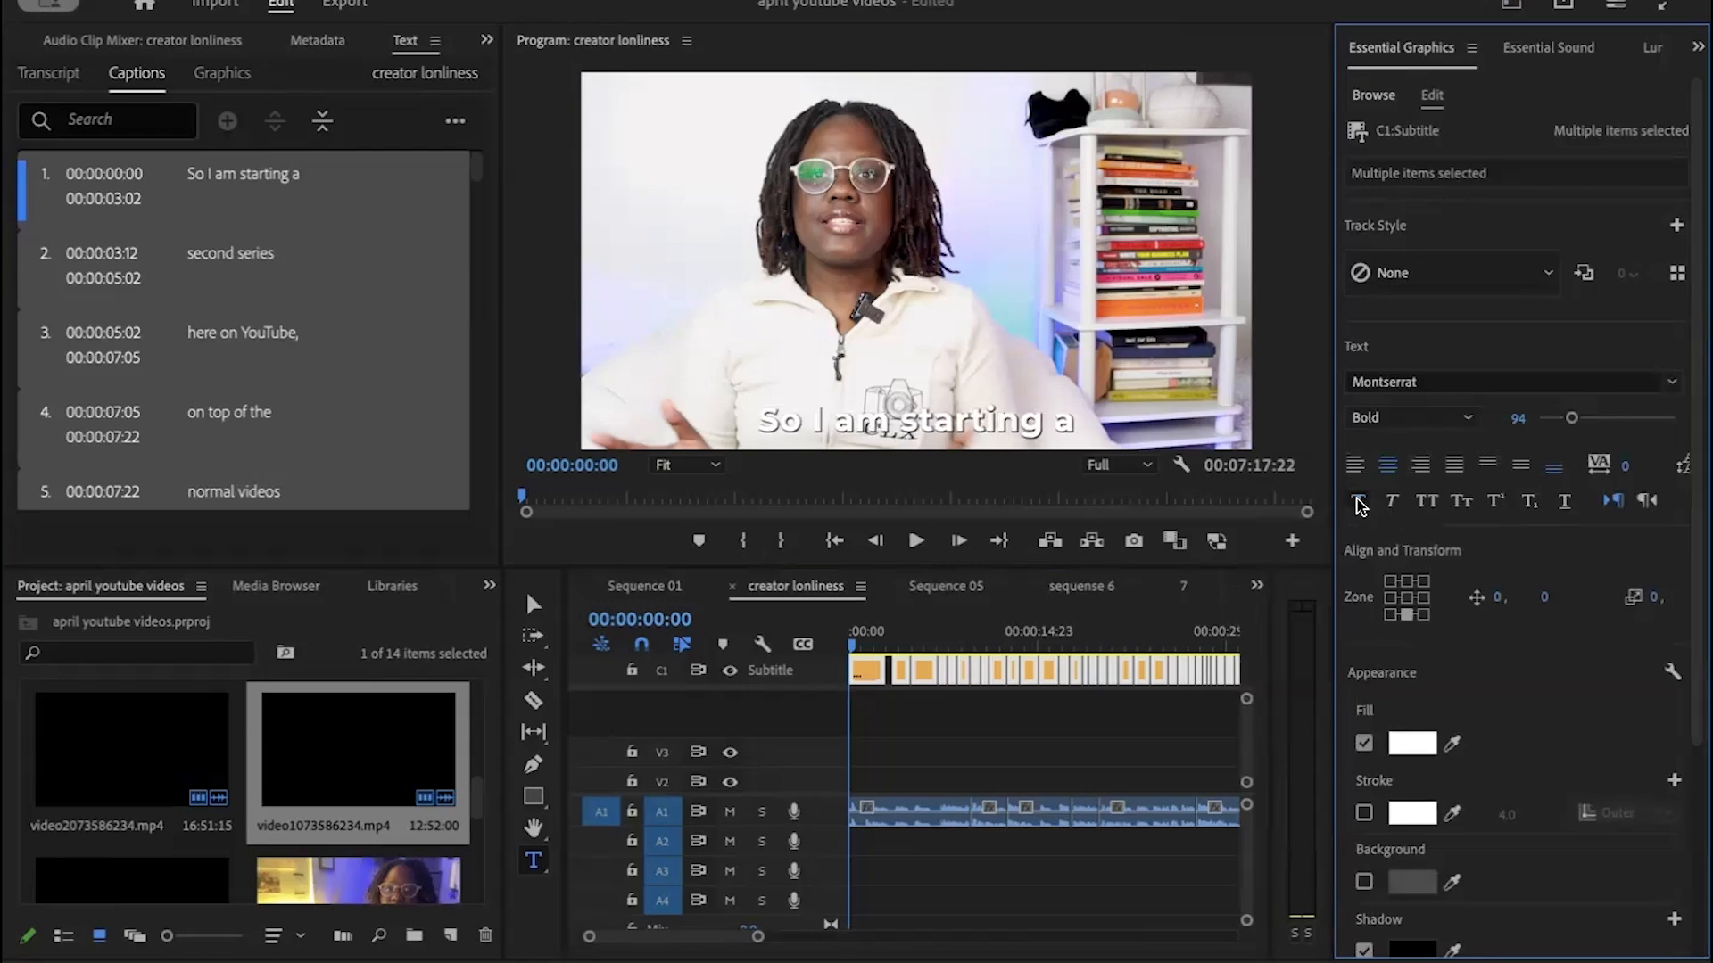
{"action": "left_click", "coordinate": [1358, 501]}
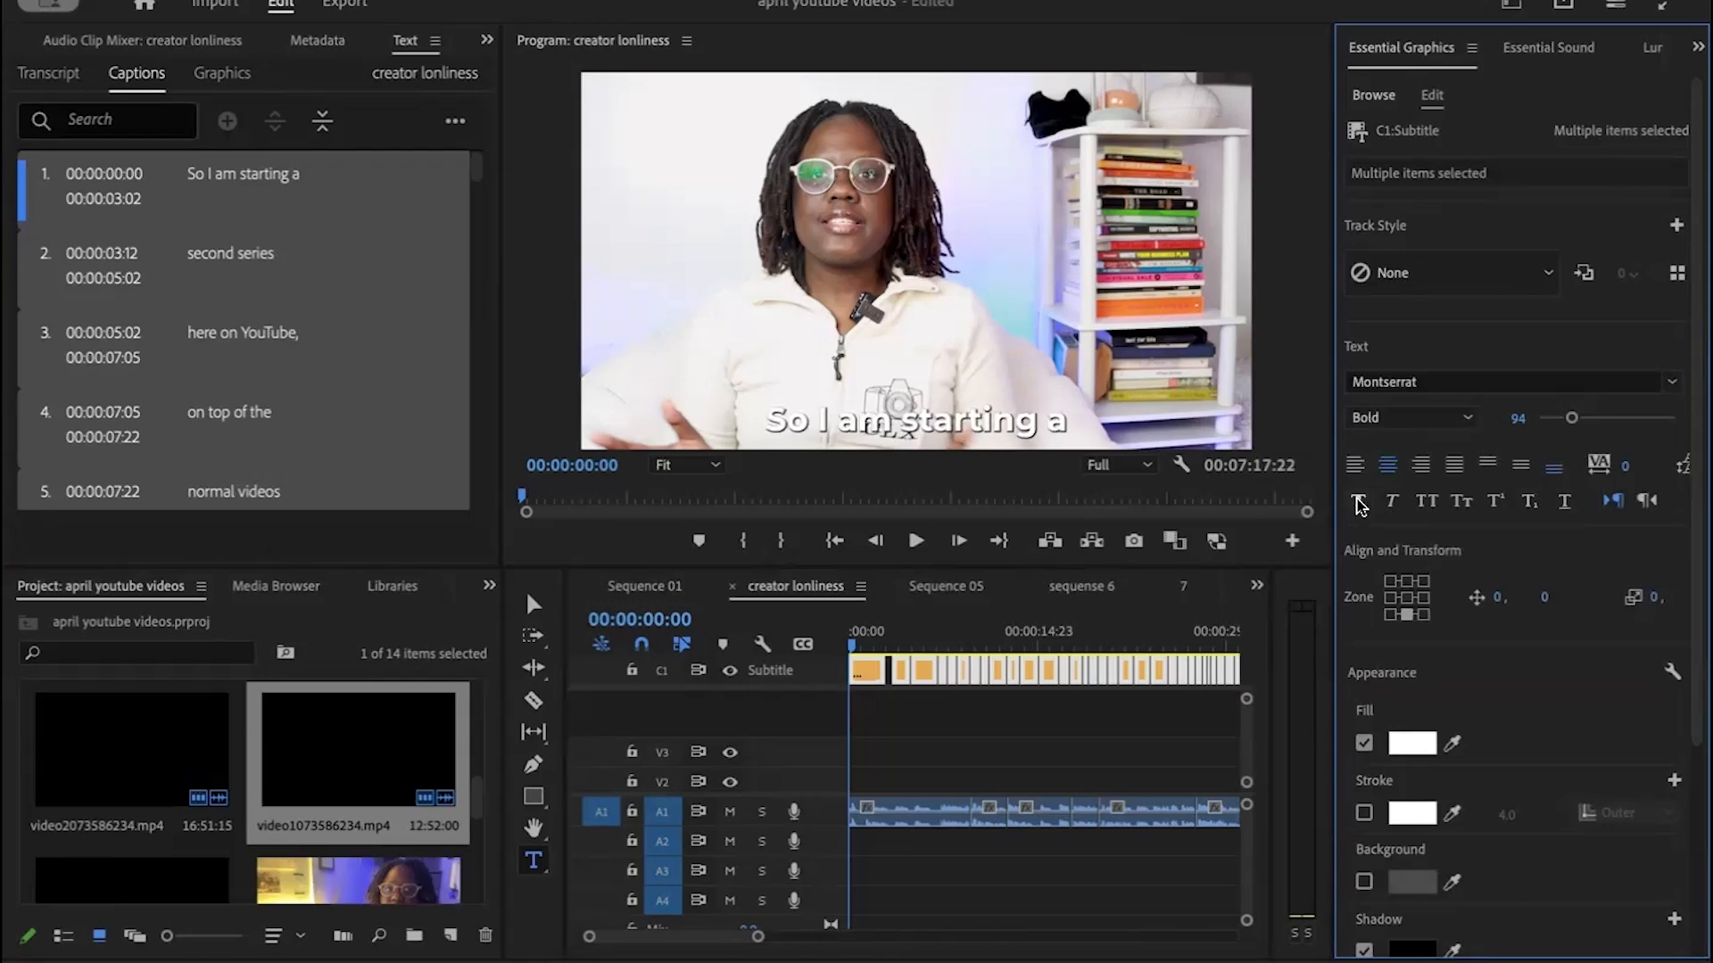
{"action": "left_click", "coordinate": [1406, 597]}
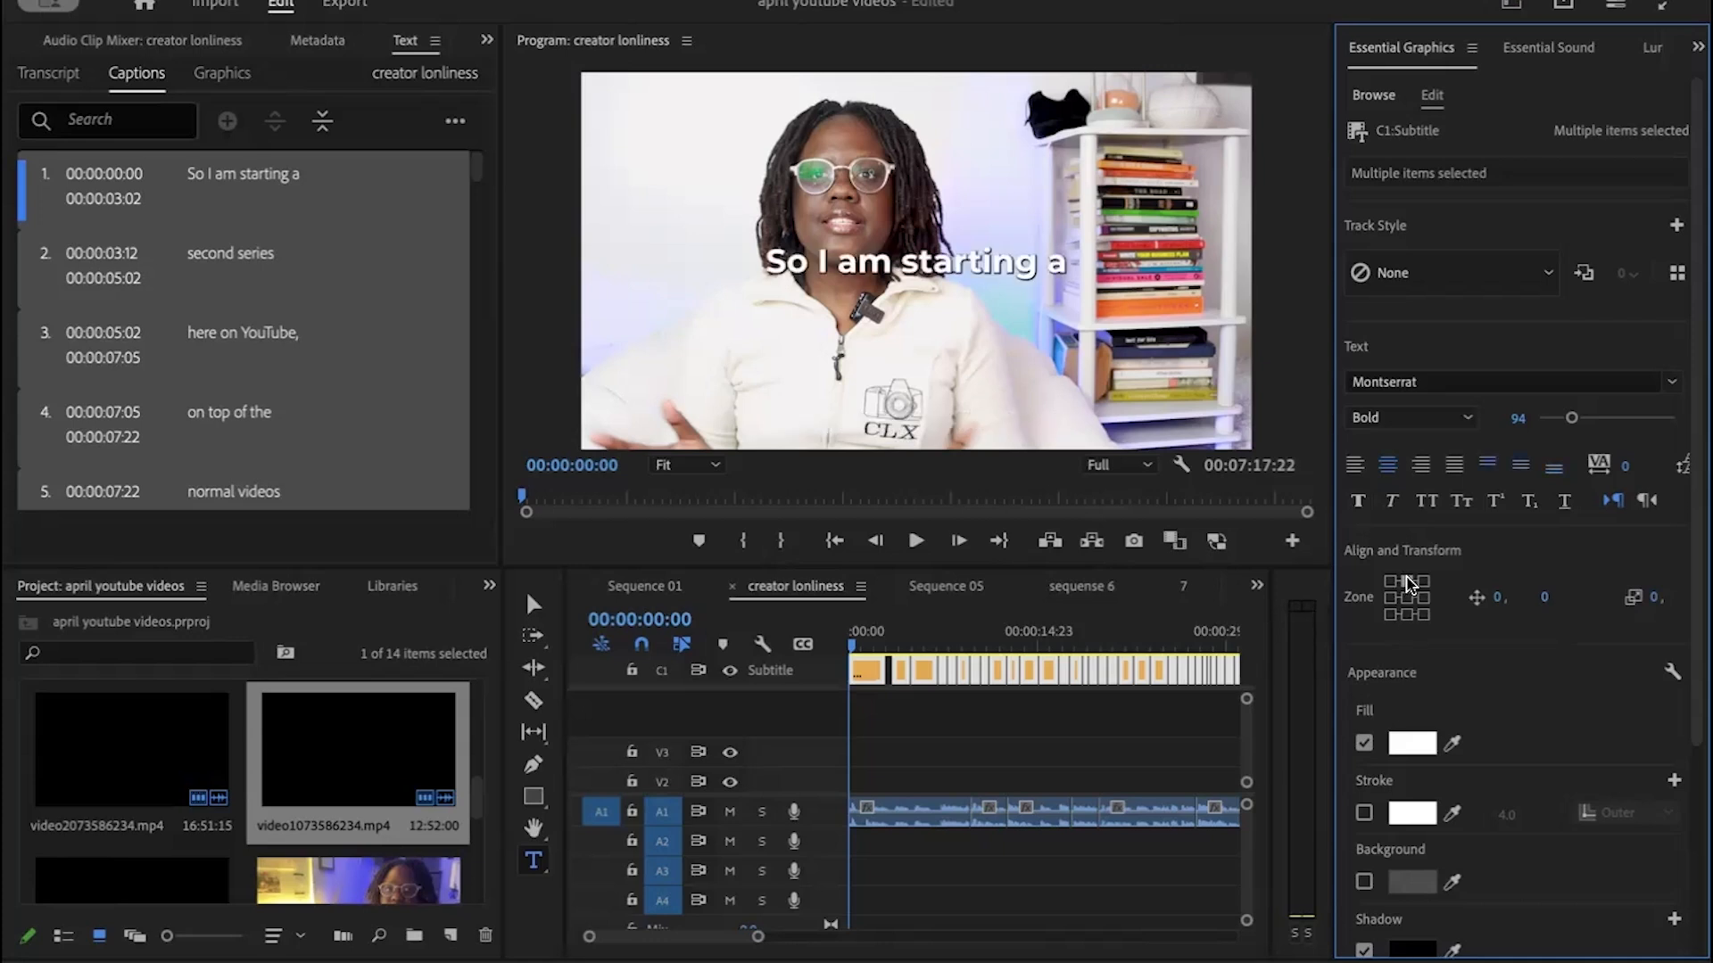
{"action": "left_click", "coordinate": [1407, 581]}
{"action": "left_click", "coordinate": [1406, 615]}
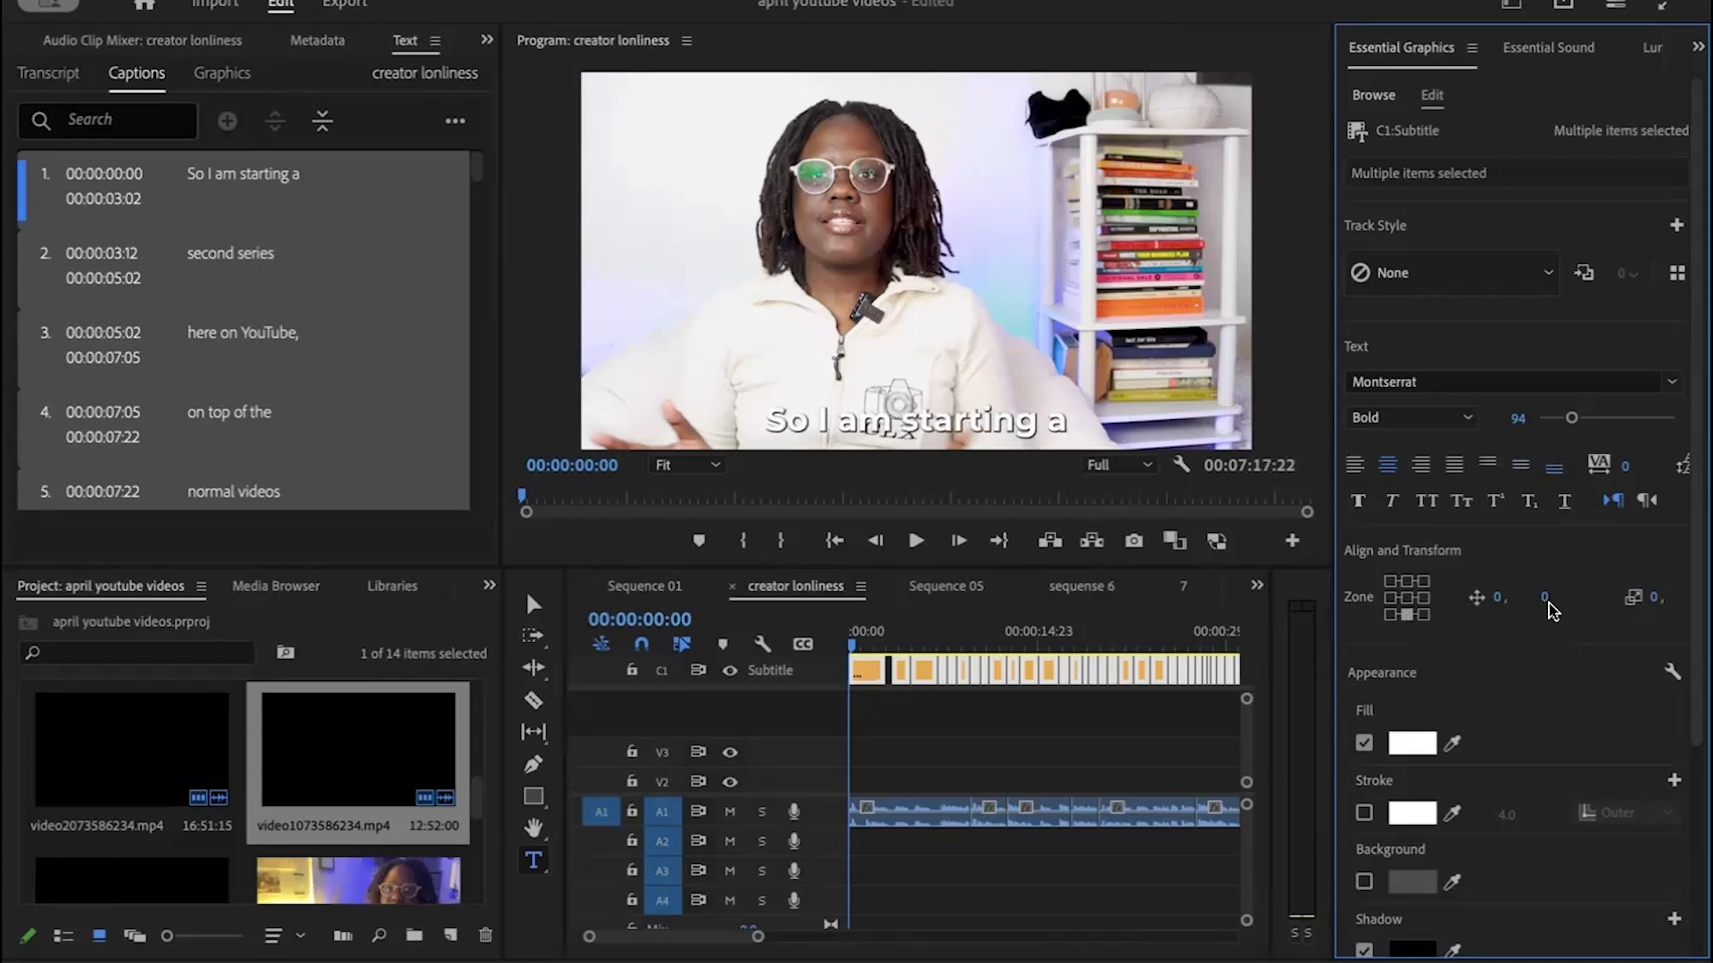
{"action": "left_click_drag", "start_coordinate": [1496, 597], "coordinate": [1536, 618]}
Step: Centre the captions horizontally at X 0 and raise them to Y -107
{"action": "left_click", "coordinate": [1503, 598]}
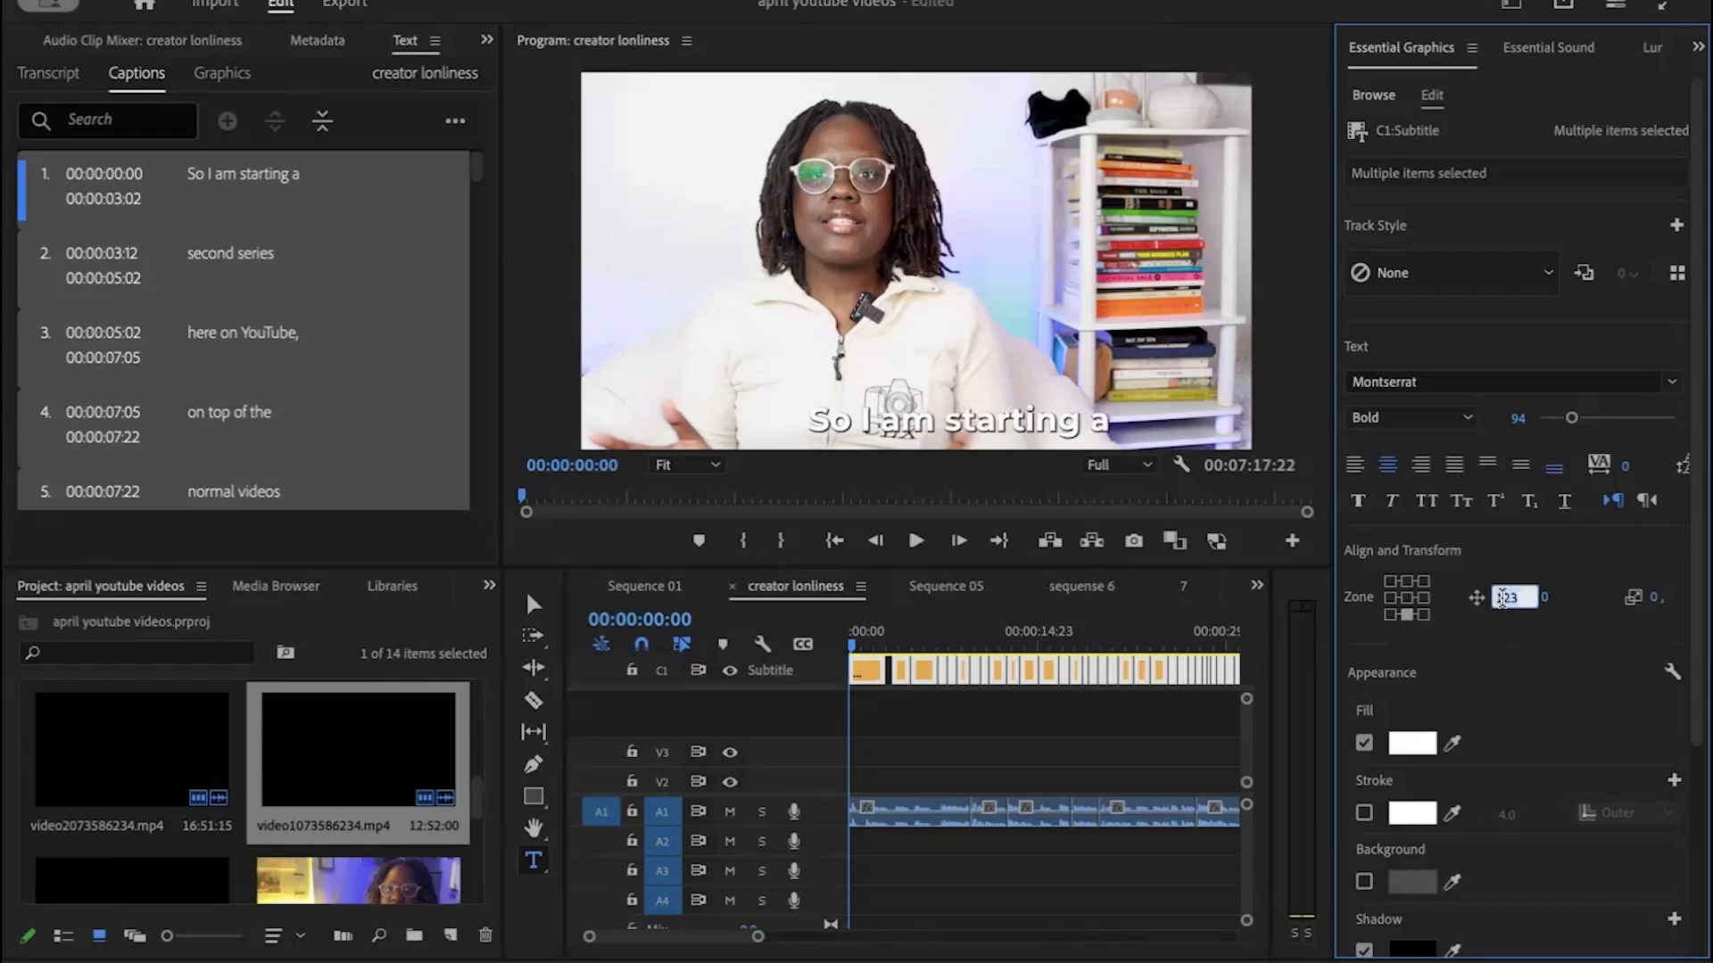
{"action": "type", "text": "0"}
{"action": "key", "text": "Return"}
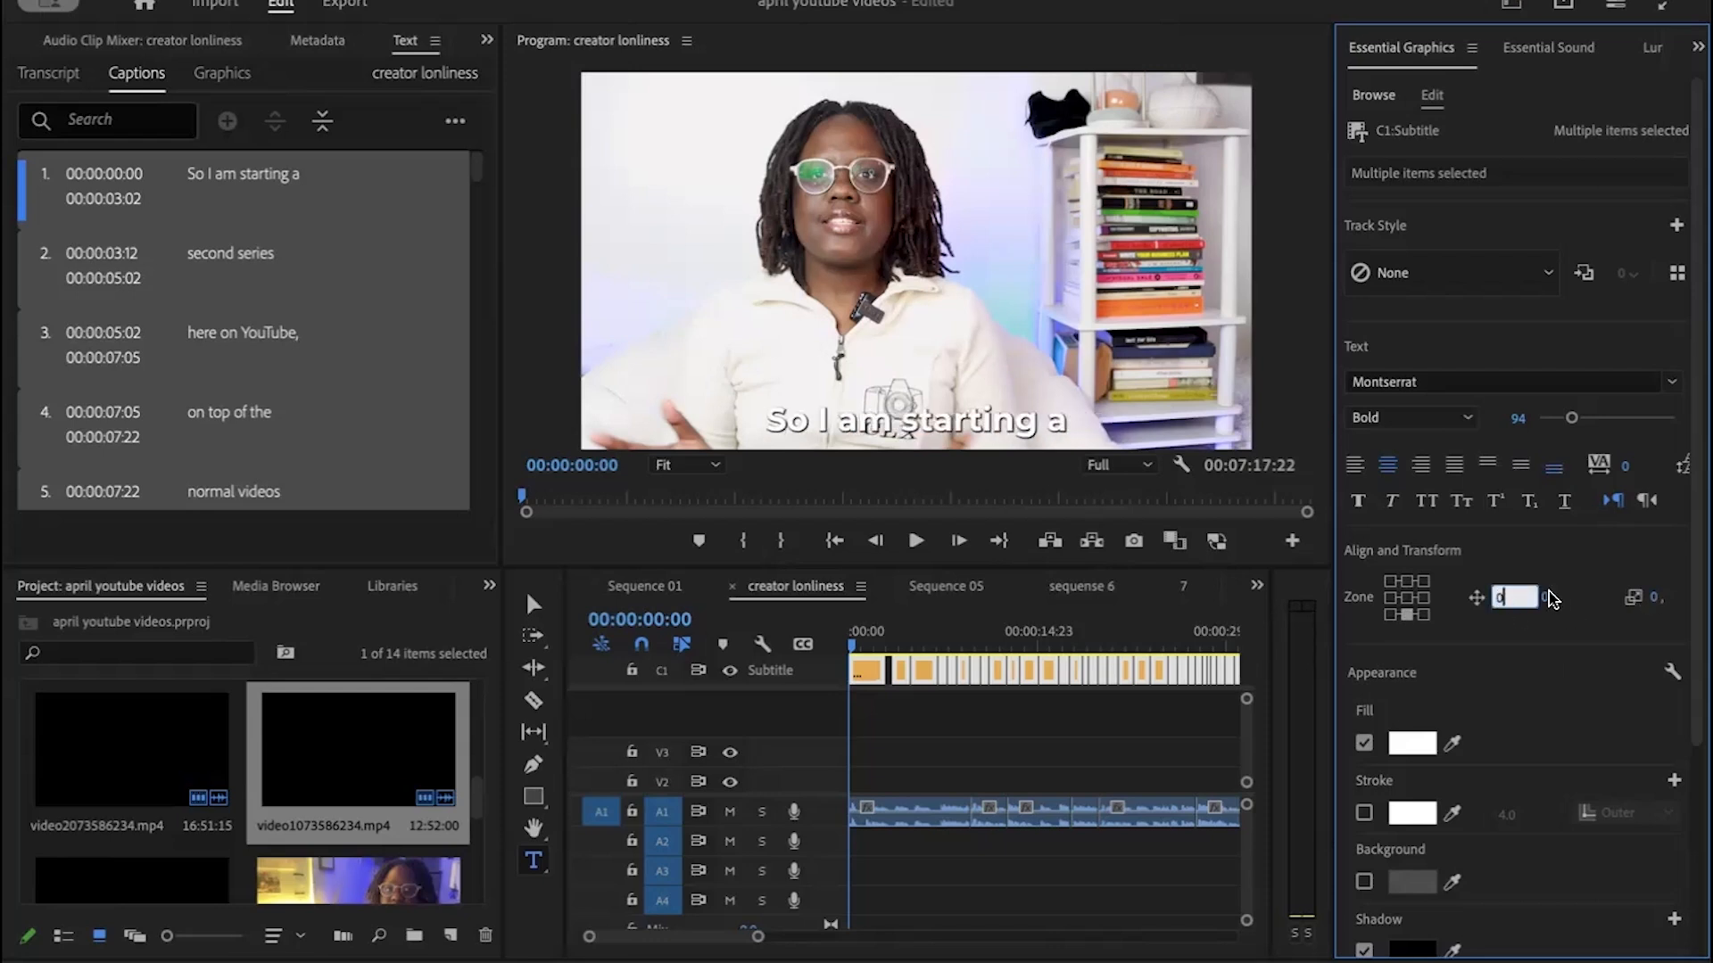
{"action": "left_click", "coordinate": [1548, 607]}
{"action": "key", "text": "Return"}
{"action": "left_click_drag", "start_coordinate": [1546, 605], "coordinate": [1414, 627]}
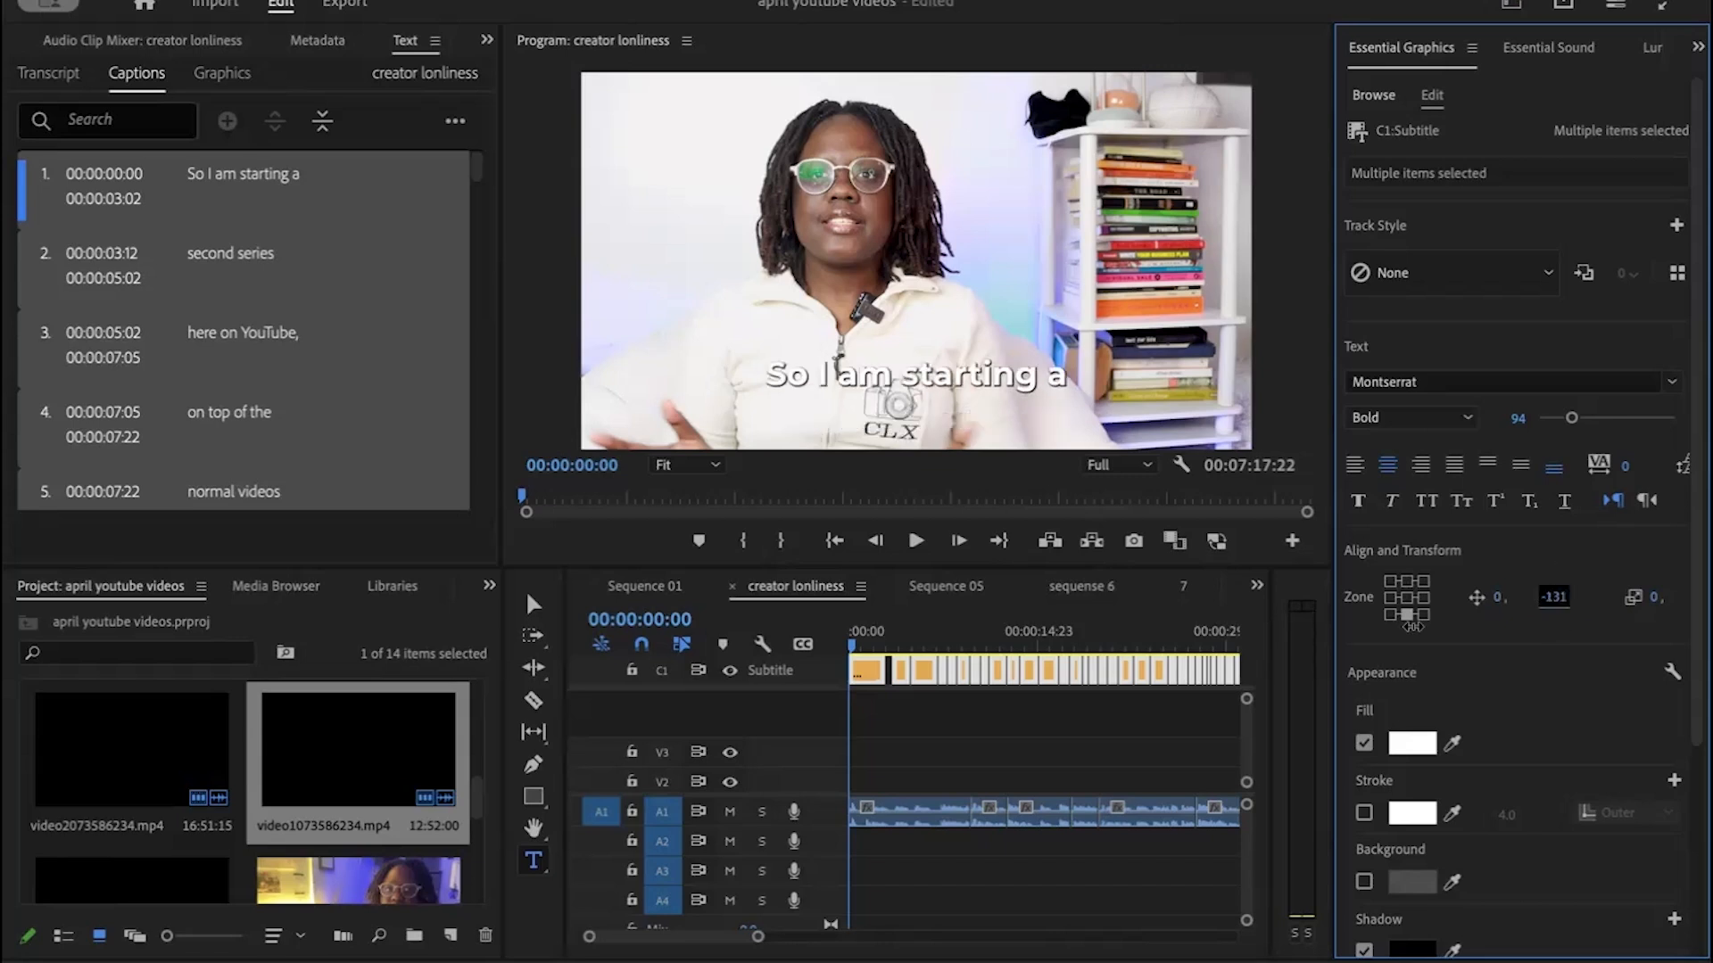
{"action": "left_click_drag", "start_coordinate": [1552, 597], "coordinate": [1592, 600]}
Step: Try a black caption fill with a white shadow colour
{"action": "scroll", "coordinate": [1505, 736], "scroll_direction": "down", "scroll_amount": 2}
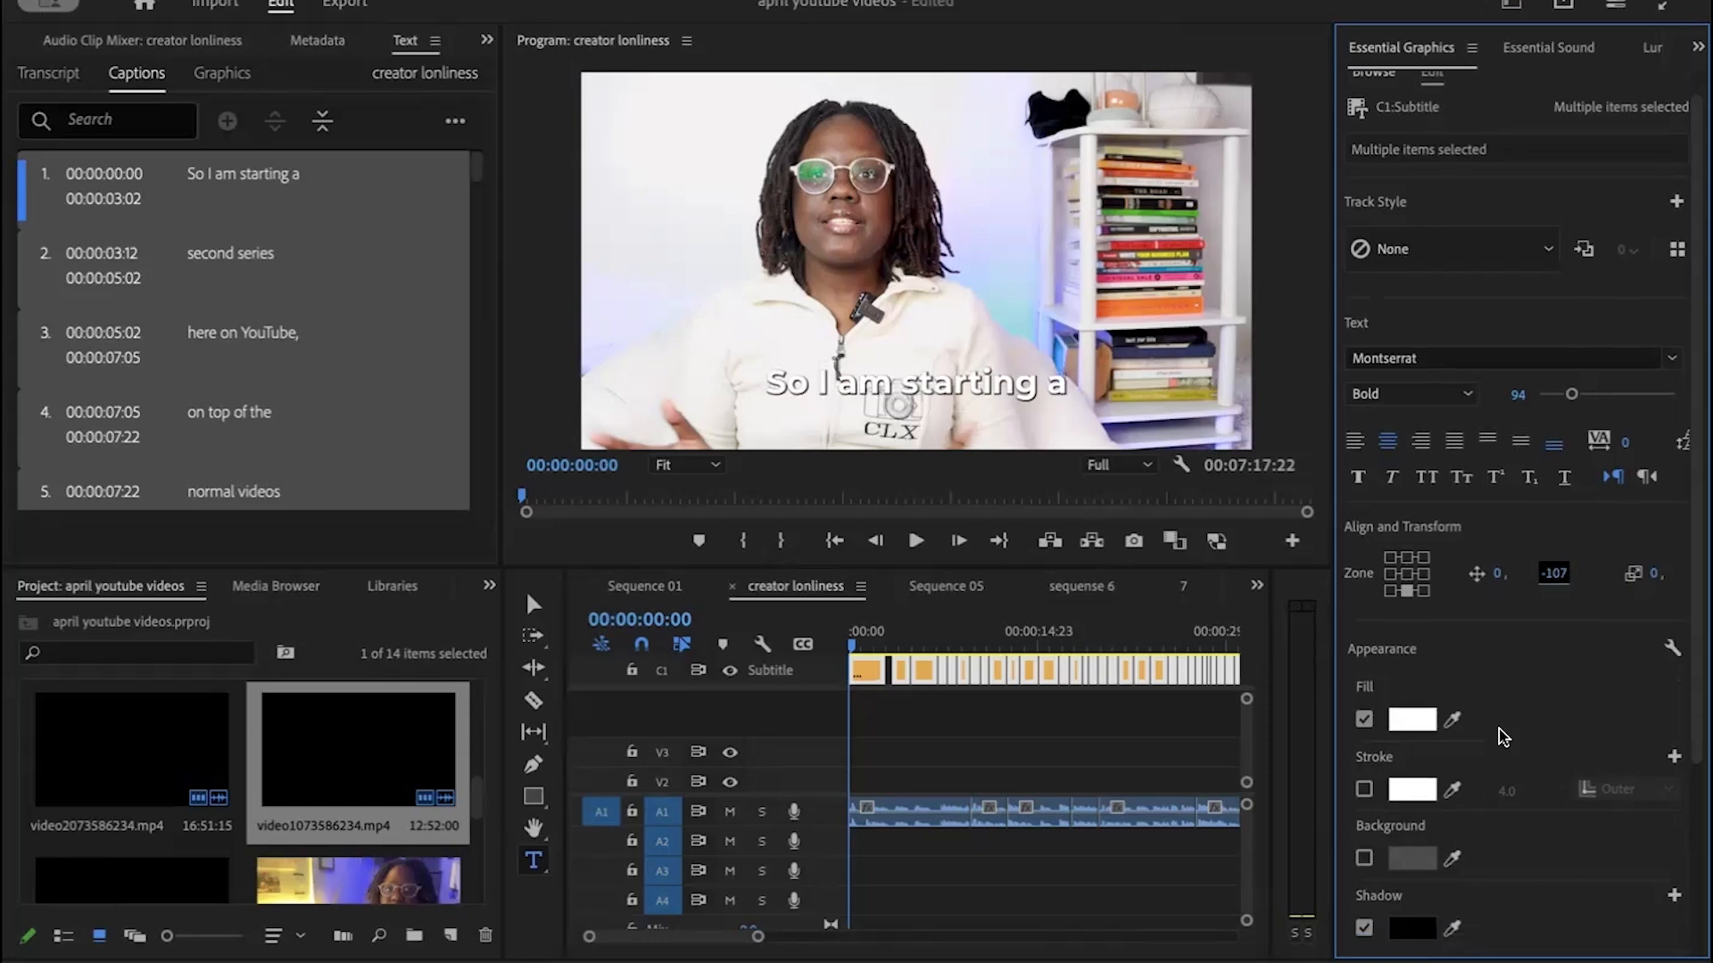
{"action": "left_click", "coordinate": [1415, 696]}
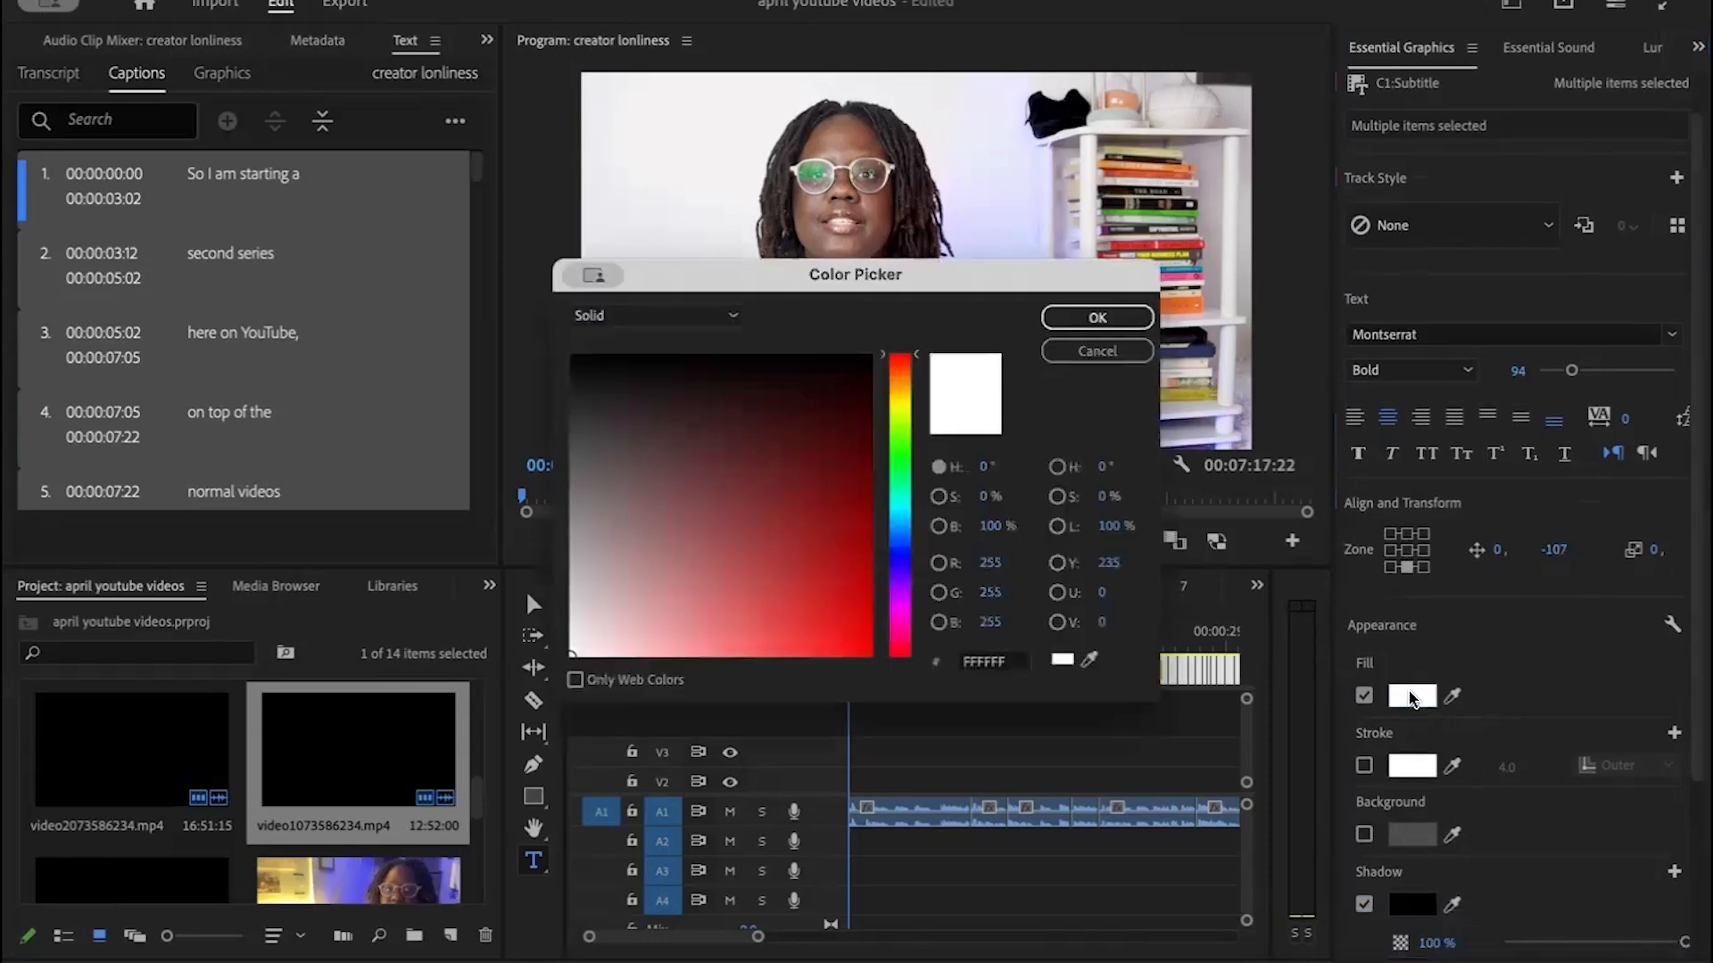
{"action": "left_click", "coordinate": [573, 356]}
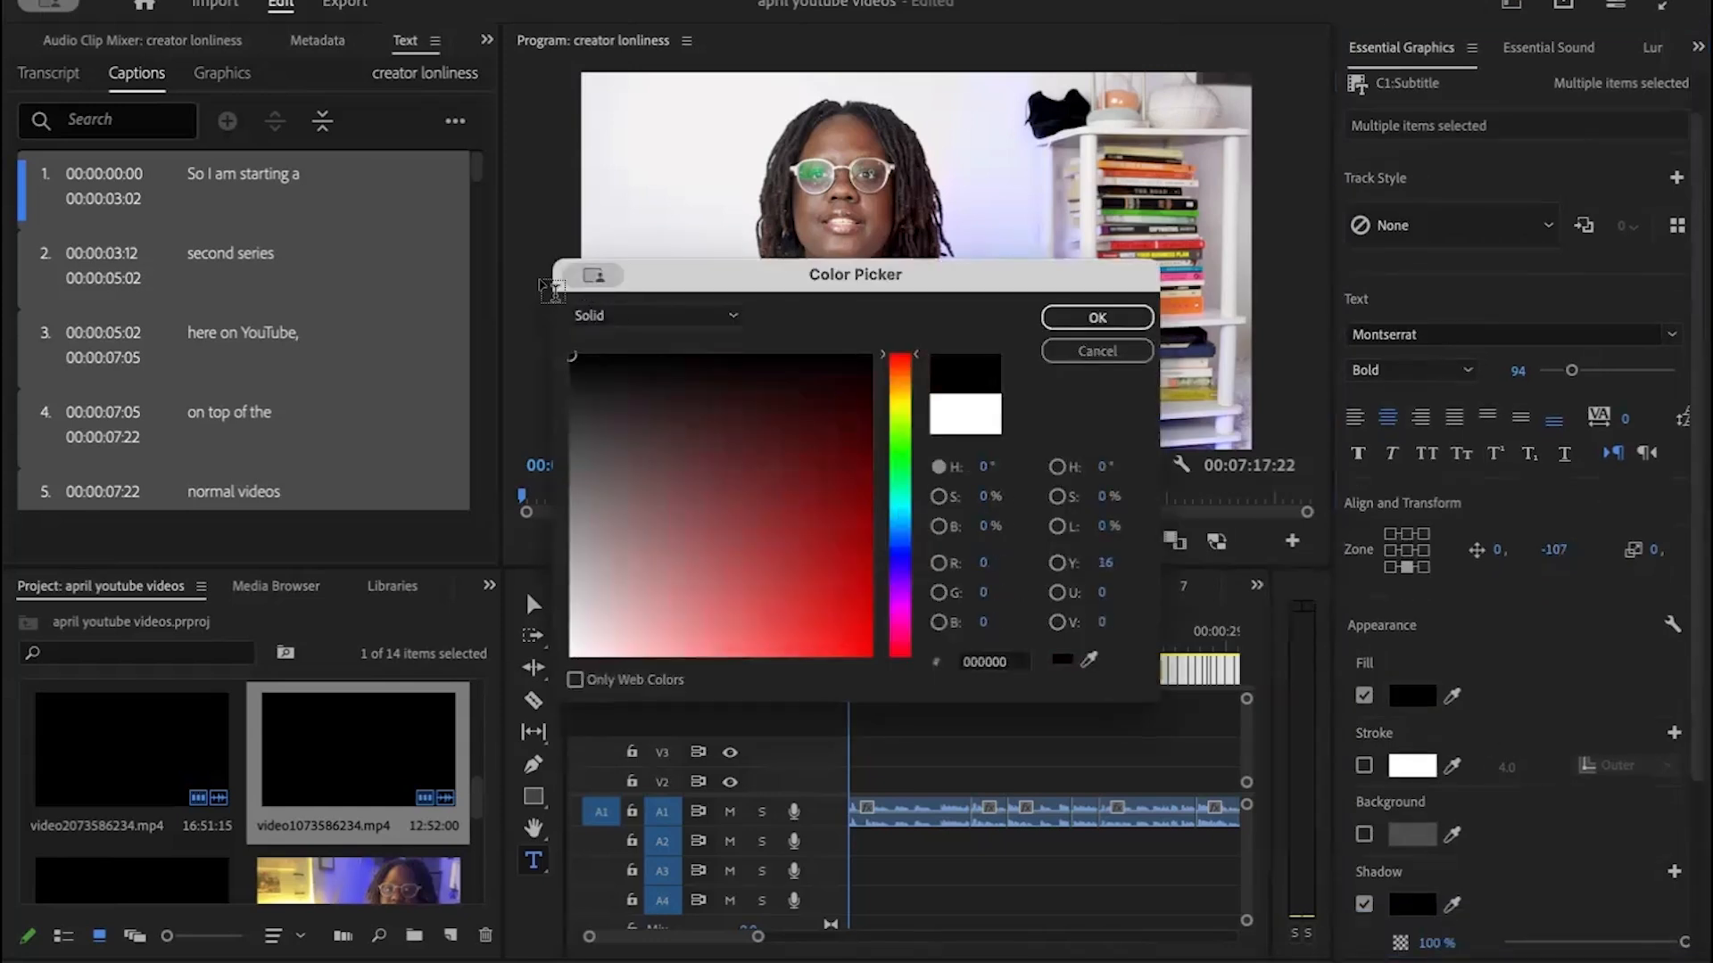
{"action": "left_click", "coordinate": [1096, 319]}
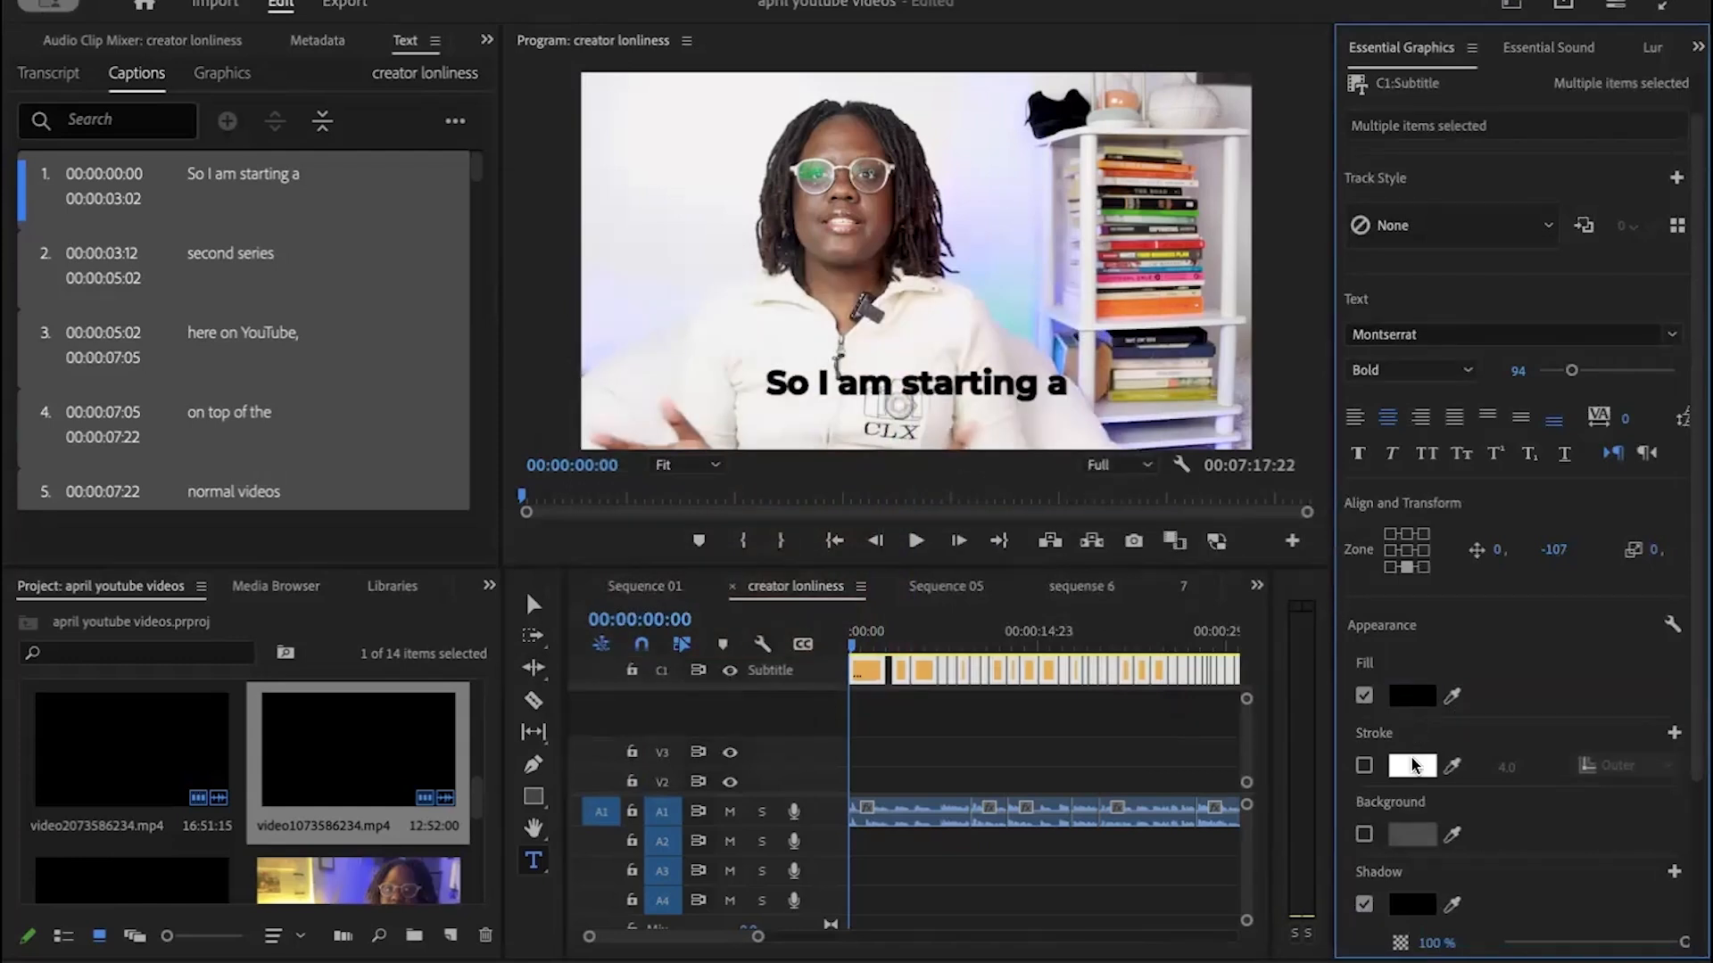
{"action": "scroll", "coordinate": [1446, 857], "scroll_direction": "down", "scroll_amount": 5}
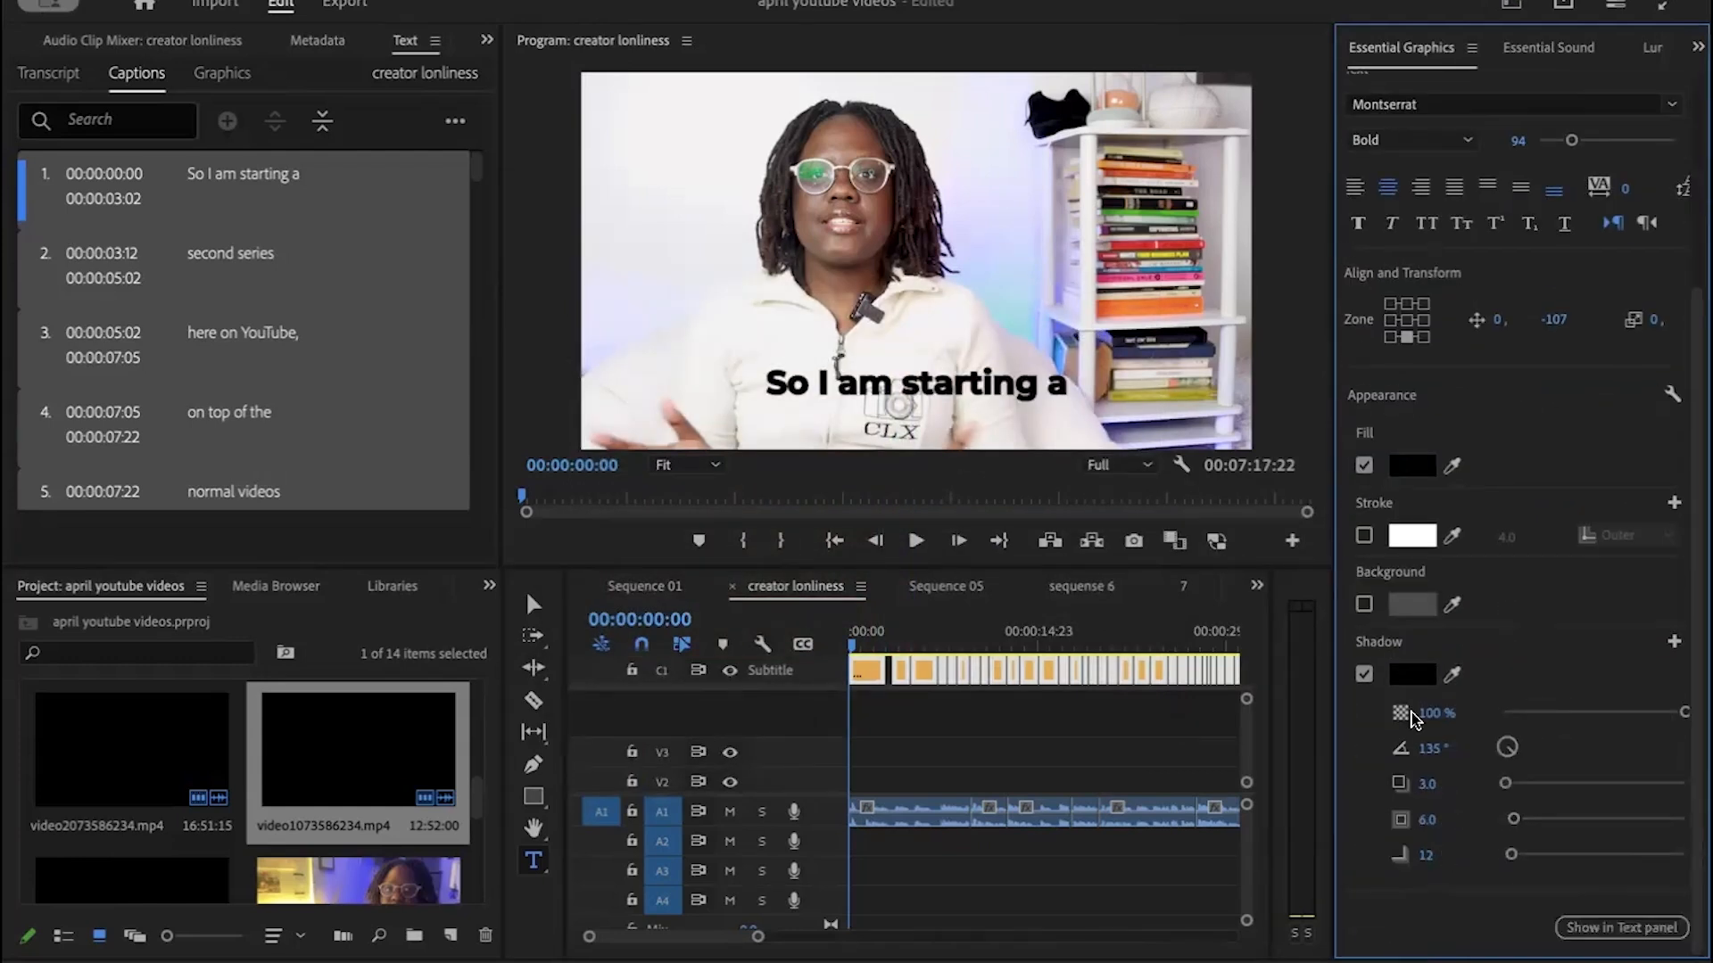
{"action": "left_click", "coordinate": [1412, 675]}
{"action": "left_click_drag", "start_coordinate": [580, 646], "coordinate": [473, 714]}
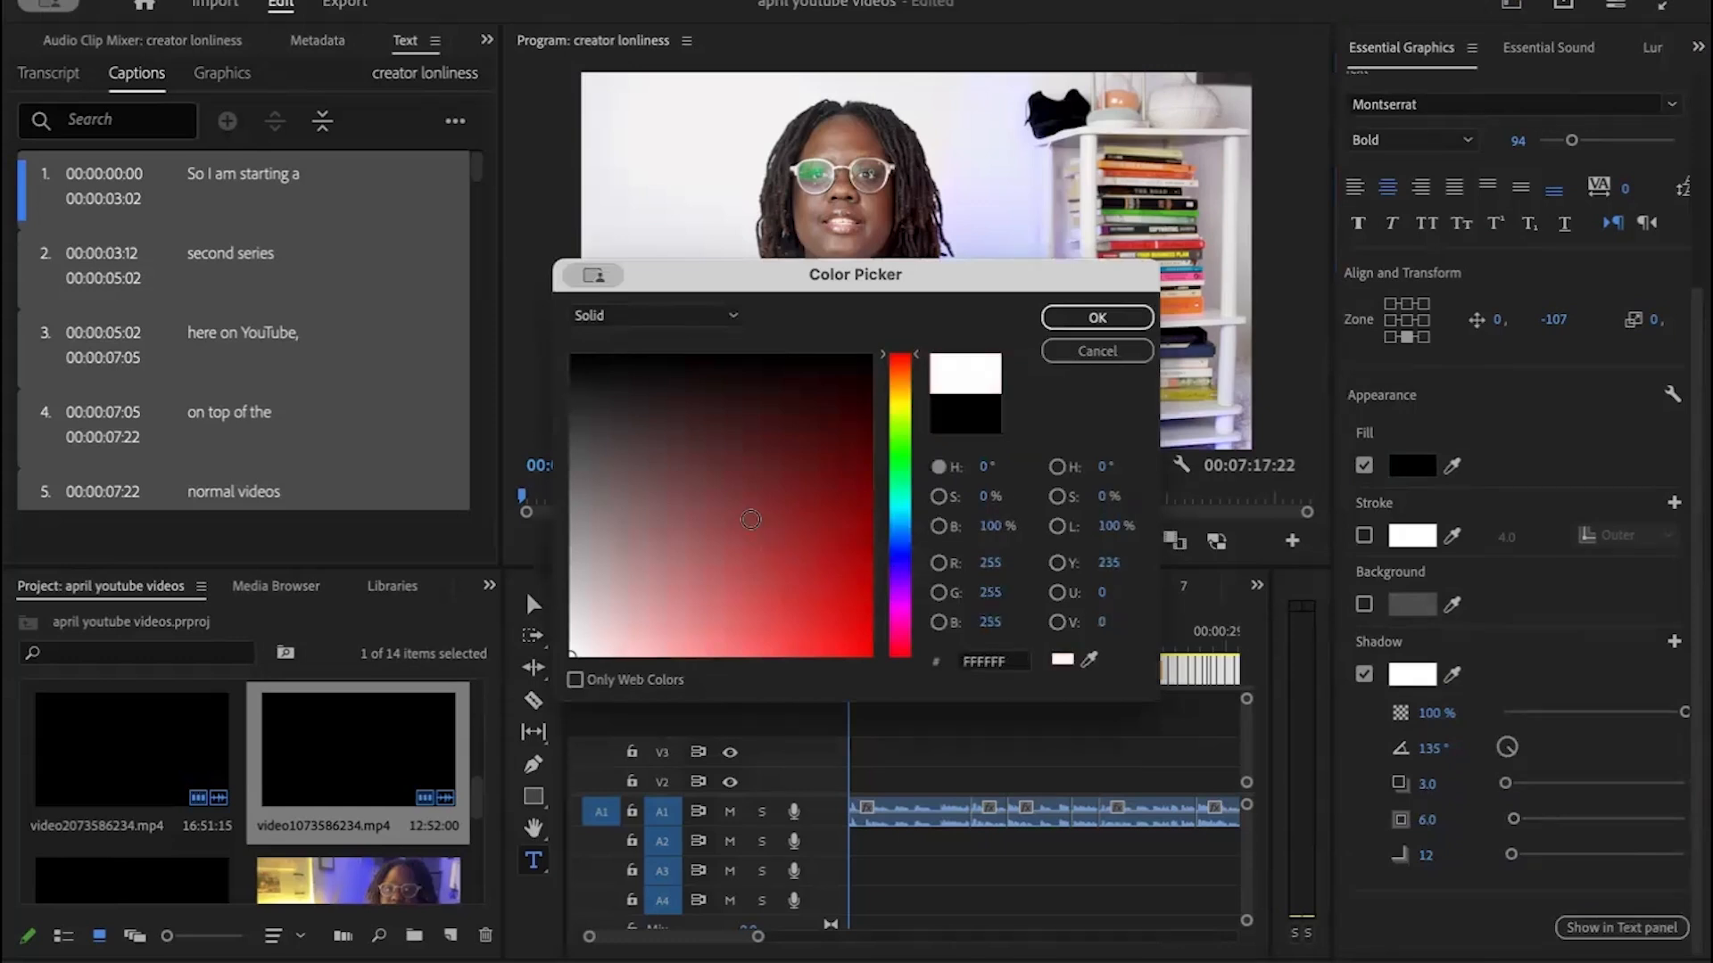
{"action": "left_click", "coordinate": [1109, 320]}
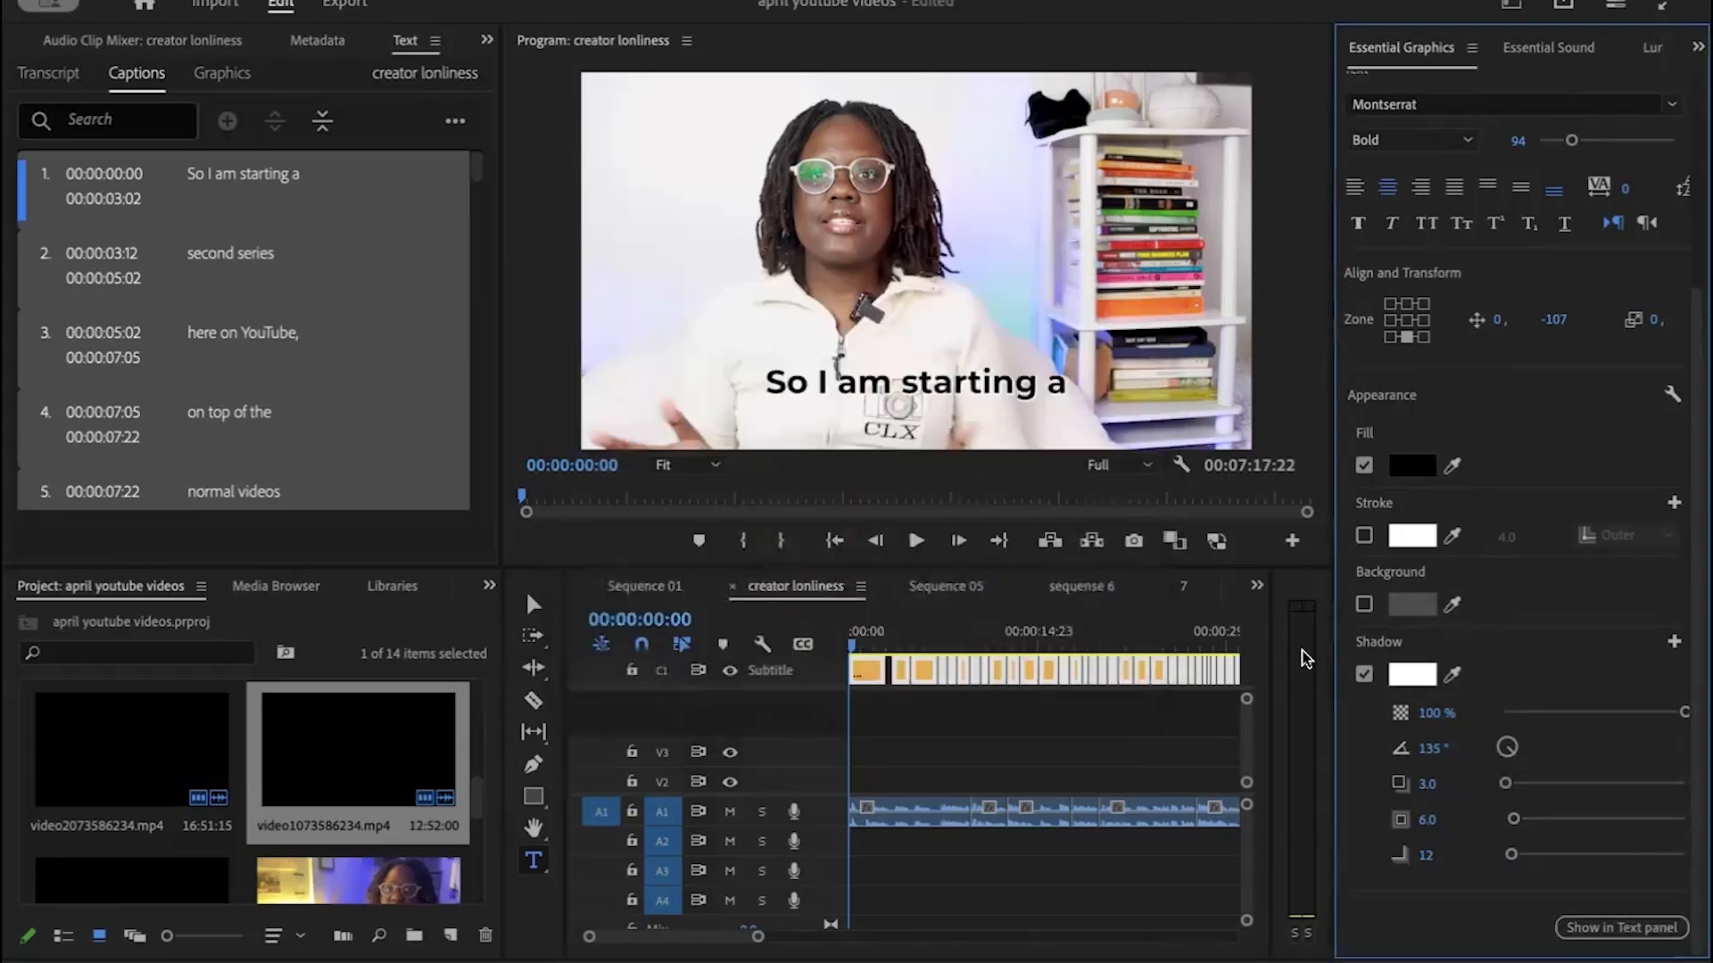
Step: Change the caption fill to the light blue 5382D8
{"action": "left_click", "coordinate": [1412, 468]}
{"action": "left_click", "coordinate": [736, 563]}
{"action": "left_click", "coordinate": [766, 536]}
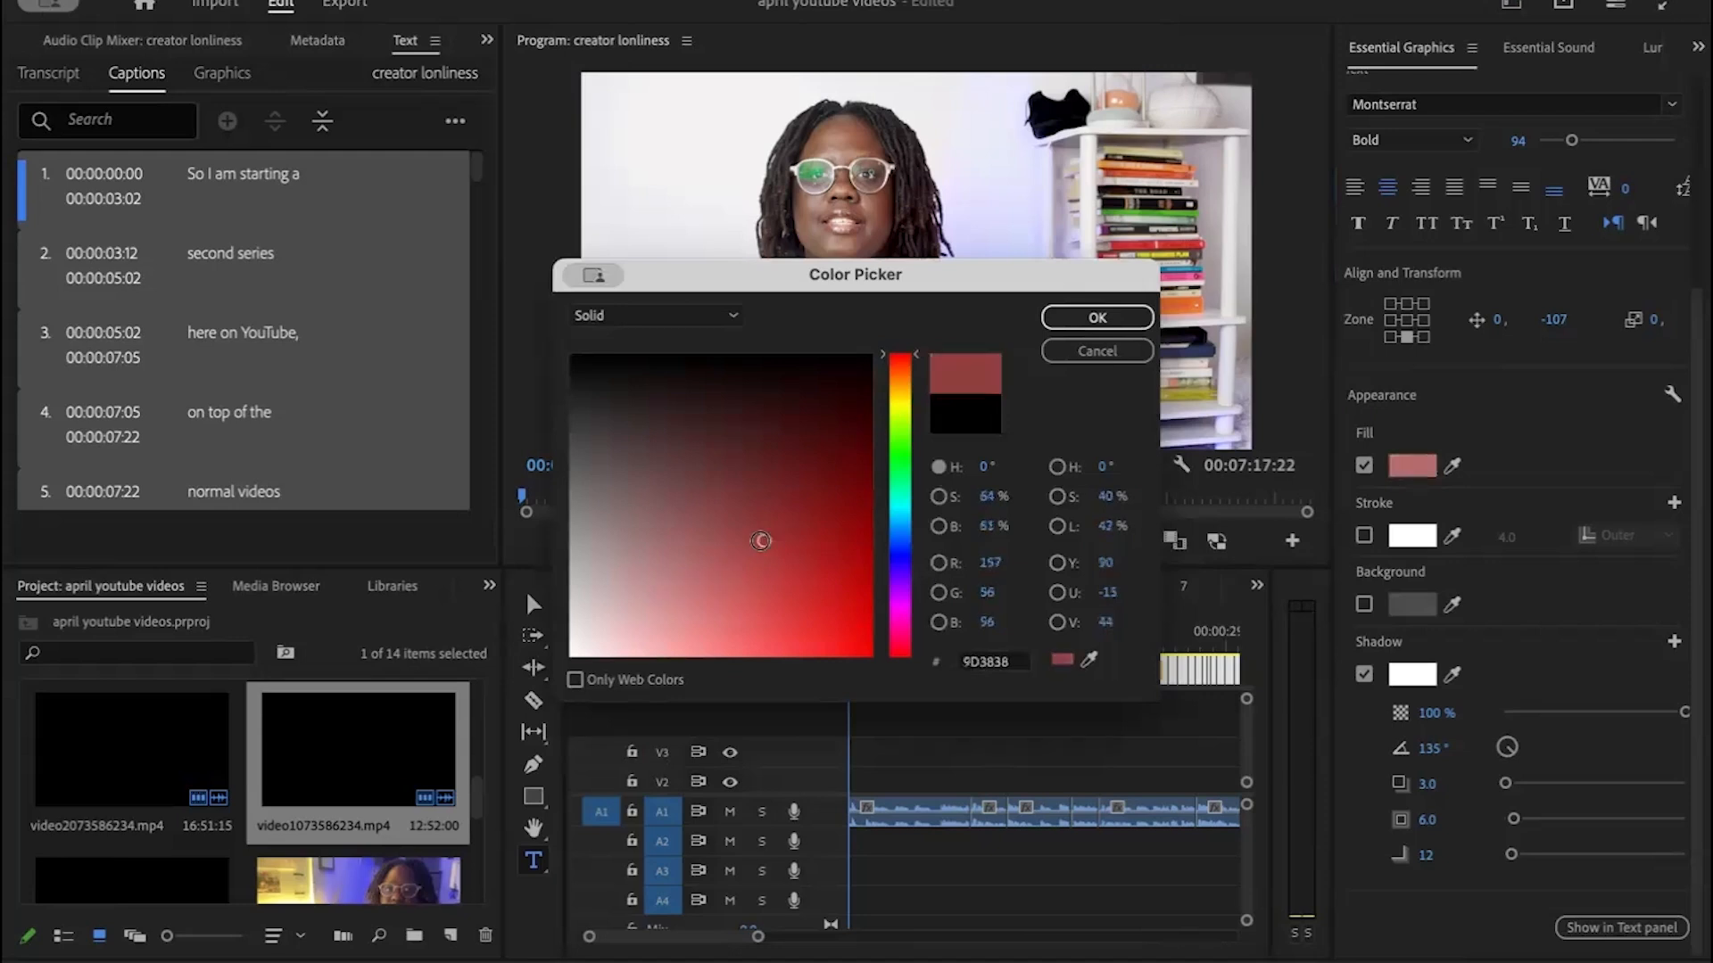
{"action": "left_click", "coordinate": [897, 539]}
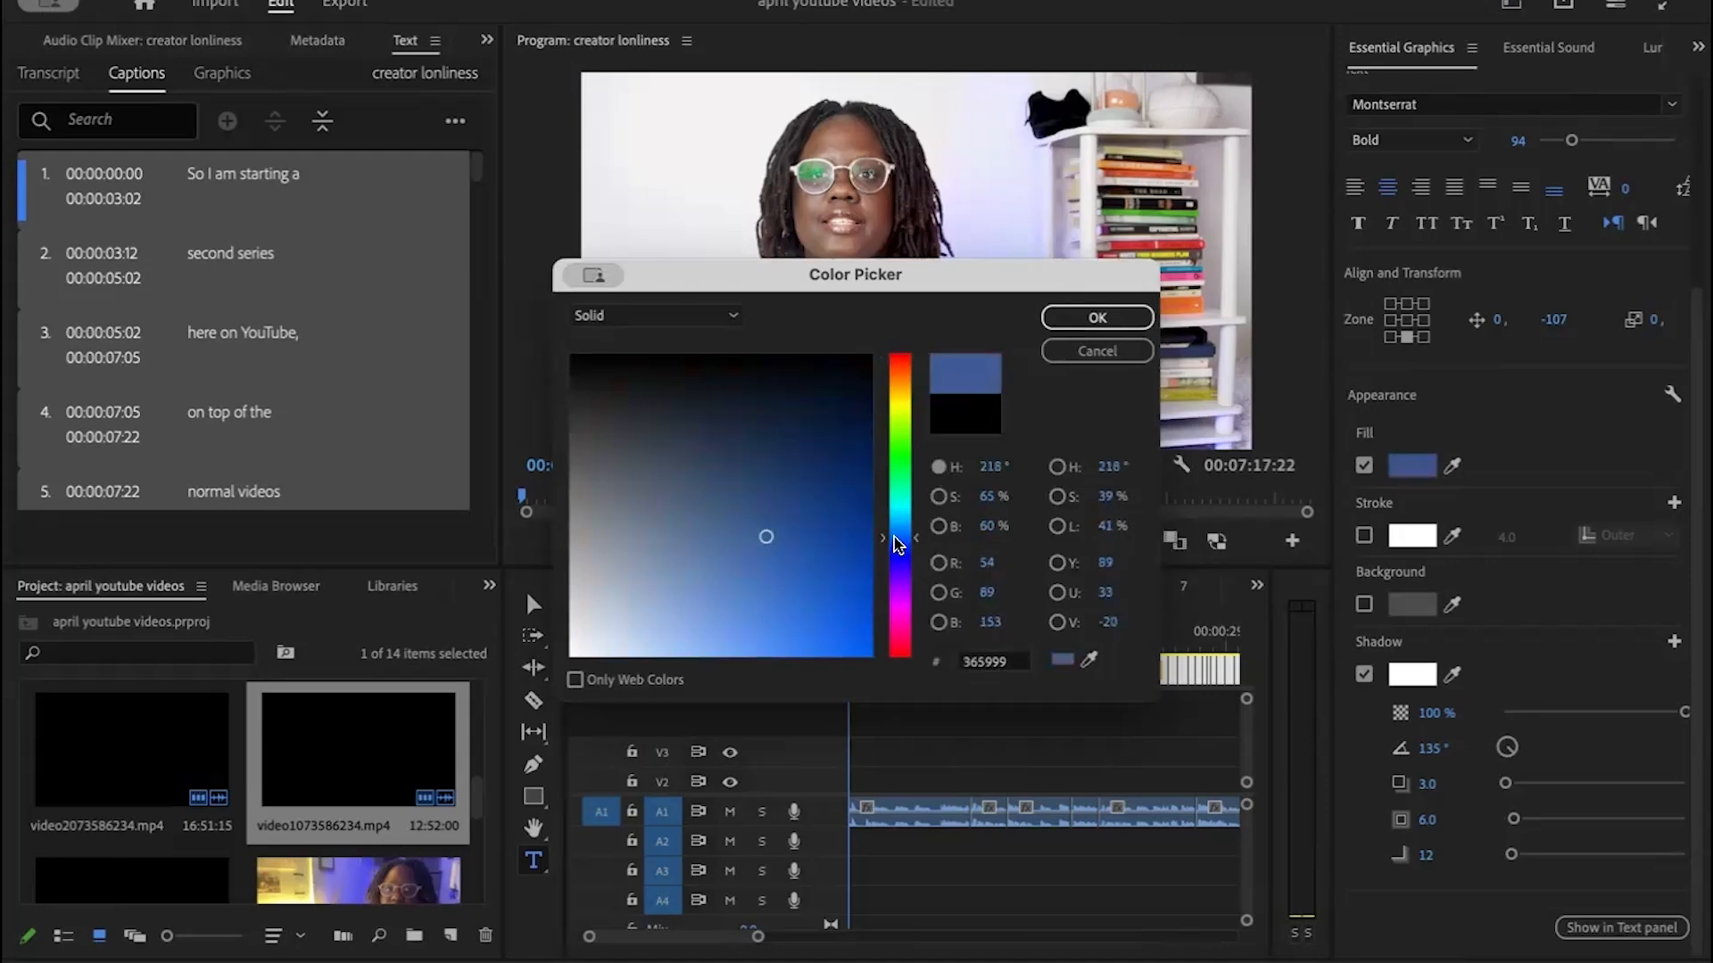
{"action": "mouse_move", "coordinate": [768, 531]}
{"action": "left_mouse_down"}
{"action": "mouse_move", "coordinate": [745, 566]}
{"action": "mouse_move", "coordinate": [755, 611]}
{"action": "left_mouse_up"}
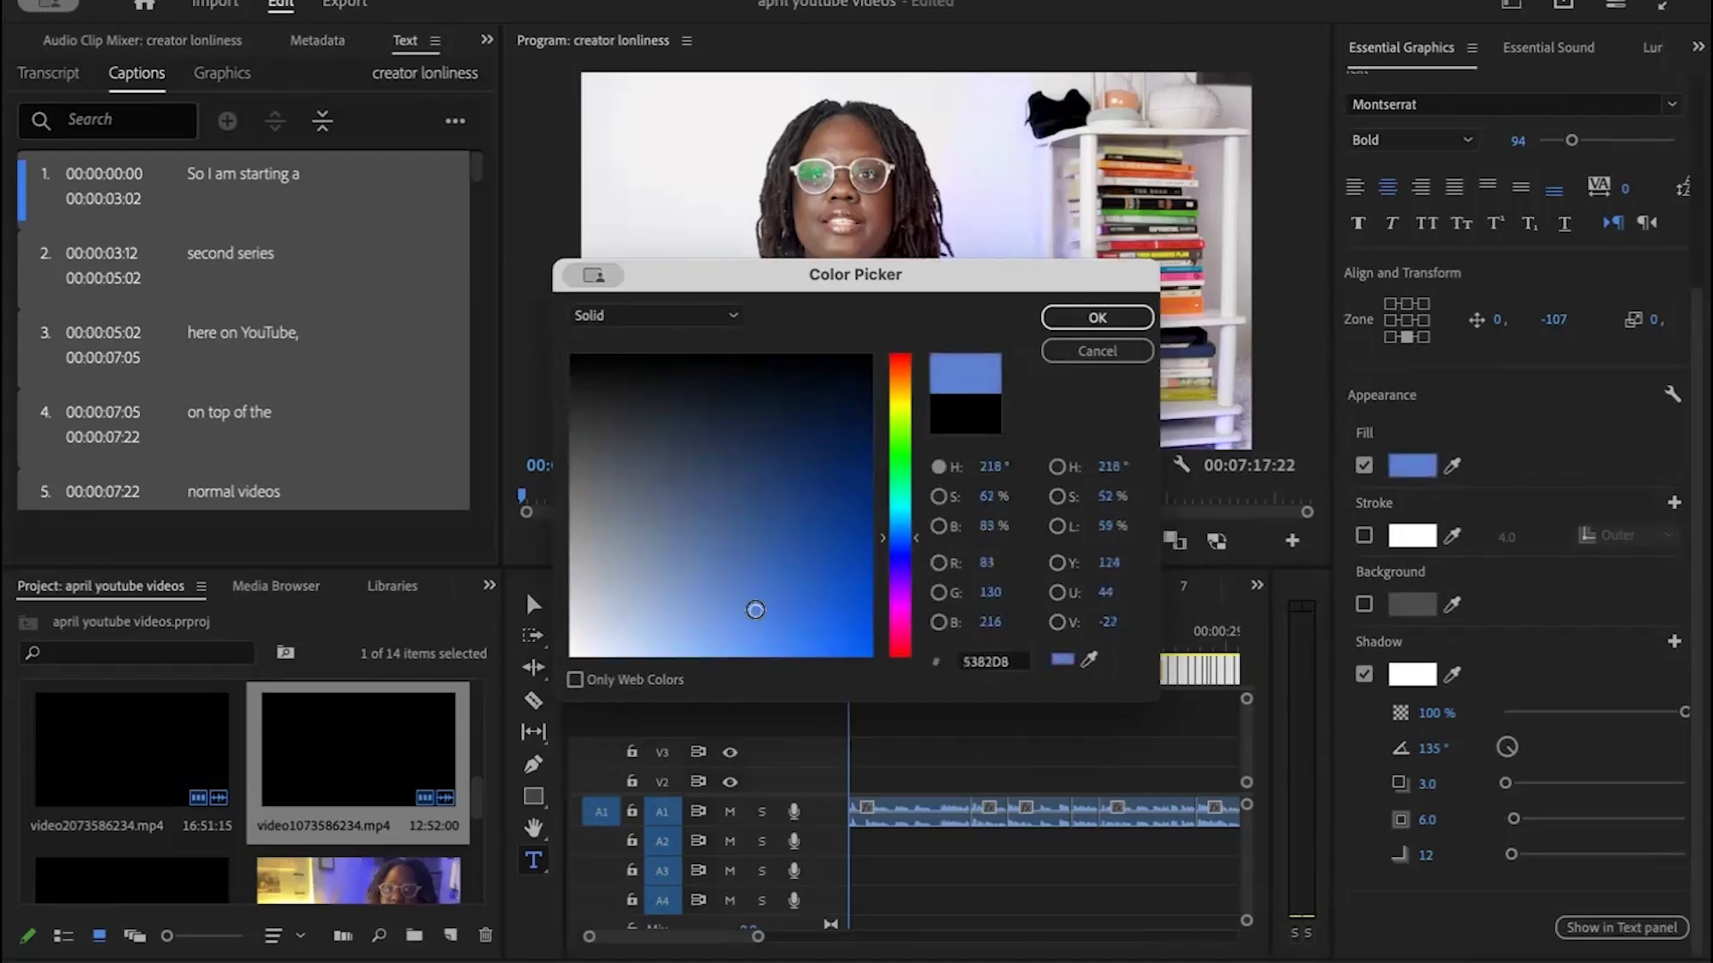
{"action": "left_click", "coordinate": [1099, 317]}
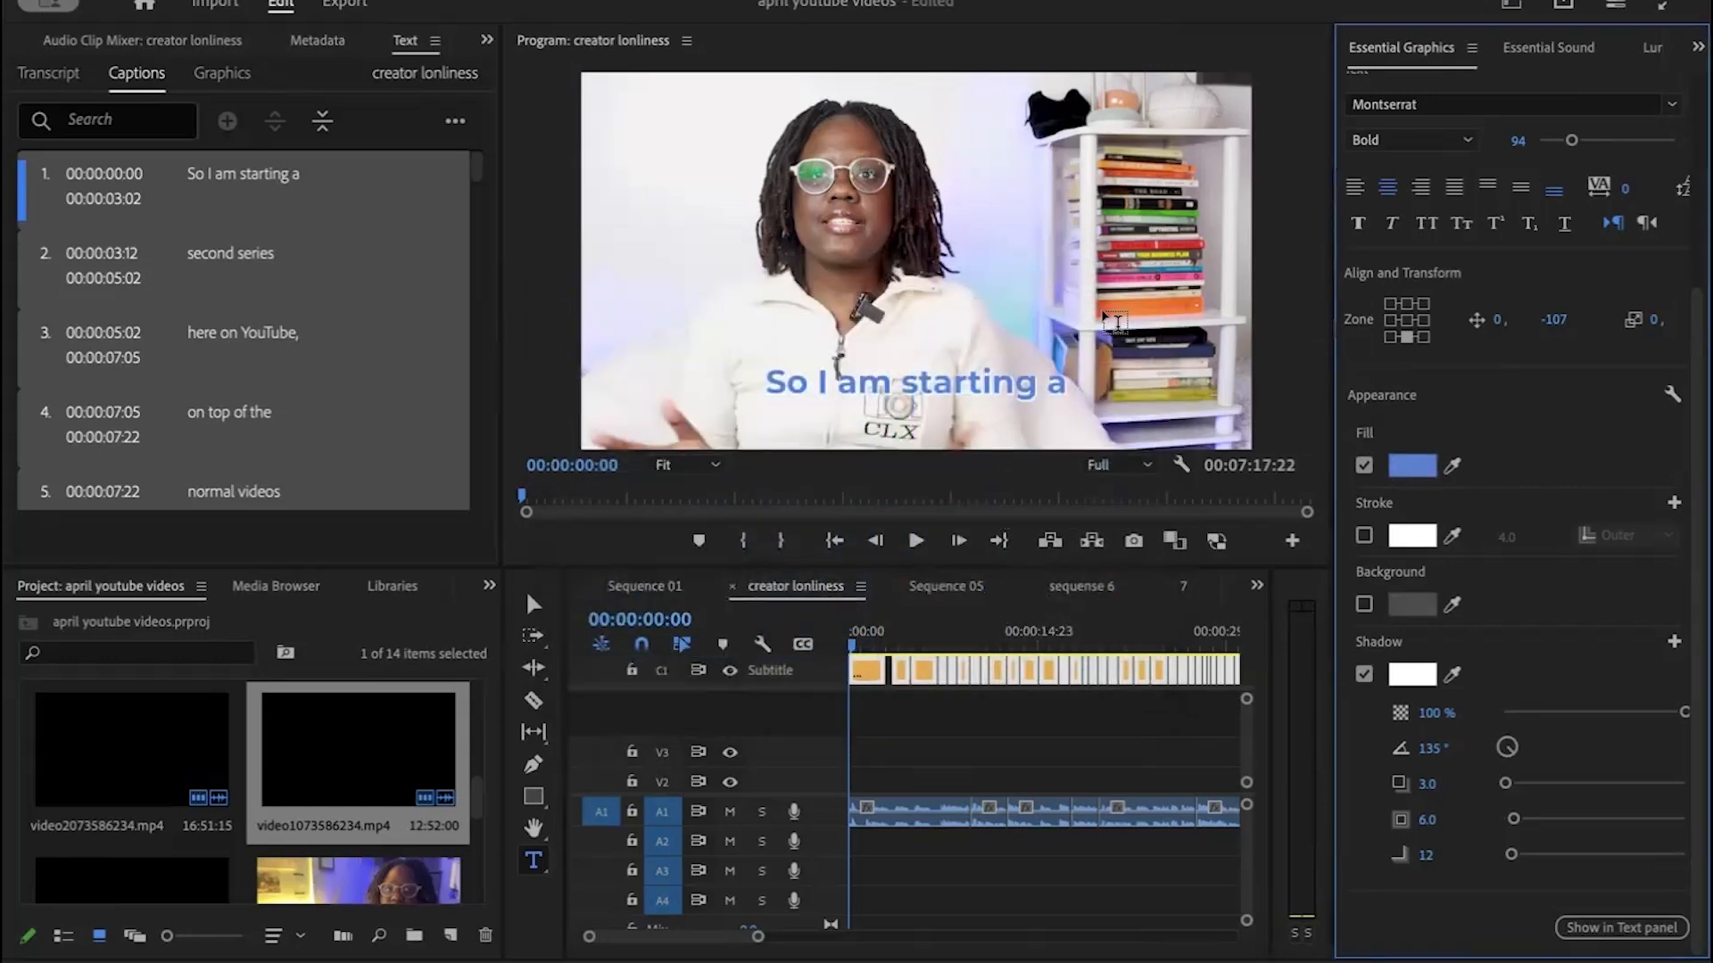
Step: Make the caption shadow black and enlarge it to size 11.7 with blur 12
{"action": "left_click", "coordinate": [1411, 675]}
{"action": "left_click_drag", "start_coordinate": [750, 378], "coordinate": [482, 302]}
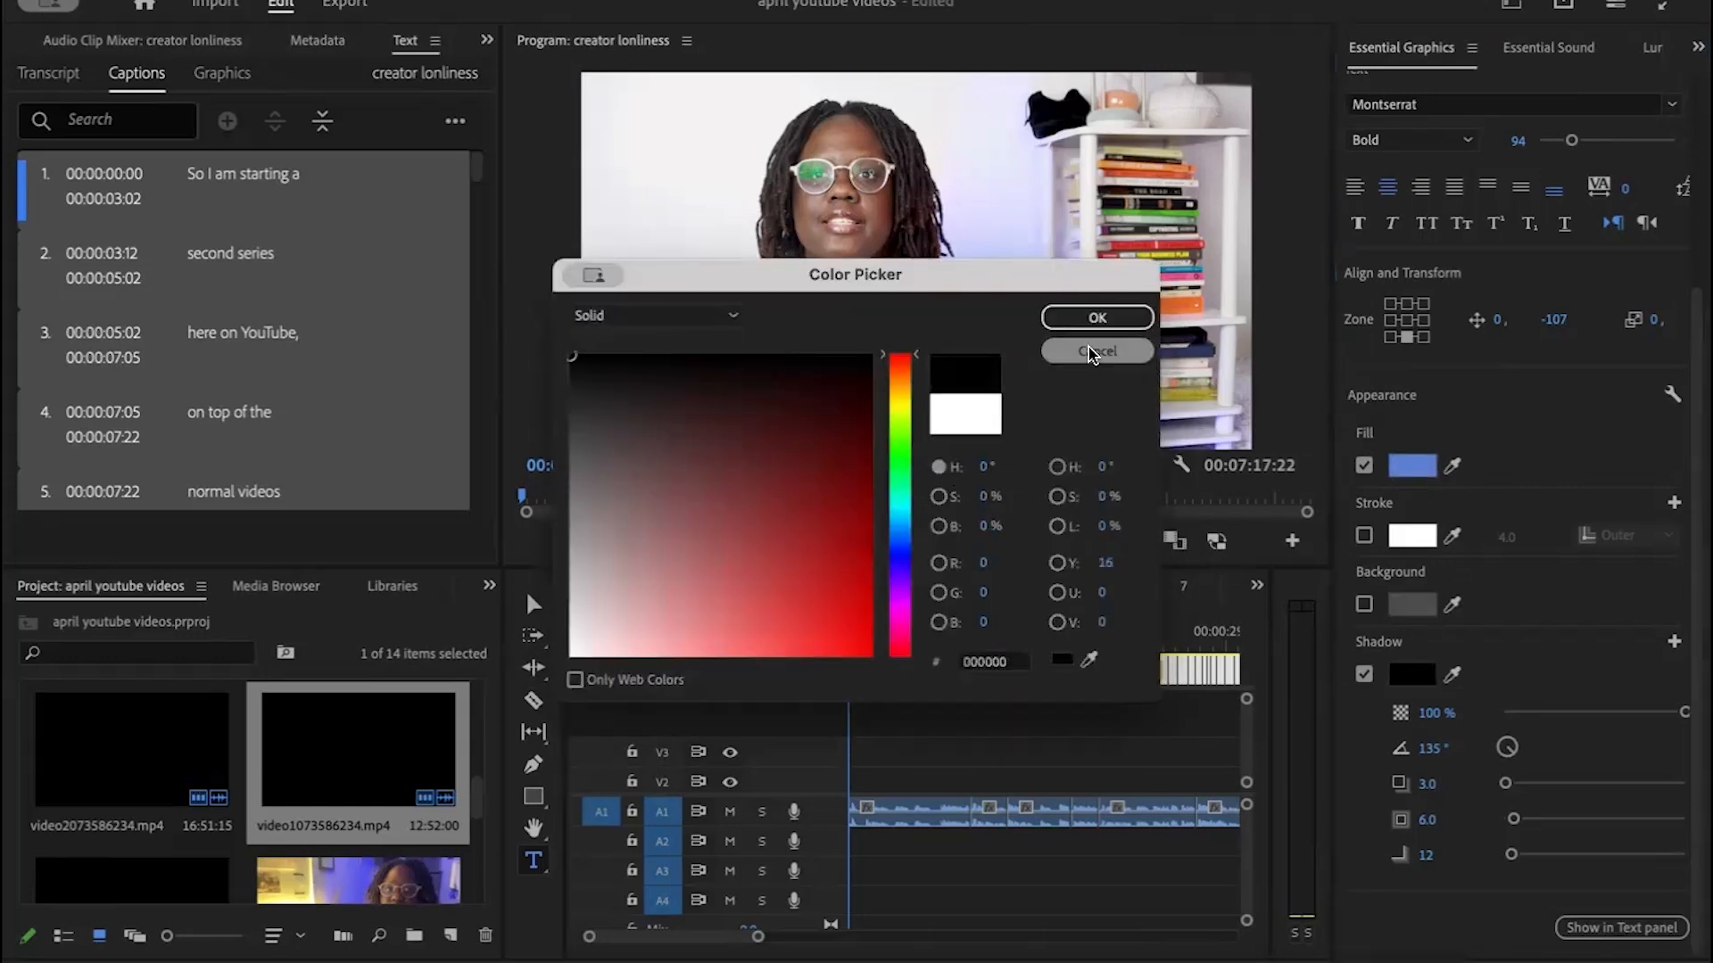
{"action": "left_click", "coordinate": [1098, 317]}
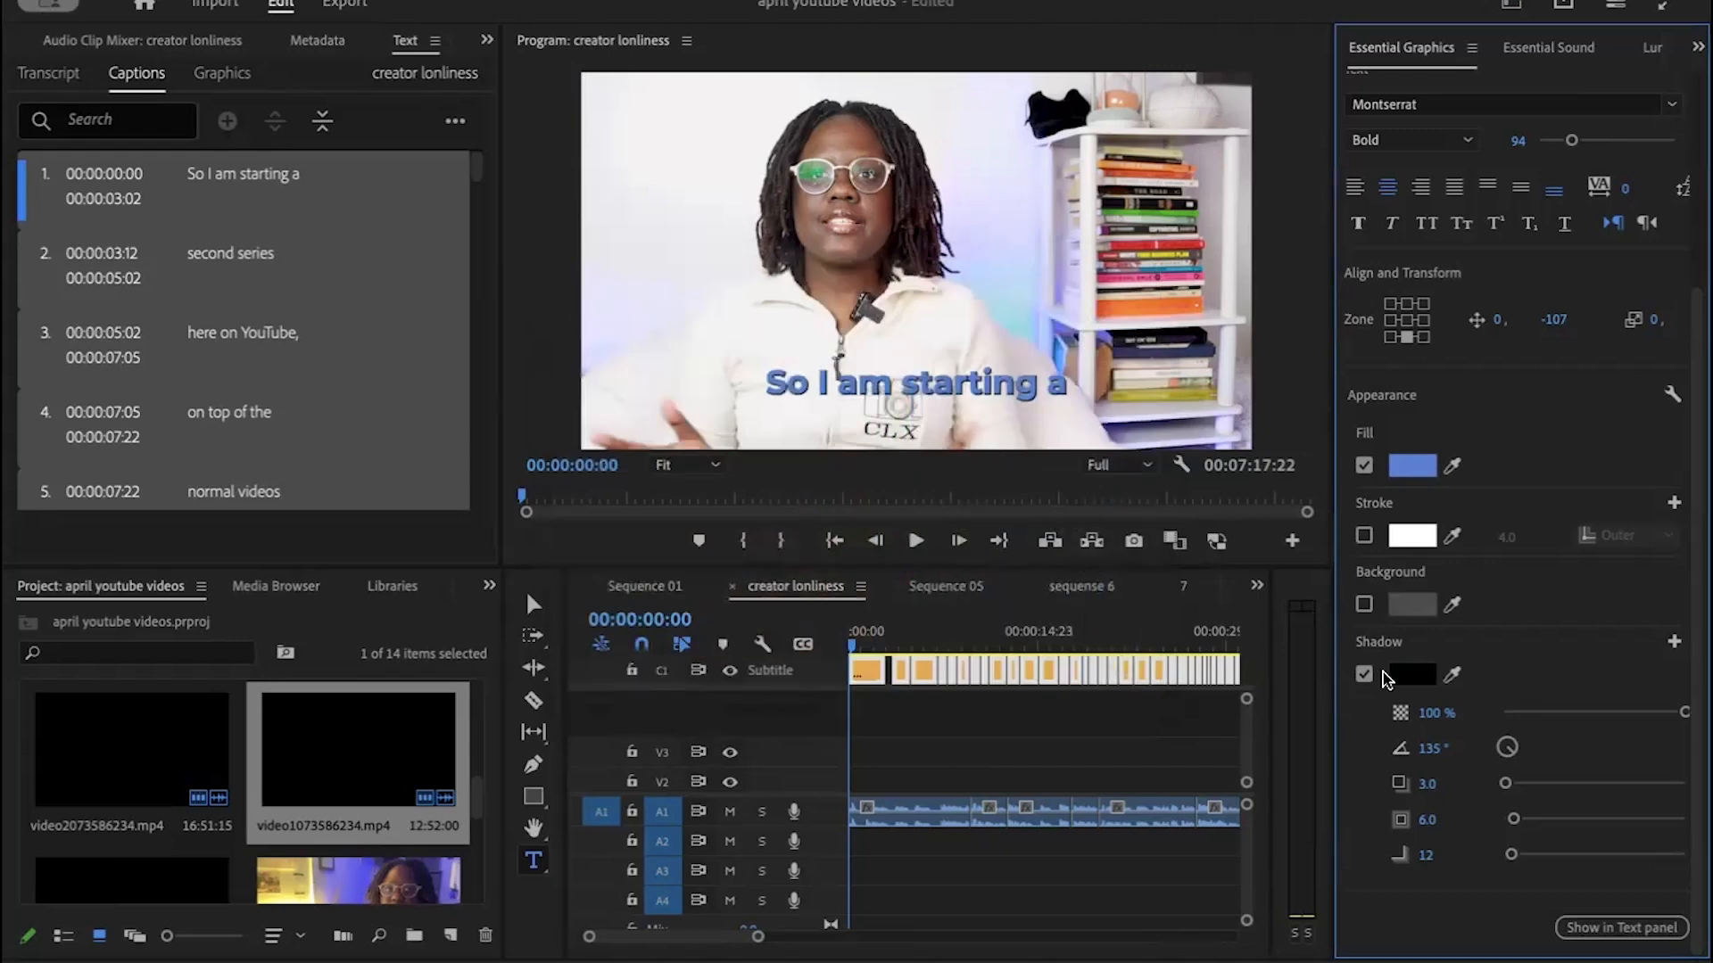
{"action": "mouse_move", "coordinate": [1514, 818]}
{"action": "left_mouse_down"}
{"action": "mouse_move", "coordinate": [1561, 825]}
{"action": "mouse_move", "coordinate": [1525, 827]}
{"action": "left_mouse_up"}
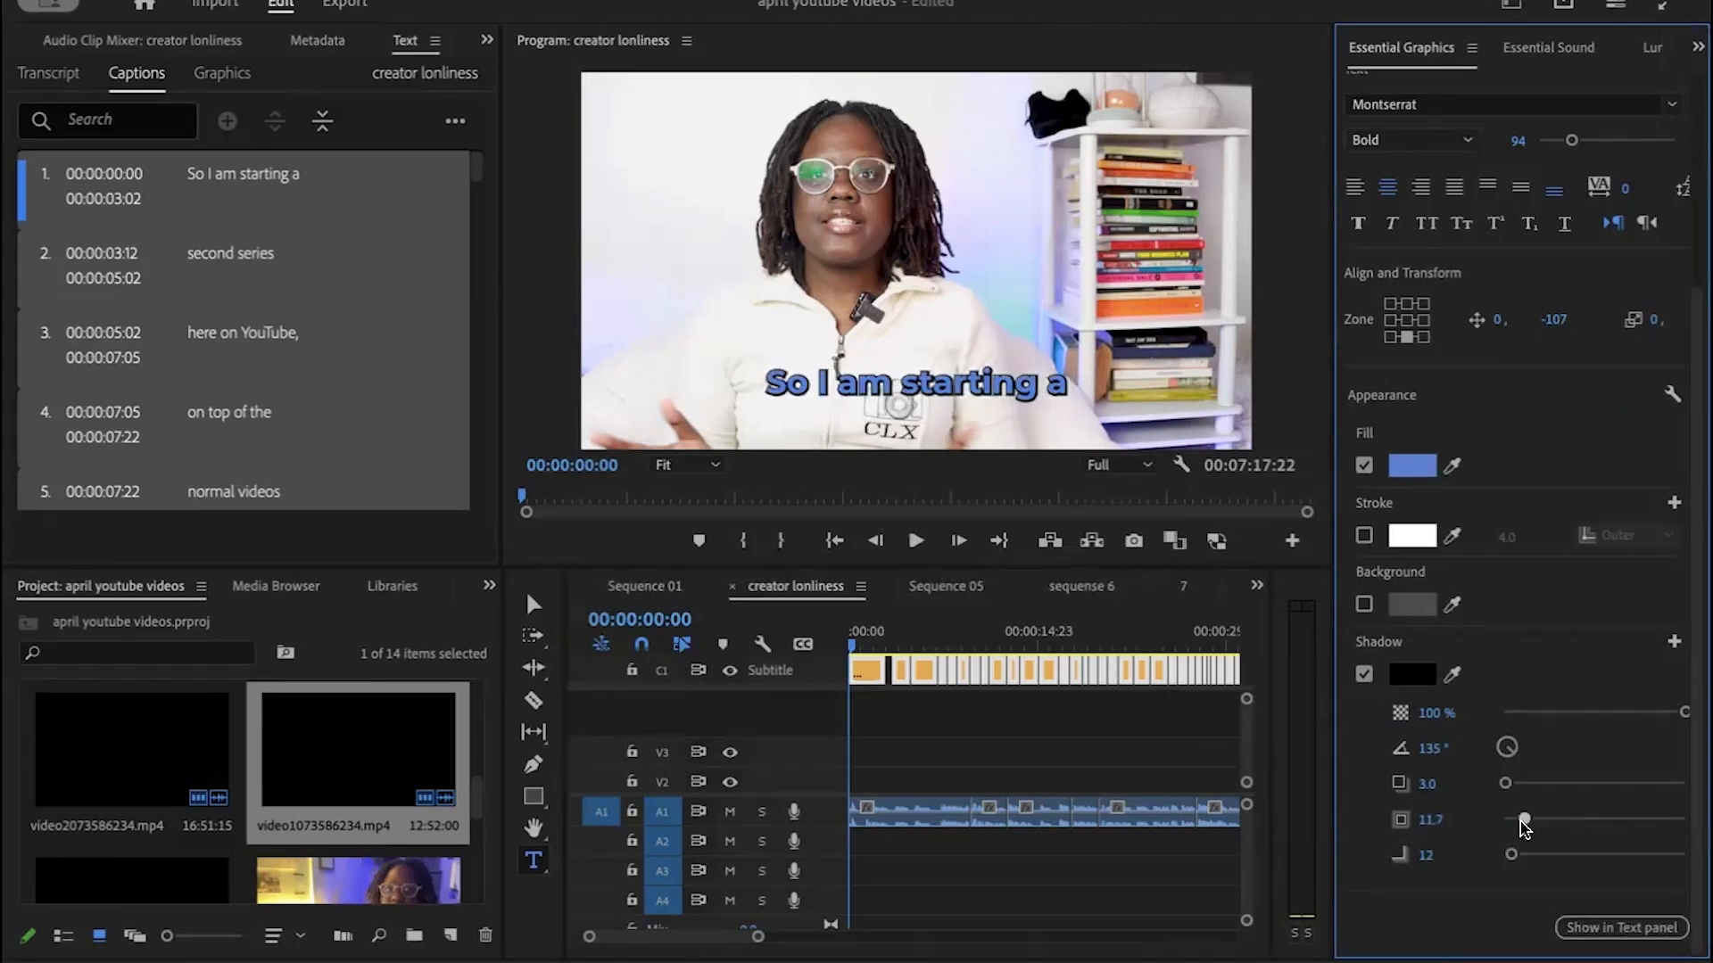
{"action": "mouse_move", "coordinate": [1685, 719]}
{"action": "left_mouse_down"}
{"action": "mouse_move", "coordinate": [1629, 724]}
{"action": "mouse_move", "coordinate": [1695, 718]}
{"action": "left_mouse_up"}
{"action": "left_click_drag", "start_coordinate": [860, 650], "coordinate": [789, 643]}
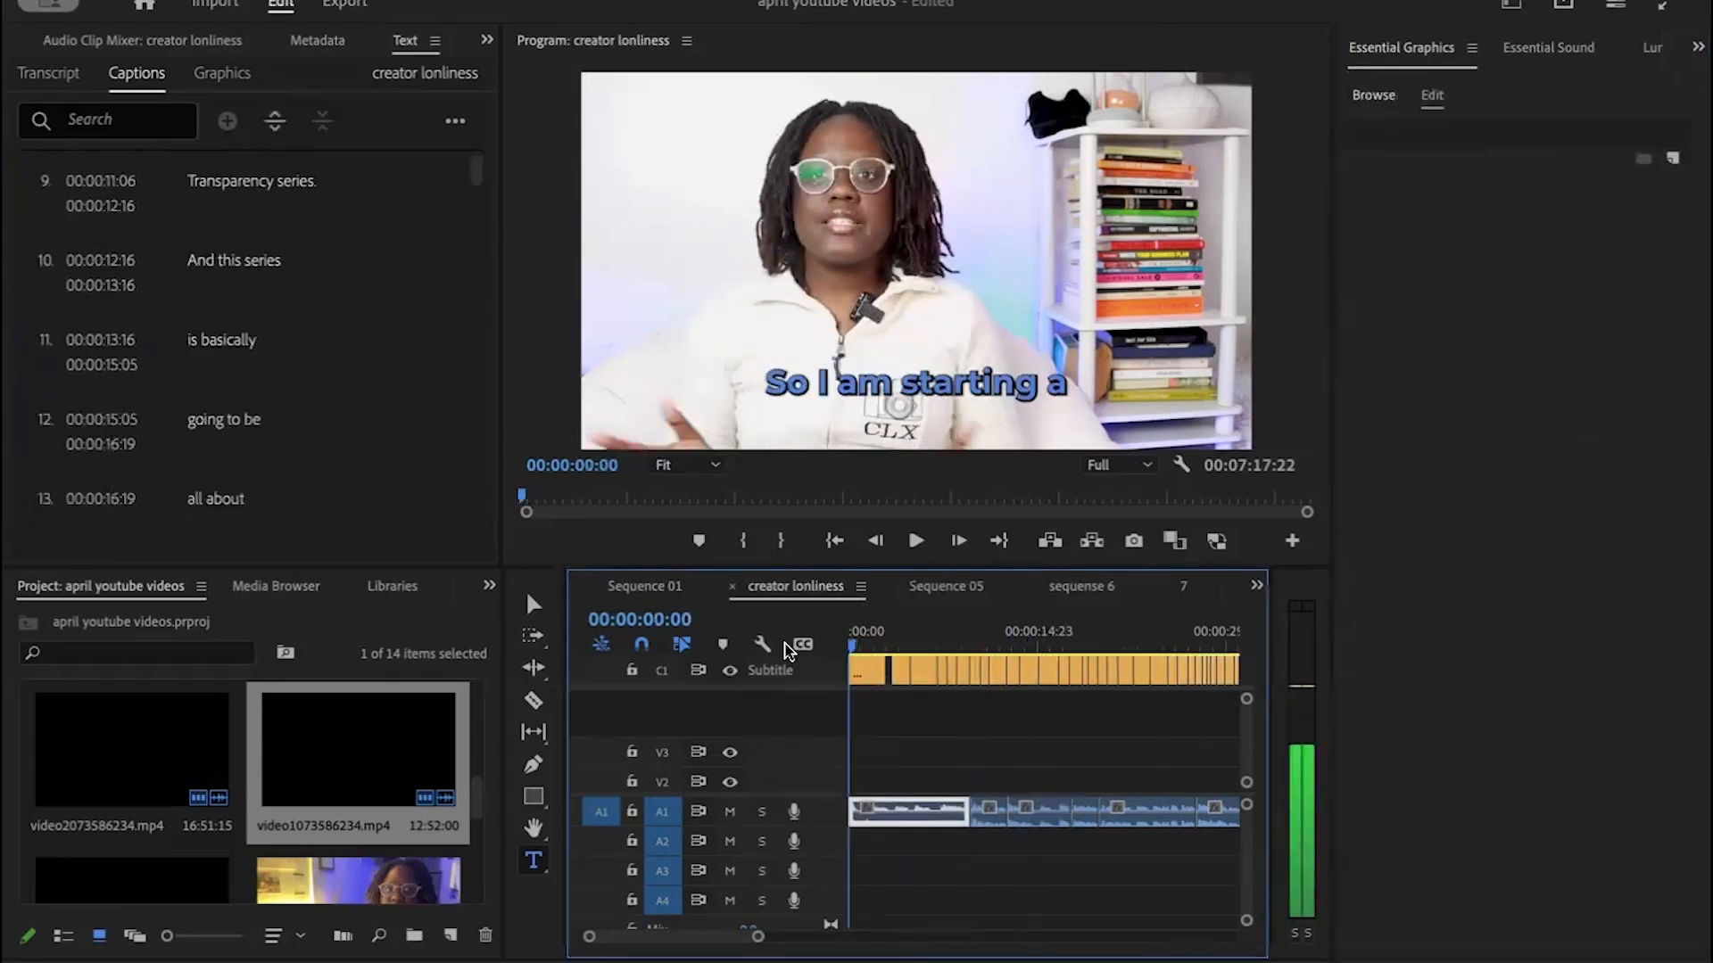
{"action": "left_click", "coordinate": [916, 542]}
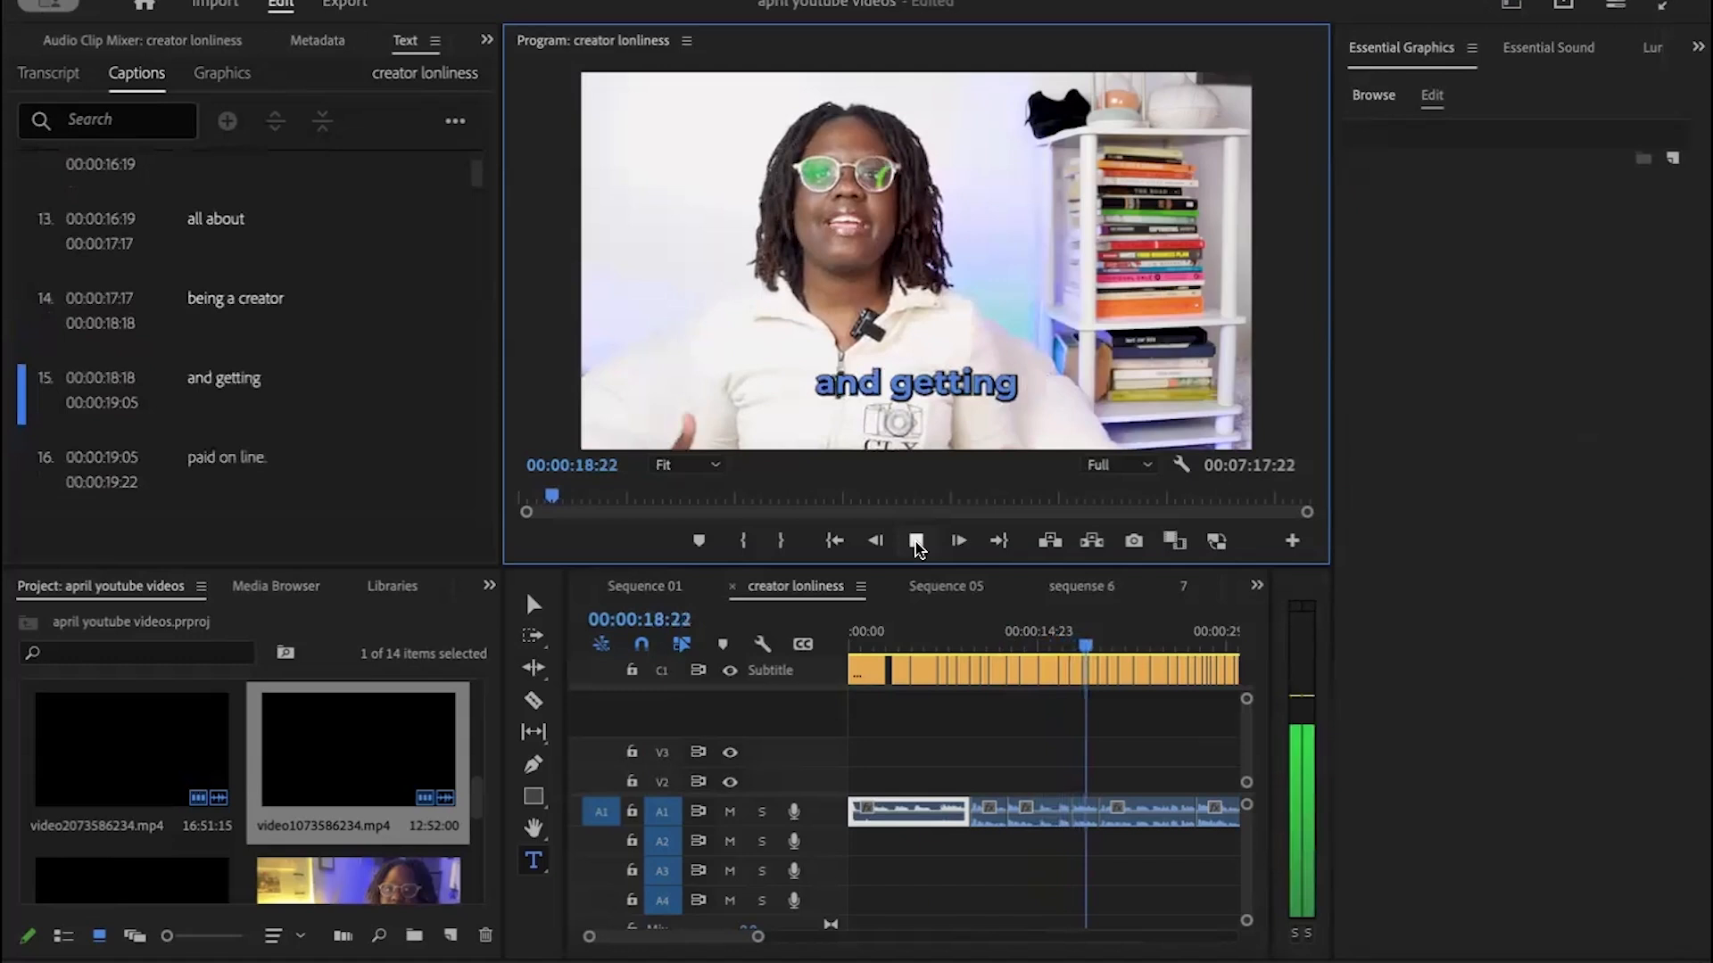
{"action": "left_click", "coordinate": [915, 542]}
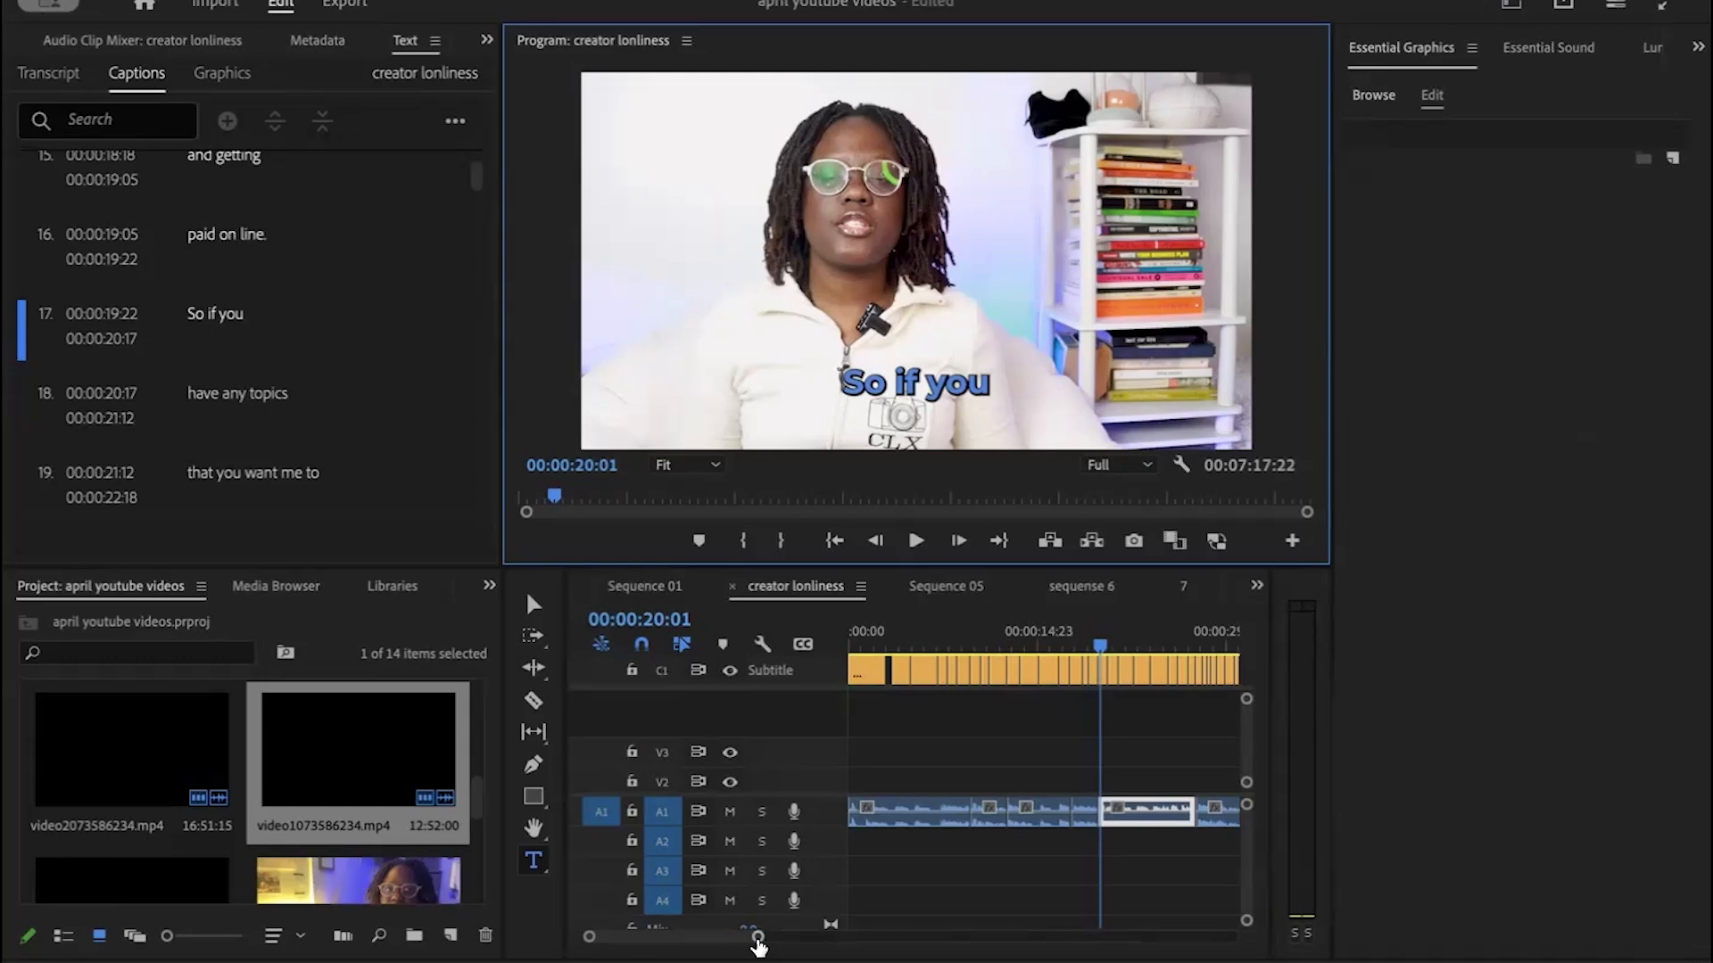
Step: Add a period after 'you' in the 'So if you' caption, then remove it
{"action": "double_click", "coordinate": [210, 315]}
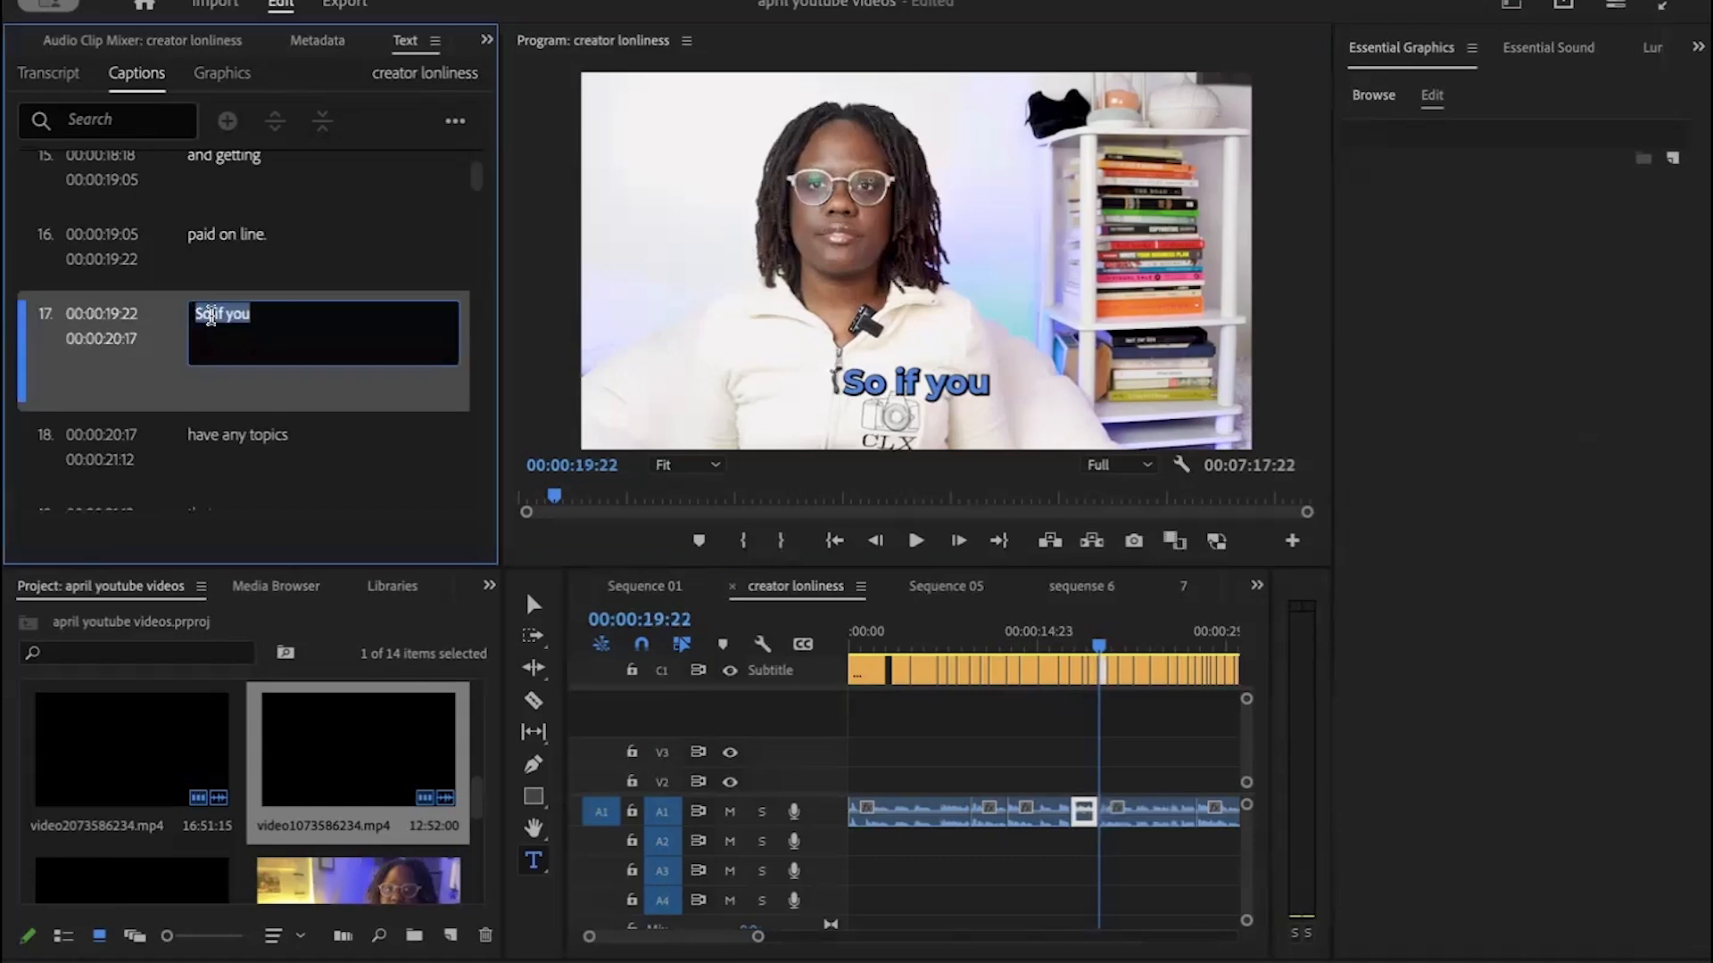
{"action": "left_click", "coordinate": [303, 320]}
{"action": "type", "text": "."}
{"action": "key", "text": "BackSpace"}
{"action": "key", "text": "BackSpace"}
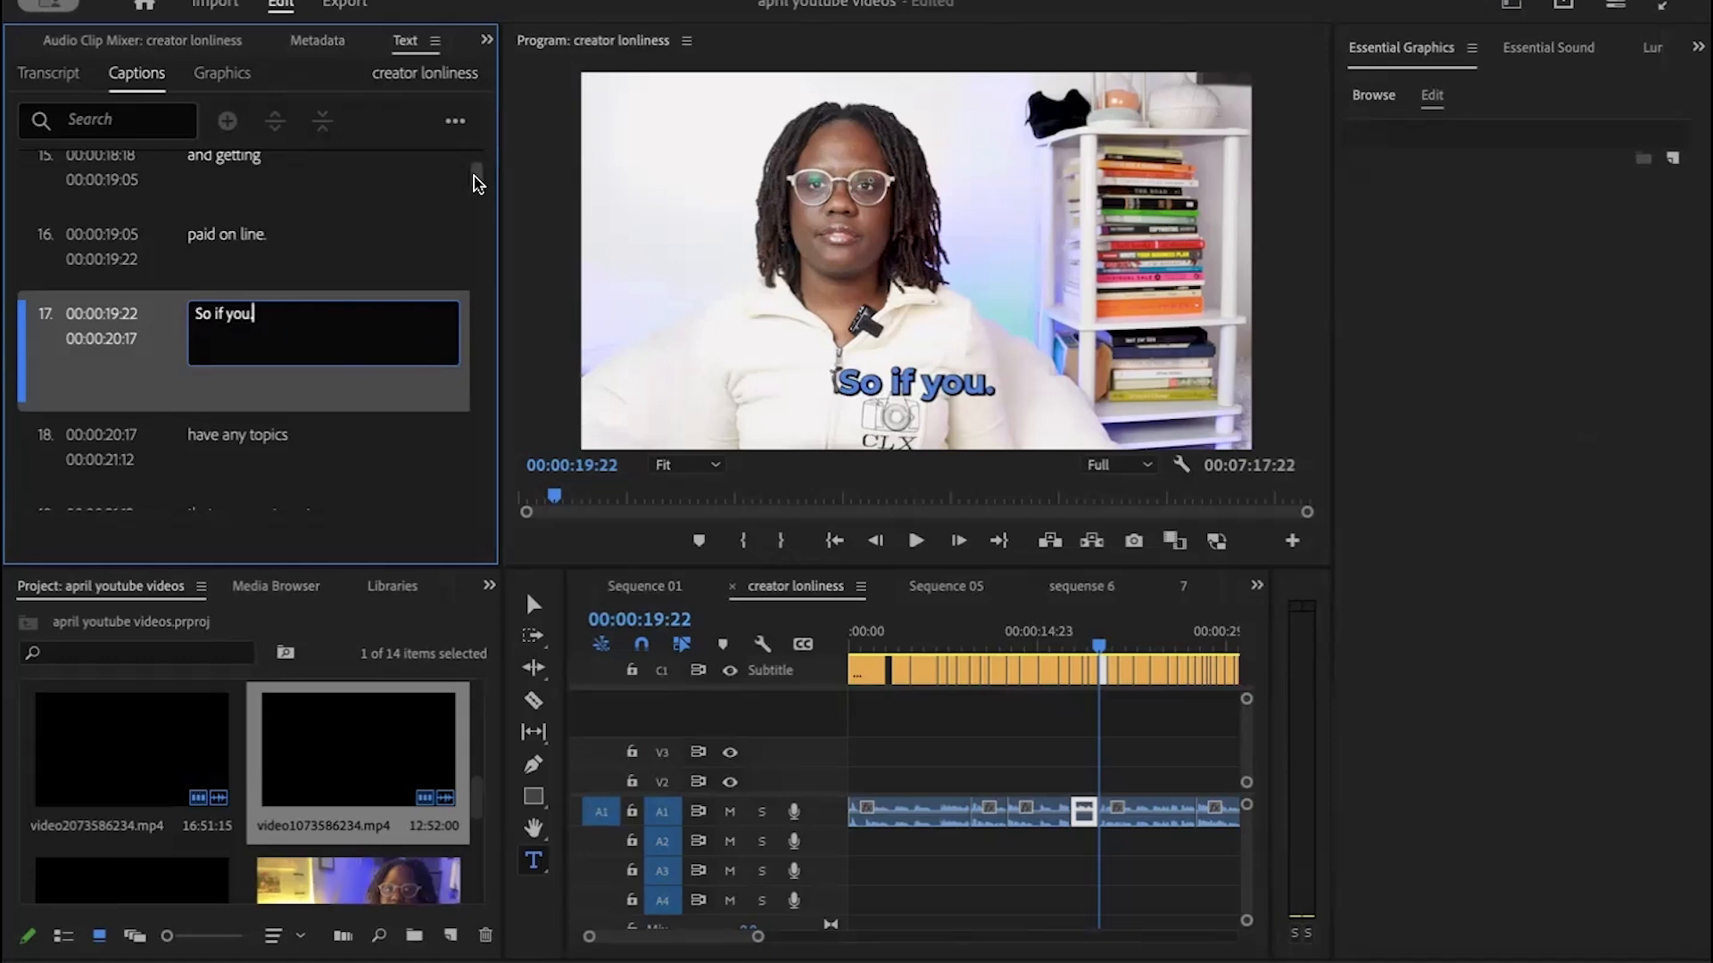
Step: Review the navigating and content creation captions, then marquee-select every subtitle clip
{"action": "left_click_drag", "start_coordinate": [473, 174], "coordinate": [473, 207]}
{"action": "double_click", "coordinate": [329, 276]}
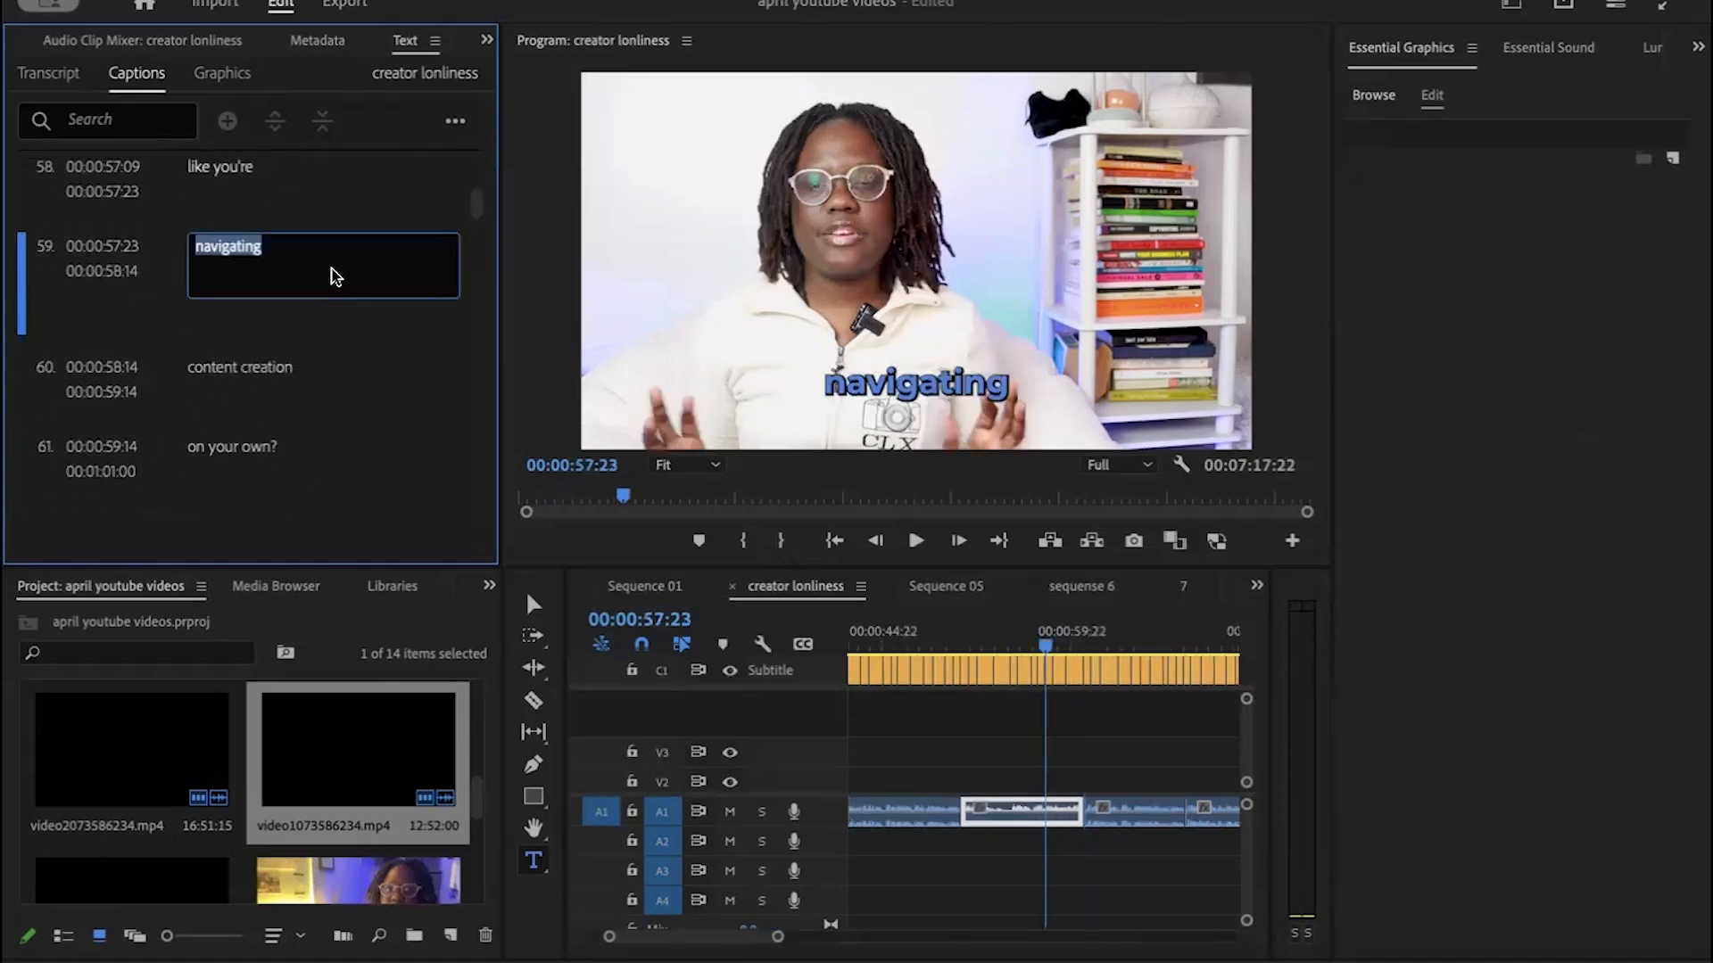
{"action": "double_click", "coordinate": [295, 373]}
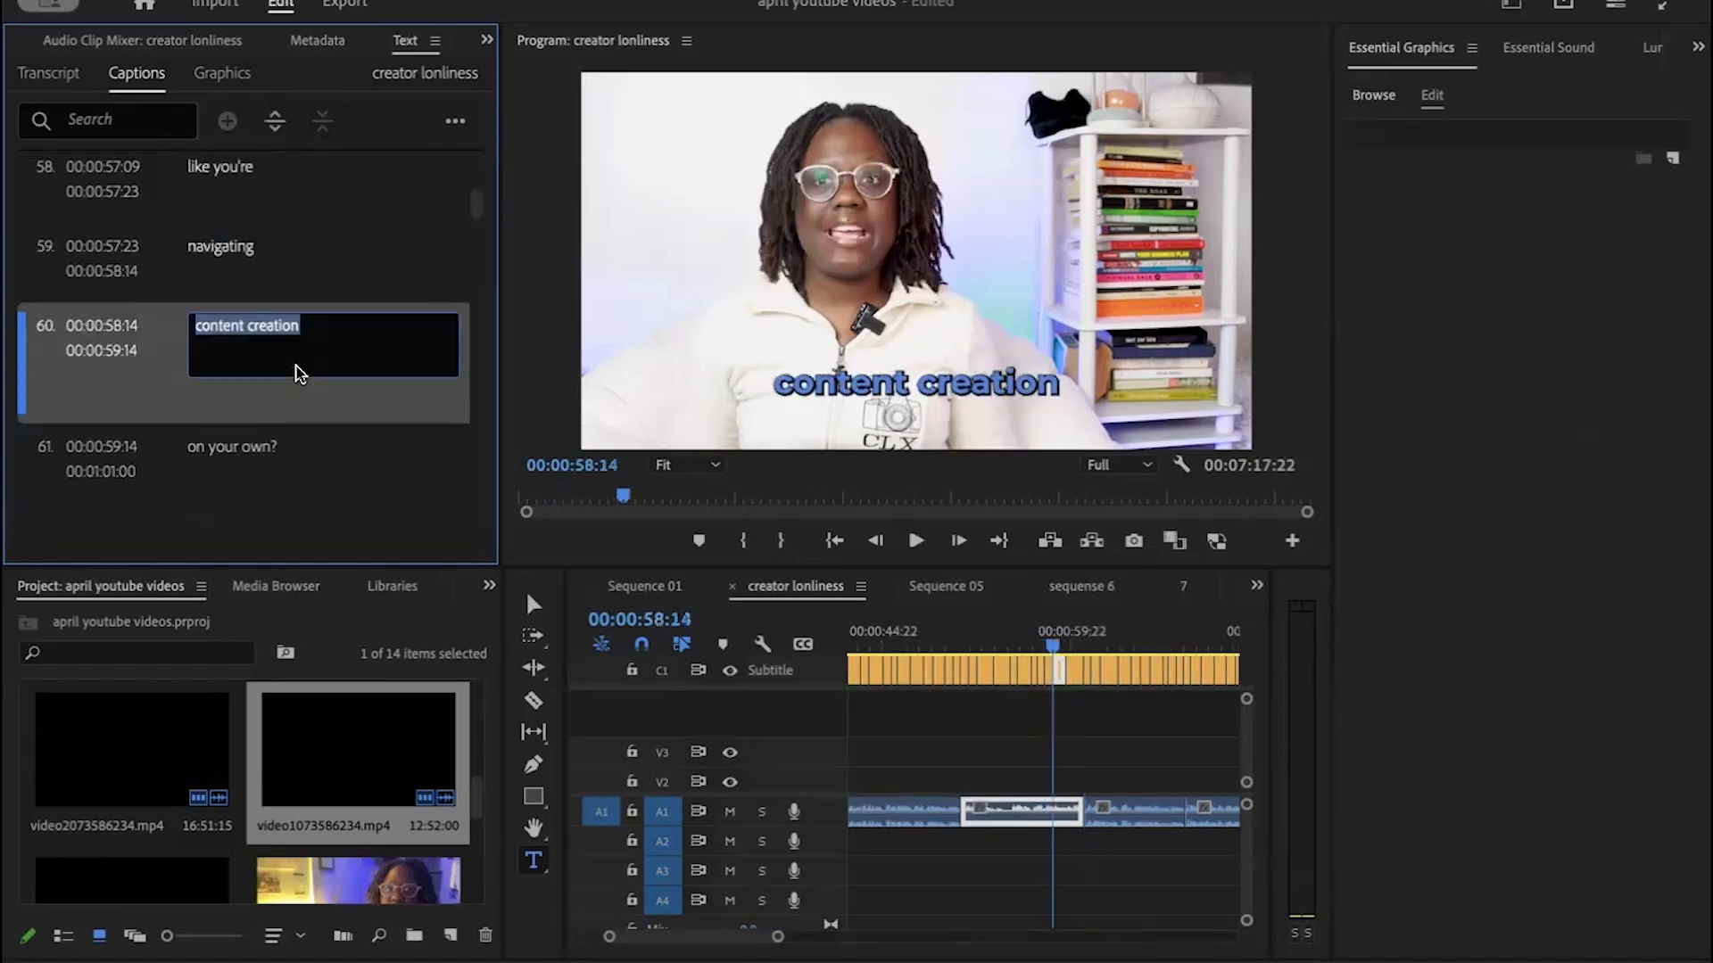
{"action": "left_click", "coordinate": [350, 287]}
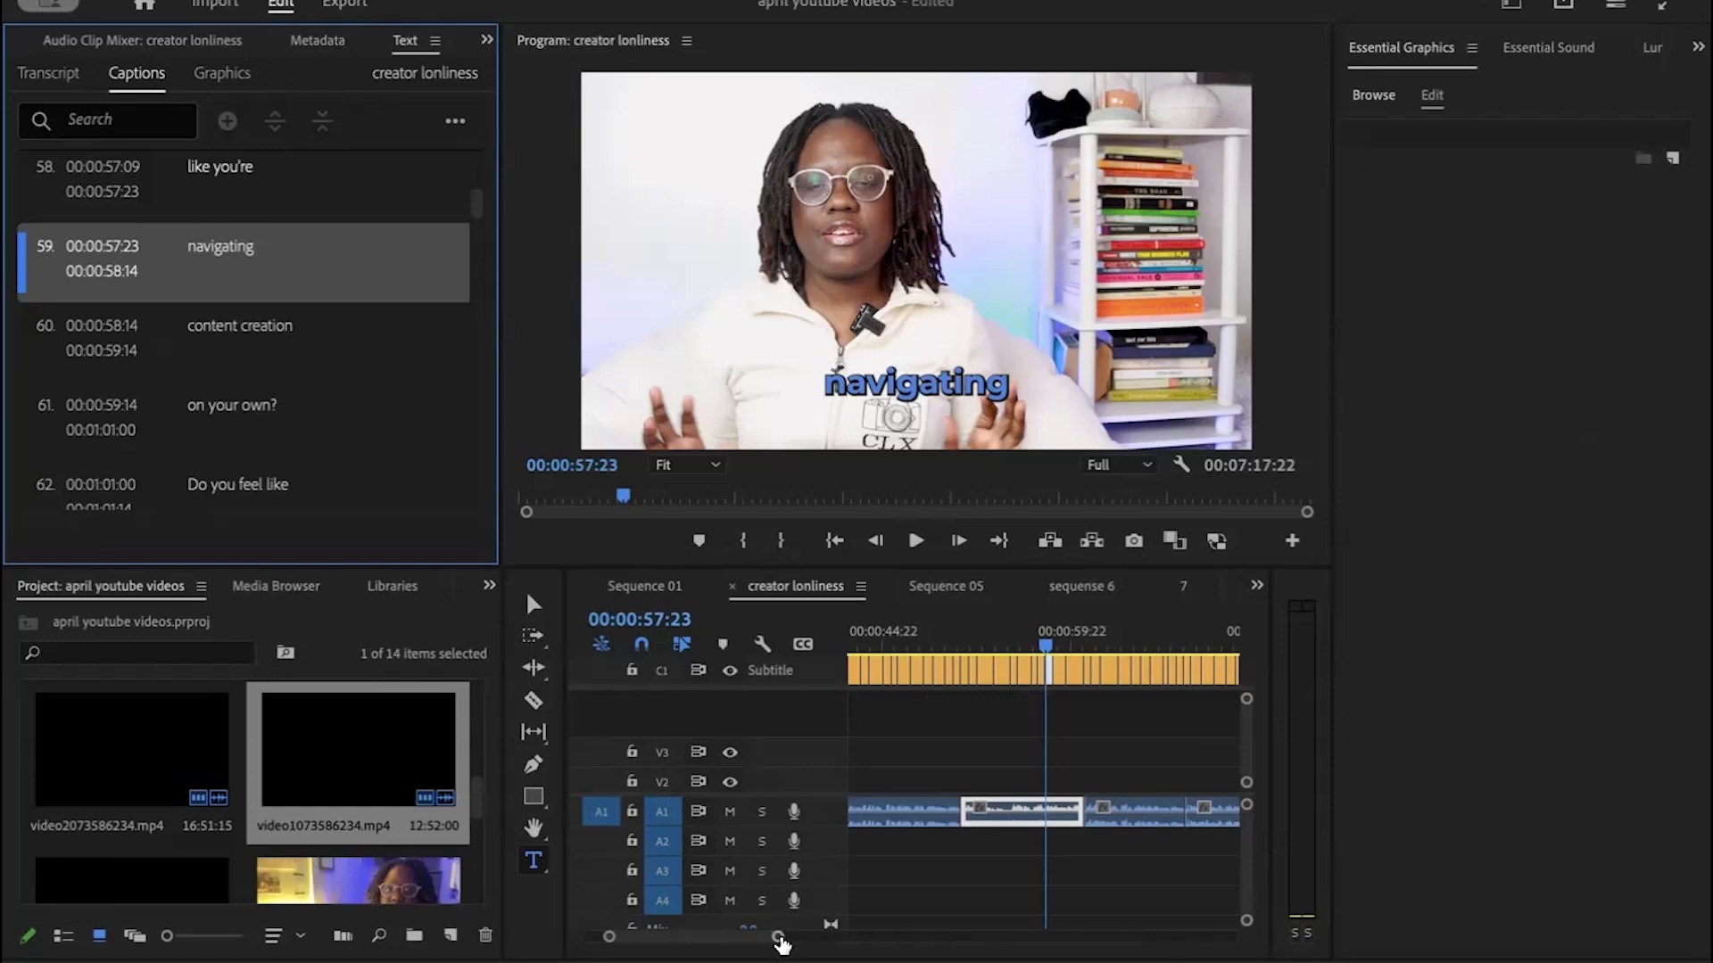
{"action": "left_click_drag", "start_coordinate": [780, 944], "coordinate": [1070, 931]}
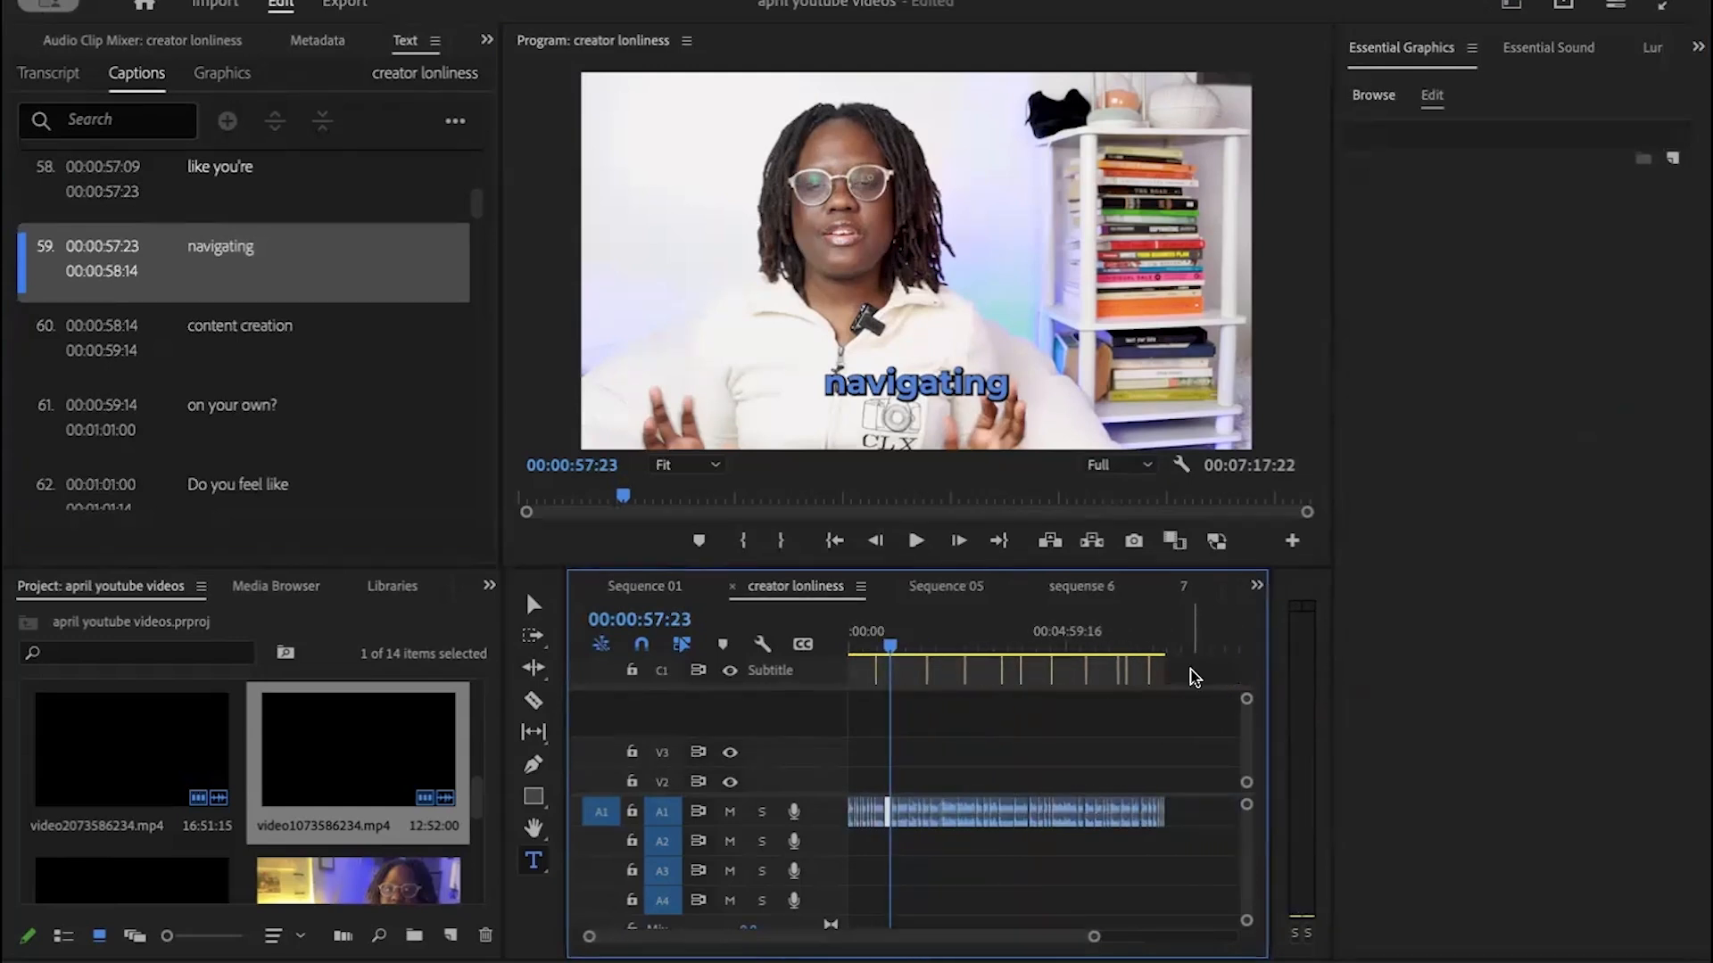
{"action": "left_click_drag", "start_coordinate": [1195, 678], "coordinate": [850, 691]}
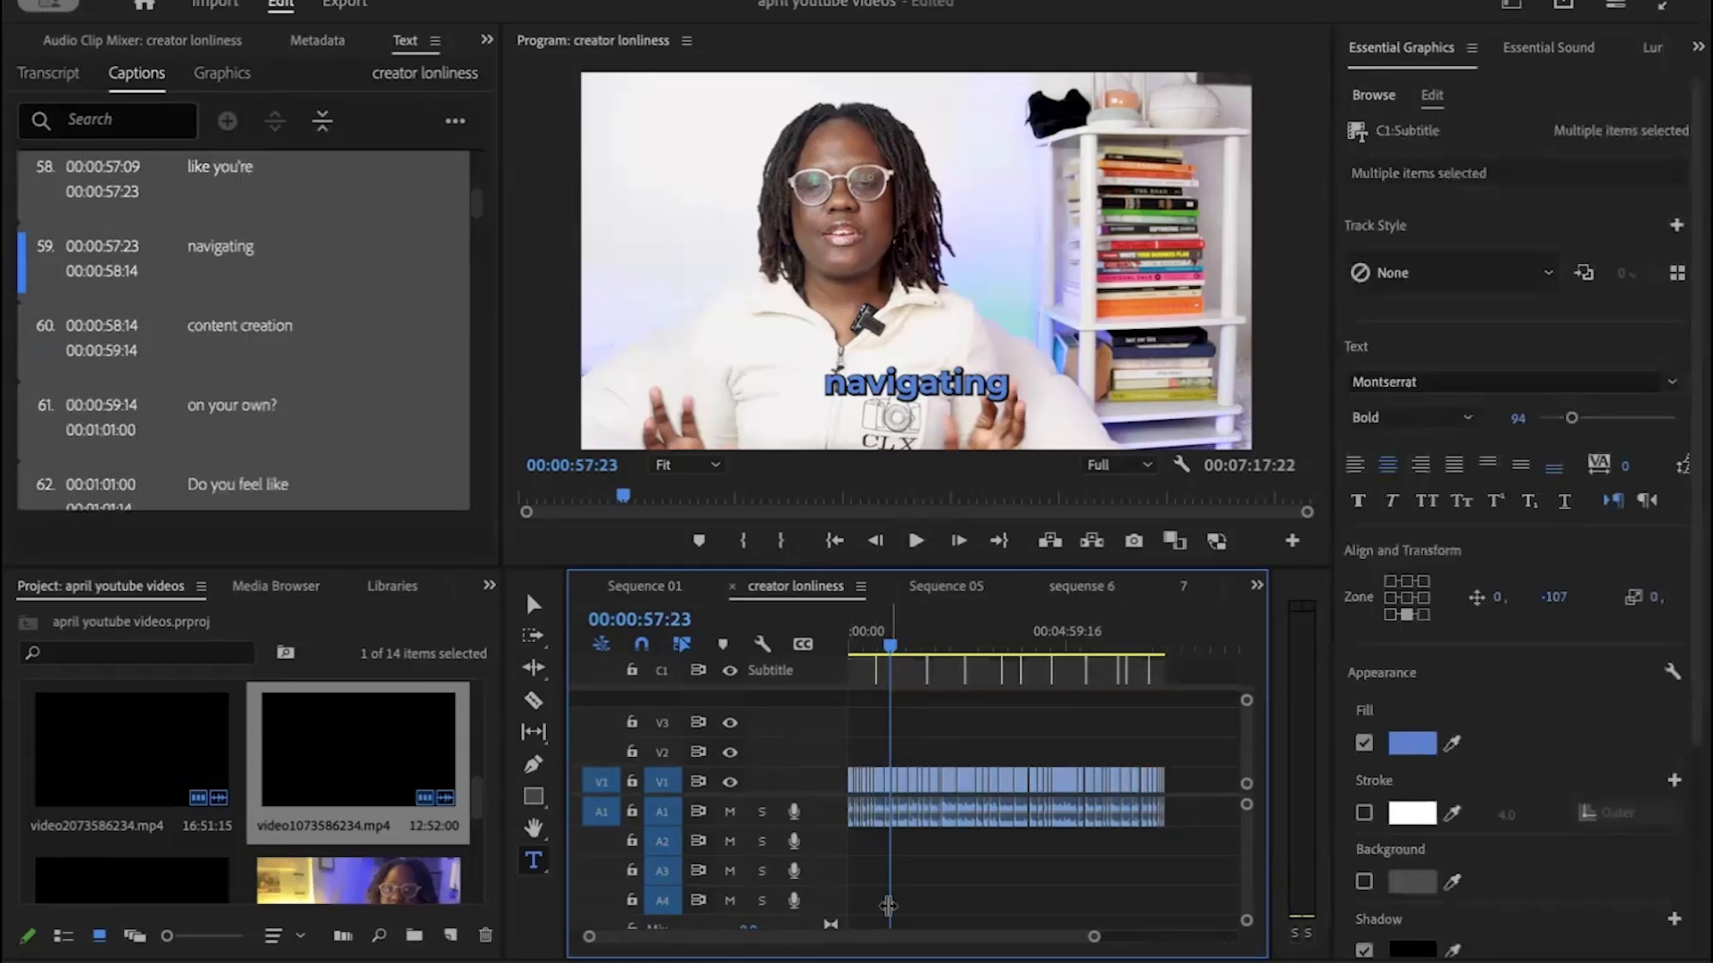
Step: Upgrade the selected captions to graphic clips on track V3
{"action": "key", "text": "equal"}
{"action": "key", "text": "equal"}
{"action": "key", "text": "equal"}
{"action": "key", "text": "equal"}
{"action": "key", "text": "equal"}
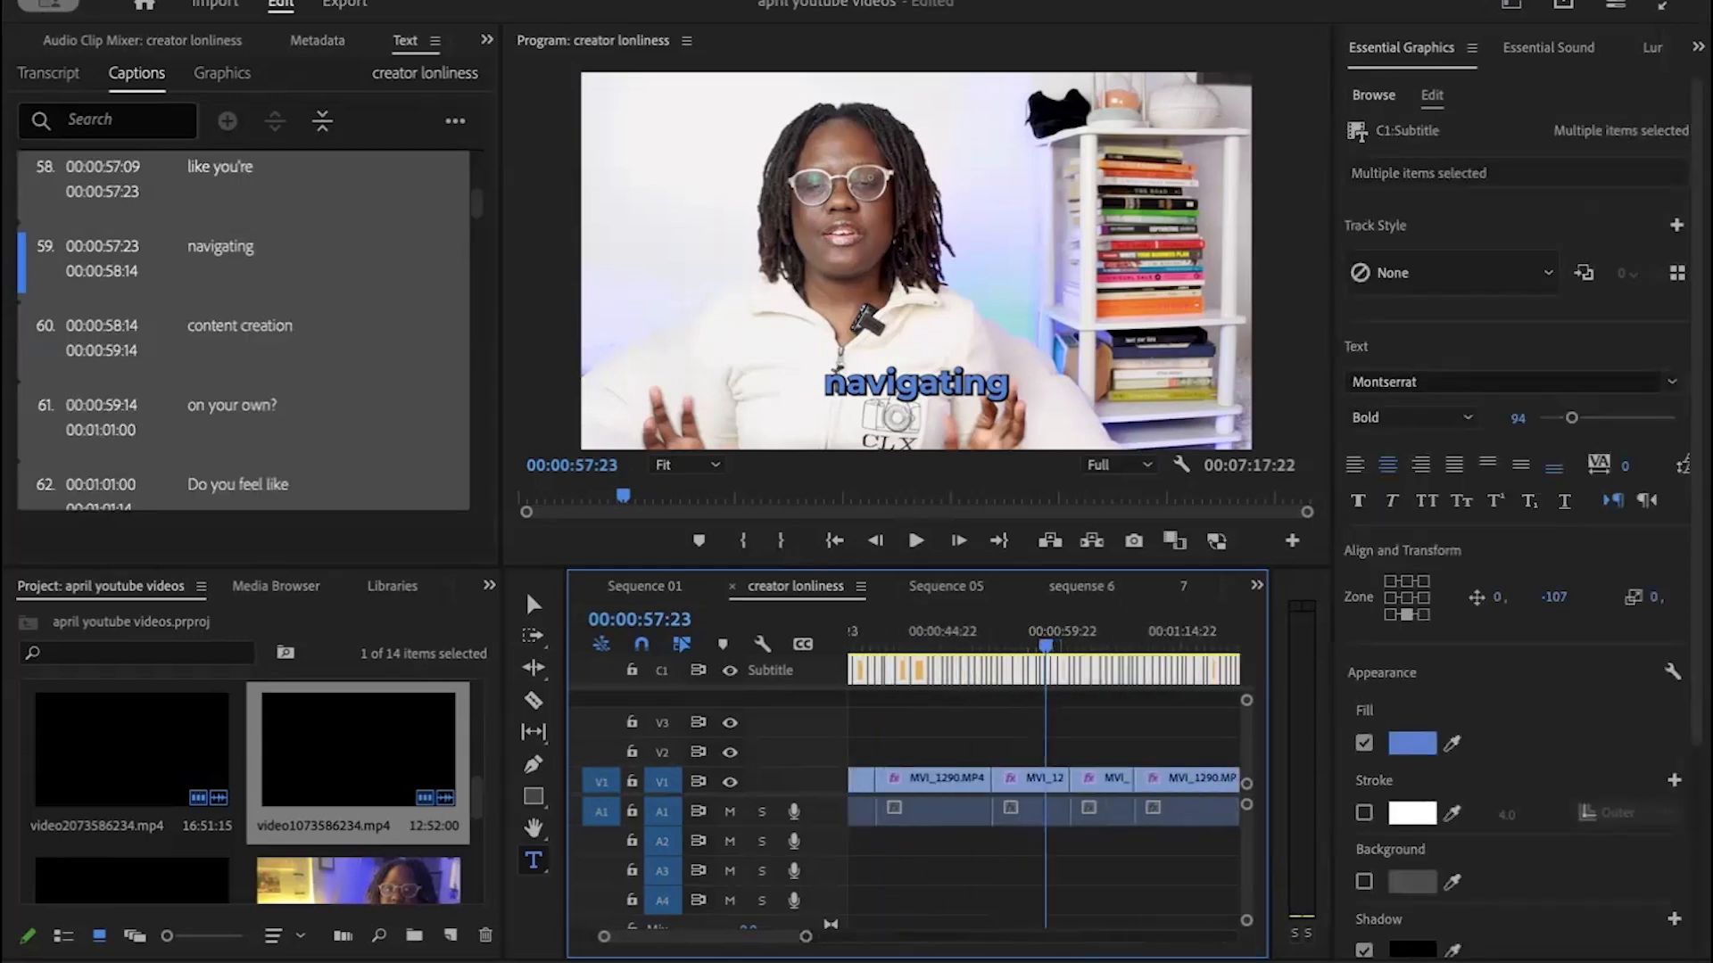
{"action": "left_click_drag", "start_coordinate": [772, 945], "coordinate": [697, 944]}
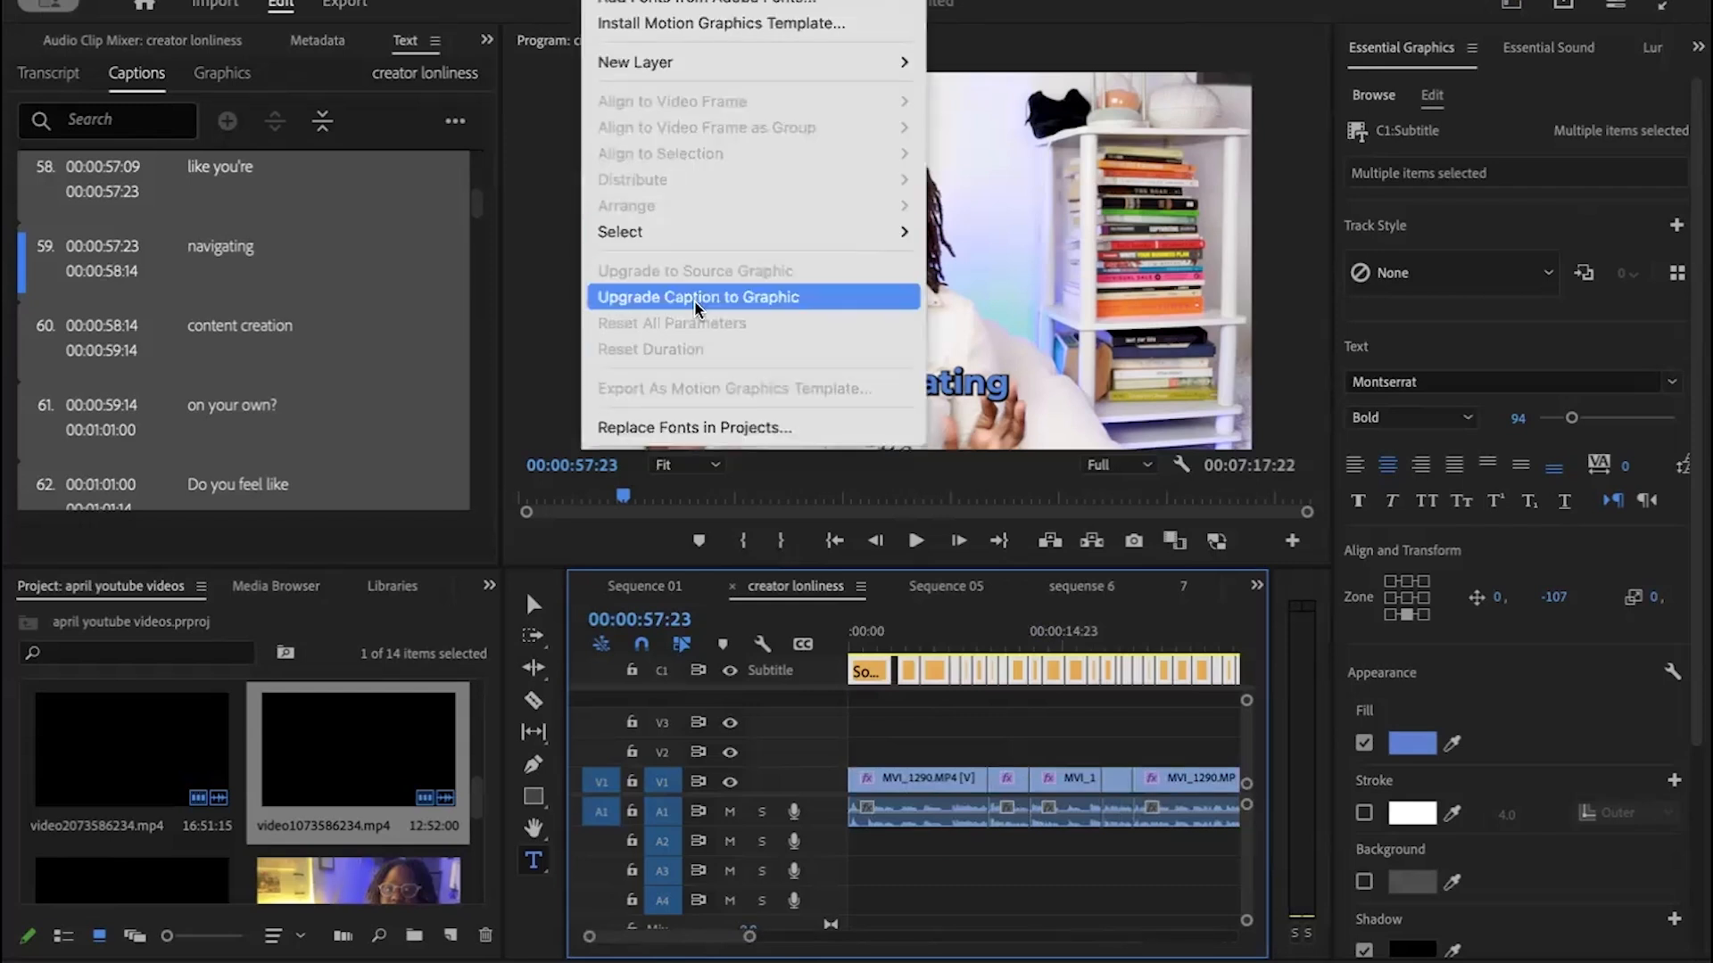
{"action": "left_click", "coordinate": [694, 300]}
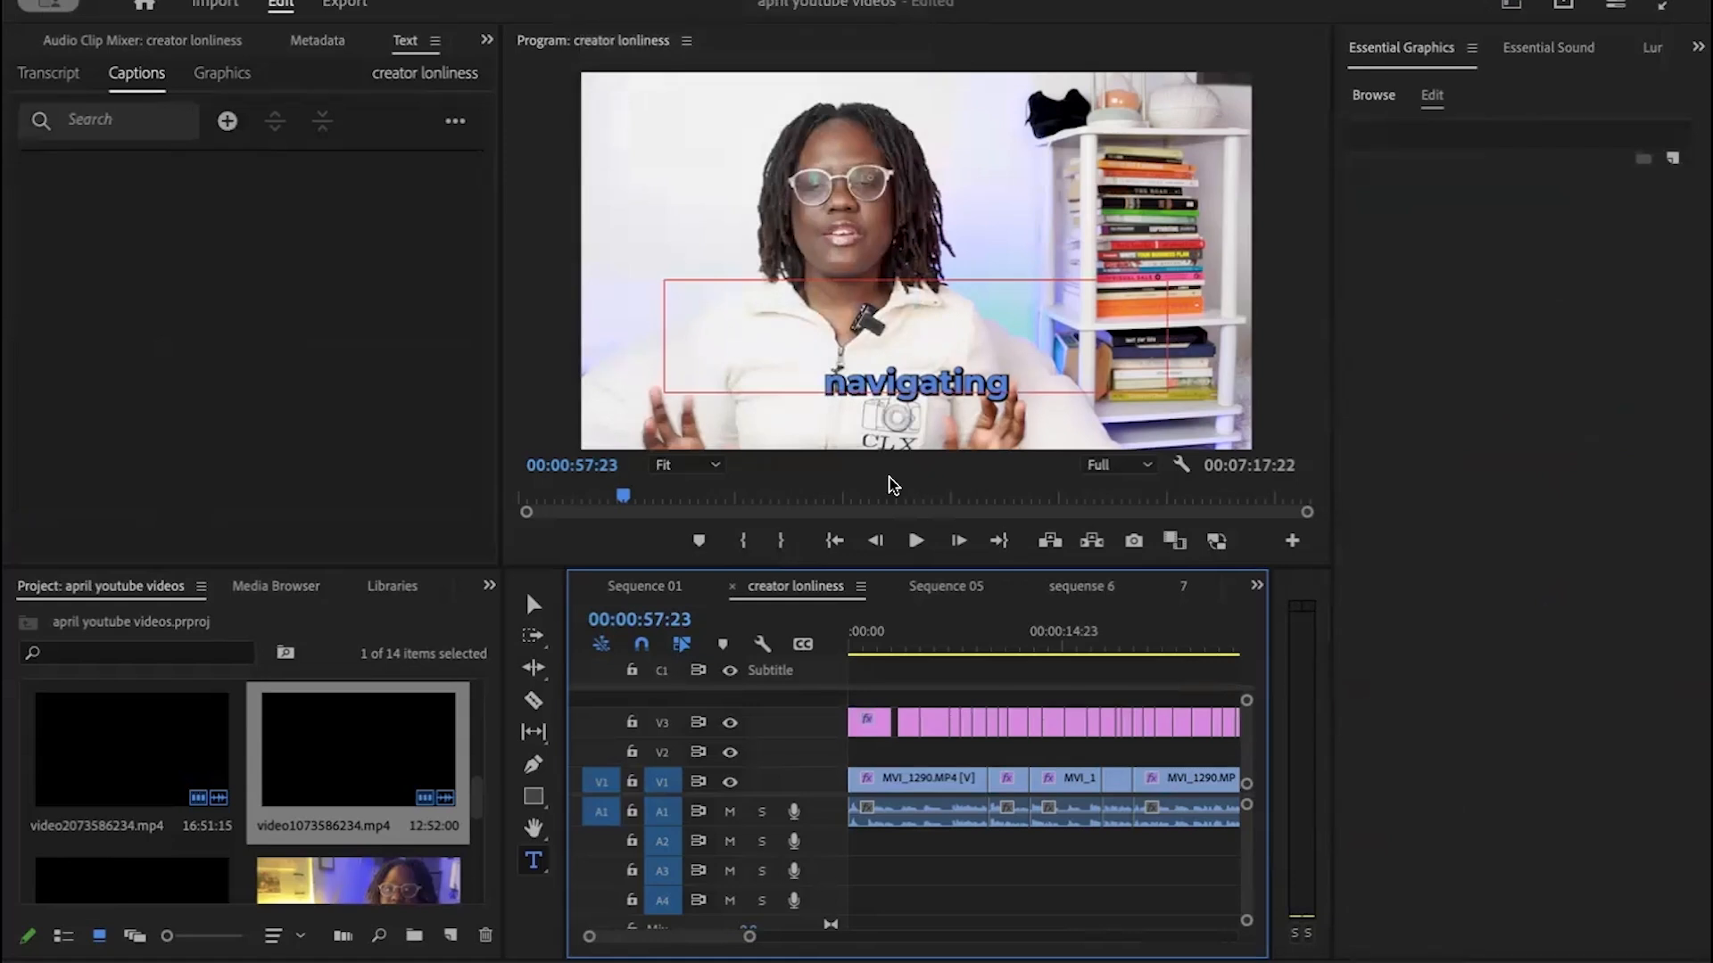
{"action": "left_click_drag", "start_coordinate": [918, 645], "coordinate": [852, 656]}
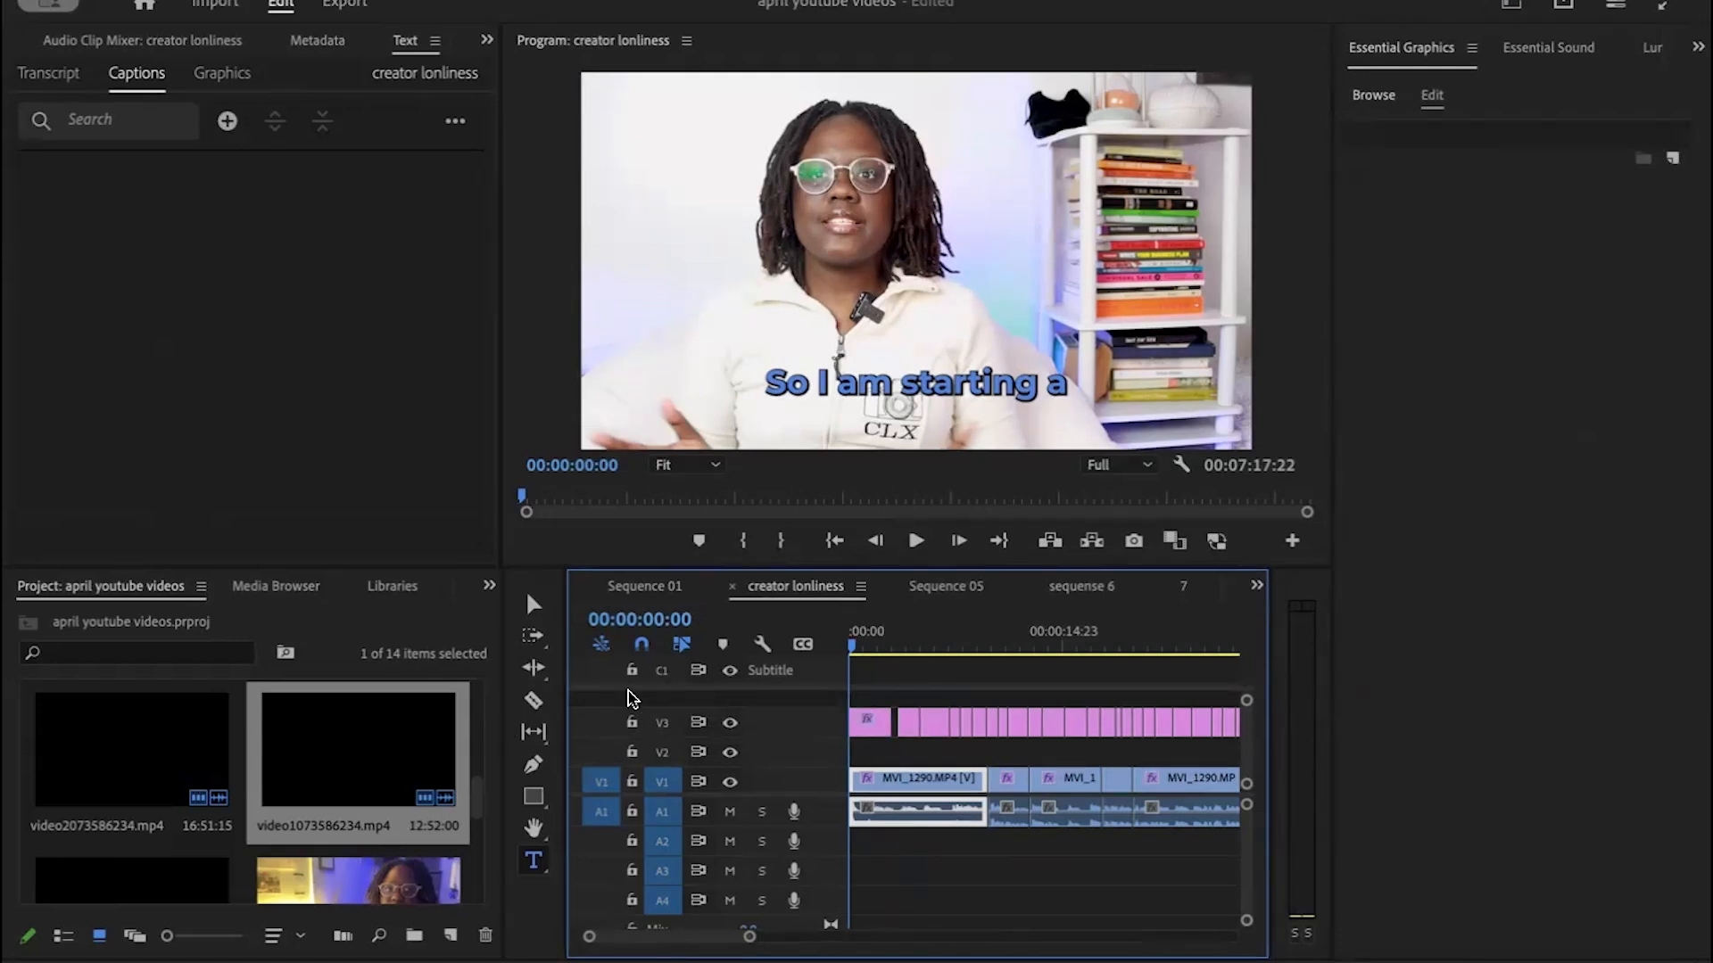
Step: Apply the Cross Zoom transition from Video Transitions > Zoom to the first V3 caption graphic
{"action": "left_click", "coordinate": [489, 595]}
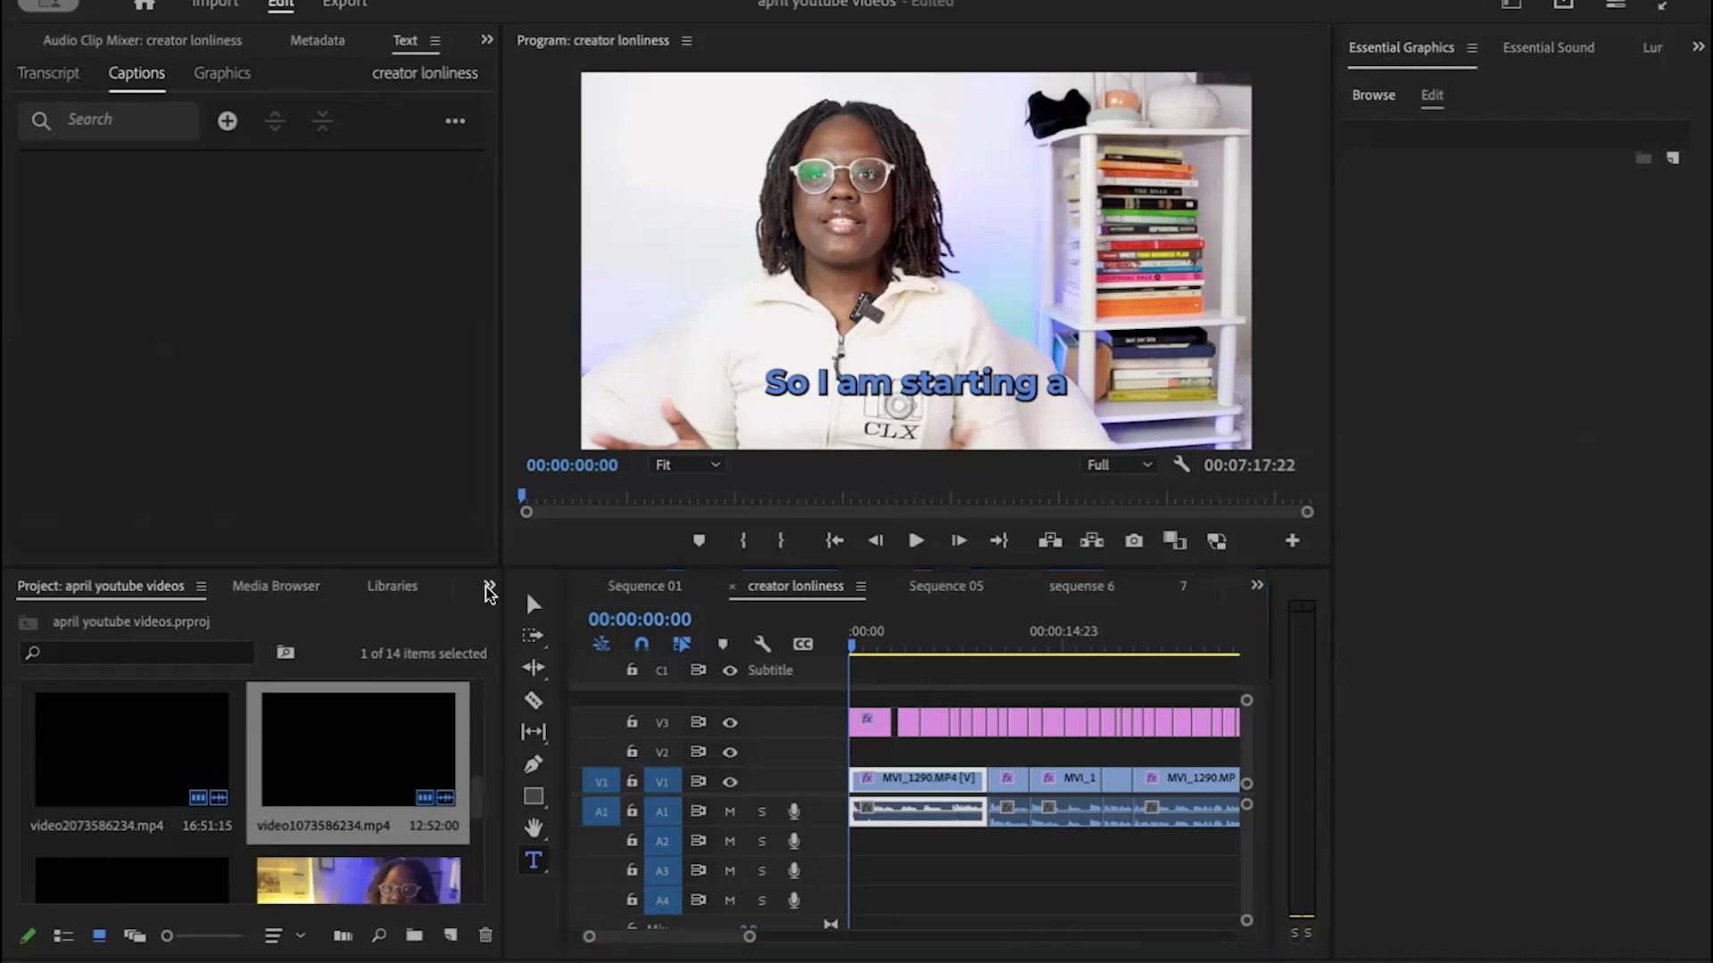
{"action": "left_click", "coordinate": [531, 727]}
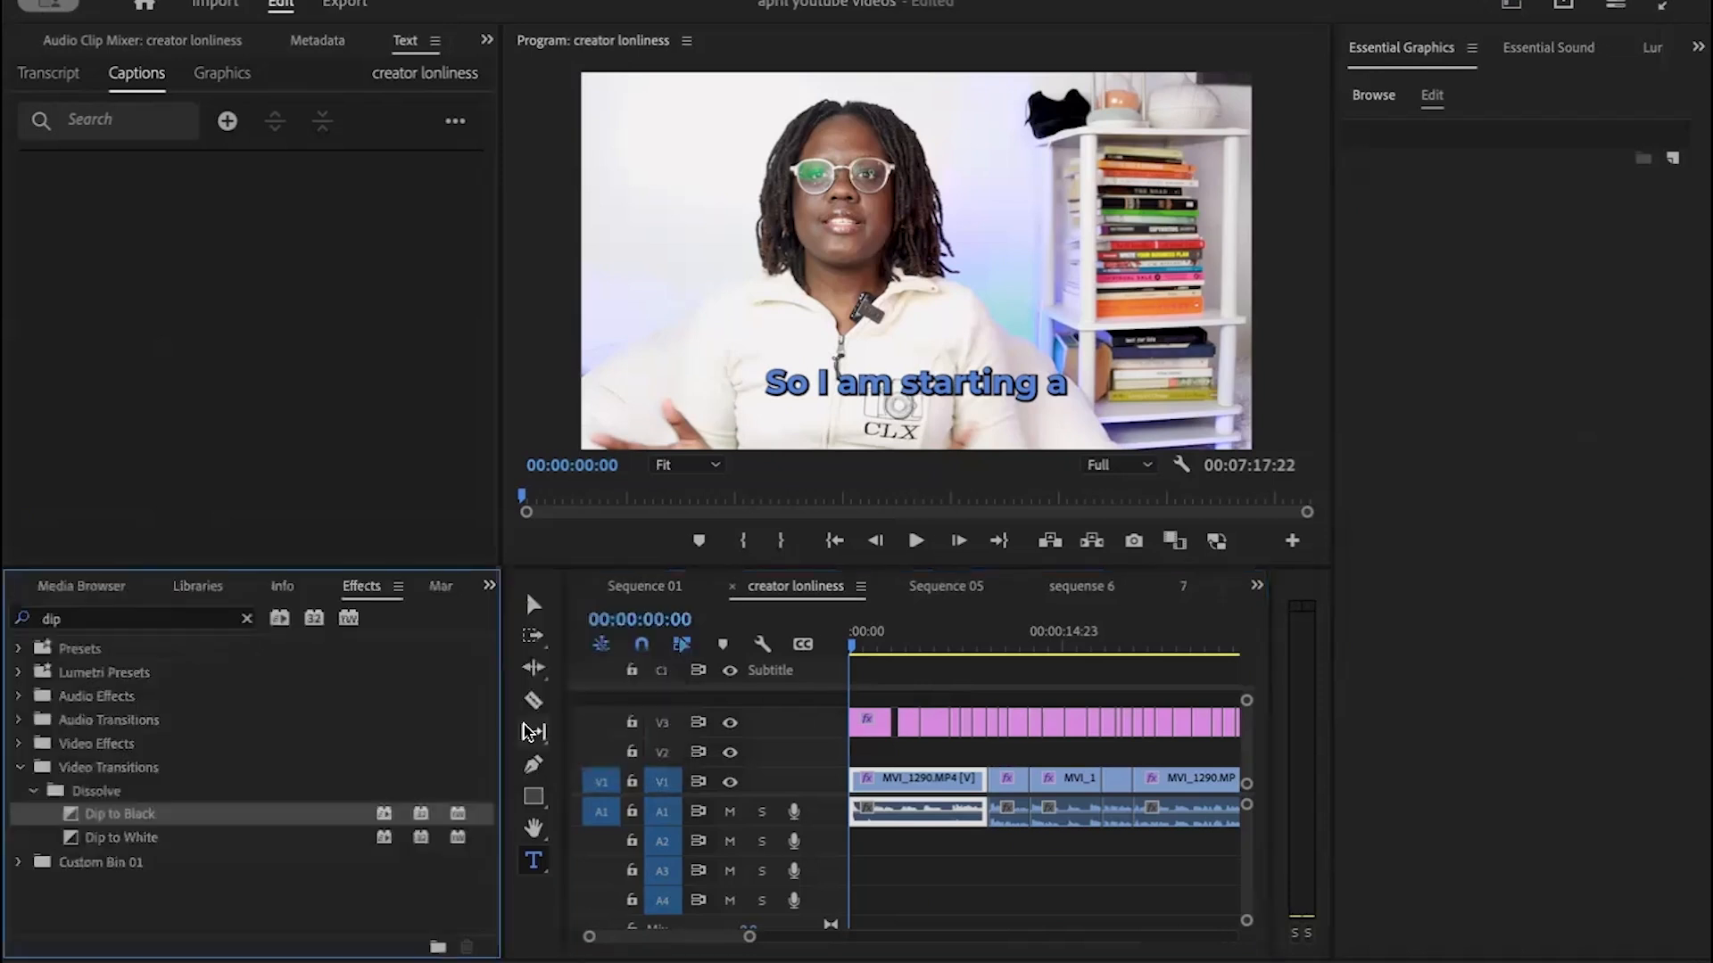
{"action": "left_click", "coordinate": [247, 618]}
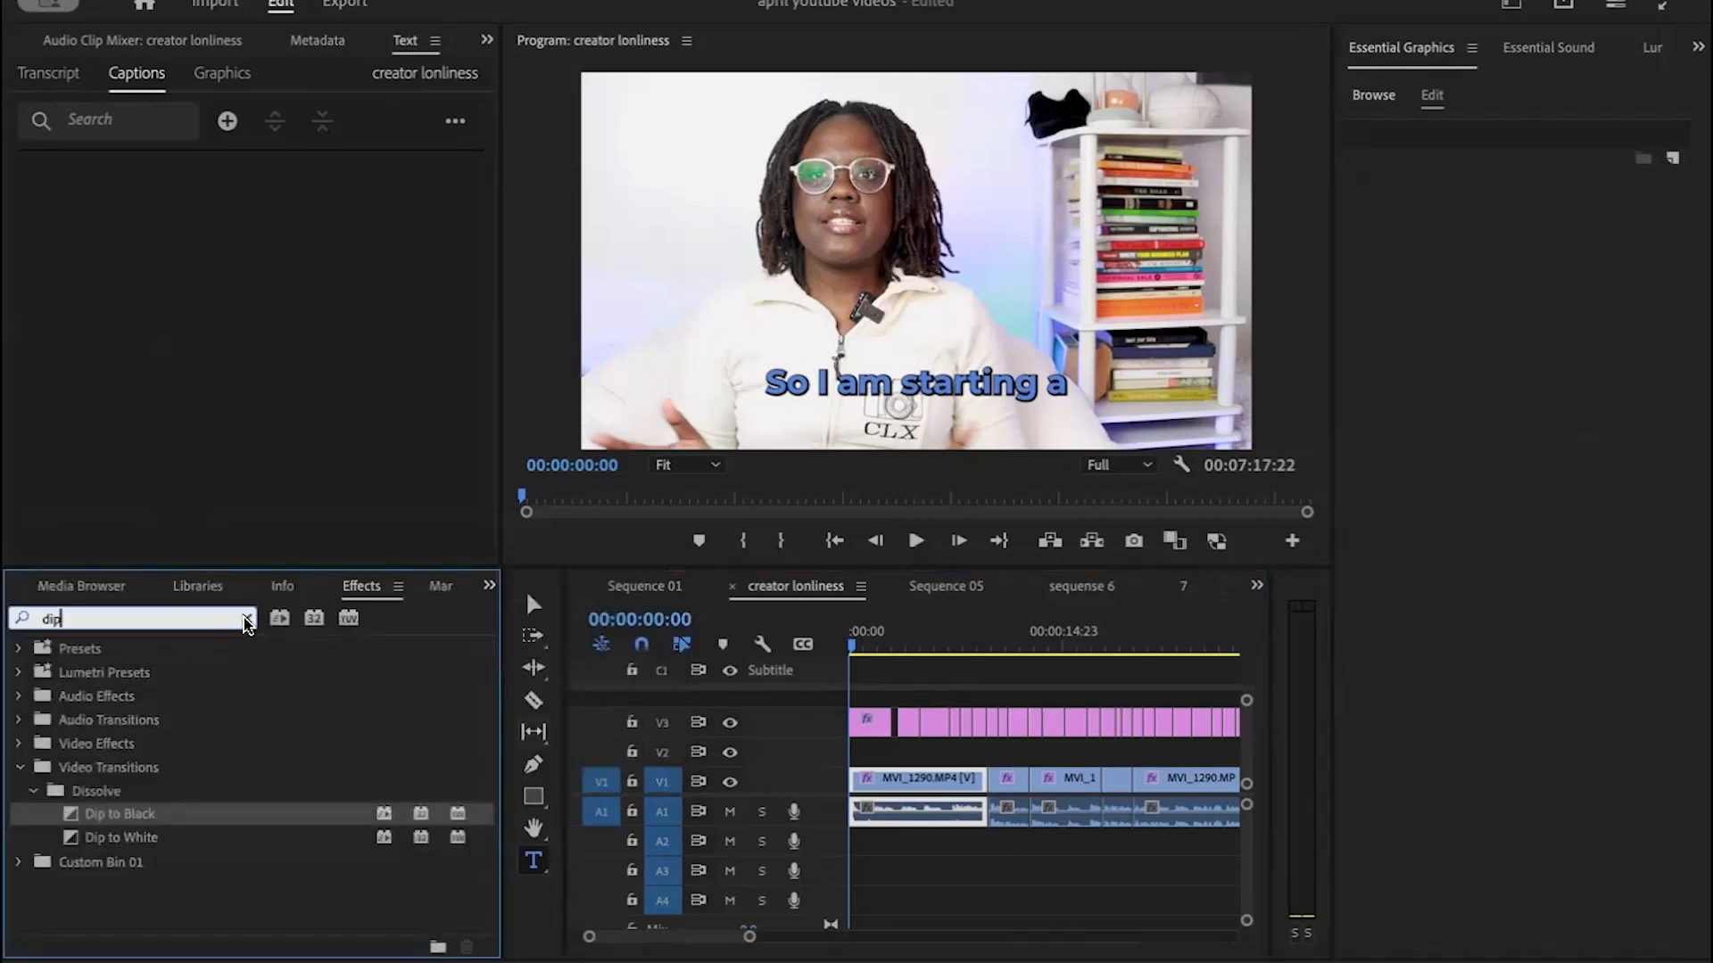
{"action": "left_click", "coordinate": [21, 770]}
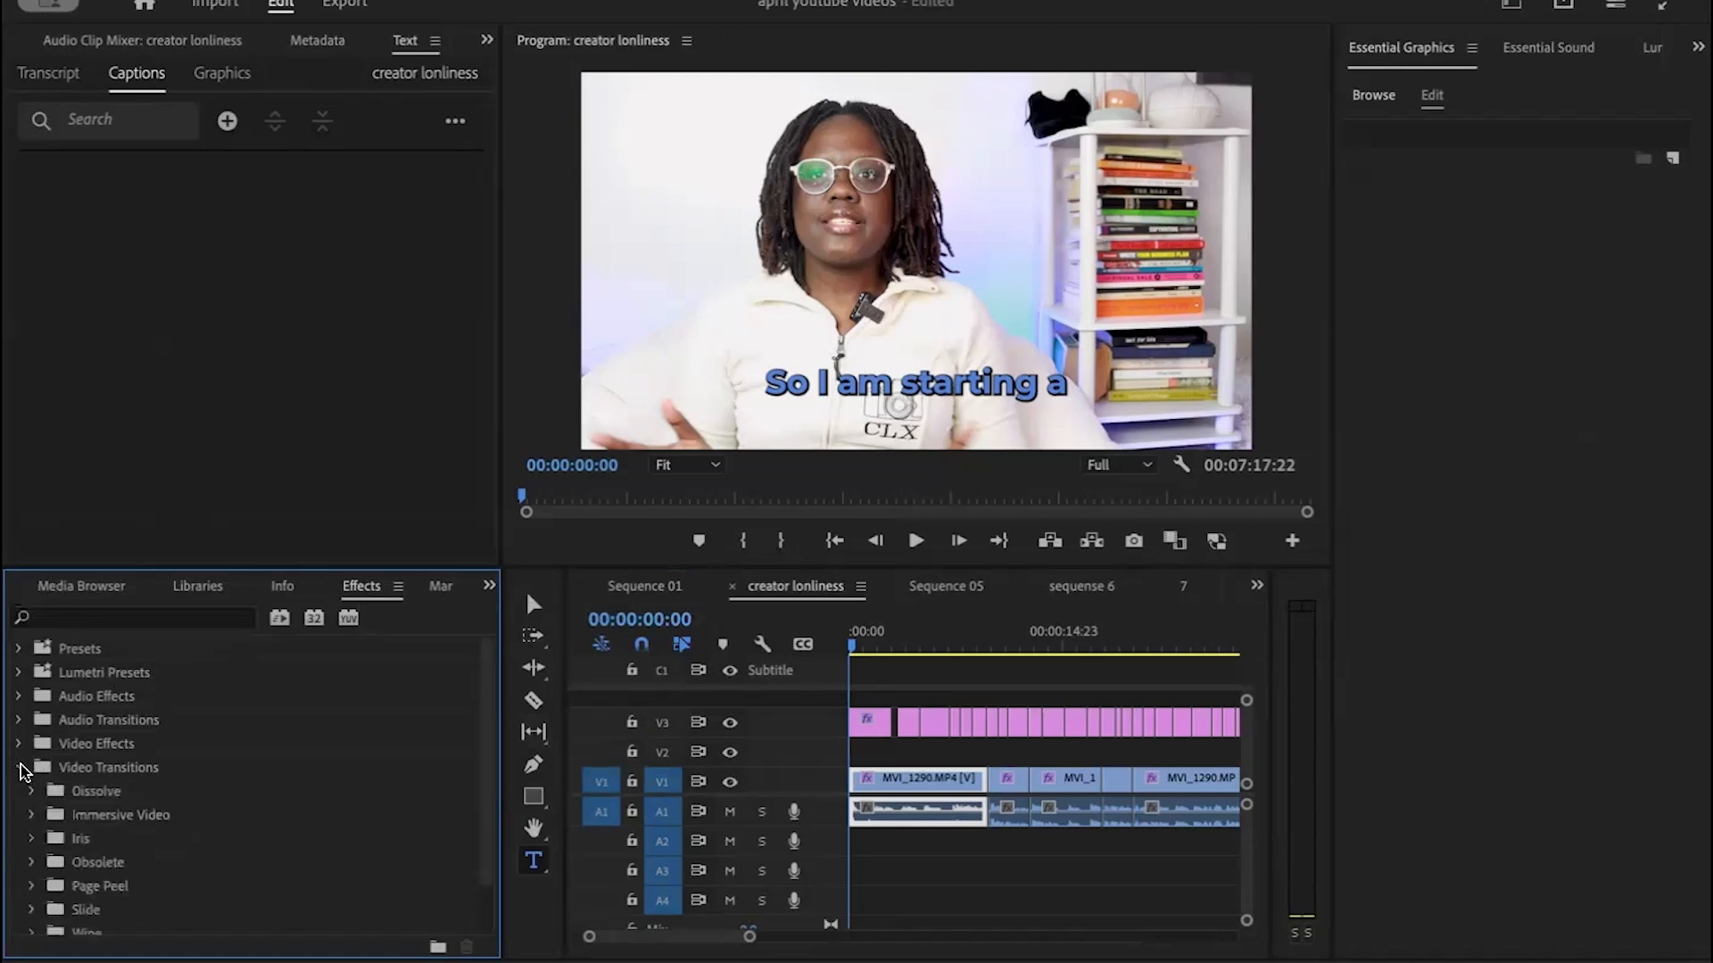
{"action": "scroll", "coordinate": [95, 817], "scroll_direction": "down", "scroll_amount": 2}
{"action": "left_click", "coordinate": [32, 901]}
{"action": "scroll", "coordinate": [210, 896], "scroll_direction": "down", "scroll_amount": 1}
{"action": "left_click_drag", "start_coordinate": [143, 903], "coordinate": [862, 725]}
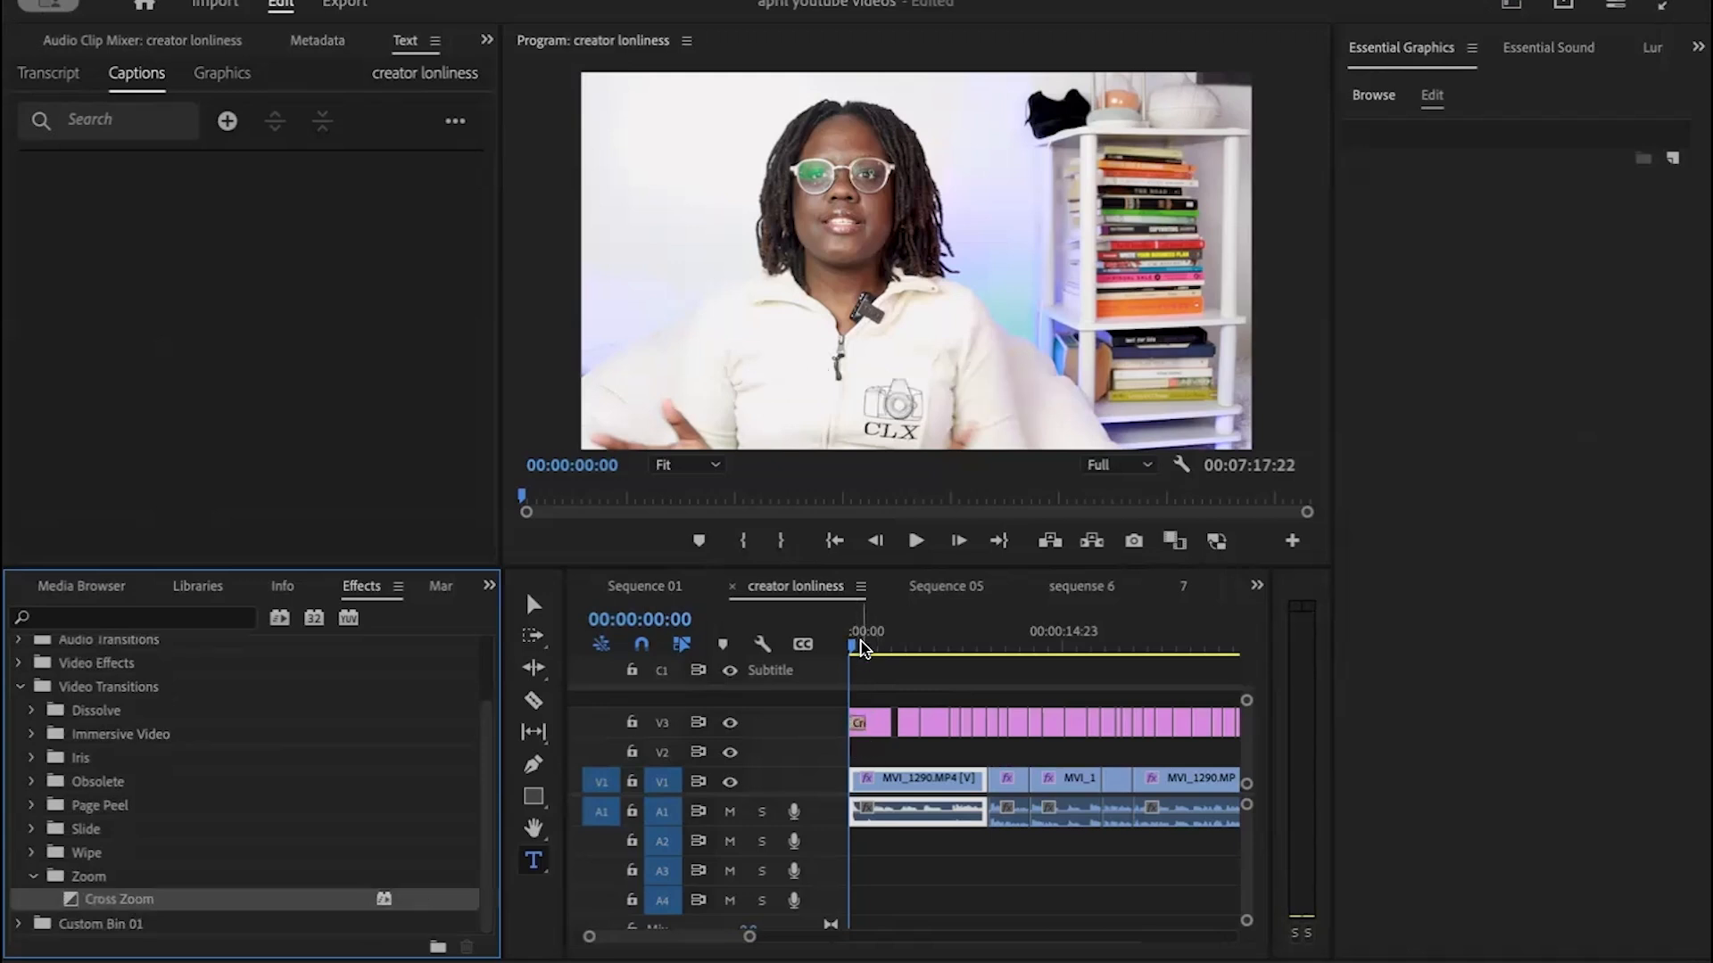
Step: Preview the Cross Zoom, then apply a Wipe transition to the second caption graphic
{"action": "left_click", "coordinate": [916, 540]}
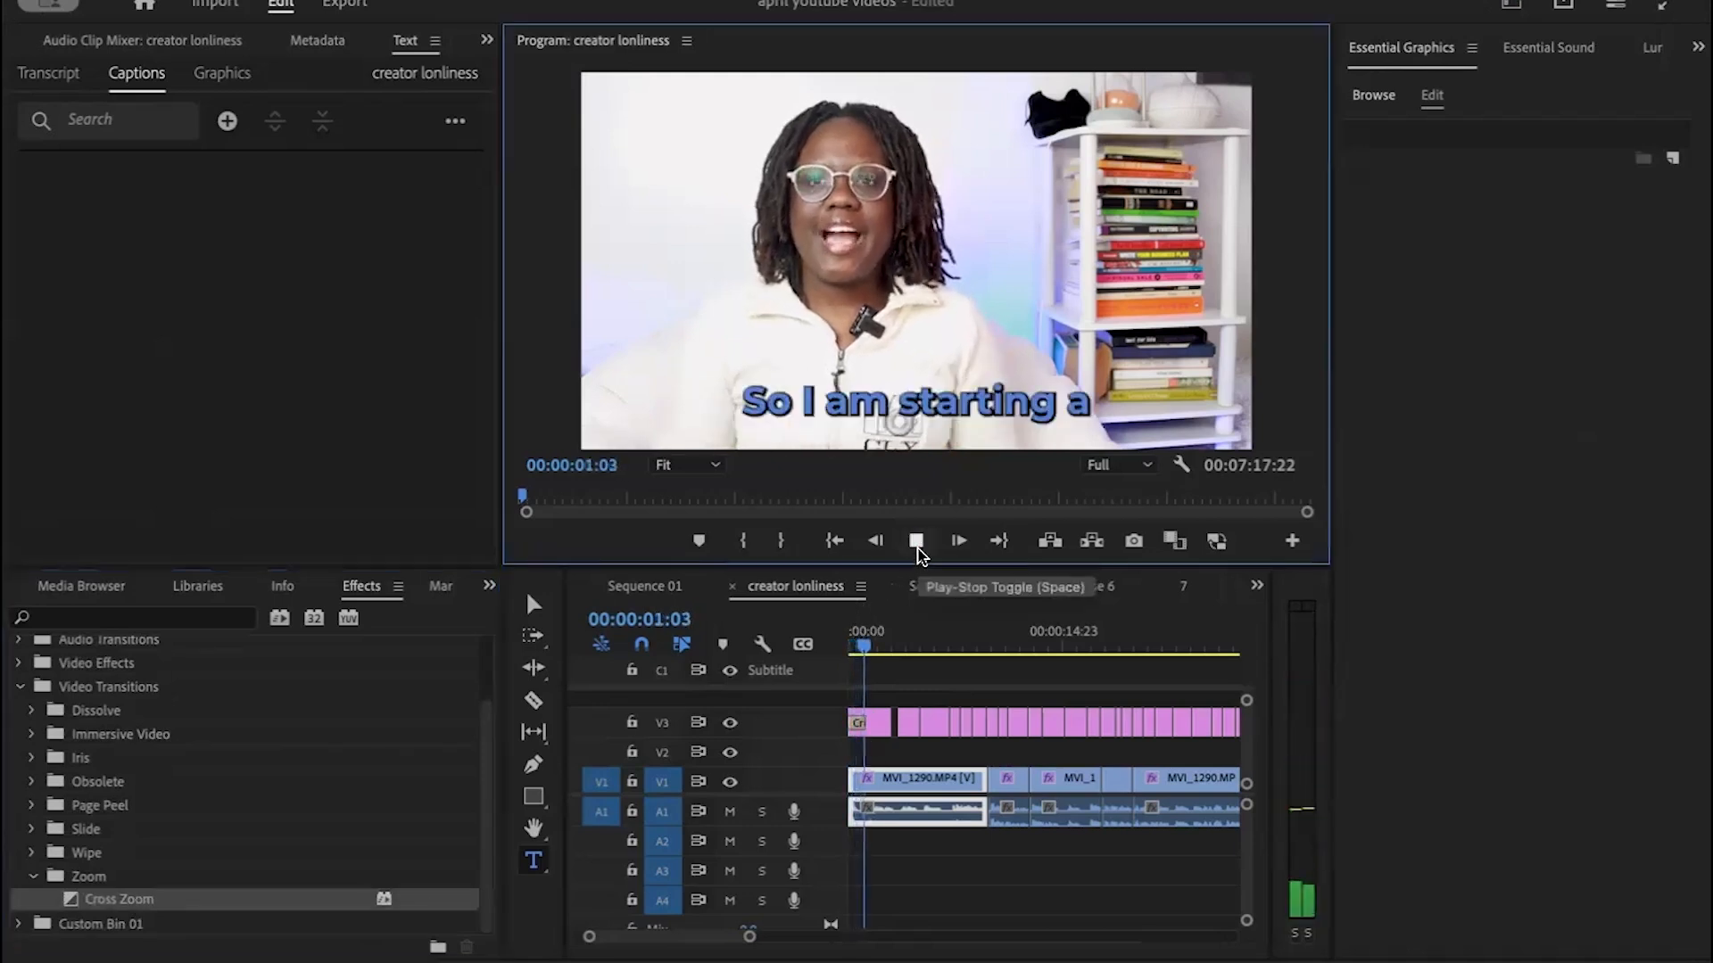
{"action": "left_click", "coordinate": [916, 541]}
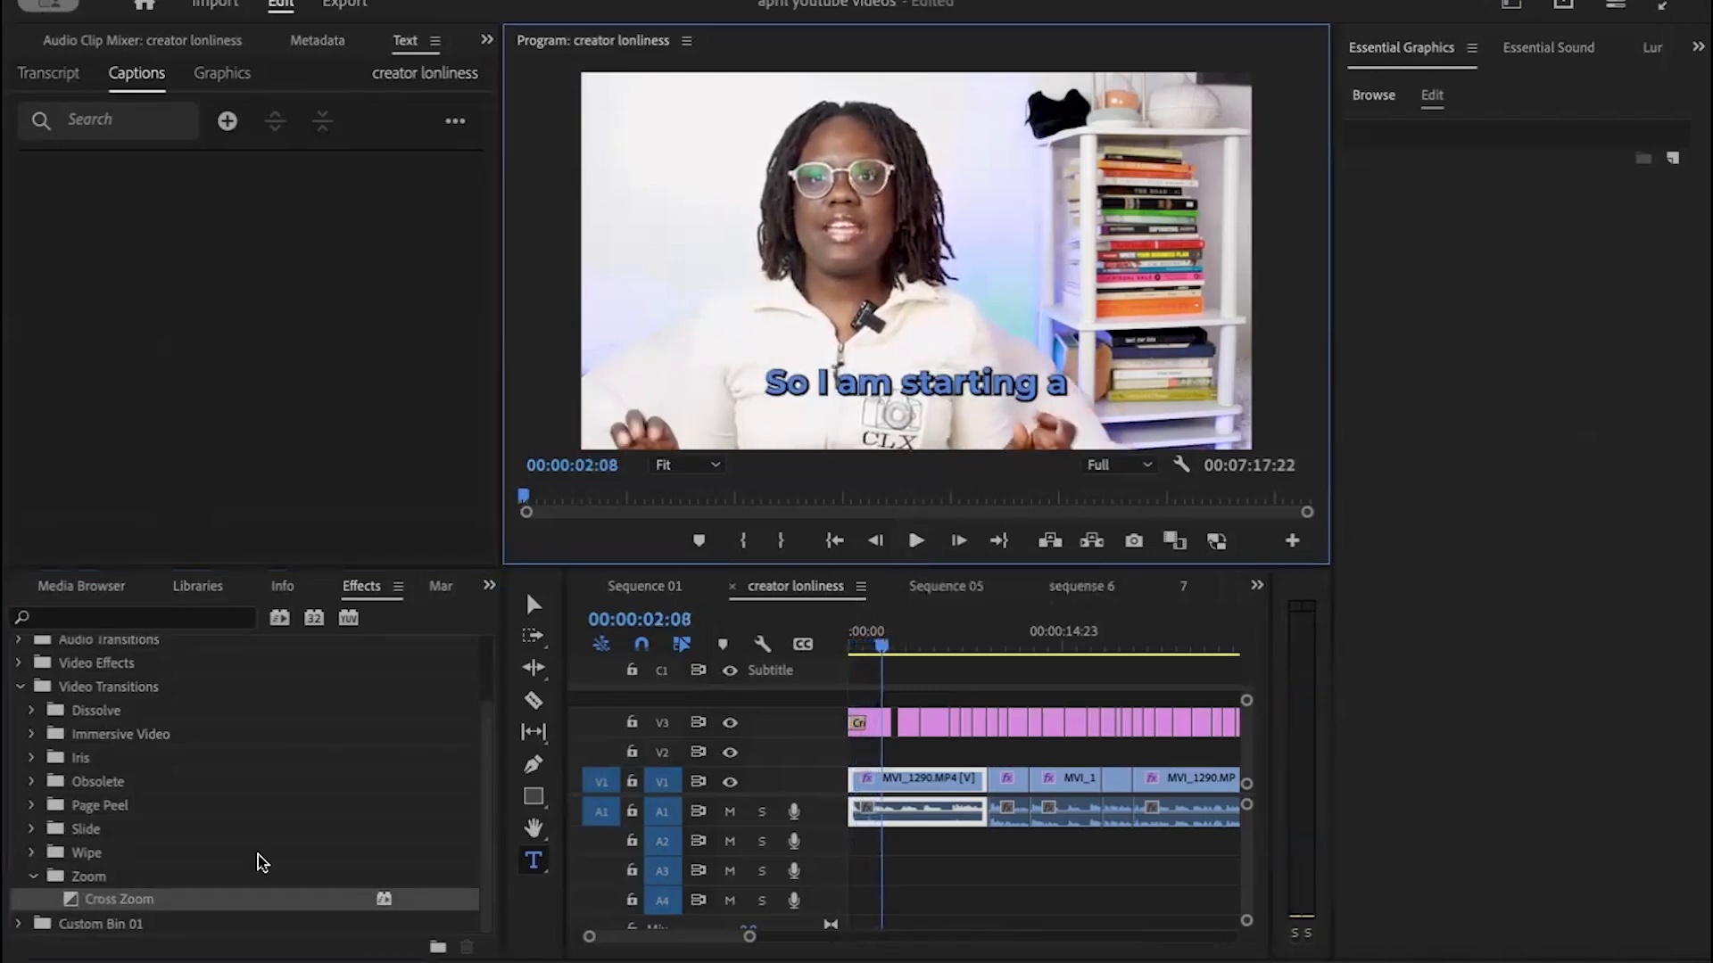
{"action": "left_click", "coordinate": [33, 876]}
{"action": "left_click", "coordinate": [33, 854]}
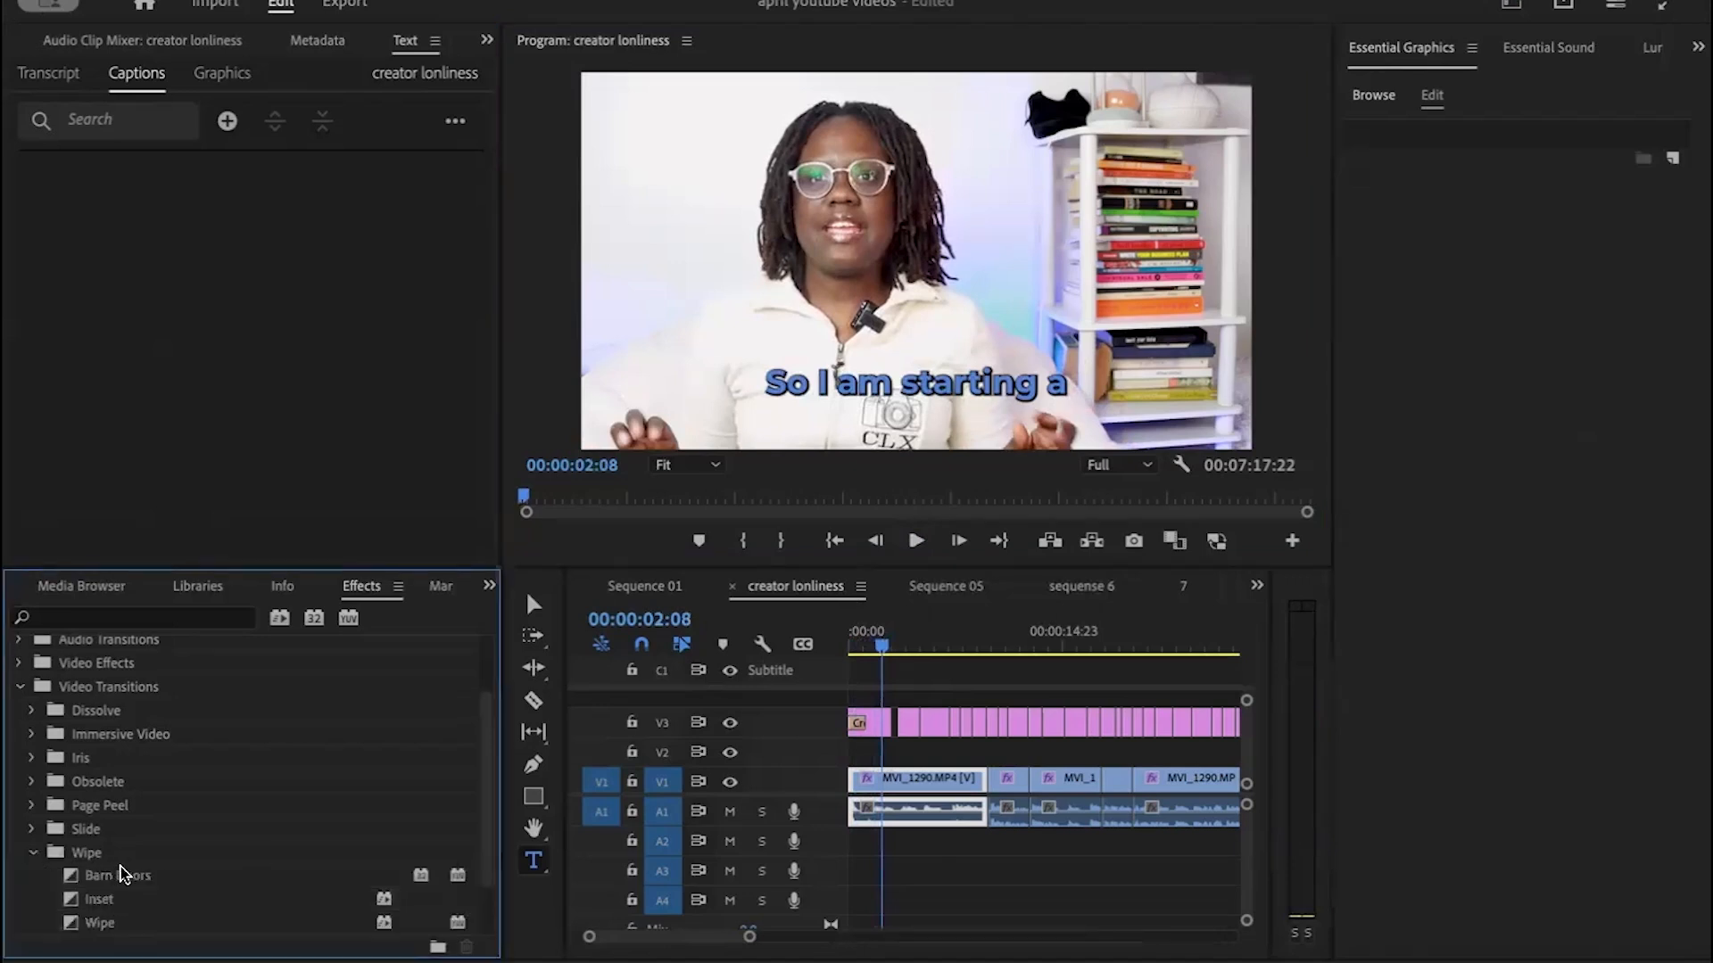
{"action": "scroll", "coordinate": [493, 803], "scroll_direction": "down", "scroll_amount": 1}
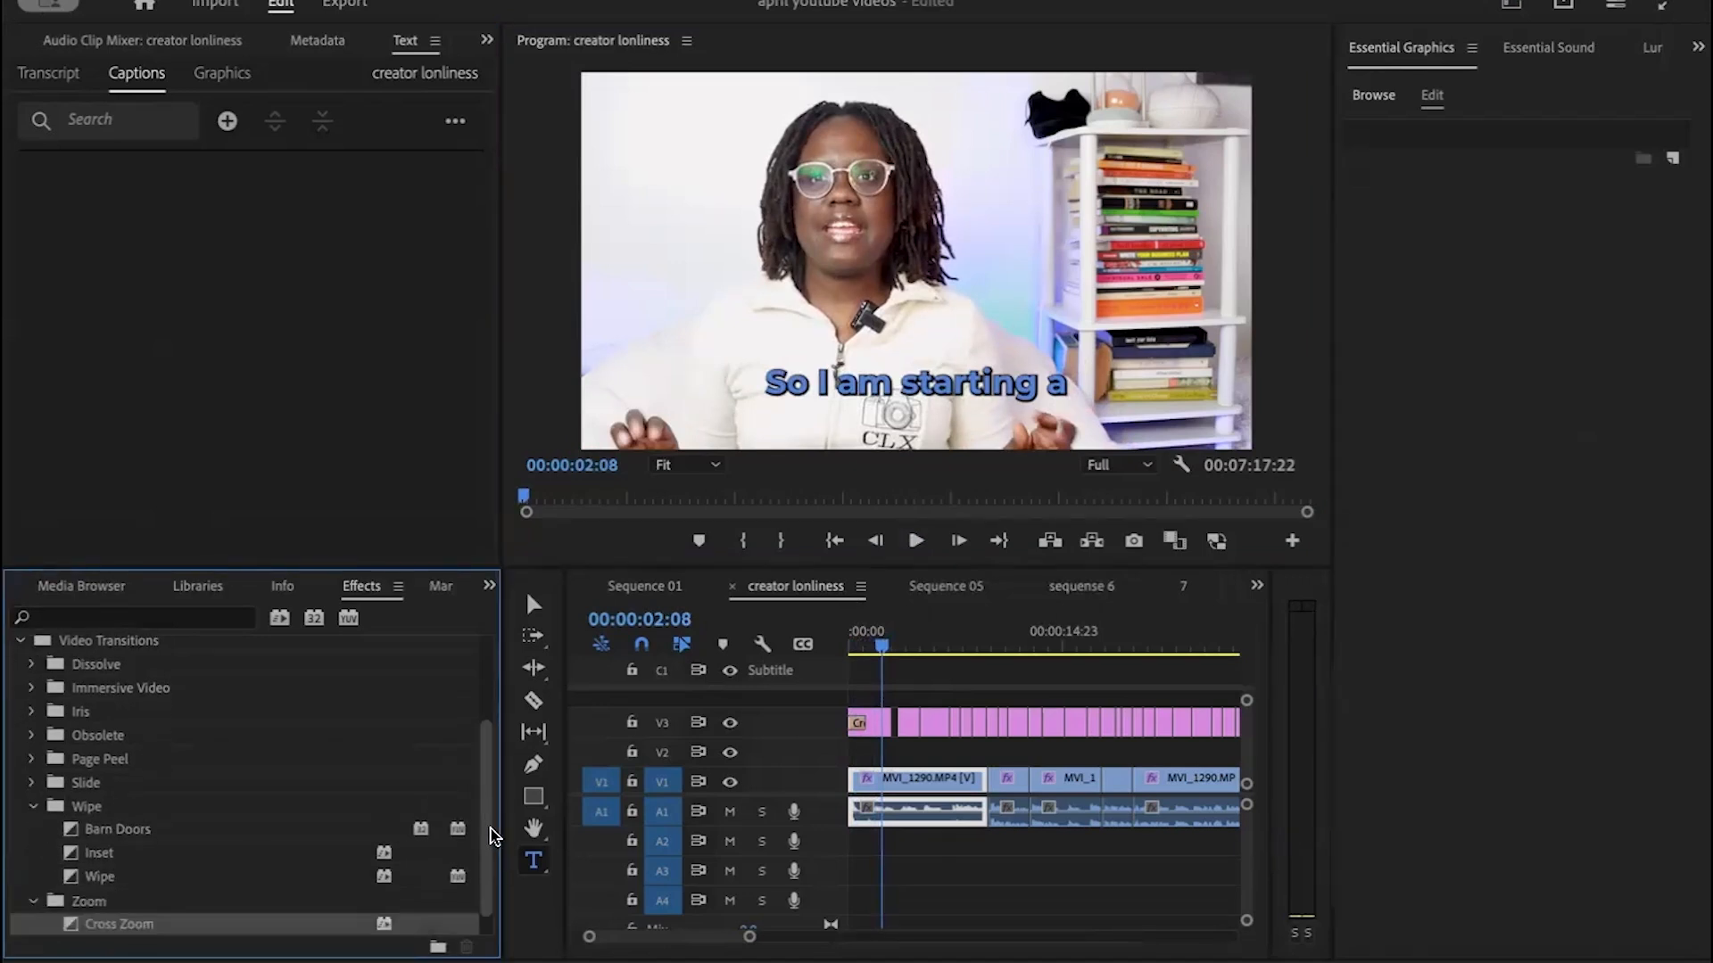
{"action": "left_click_drag", "start_coordinate": [109, 873], "coordinate": [907, 725]}
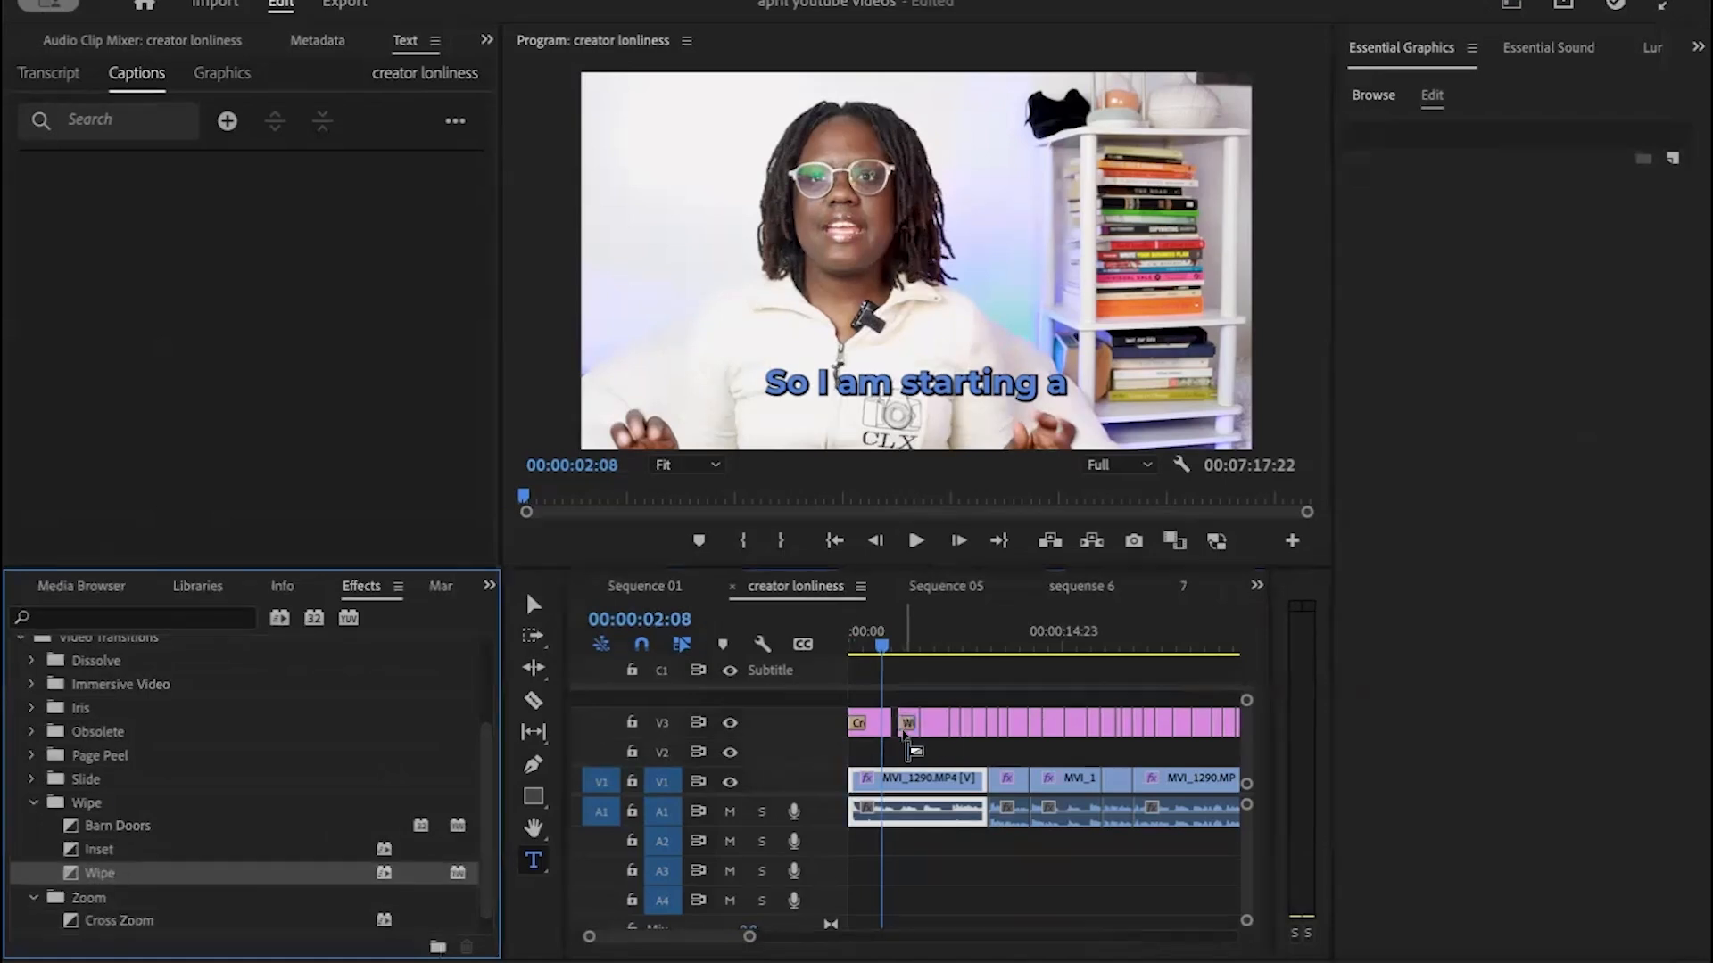
Step: Preview the Wipe, then add Cross Zoom to the third caption and Wipe to the fourth
{"action": "left_click", "coordinate": [916, 541]}
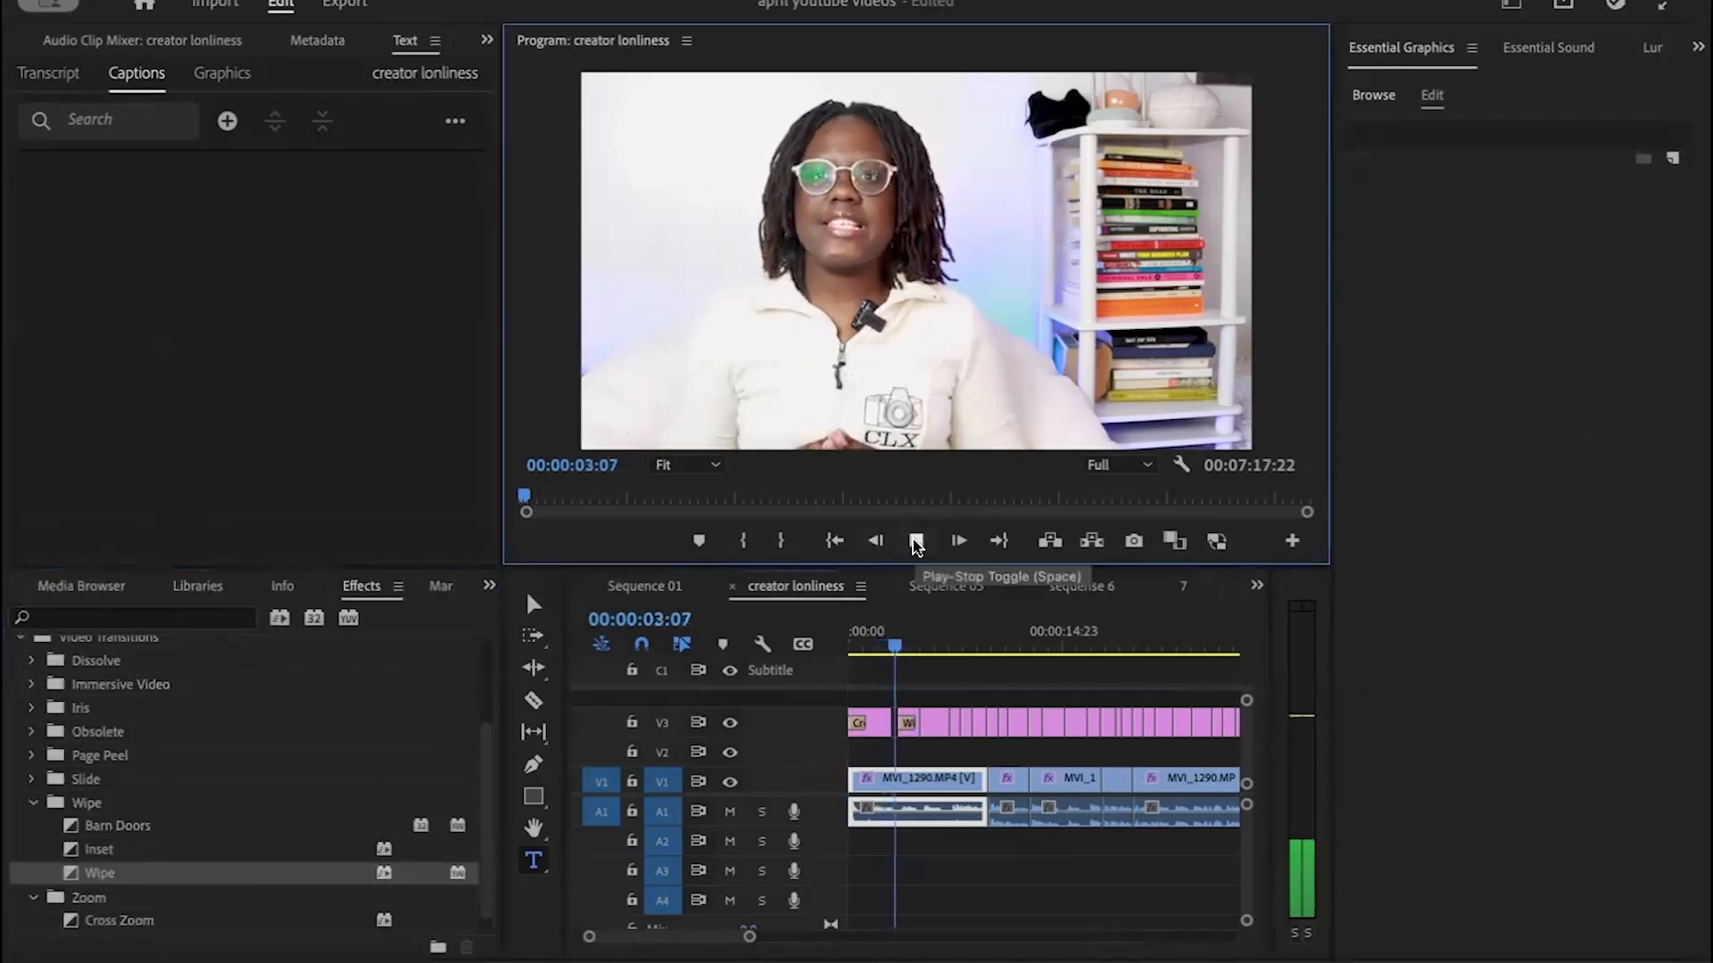
{"action": "left_click", "coordinate": [916, 541]}
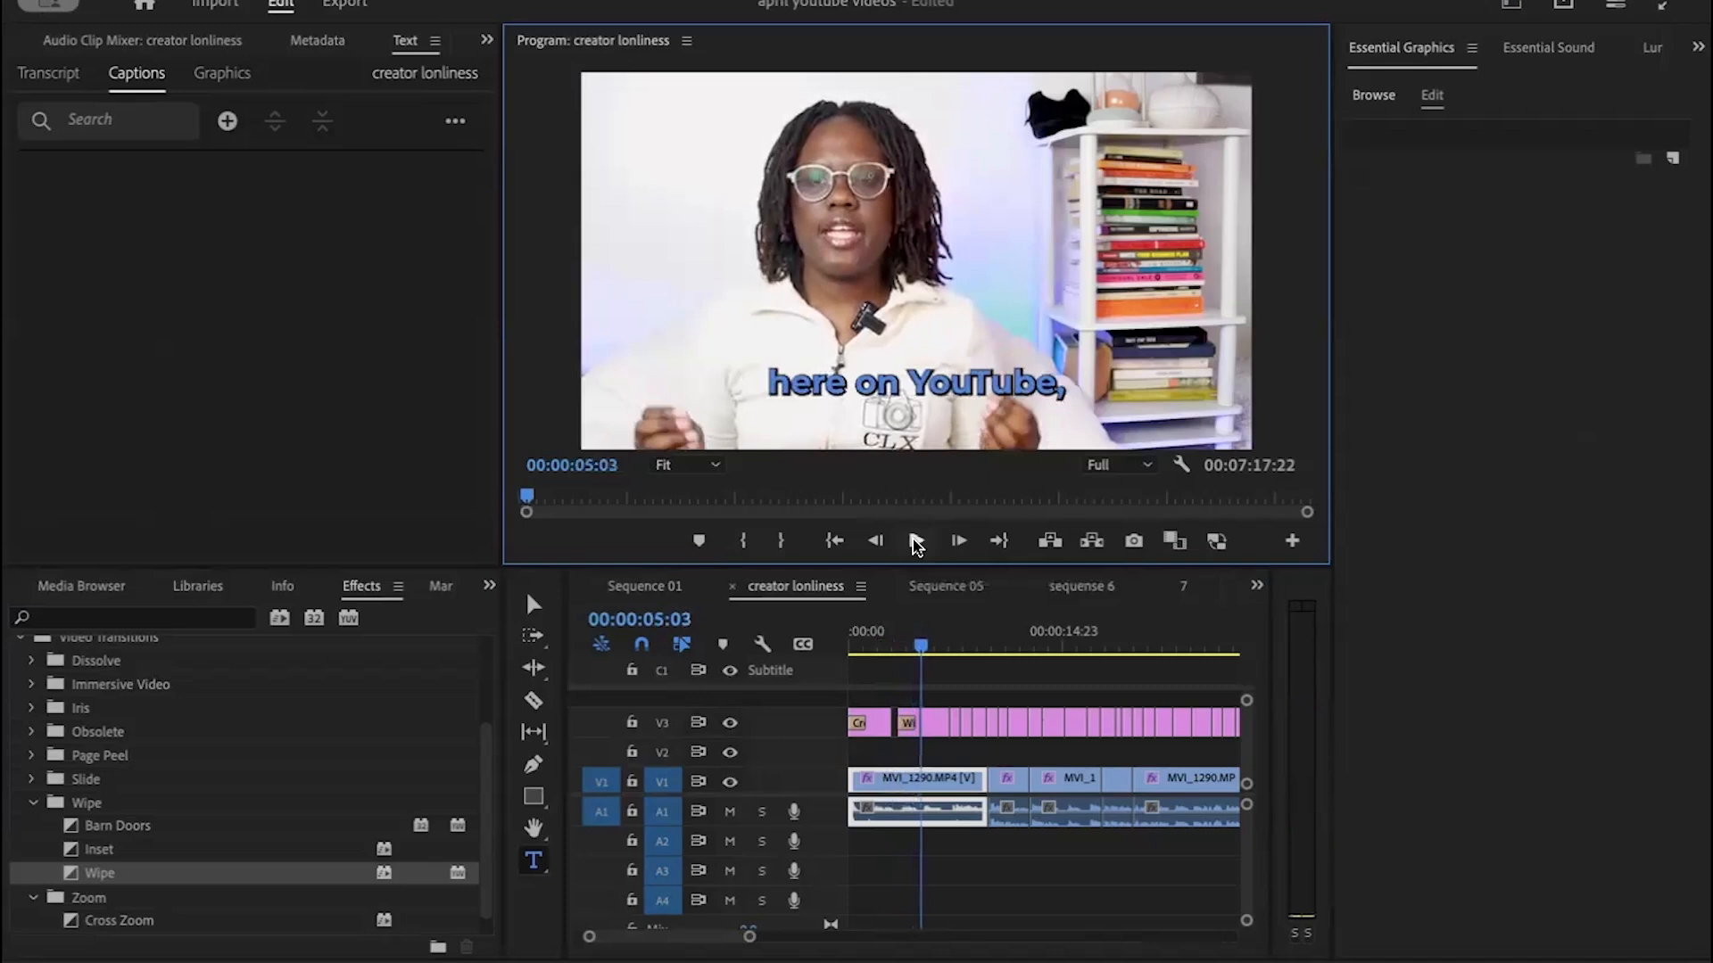
{"action": "left_click", "coordinate": [916, 541]}
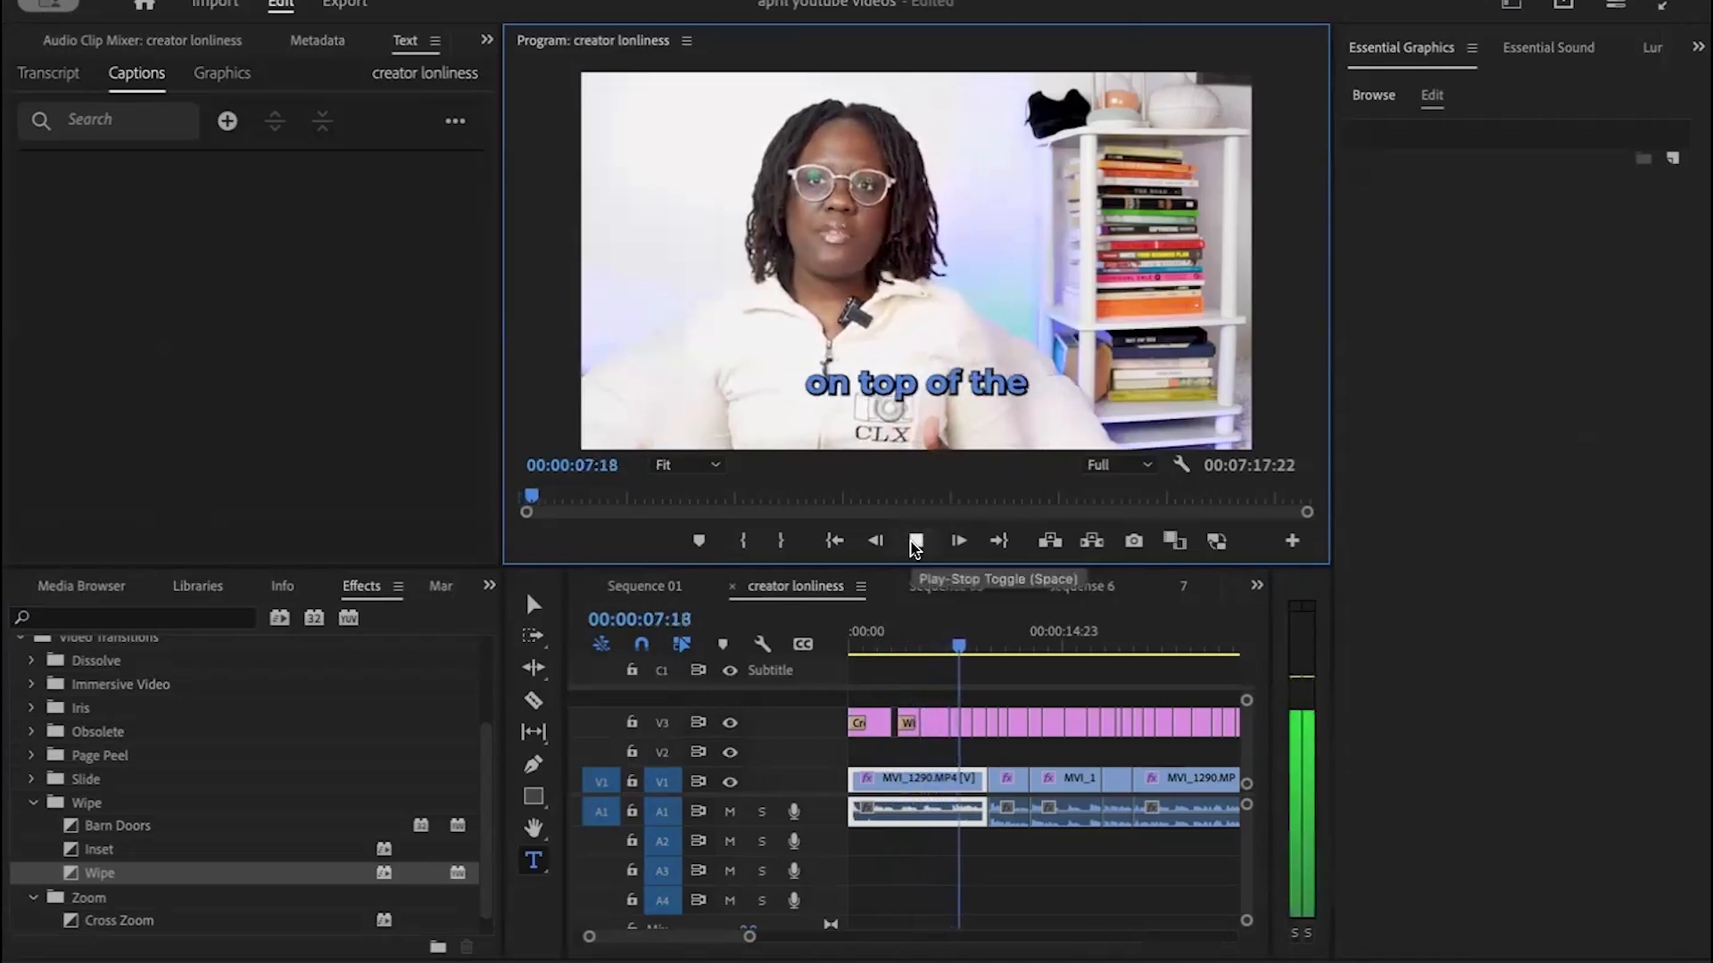
{"action": "left_click", "coordinate": [917, 542]}
{"action": "left_click_drag", "start_coordinate": [147, 926], "coordinate": [976, 744]}
{"action": "left_click_drag", "start_coordinate": [104, 878], "coordinate": [1014, 746]}
Step: Replay the sequence from the start to review the caption transitions
{"action": "left_click", "coordinate": [916, 540]}
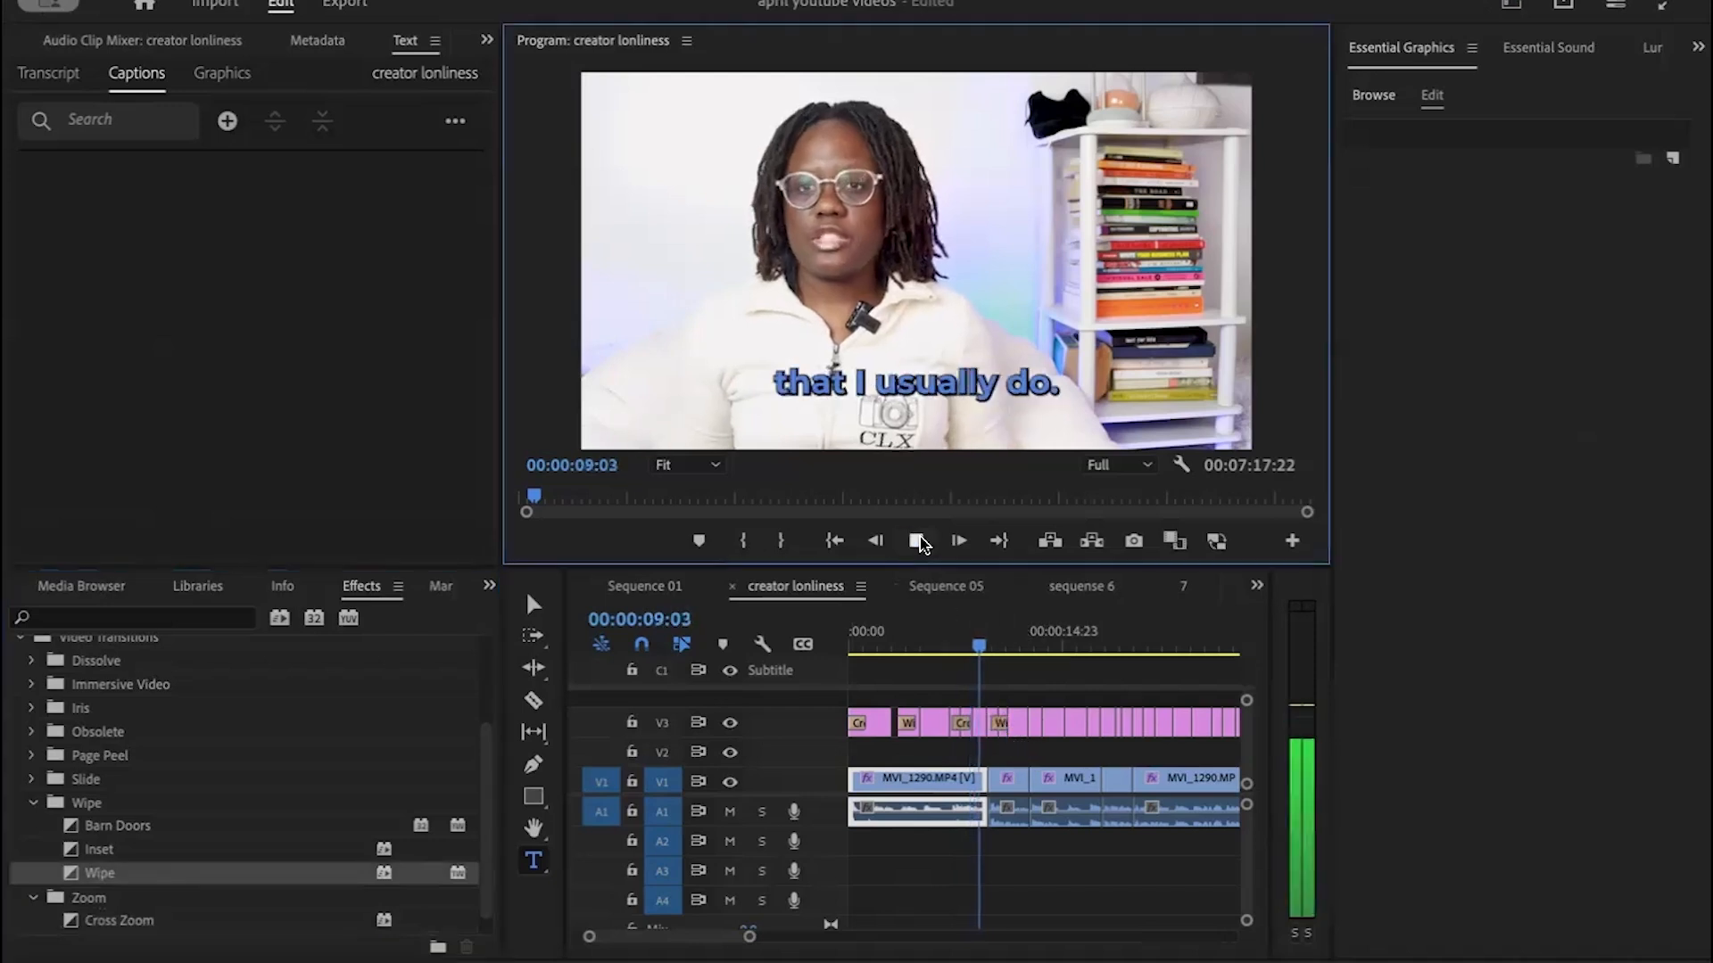
{"action": "key", "text": "space"}
{"action": "left_click_drag", "start_coordinate": [971, 653], "coordinate": [758, 675]}
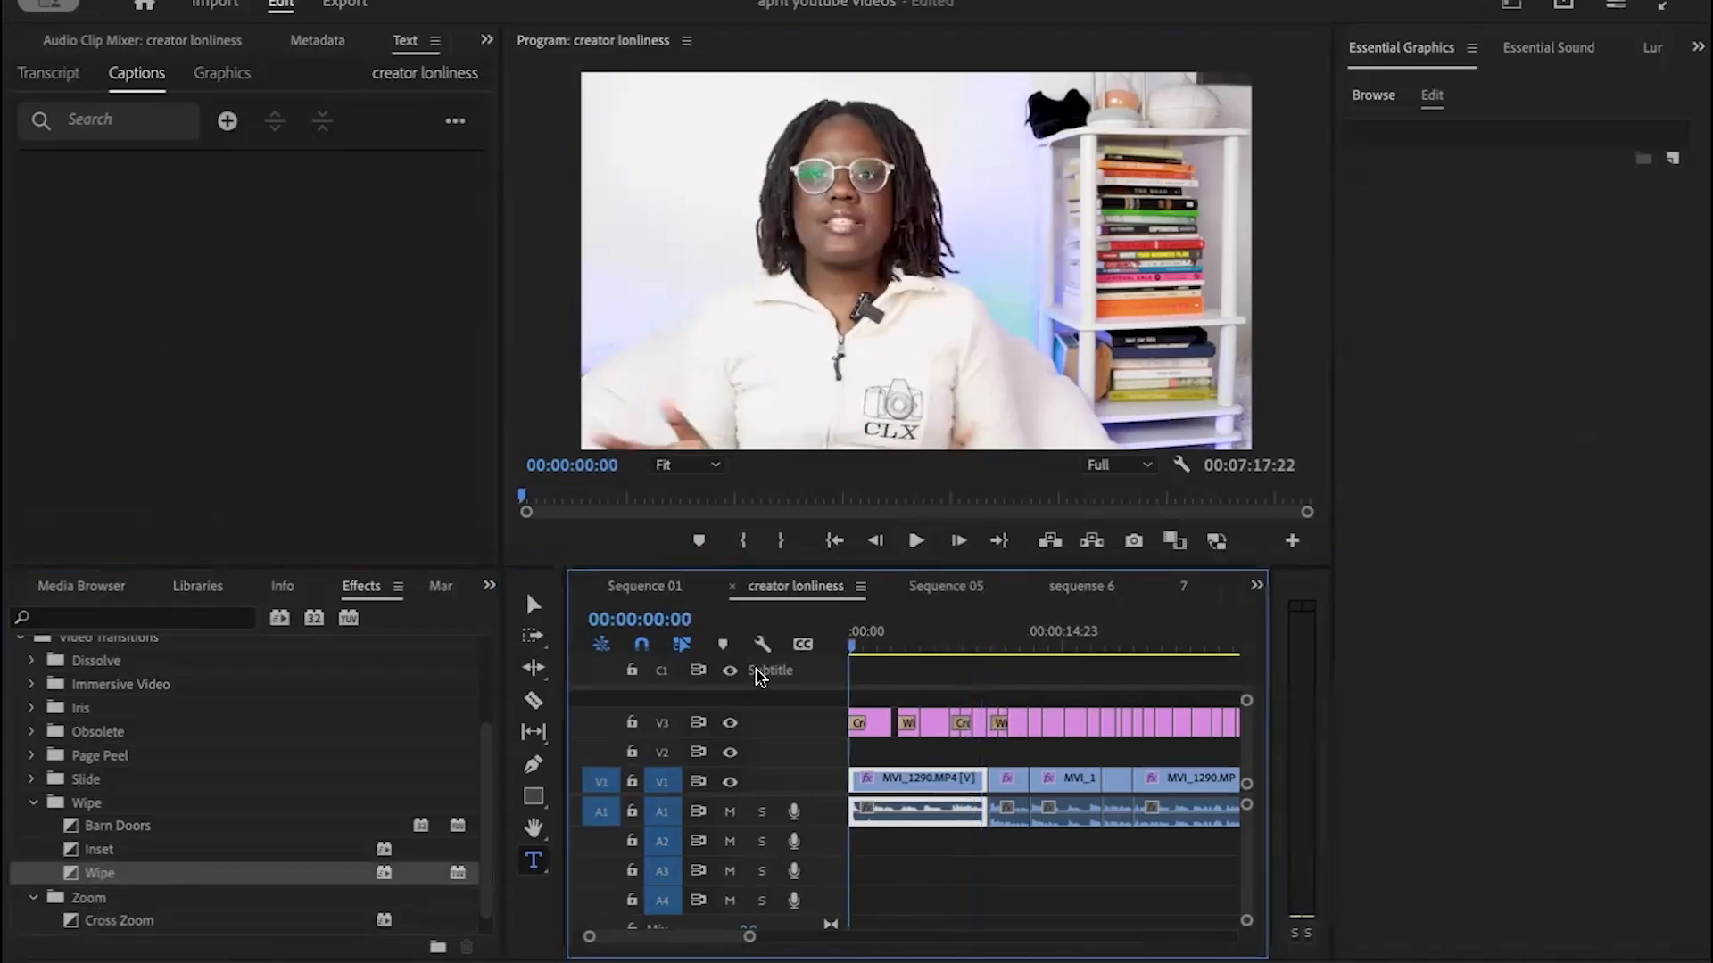
{"action": "left_click", "coordinate": [912, 546]}
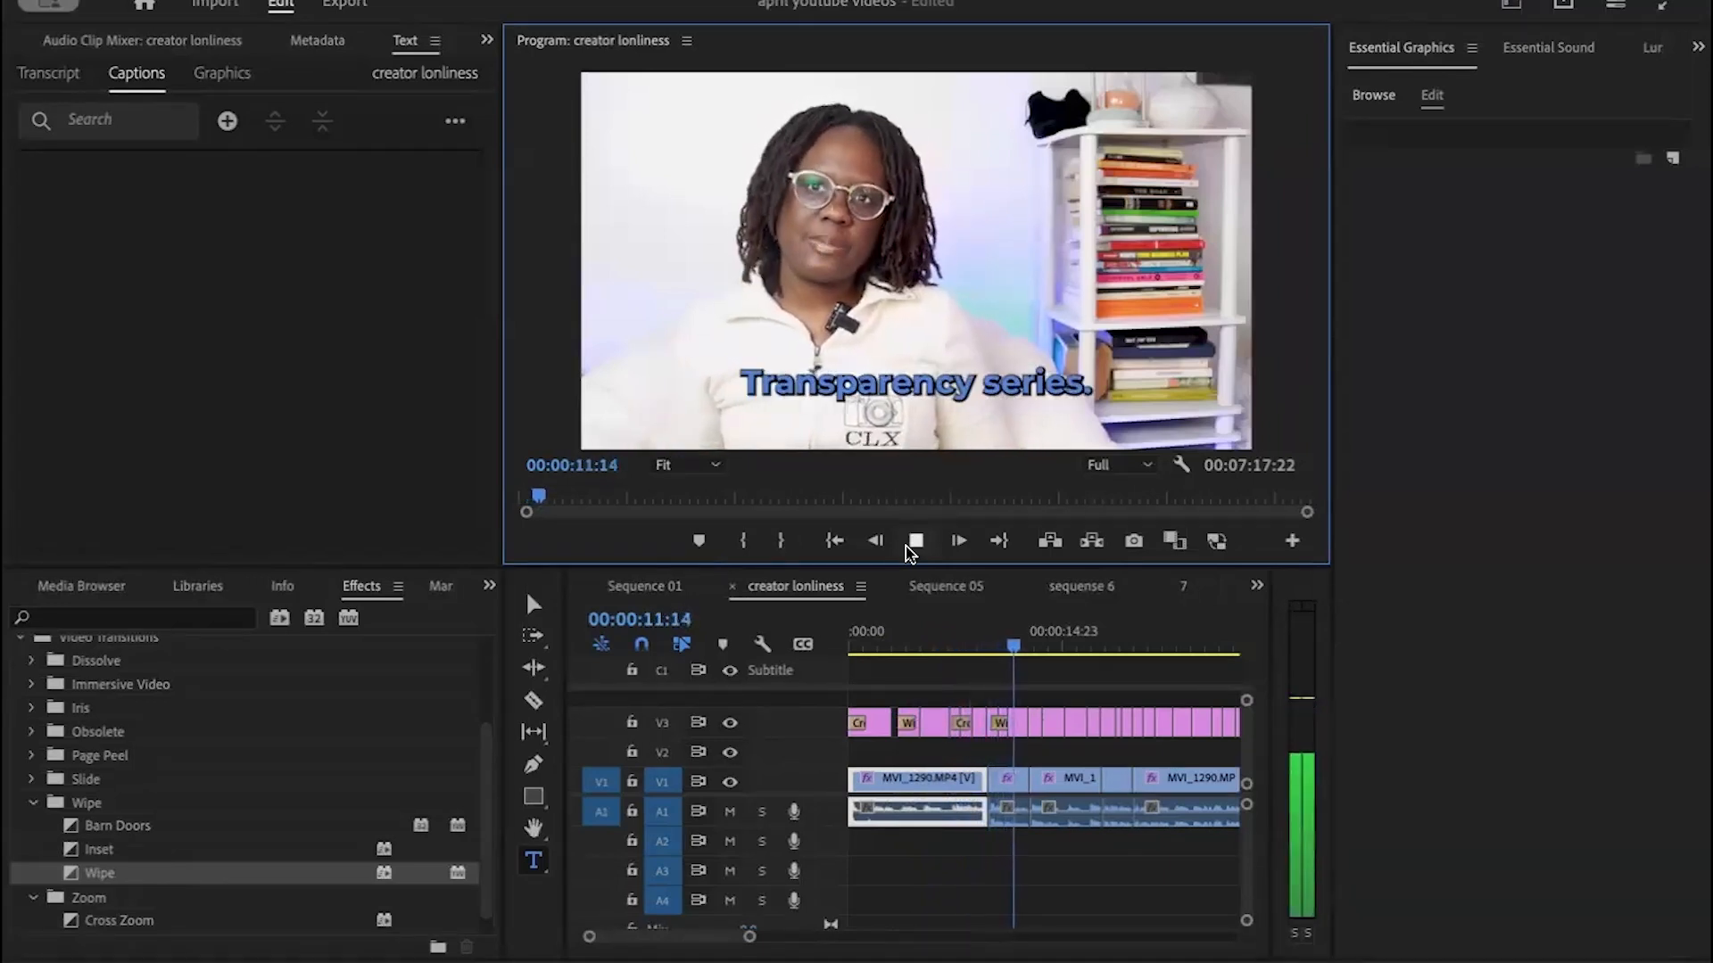
Step: Select the 'Transparency series.' caption clip at its first frames and open the hidden-panels list
{"action": "left_click", "coordinate": [909, 544]}
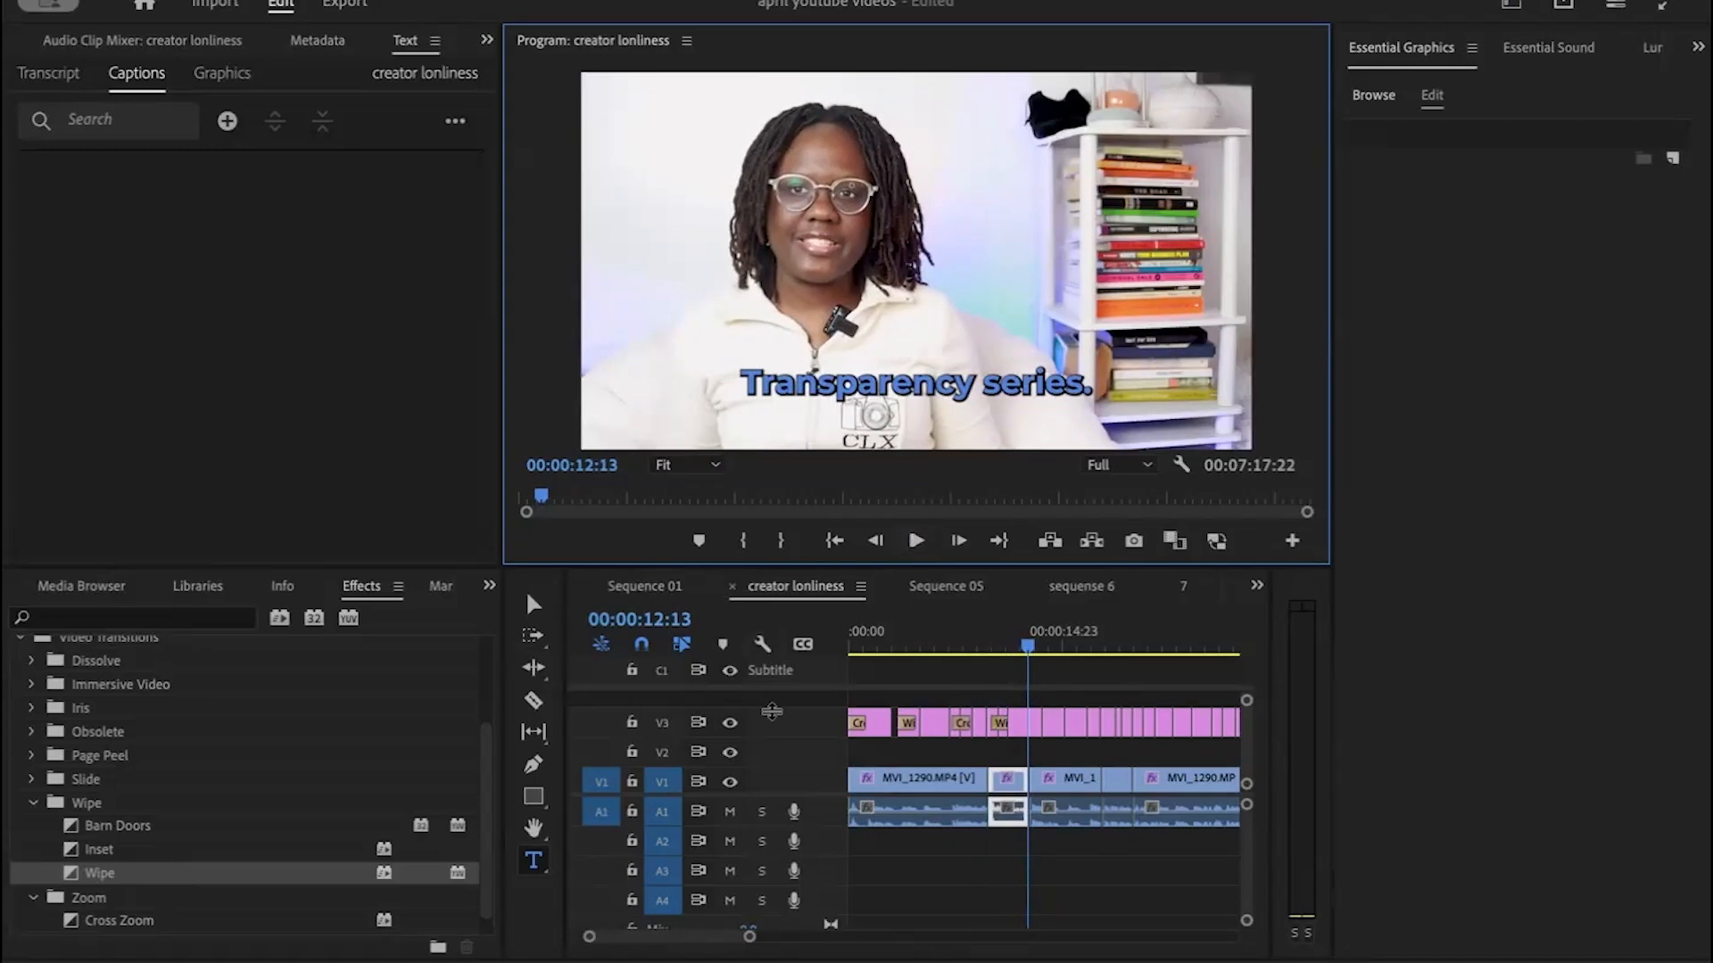
{"action": "mouse_move", "coordinate": [749, 937]}
{"action": "left_mouse_down"}
{"action": "mouse_move", "coordinate": [791, 929]}
{"action": "mouse_move", "coordinate": [737, 939]}
{"action": "left_mouse_up"}
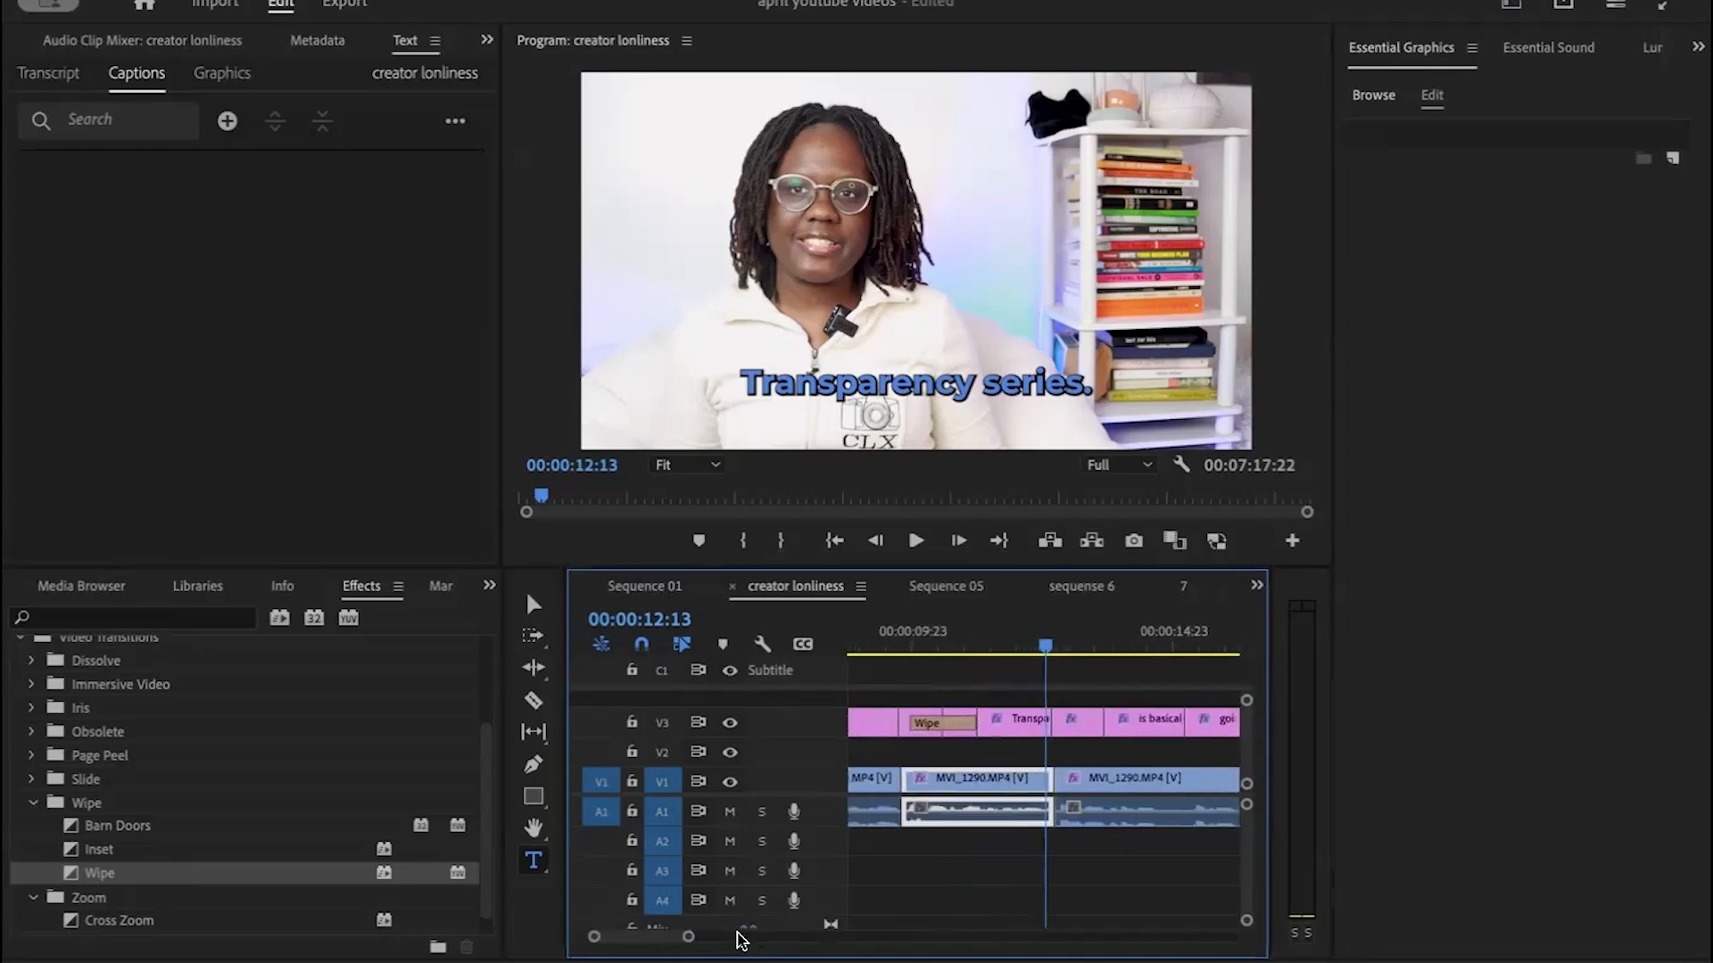
{"action": "left_click", "coordinate": [1018, 719]}
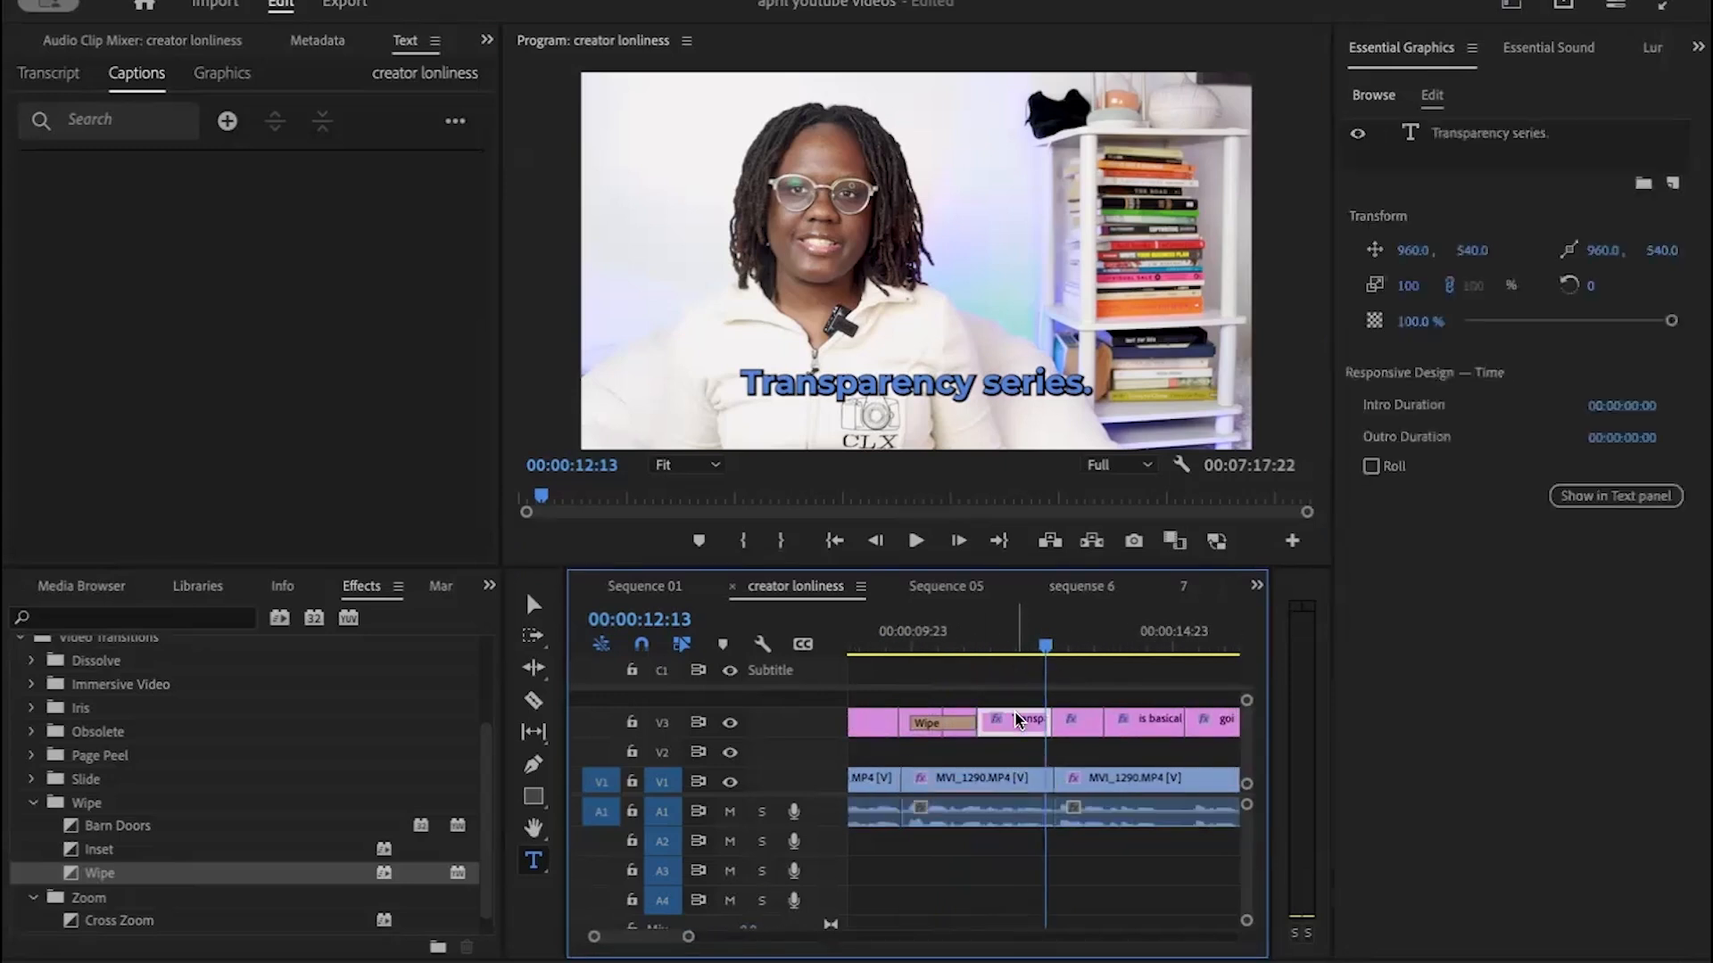
{"action": "left_click_drag", "start_coordinate": [1048, 649], "coordinate": [1014, 649]}
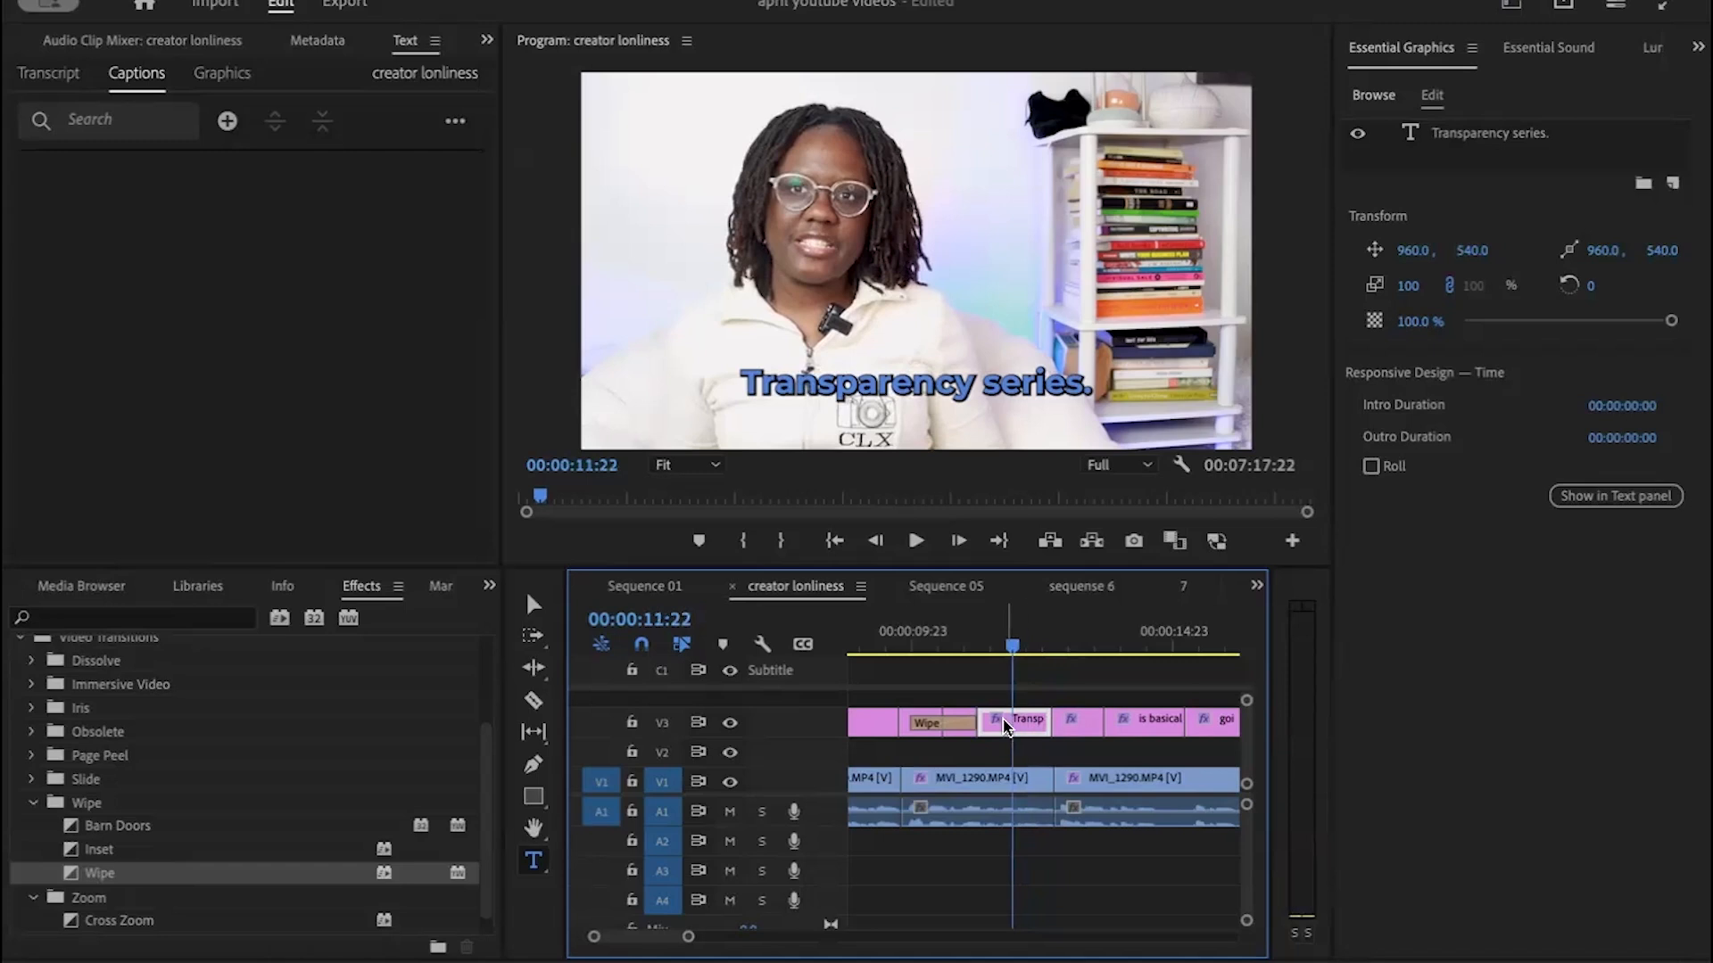
{"action": "left_click", "coordinate": [488, 45]}
{"action": "left_click", "coordinate": [487, 43]}
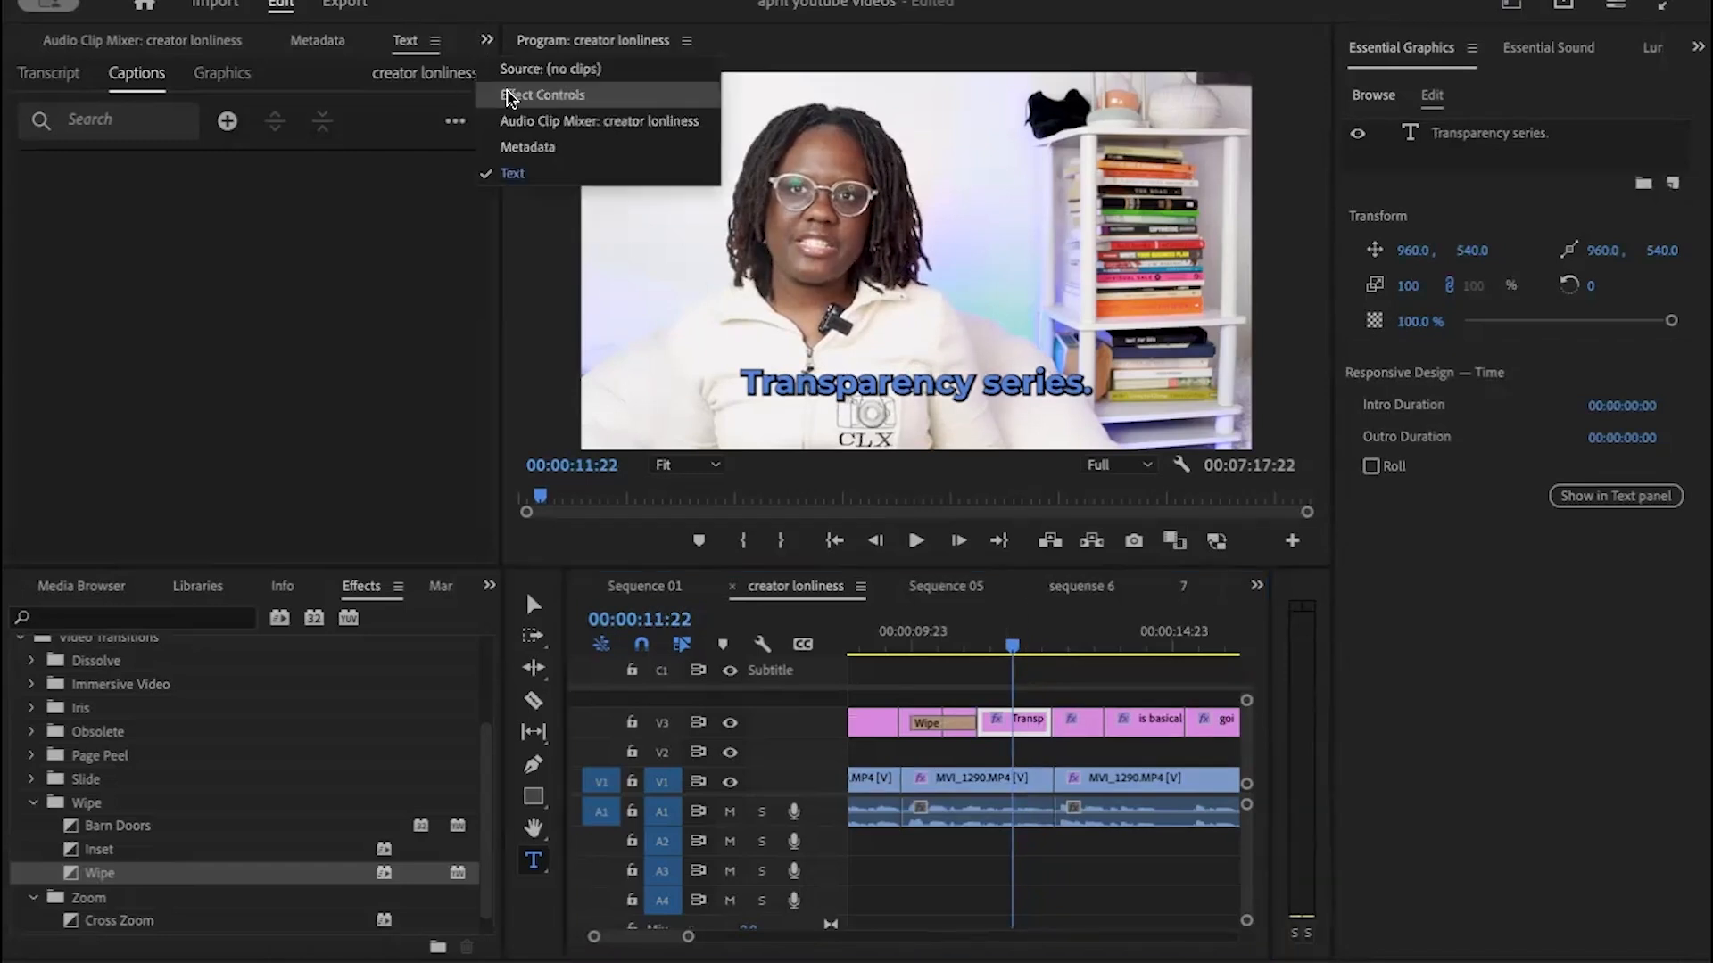
Step: At 11:08, add a Scale keyframe of 0 to the 'Transparency series.' caption
{"action": "left_click", "coordinate": [511, 95]}
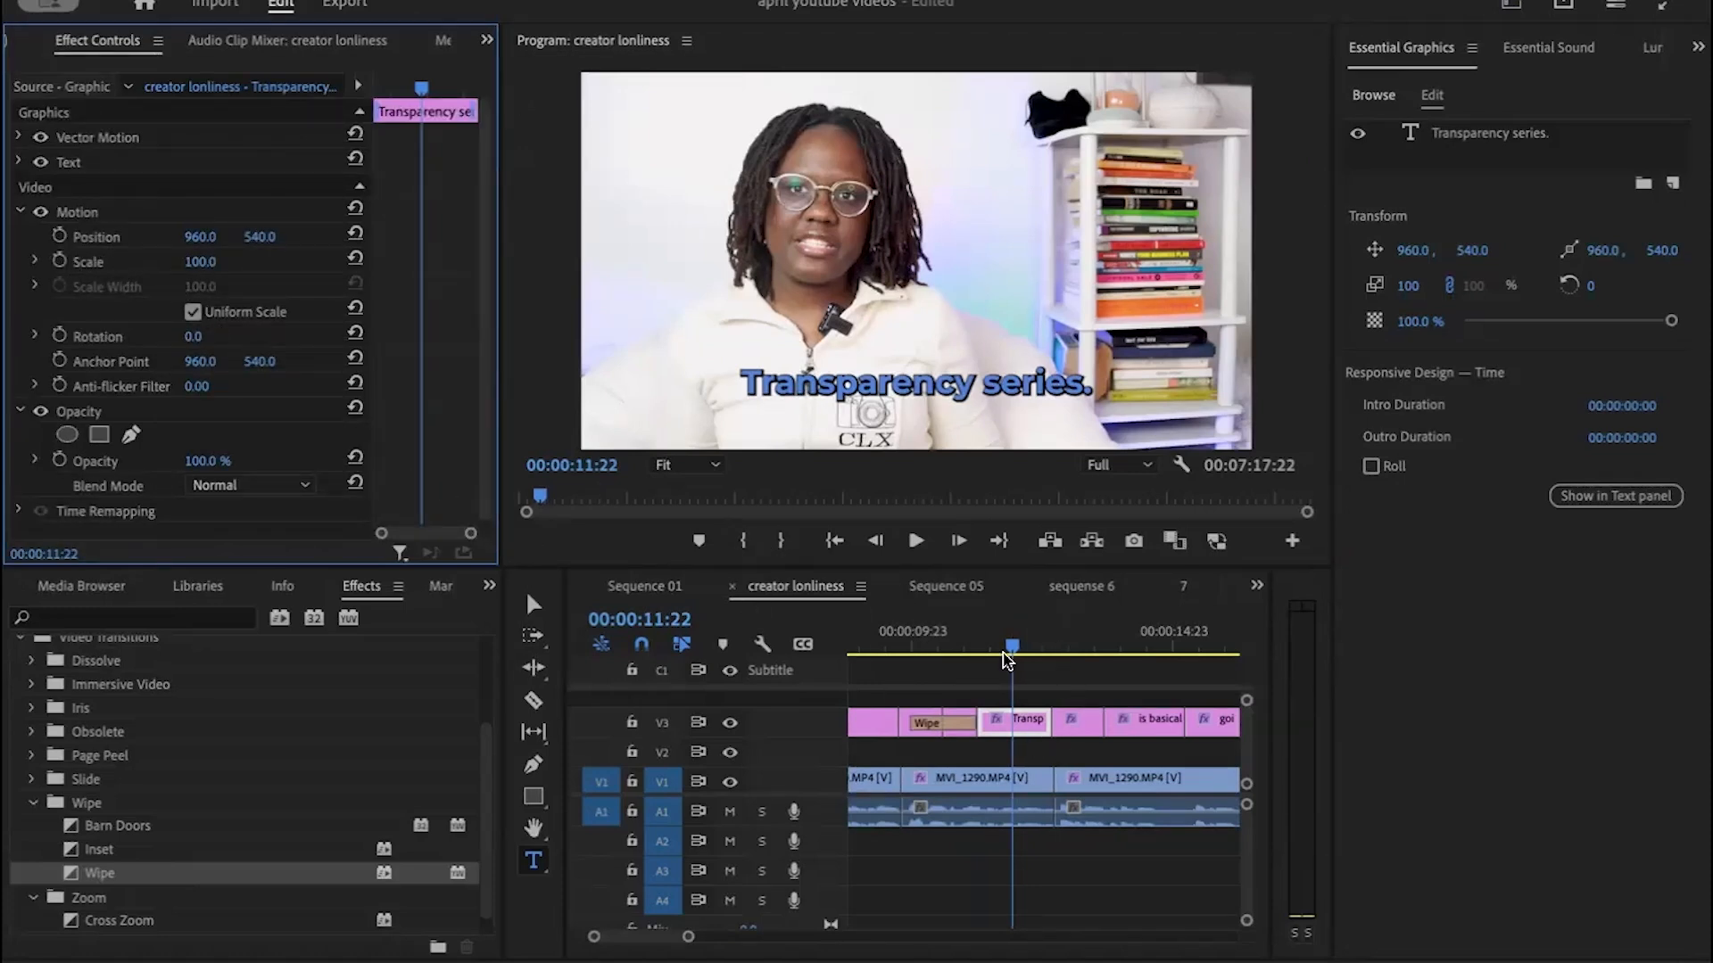
{"action": "left_click_drag", "start_coordinate": [1013, 659], "coordinate": [983, 661]}
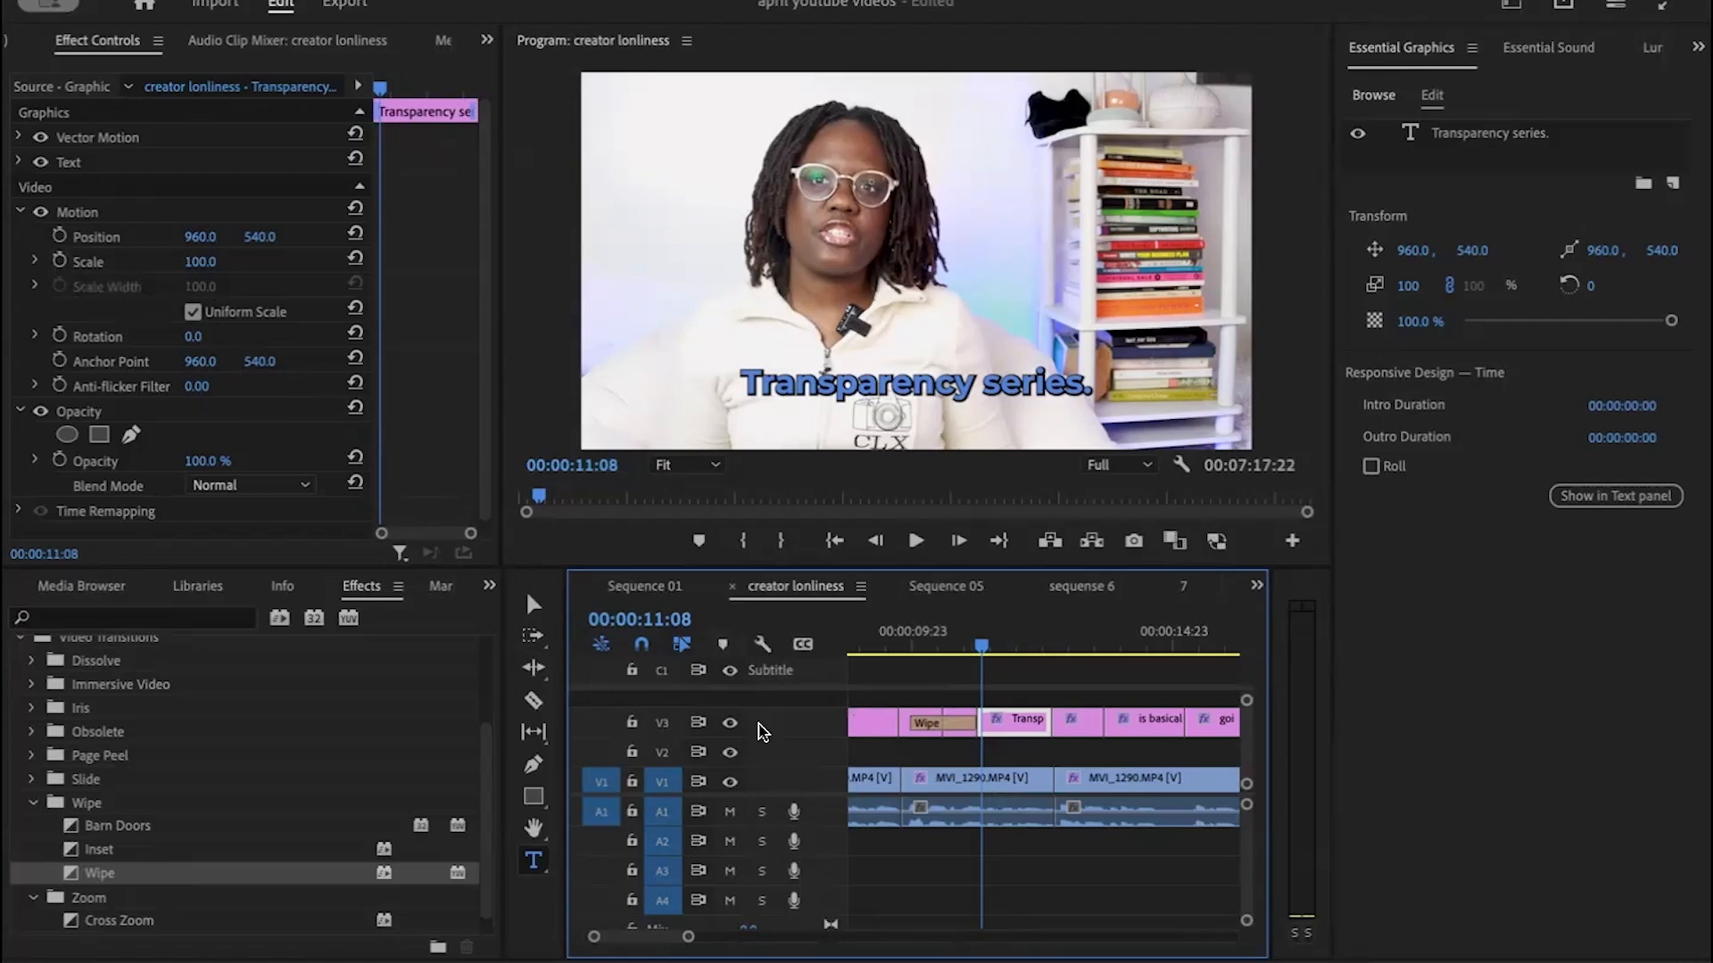
{"action": "left_click", "coordinate": [63, 241]}
{"action": "left_click", "coordinate": [61, 235]}
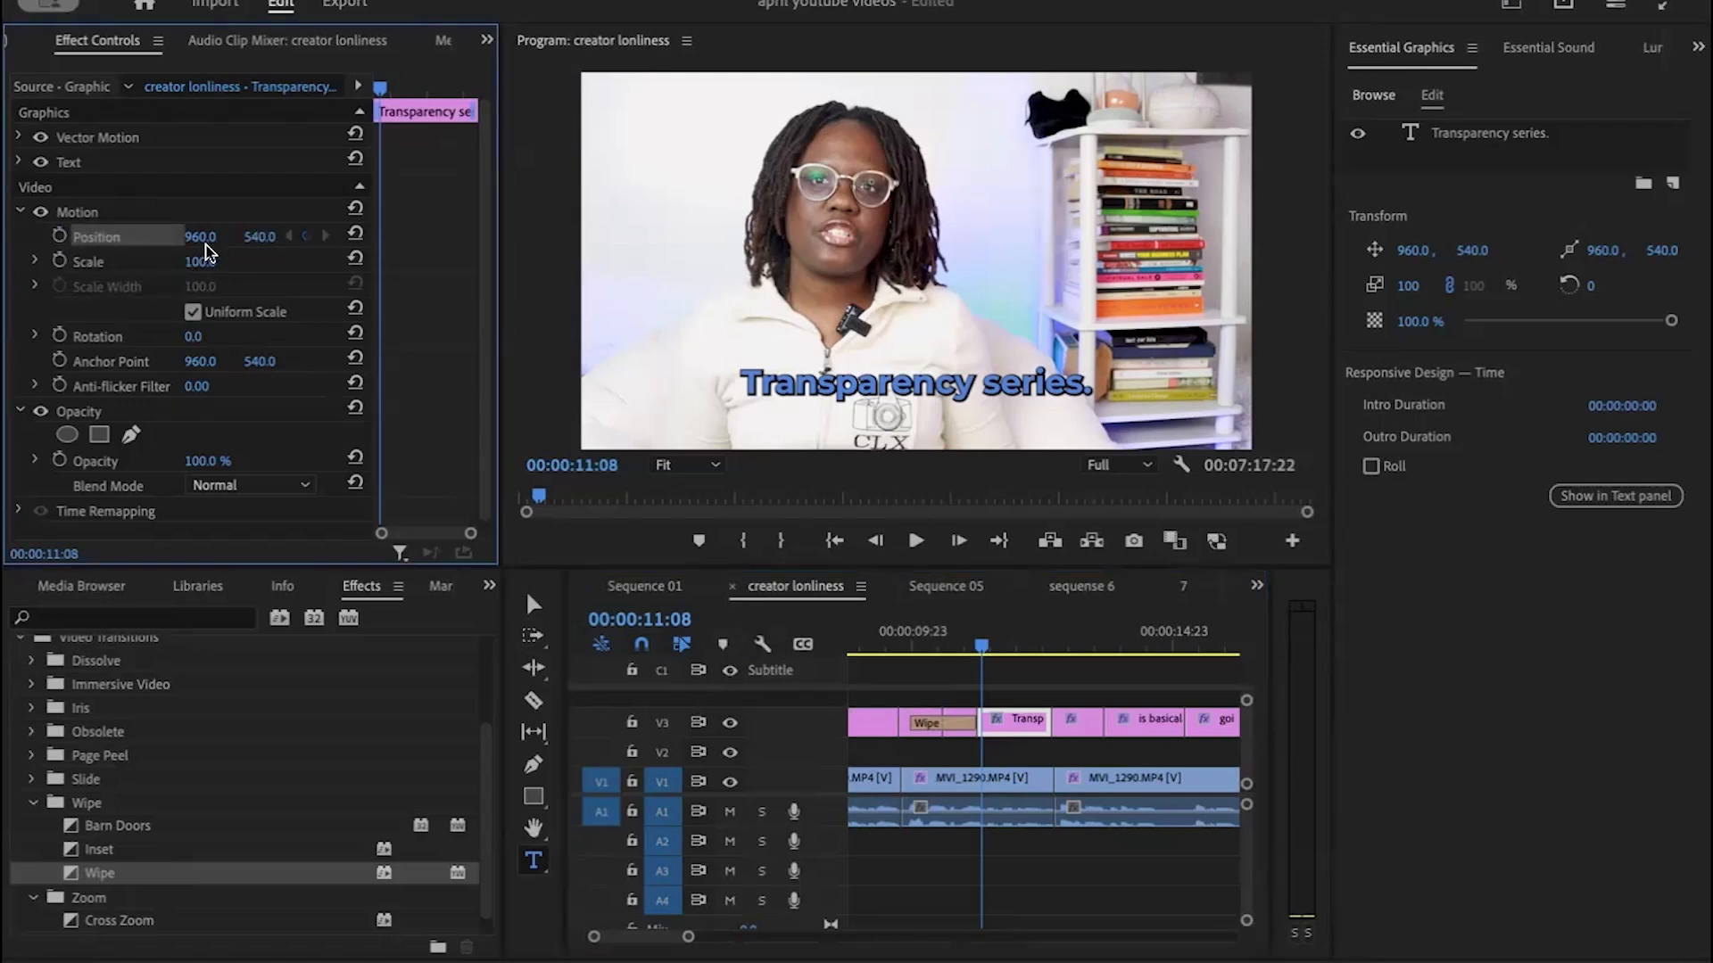
{"action": "left_click", "coordinate": [59, 260]}
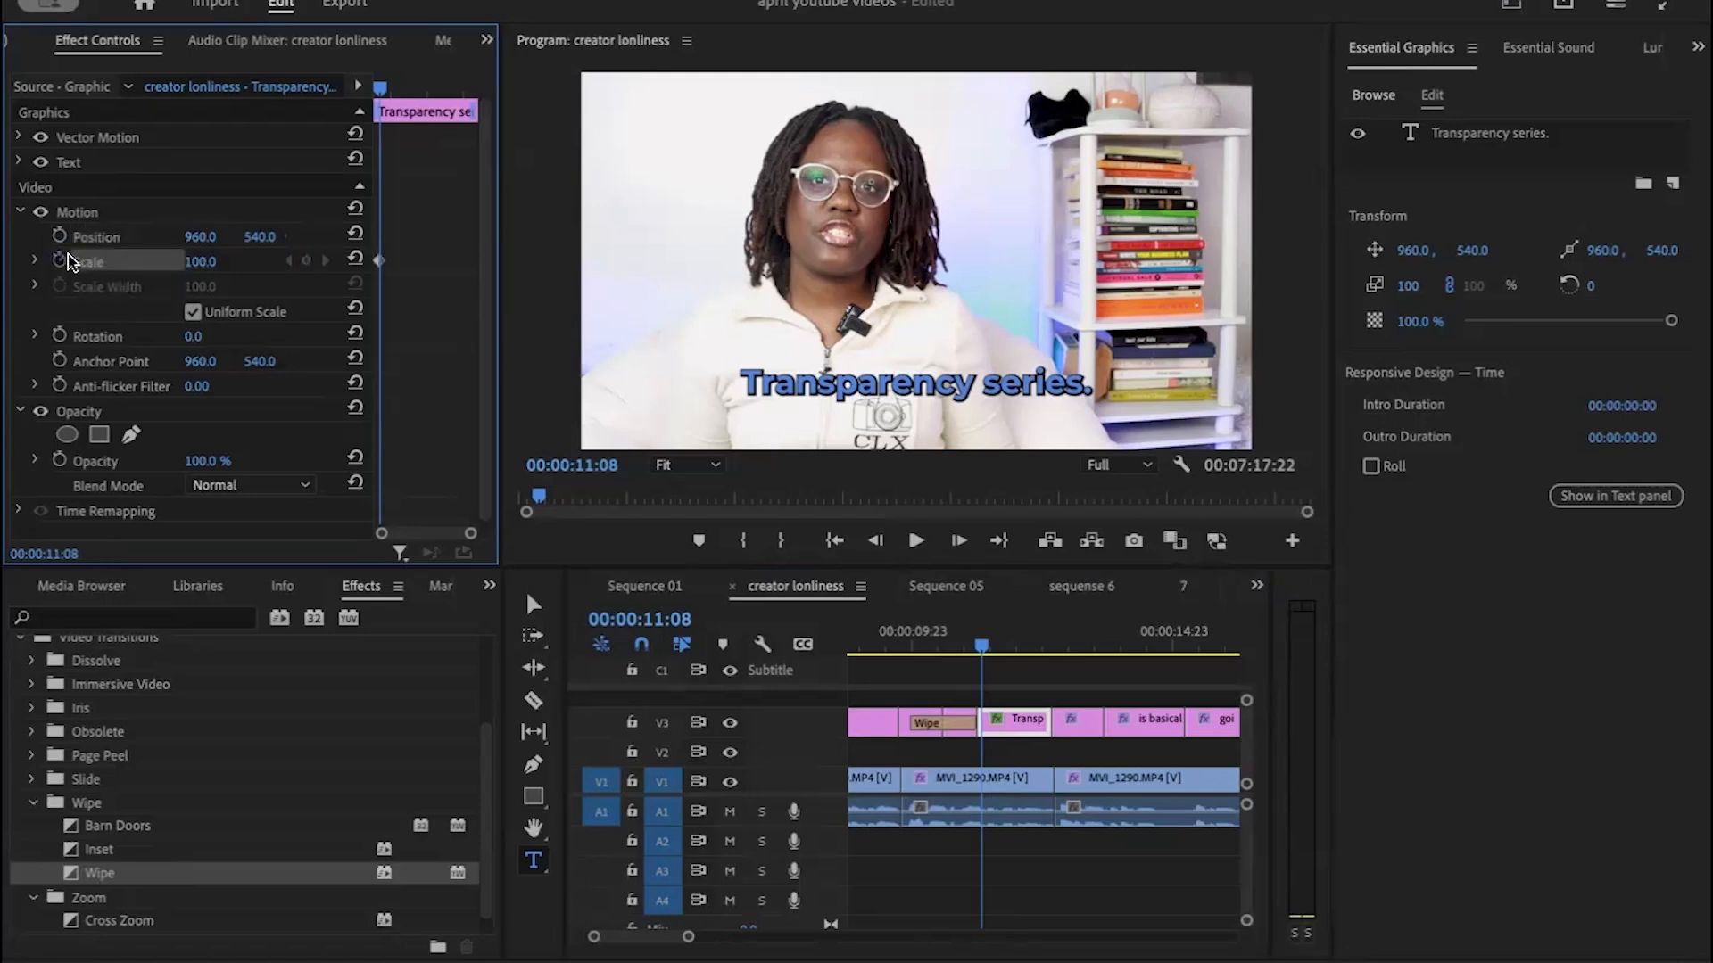
{"action": "left_click_drag", "start_coordinate": [196, 262], "coordinate": [134, 261]}
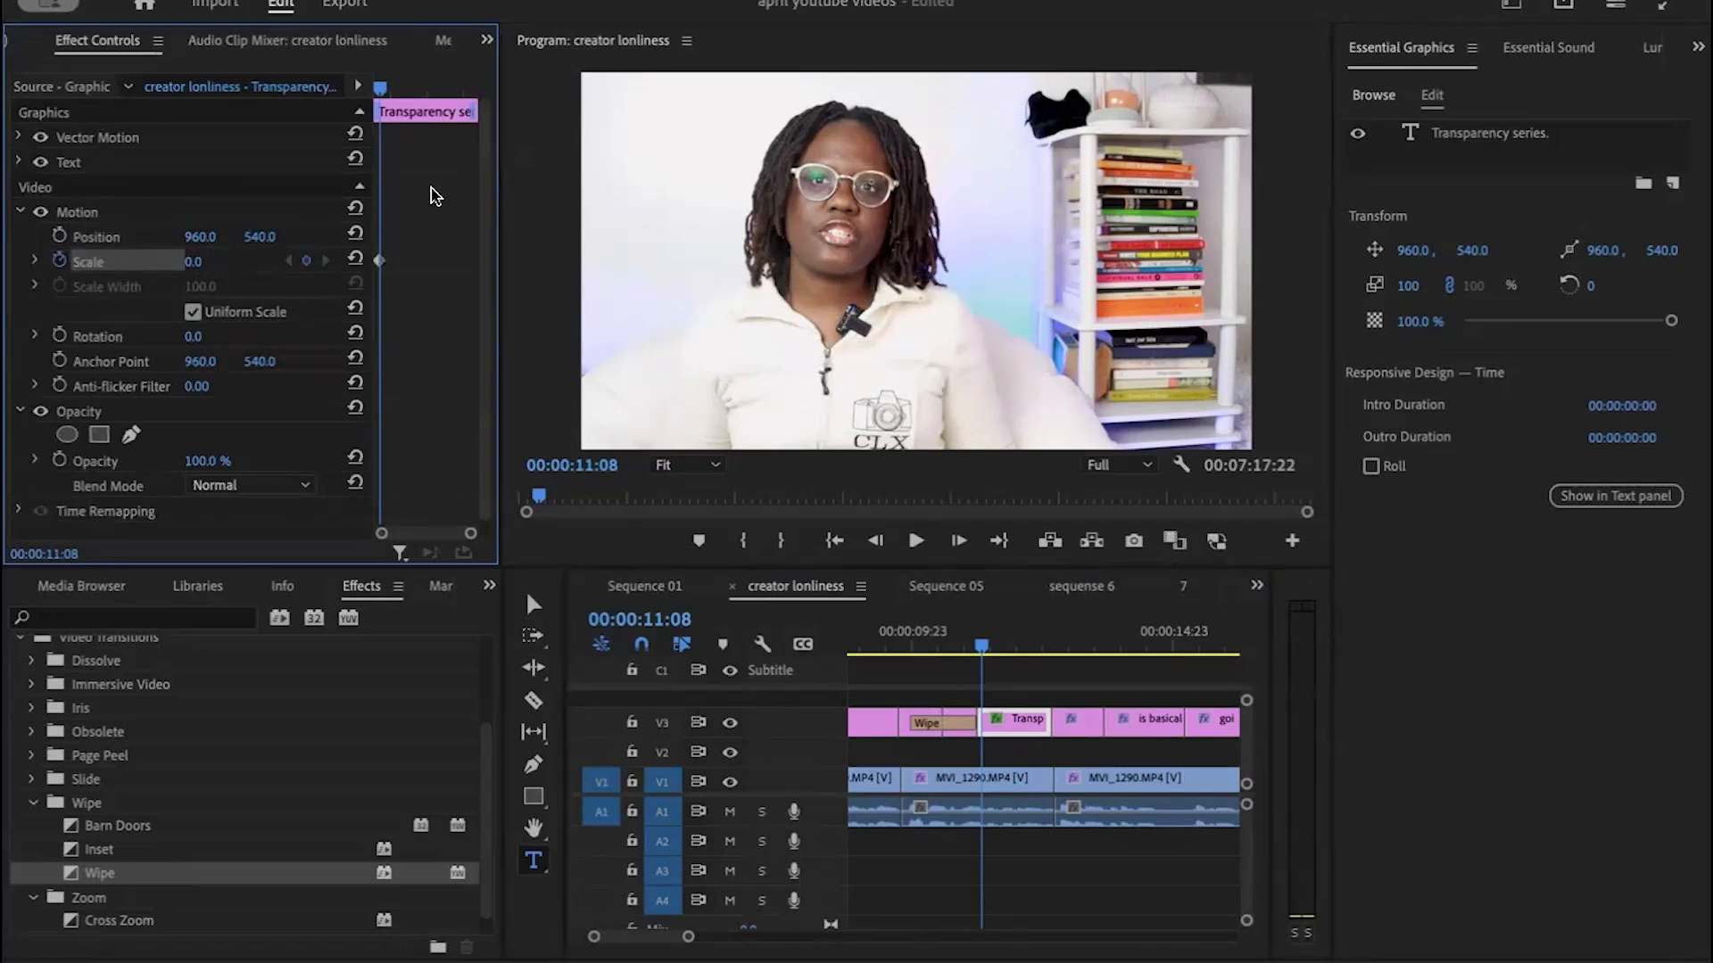
Step: At 12:14, set the caption's Scale keyframe to 109
{"action": "left_click_drag", "start_coordinate": [382, 93], "coordinate": [469, 92]}
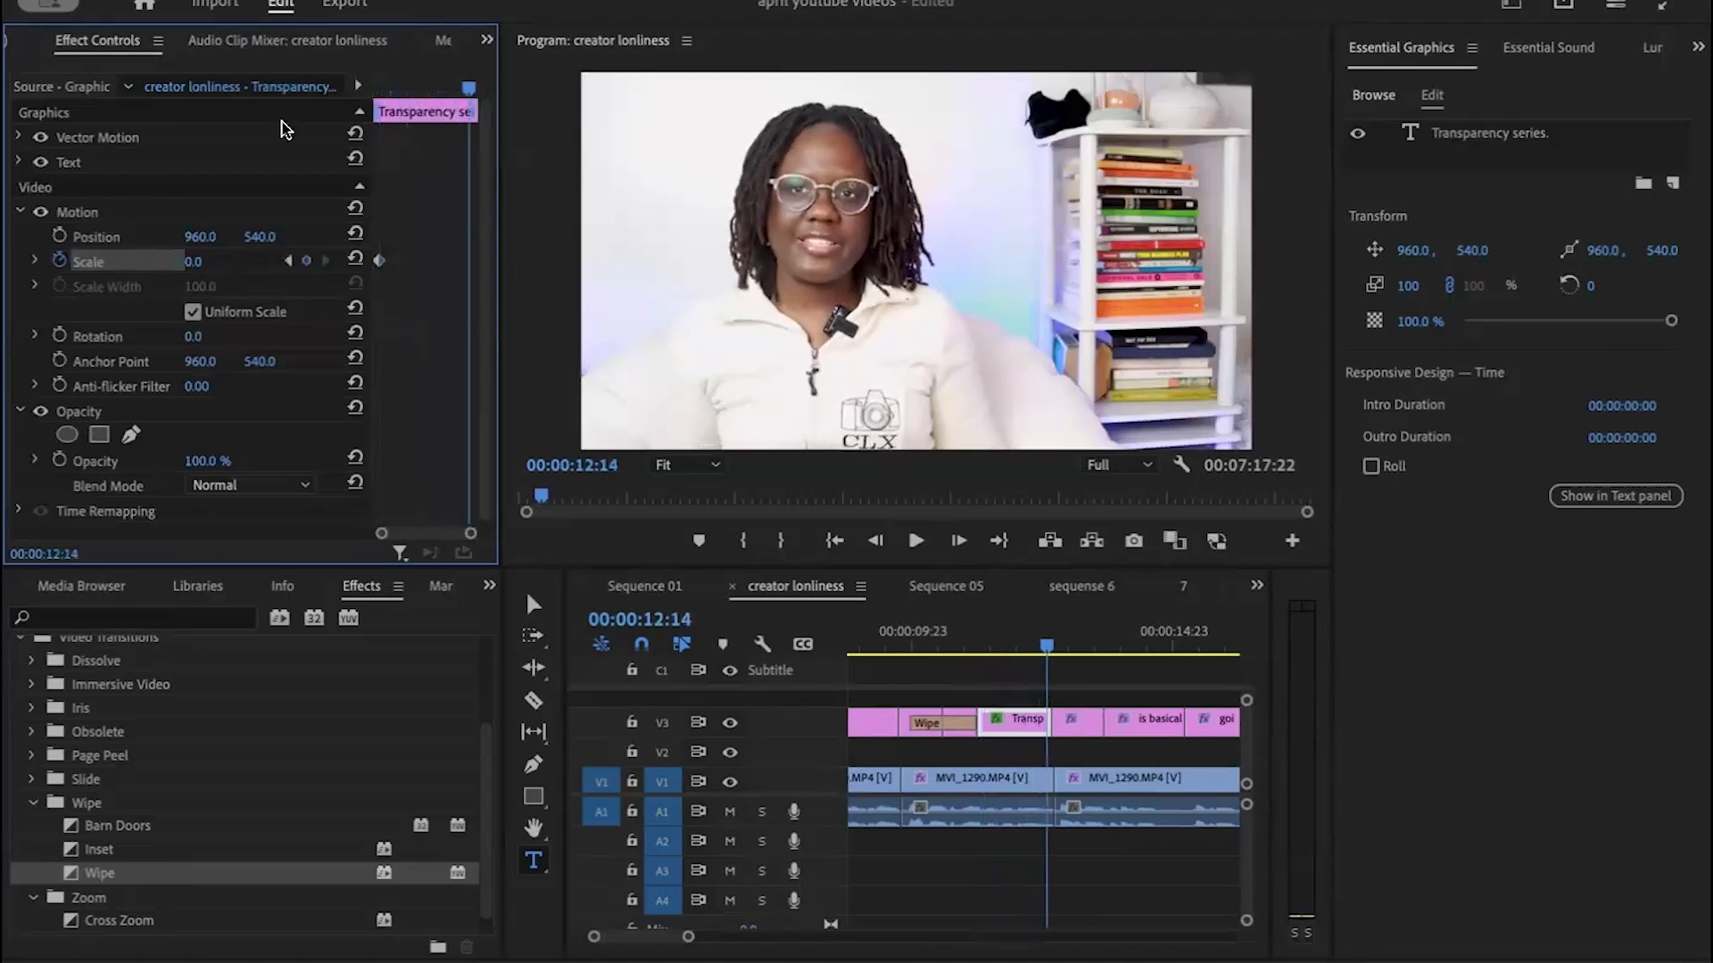
{"action": "left_click_drag", "start_coordinate": [192, 262], "coordinate": [278, 261]}
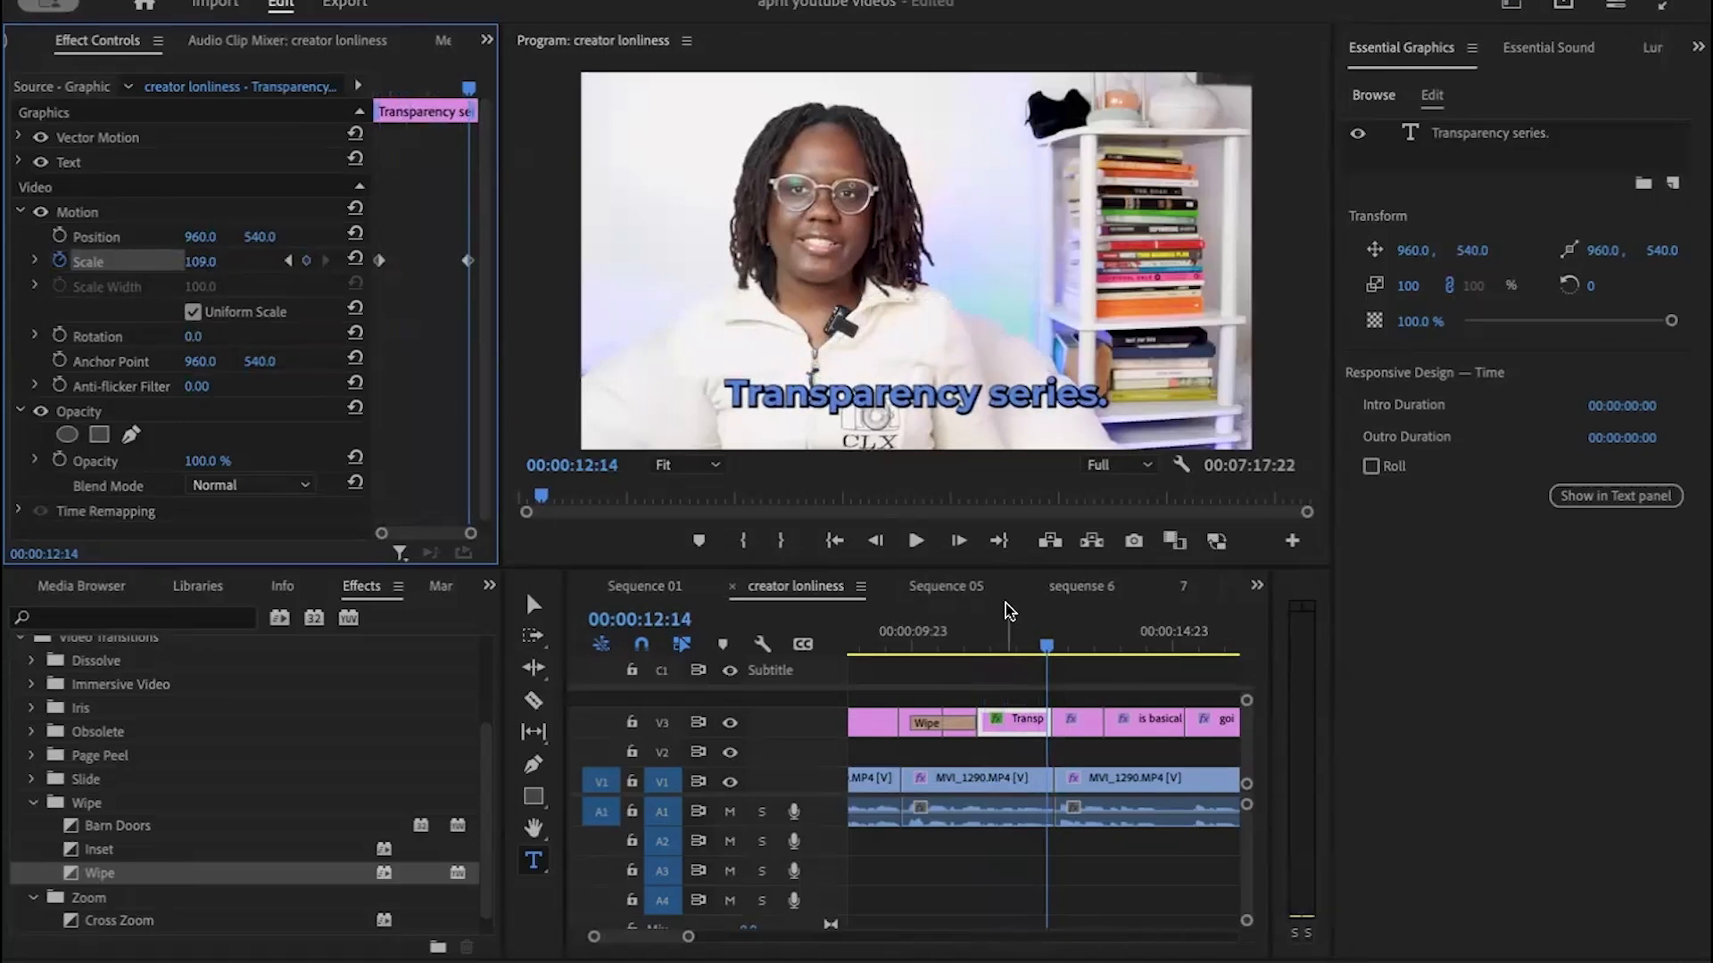
{"action": "left_click", "coordinate": [1050, 649]}
Step: Play back the caption's pop-in animation from just before it starts
{"action": "left_click_drag", "start_coordinate": [1050, 648], "coordinate": [982, 648]}
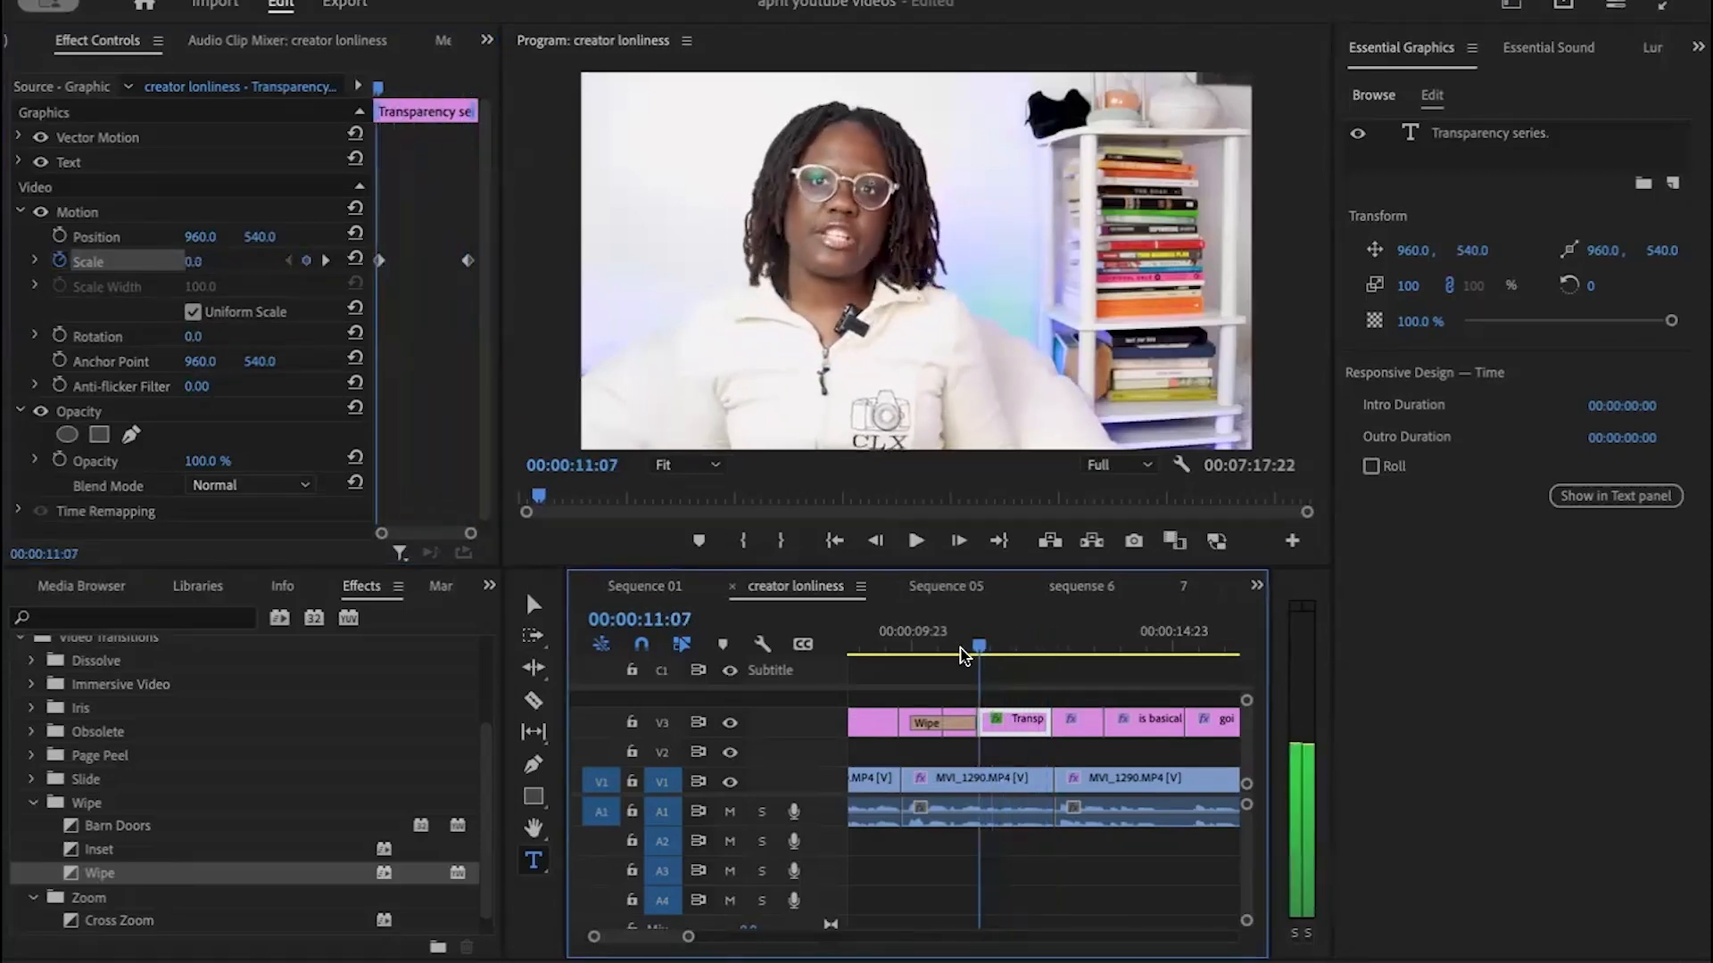
{"action": "left_click", "coordinate": [932, 643]}
{"action": "left_click", "coordinate": [913, 543]}
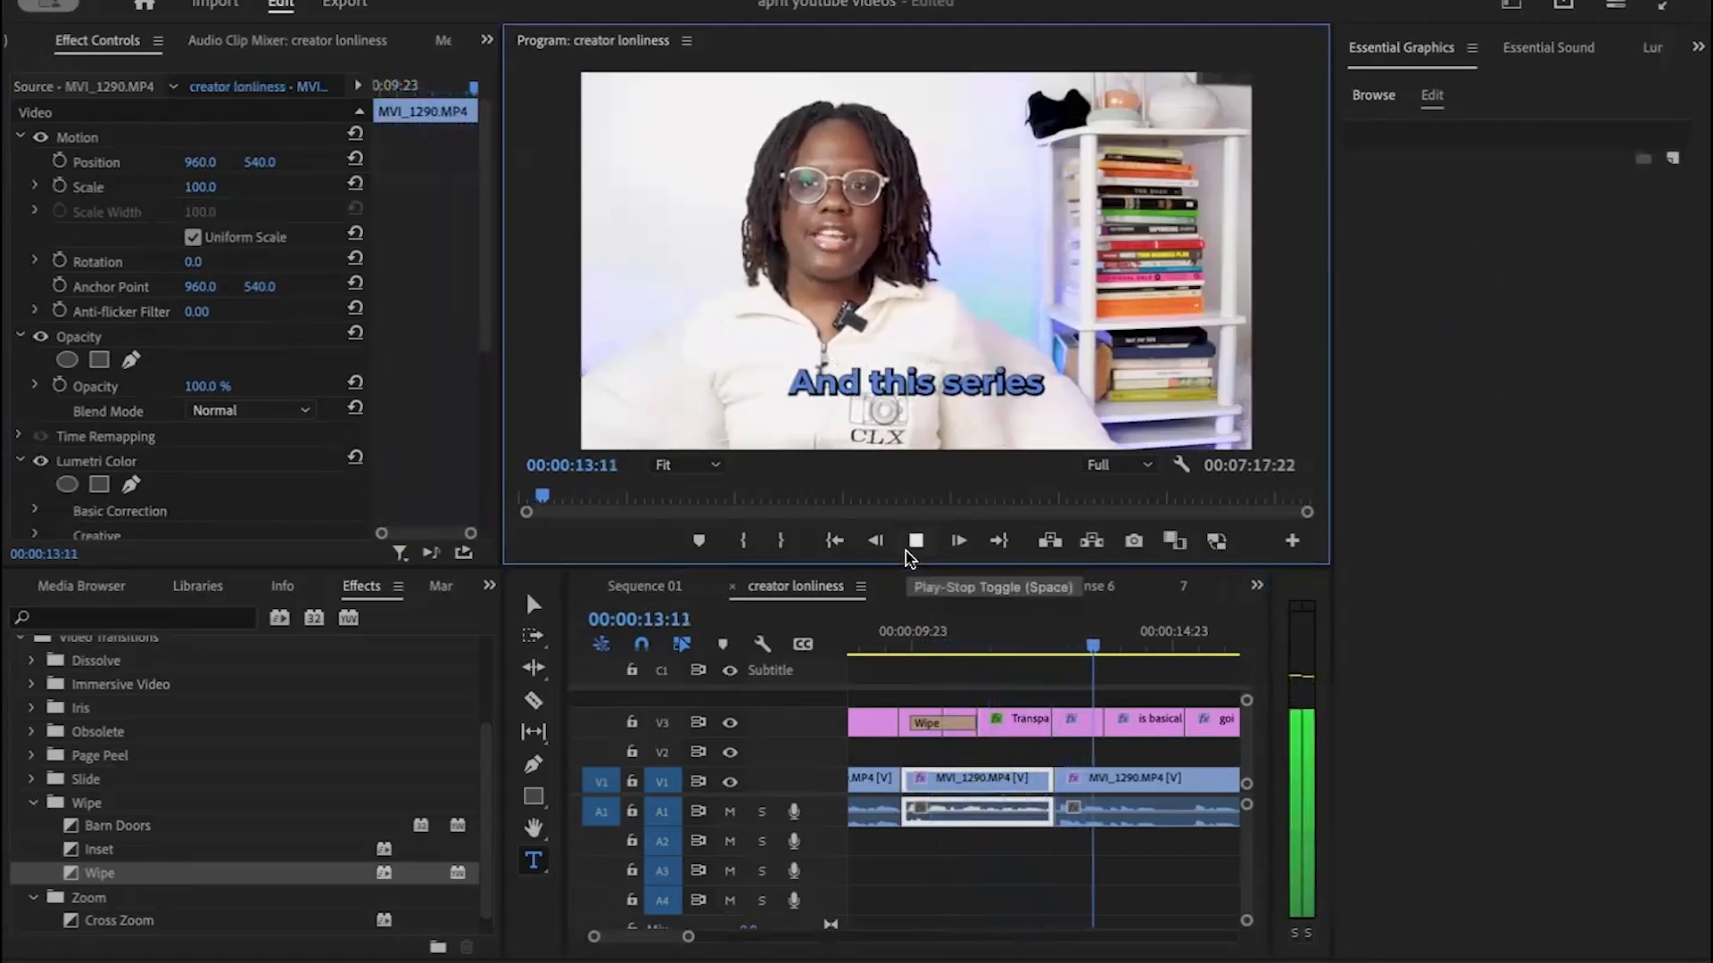
{"action": "left_click", "coordinate": [910, 553]}
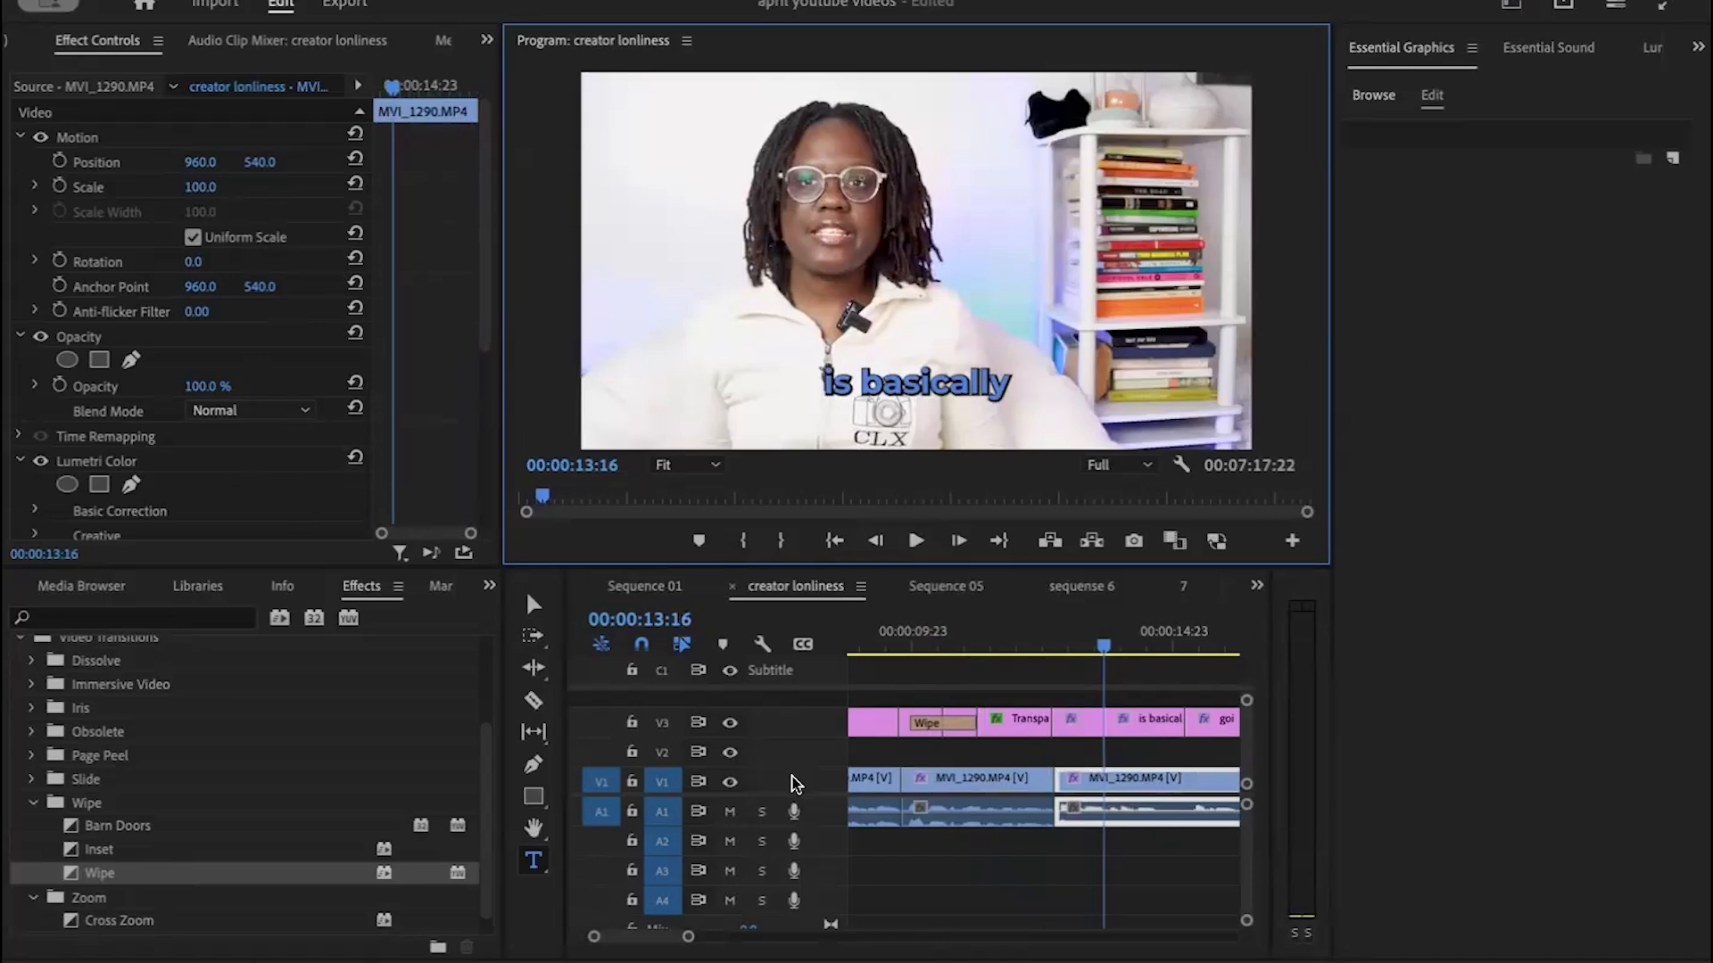
{"action": "left_click_drag", "start_coordinate": [1103, 645], "coordinate": [1079, 645]}
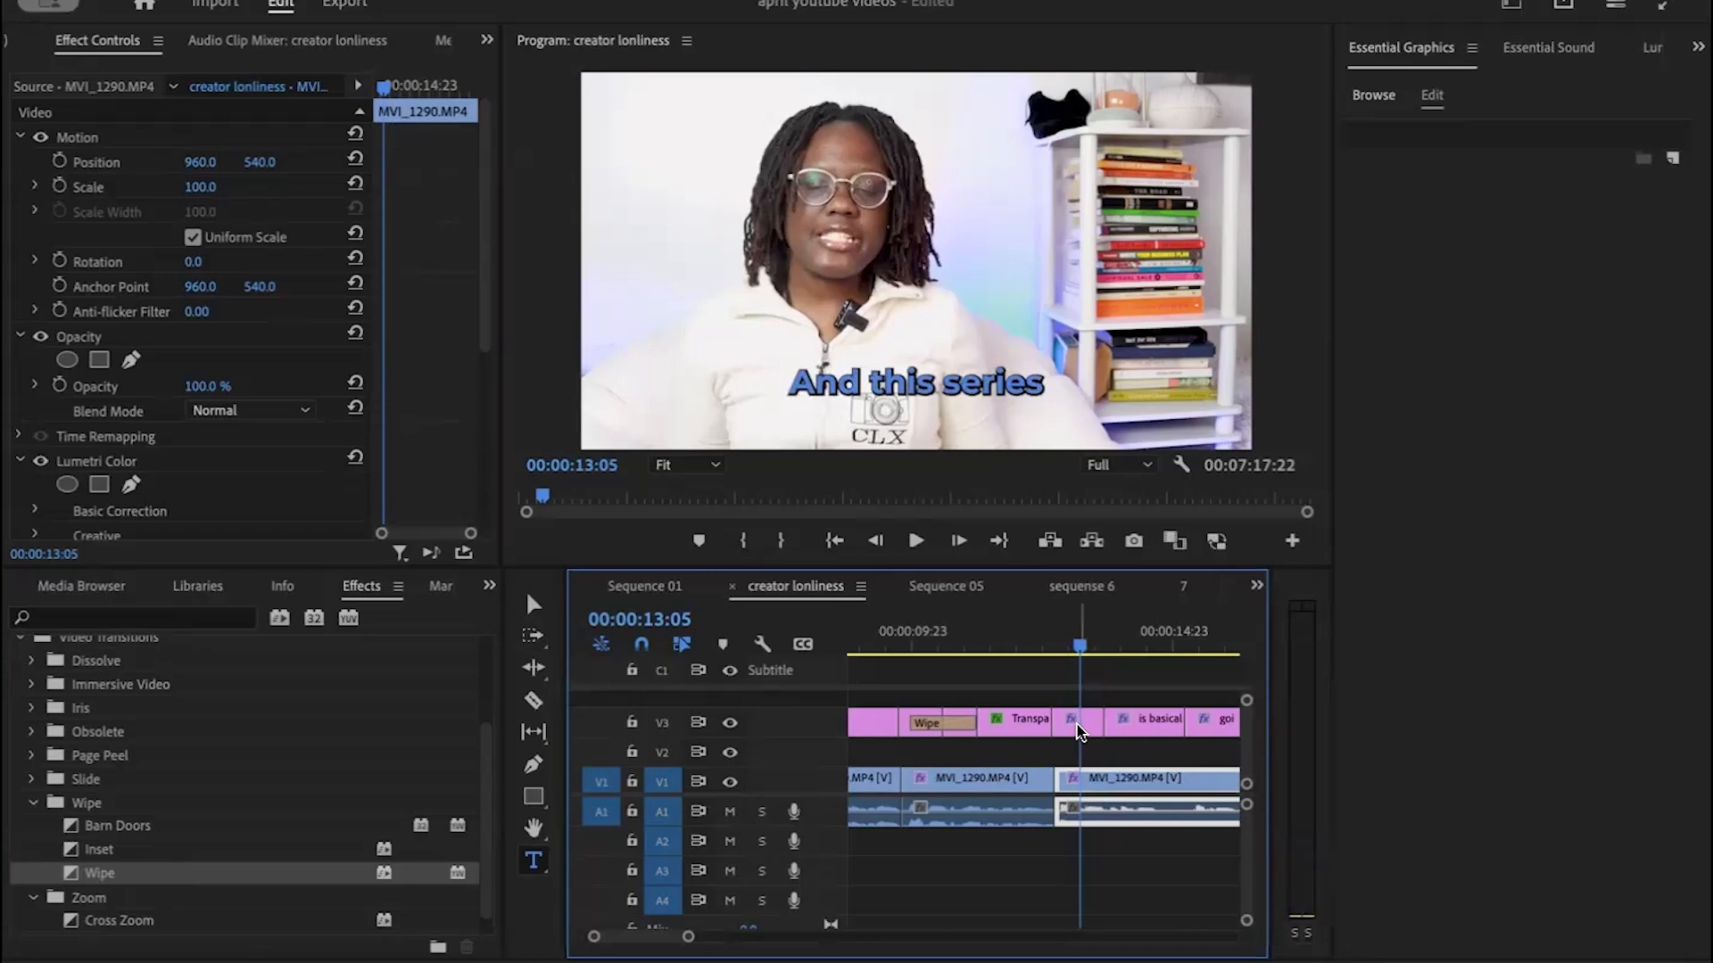
Step: Set the 'And this series' caption to Position X 947 with a starting keyframe at 12:18
{"action": "left_click", "coordinate": [1077, 725]}
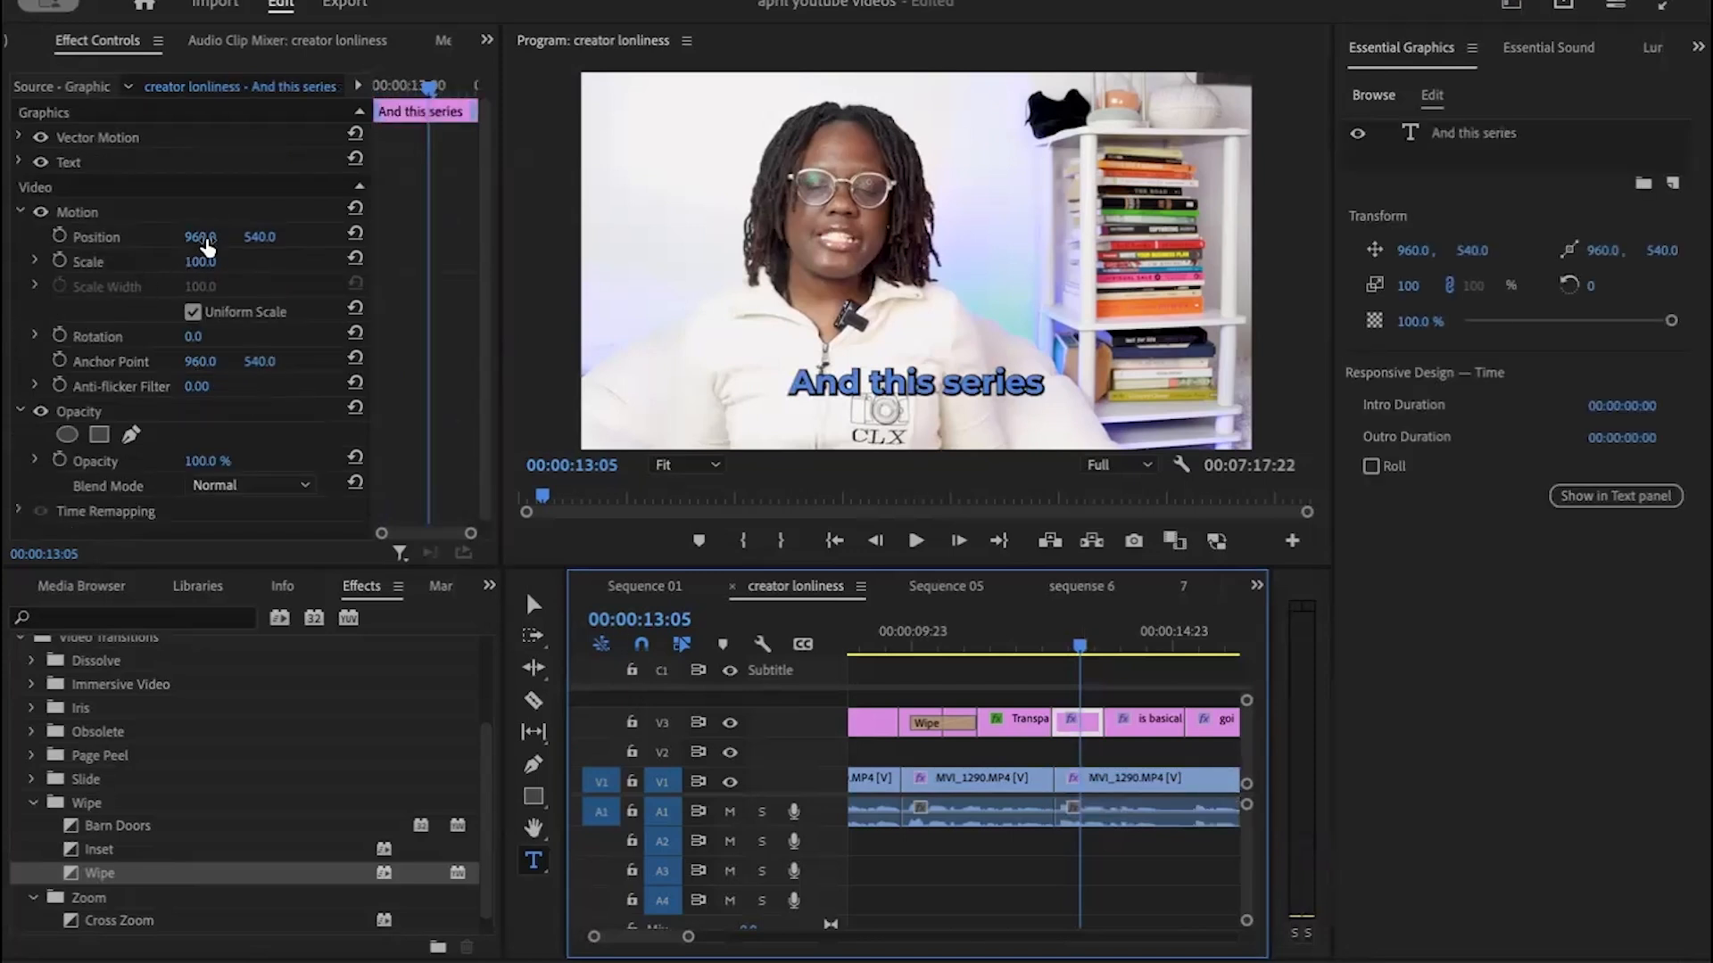
{"action": "left_click_drag", "start_coordinate": [210, 247], "coordinate": [251, 237]}
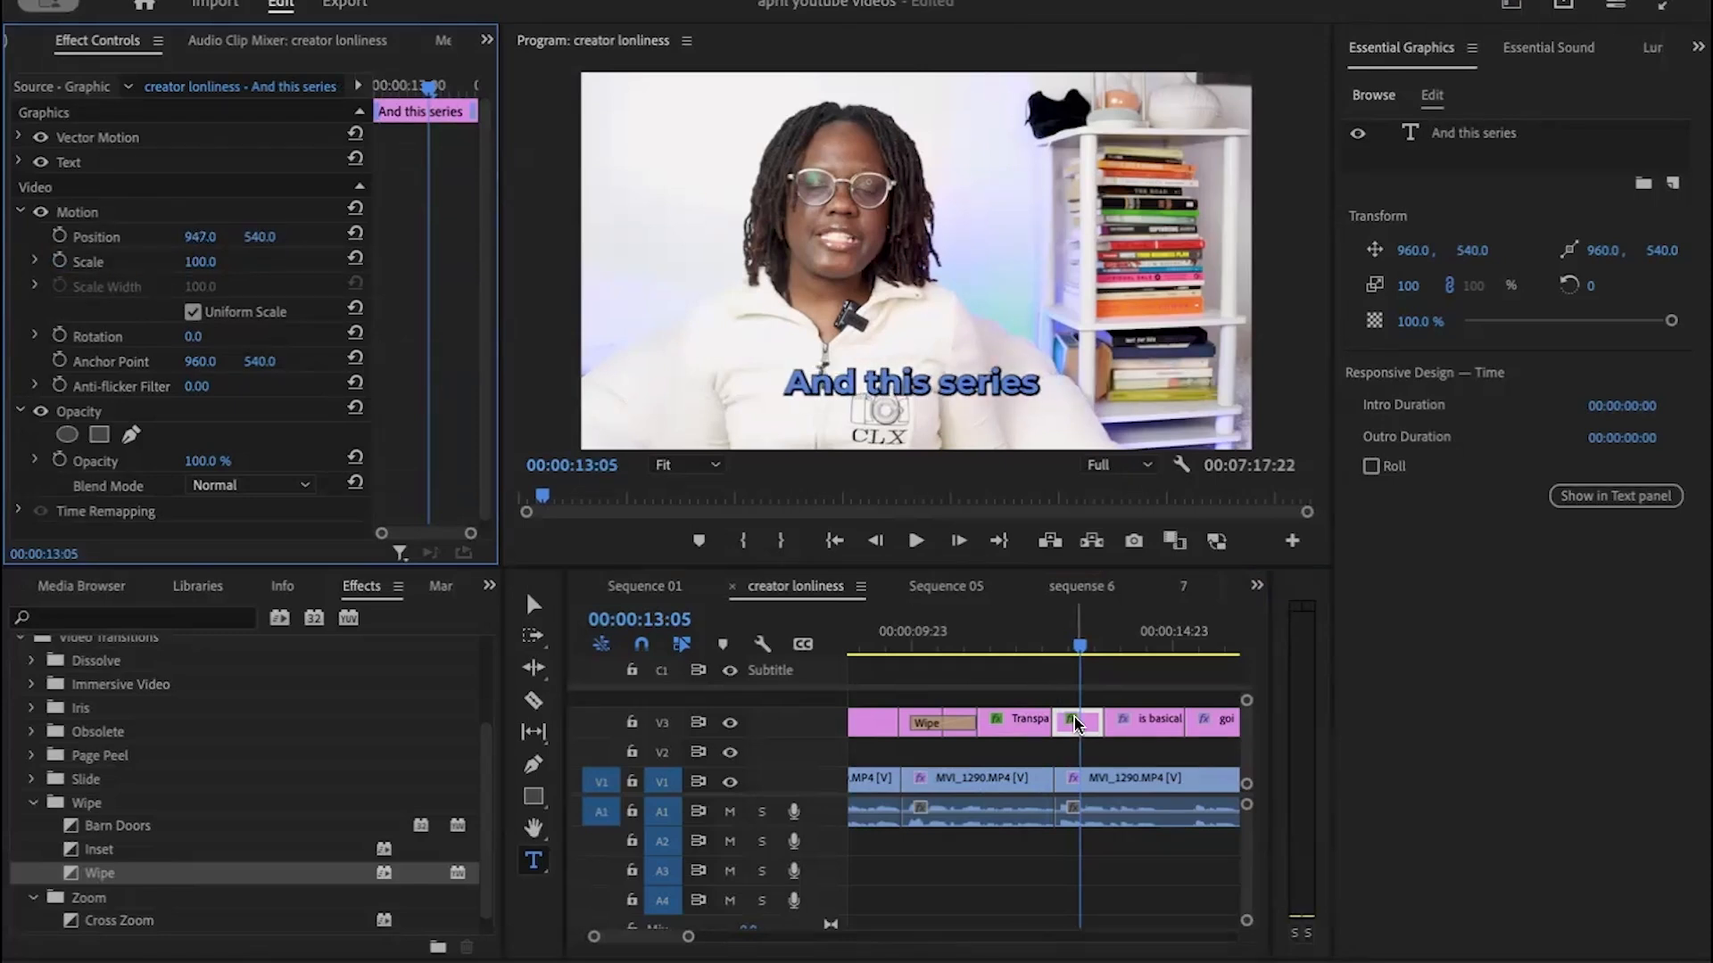
{"action": "left_click_drag", "start_coordinate": [1079, 645], "coordinate": [1055, 645]}
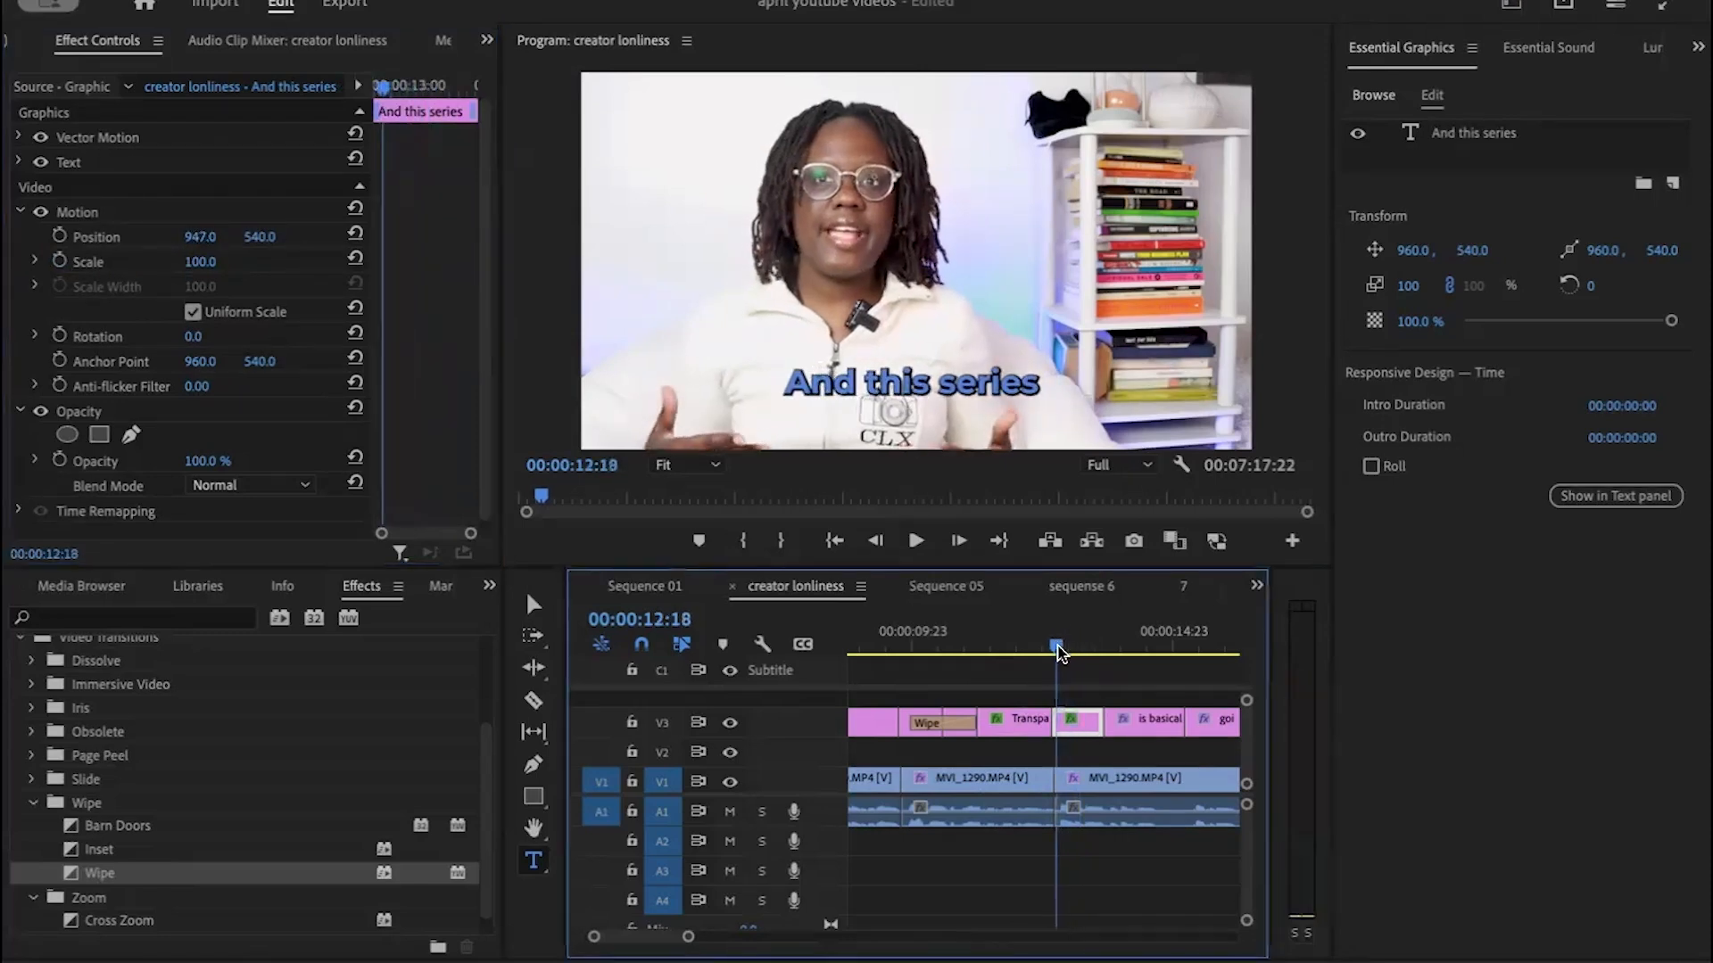
{"action": "left_click", "coordinate": [59, 238]}
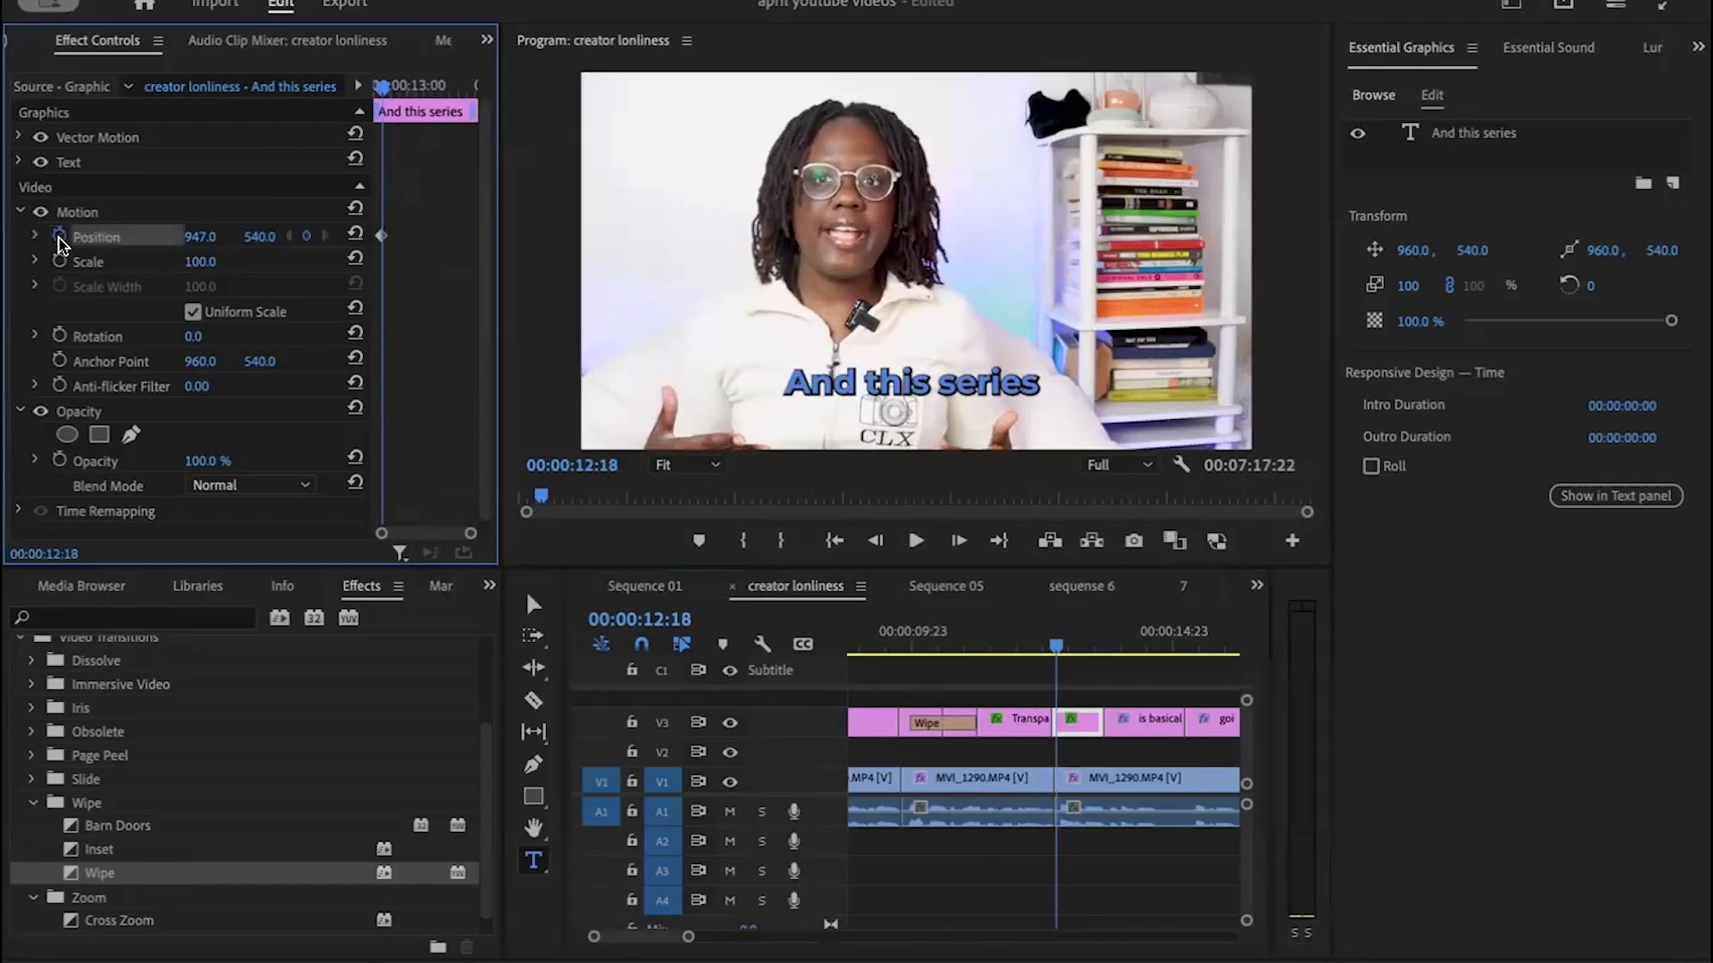
Step: Add a 13:14 keyframe with Position X 2652, then preview the slide-out
{"action": "left_click_drag", "start_coordinate": [1060, 645], "coordinate": [1103, 656]}
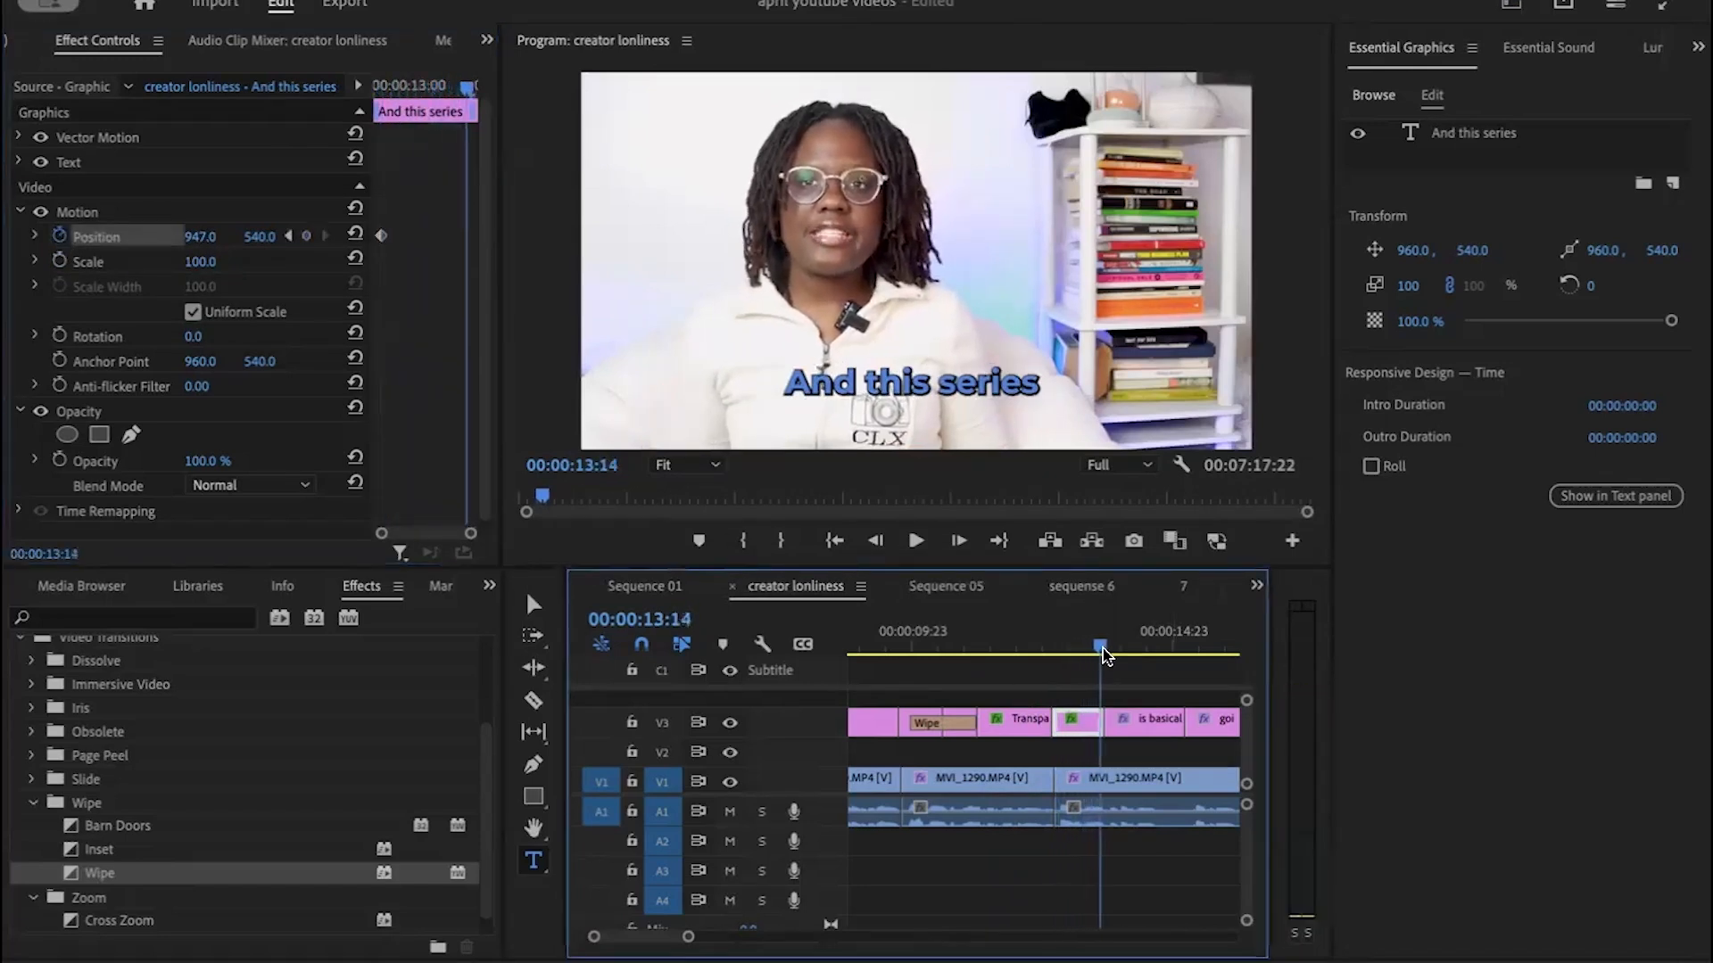
{"action": "left_click", "coordinate": [310, 236]}
{"action": "left_click_drag", "start_coordinate": [214, 241], "coordinate": [1712, 241]}
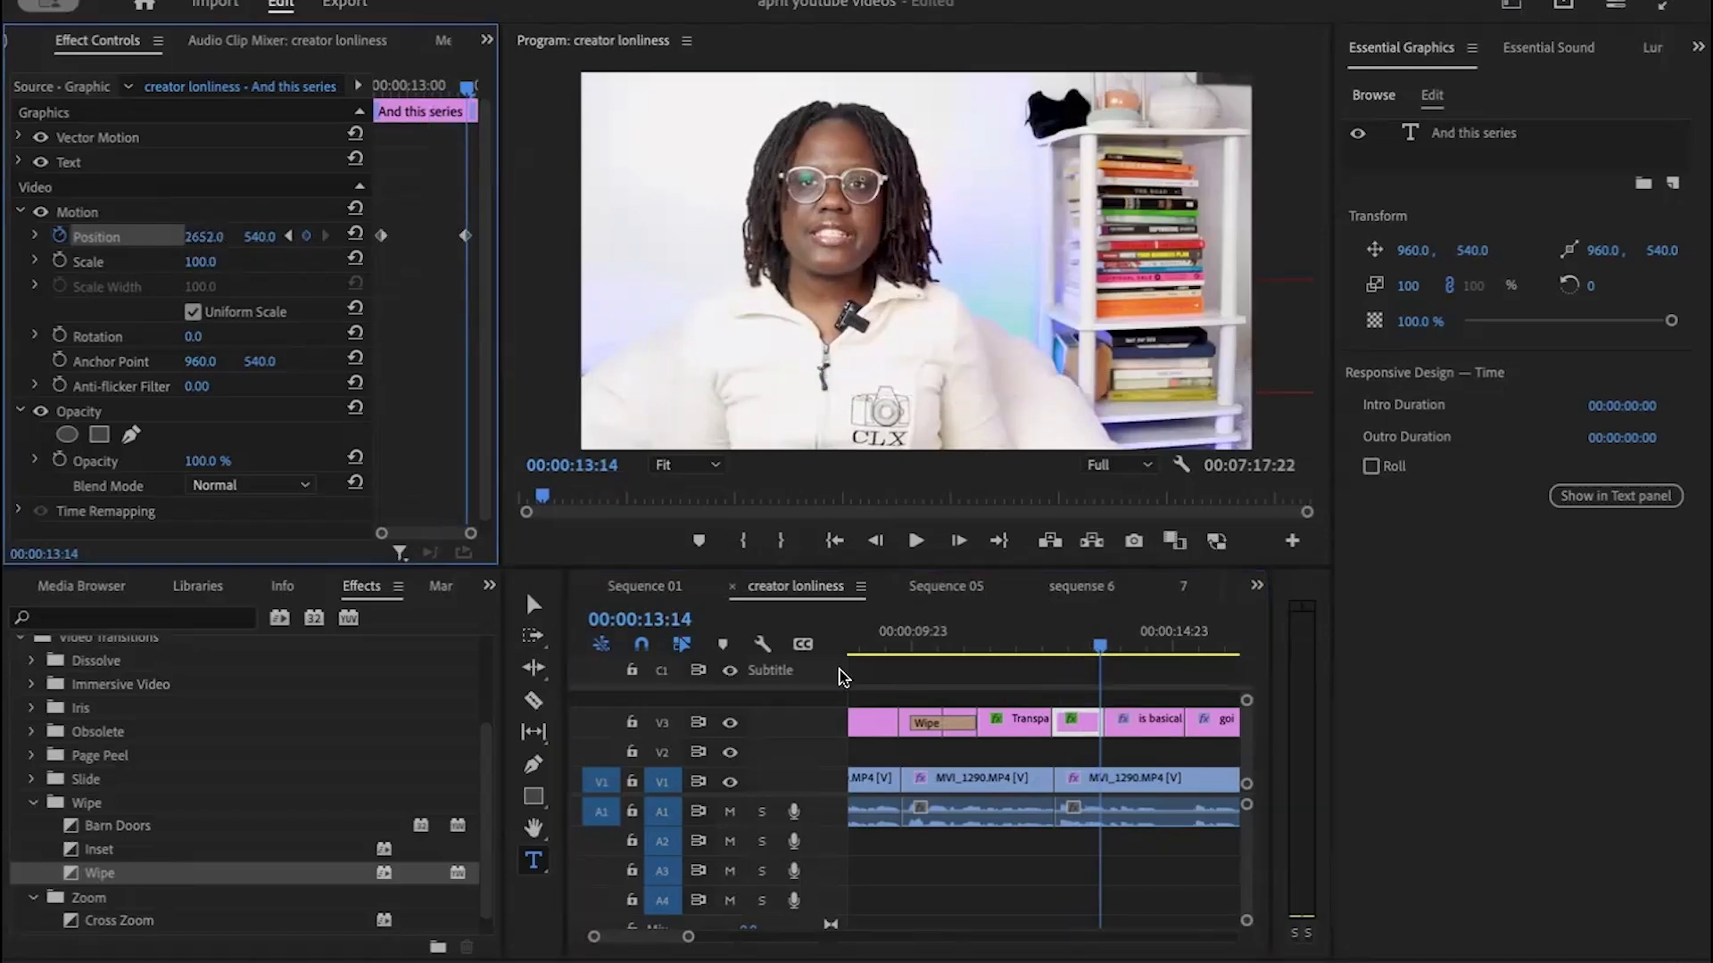
{"action": "left_click_drag", "start_coordinate": [1102, 658], "coordinate": [1042, 658]}
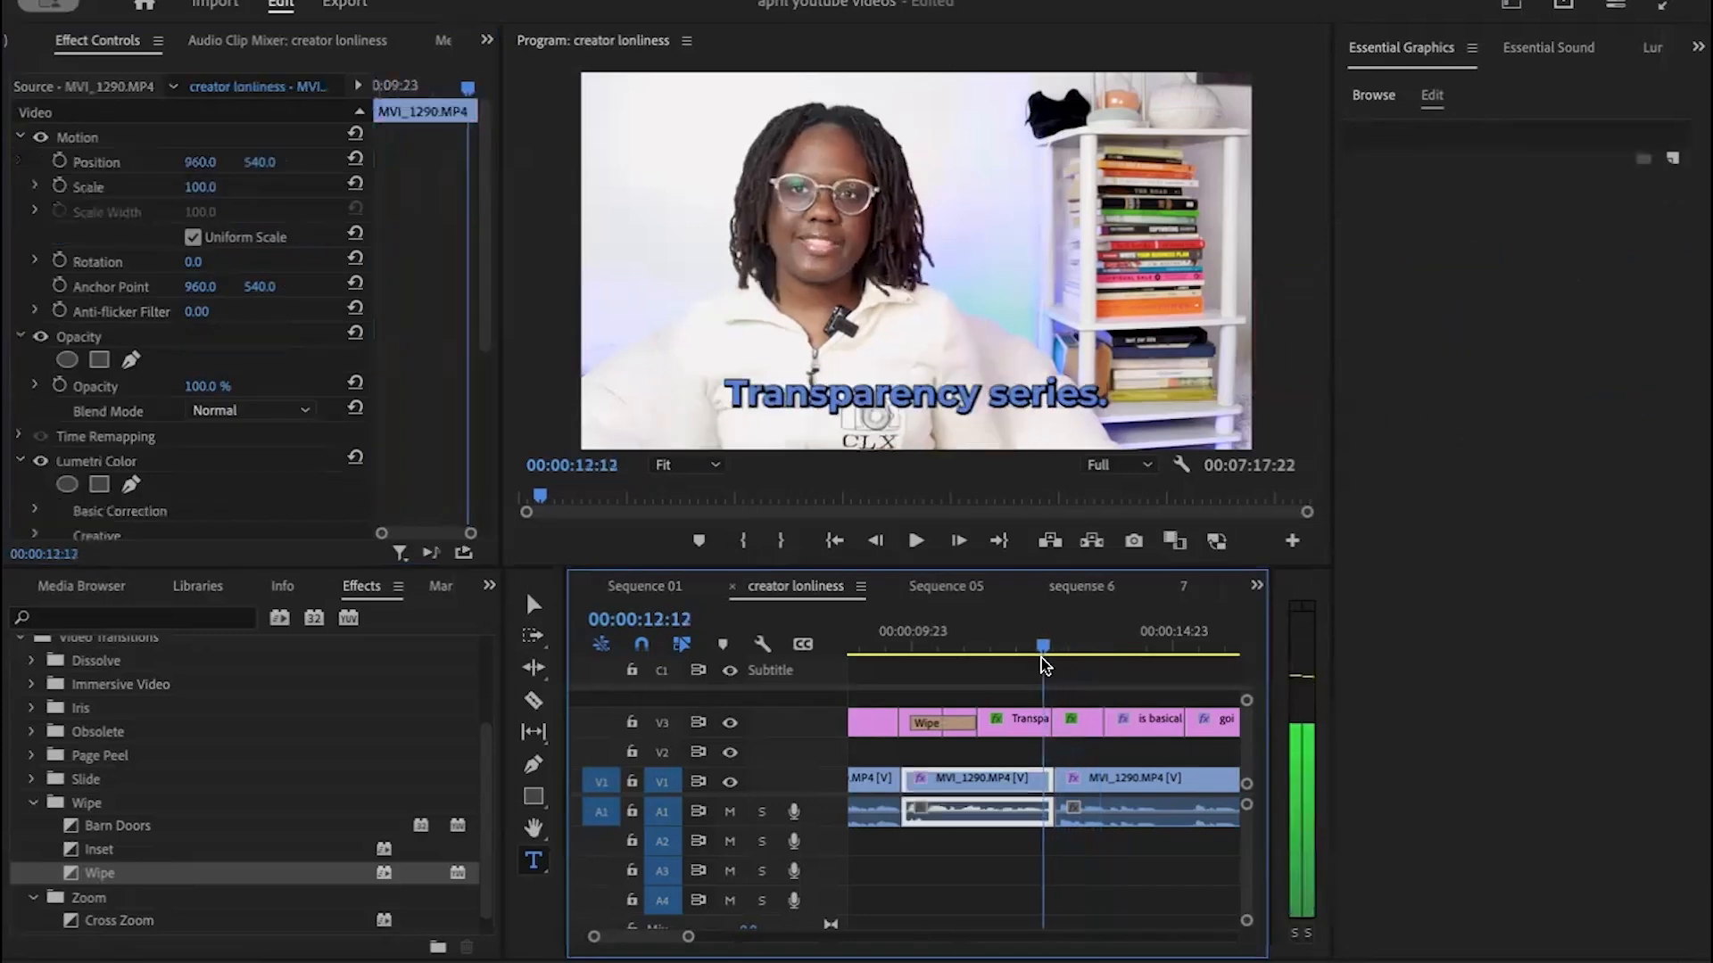
{"action": "left_click", "coordinate": [919, 544]}
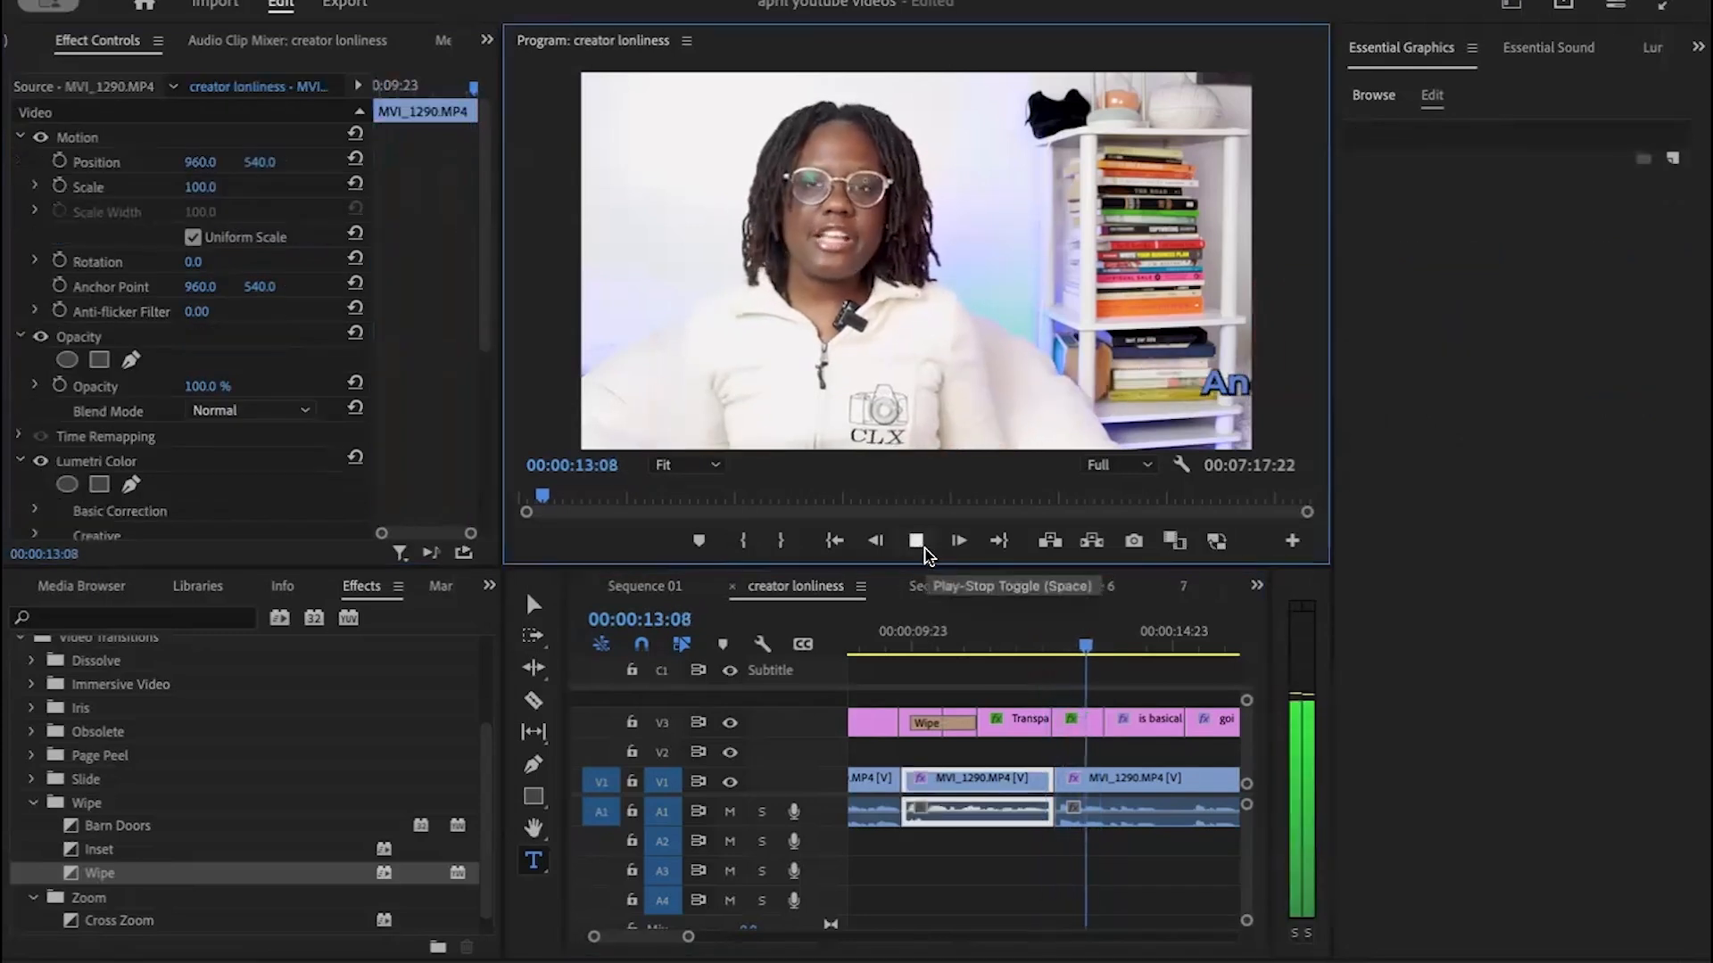